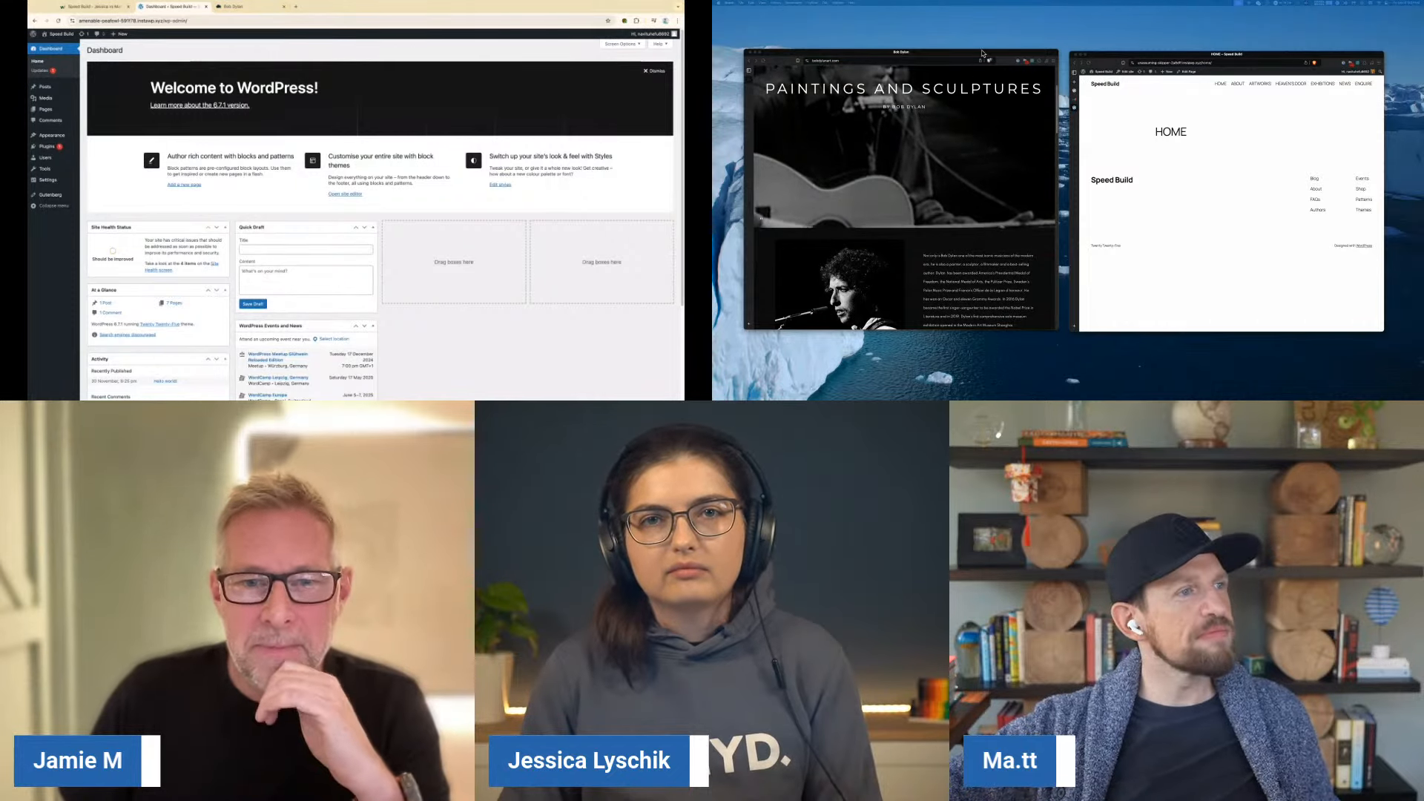
Arrange and enlarge the Bob Dylan reference site window and the Speed Build site window side by side
drag(982, 53, 960, 25)
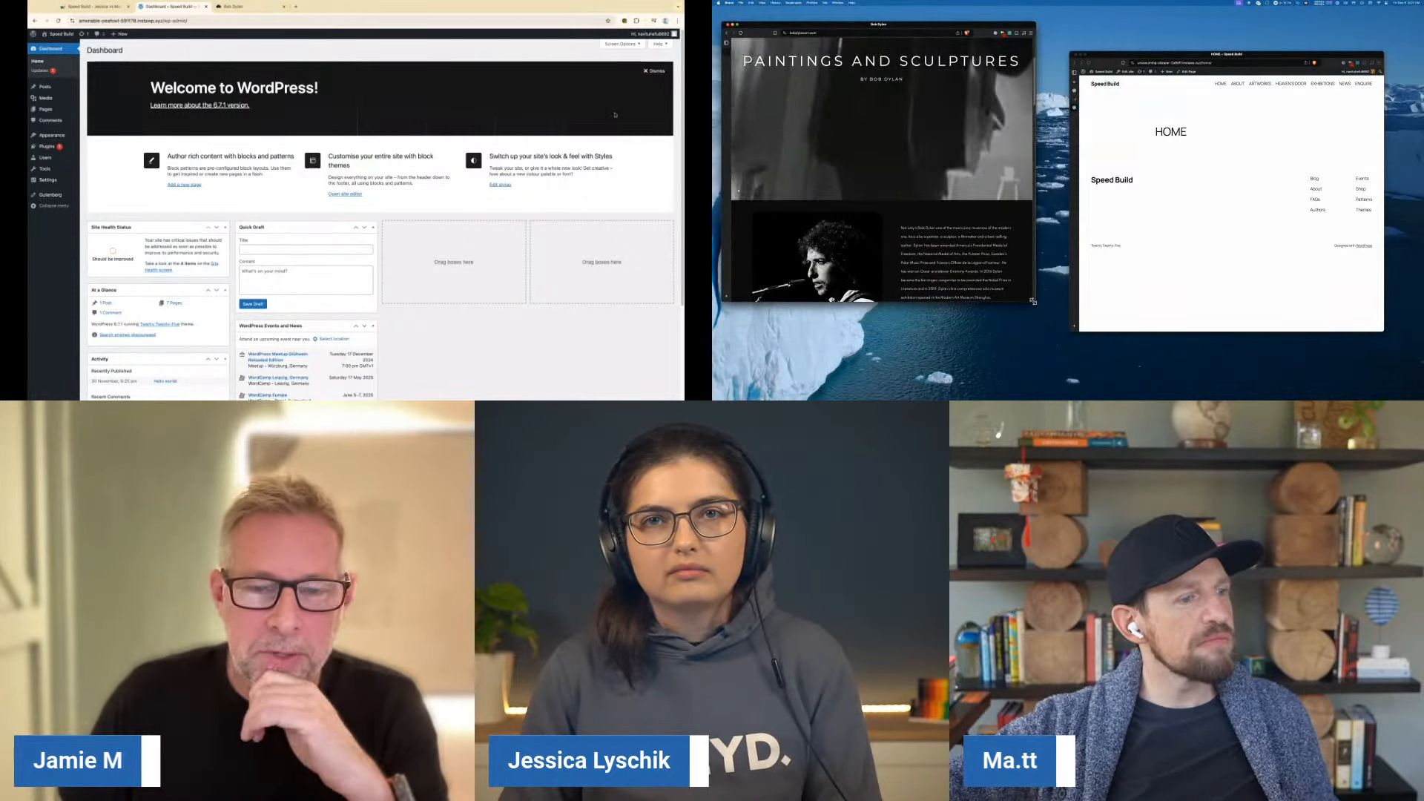
drag(1035, 301, 1047, 338)
drag(1135, 55, 1116, 26)
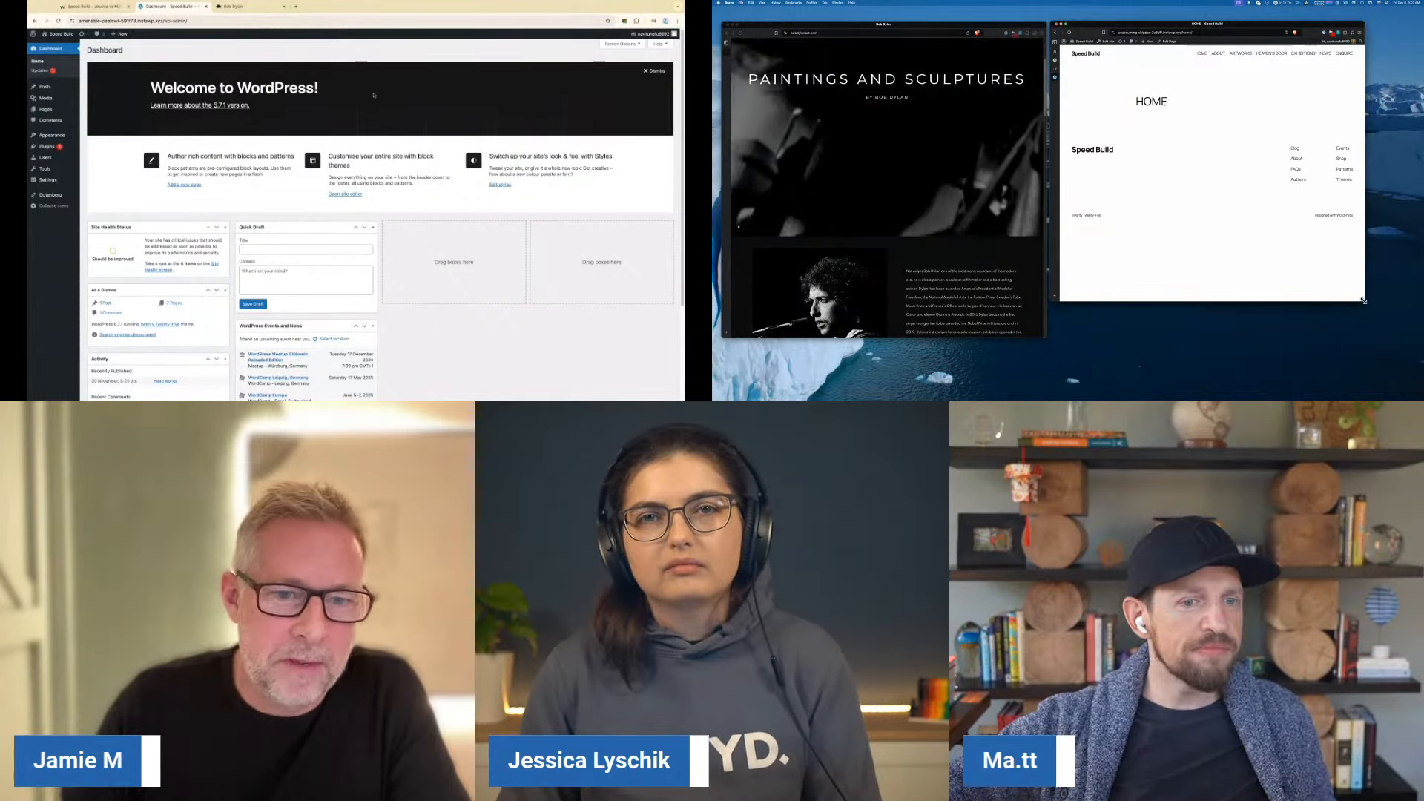
drag(1364, 304, 1412, 339)
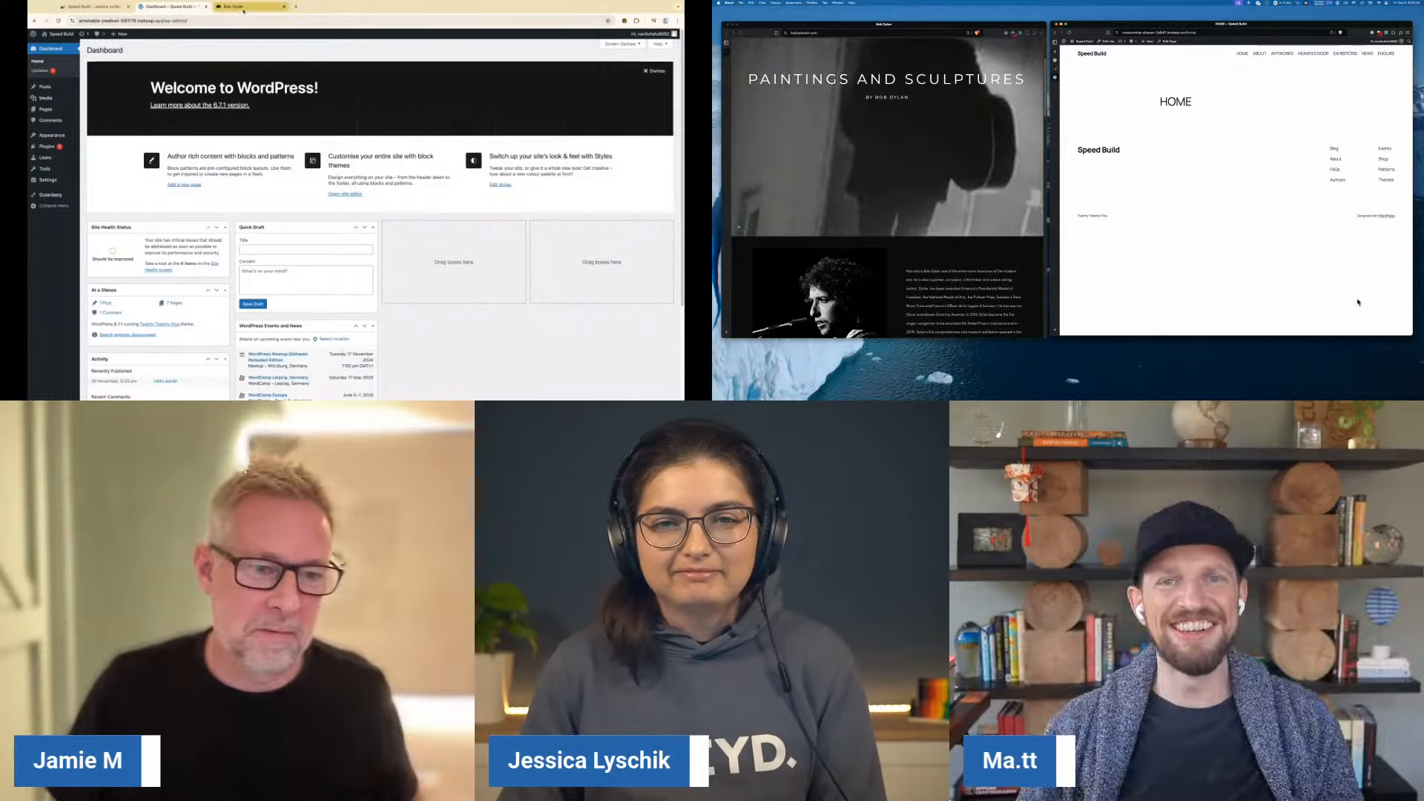
mouse_move(55, 138)
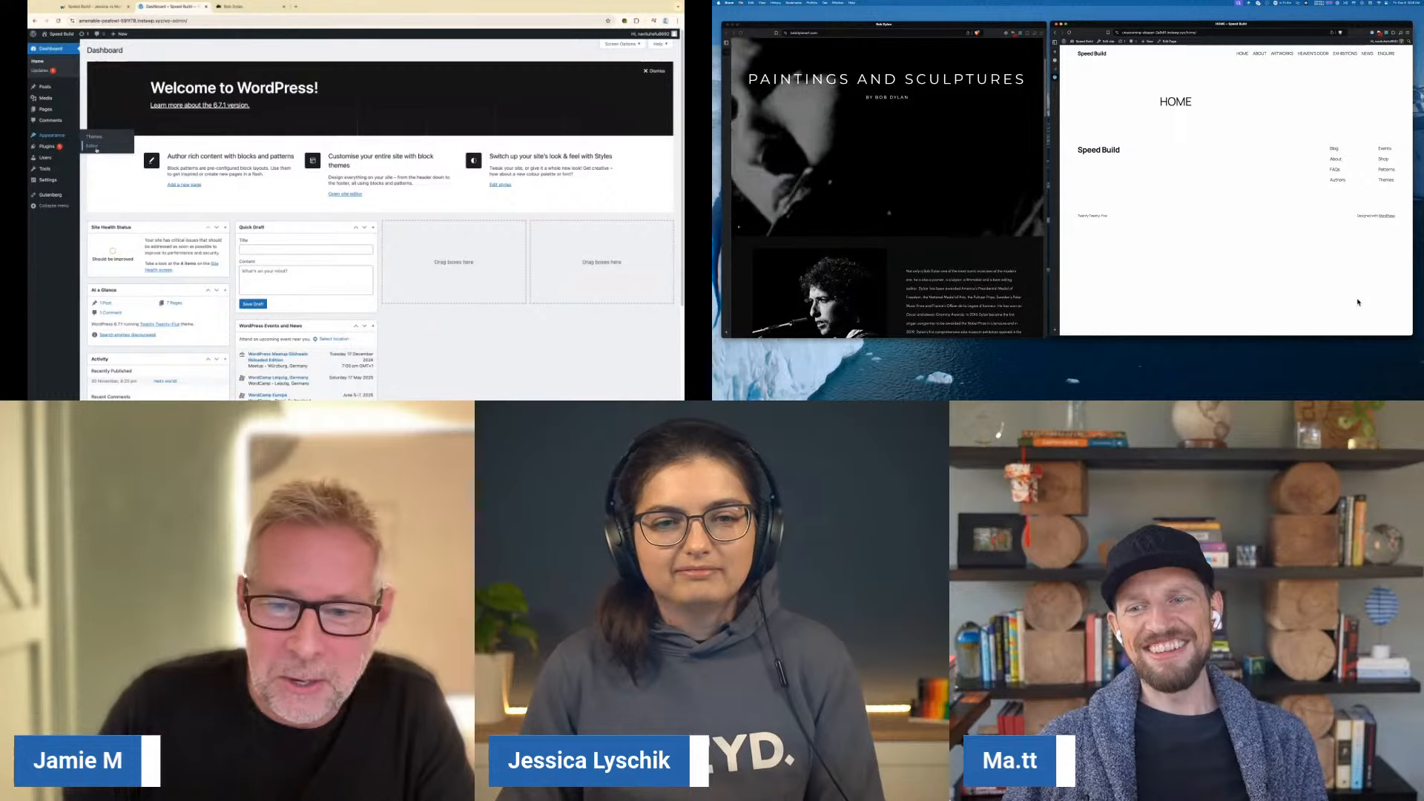
click(96, 149)
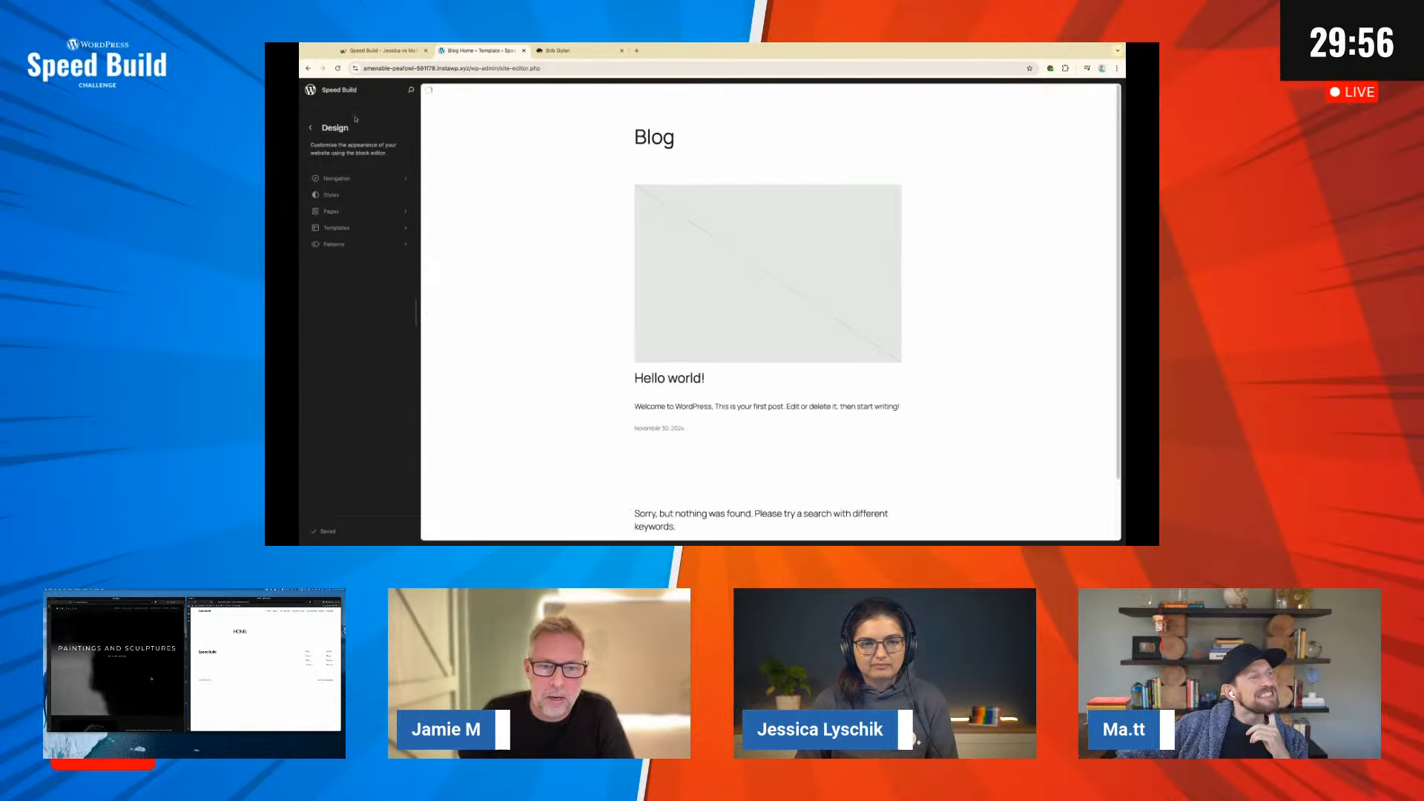
click(311, 129)
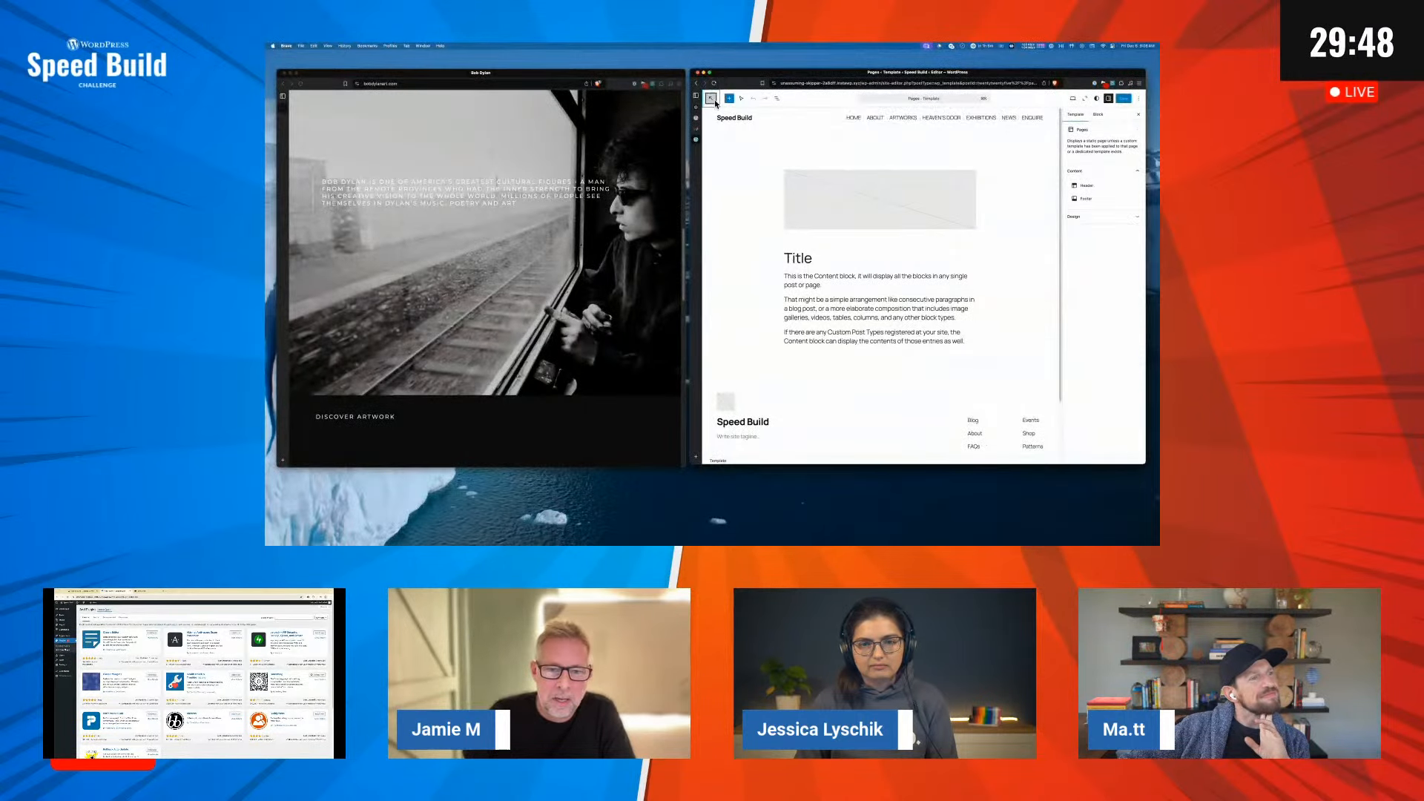
Leave the Pages template and apply the dark Evening style variation to the whole site
click(714, 101)
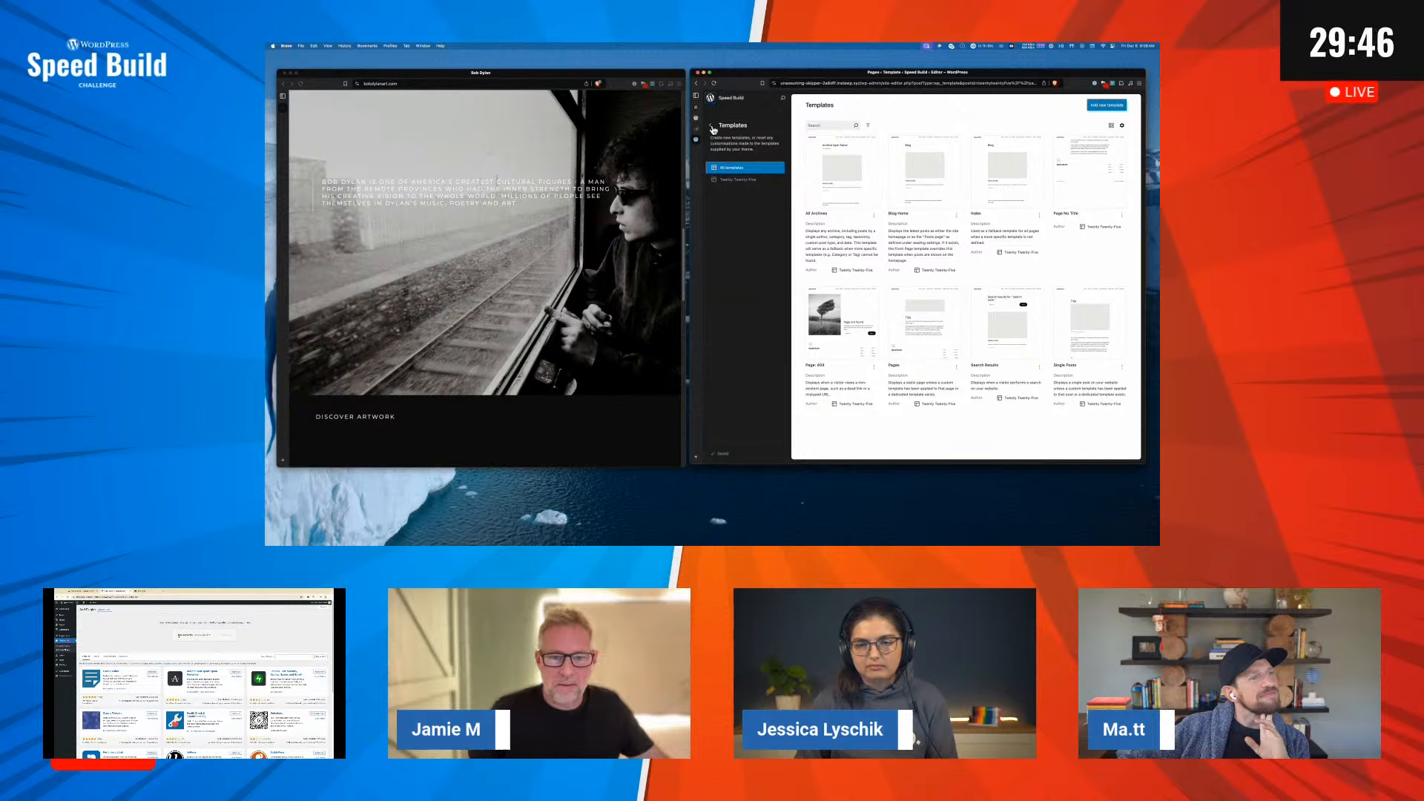
click(712, 127)
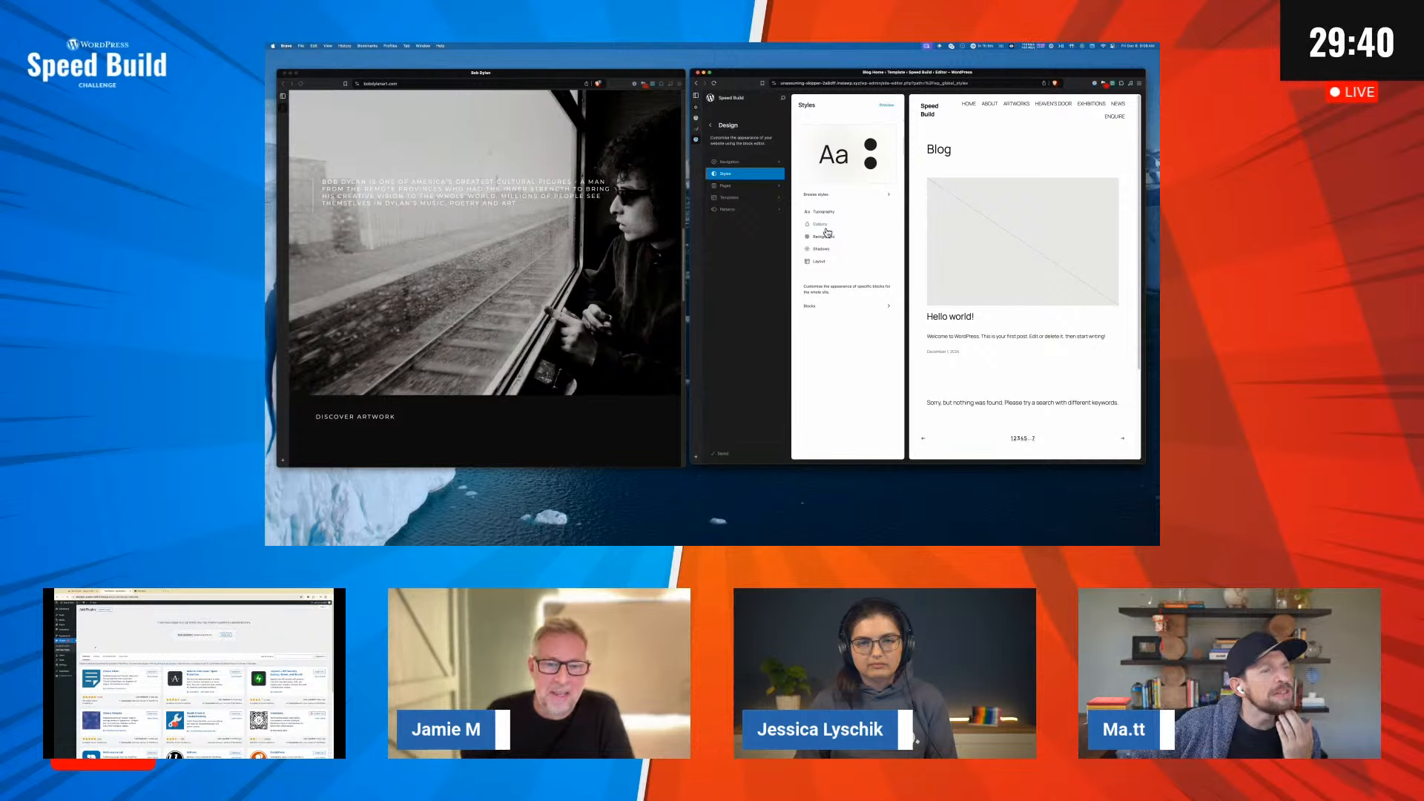
click(833, 196)
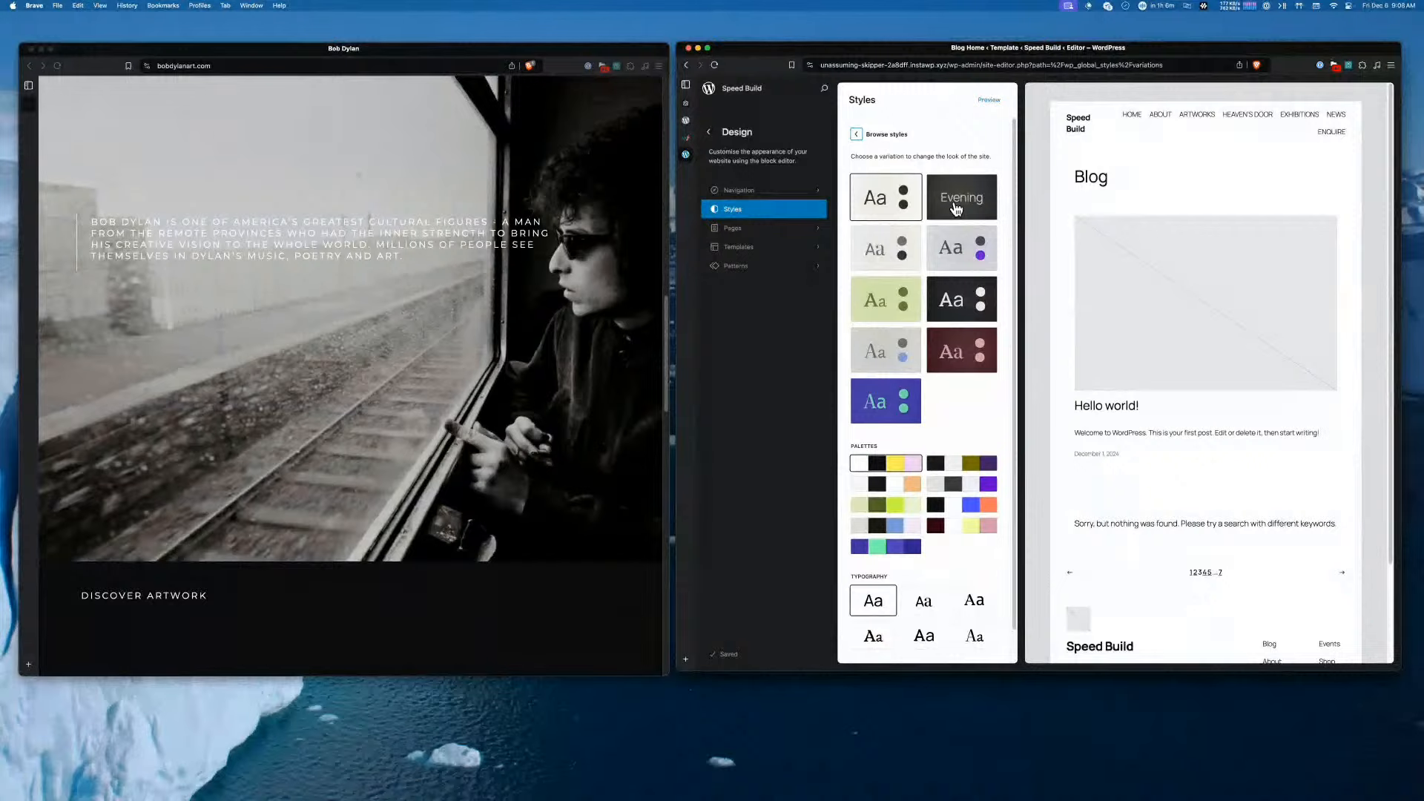
click(957, 209)
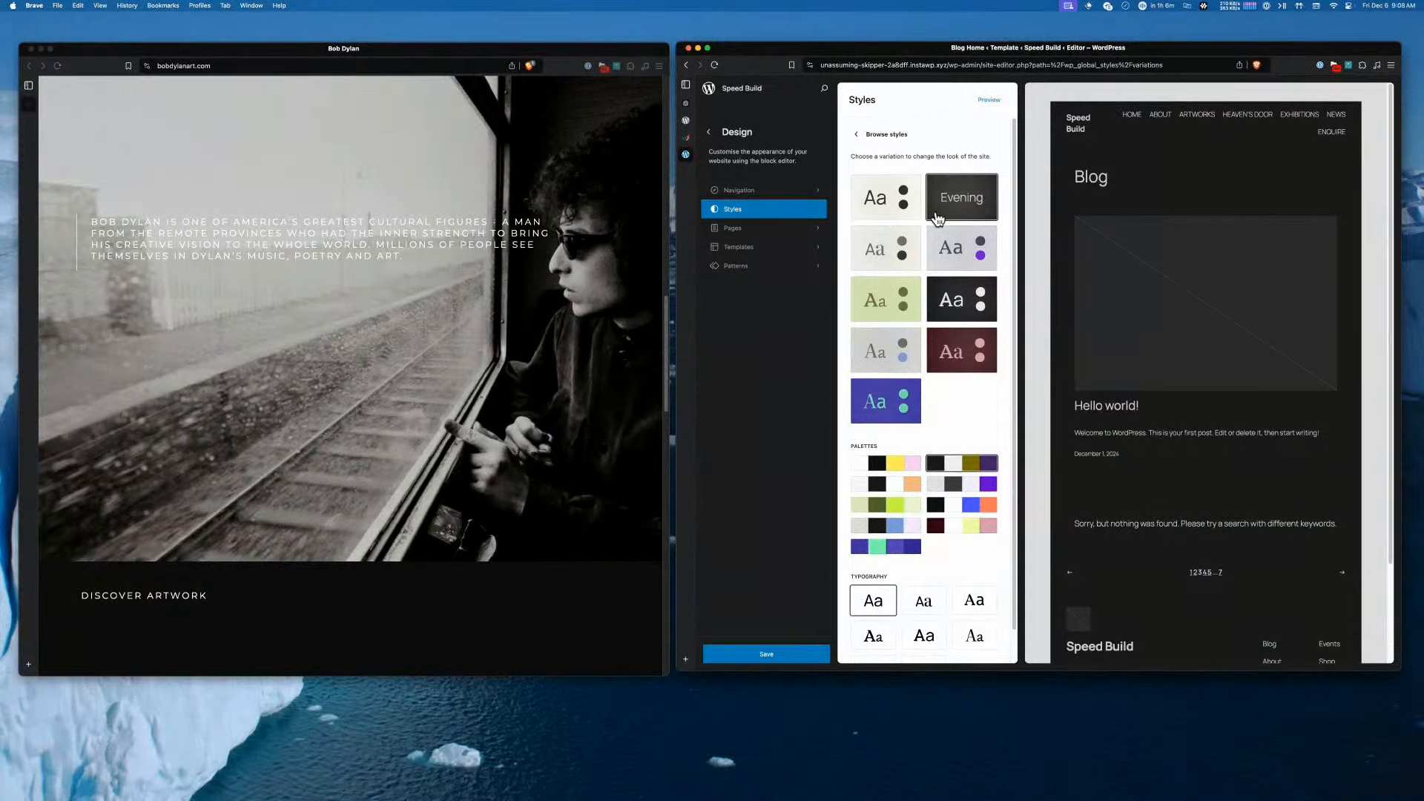
scroll(506, 376, down, 10)
scroll(506, 377, up, 15)
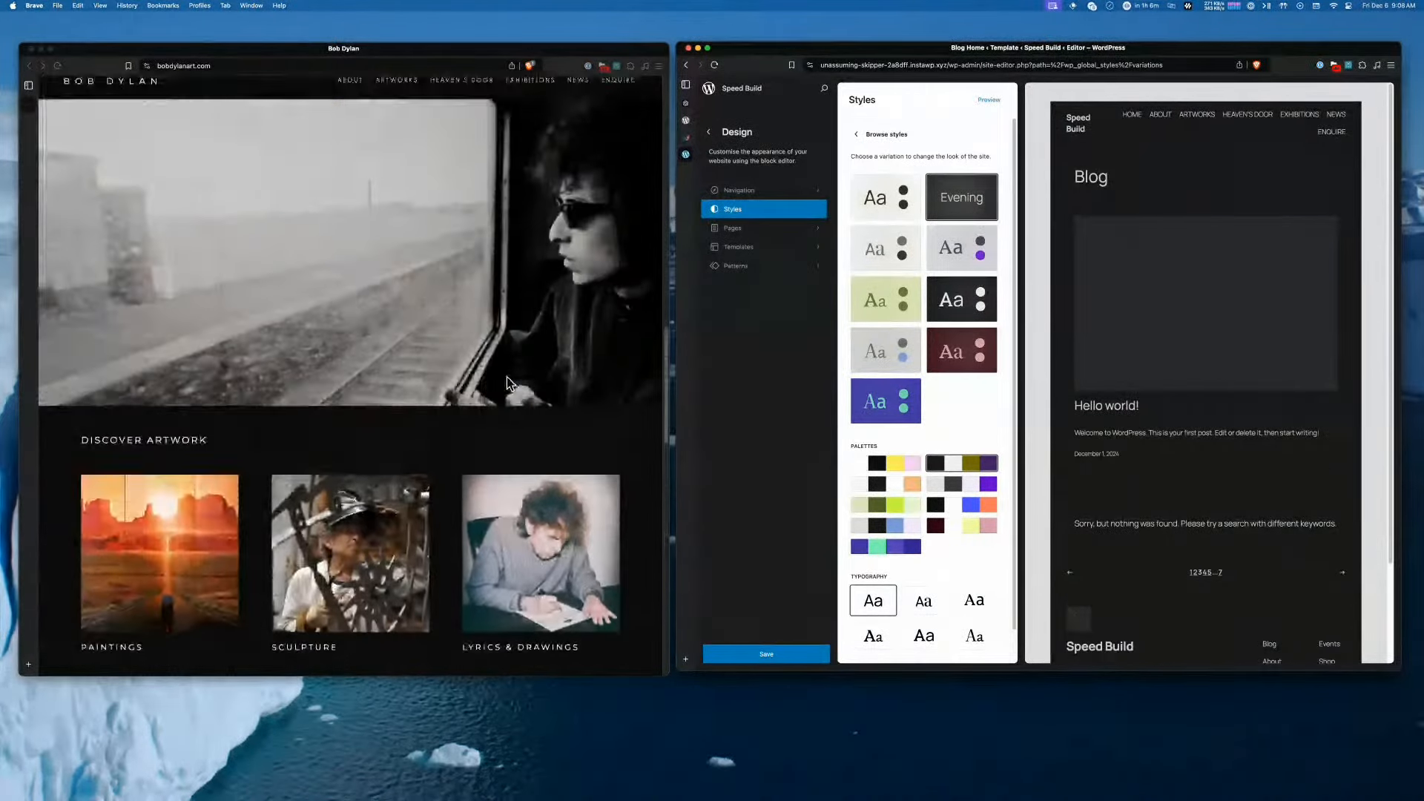
scroll(508, 382, down, 5)
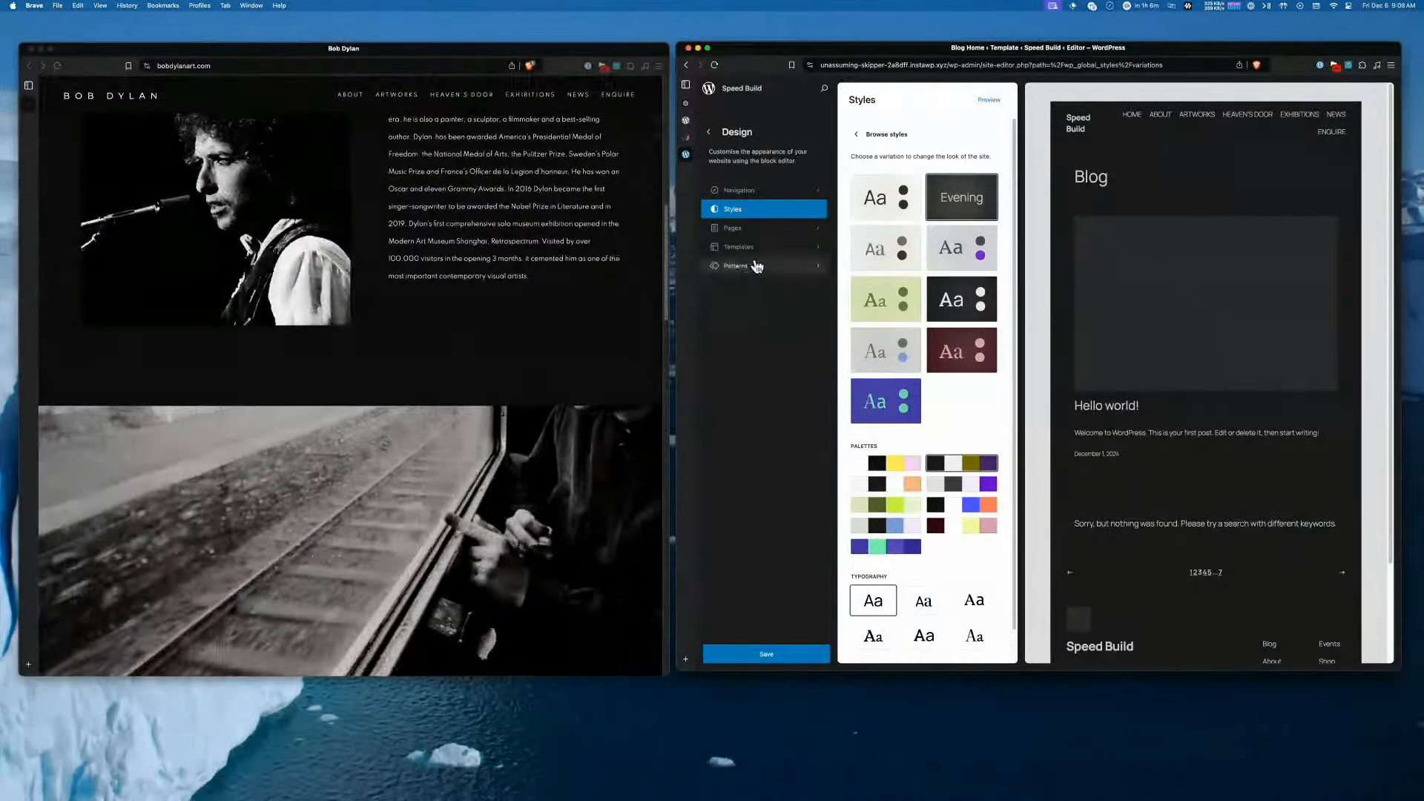
Cancel leaving the site editor and save the style change
click(711, 134)
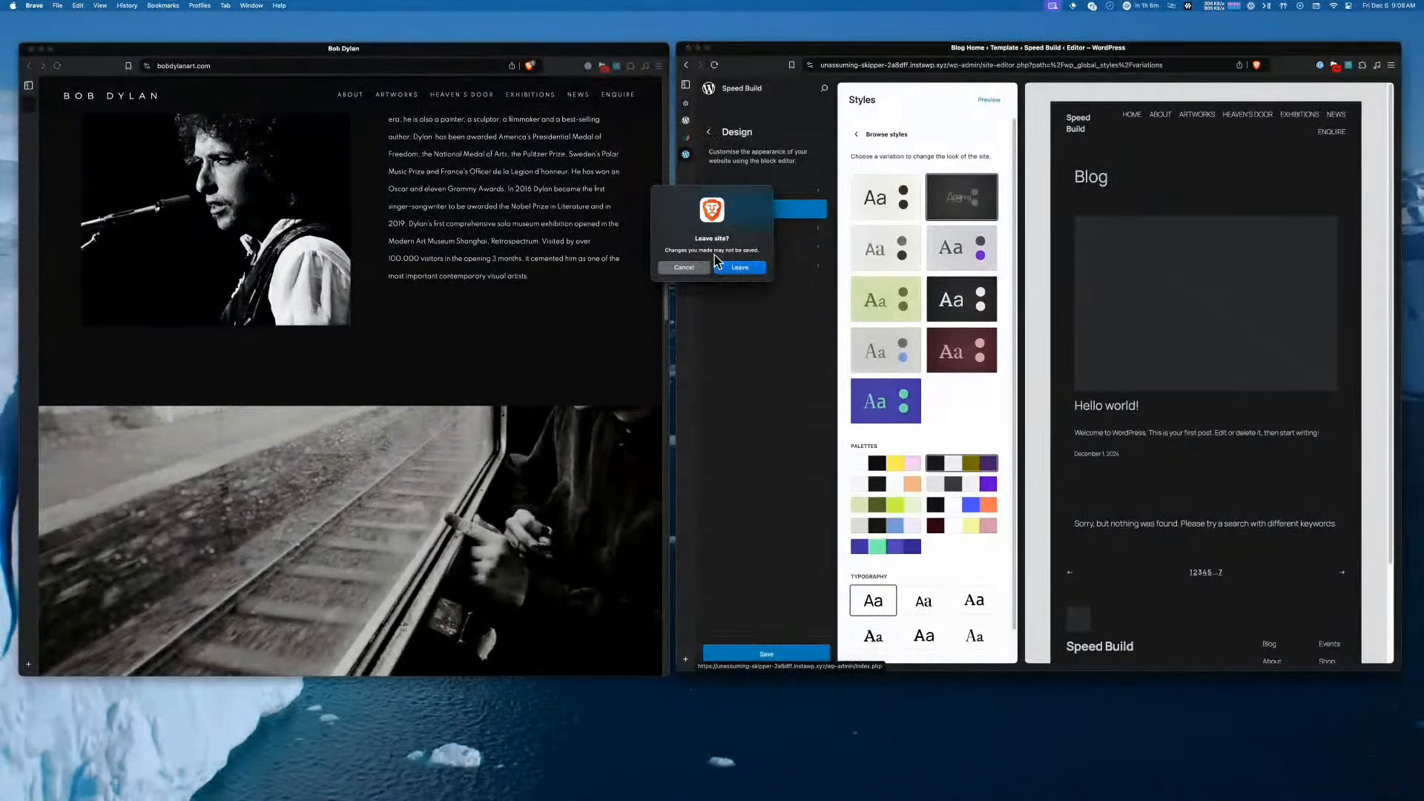
click(700, 268)
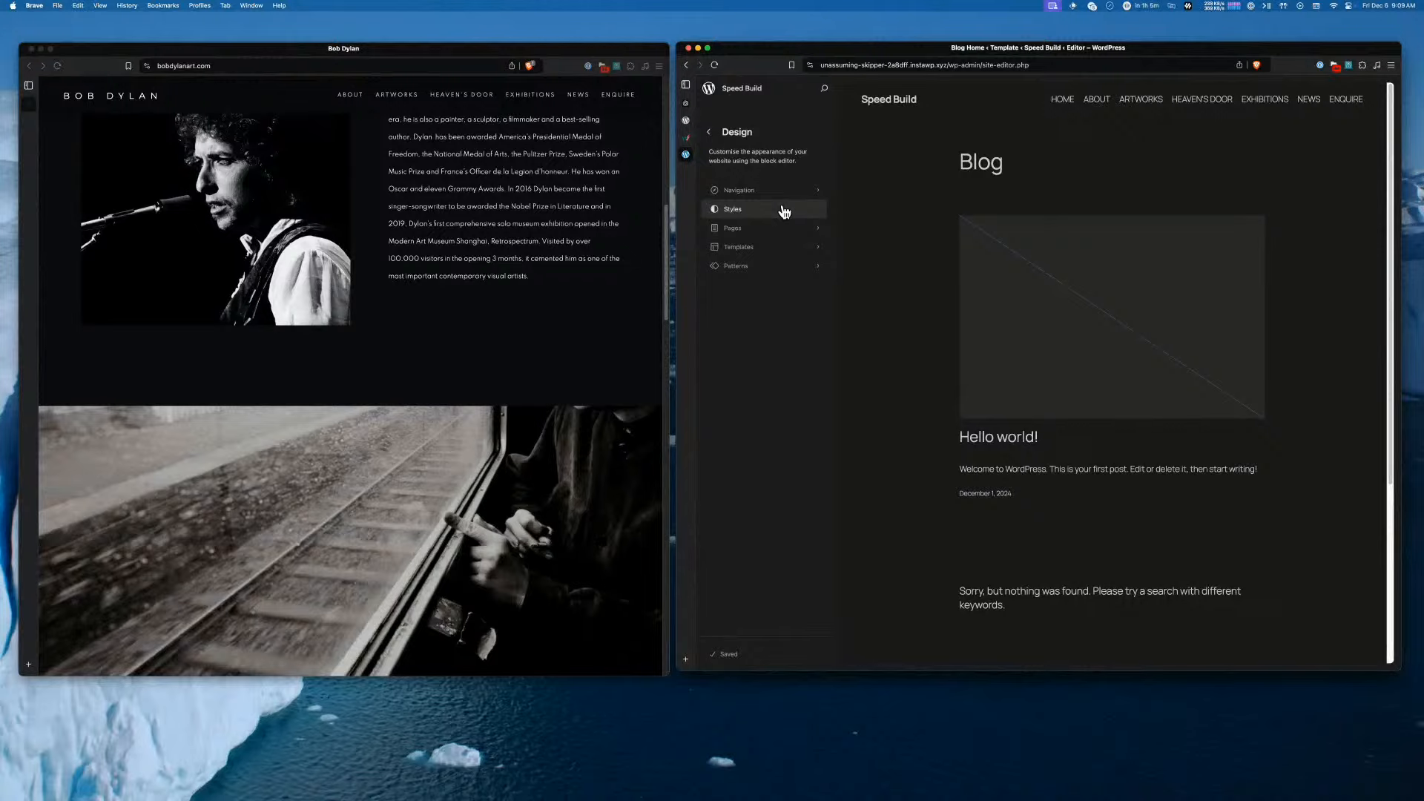
scroll(436, 308, up, 10)
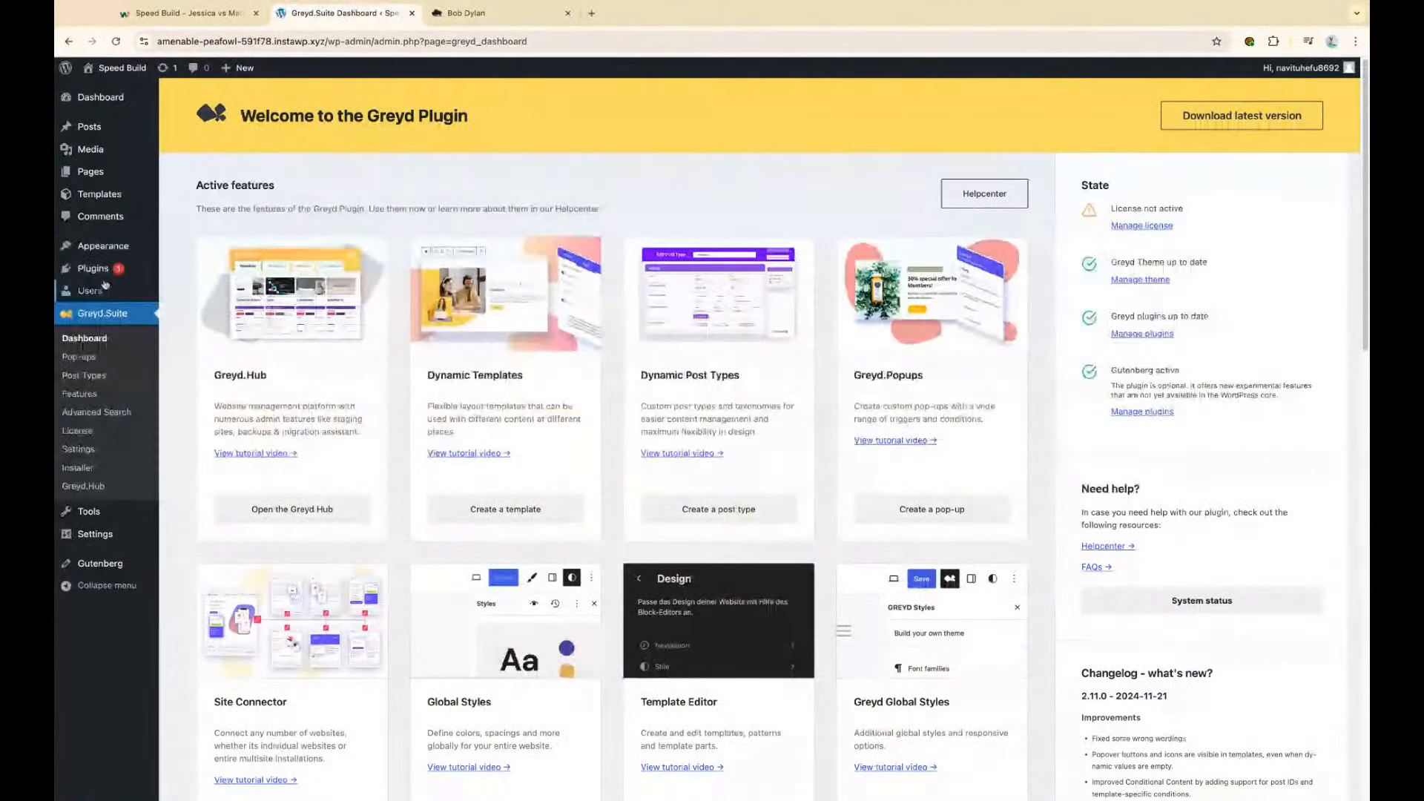
Open the global styles of the Greyd Theme site and start editing its Blog Home template
mouse_move(109, 253)
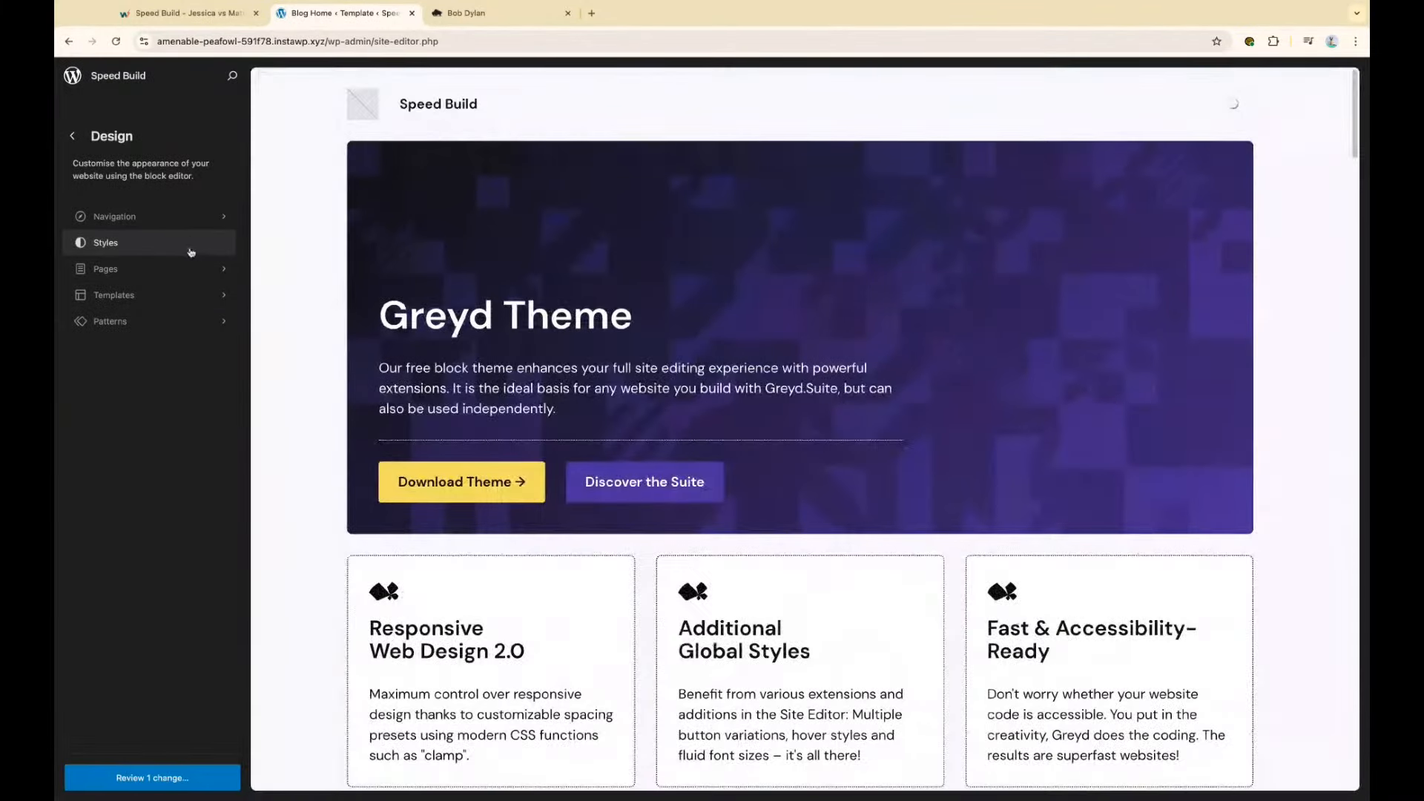
click(195, 248)
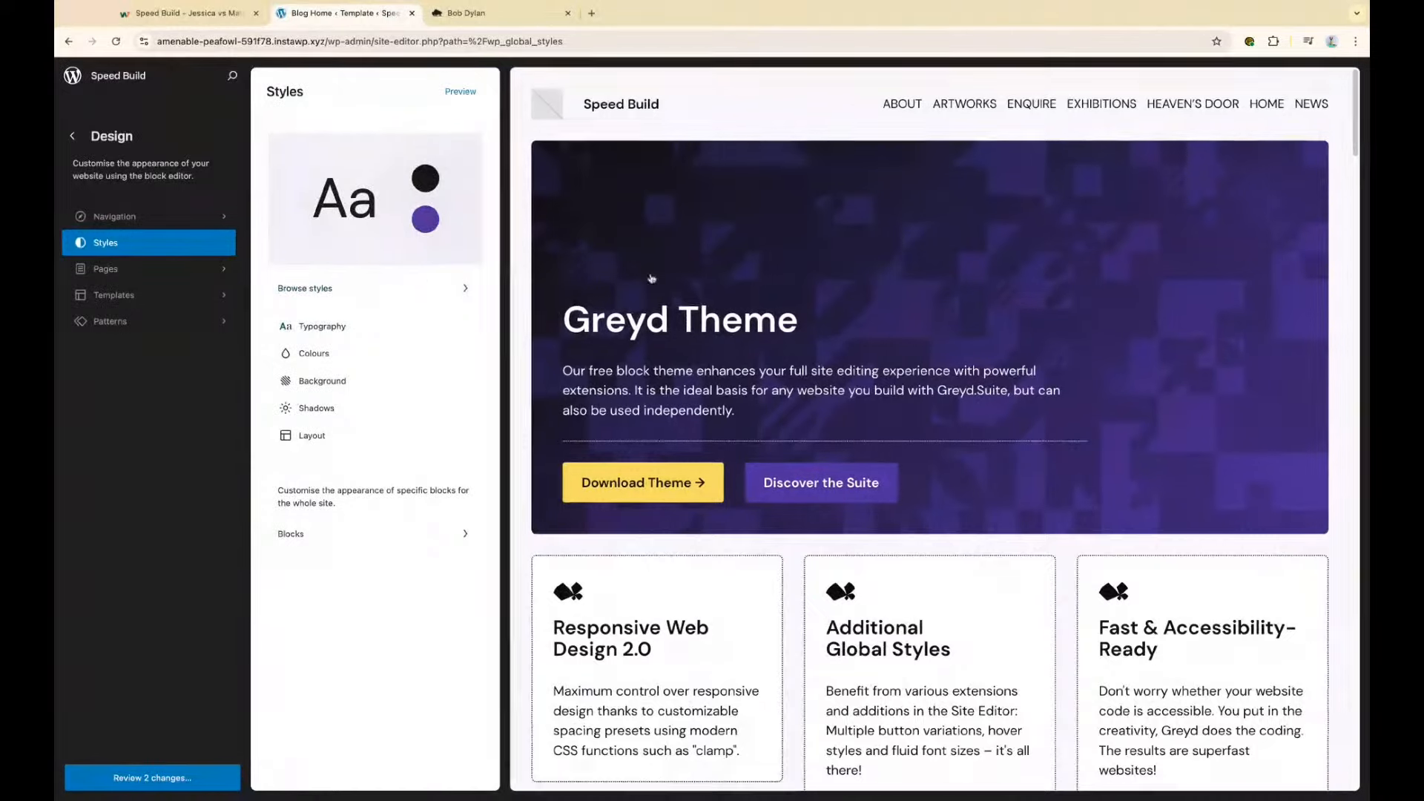
click(572, 161)
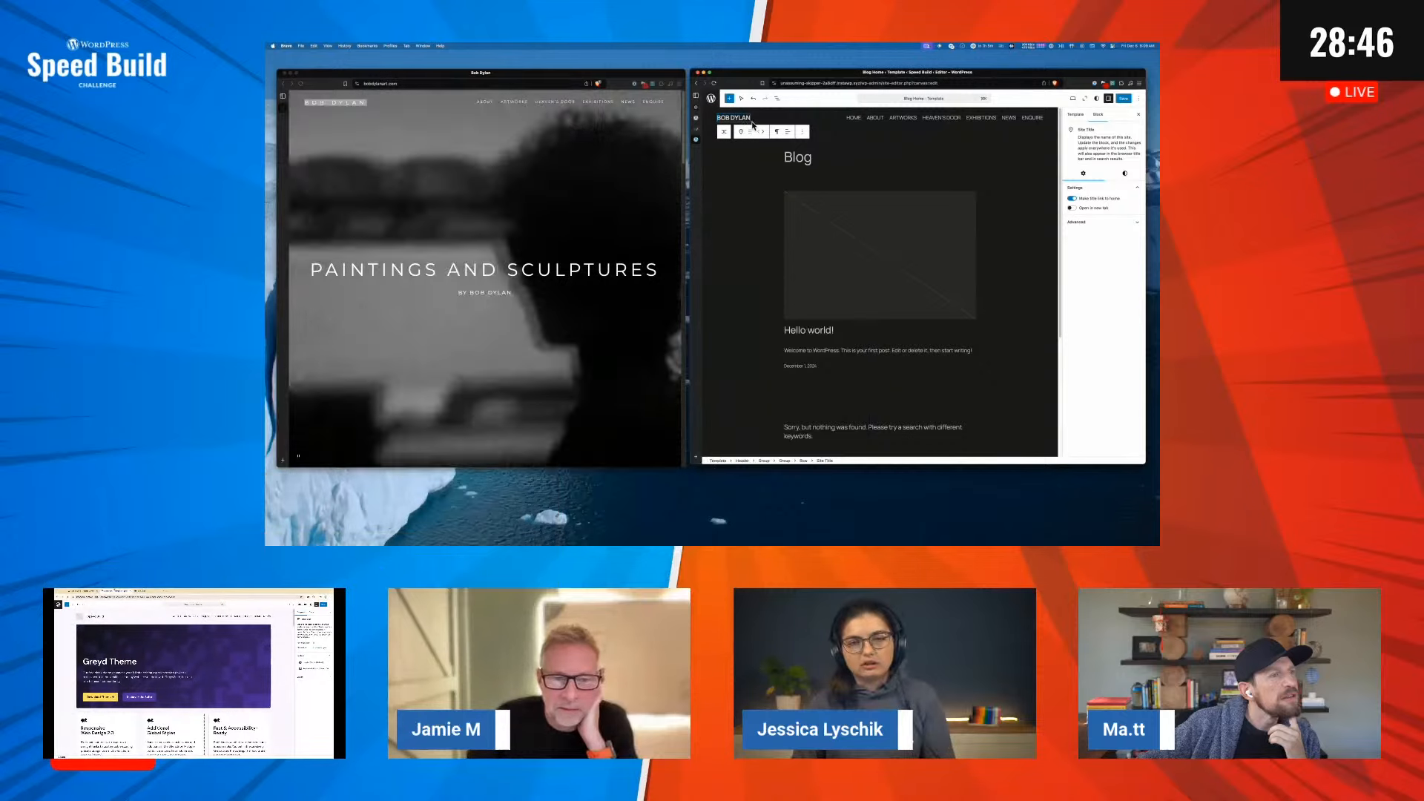
text(/image)
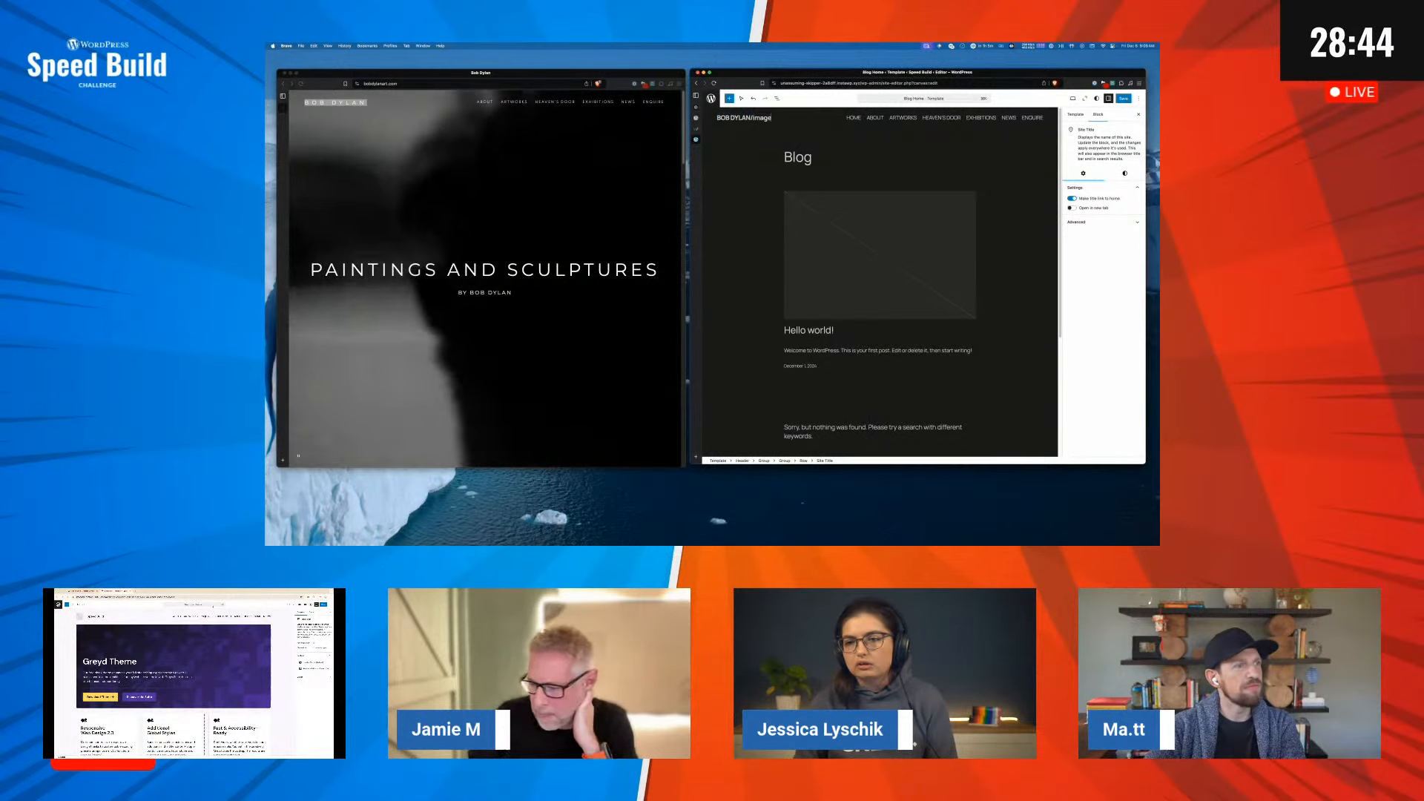
key(BackSpace)
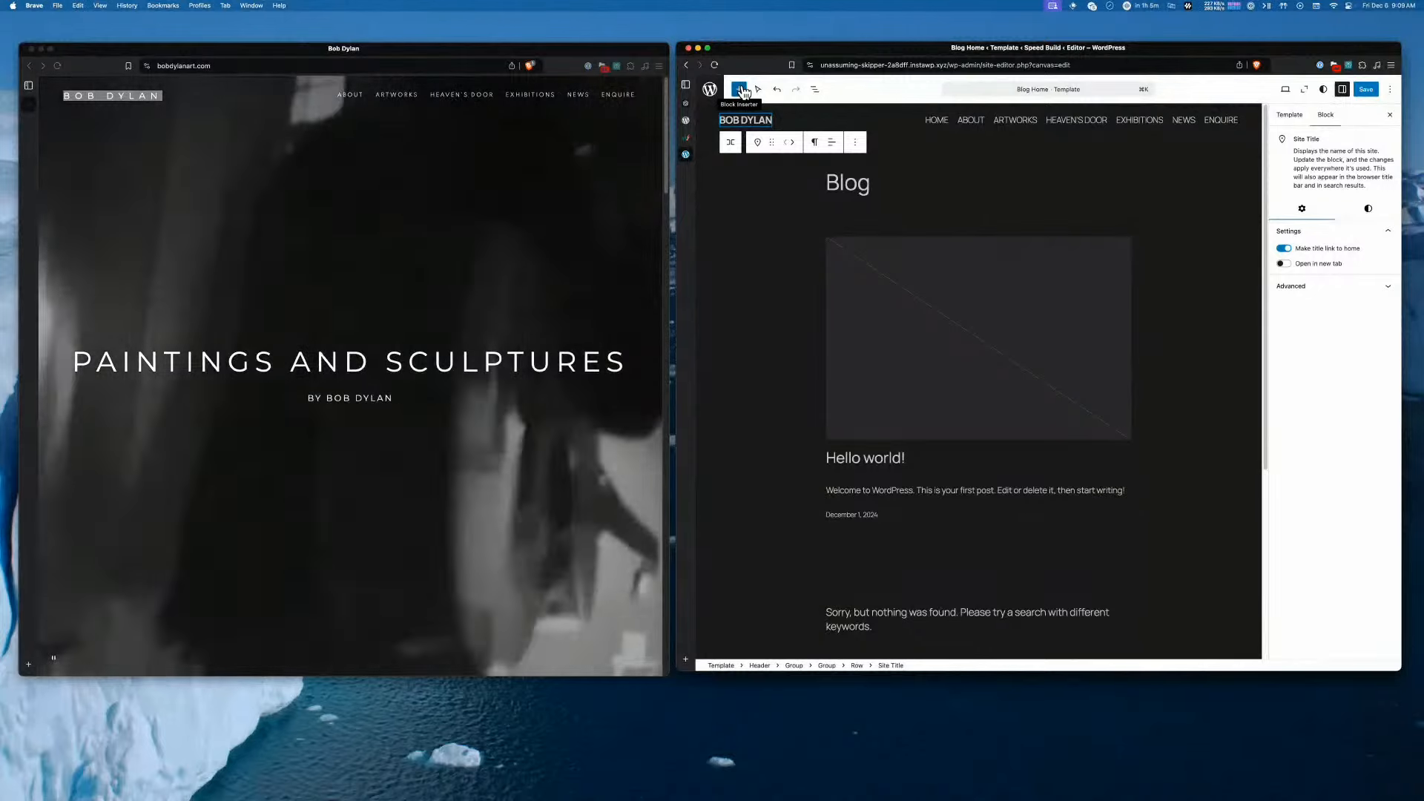
click(742, 90)
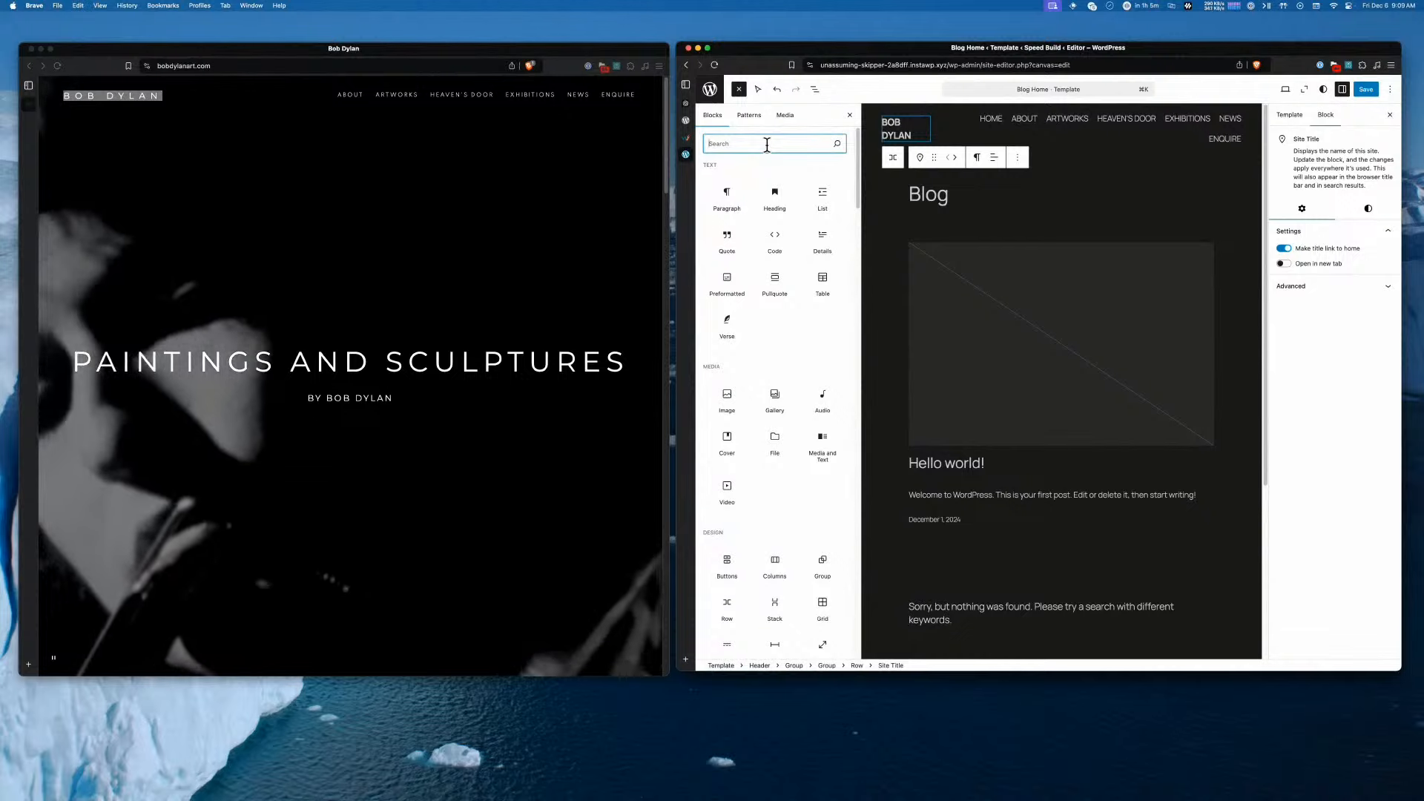
text(image)
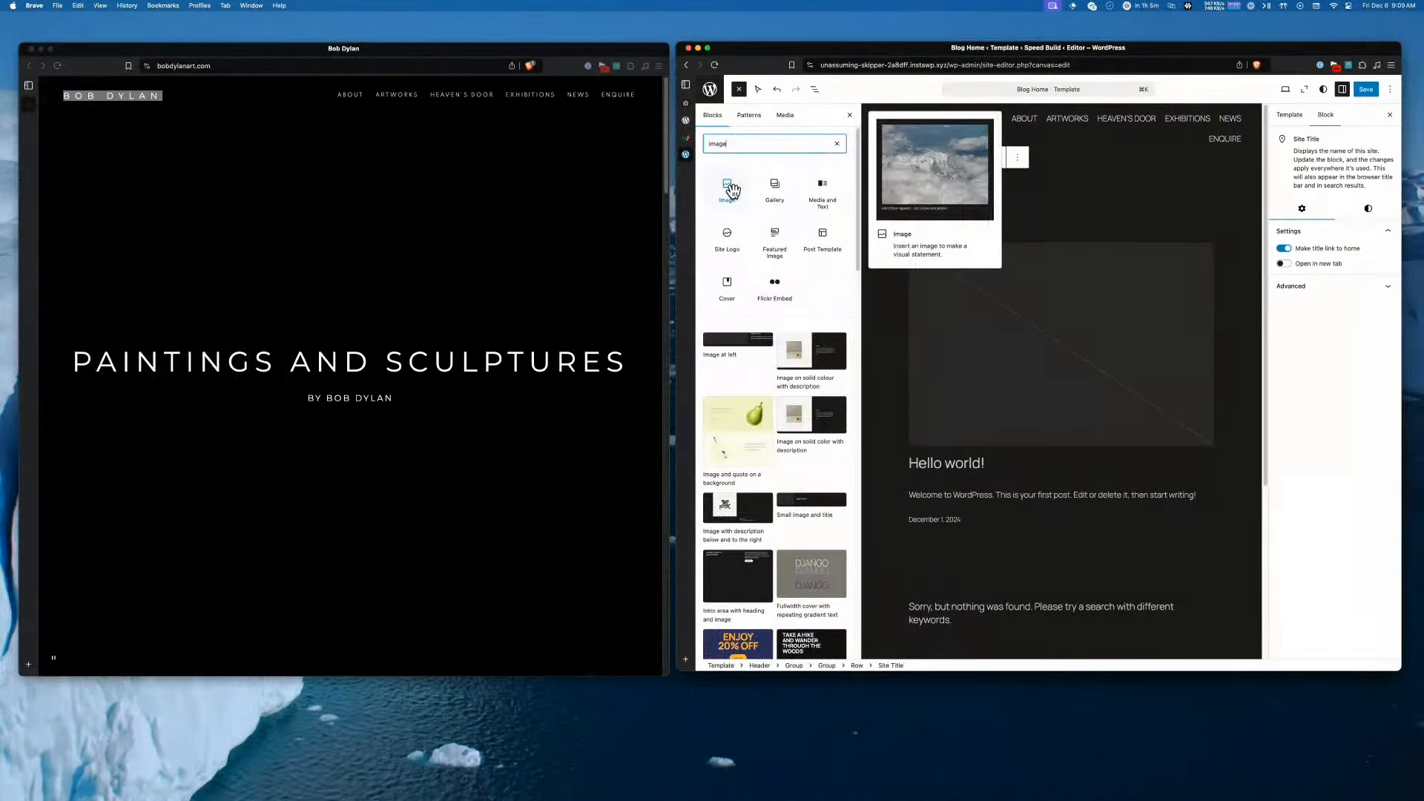
key(Escape)
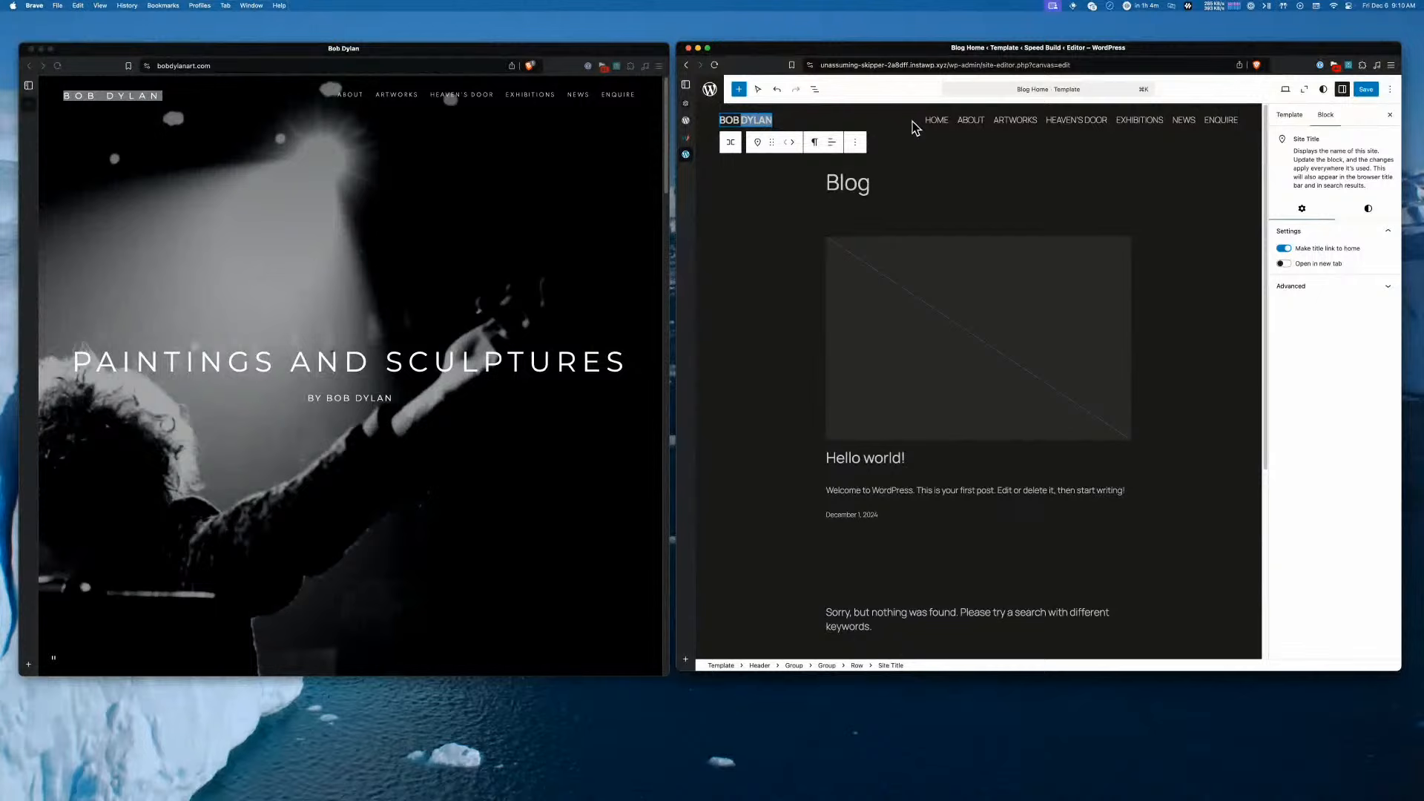
Clear the label of the HOME page link in the header navigation
click(930, 120)
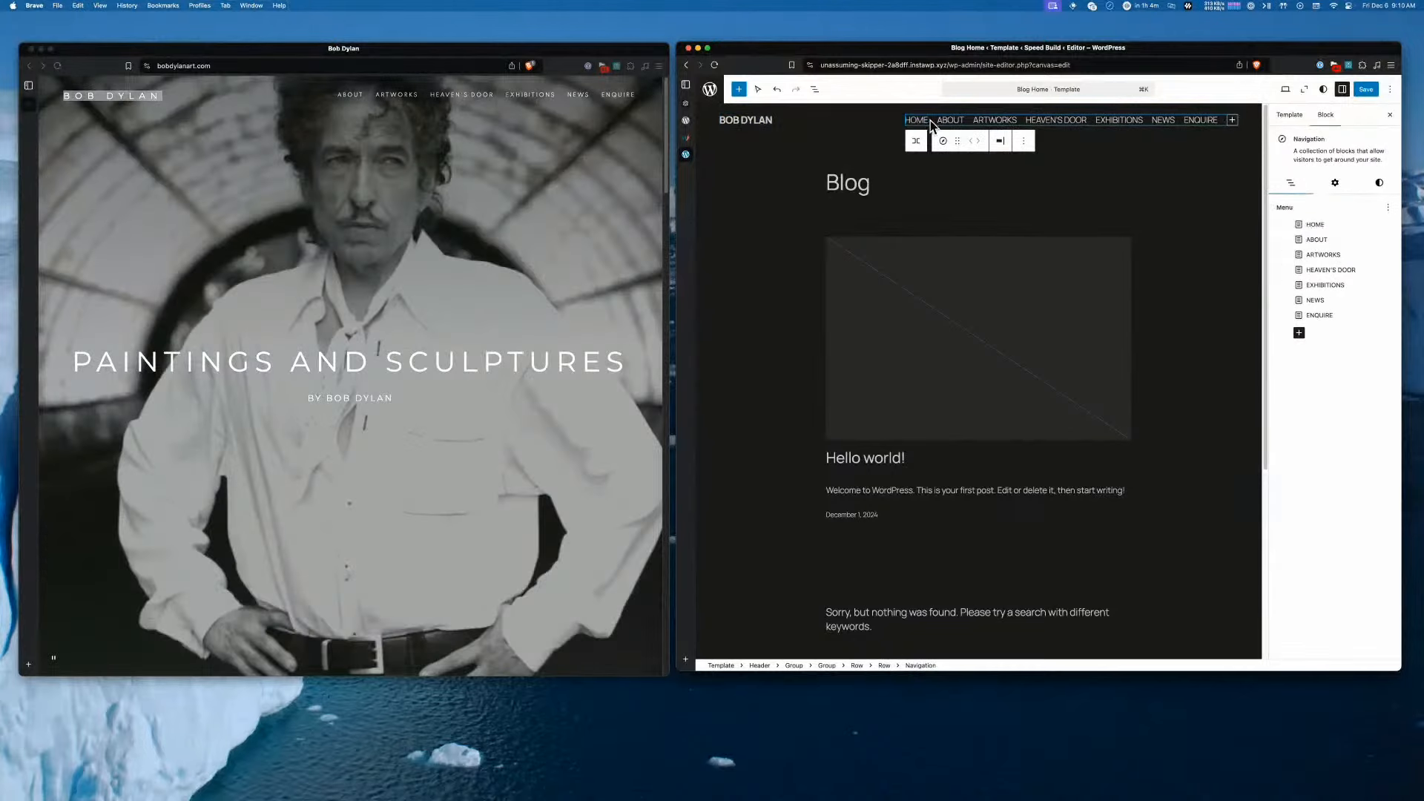
click(918, 121)
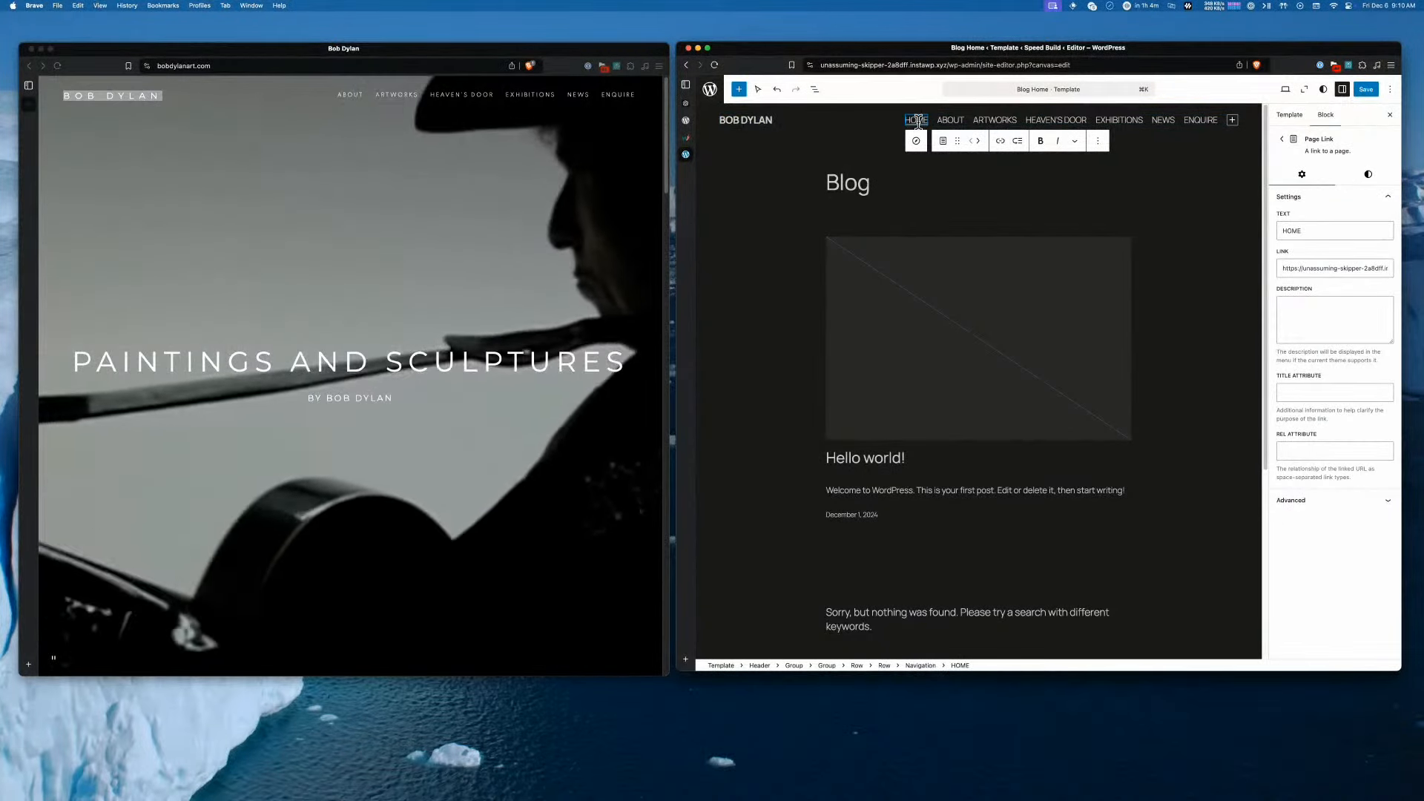
key(BackSpace)
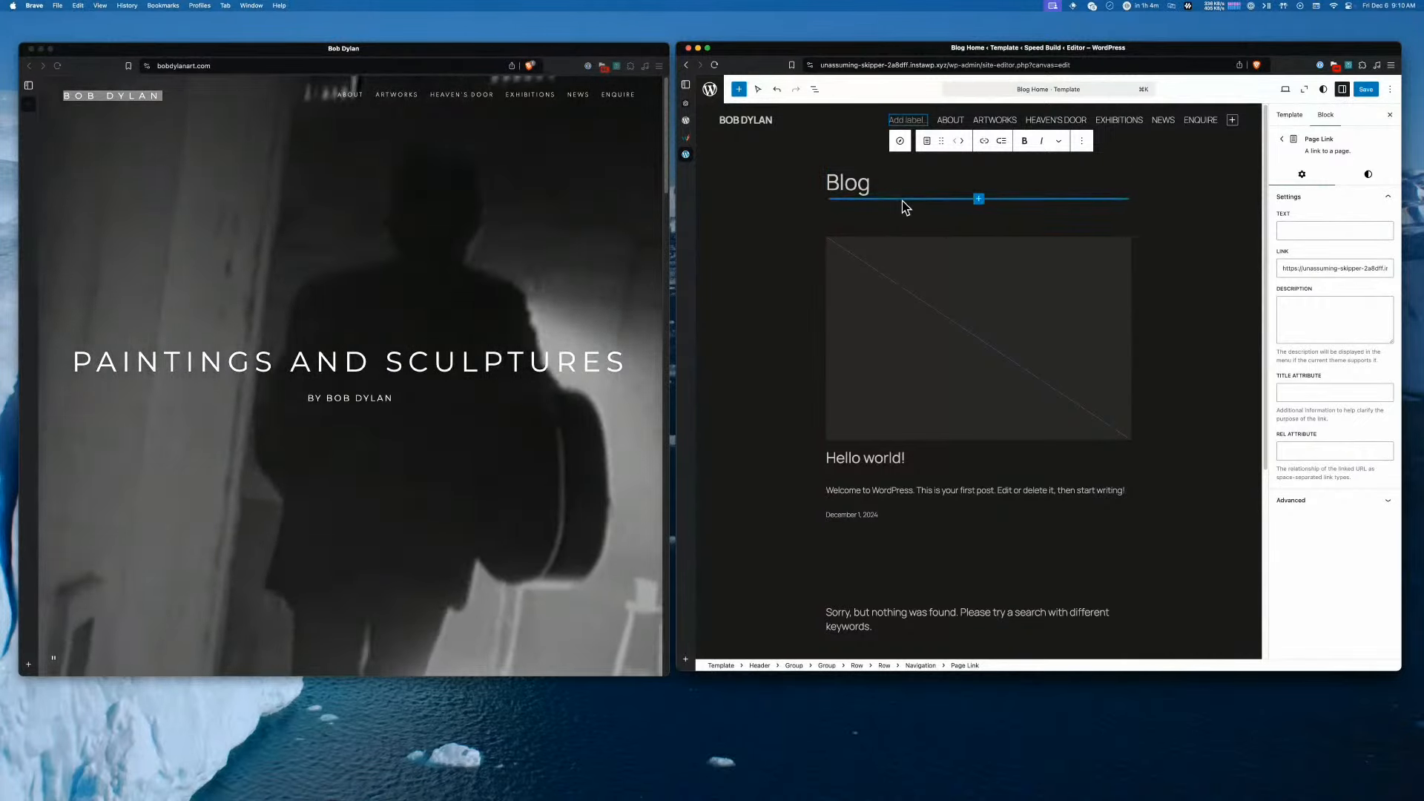
Delete the Query Loop block from the Blog Home template and confirm the deletion
click(901, 205)
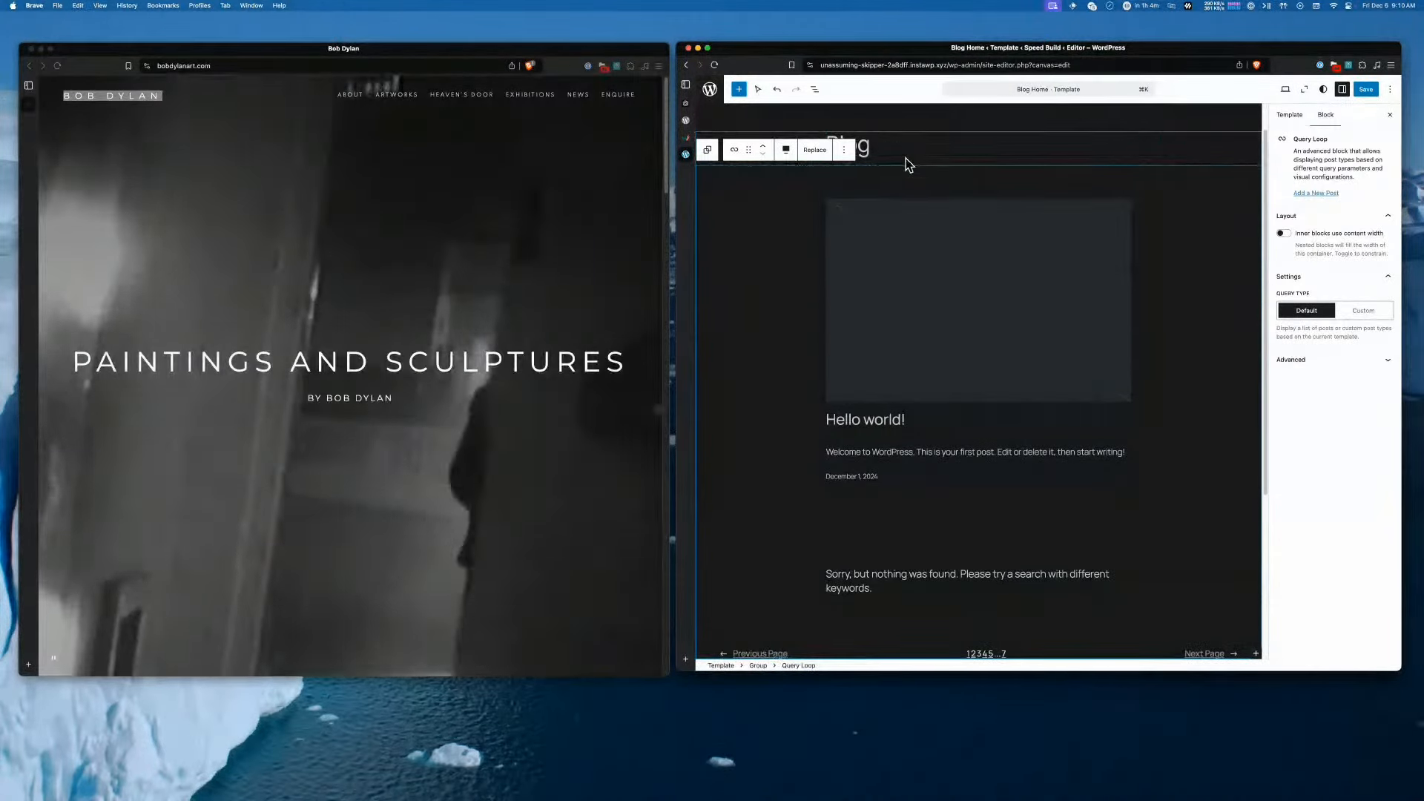
click(909, 160)
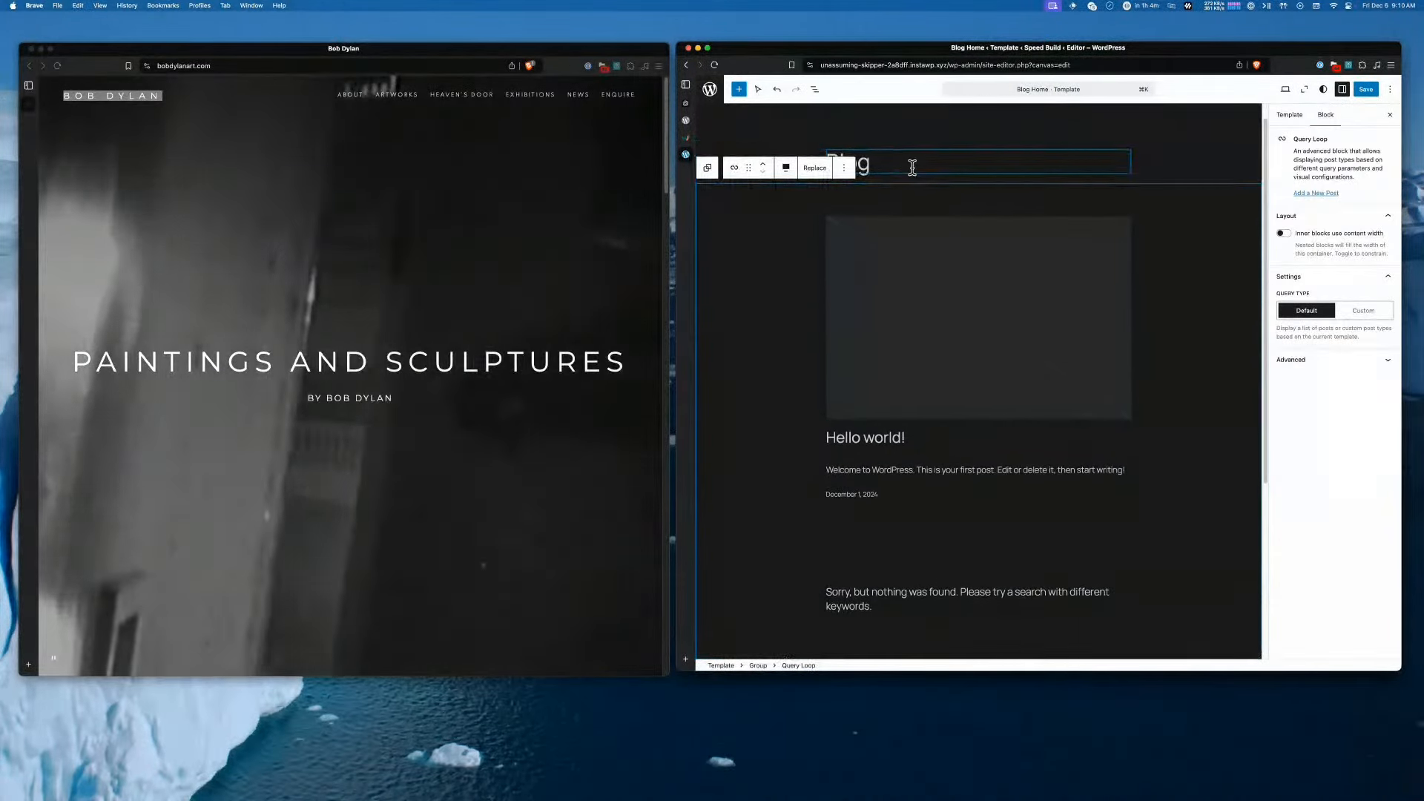
click(899, 211)
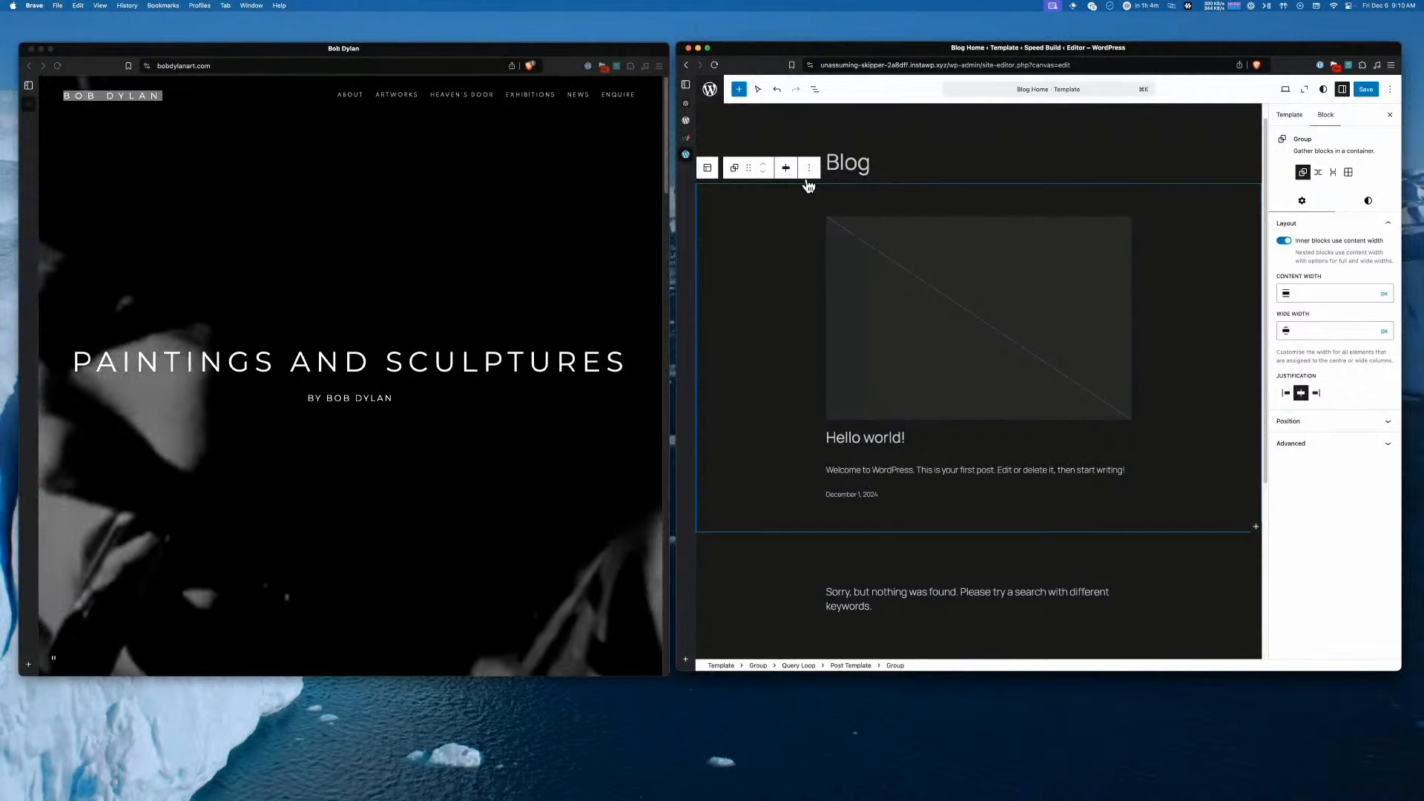
scroll(881, 171, up, 1)
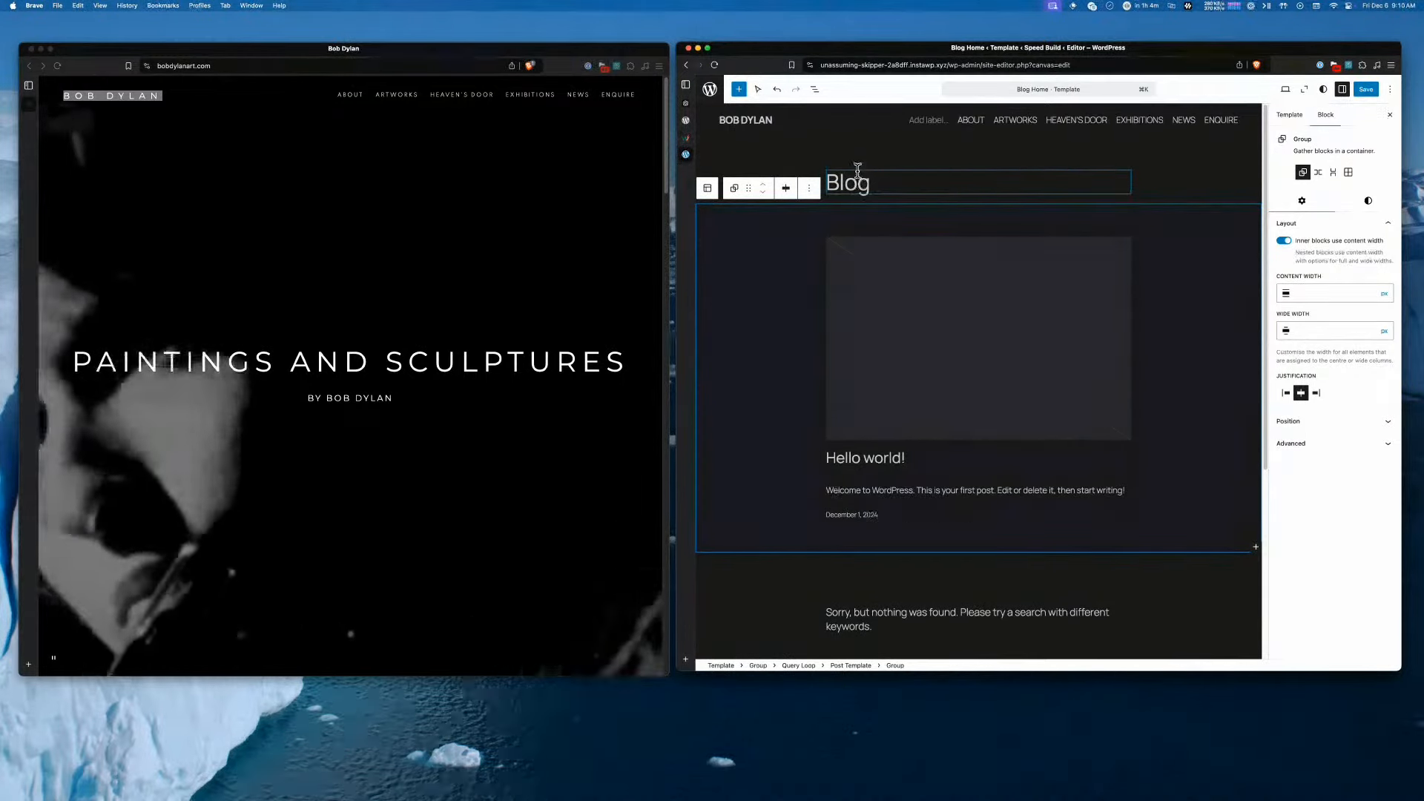
click(814, 89)
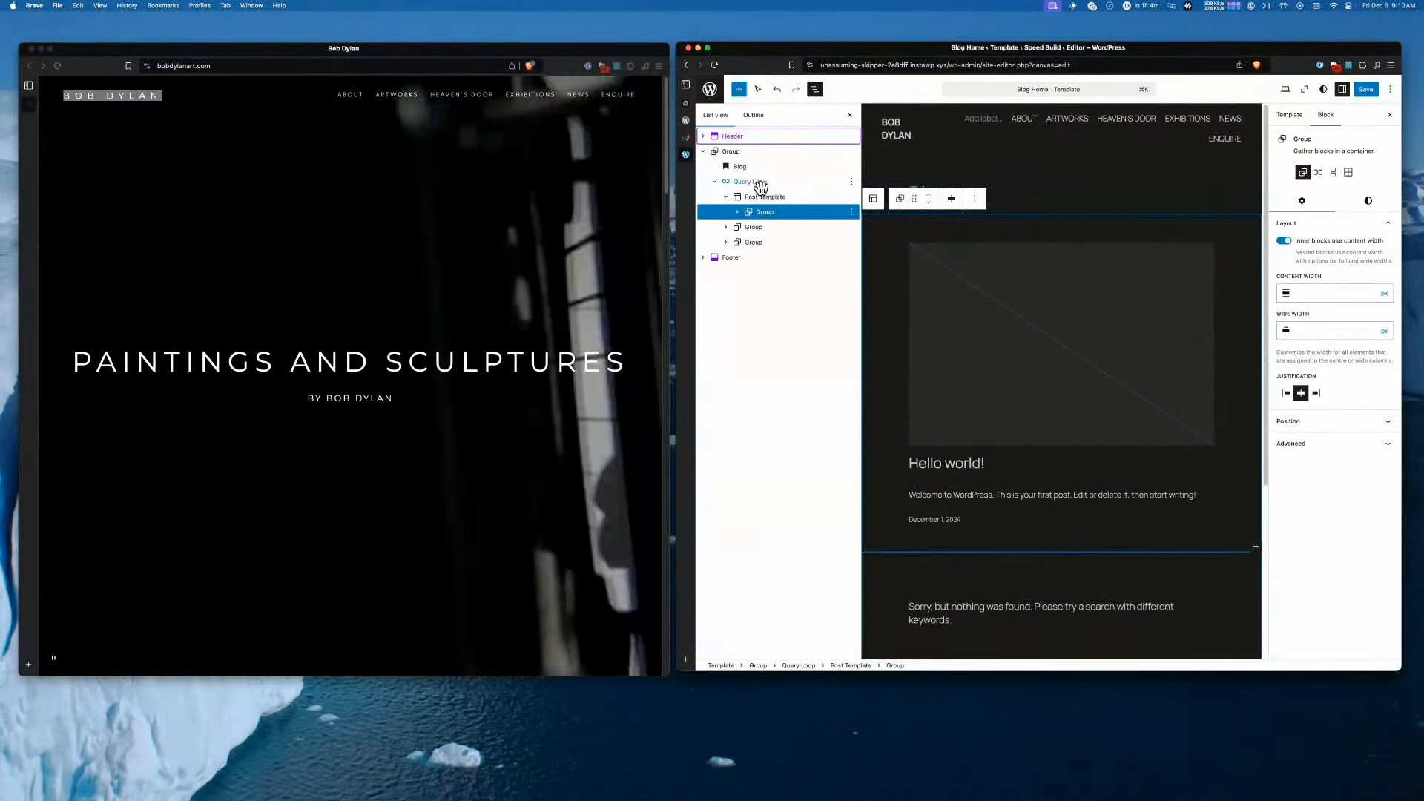
click(750, 182)
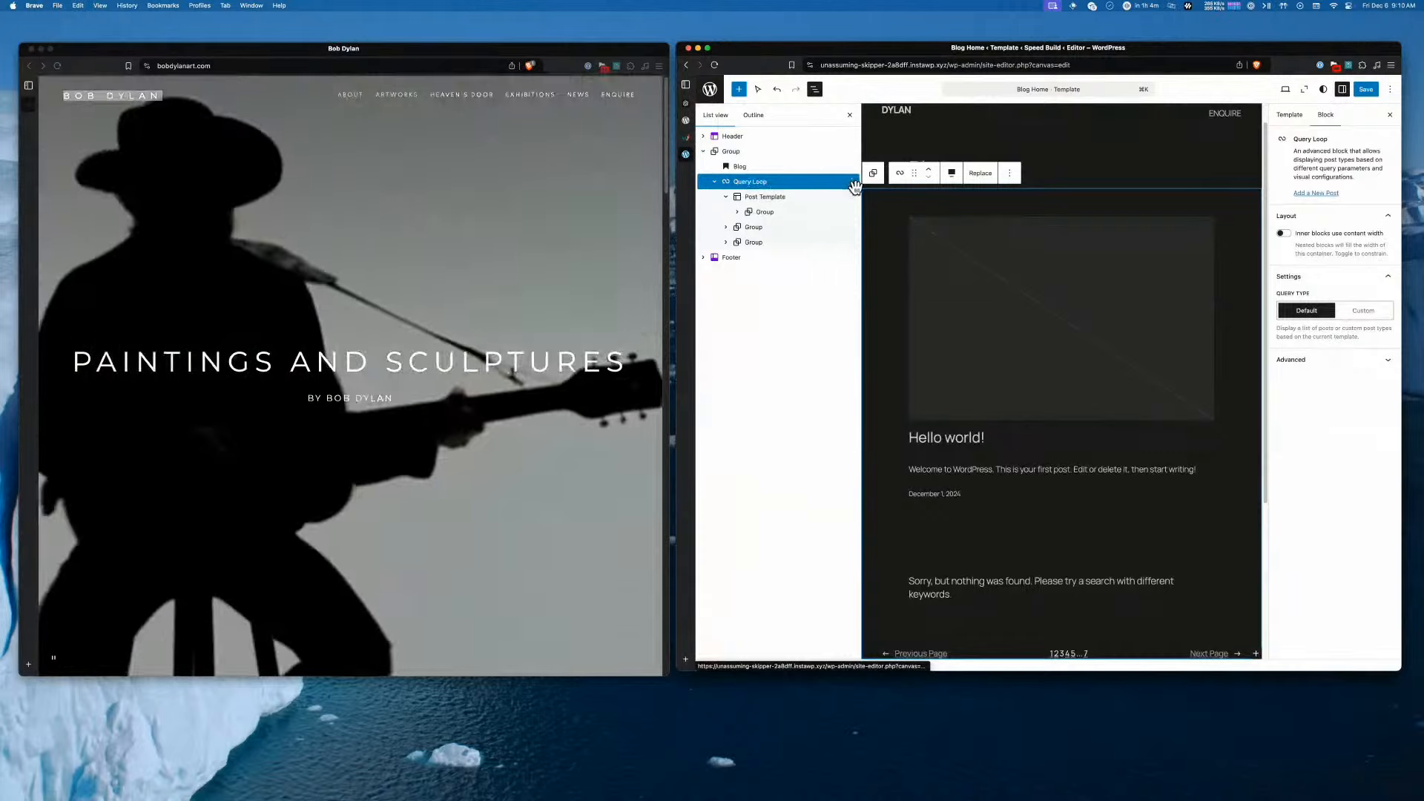
click(851, 182)
click(875, 375)
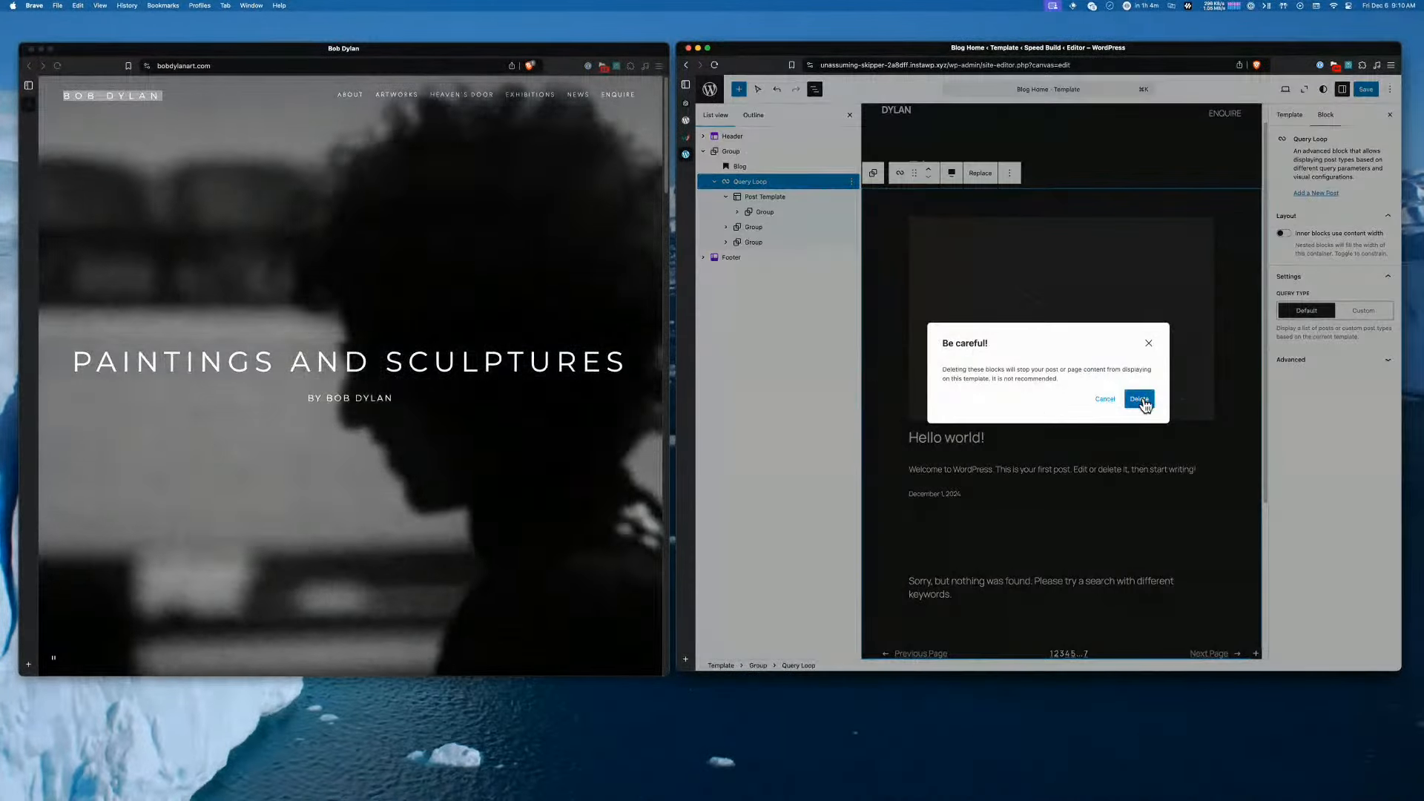
click(1149, 405)
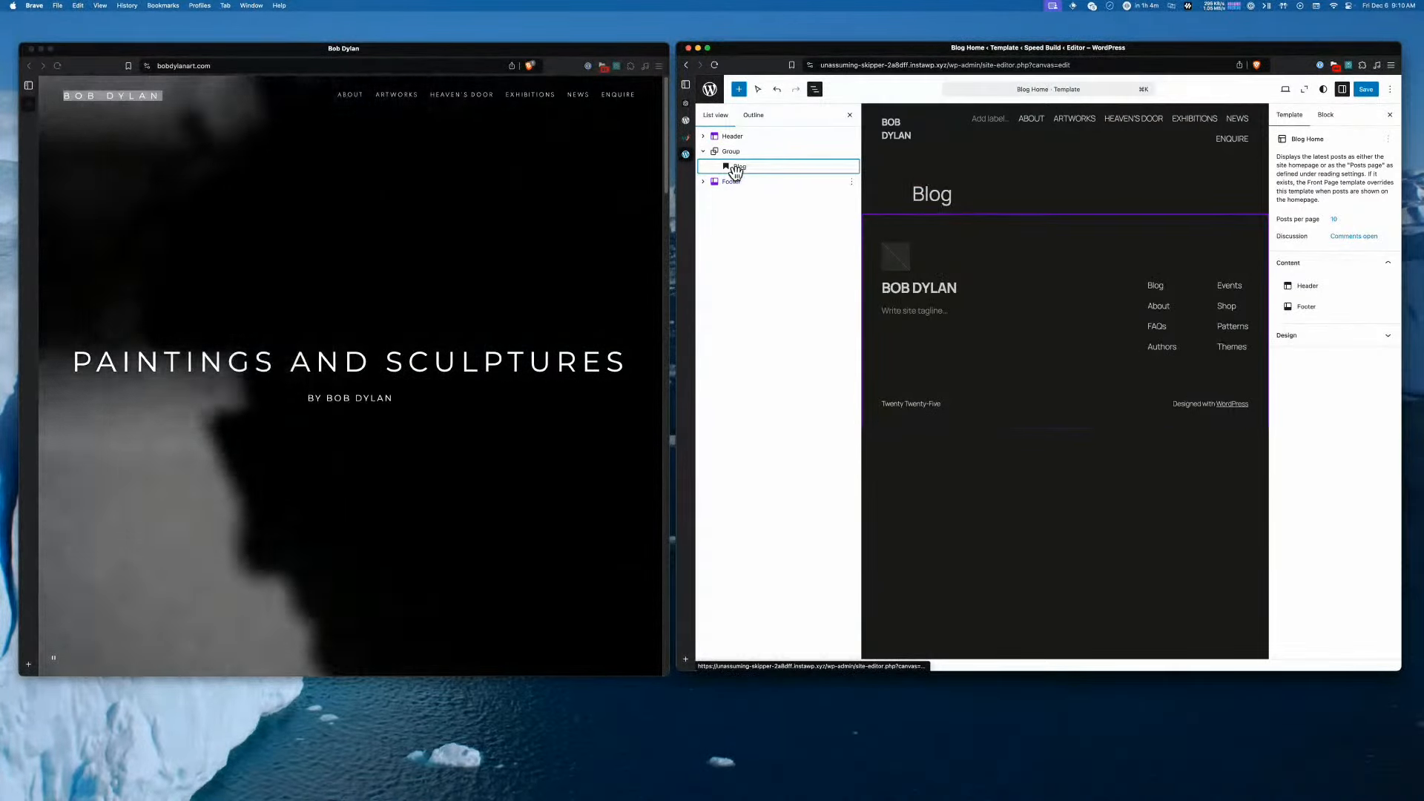
Delete the Blog heading from the Group in the Blog Home template
click(757, 167)
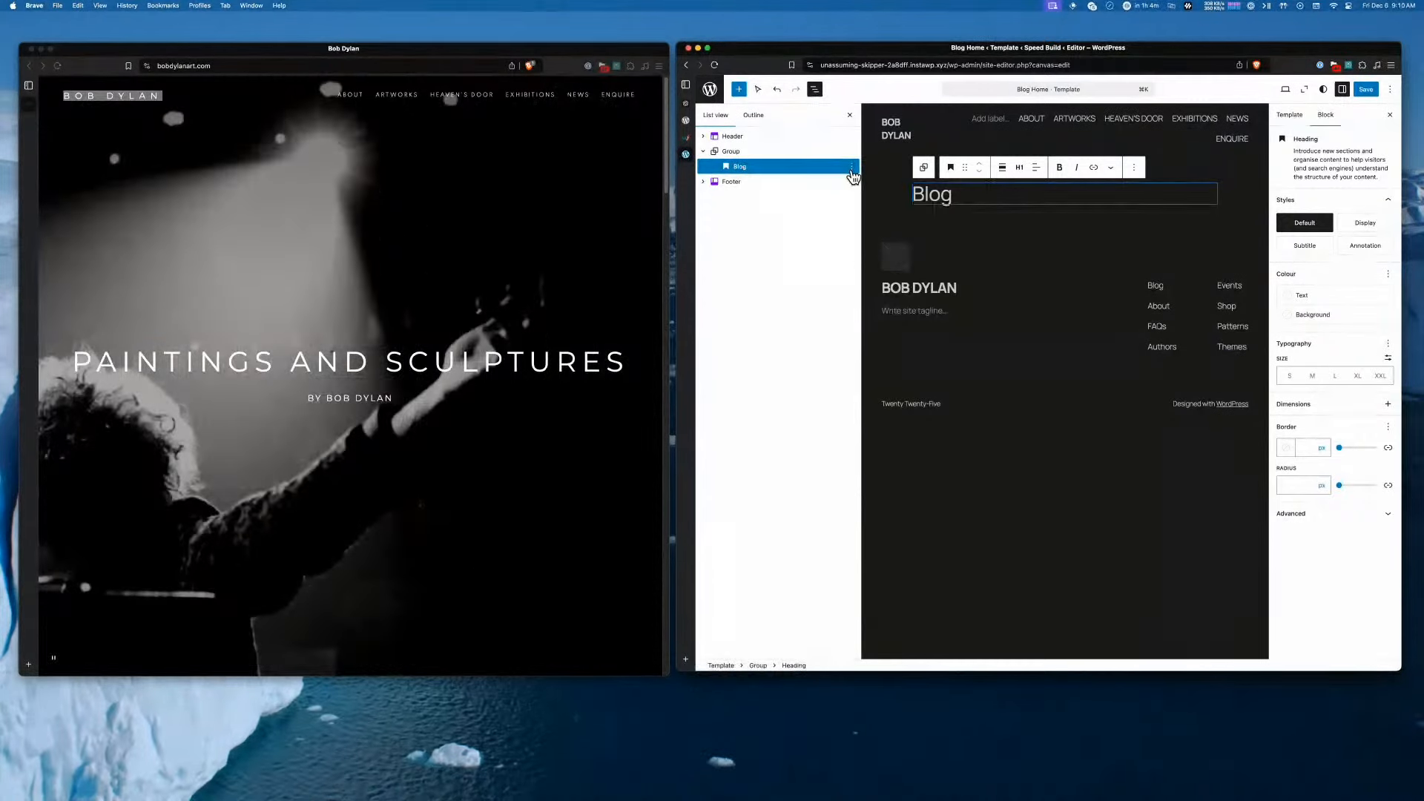
click(851, 169)
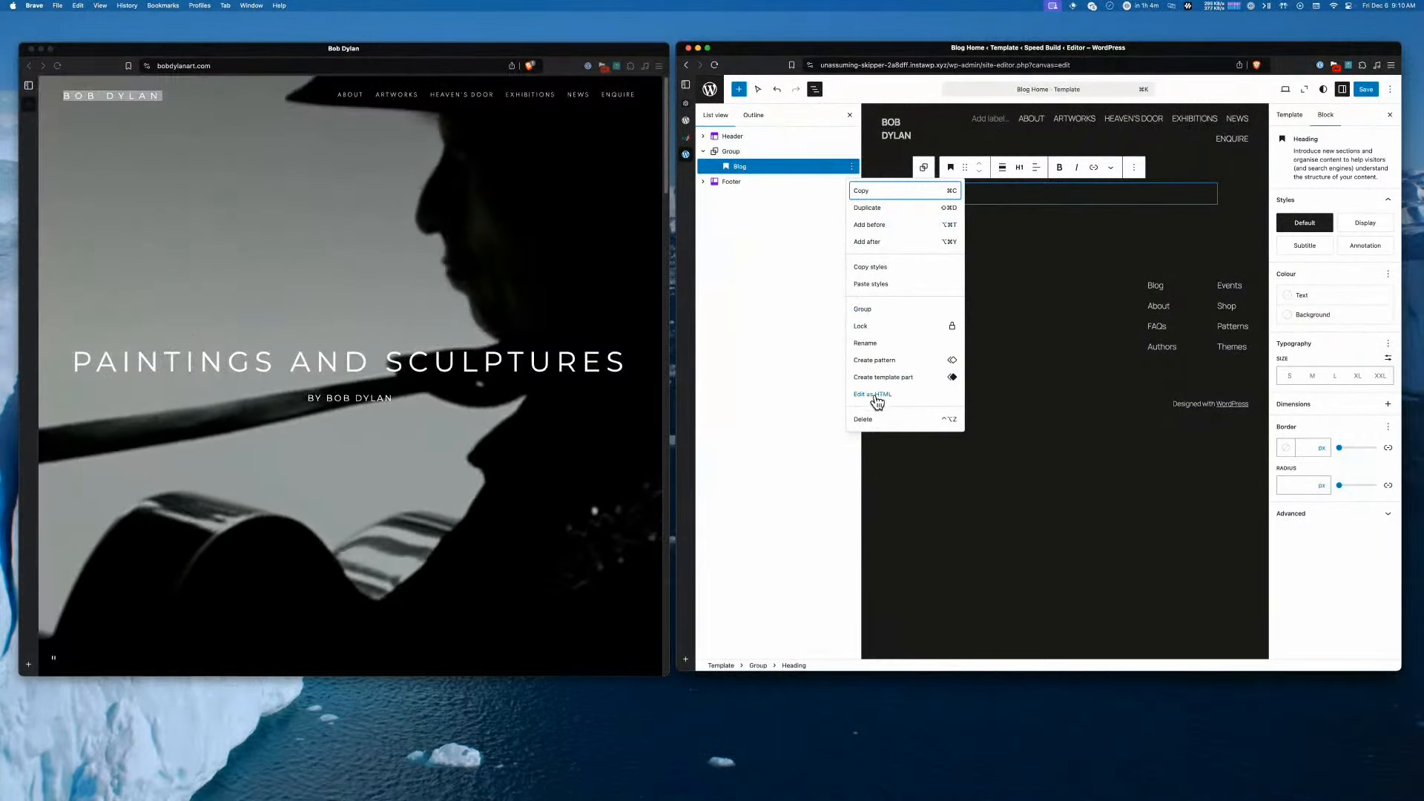
click(868, 419)
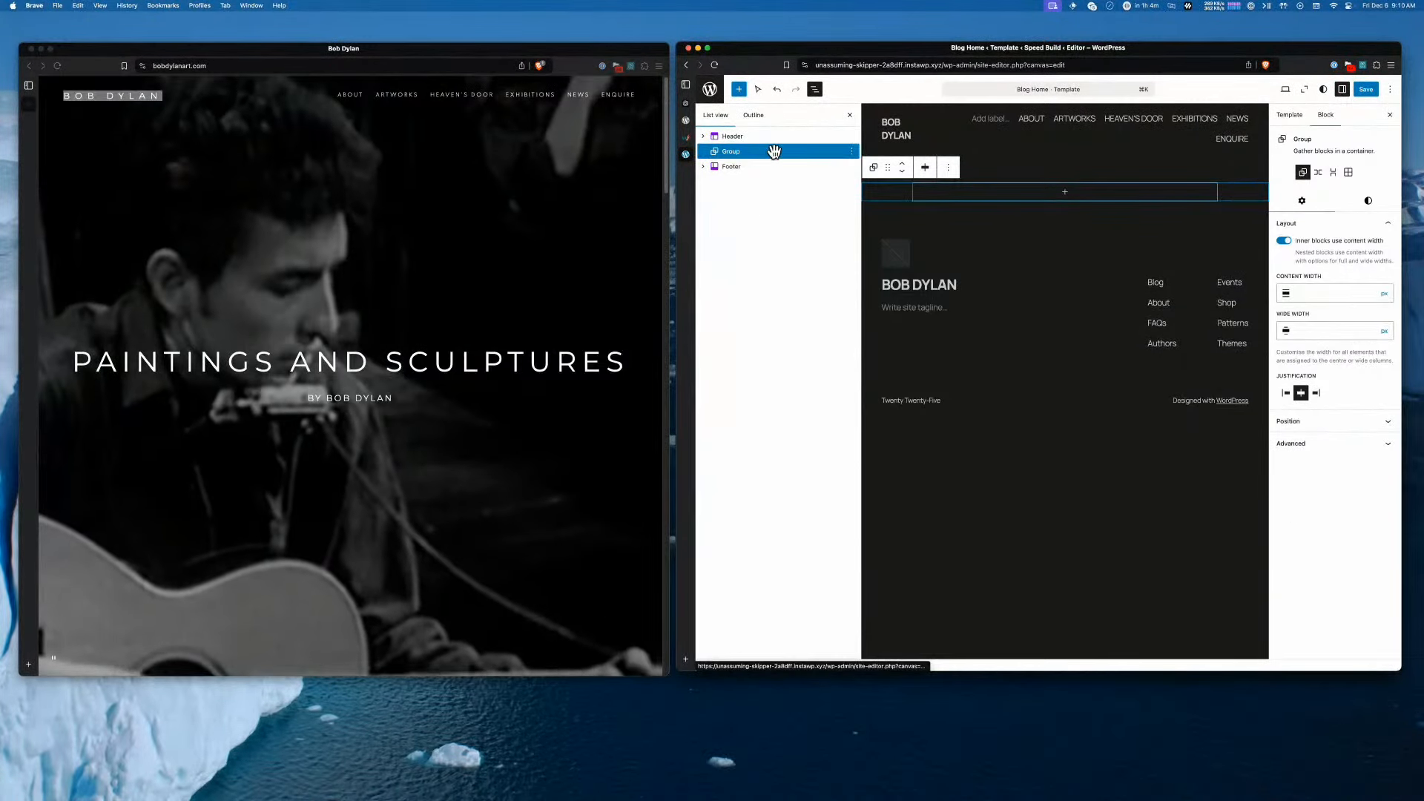
Insert a Cover block below the empty Group in the Blog Home template and open the media library for its background
click(740, 90)
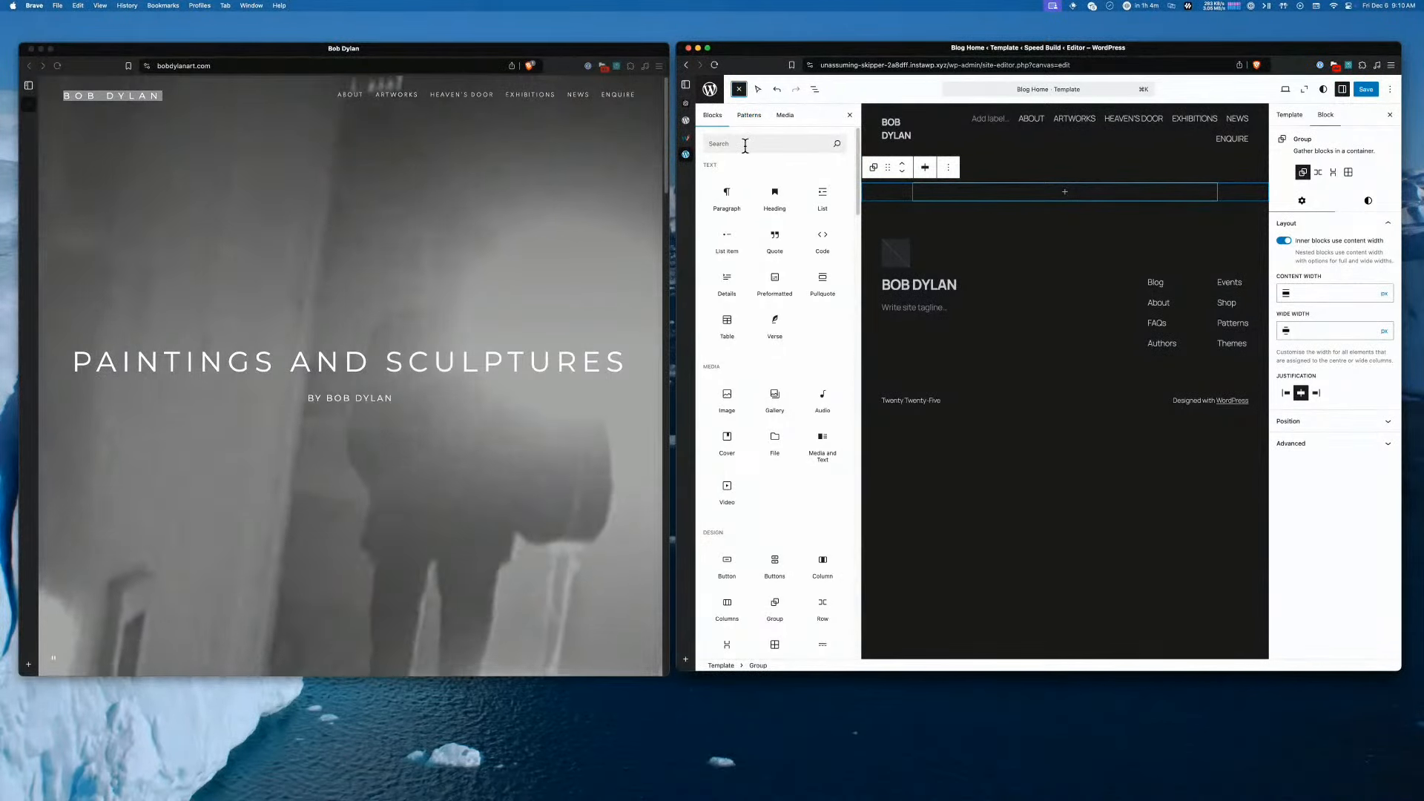
click(746, 146)
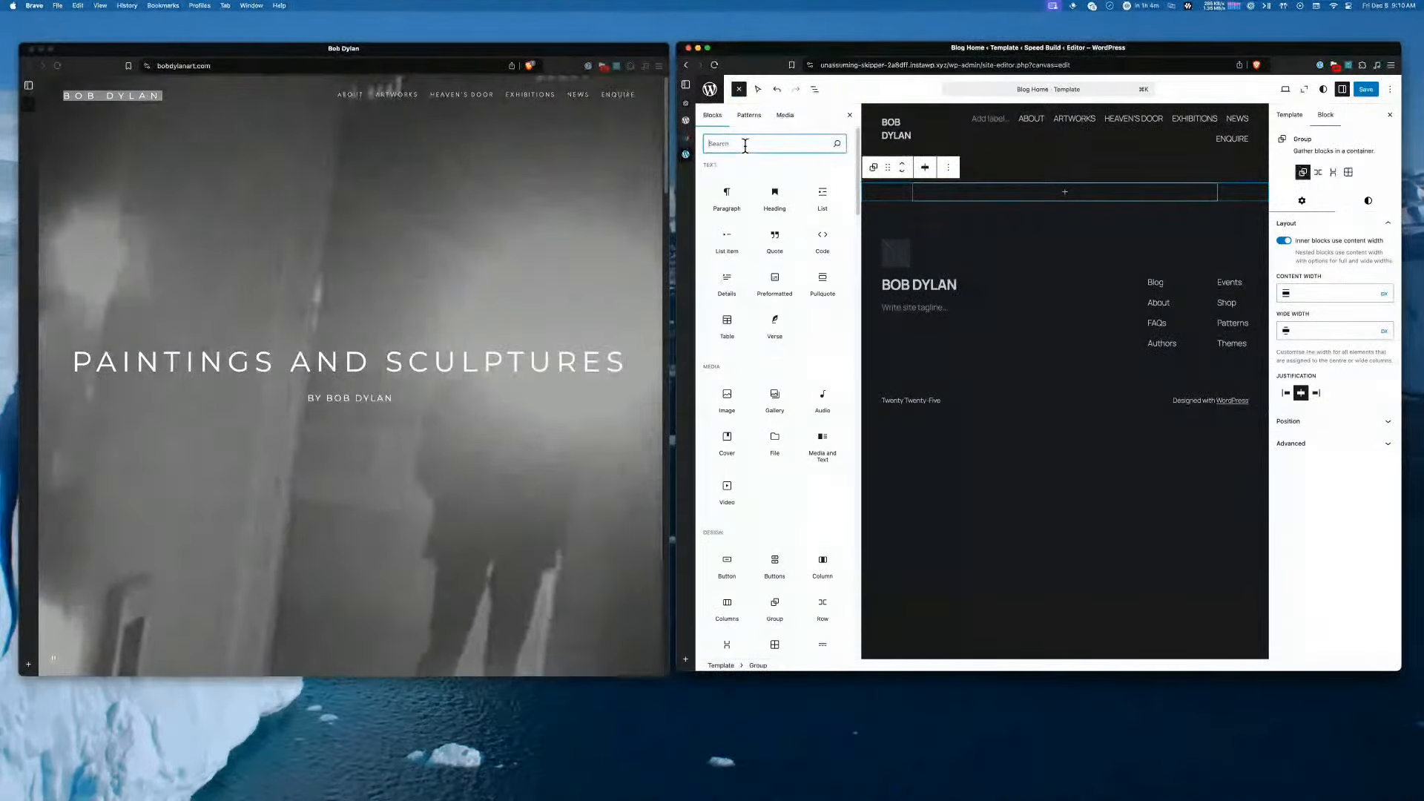
text(cover)
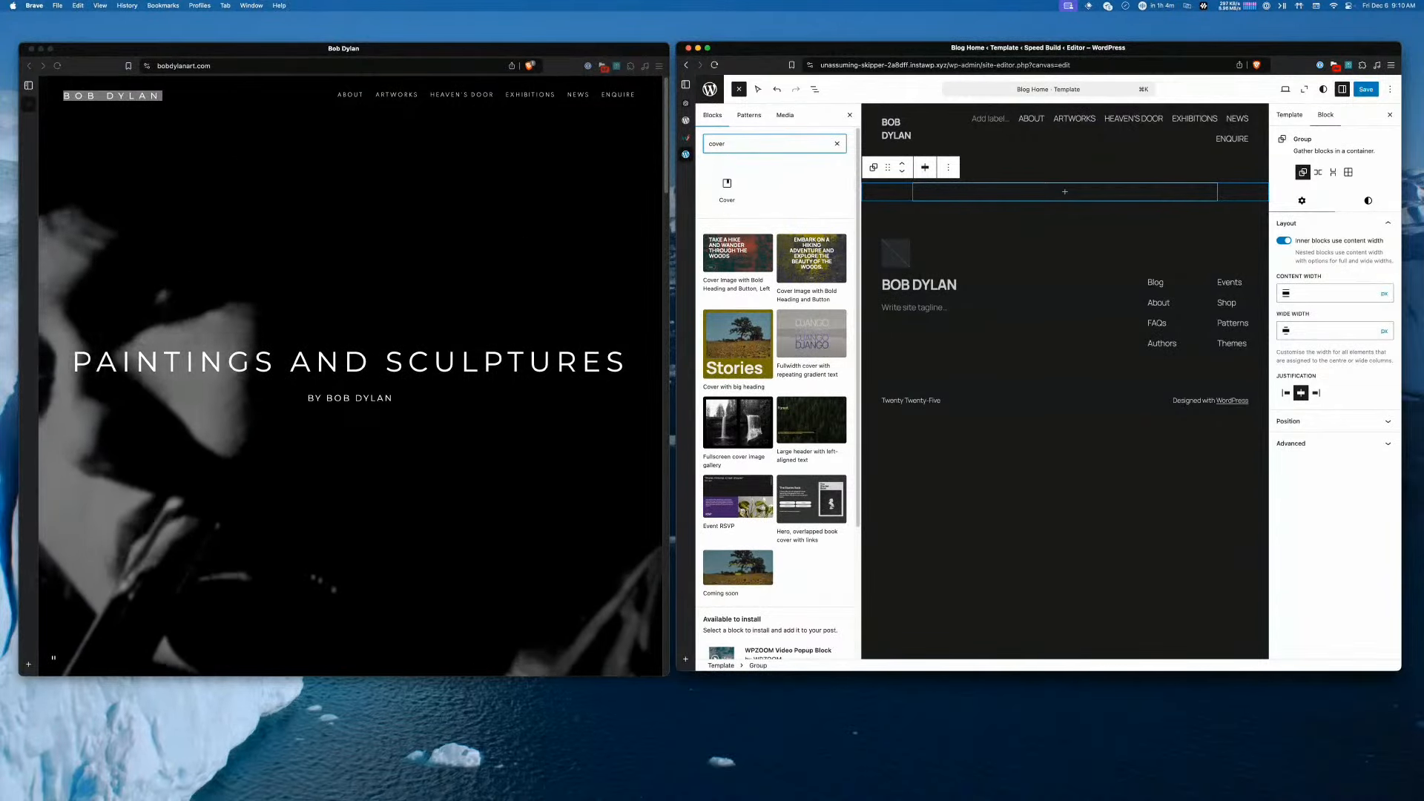
click(725, 194)
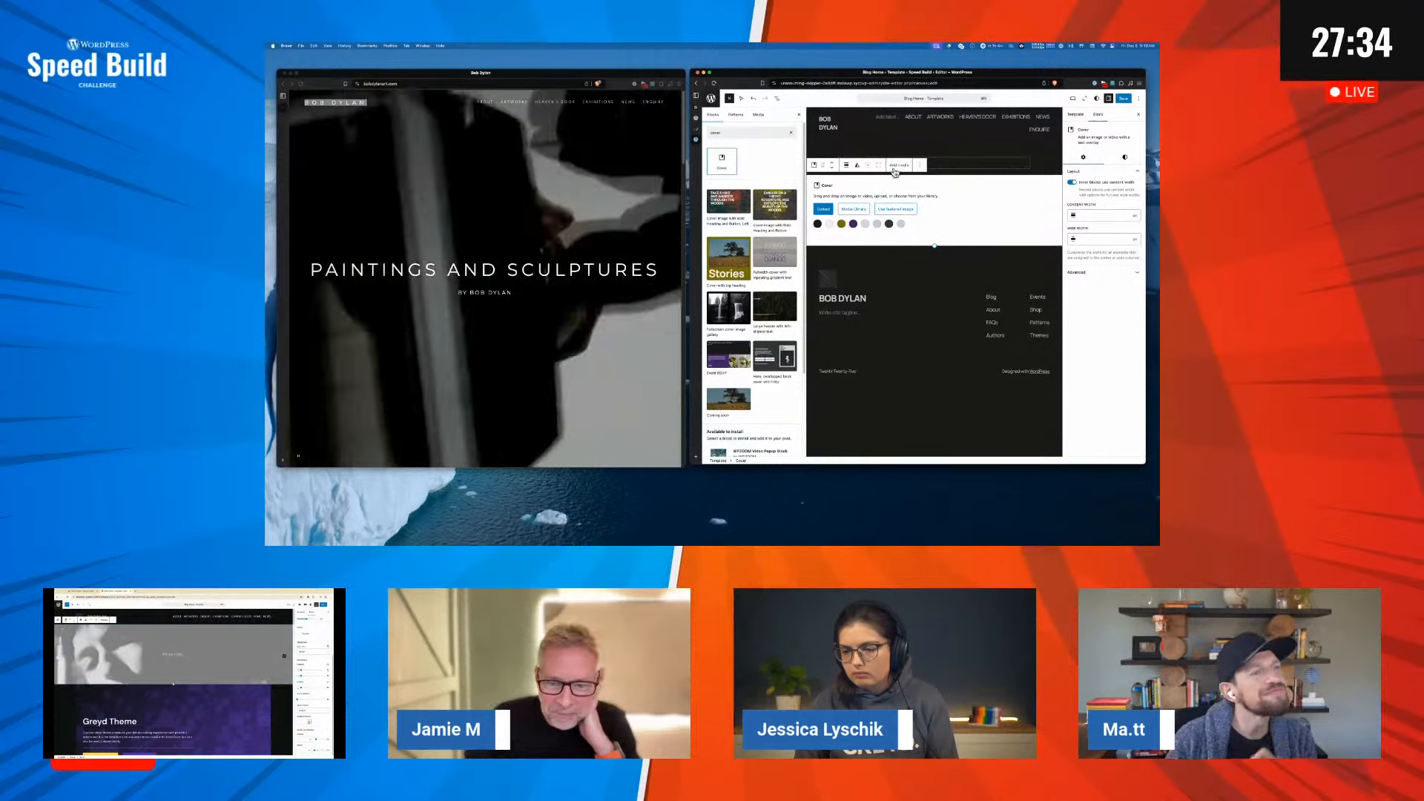
click(854, 209)
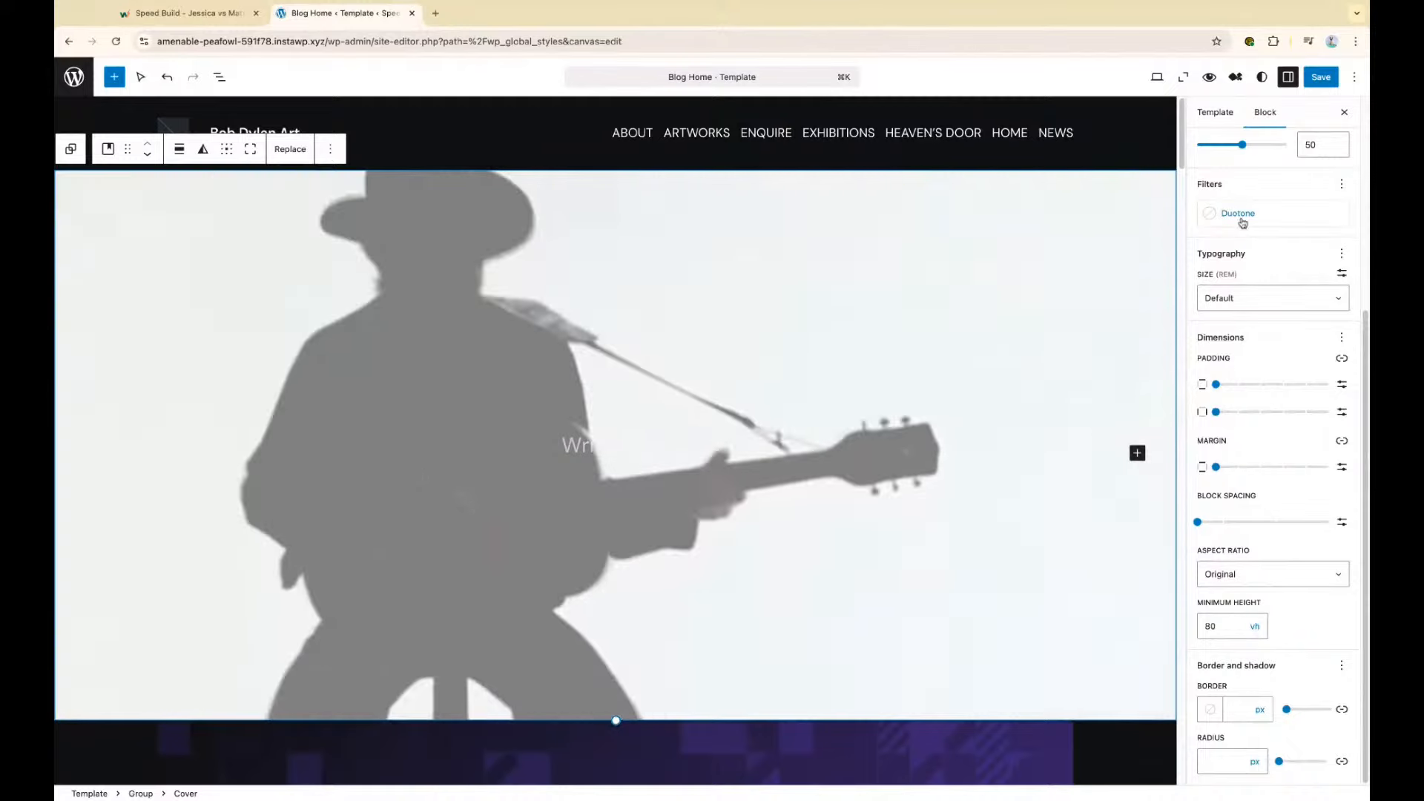
Switch to the Bob Dylan Art site and set the Cover block's overlay colour to Black
click(1240, 216)
scroll(1254, 208, up, 5)
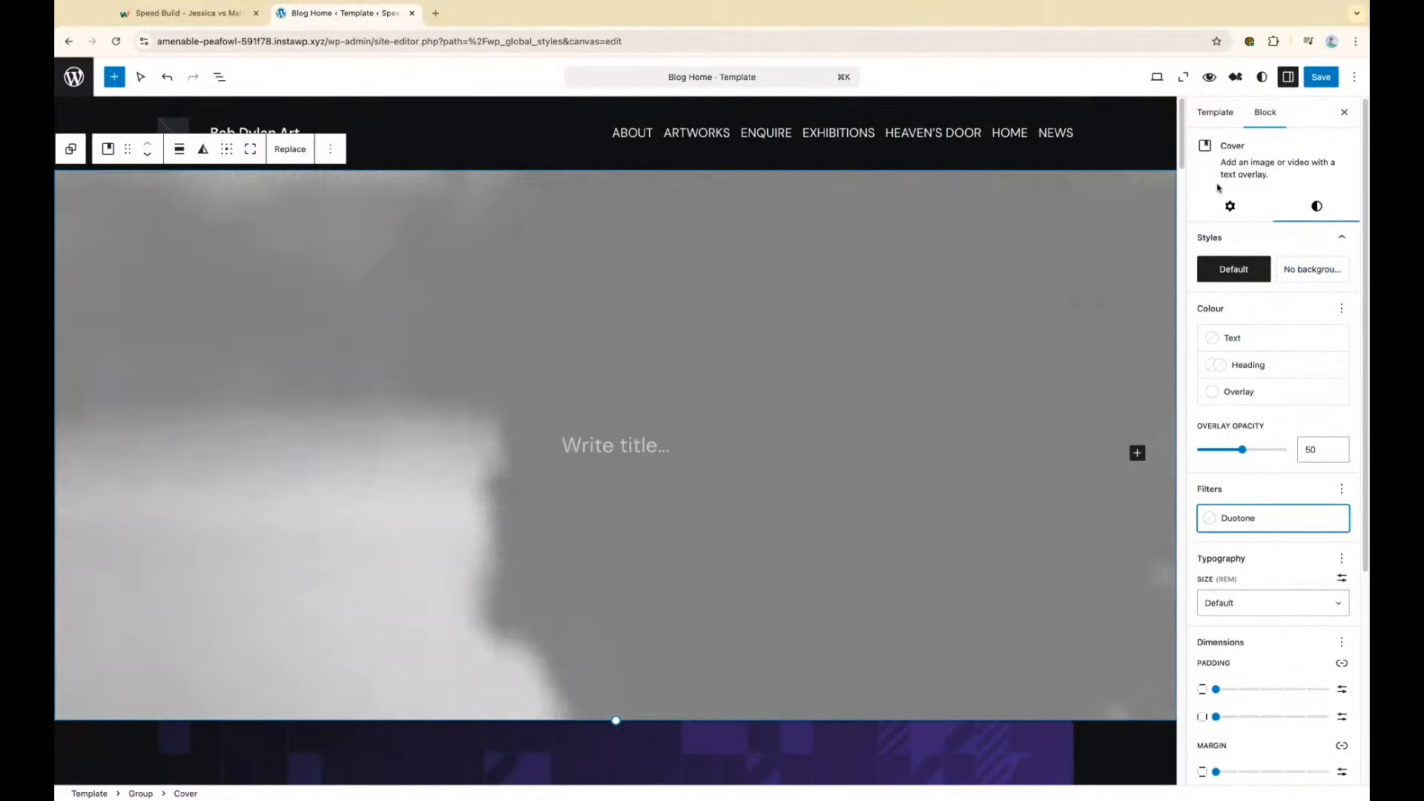
click(1231, 206)
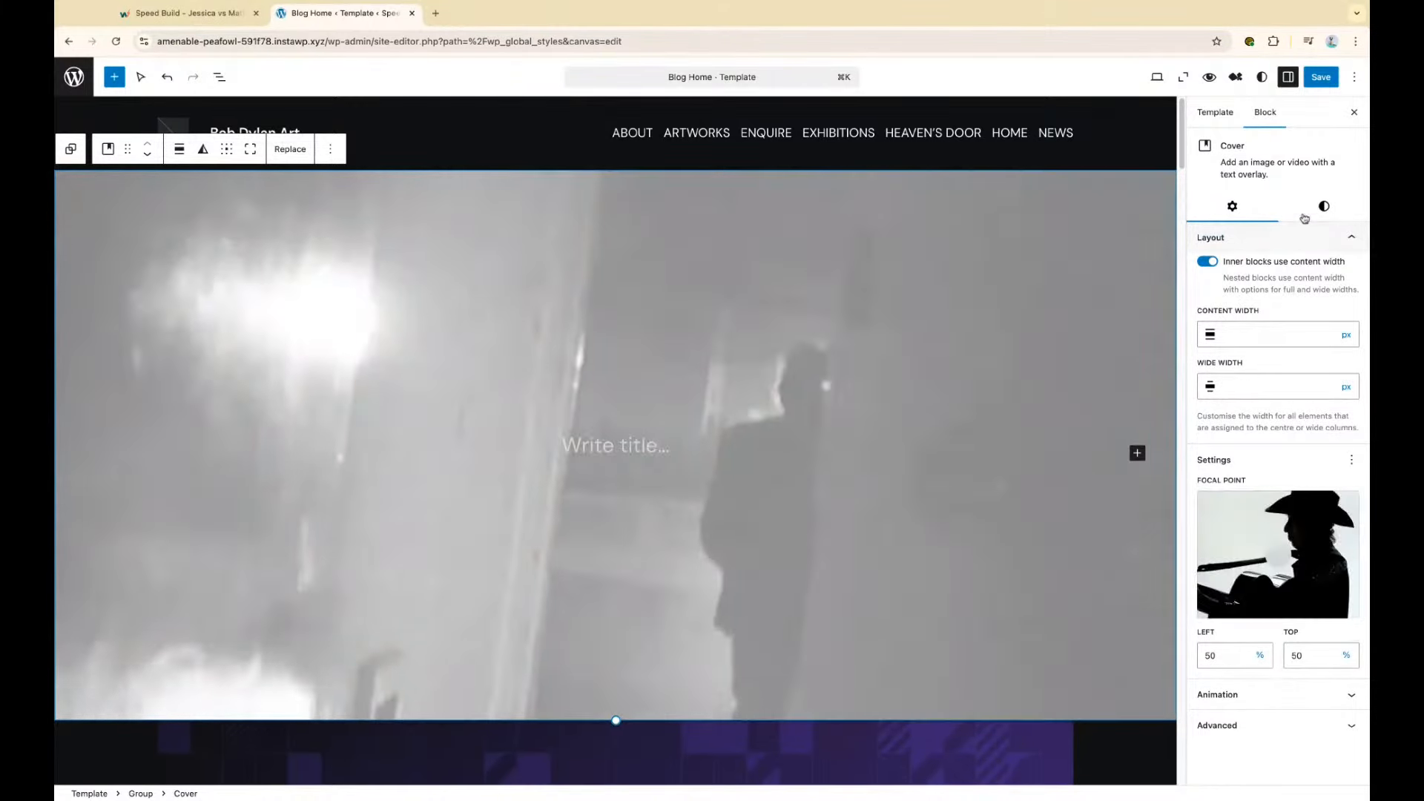
click(1324, 206)
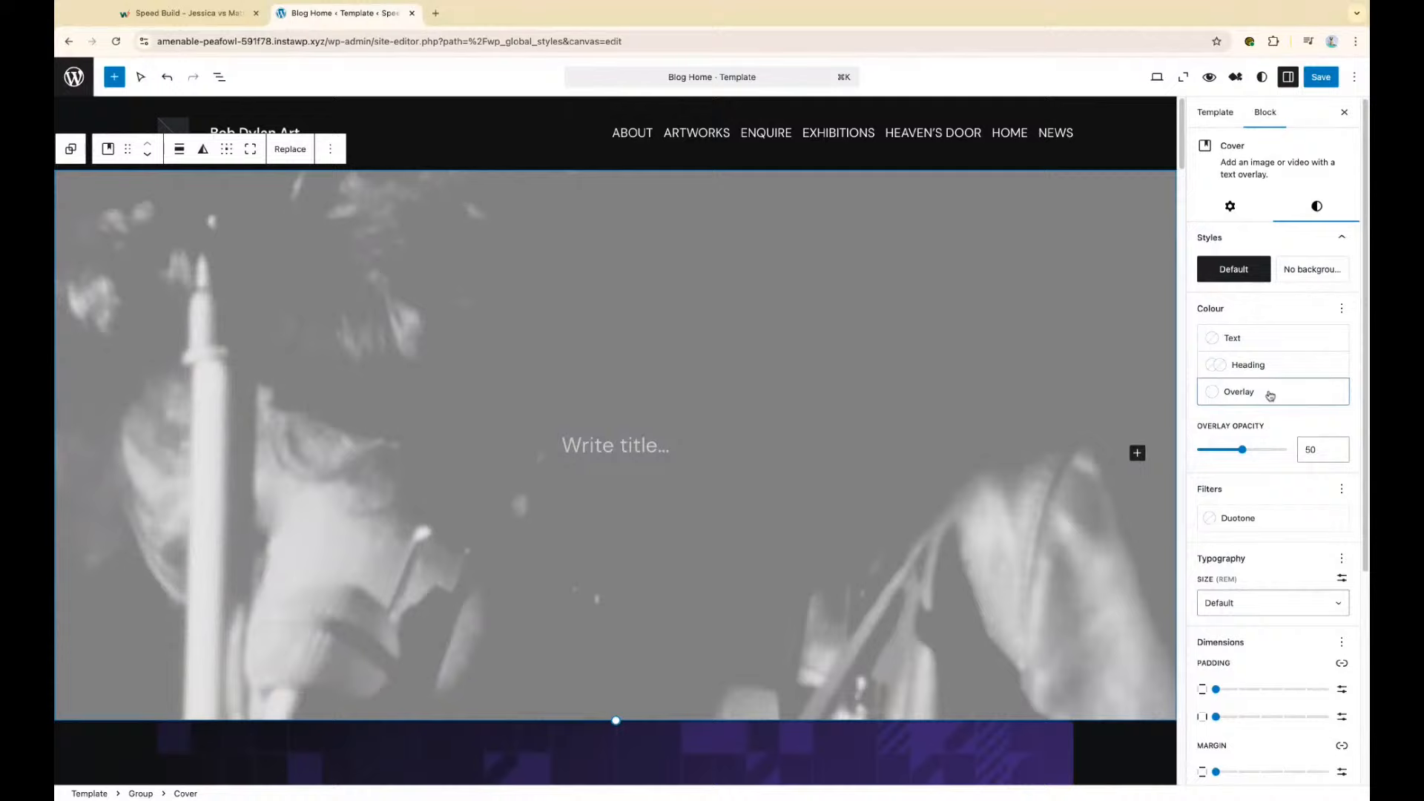
click(1270, 392)
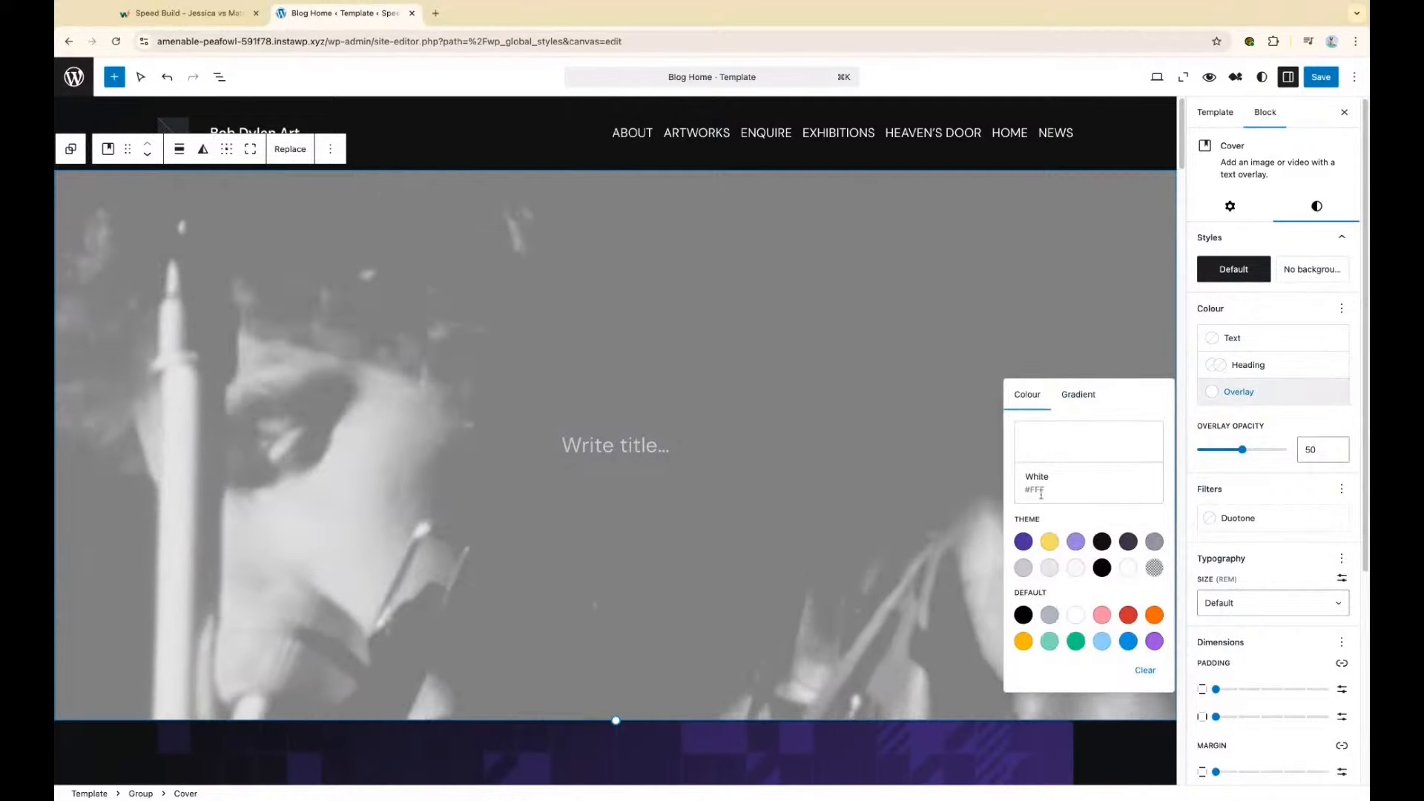
click(1100, 575)
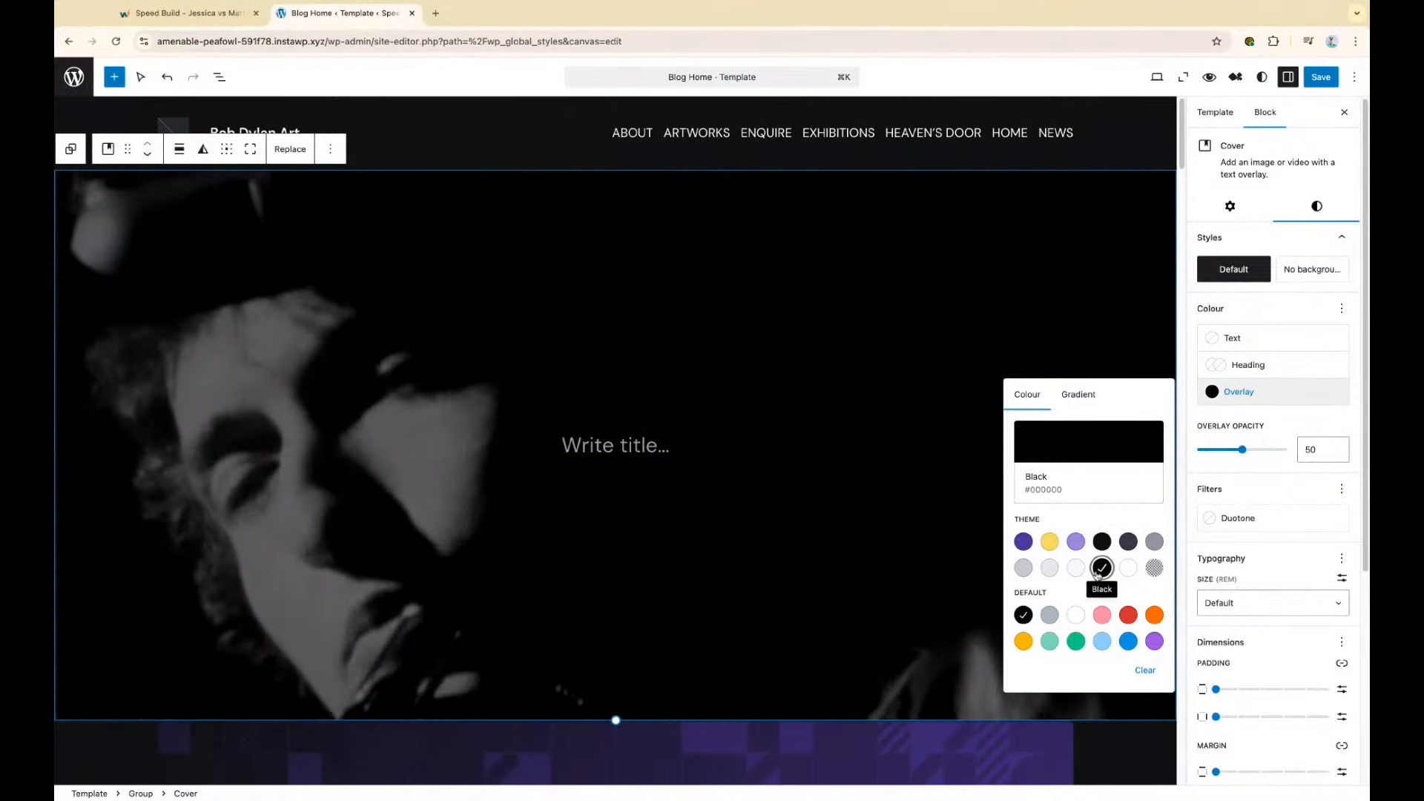
click(1128, 541)
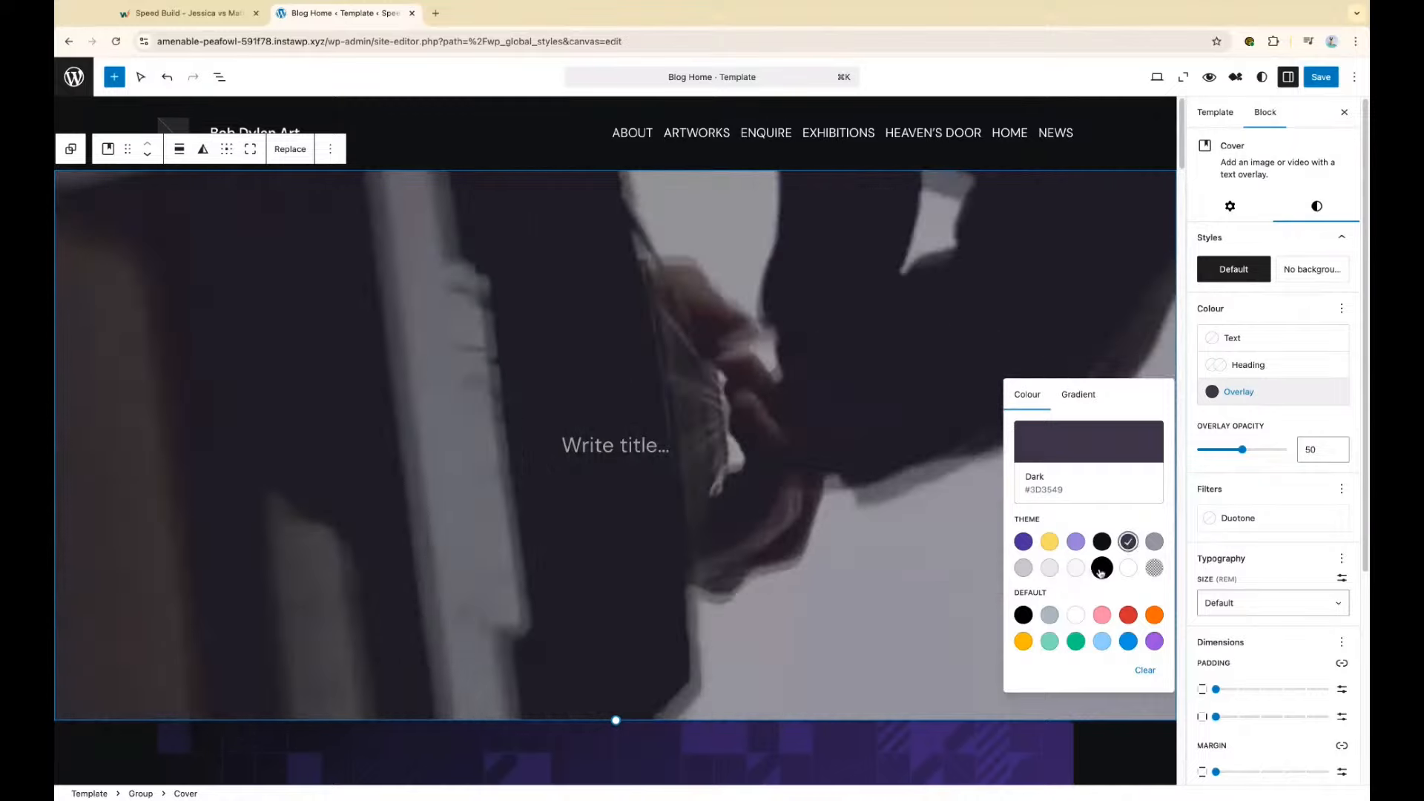
click(1101, 569)
click(1234, 394)
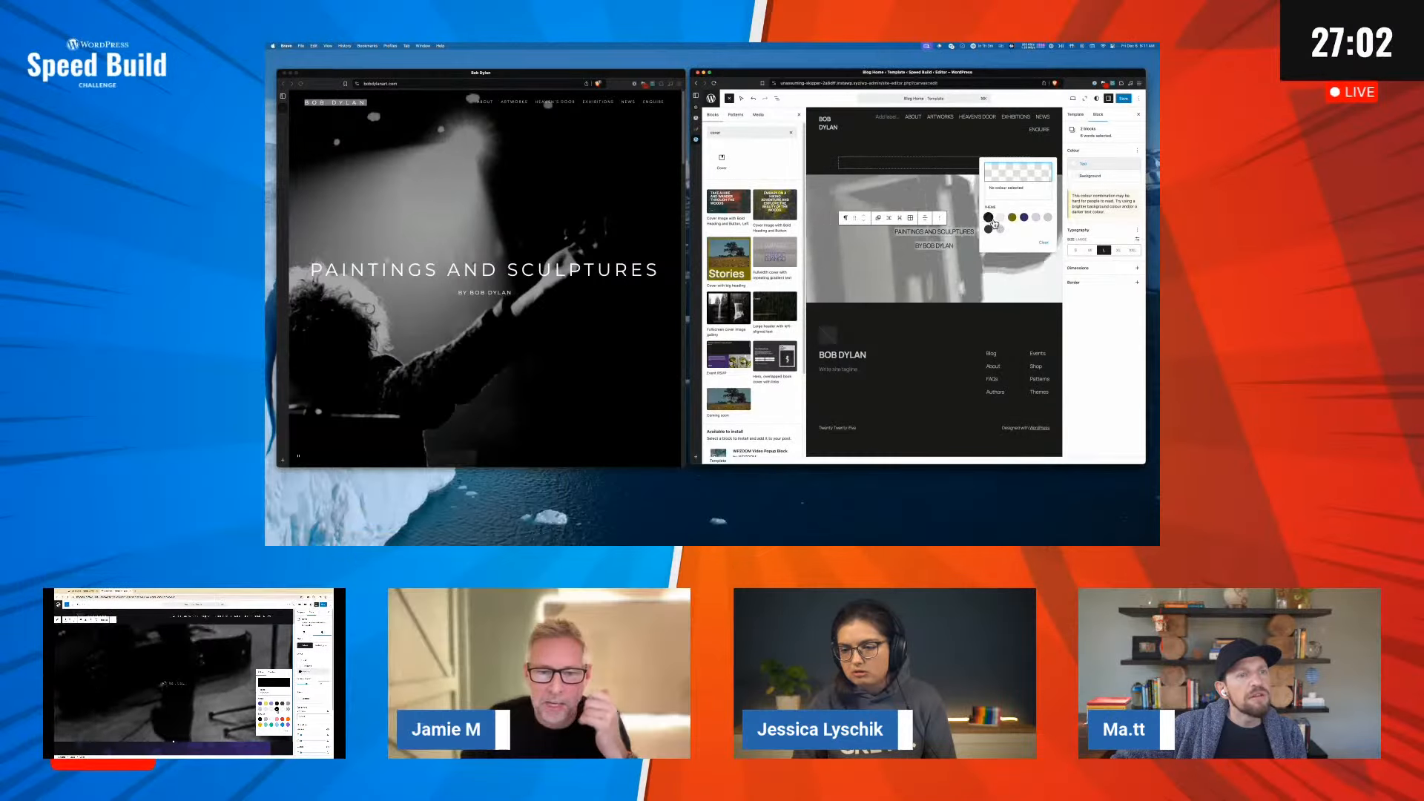
Give both text lines in the Speed Build site's cover a white text colour and a letter spacing of 5 px
click(1000, 219)
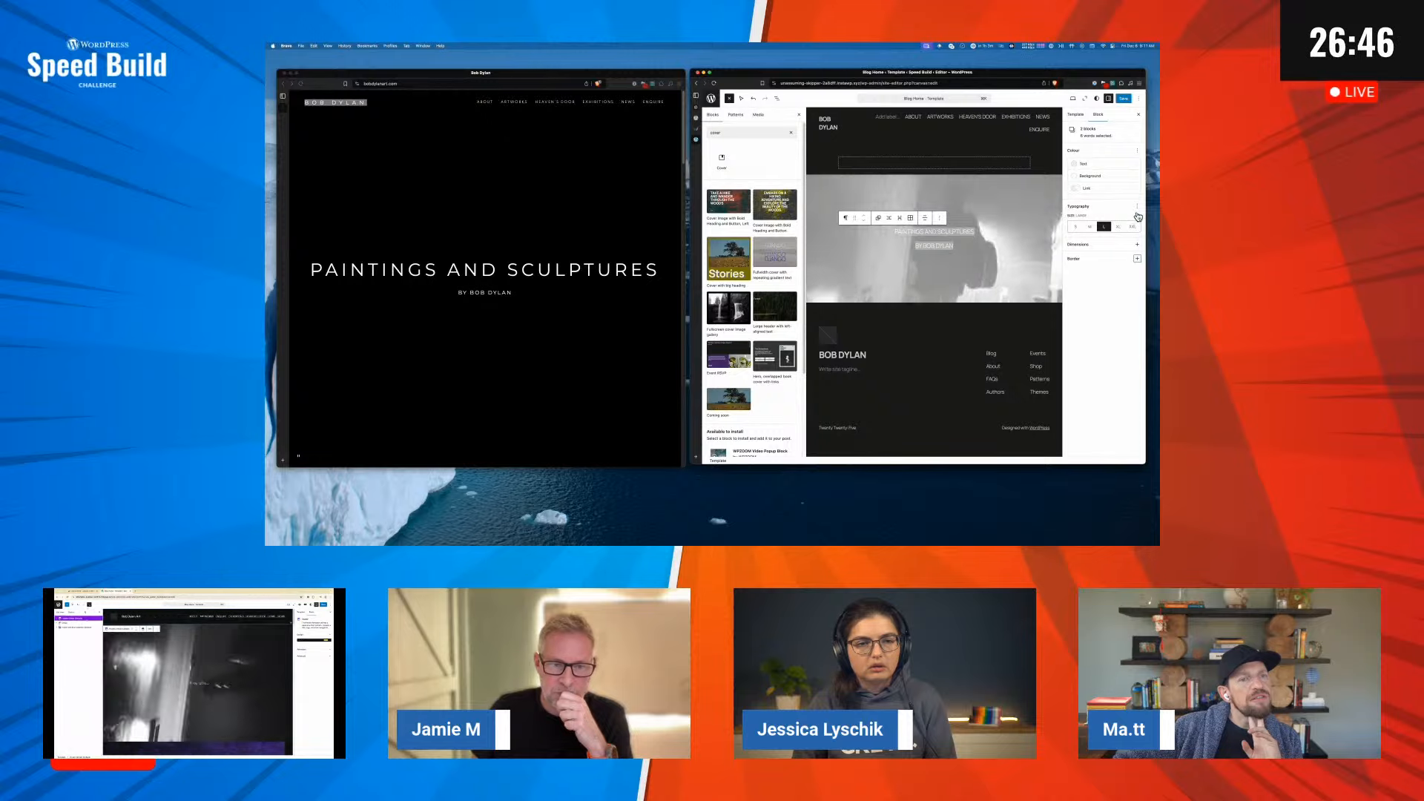
click(1137, 207)
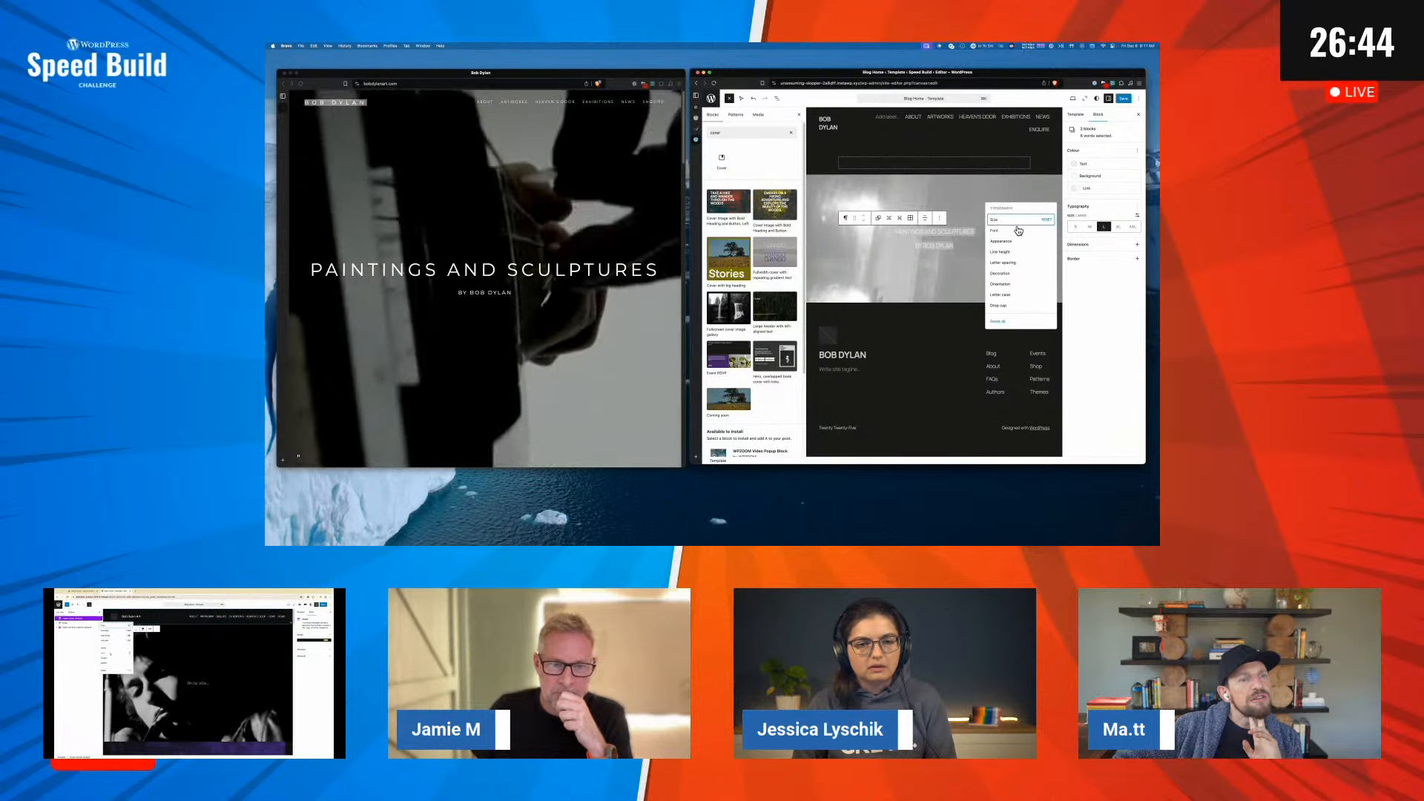
click(1019, 231)
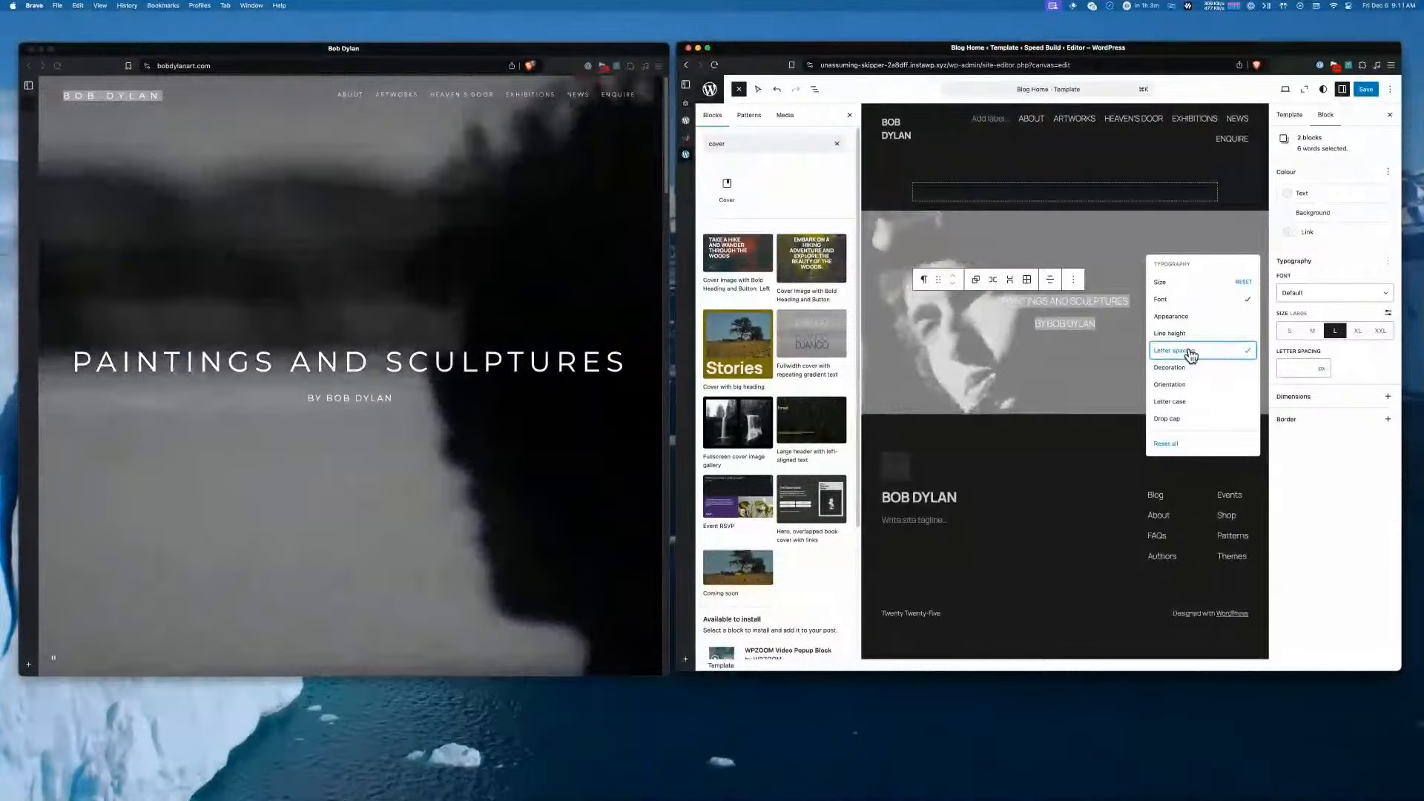
click(1050, 283)
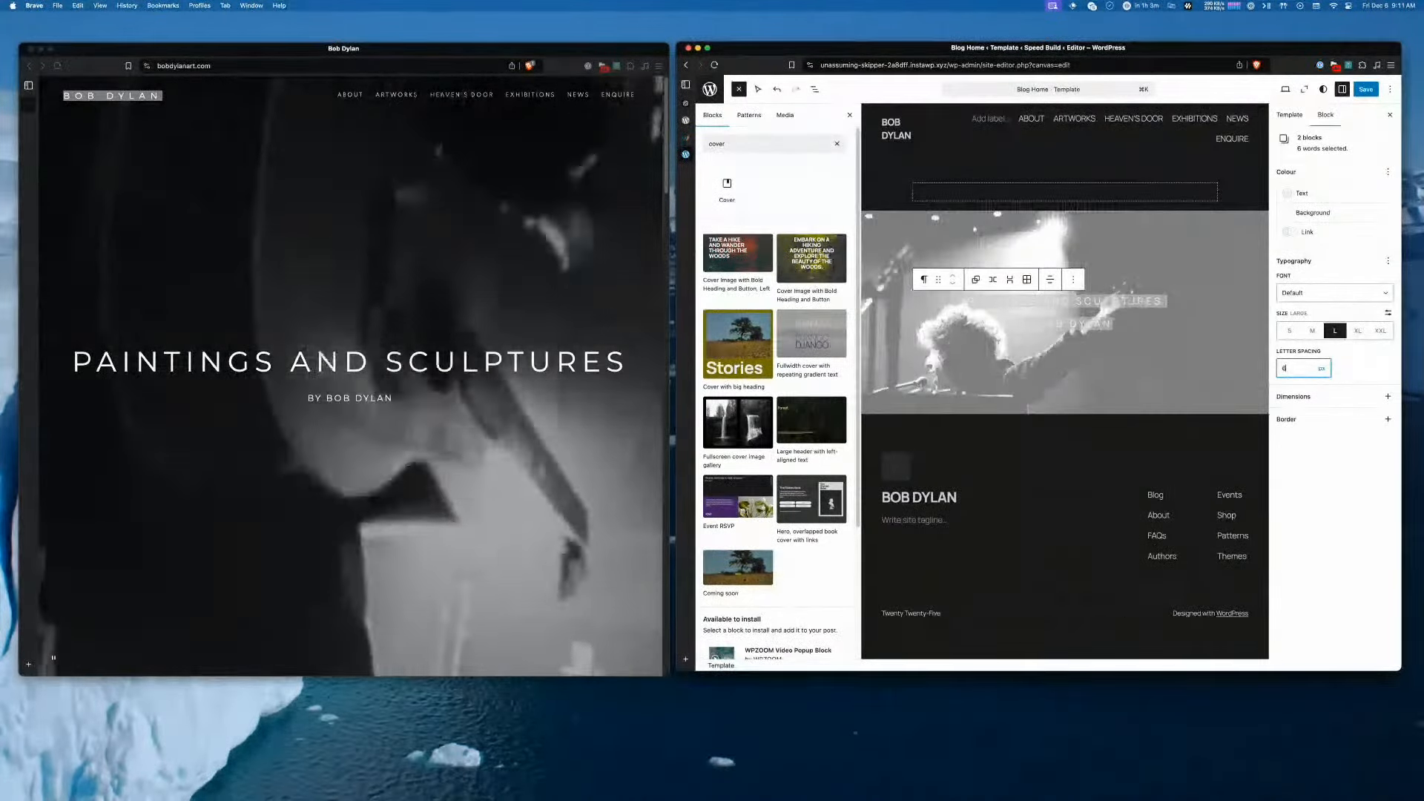
Increase the letter spacing of the PAINTINGS AND SCULPTURES line in the cover to 15 px
click(1069, 304)
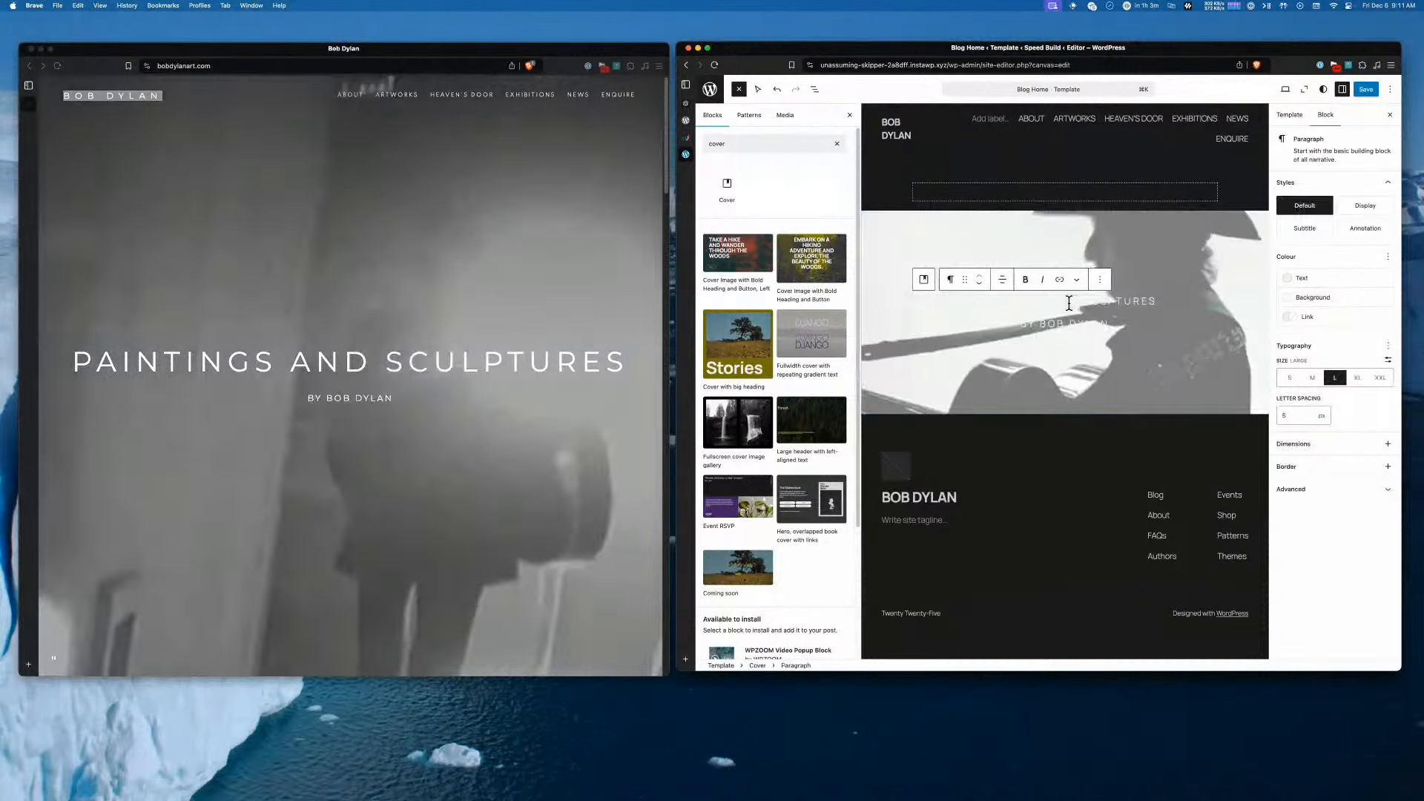
triple_click(1069, 303)
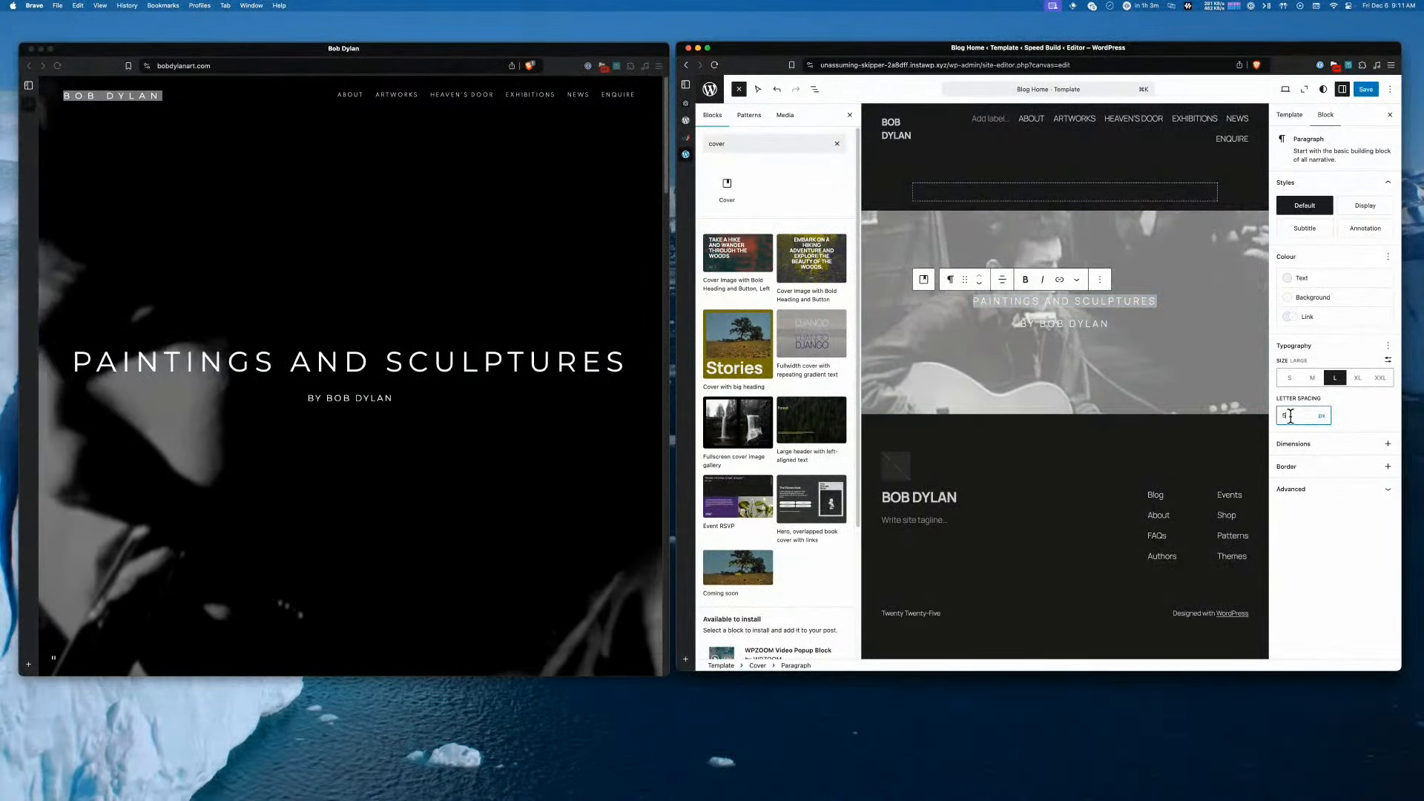
key(Up)
key(Up)
key(Up)
key(Up)
key(Up)
key(Up)
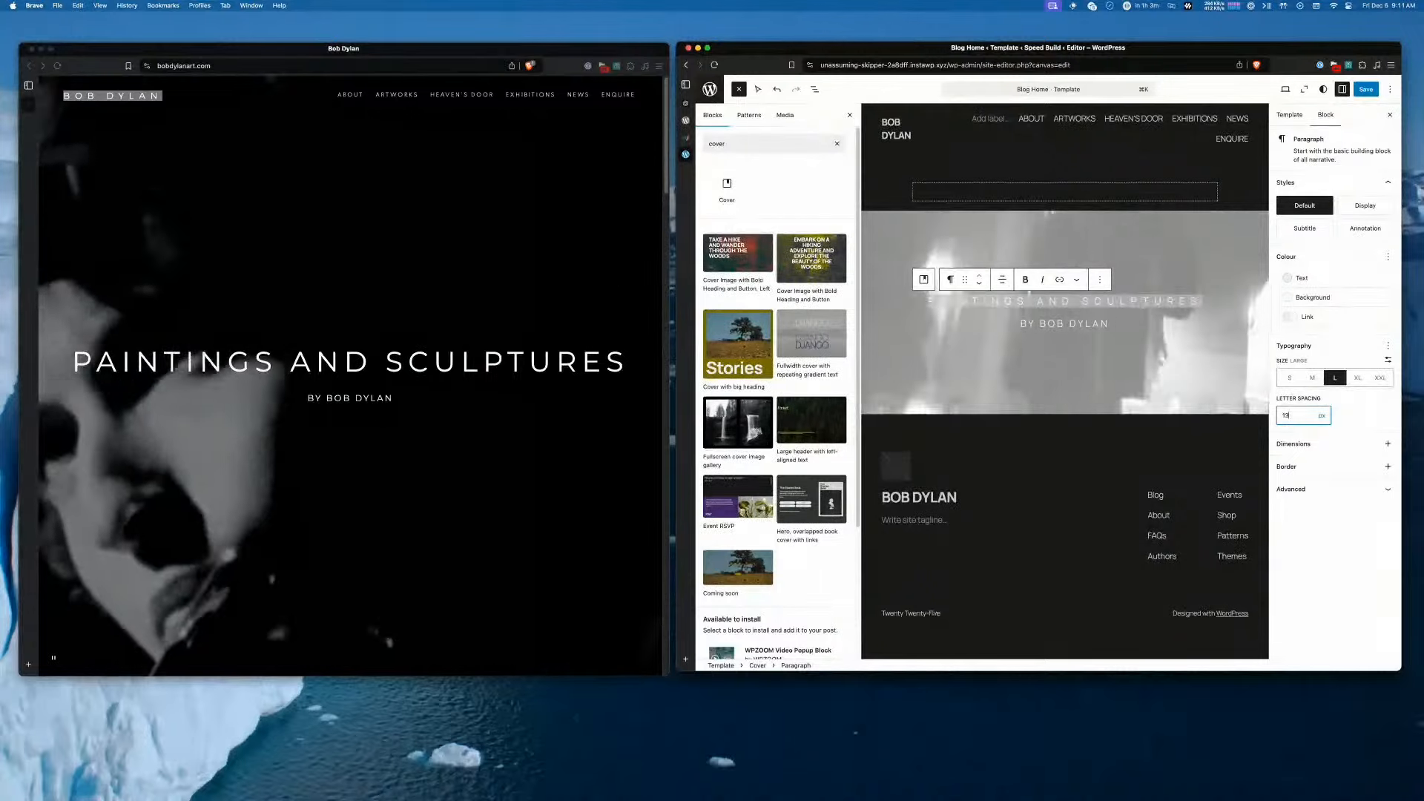
key(Down)
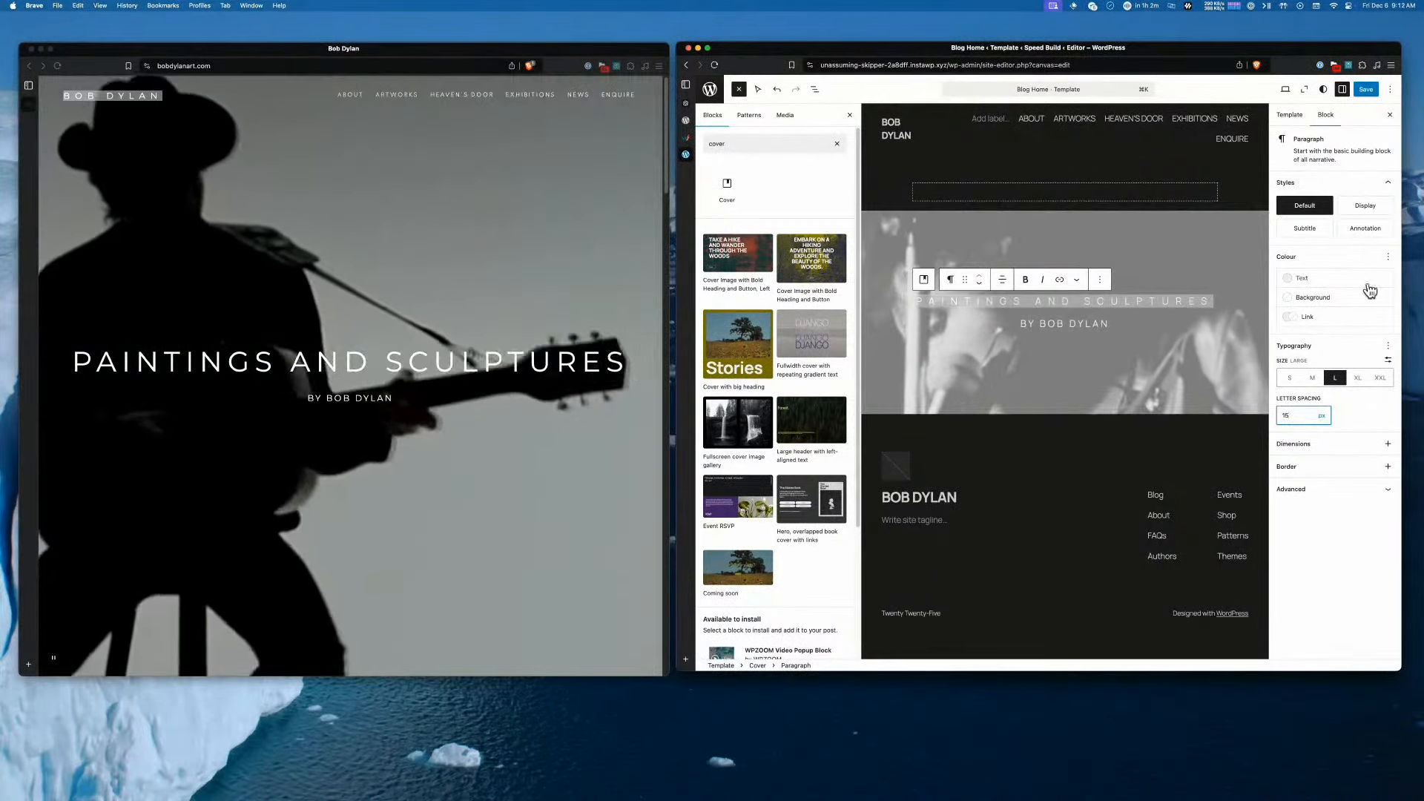
Set the PAINTINGS AND SCULPTURES line to size XL with 10 px letter spacing and the BY BOB DYLAN line to size M
click(1357, 377)
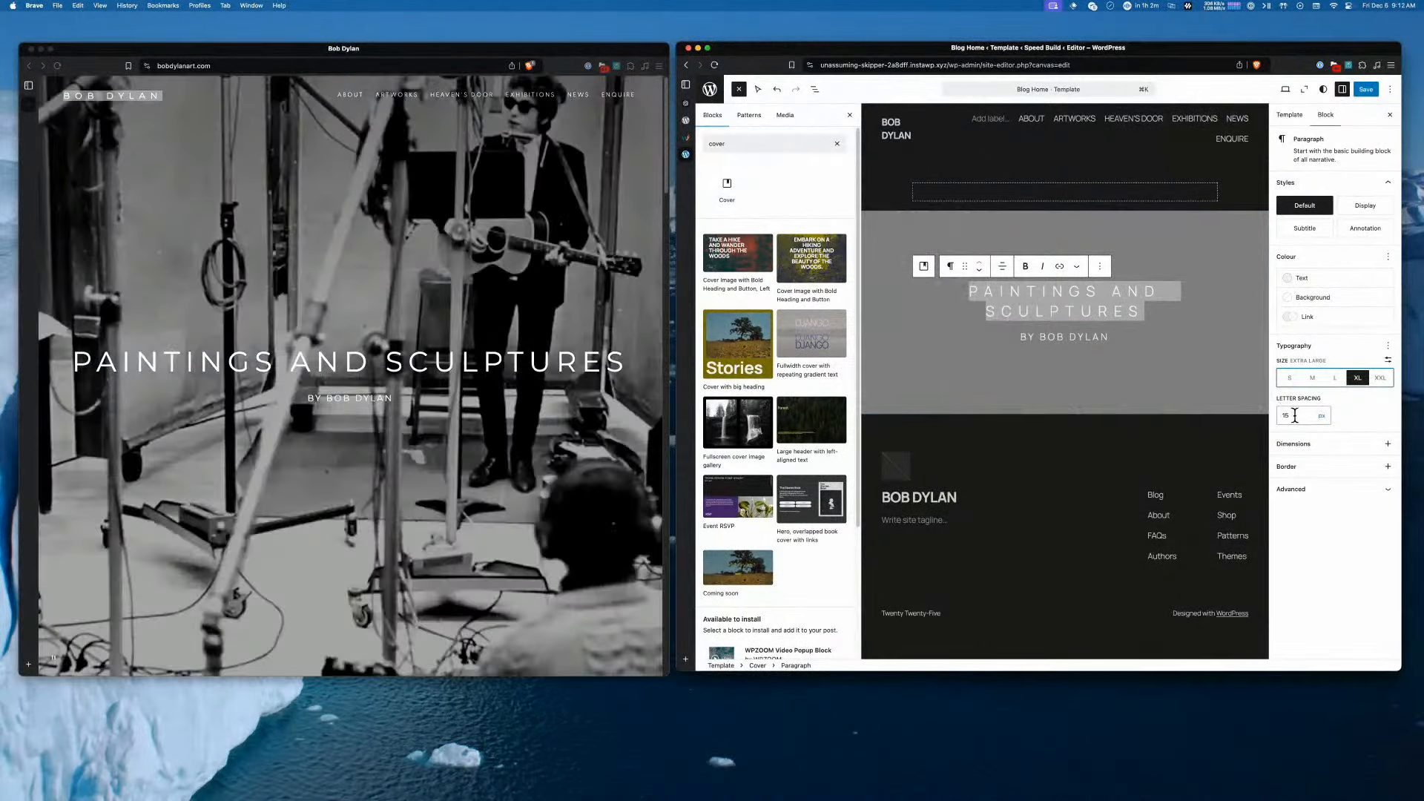
key(BackSpace)
text(3)
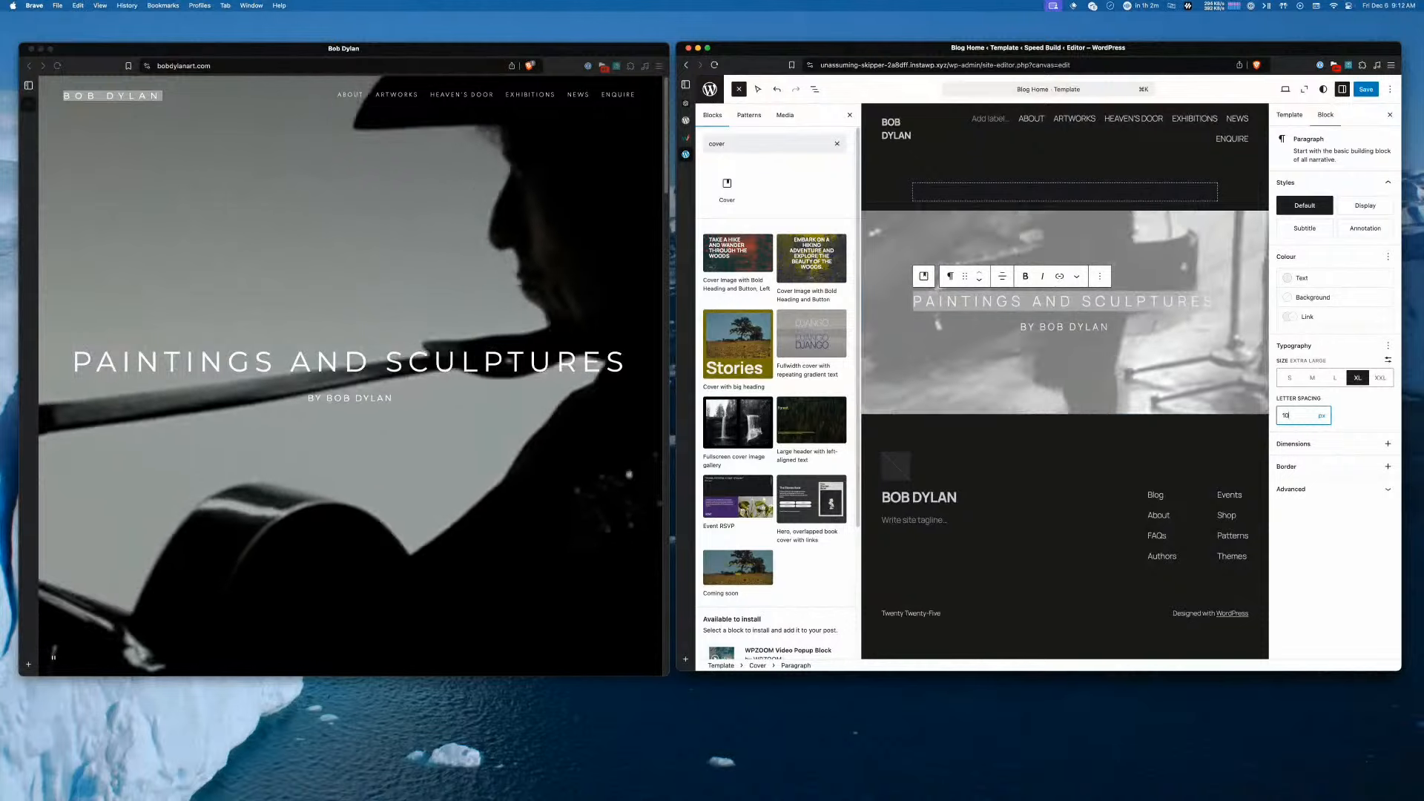
click(1087, 328)
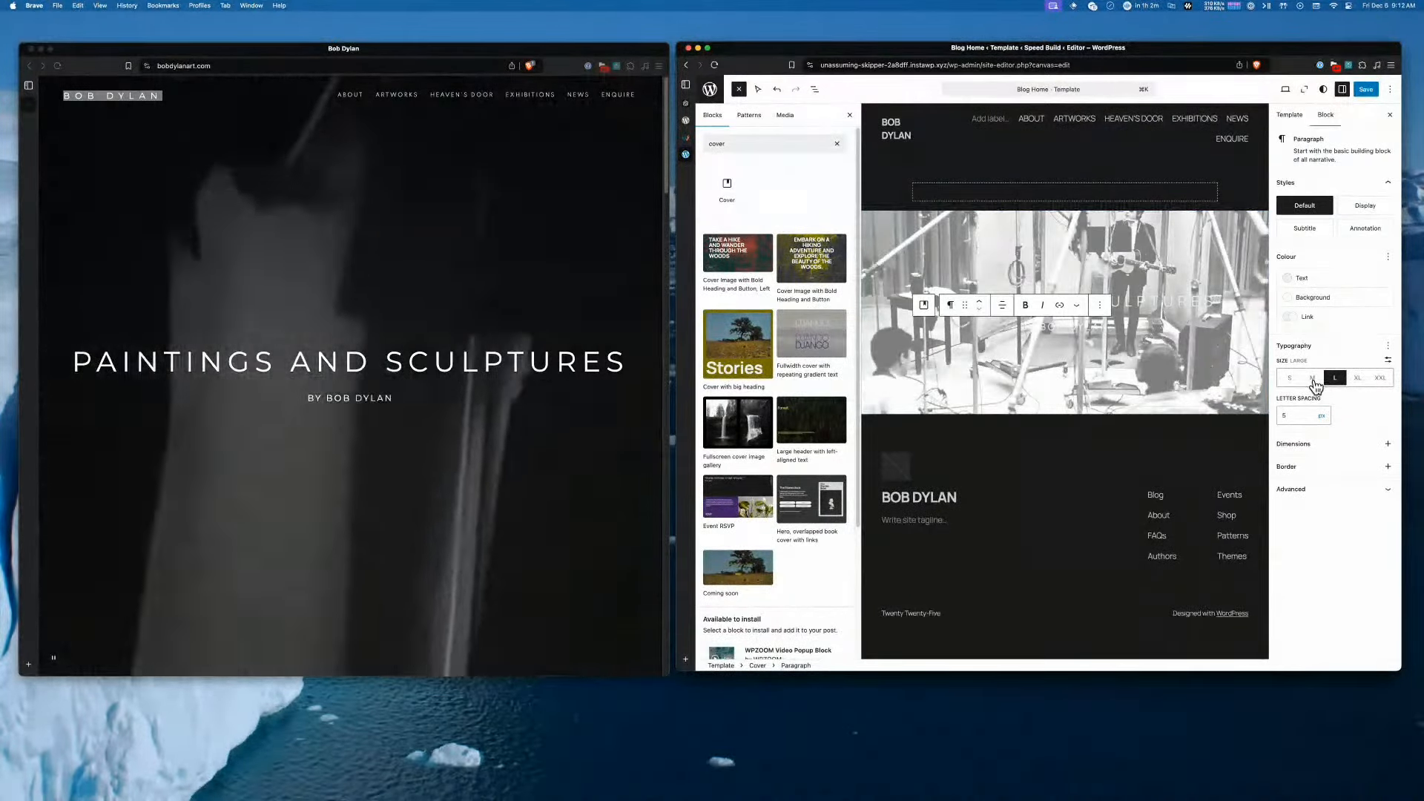
click(1312, 378)
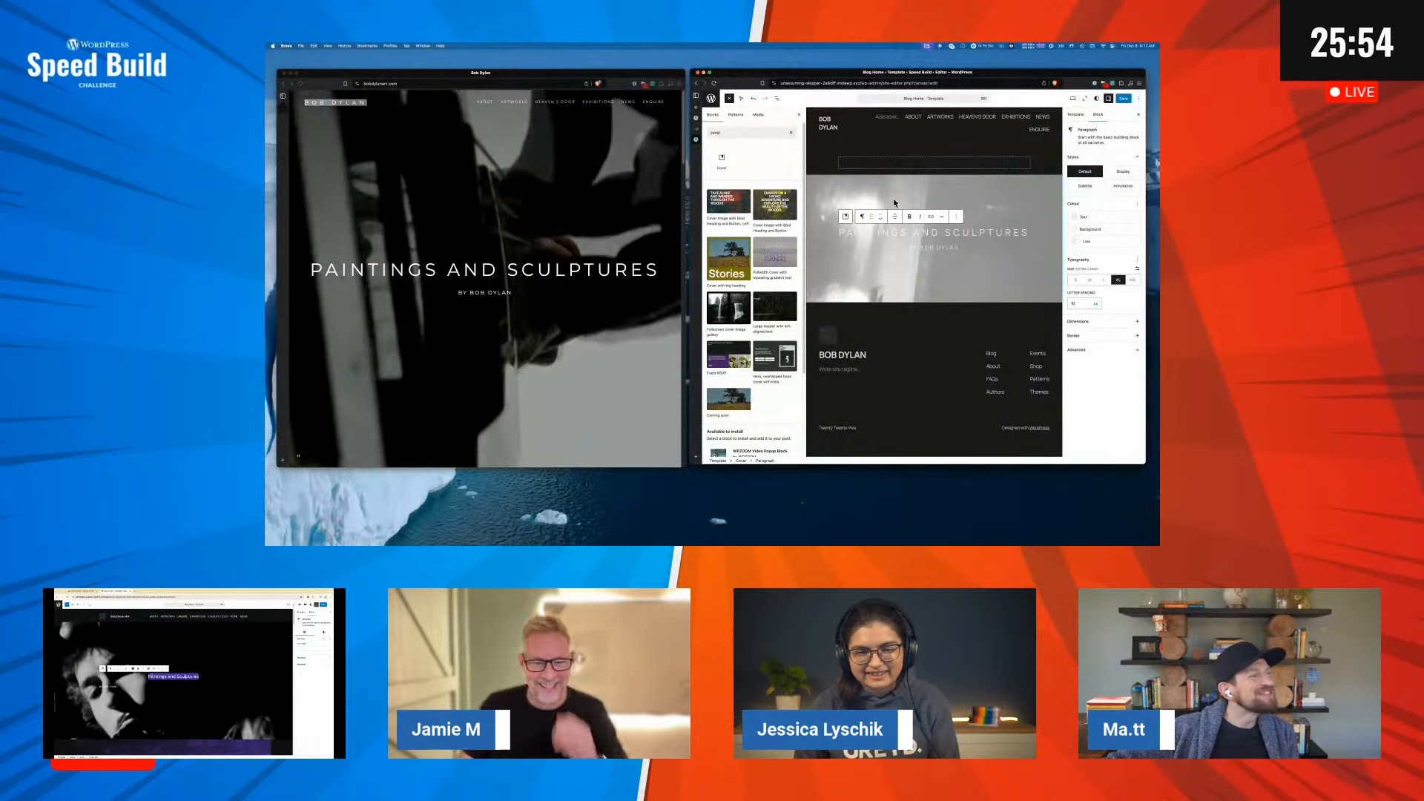
Delete the empty Group block between the header and the cover
click(854, 159)
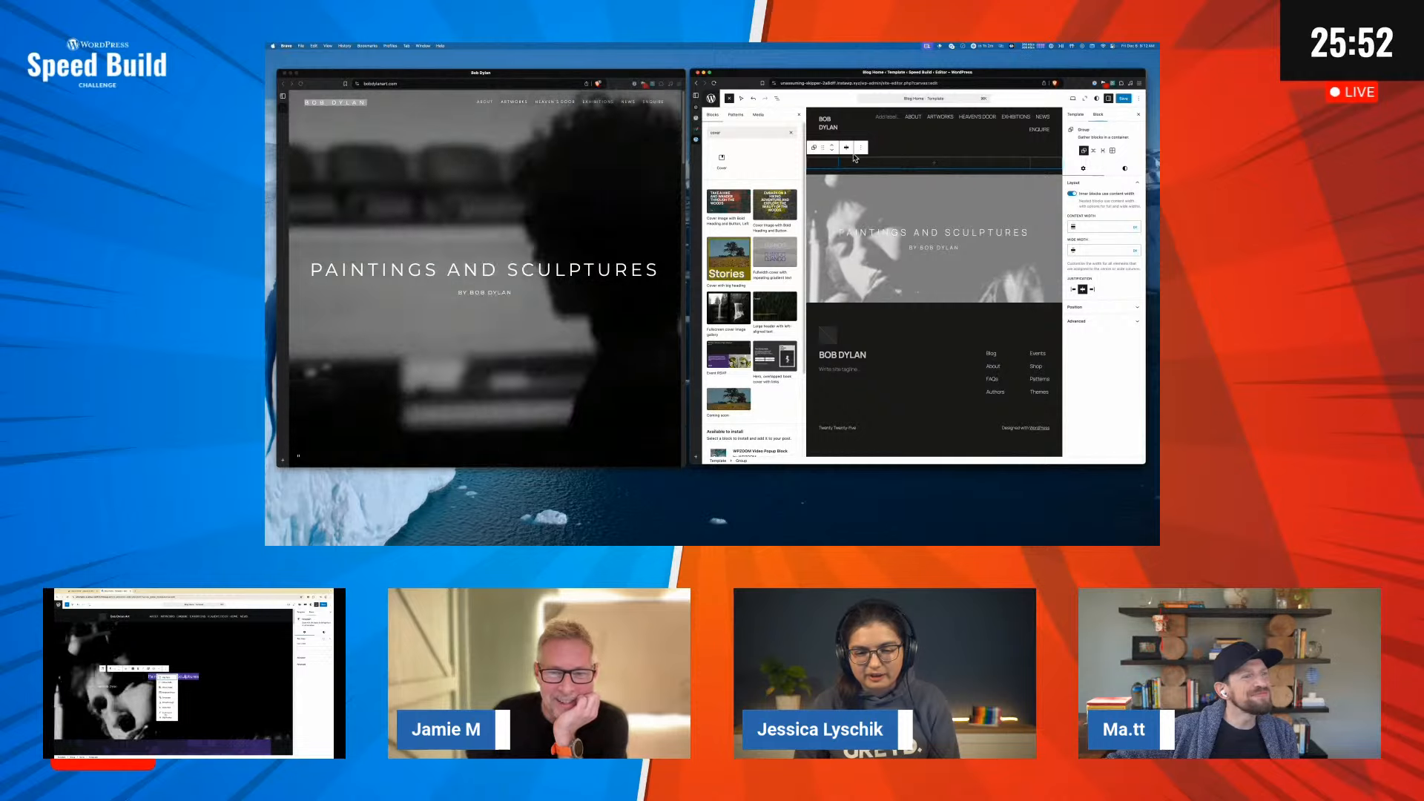
click(861, 147)
click(887, 299)
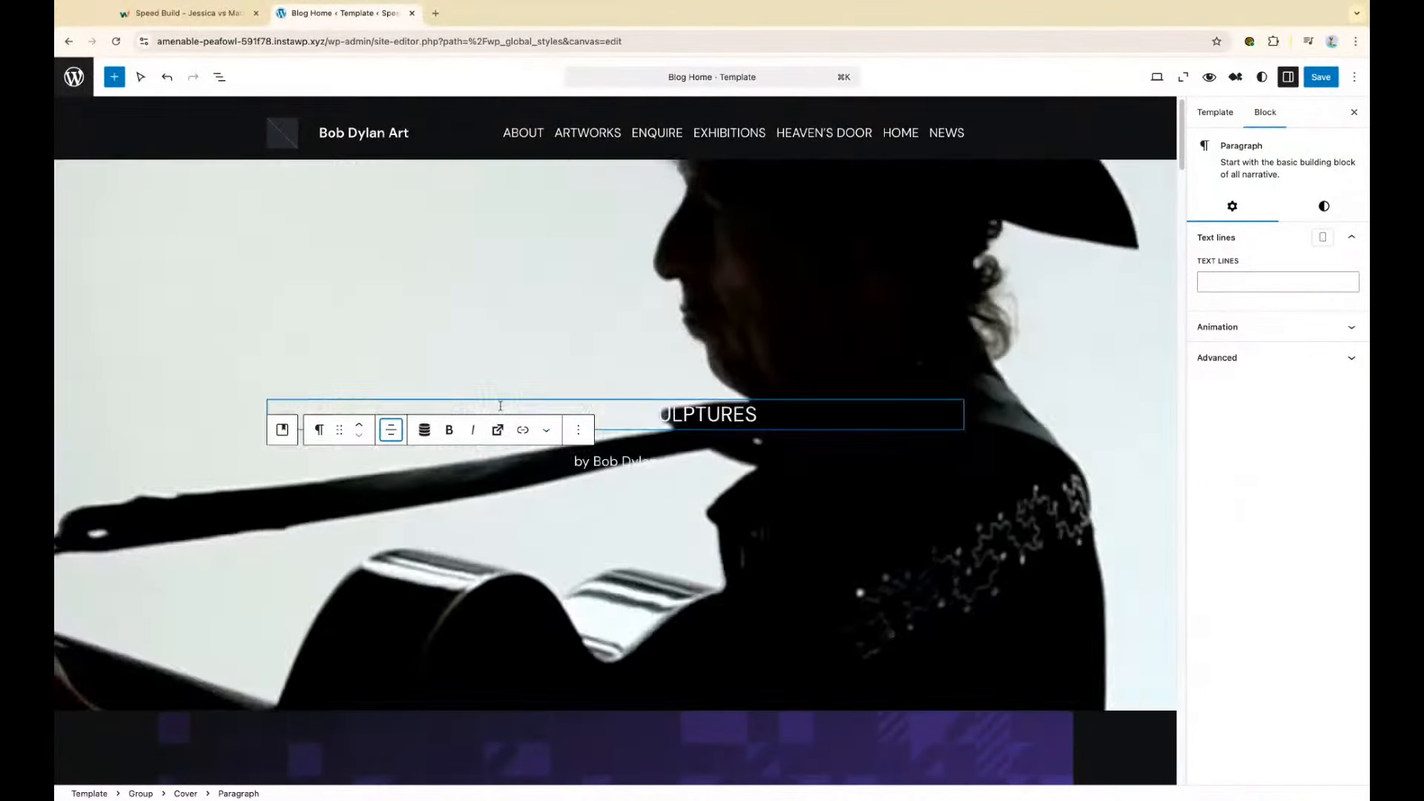
Remove the Uppercase formatting from the Paintings and Sculptures paragraph in the Bob Dylan Art site's cover
click(486, 410)
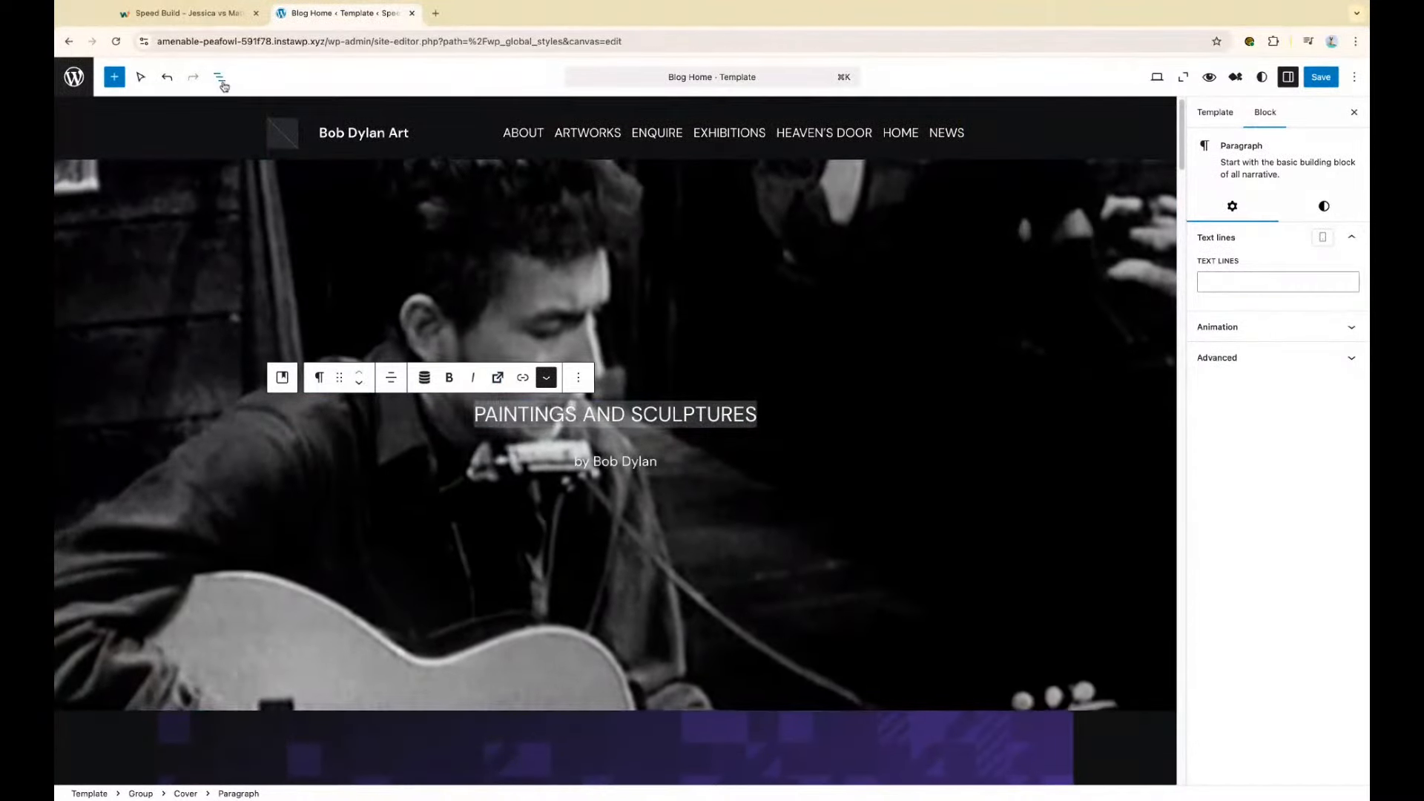
click(219, 77)
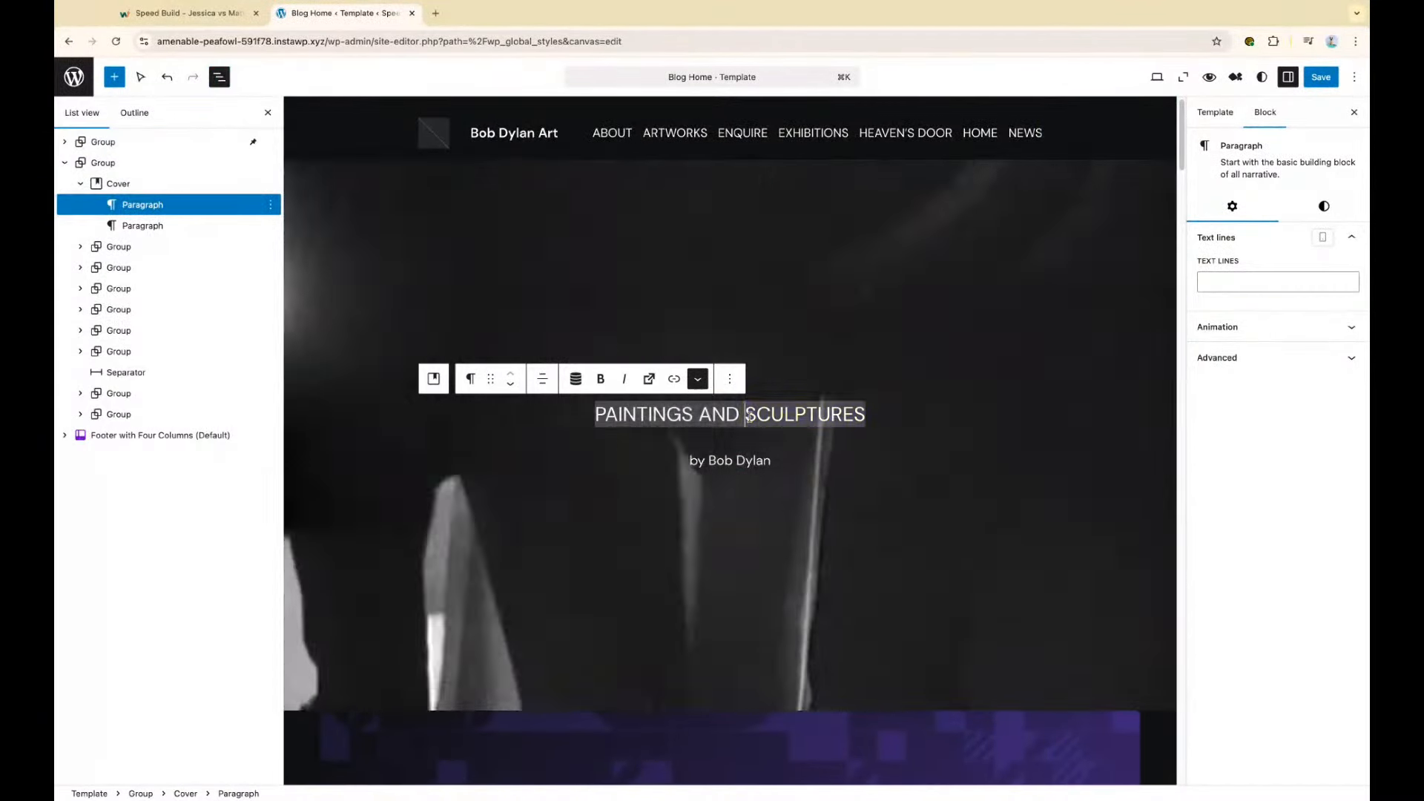
triple_click(726, 414)
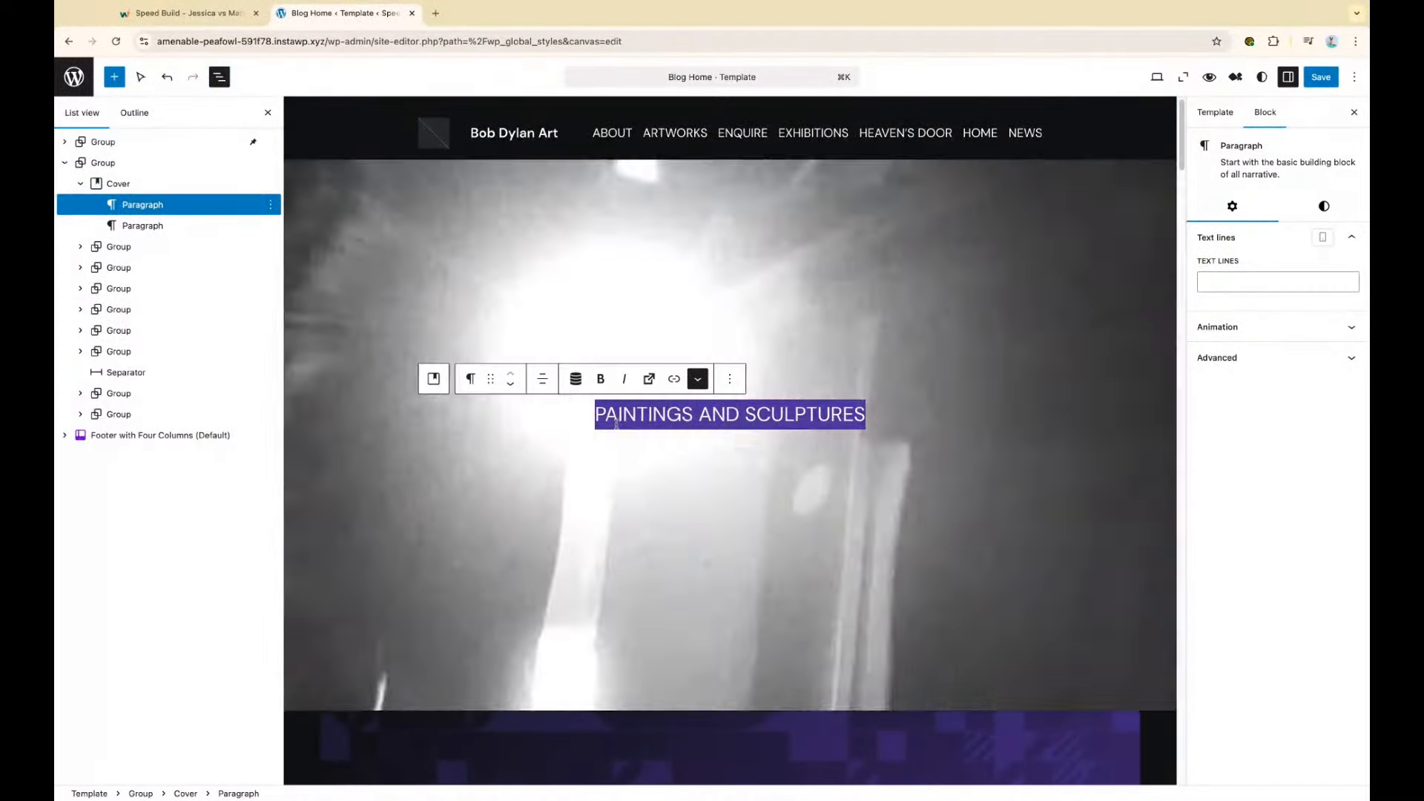
click(692, 384)
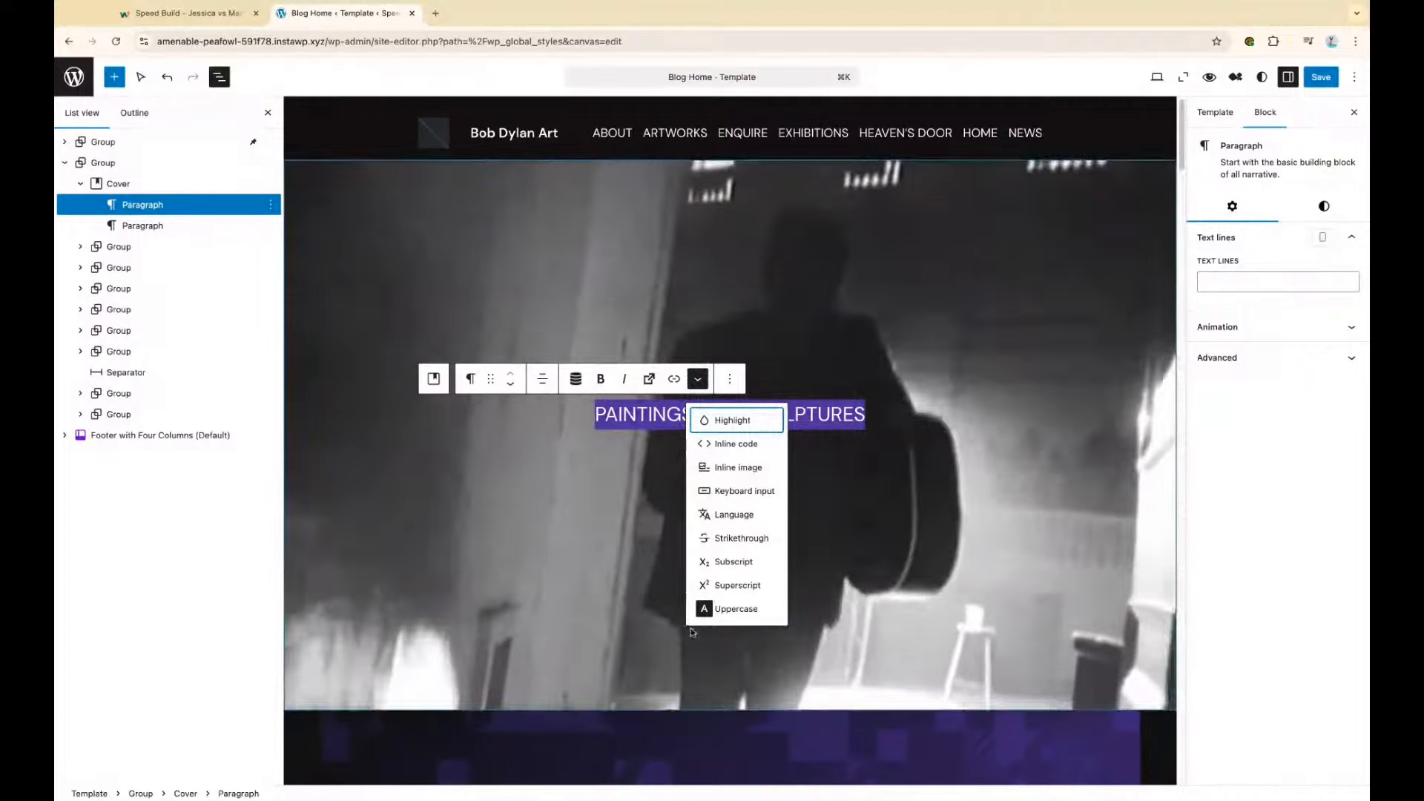
click(708, 604)
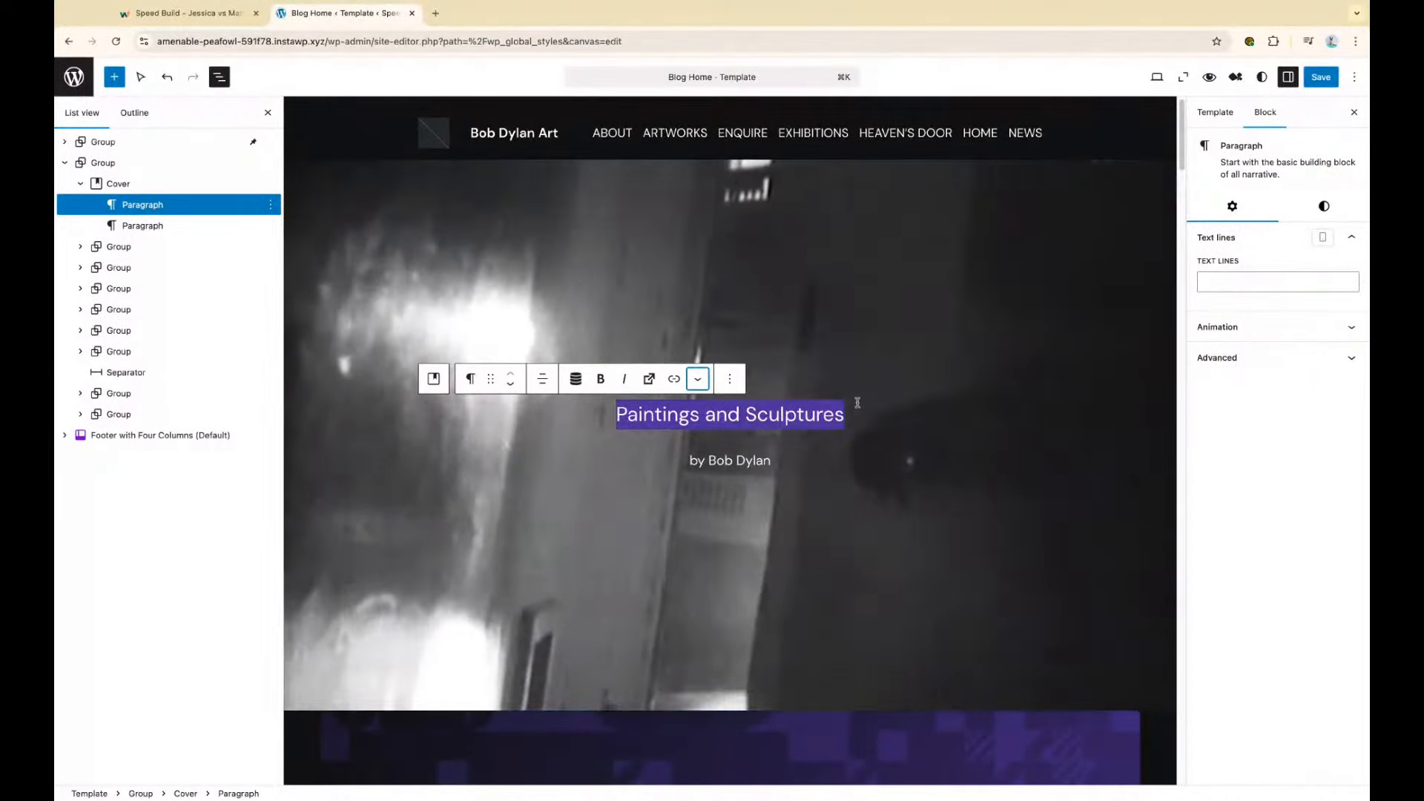
double_click(775, 421)
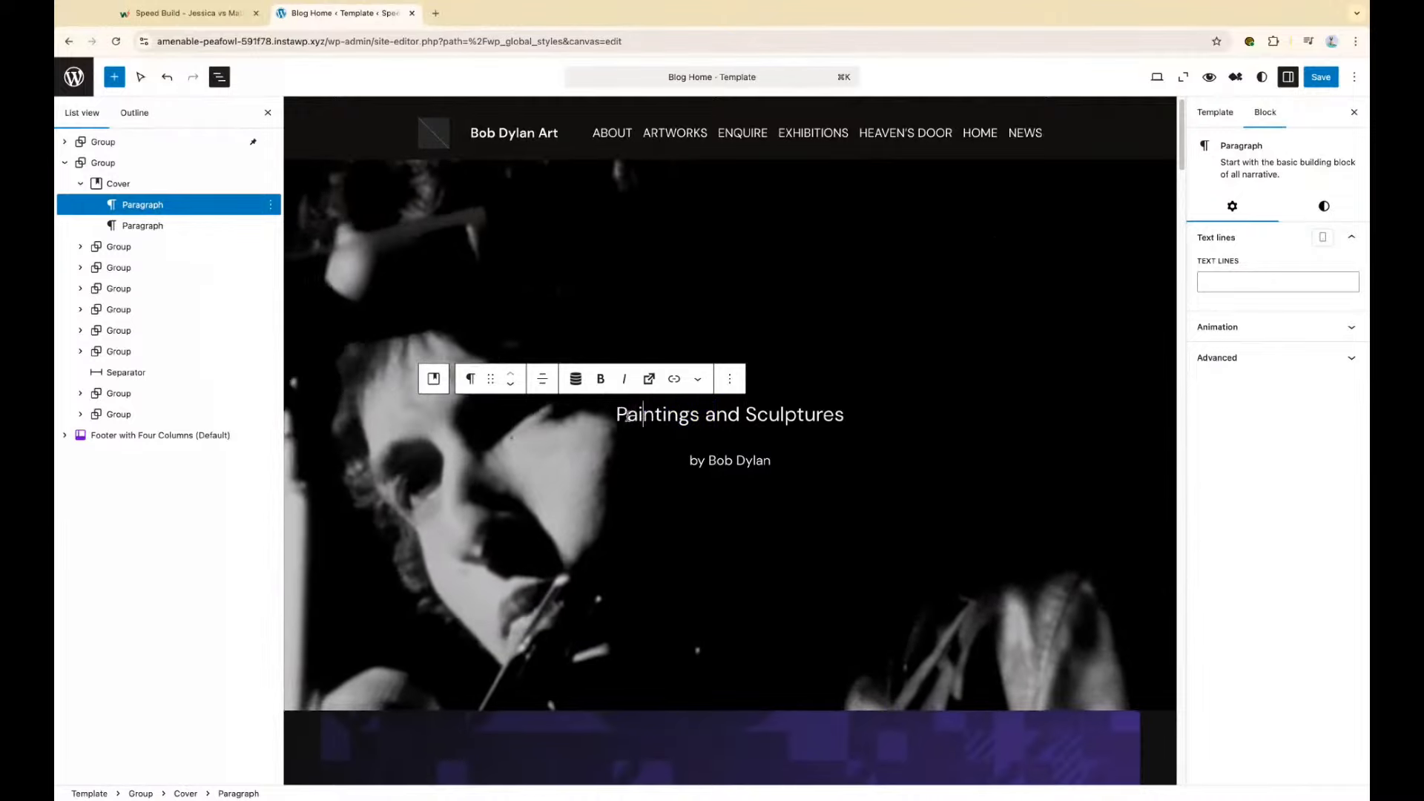
Apply Uppercase formatting to the Paintings and Sculptures text in the Bob Dylan Art site's cover
drag(625, 414, 844, 415)
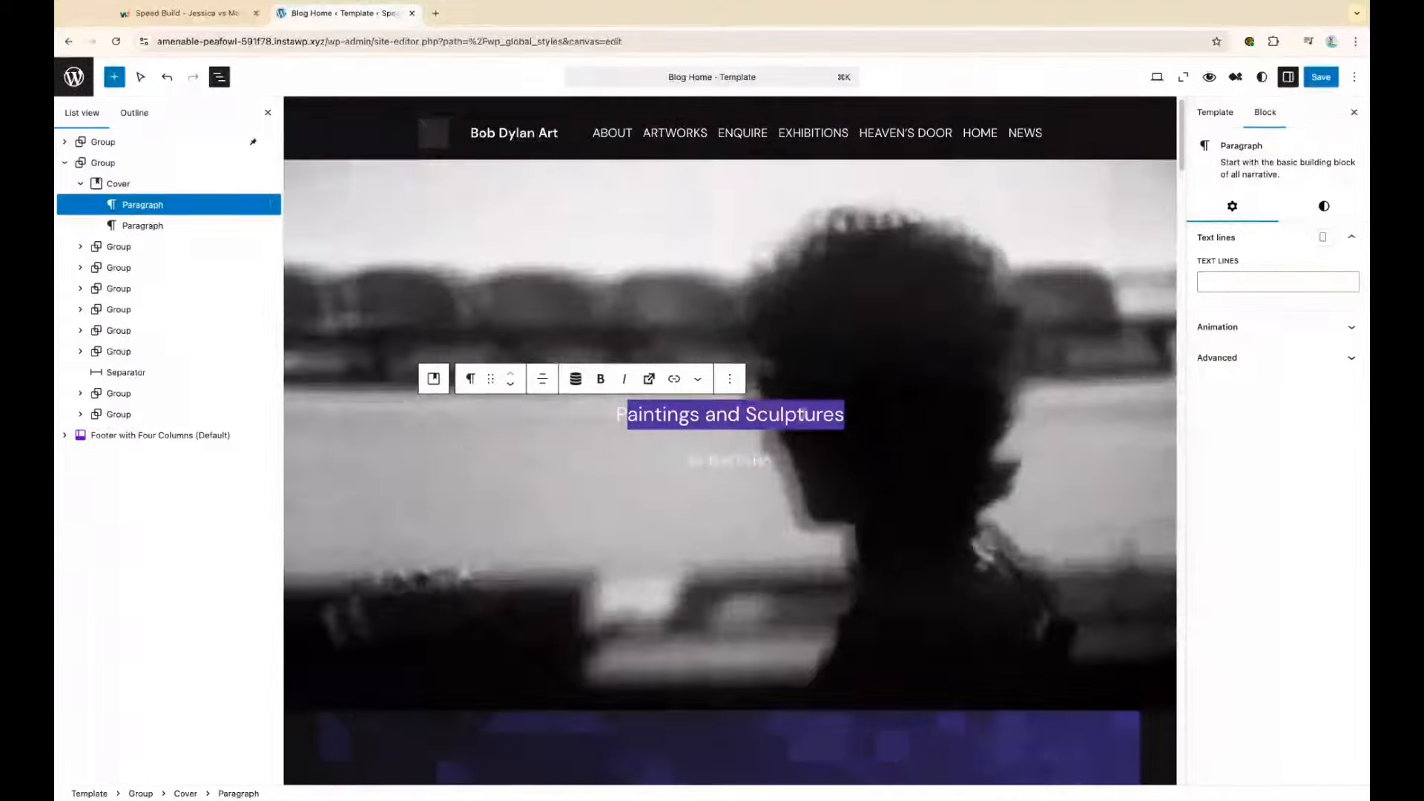
click(706, 381)
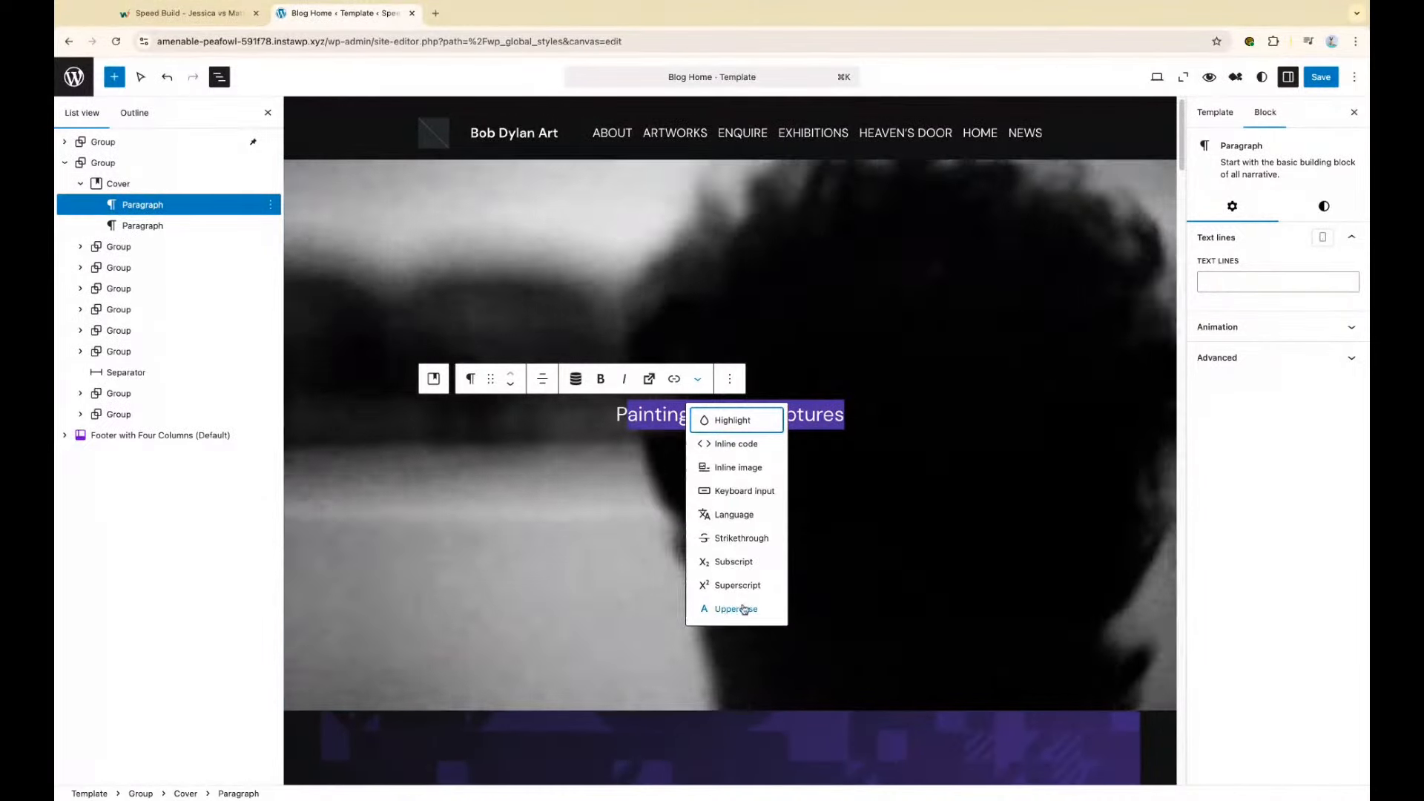
click(727, 614)
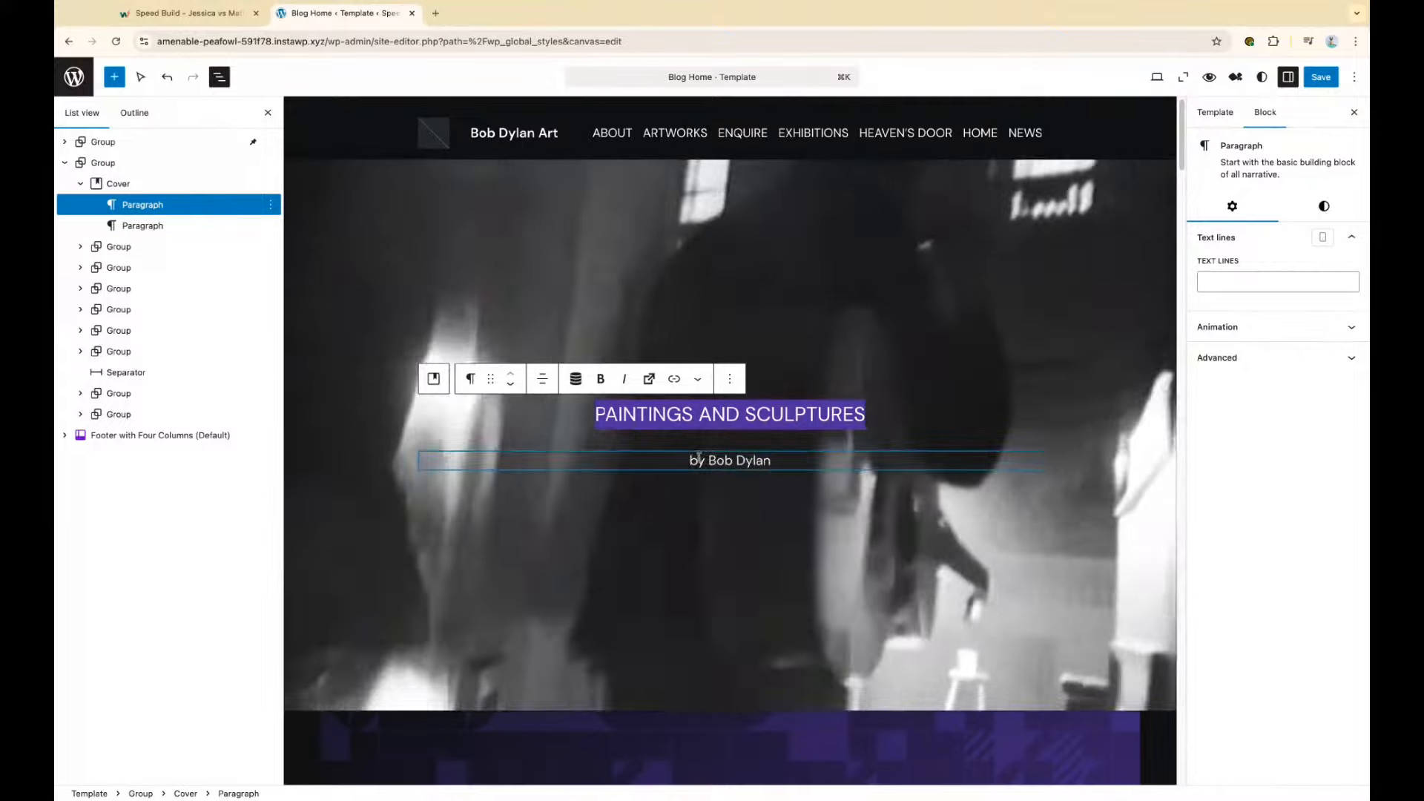
click(794, 349)
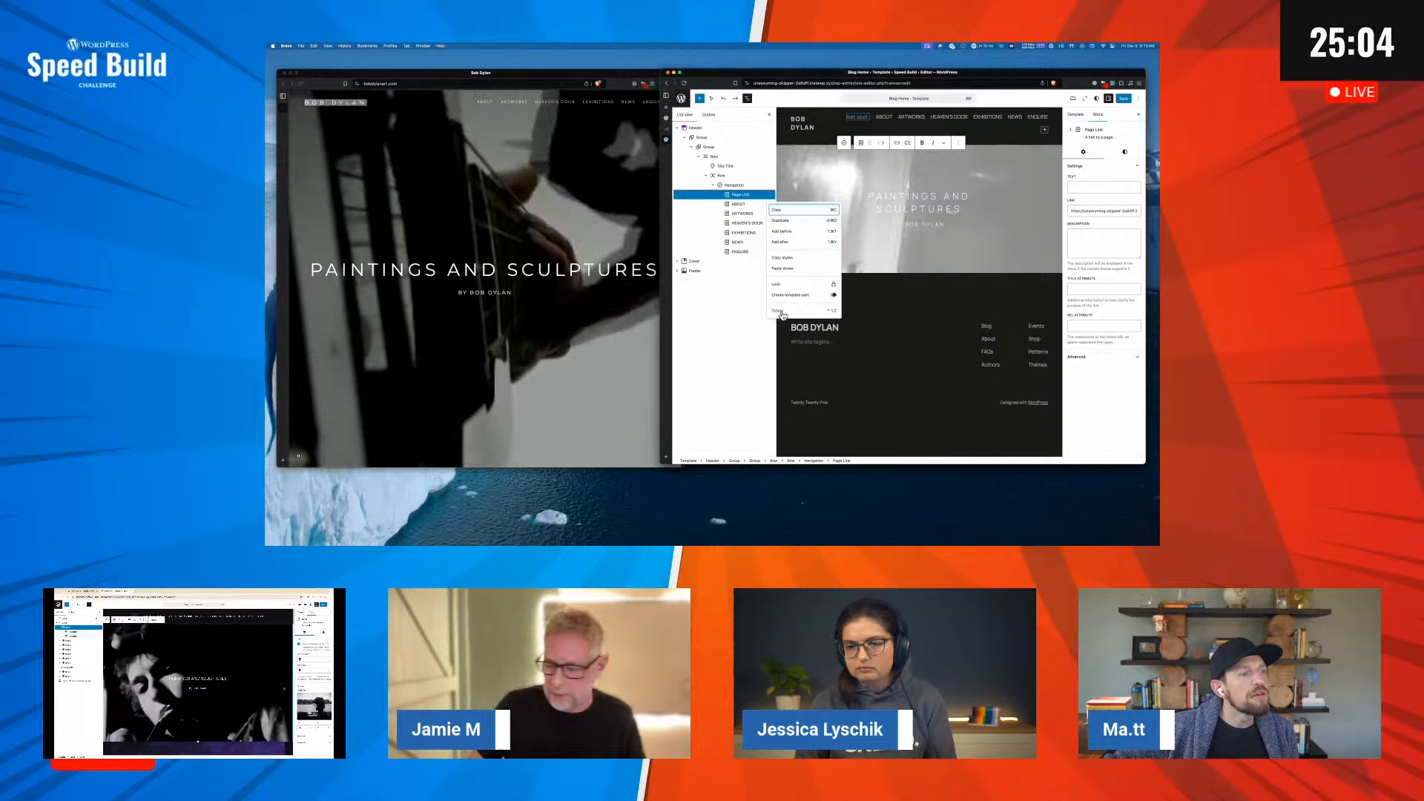
In the other Bob Dylan build, delete the extra Page Link from the header navigation and set the six remaining links to size S
click(781, 312)
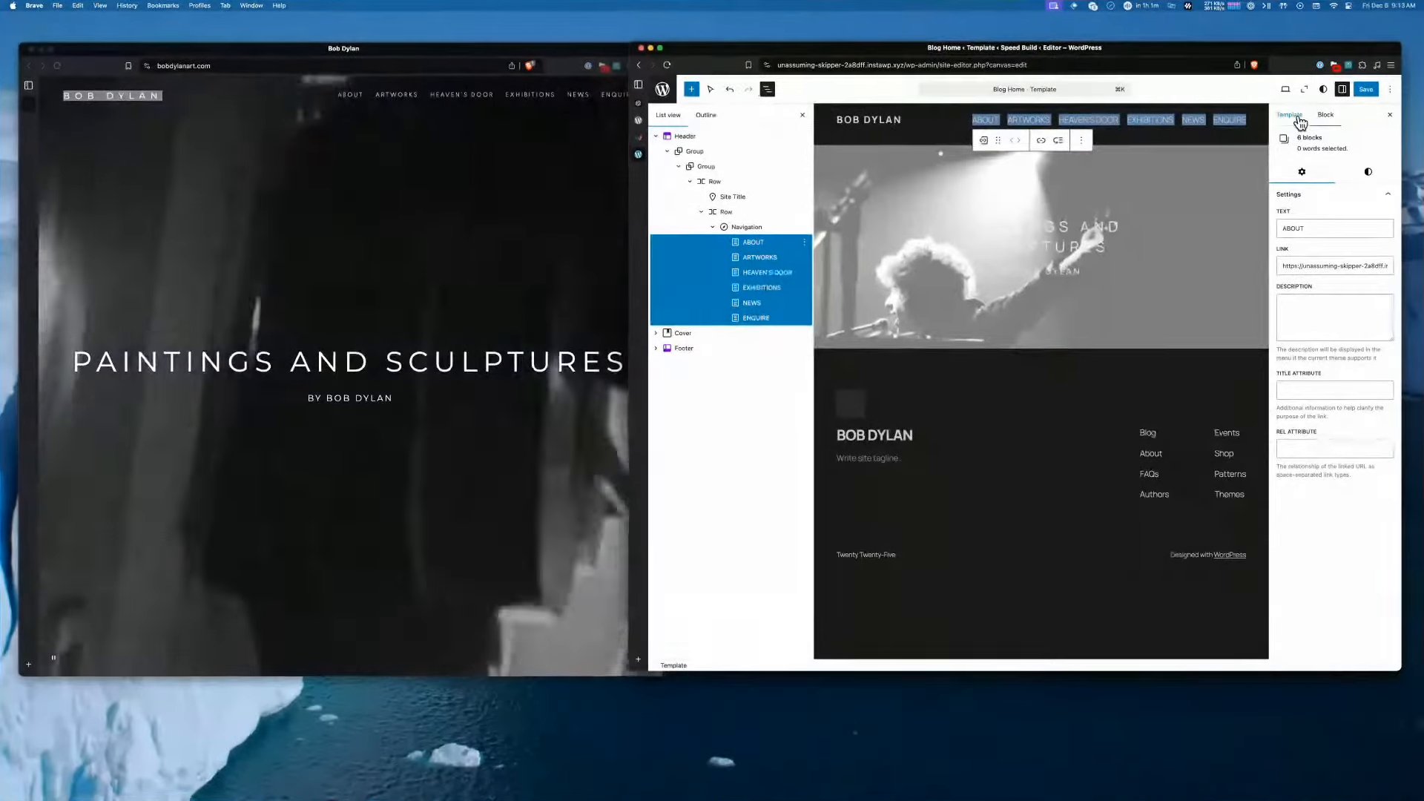
click(1363, 173)
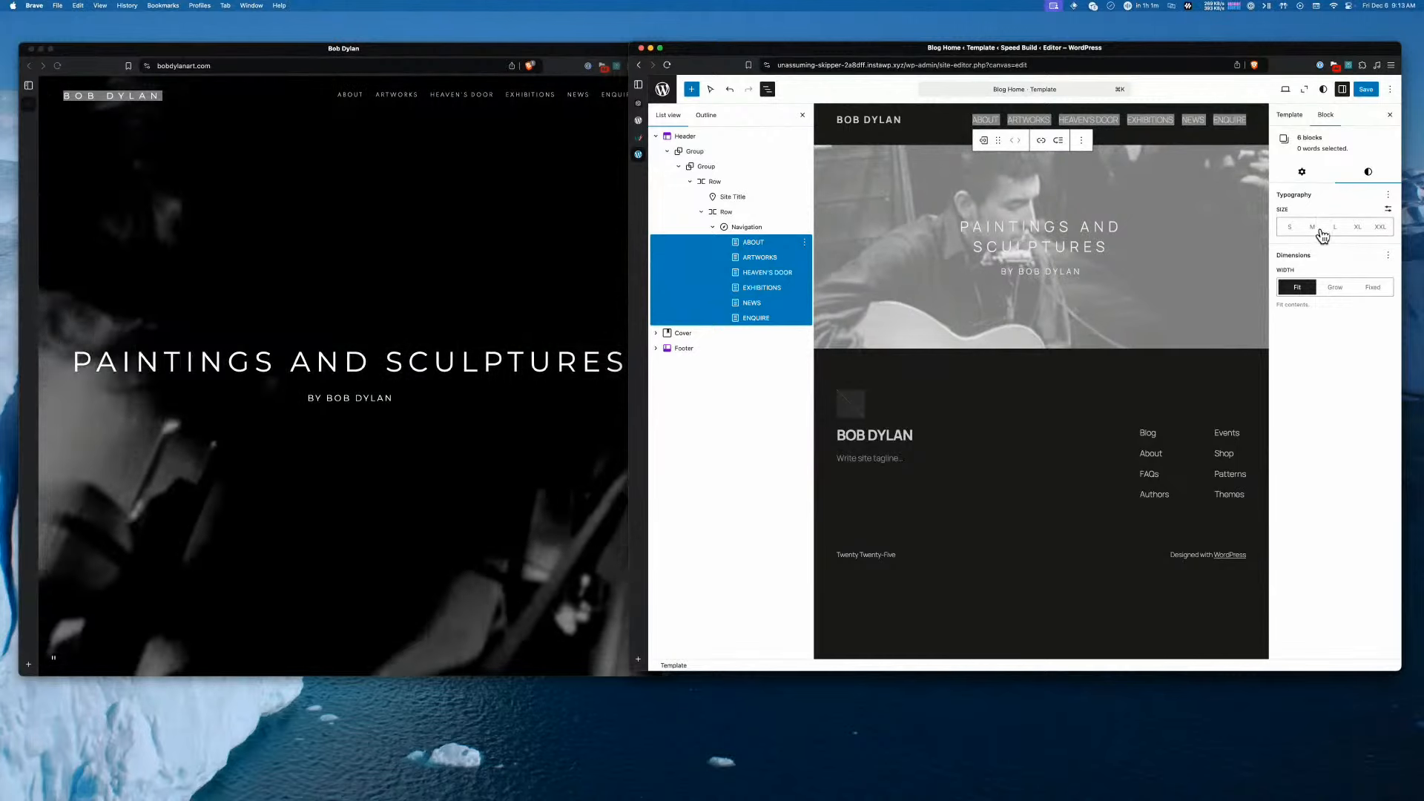
click(1290, 227)
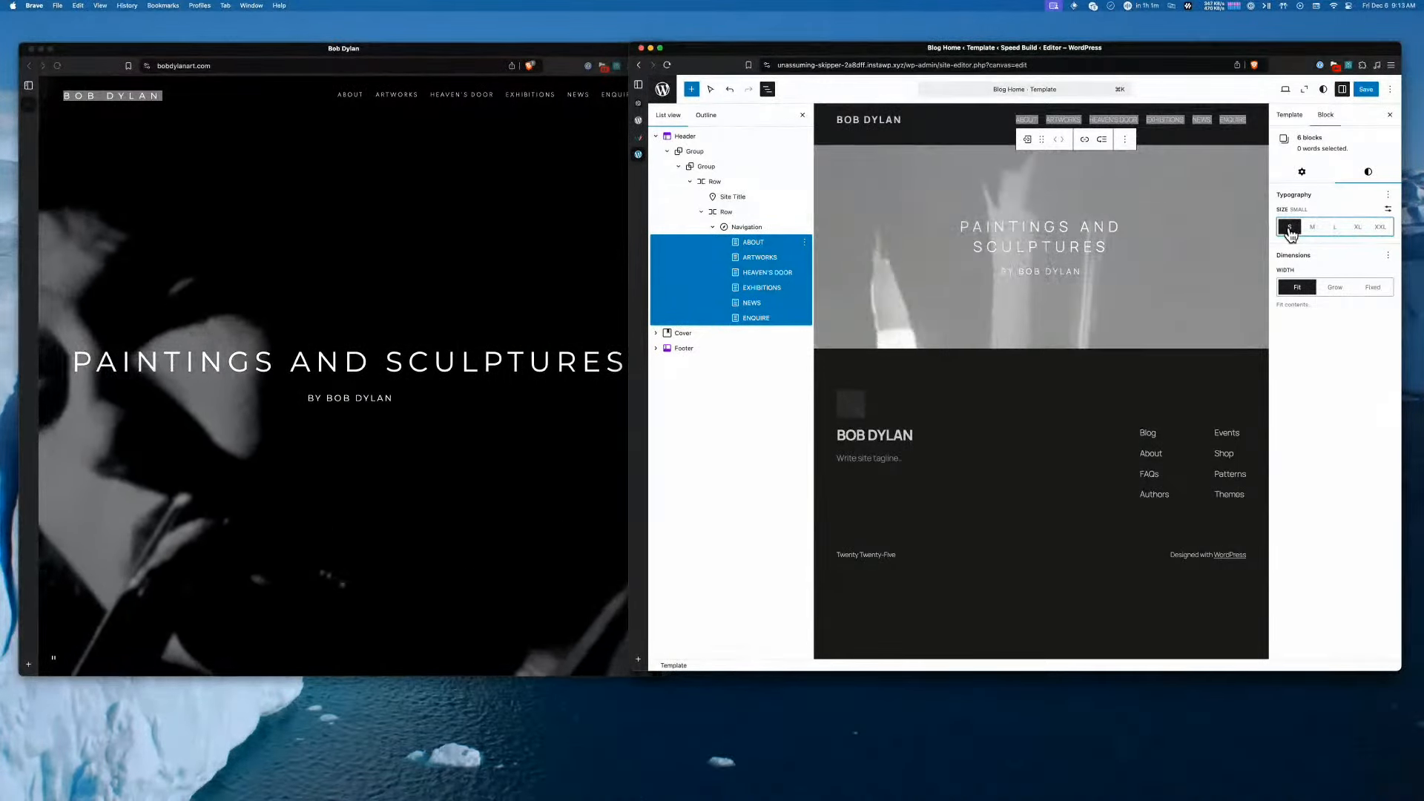
Enable letter spacing for the six selected navigation links and increase it slightly
click(1388, 197)
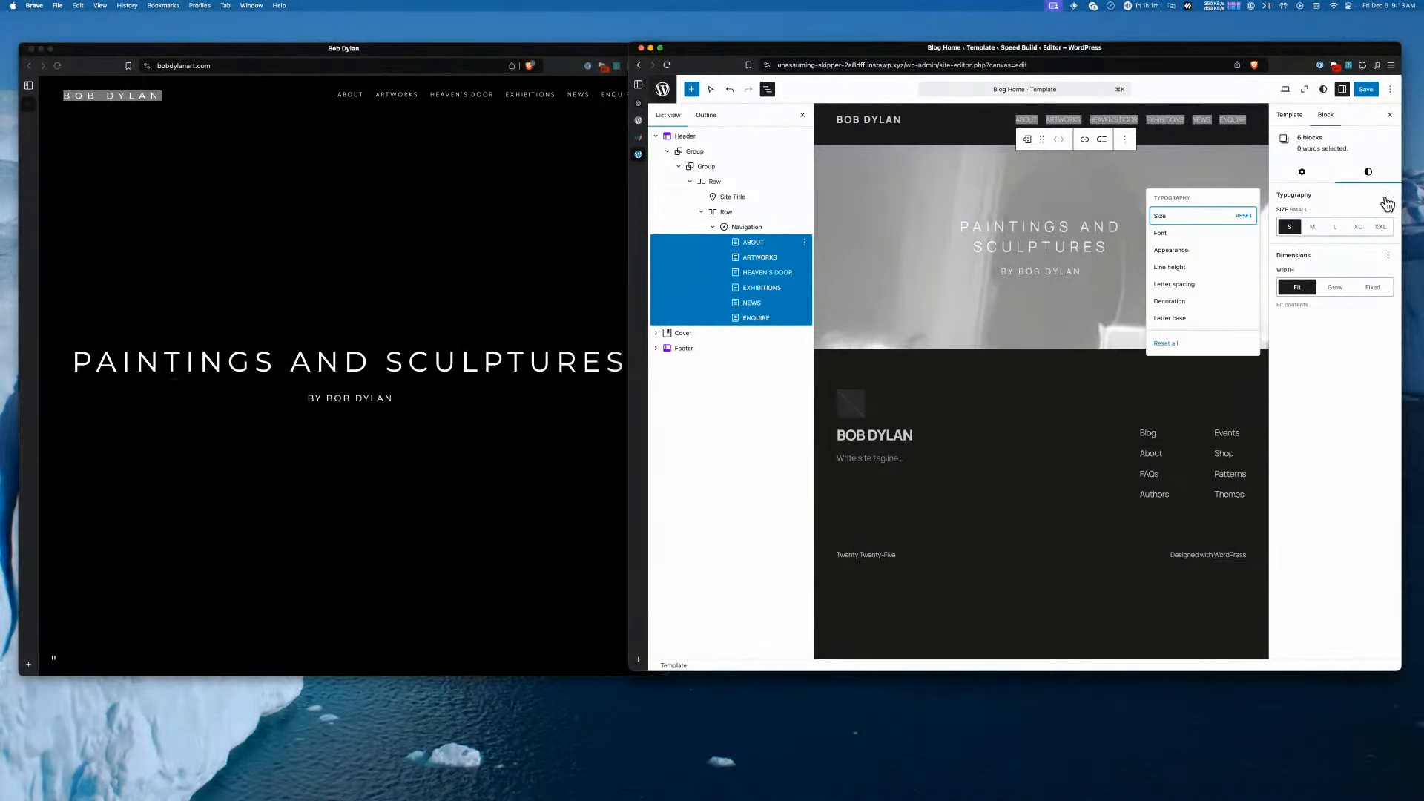
click(1220, 285)
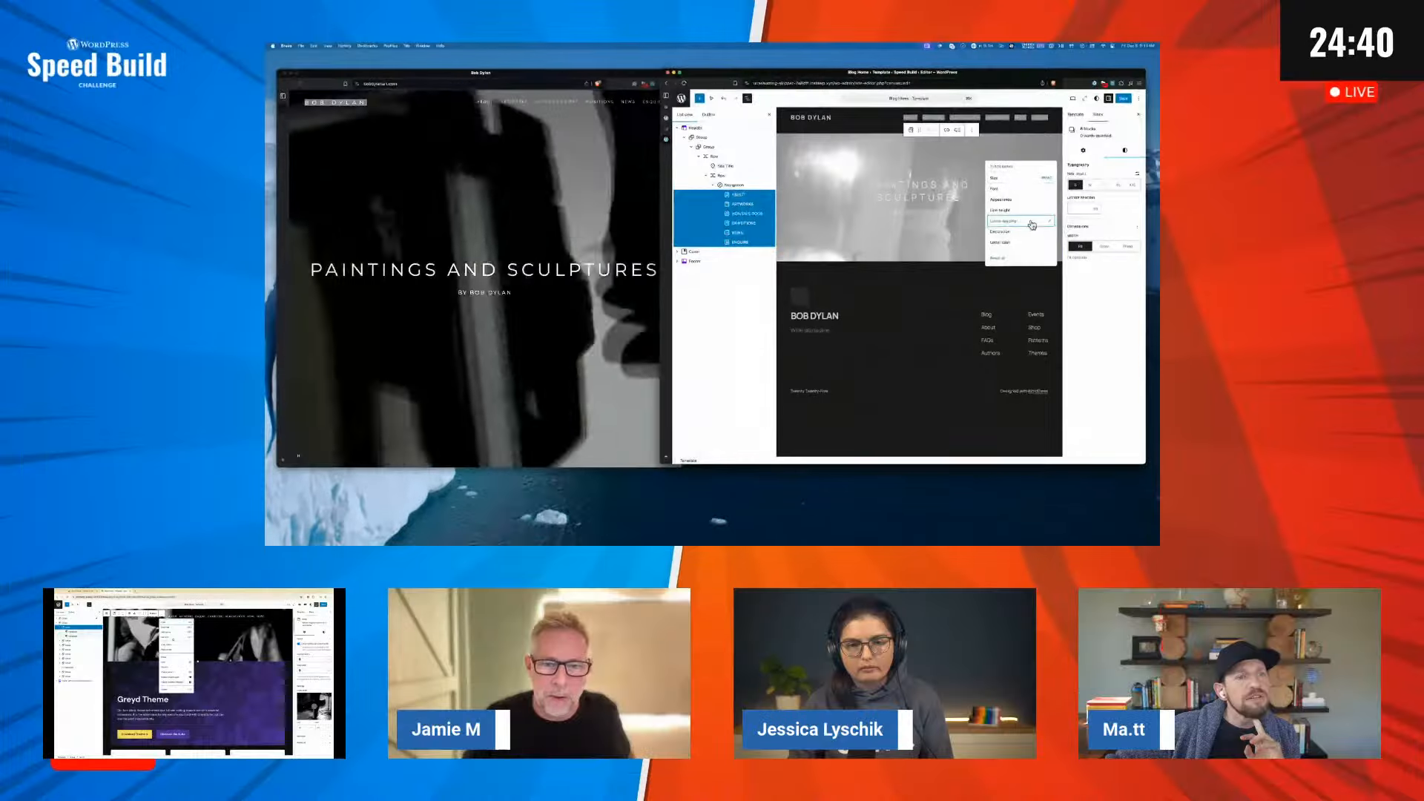
click(1080, 211)
text(1)
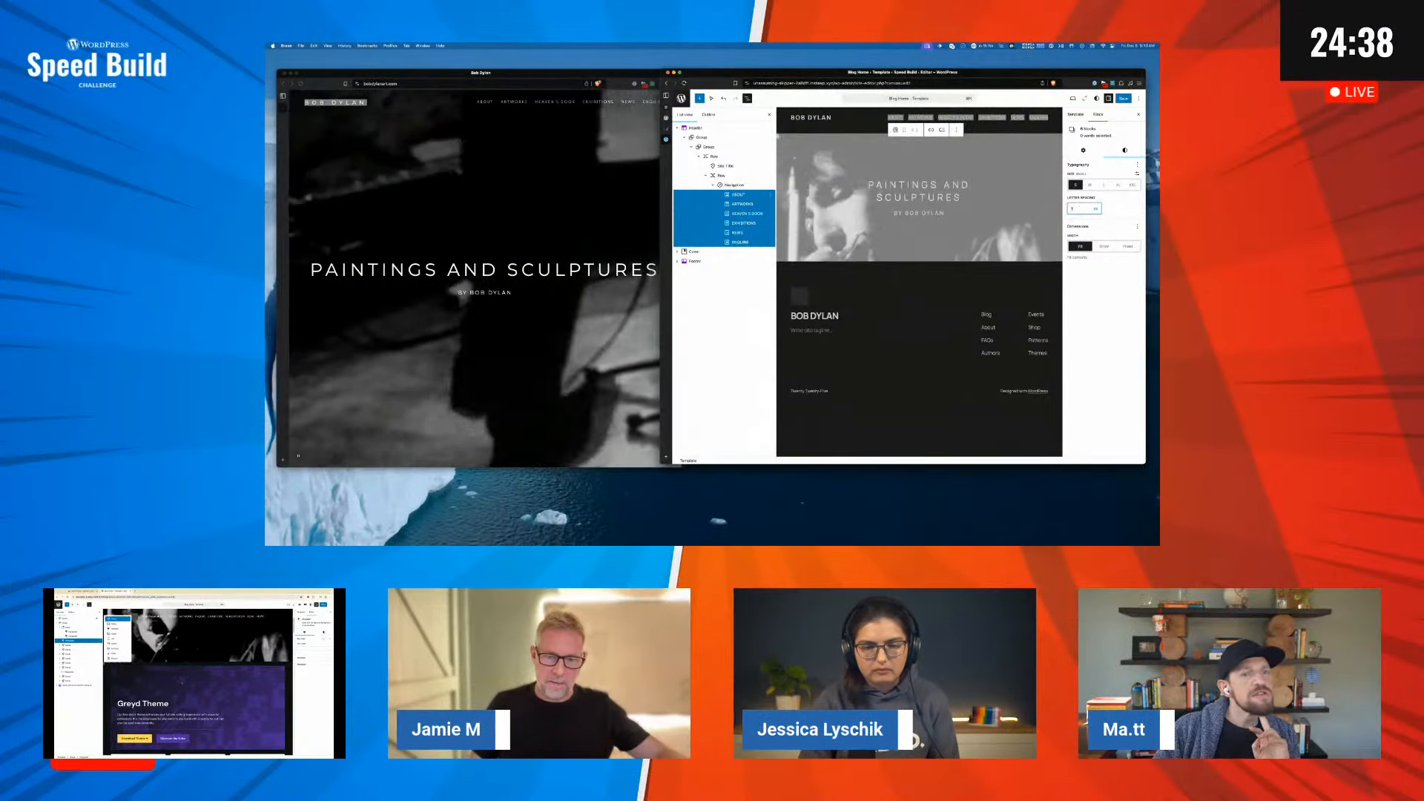
key(Up)
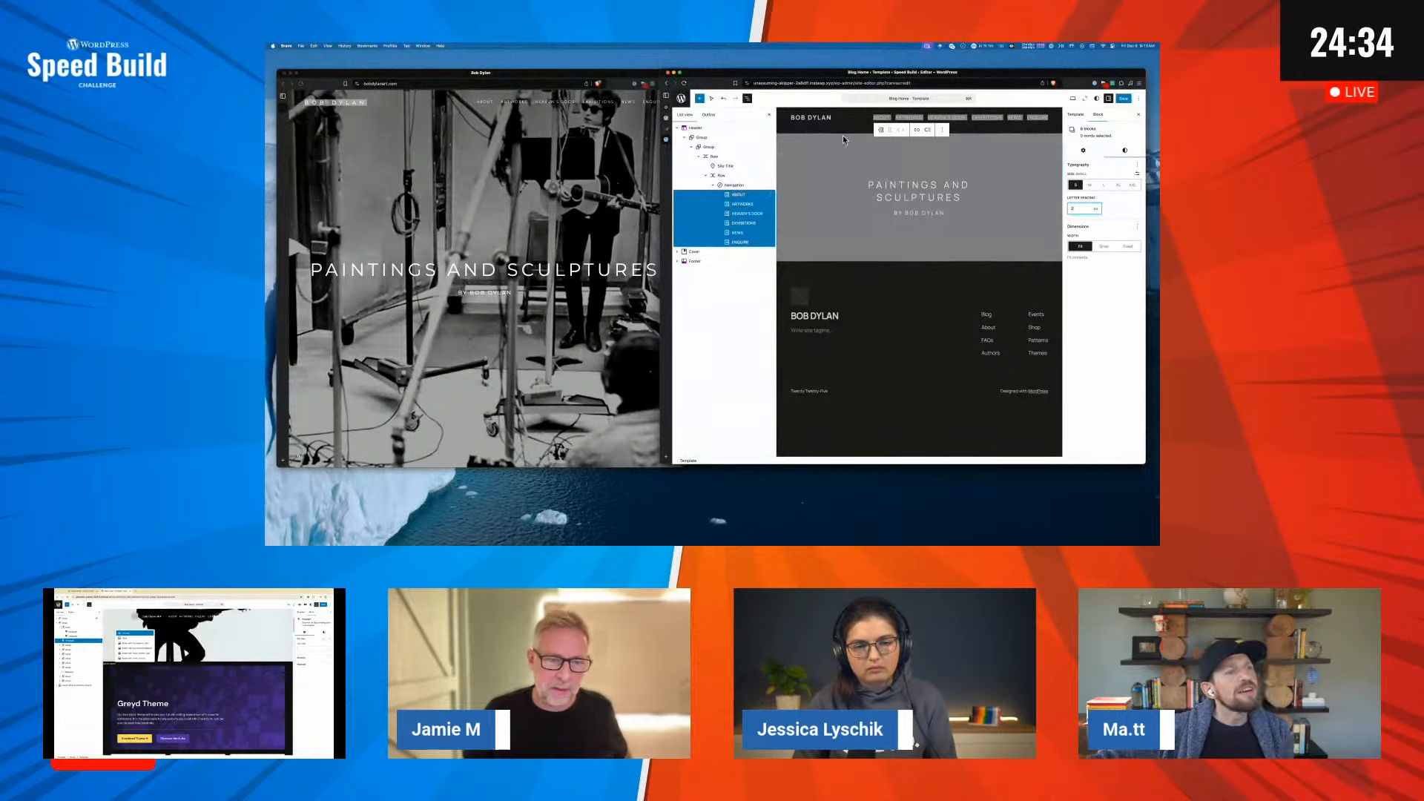
click(873, 143)
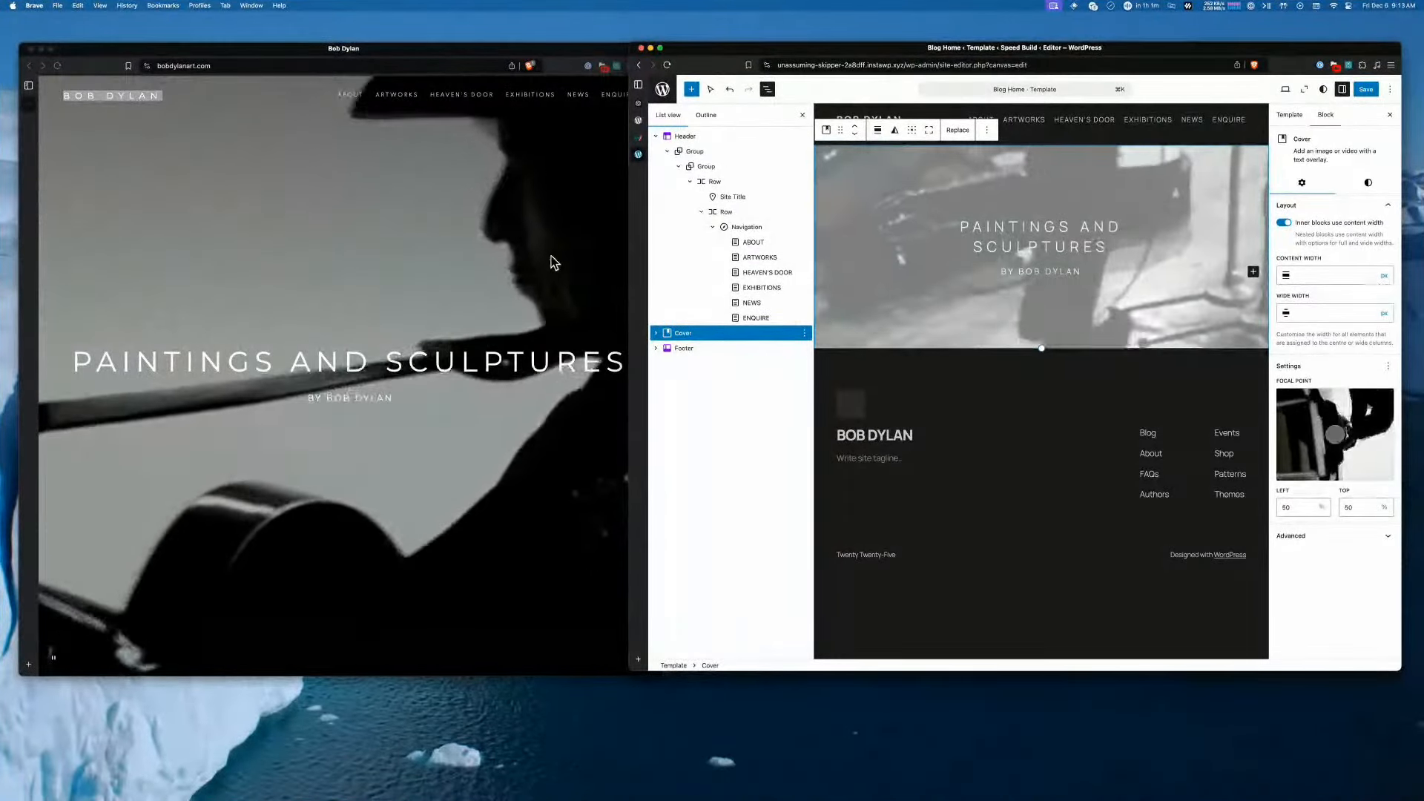
Bring the portrait and biography section below the hero into view on the bobdylanart.com reference page
click(551, 257)
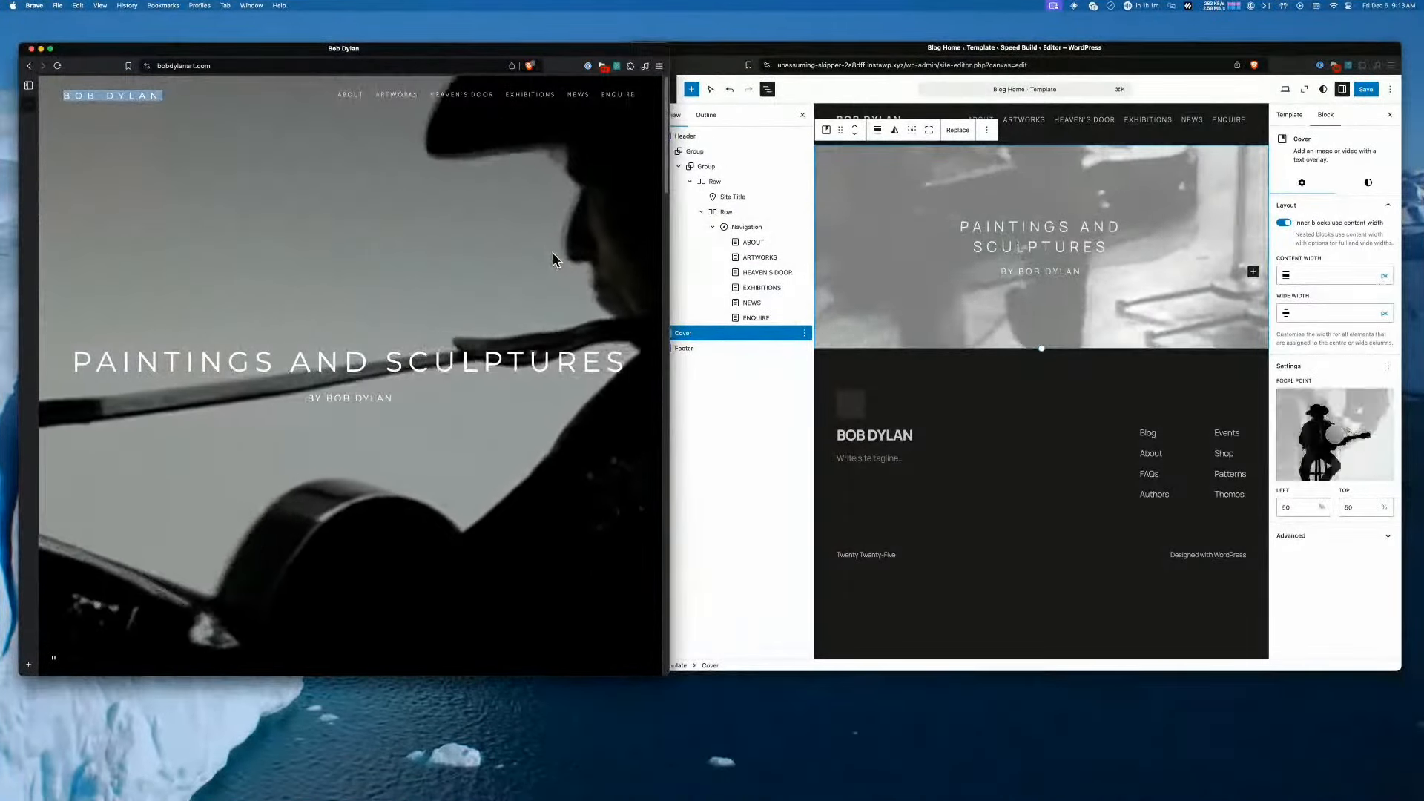
scroll(552, 256, down, 5)
scroll(552, 259, down, 4)
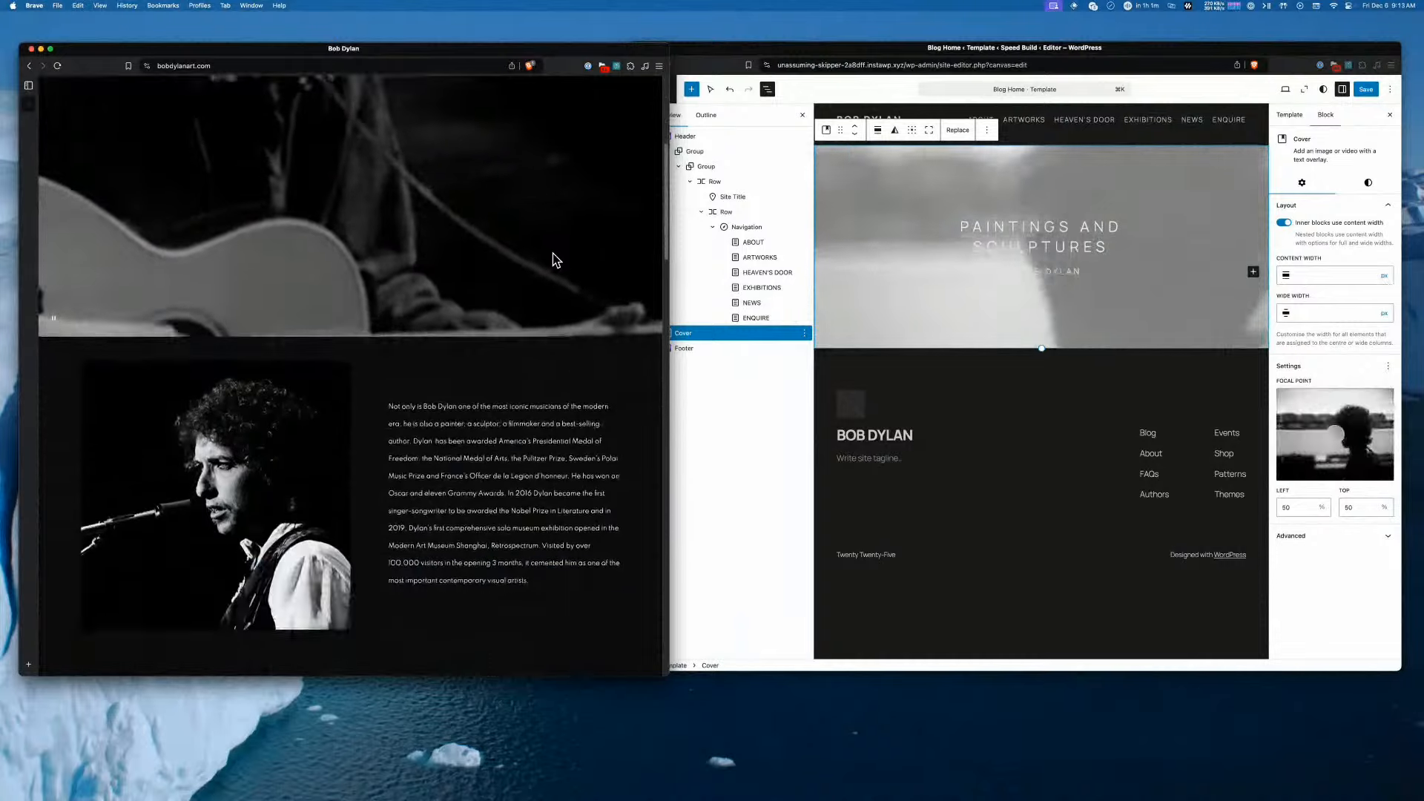
click(979, 386)
click(979, 382)
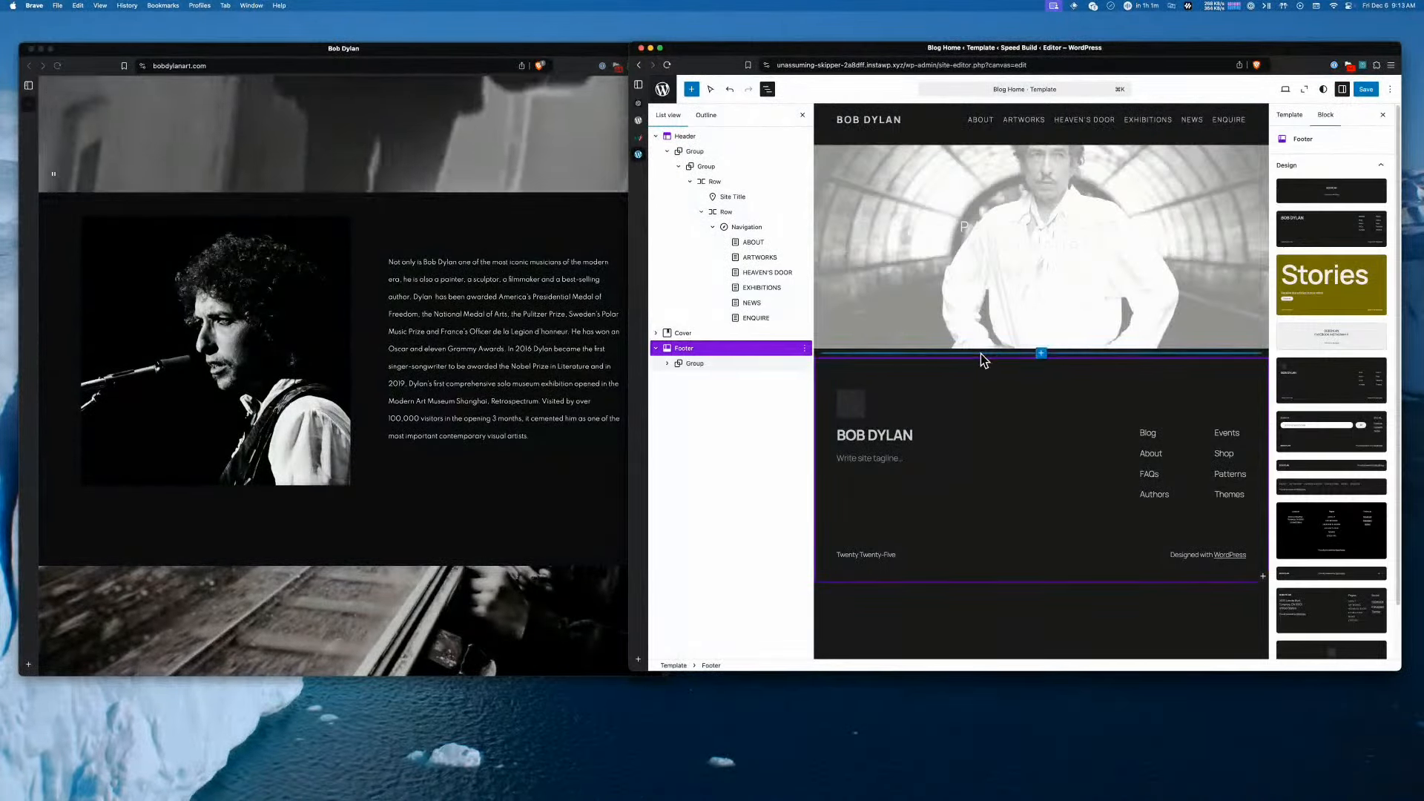
click(1042, 354)
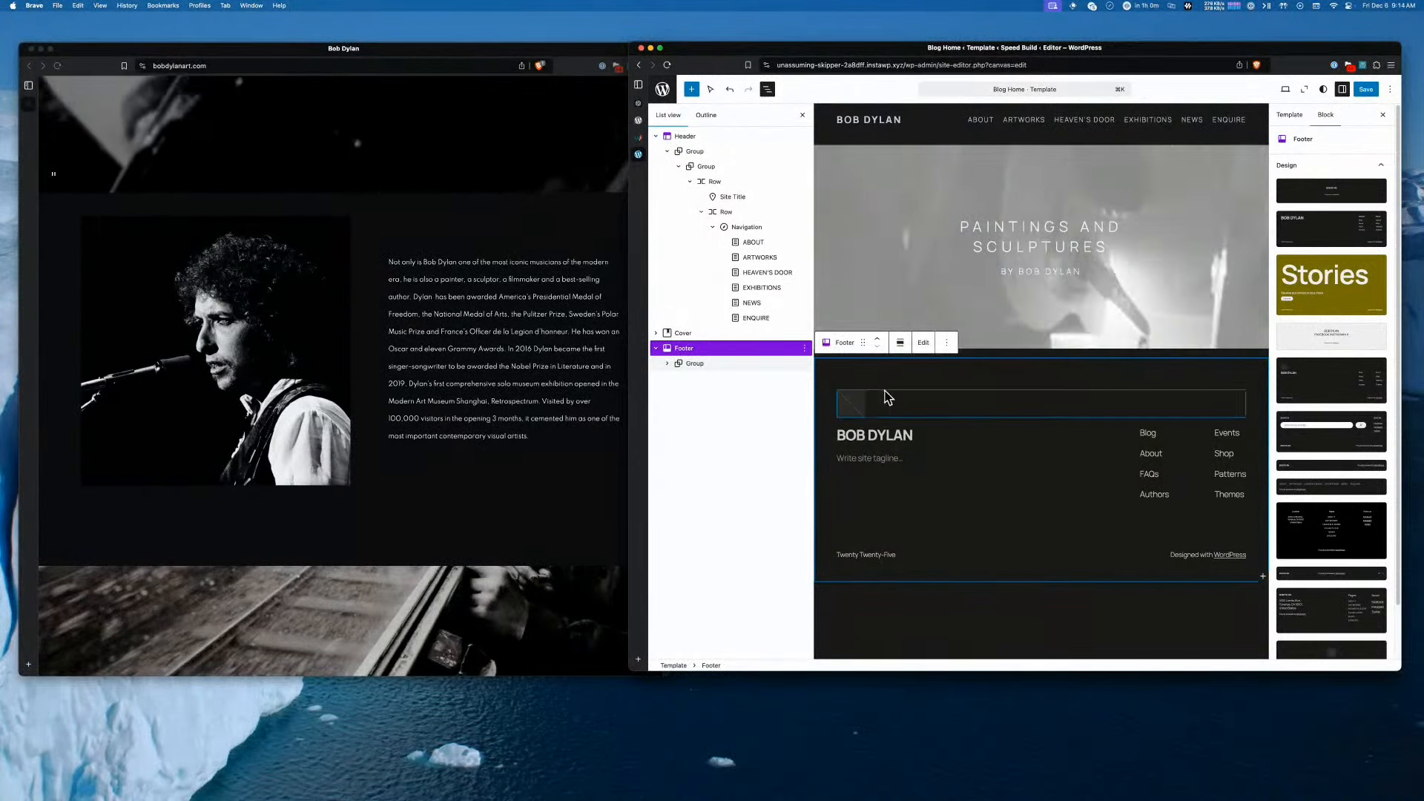
Capture a screenshot of the reference site's portrait and biography section and submit it to the Screenshot to Pattern chat in ChatGPT
drag(632, 43, 675, 43)
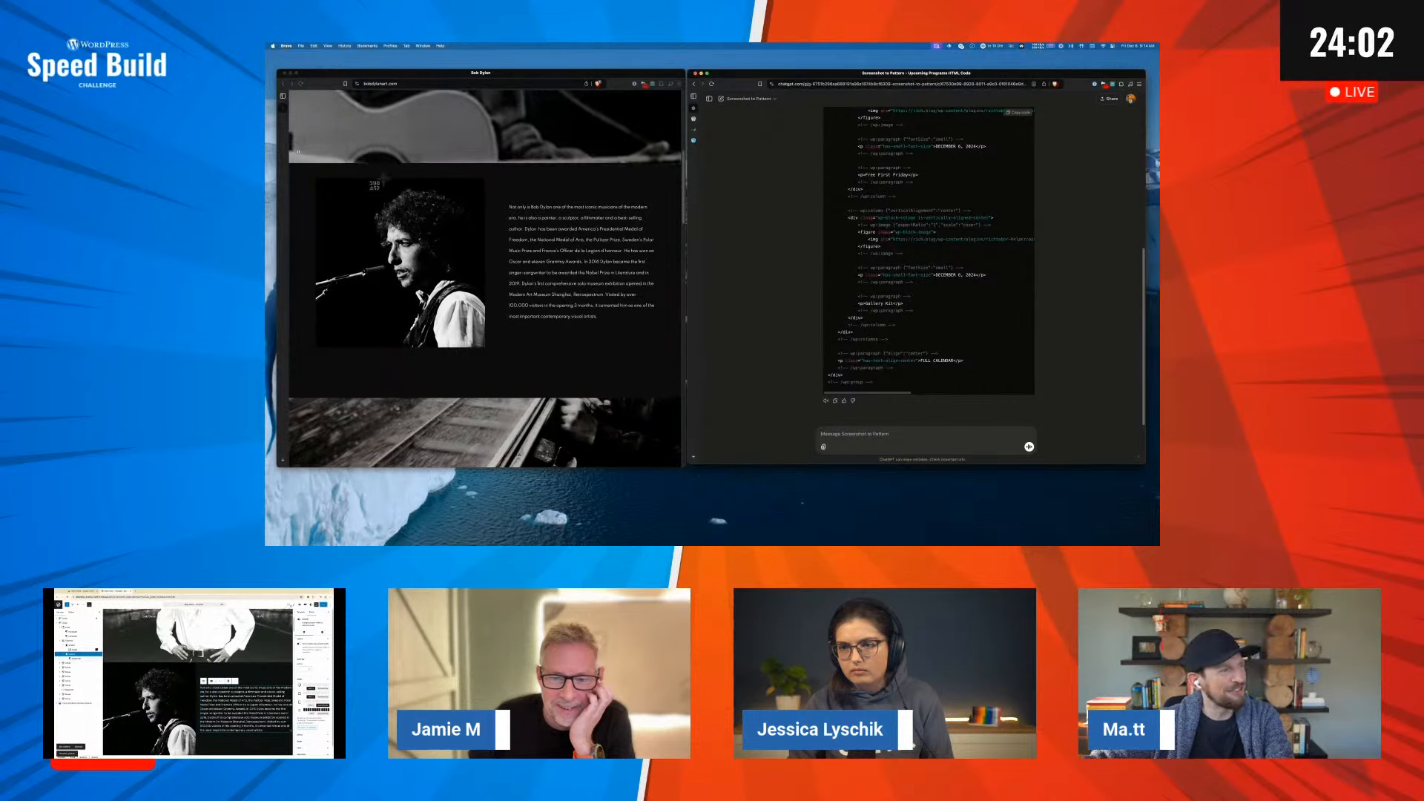
key(super+shift+4)
drag(291, 168, 679, 369)
drag(658, 519, 659, 520)
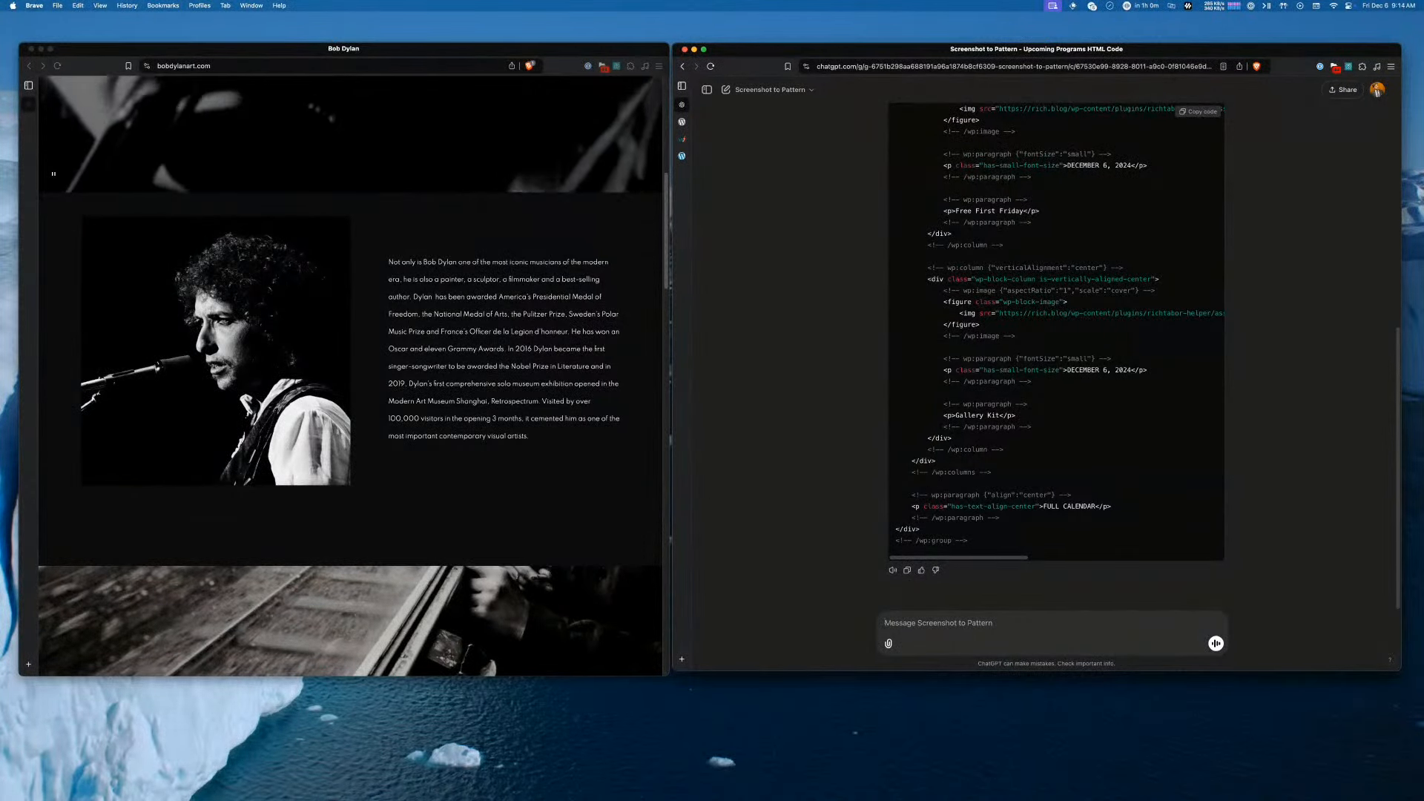
drag(1339, 731, 938, 629)
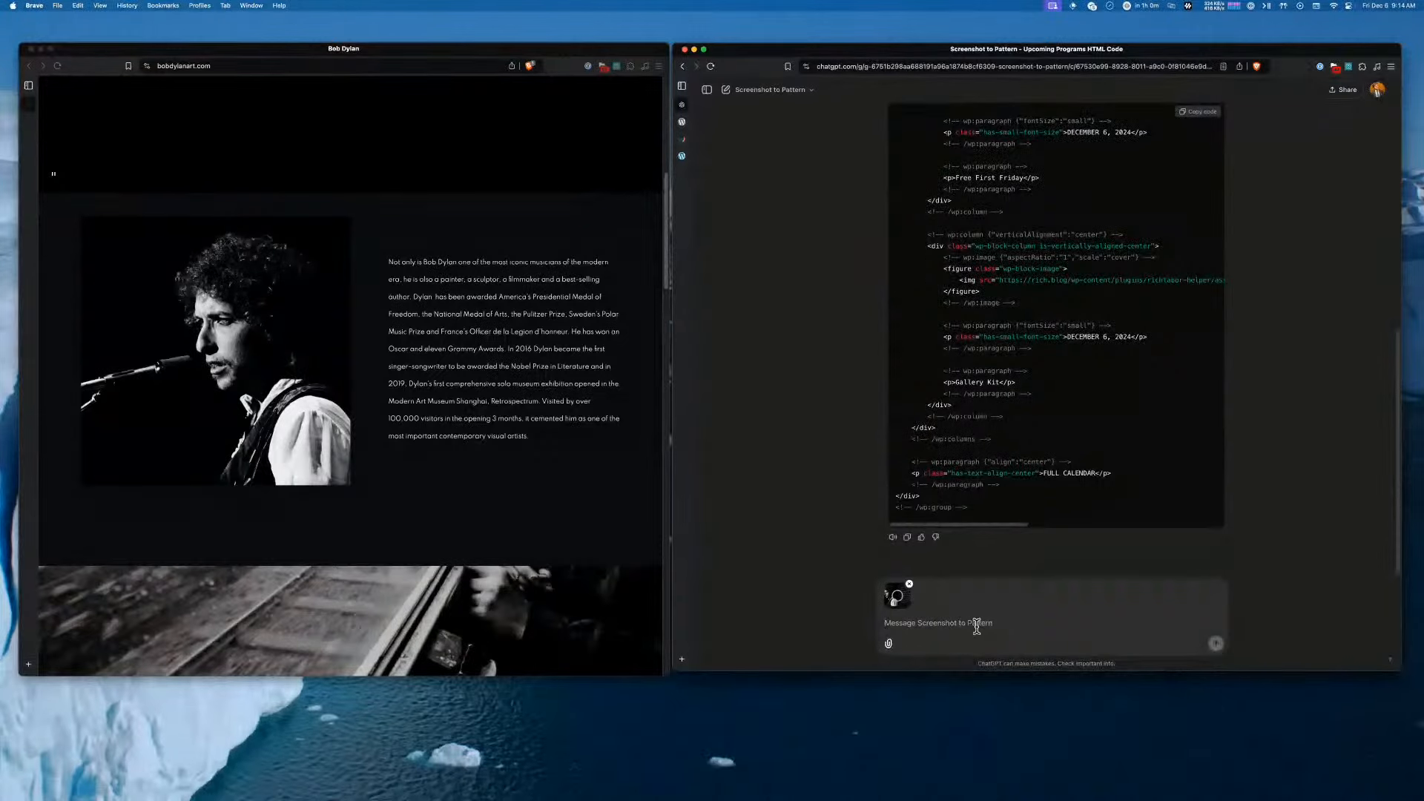
click(1216, 643)
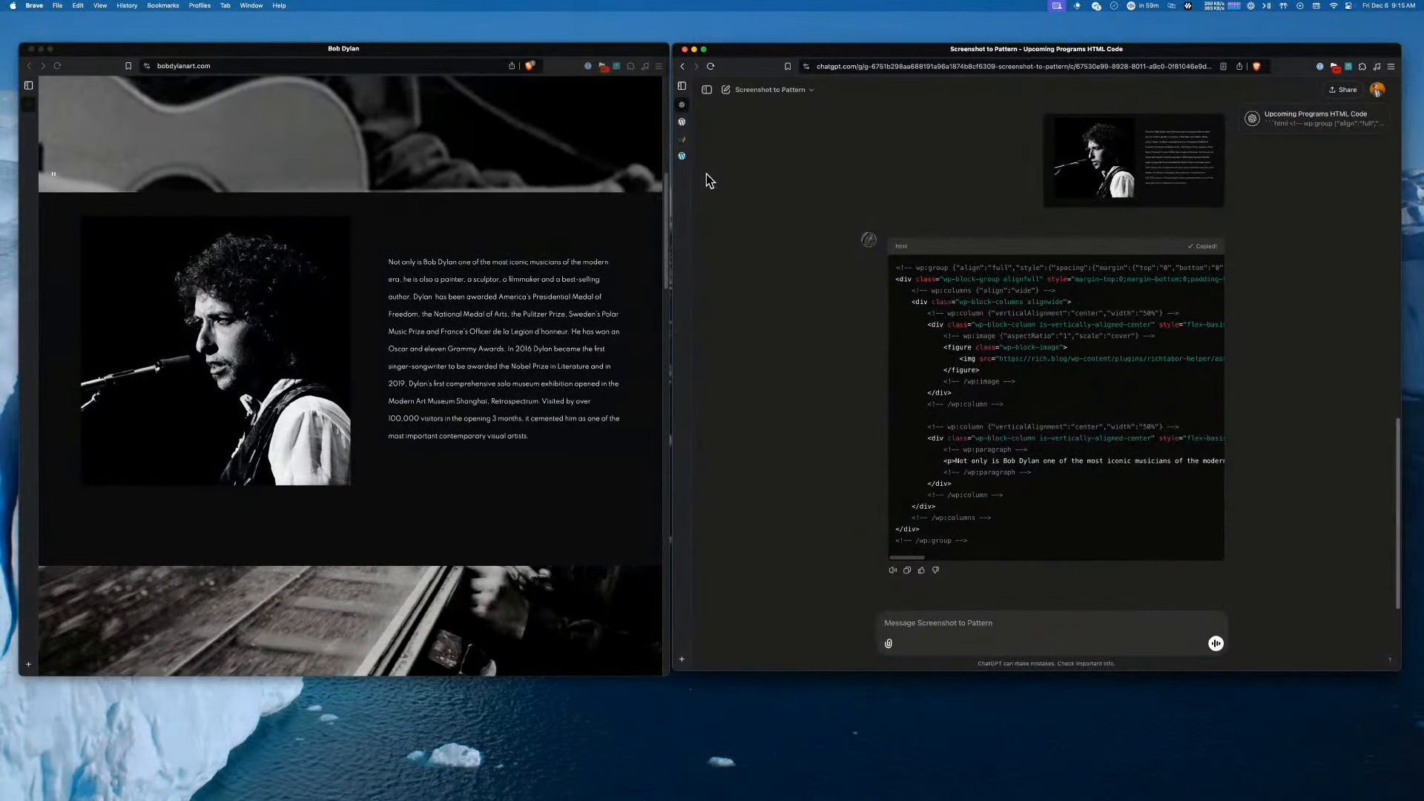
Switch to the WordPress Site Editor, paste the generated pattern code between the cover and the footer, and recover the invalid Group block
click(681, 156)
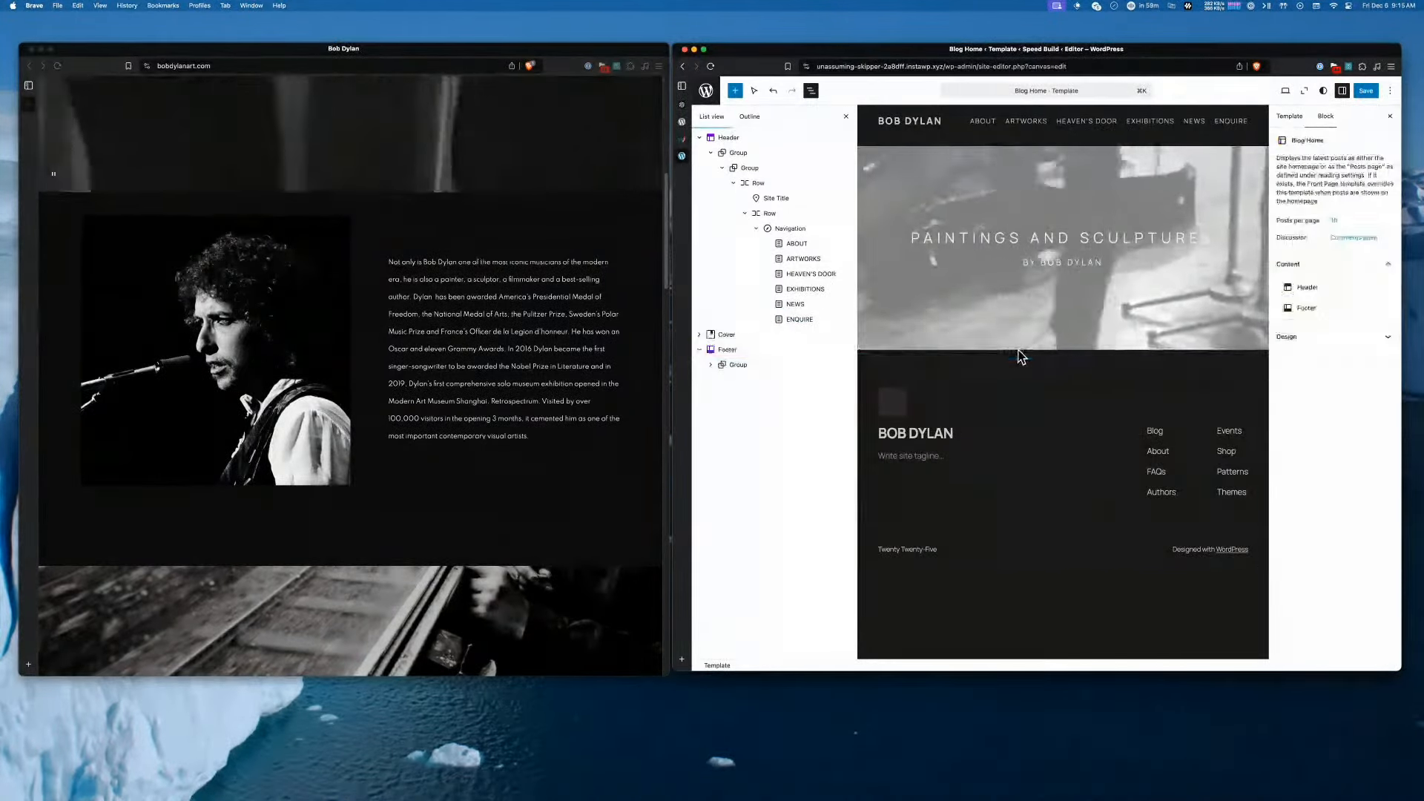
click(1020, 353)
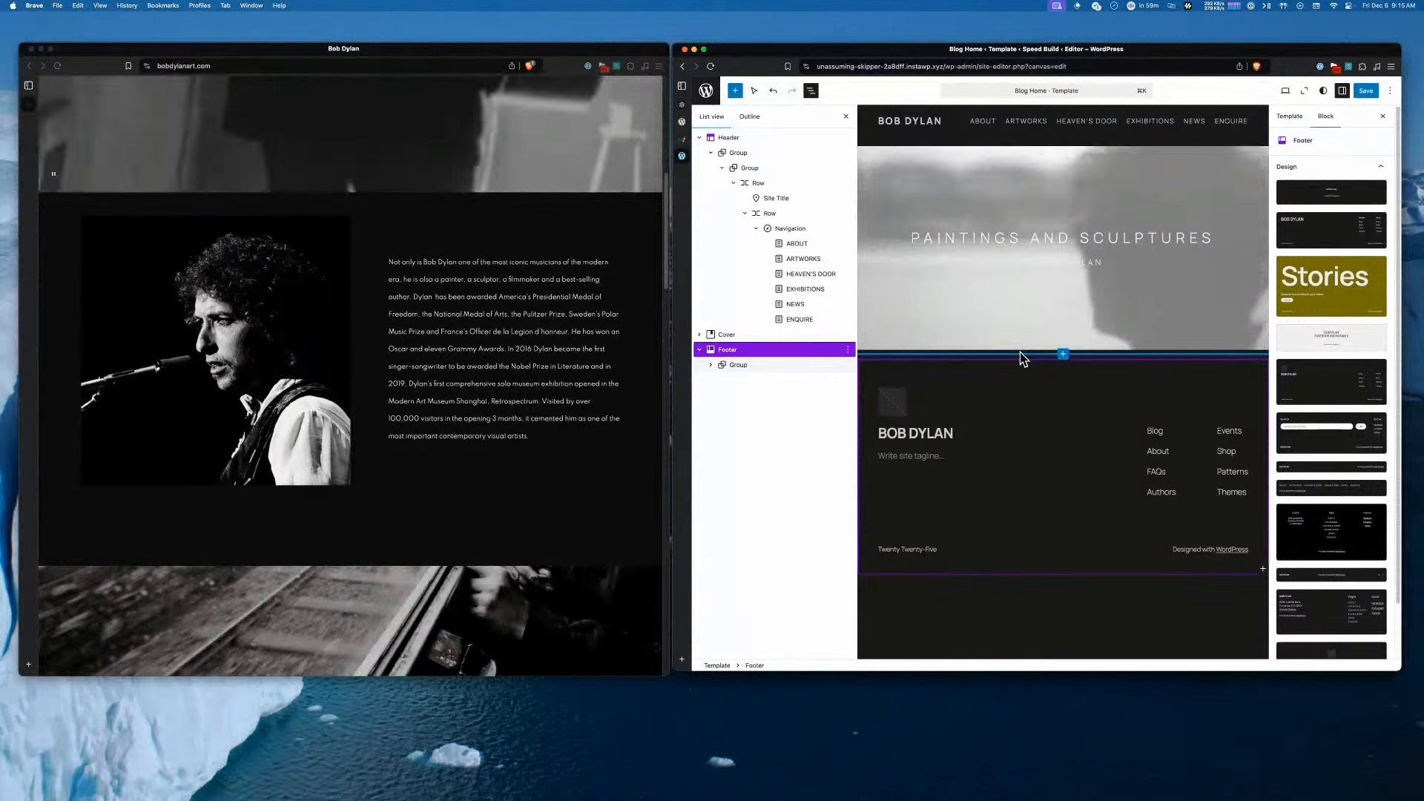
key(super+v)
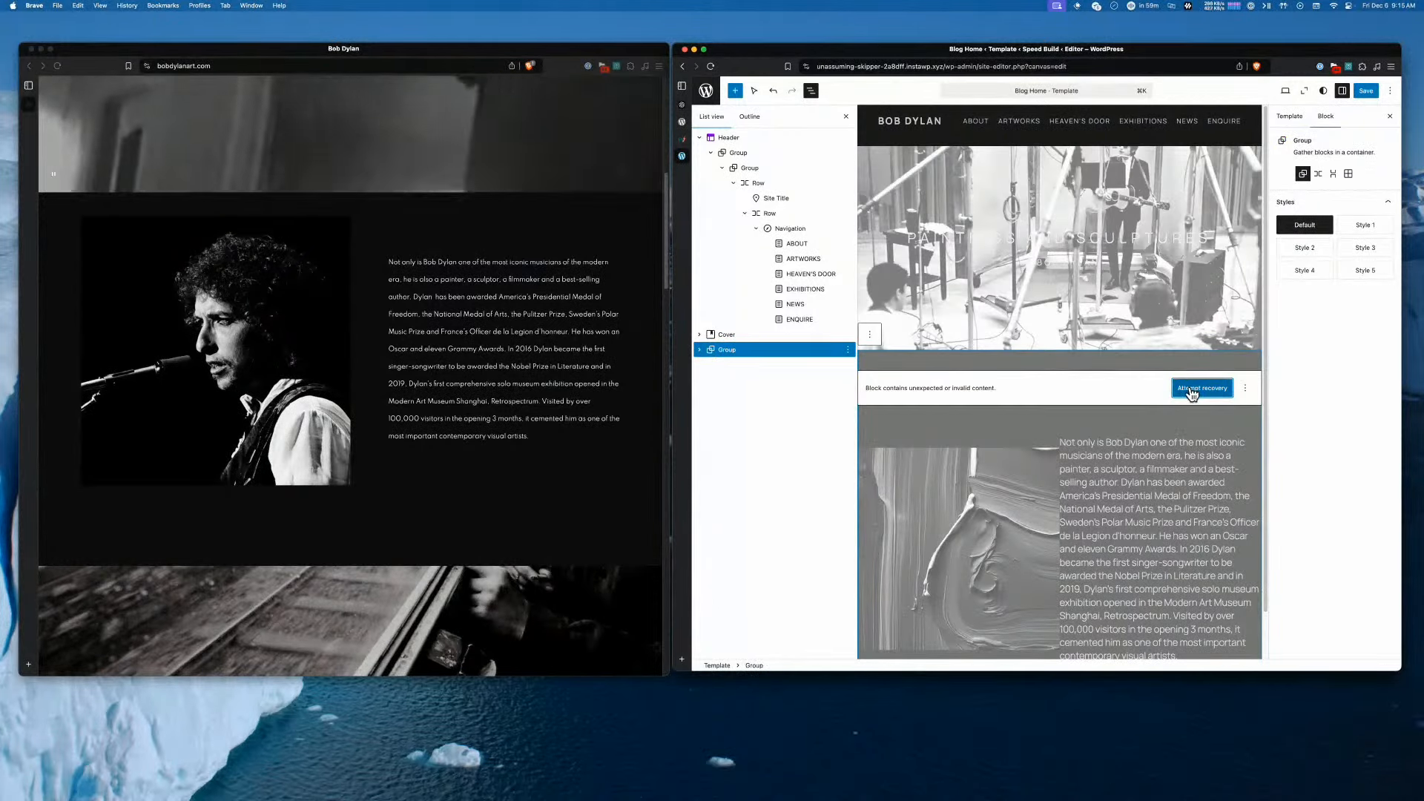
click(1191, 389)
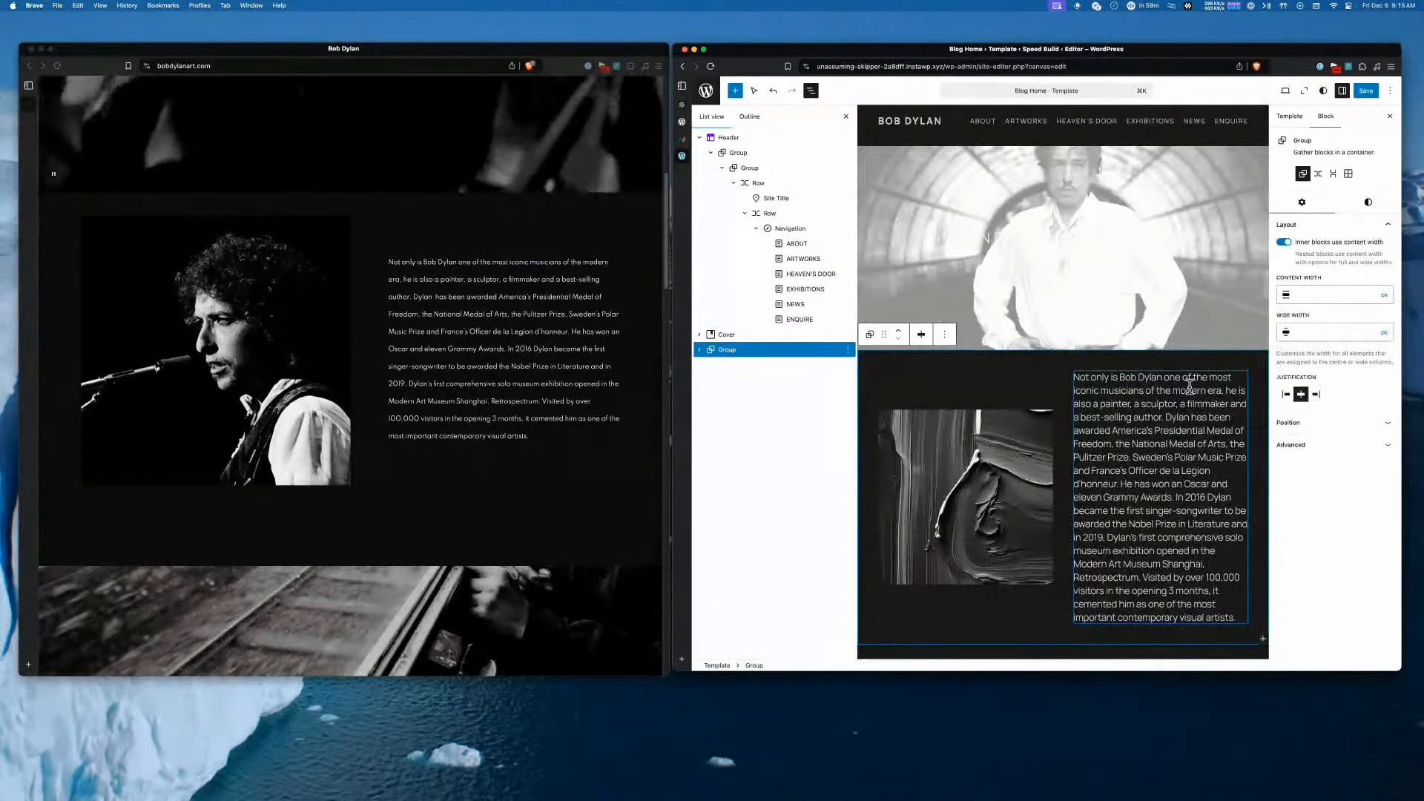
Replace the placeholder image in the pasted columns with the black-and-white singer-at-microphone portrait from the Media Library
click(1029, 415)
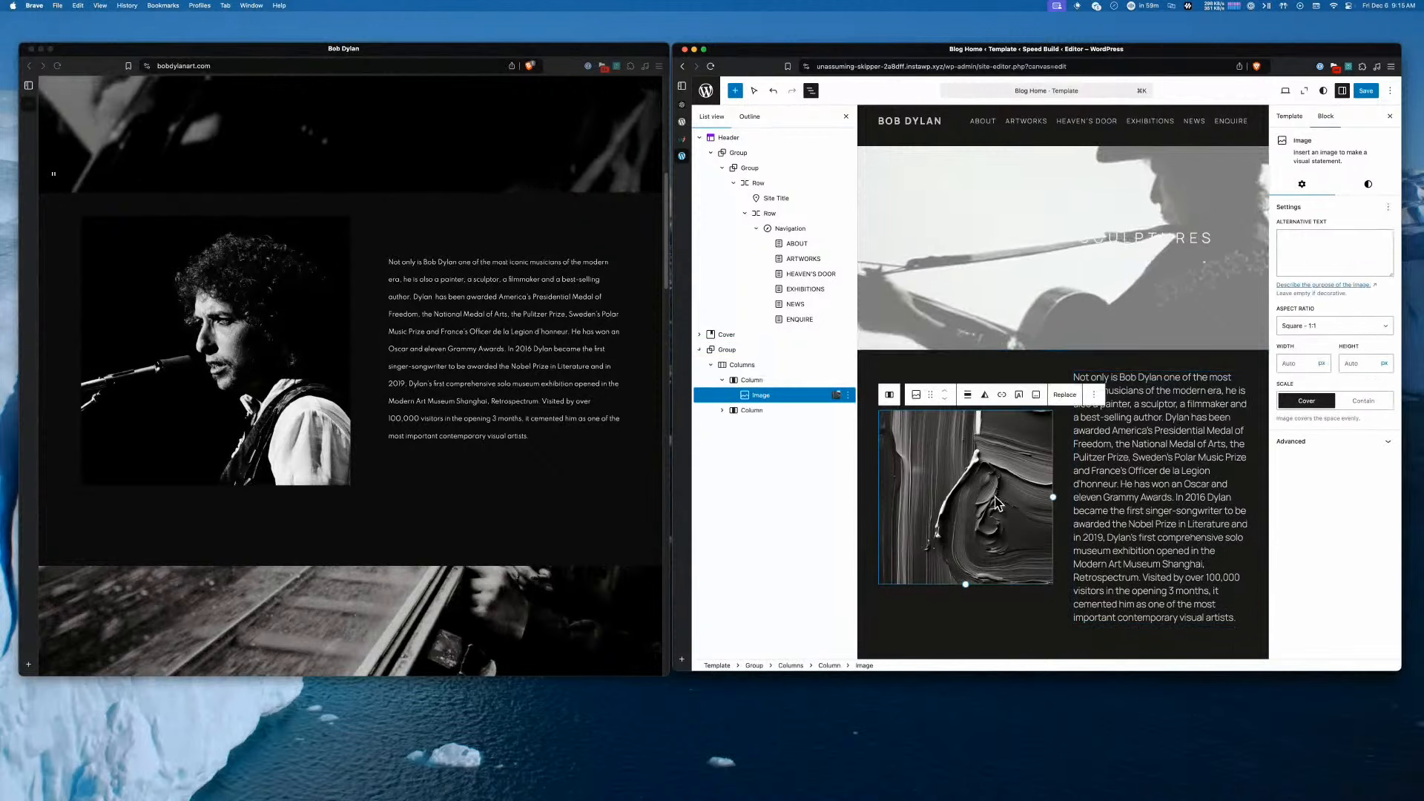
click(1085, 397)
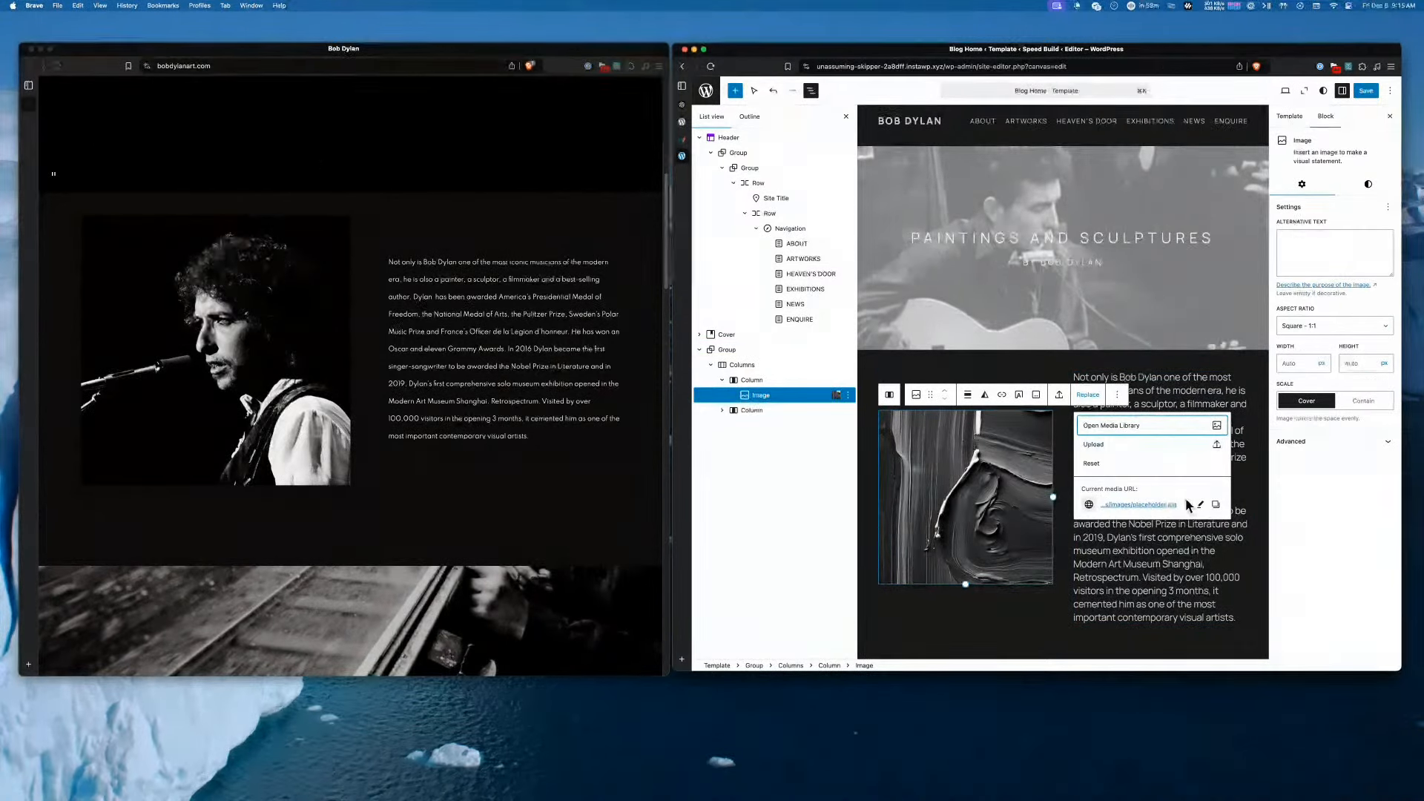
click(1137, 438)
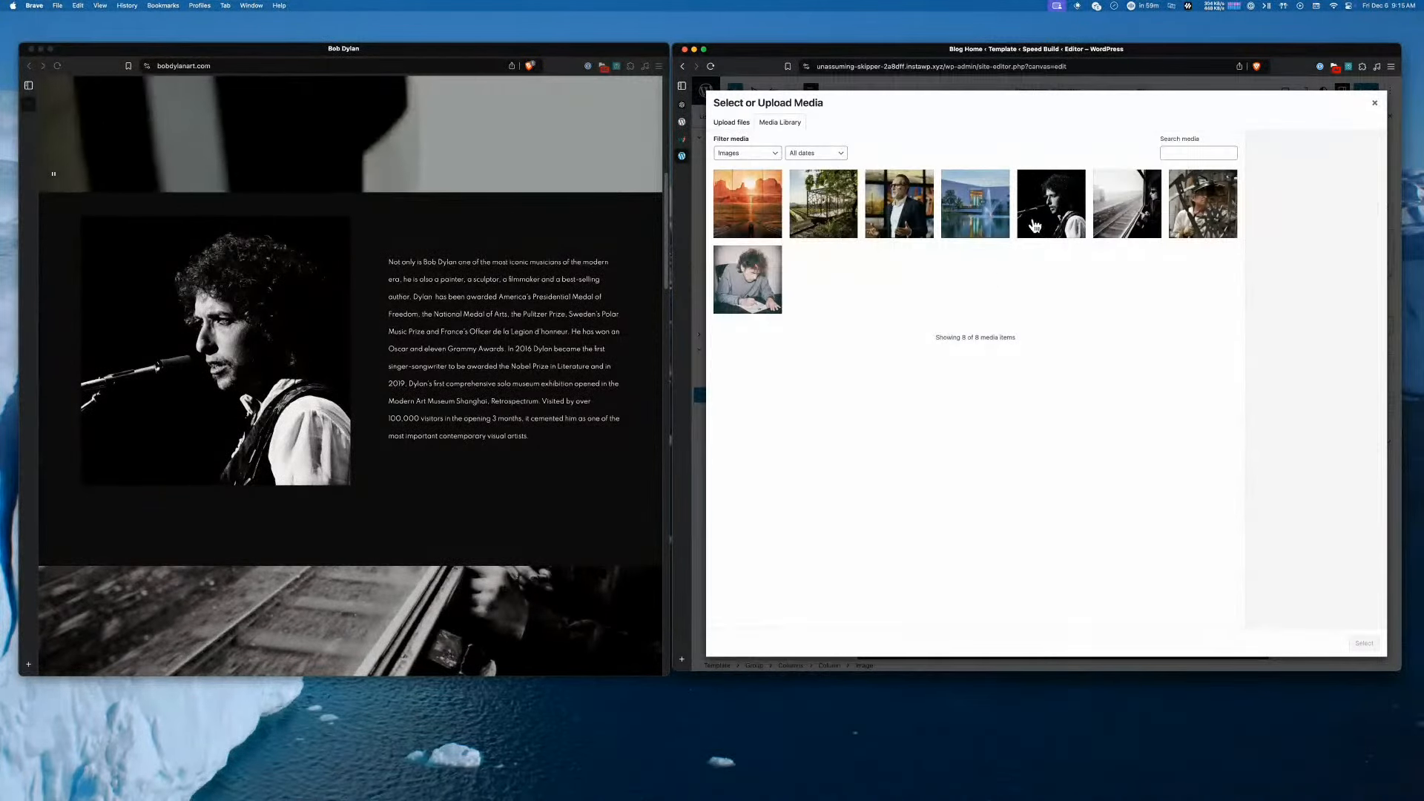
click(1046, 219)
click(1363, 644)
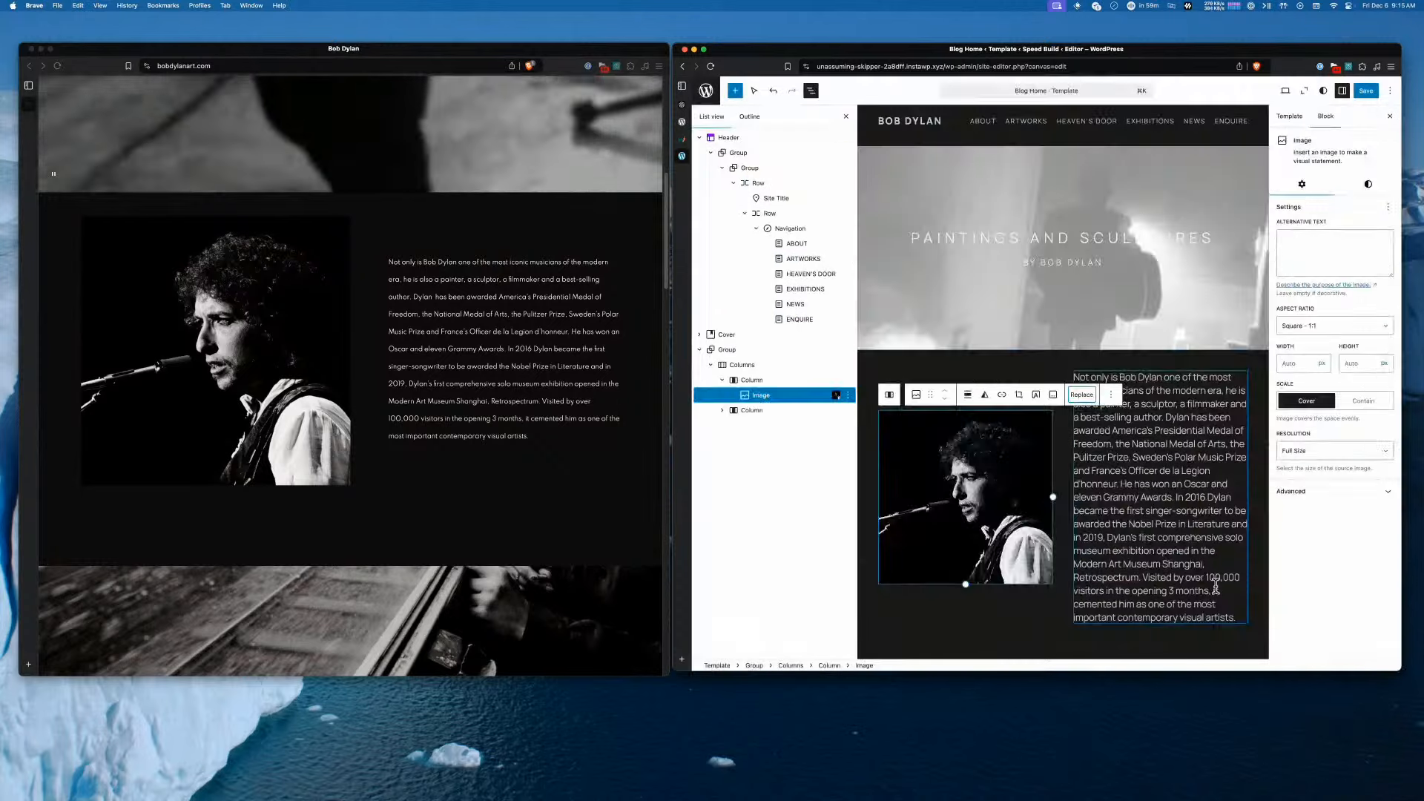
Set the biography paragraph beside the portrait to size S with a line height of 2
click(1135, 475)
key(super+a)
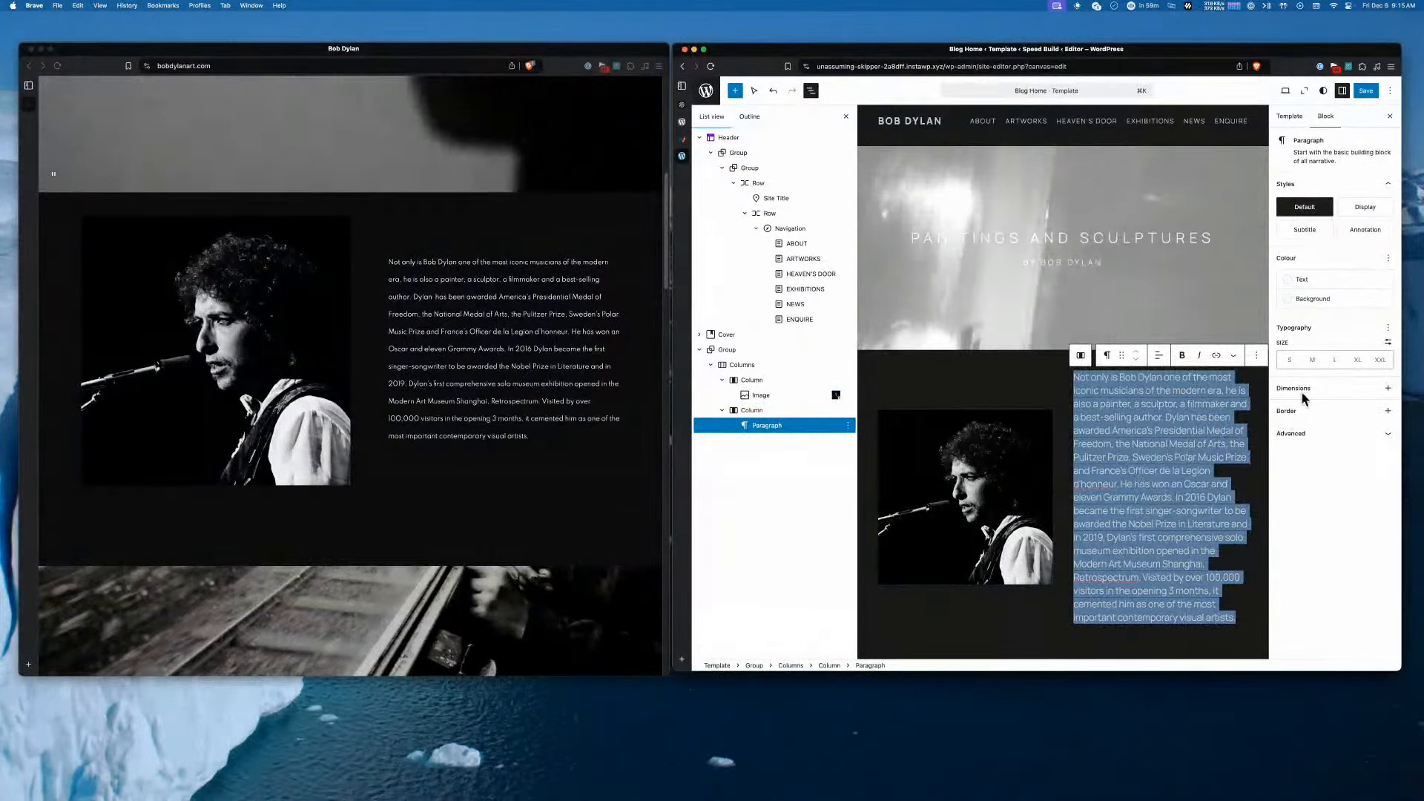
click(1292, 361)
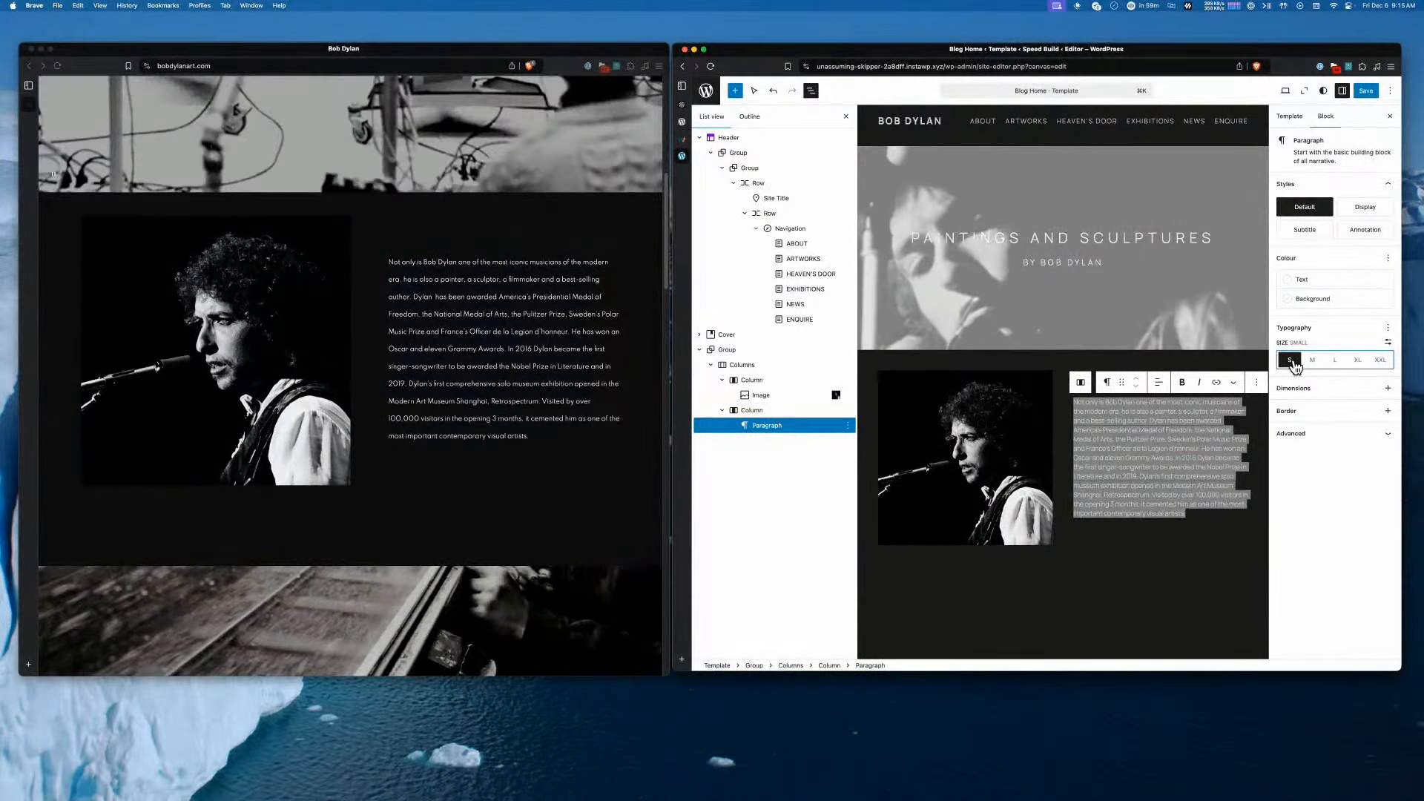
click(1388, 327)
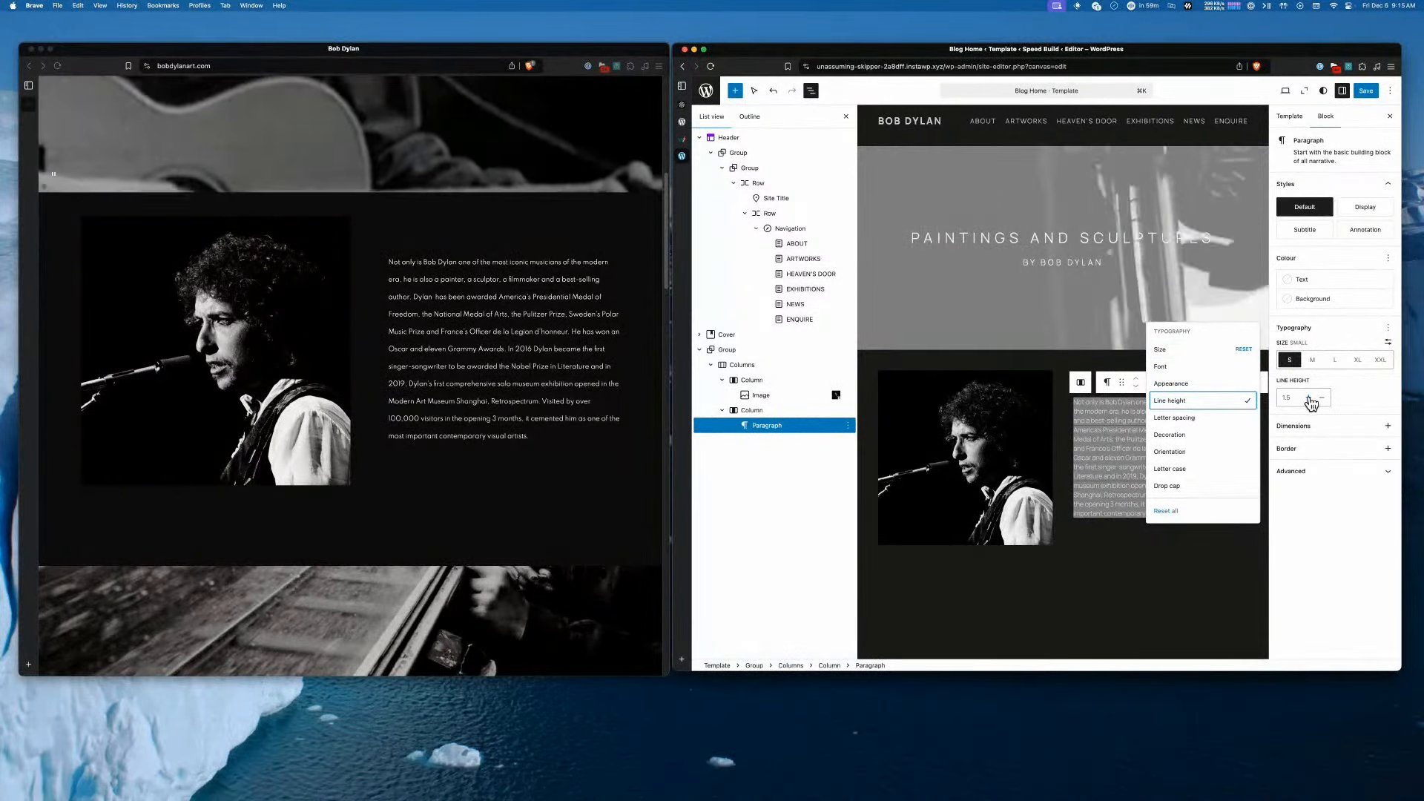
click(1309, 398)
click(1309, 398)
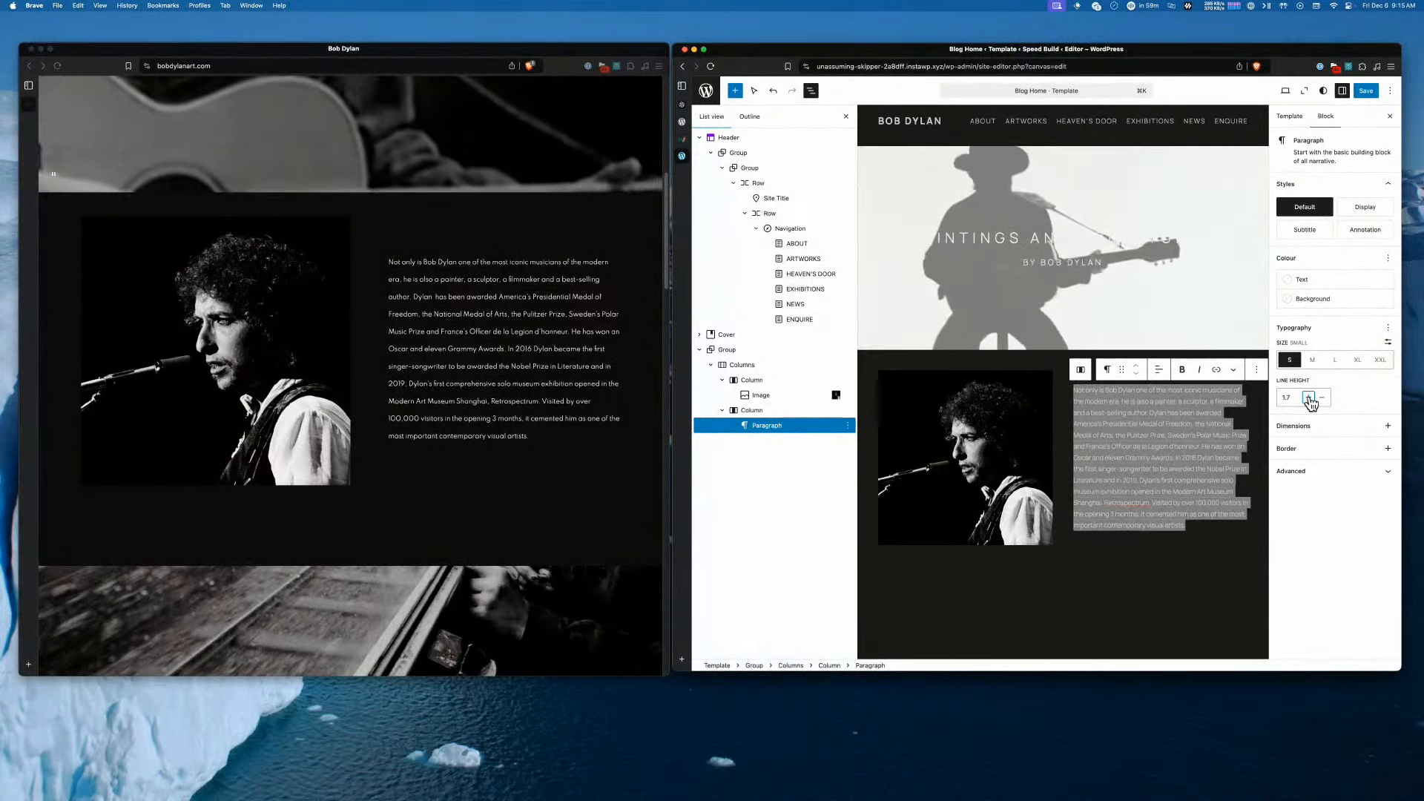
click(1309, 398)
click(1309, 398)
click(1309, 398)
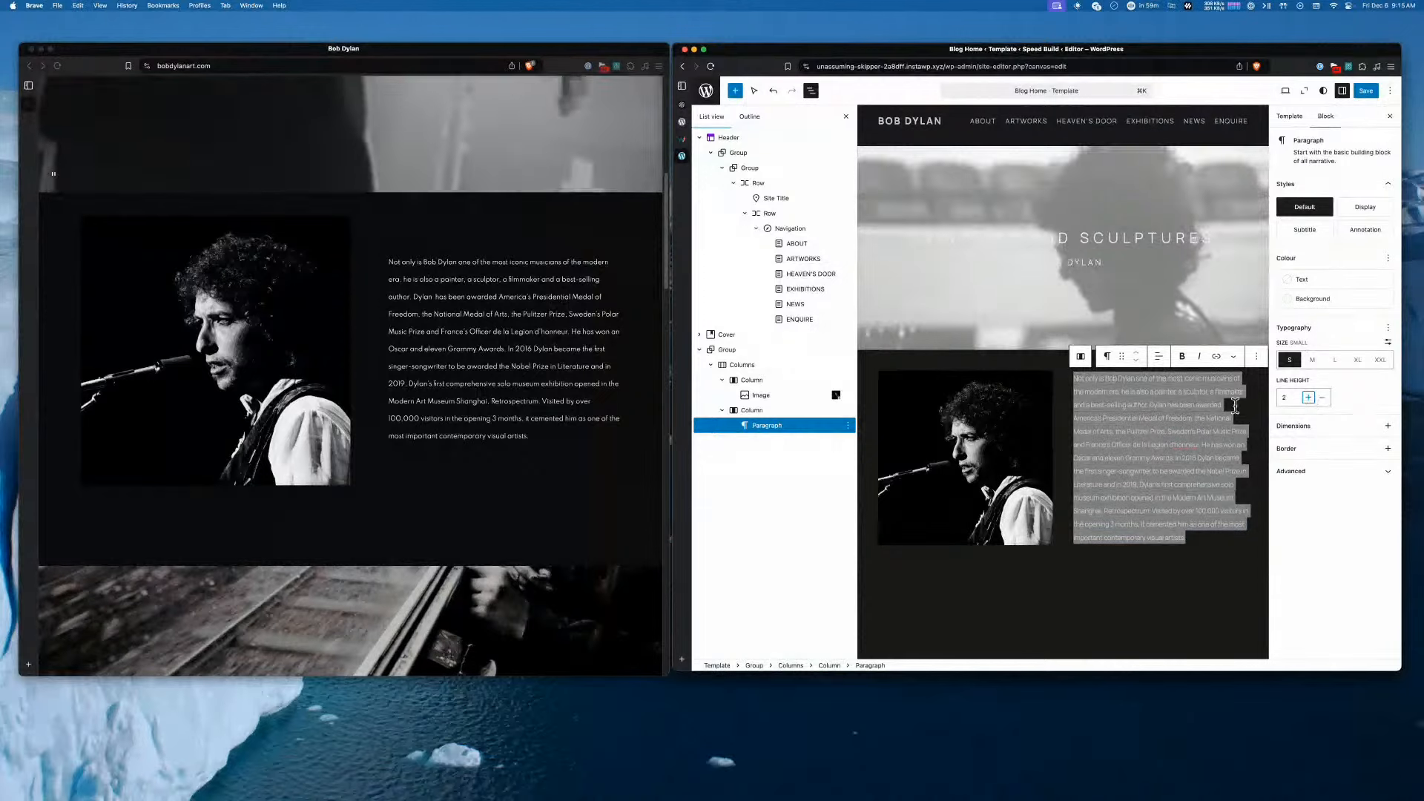
drag(1187, 538, 1205, 415)
click(1208, 422)
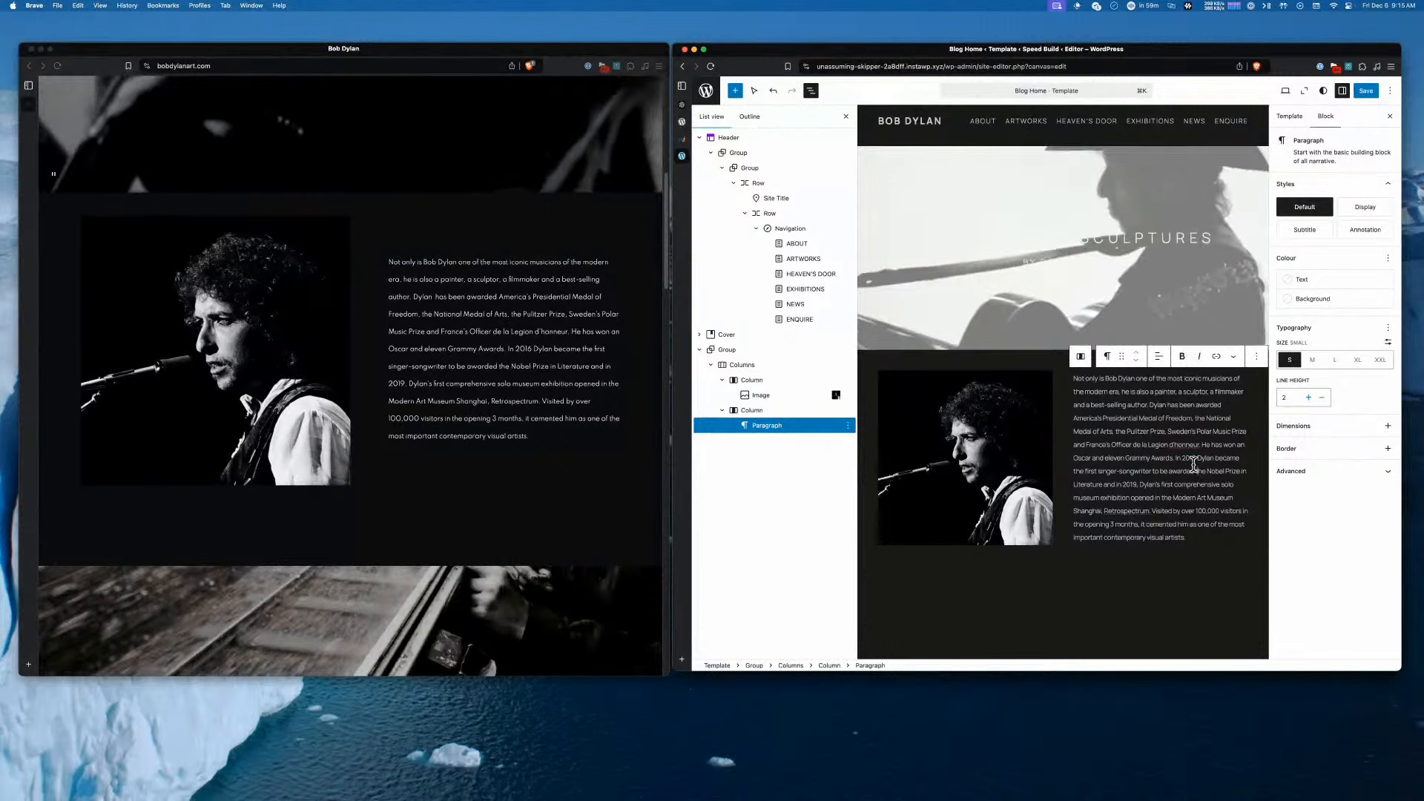
click(628, 385)
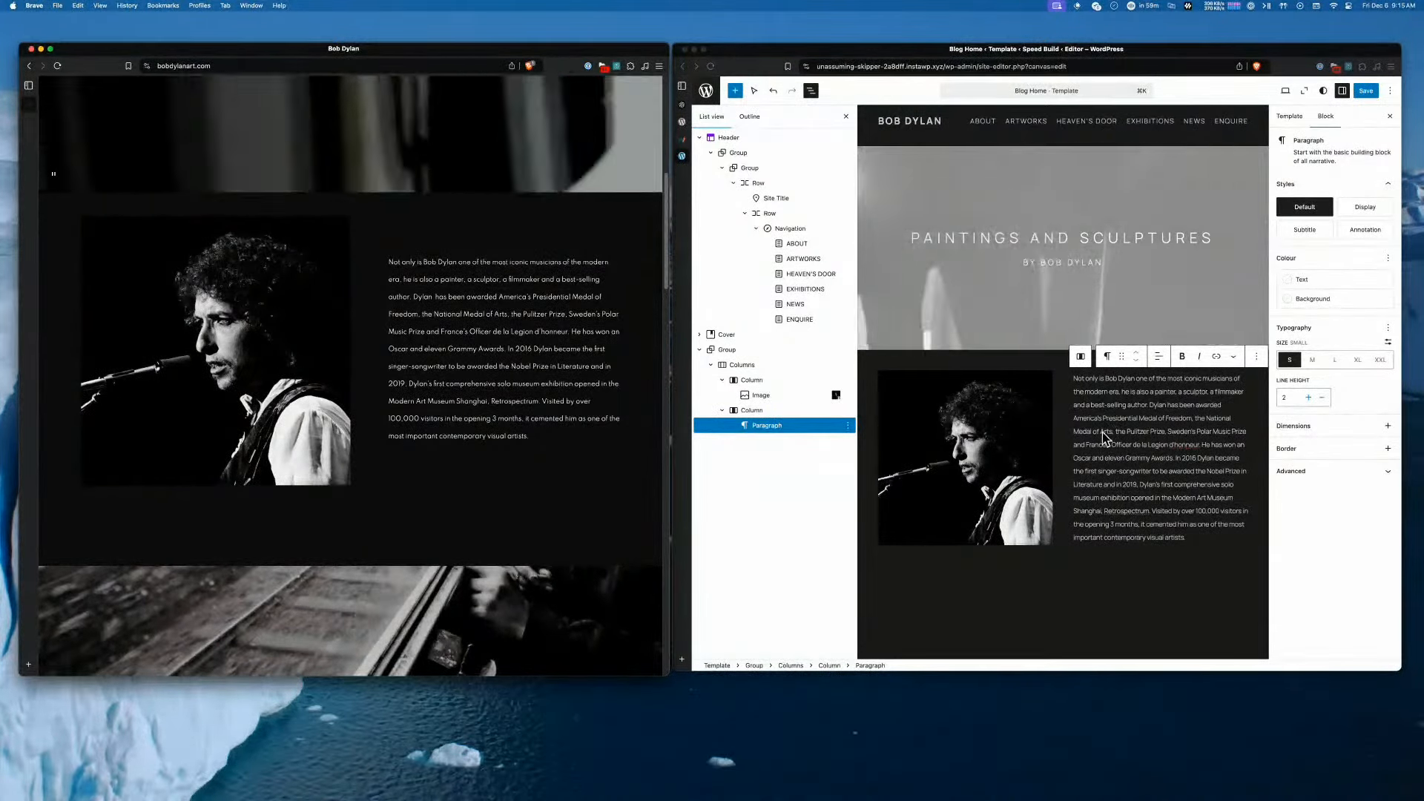
Examine the reference site's train-window photo section with its overlaid quote and bring up block insertion for the template
scroll(545, 359, down, 8)
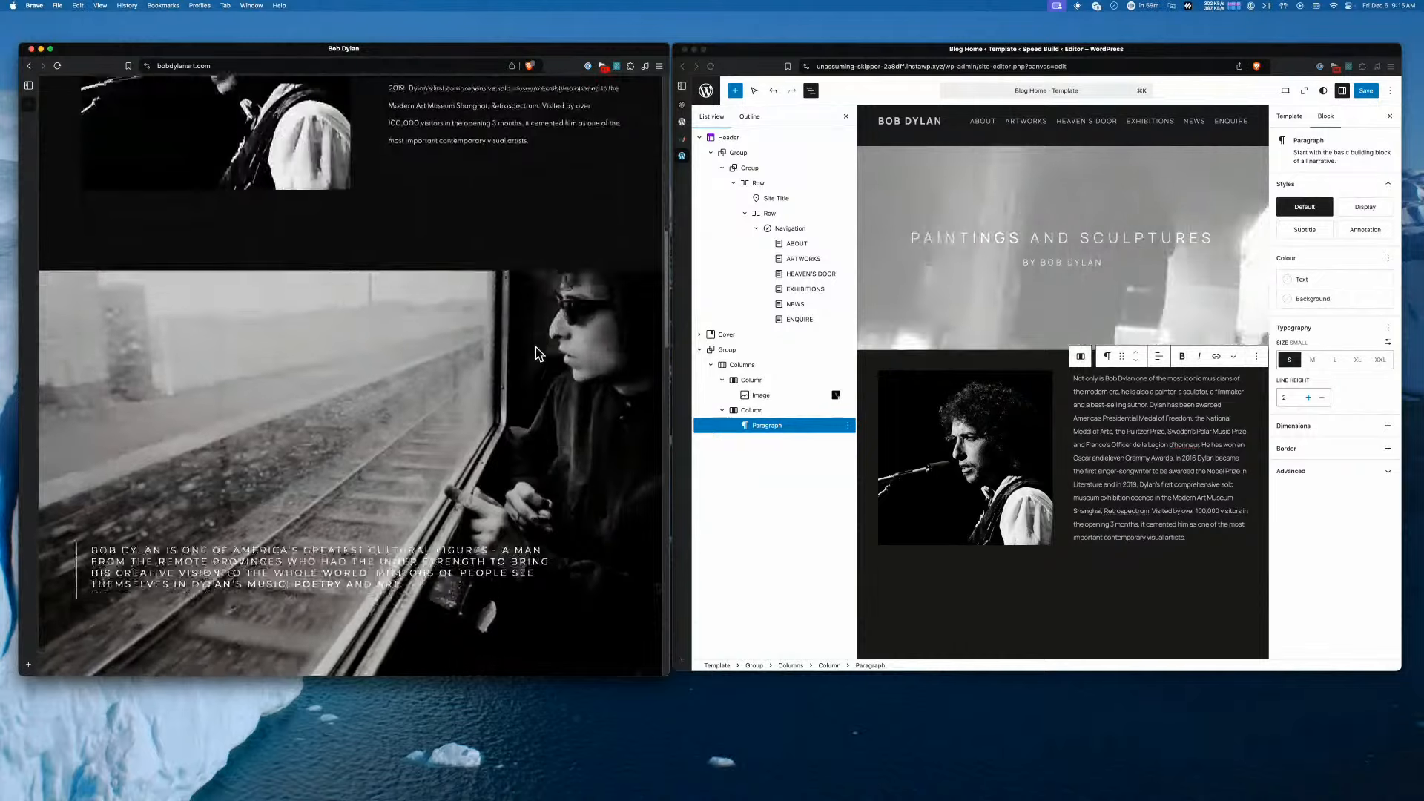
scroll(537, 352, up, 4)
scroll(553, 359, down, 4)
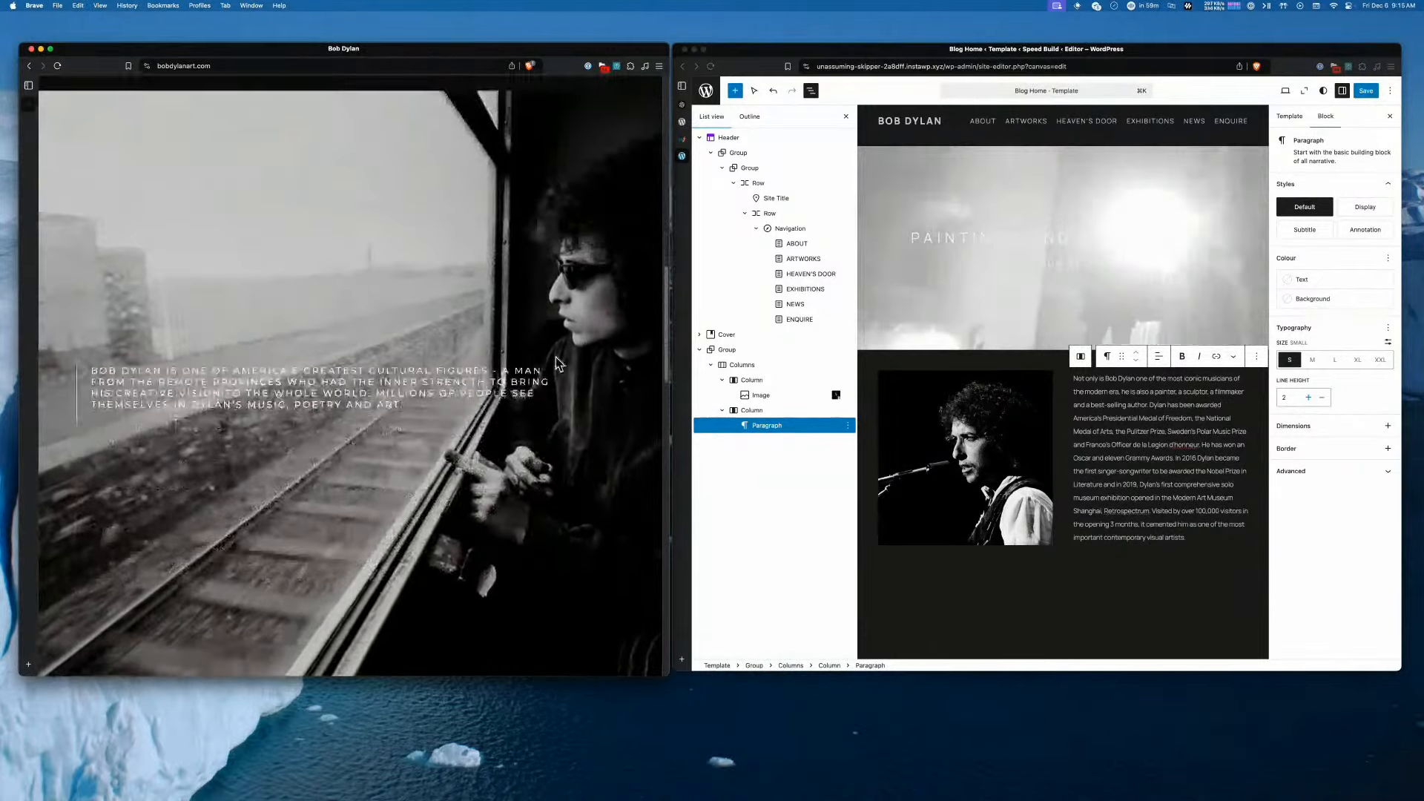
click(1008, 574)
click(1053, 569)
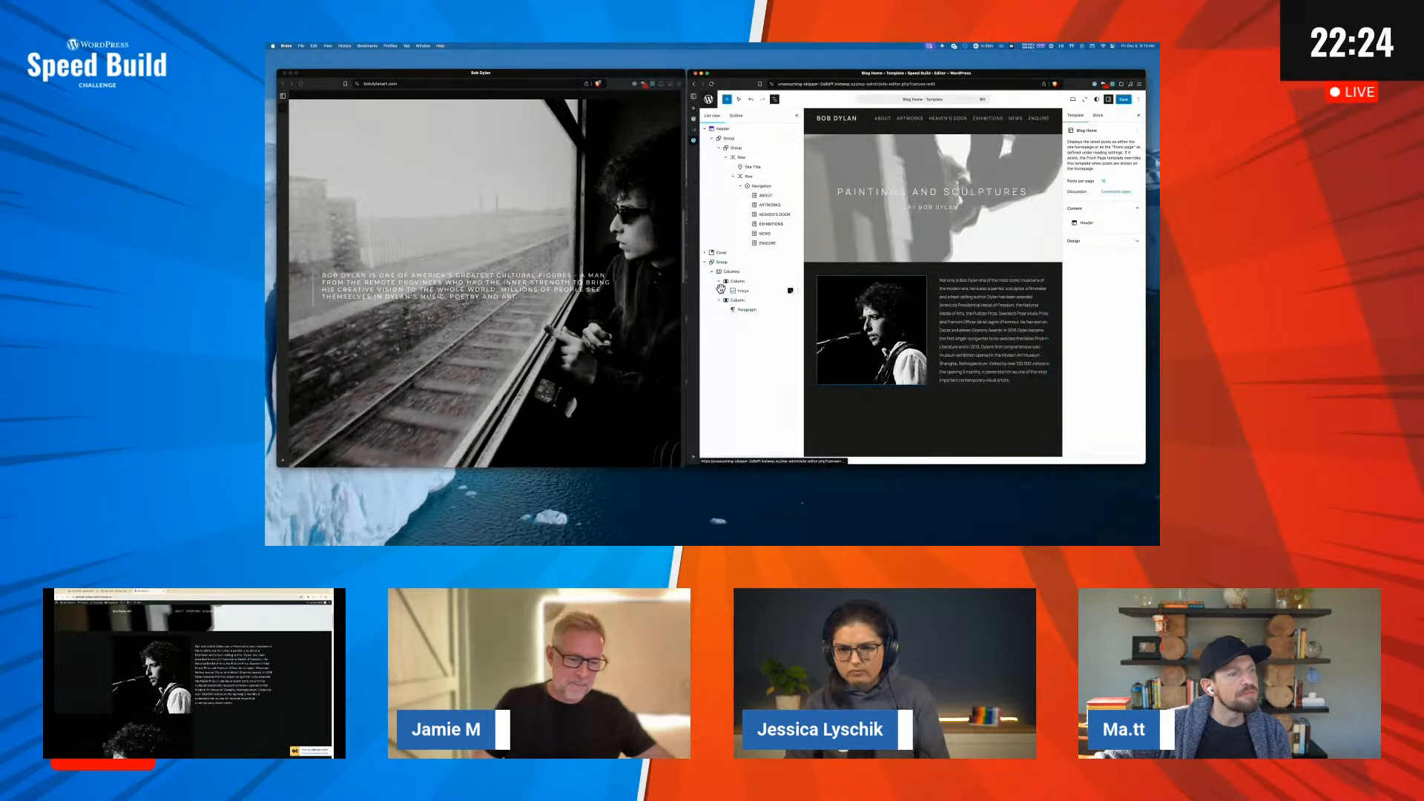
click(725, 129)
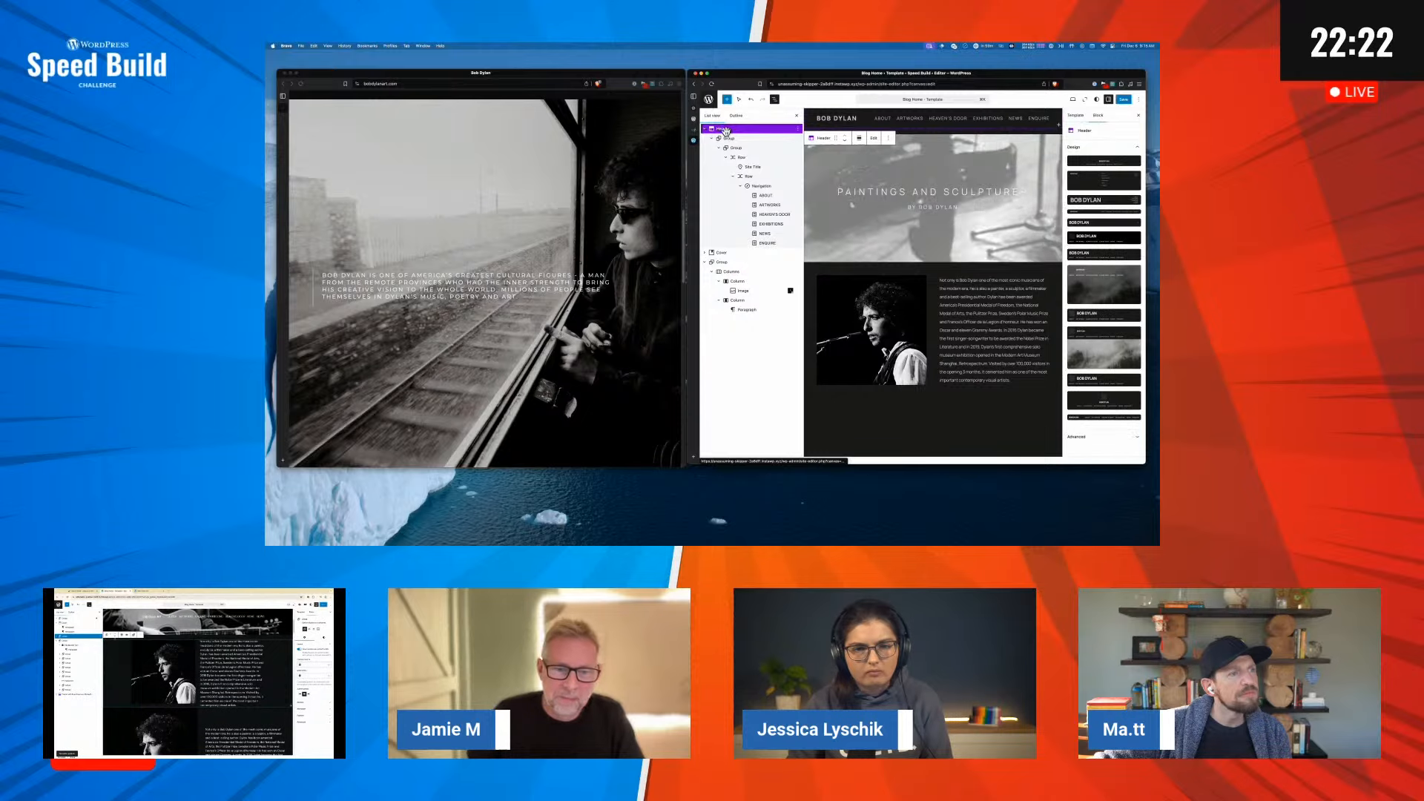
click(727, 100)
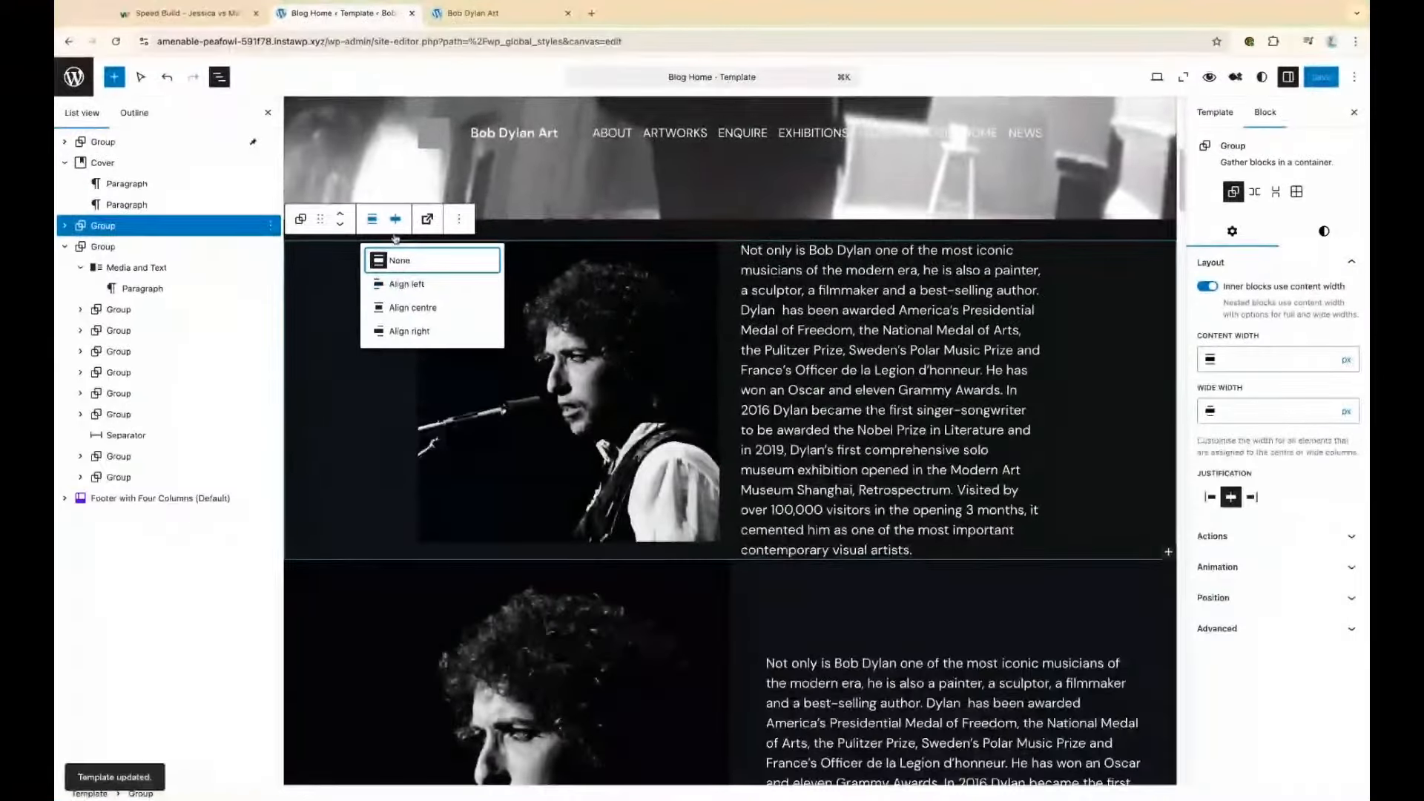
In the Bob Dylan Art site's editor, set the portrait-and-biography Columns block to wide width and save the template
click(397, 286)
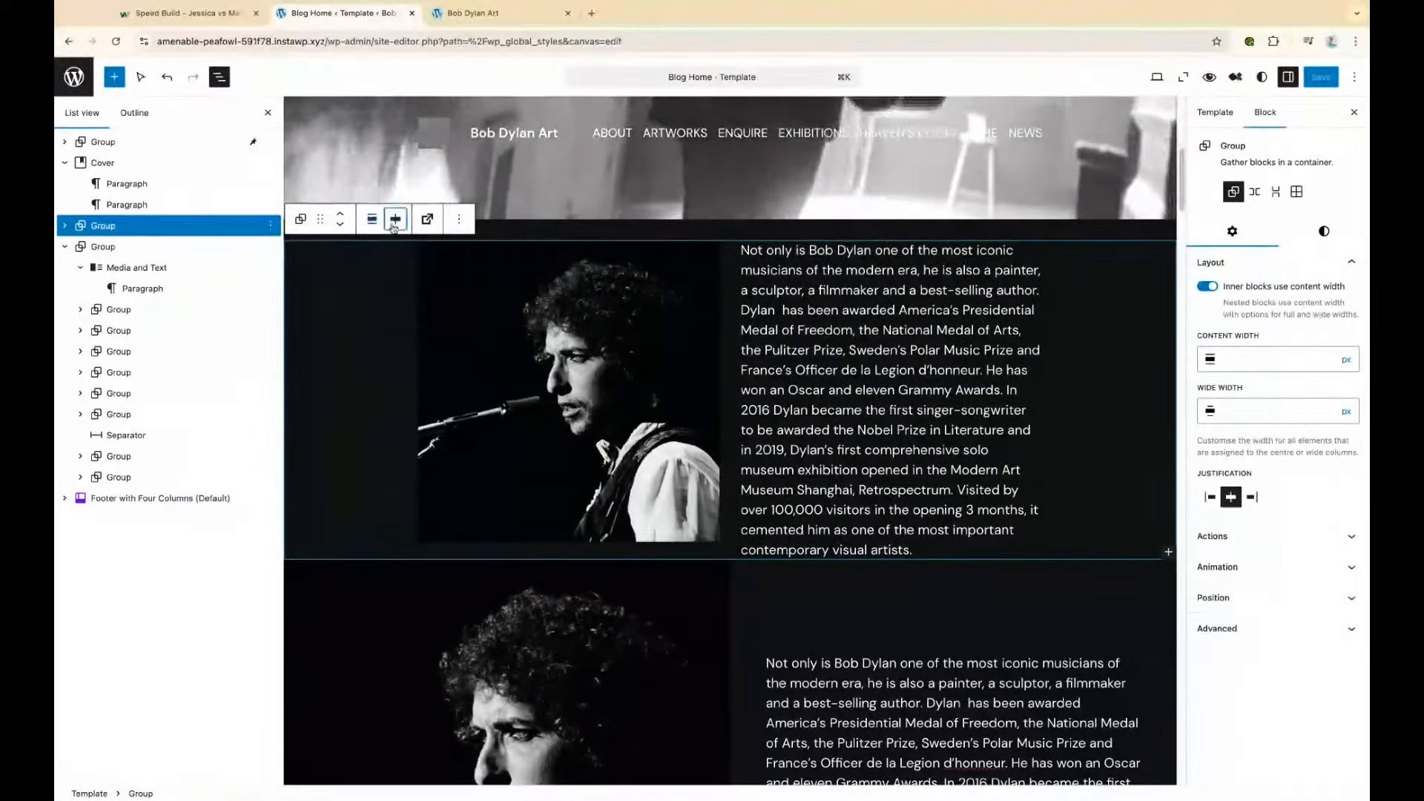
click(395, 219)
click(435, 279)
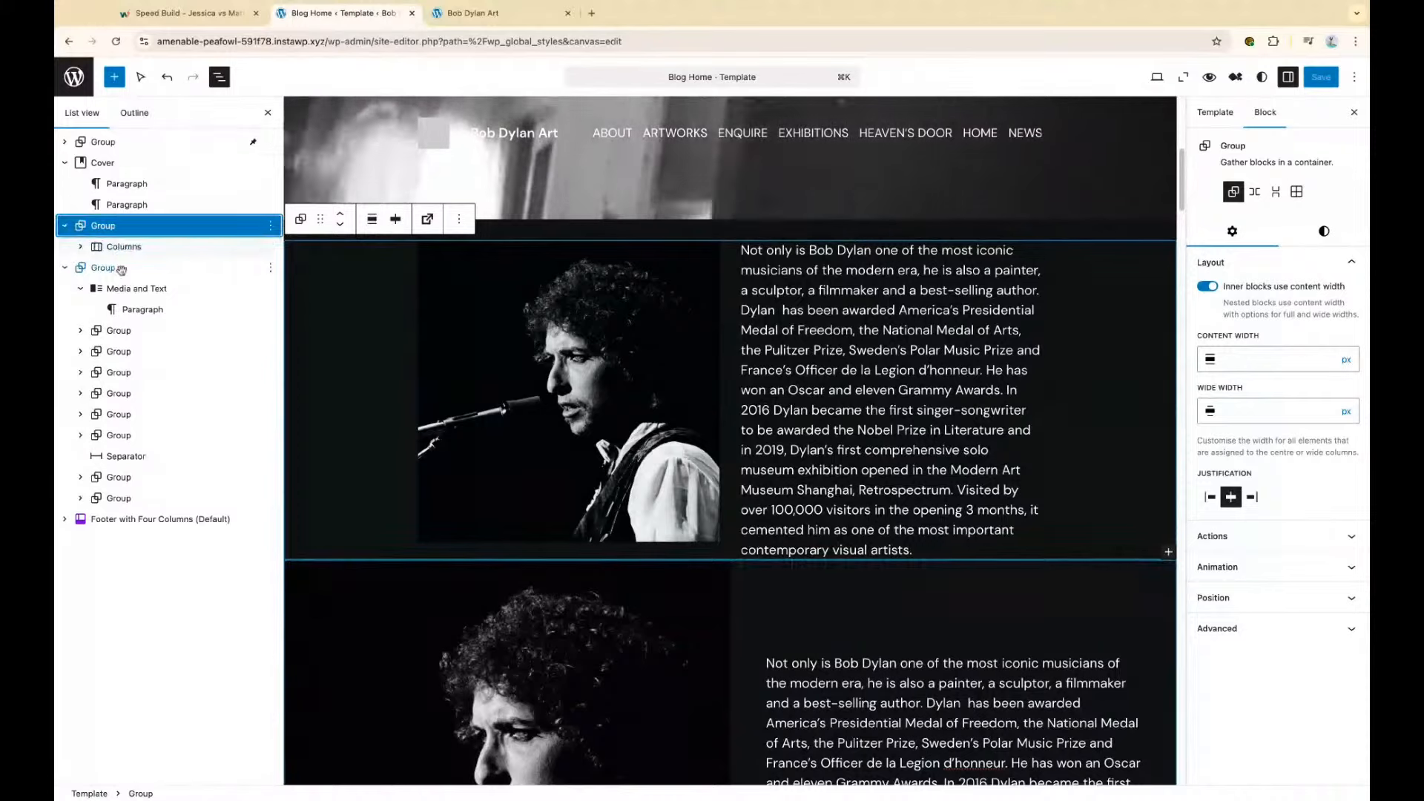
click(510, 240)
click(542, 219)
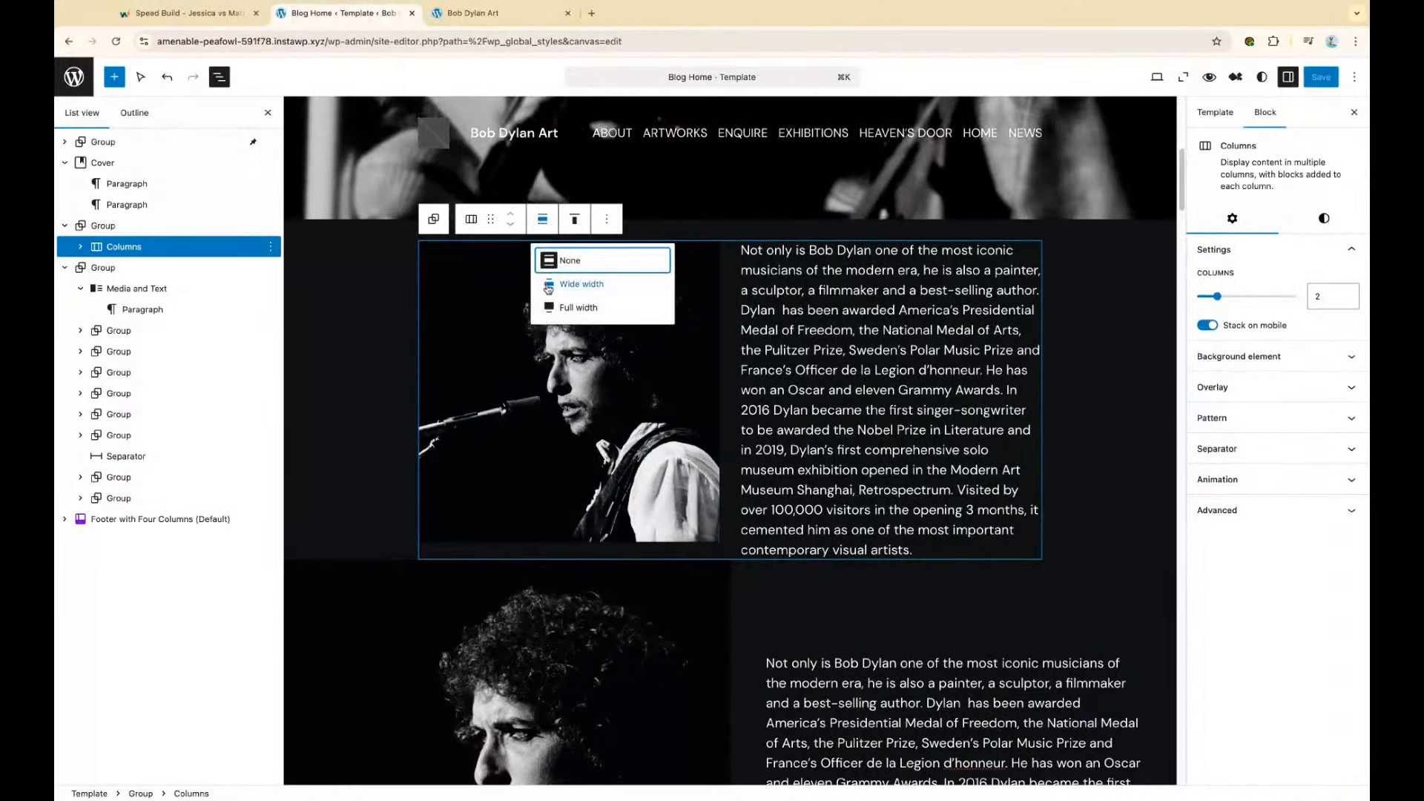
click(645, 280)
click(1313, 78)
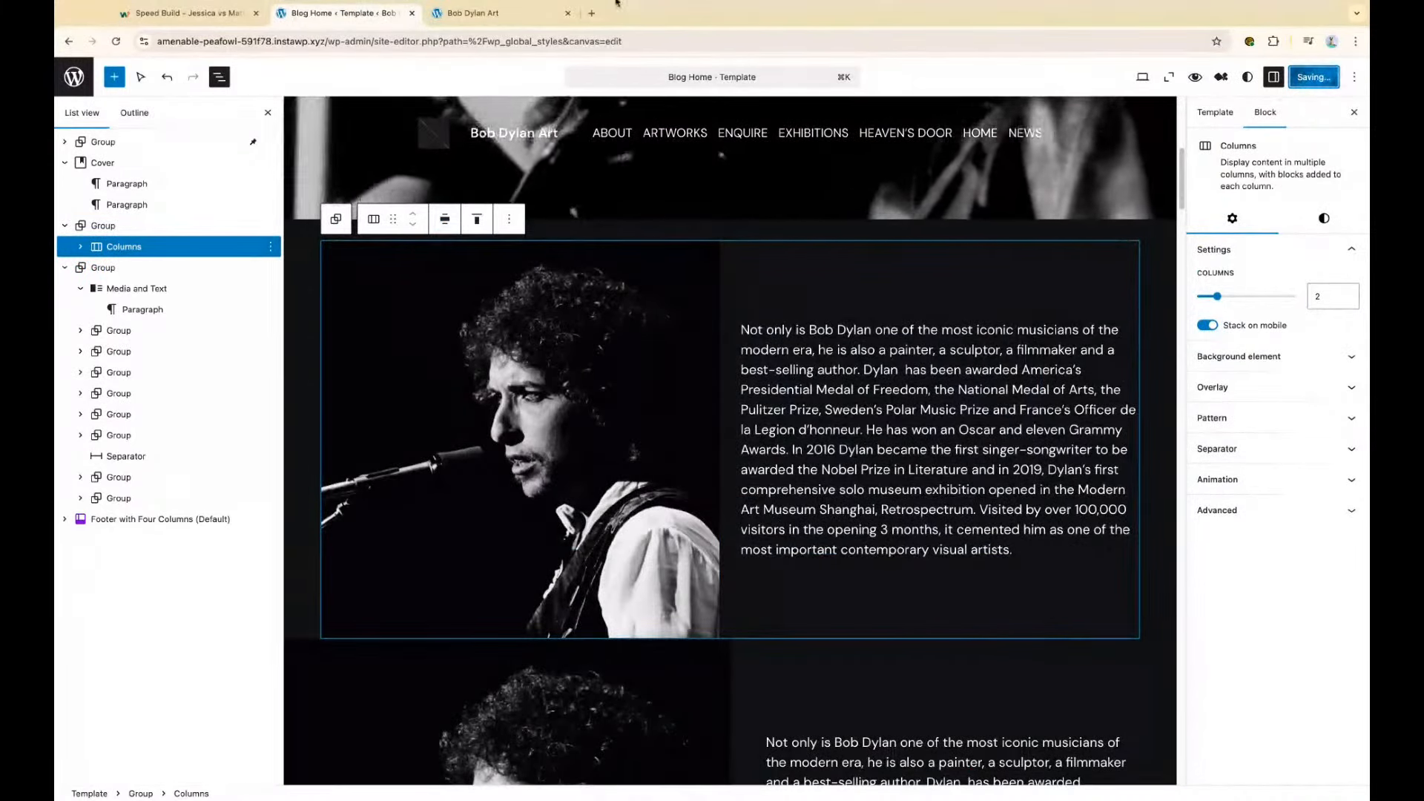
Reload the live Bob Dylan Art page to check the biography section's width, and return to the template editor
click(502, 15)
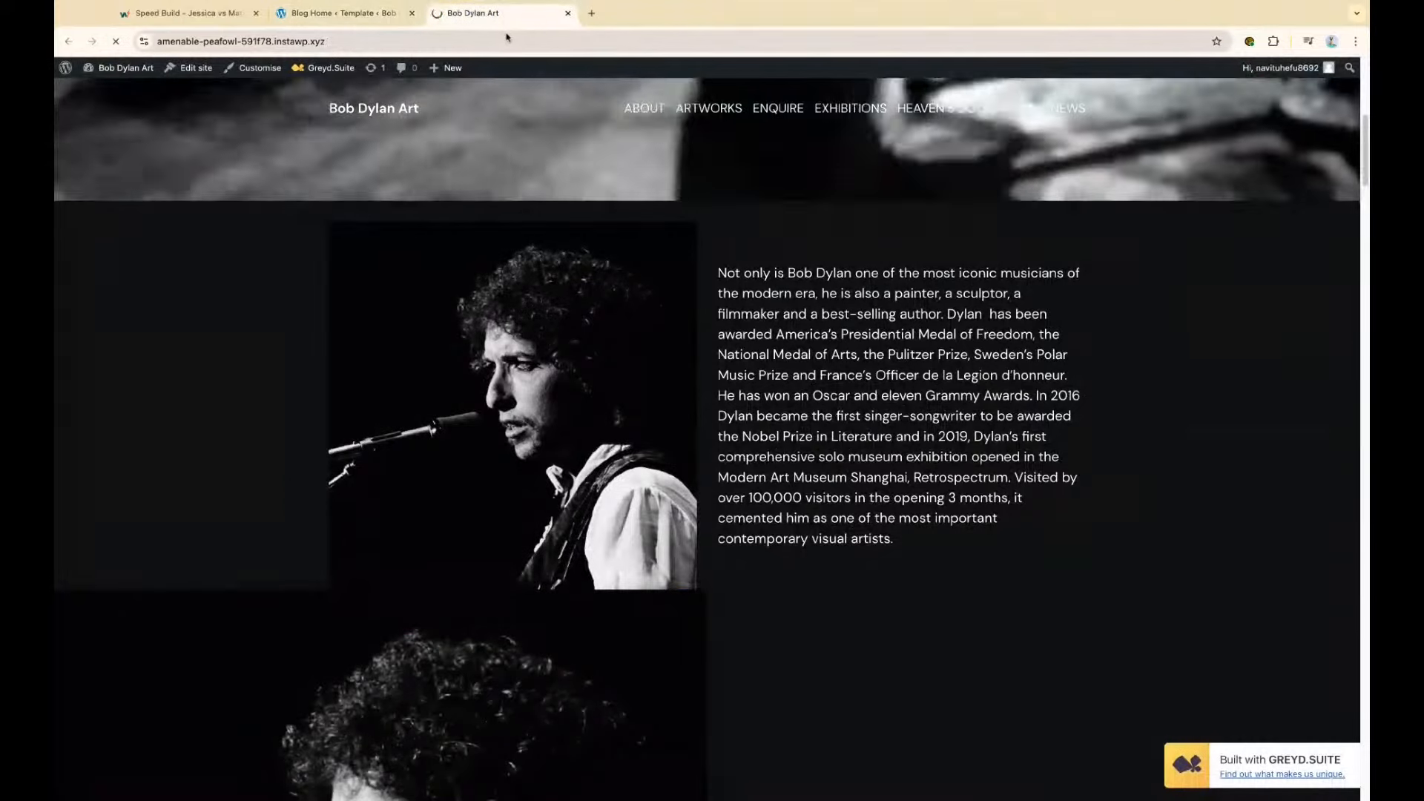
key(super+r)
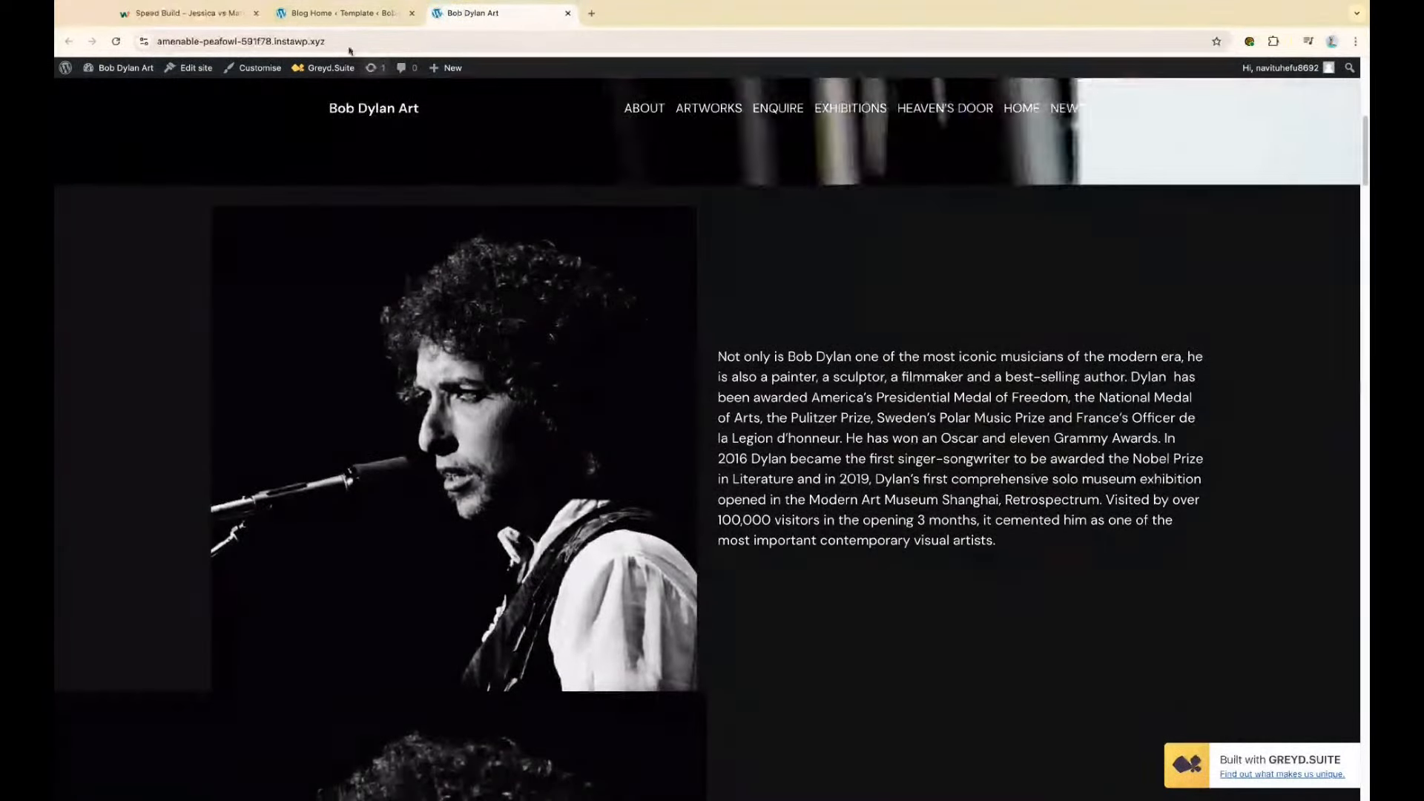
click(327, 13)
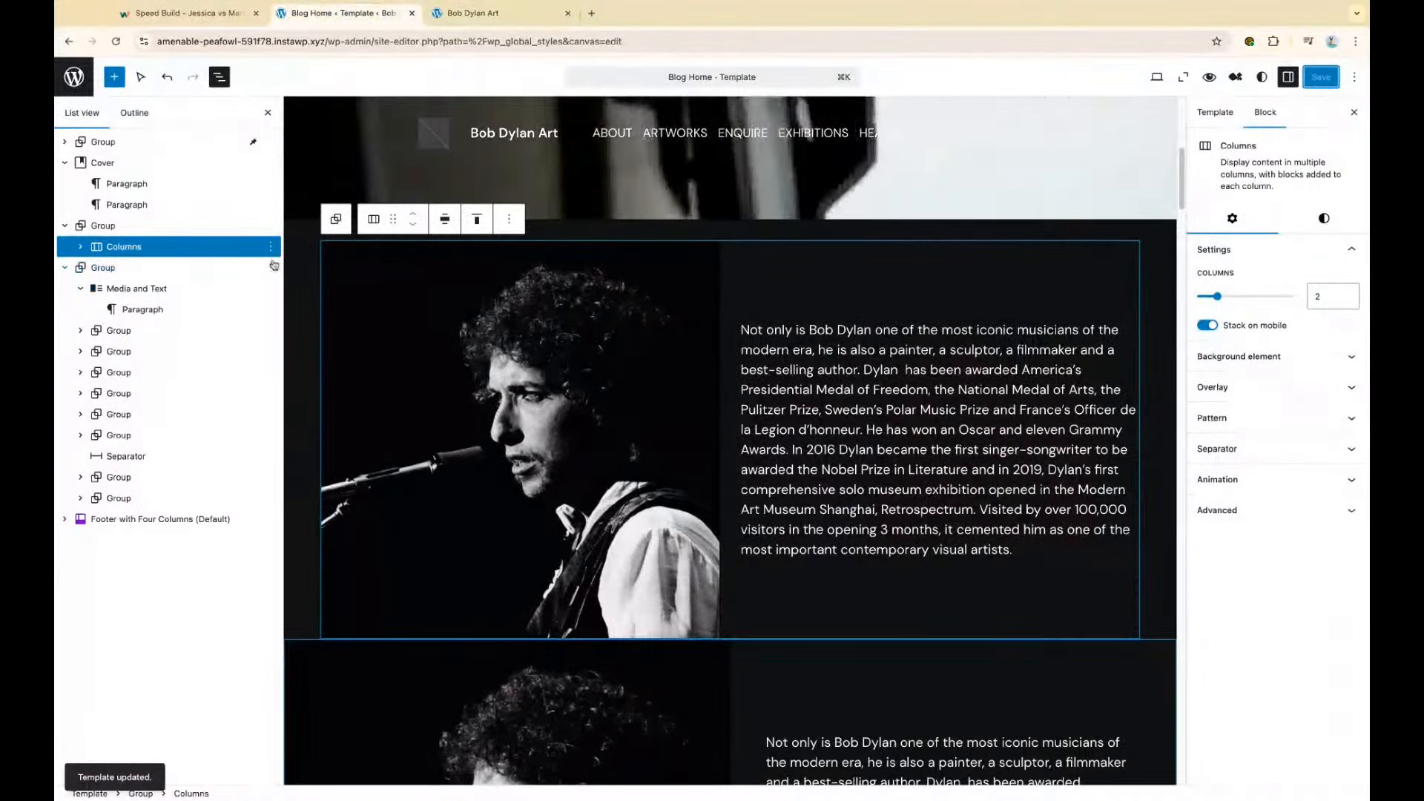
Delete the duplicate Media and Text block below the biography section and collapse the Group that contained it
click(270, 289)
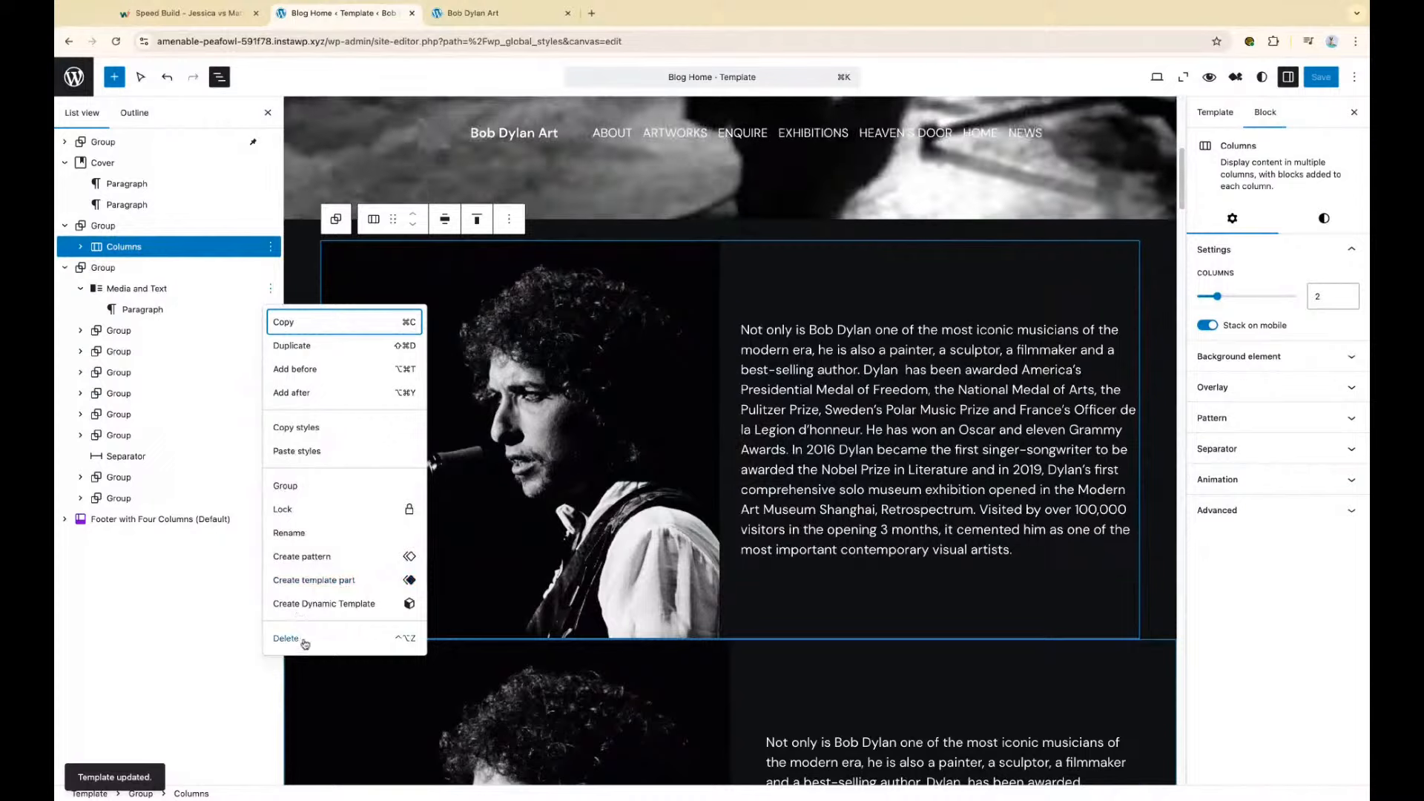
click(286, 639)
click(66, 227)
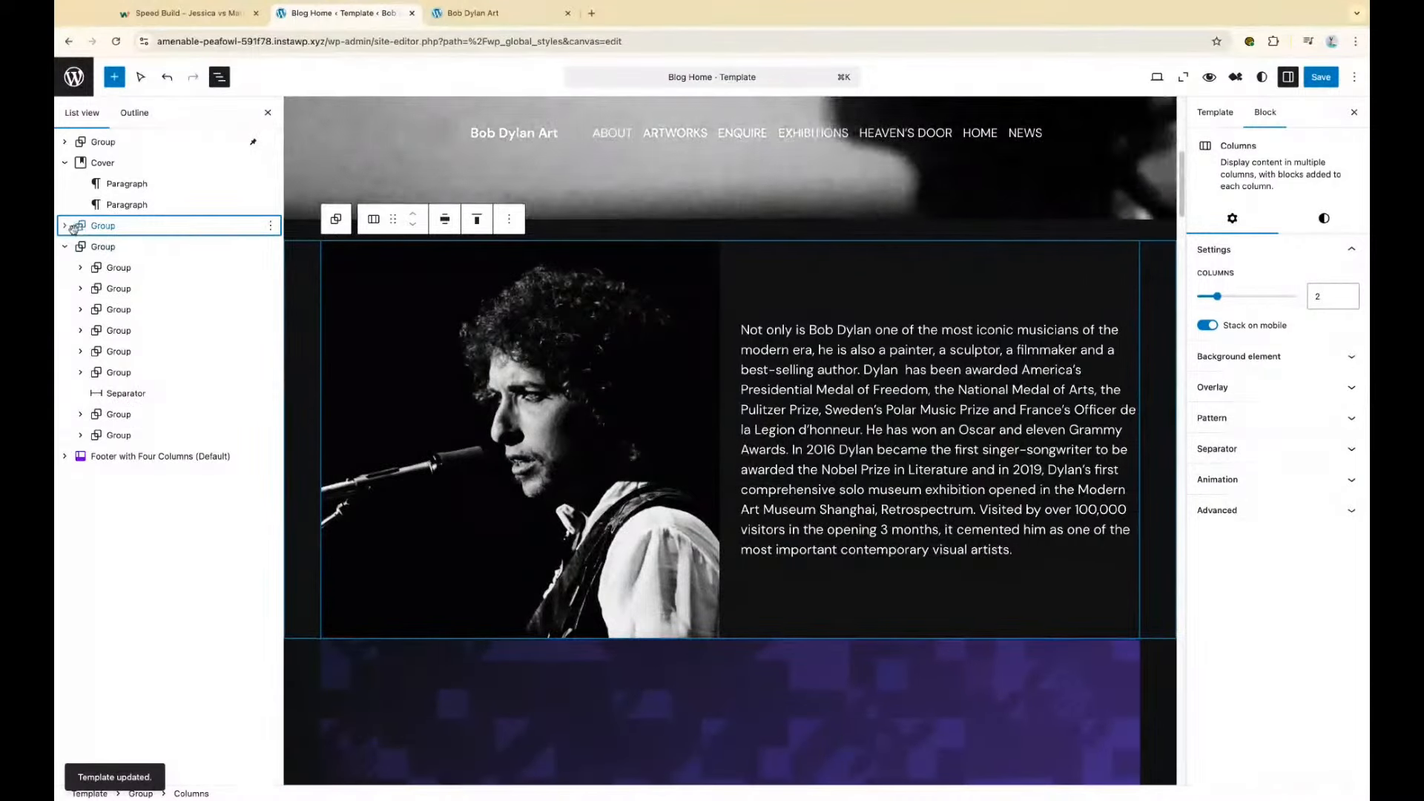
click(65, 248)
click(65, 226)
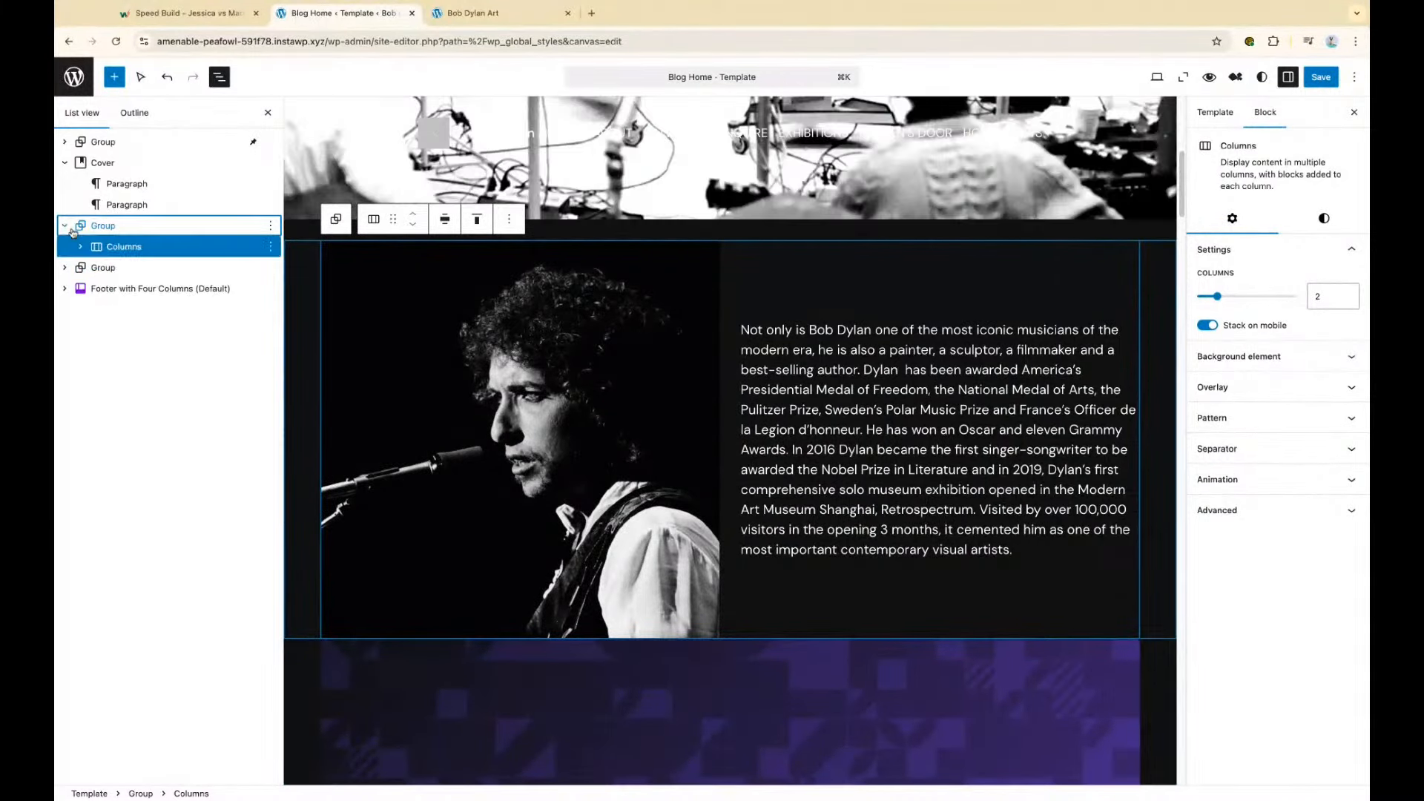
Add a block after the biography Group and enter "/image" to choose an image block
click(104, 227)
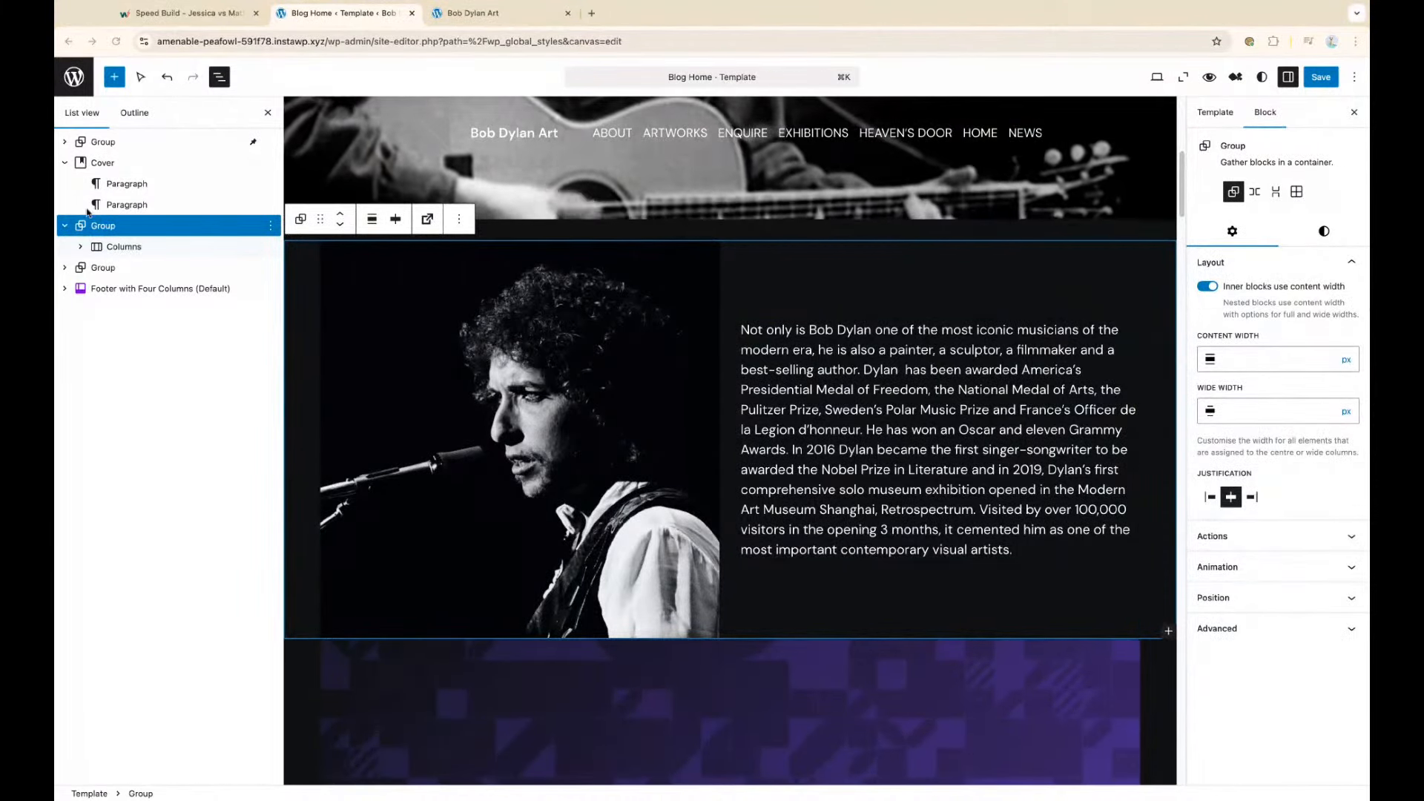
click(270, 226)
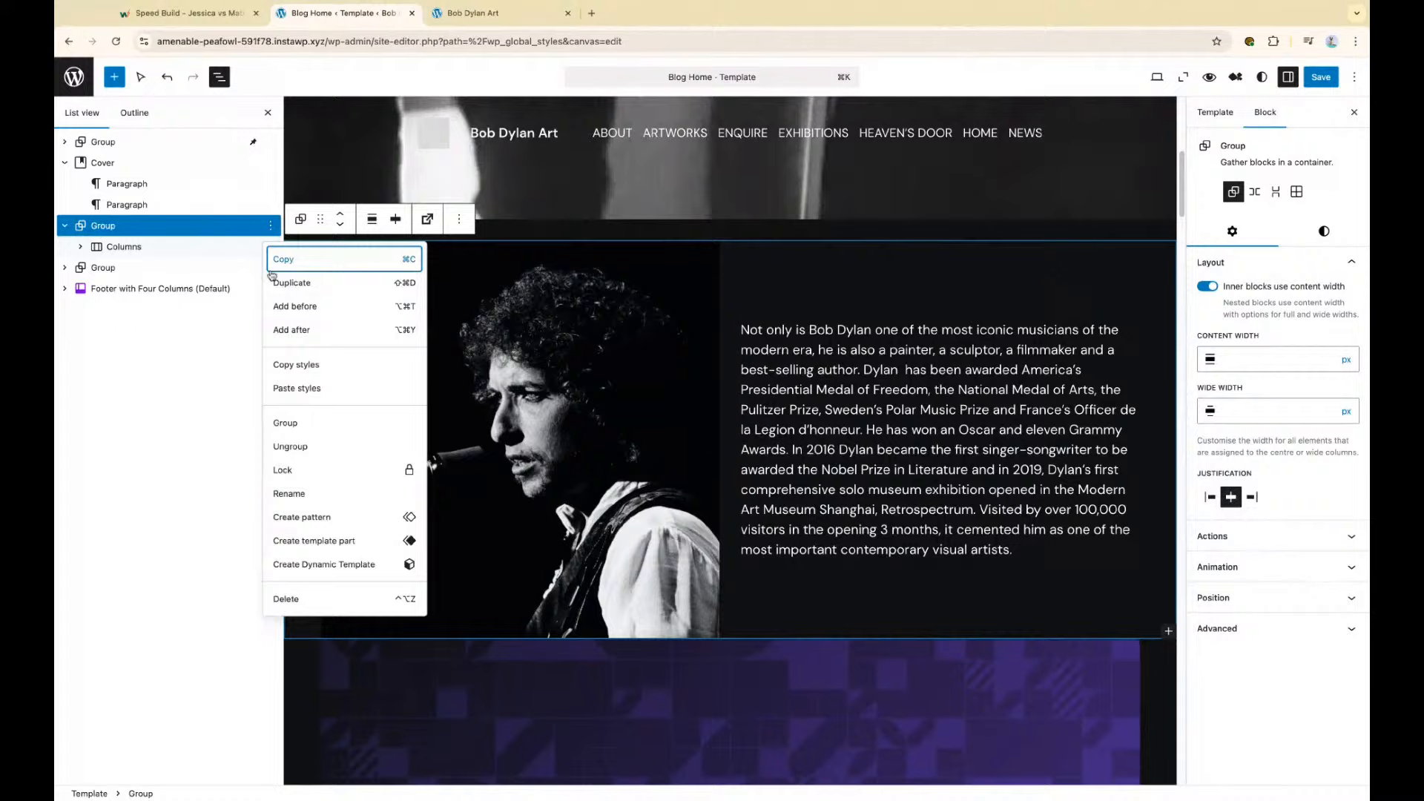
click(315, 331)
text(/image)
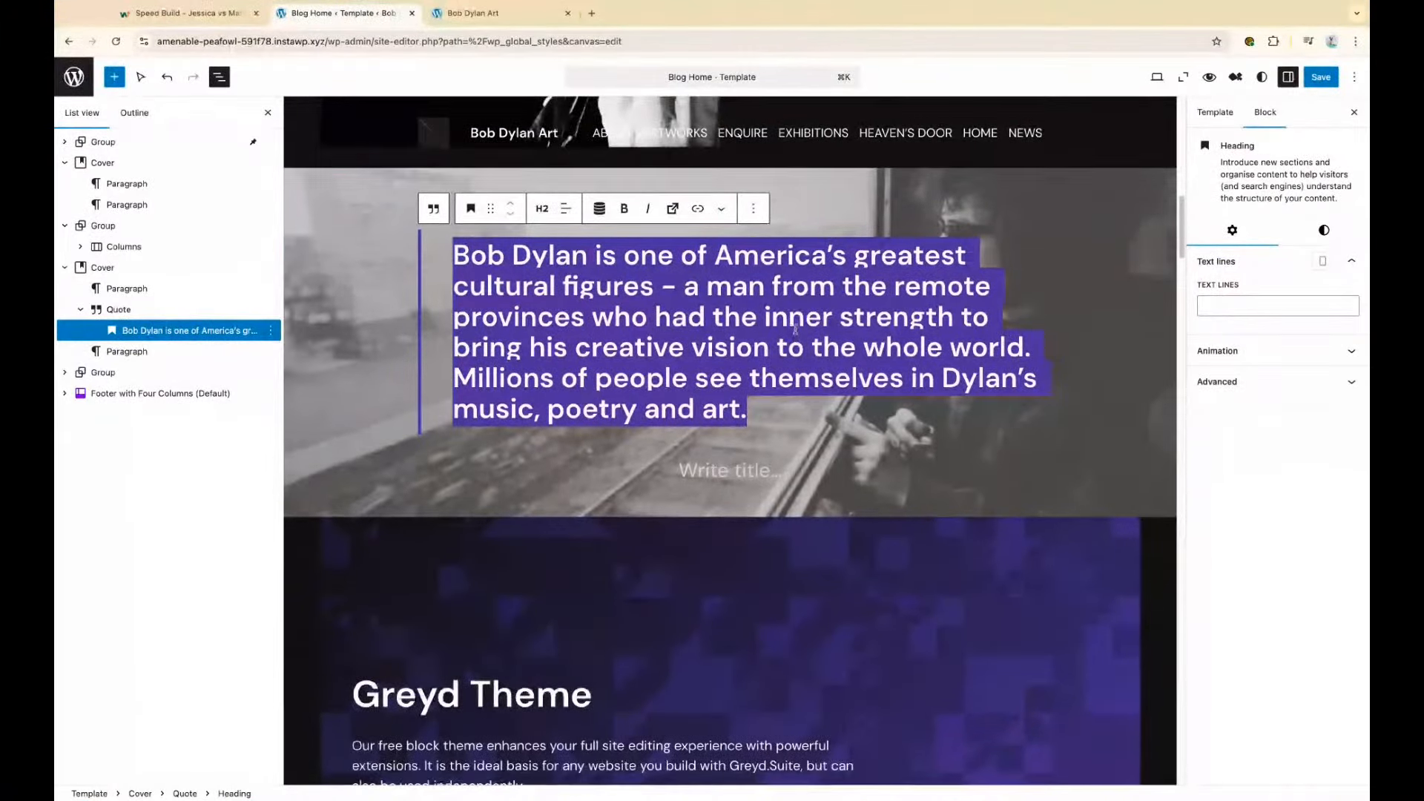
Delete the two empty title paragraphs above and below the quote in the train-window Cover block
scroll(796, 331, up, 1)
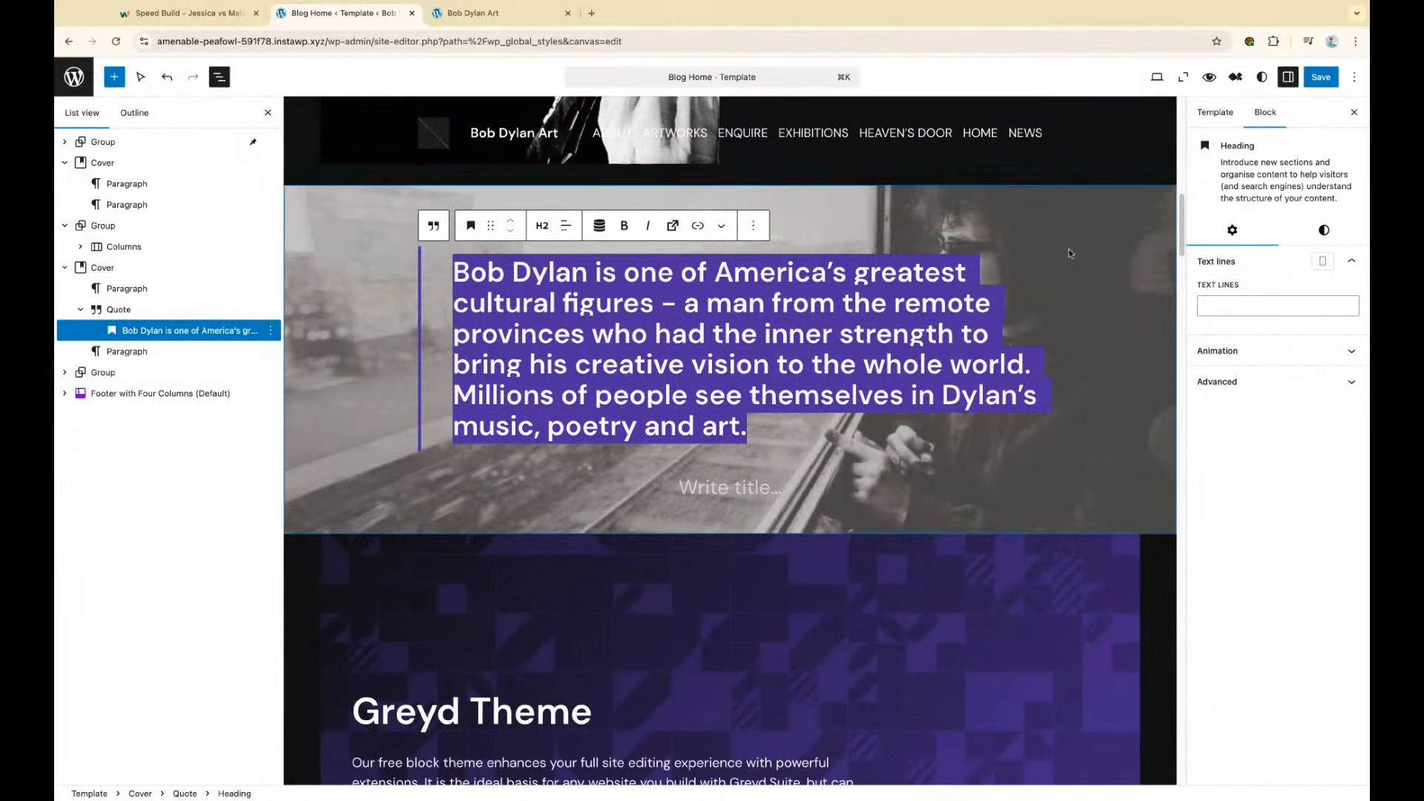
click(1070, 301)
click(748, 227)
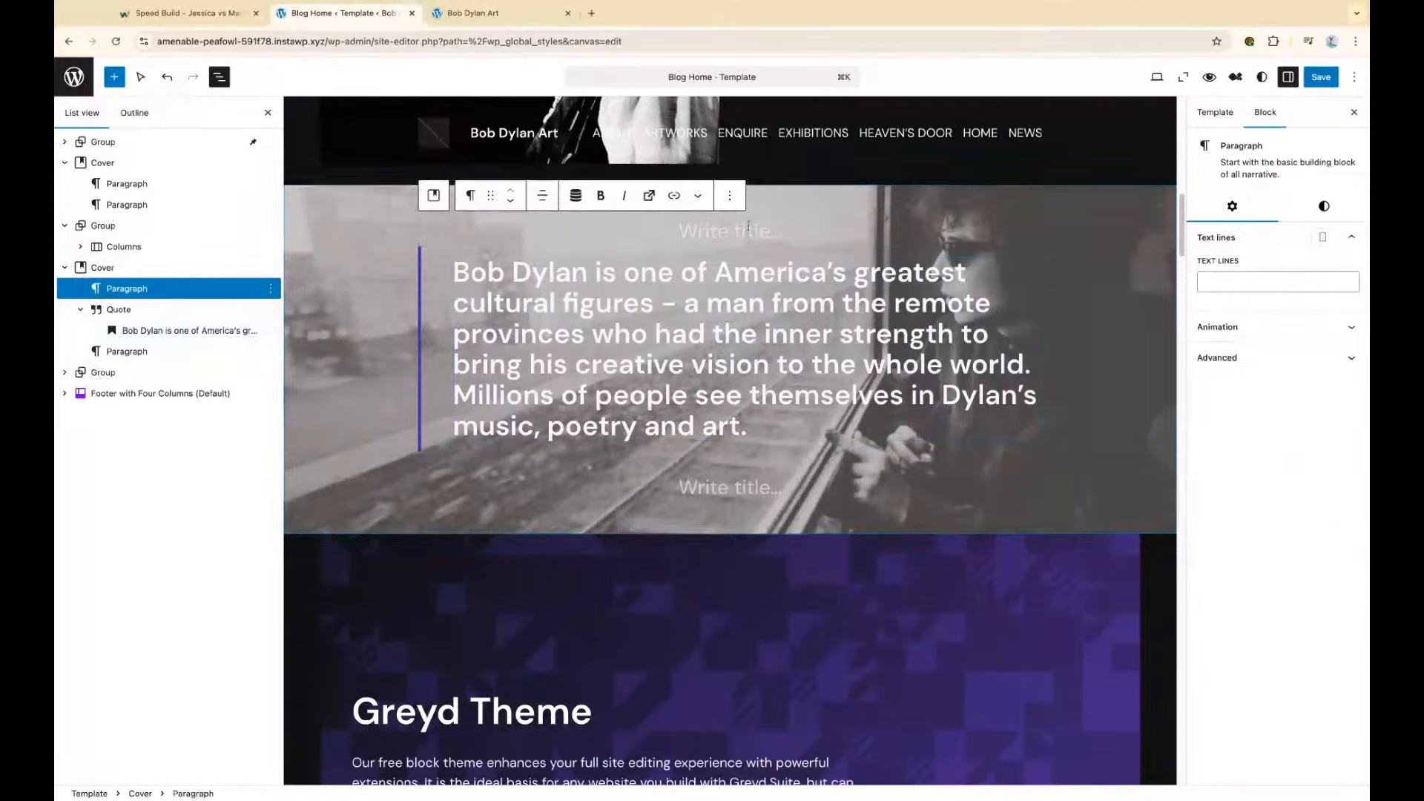
click(271, 289)
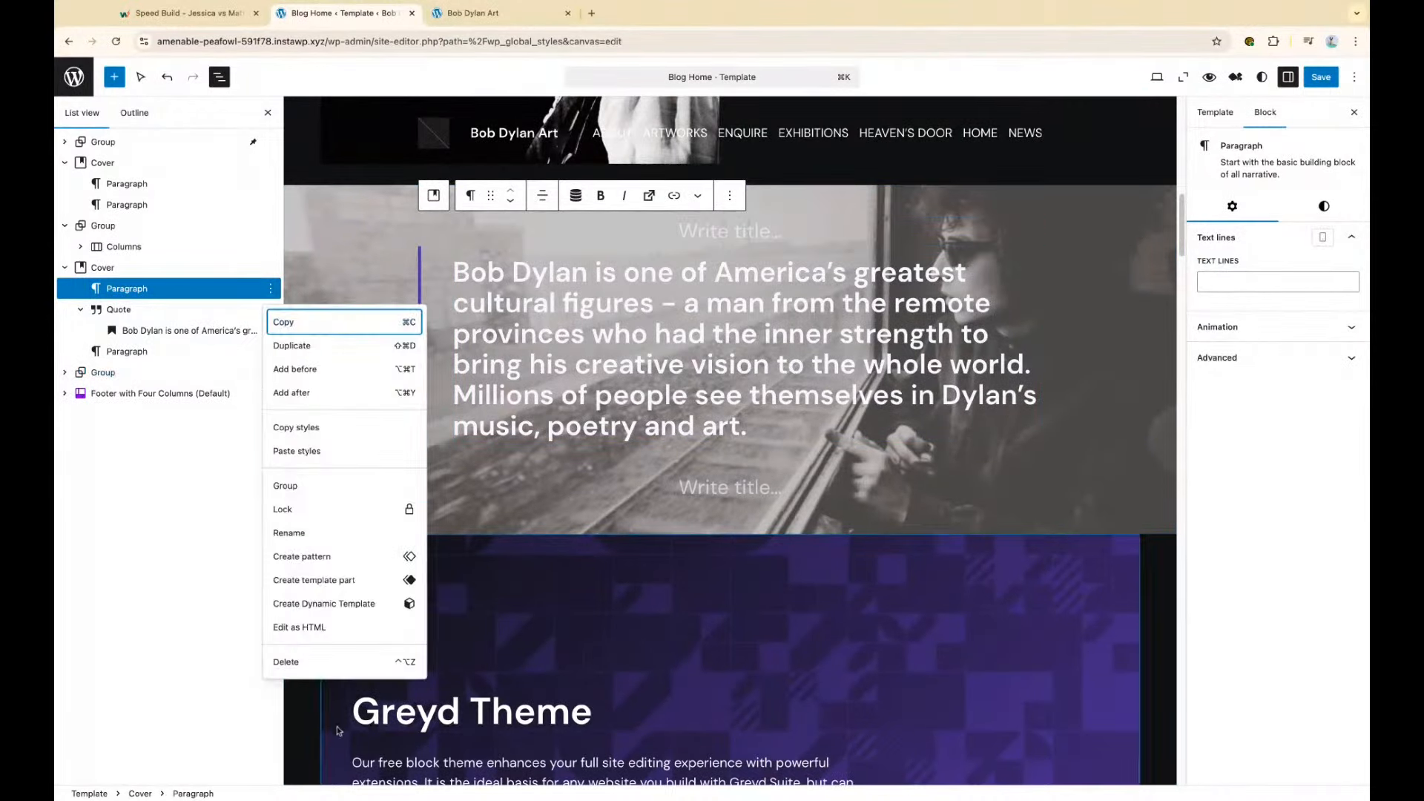
click(287, 663)
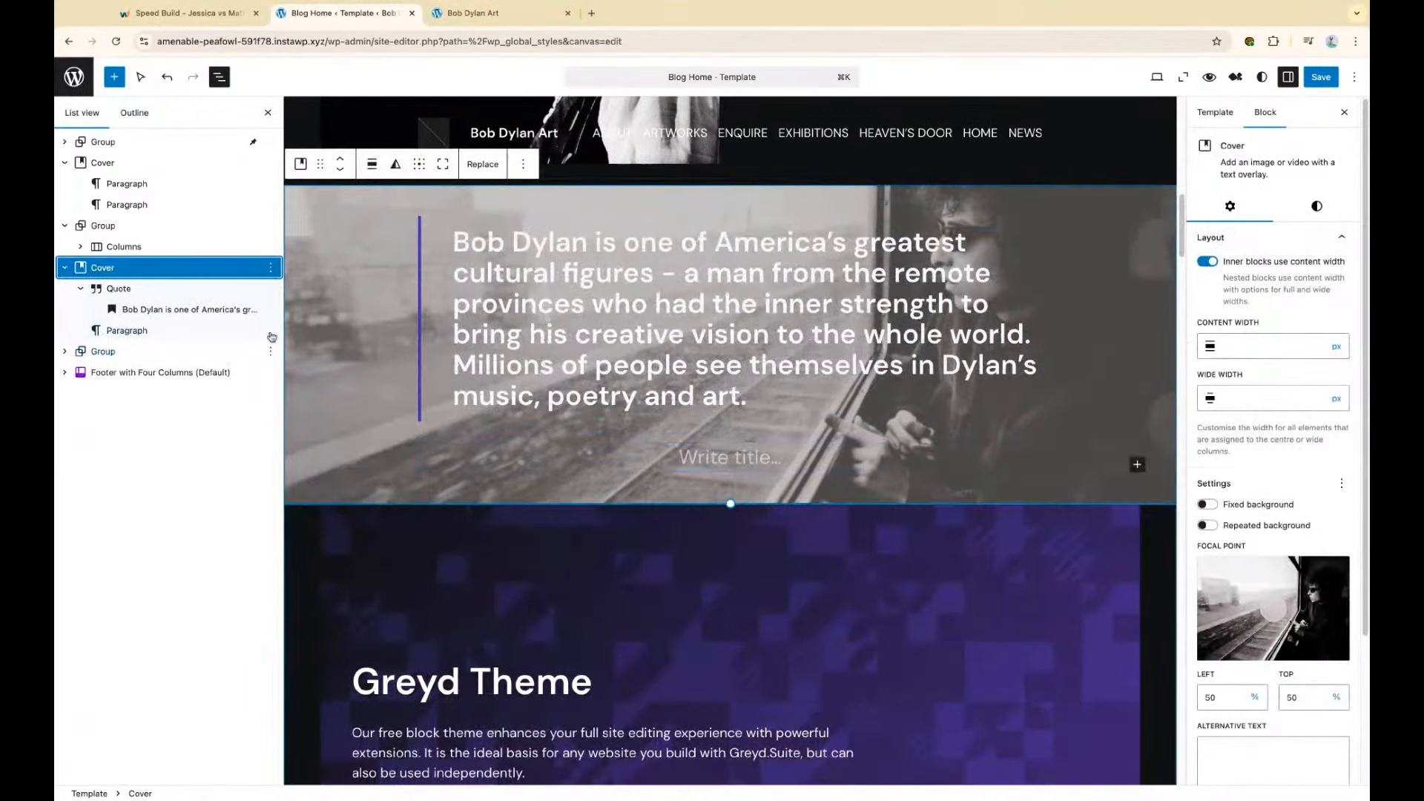
click(256, 331)
click(270, 330)
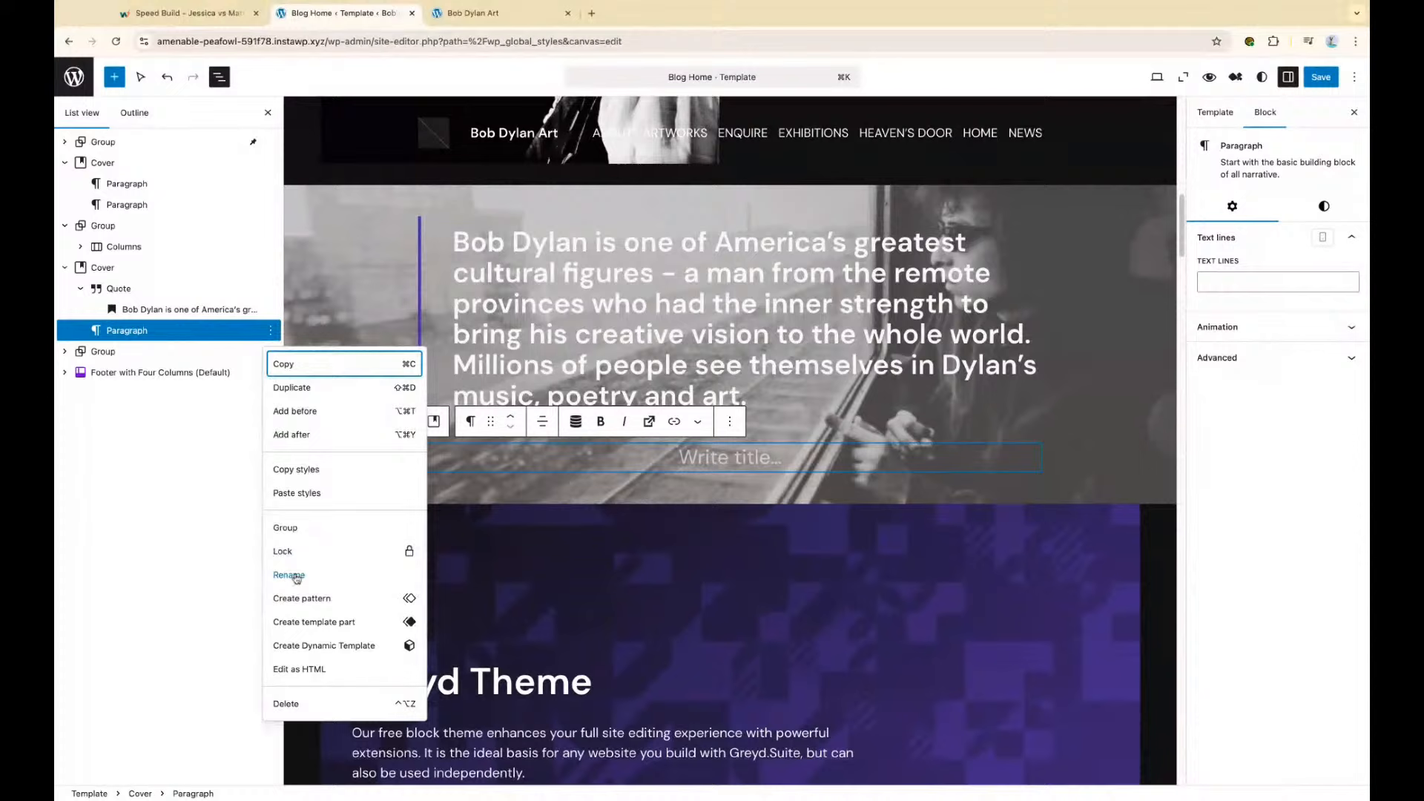
click(286, 703)
Check the quote heading's style settings, and search the site-wide block styles for "quote"
click(627, 309)
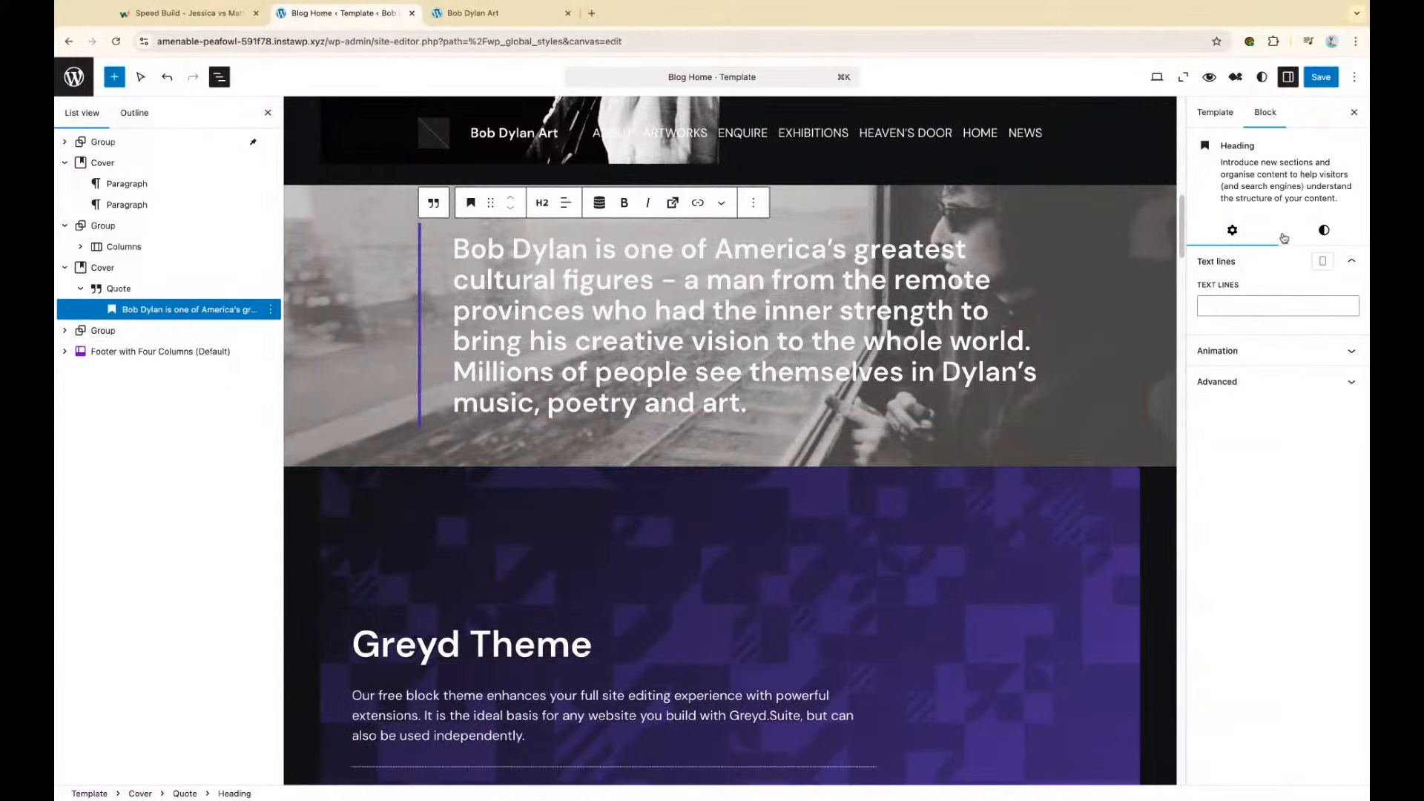
click(1324, 232)
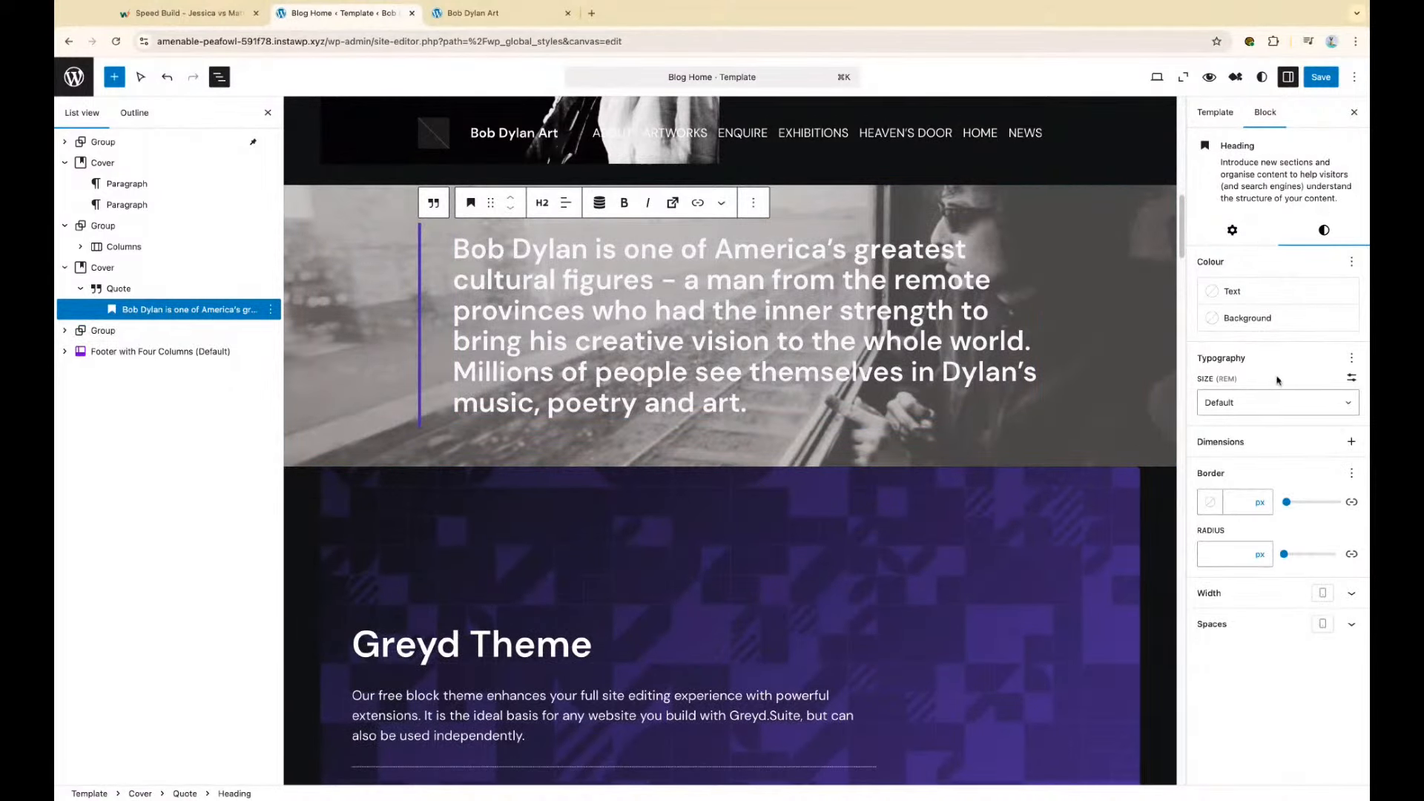
click(1265, 78)
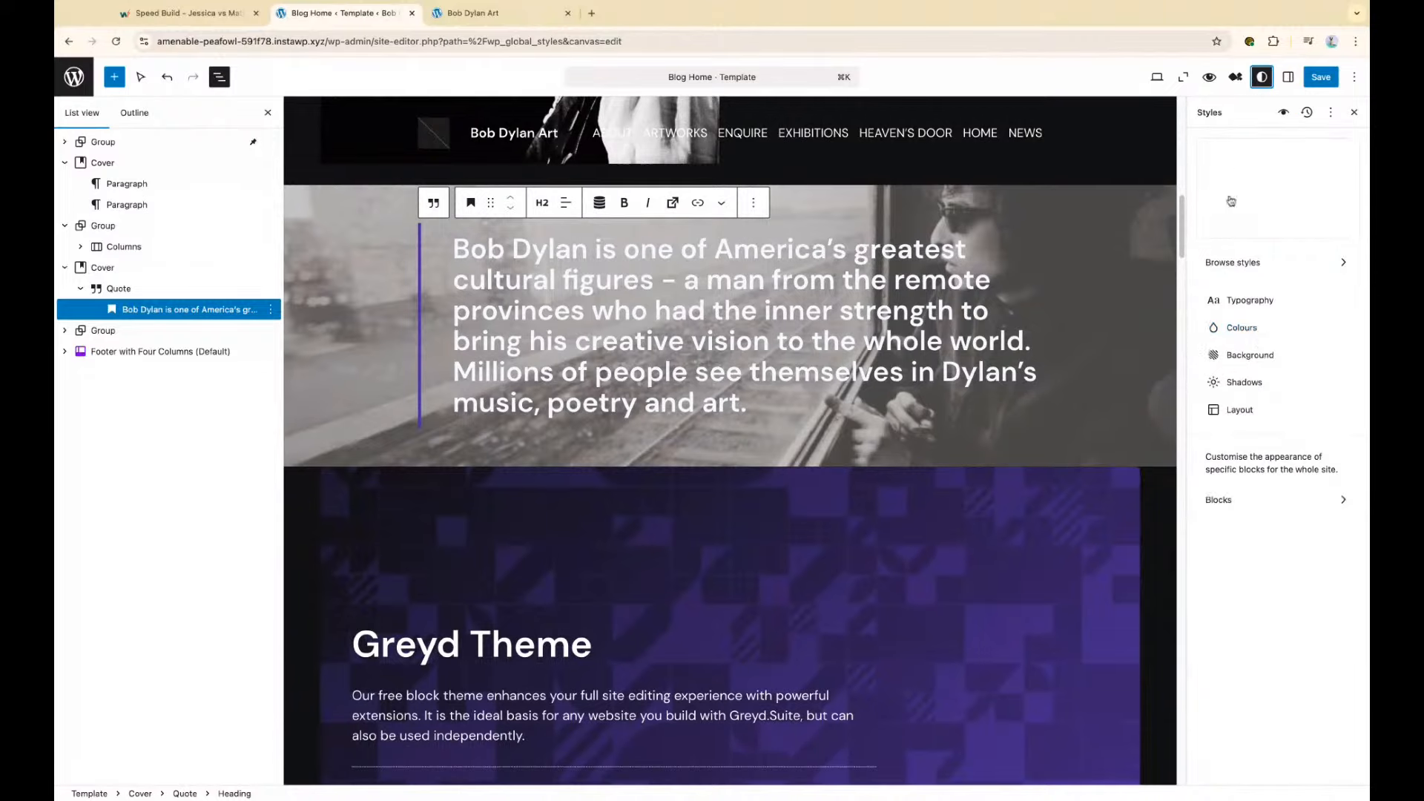
click(1244, 501)
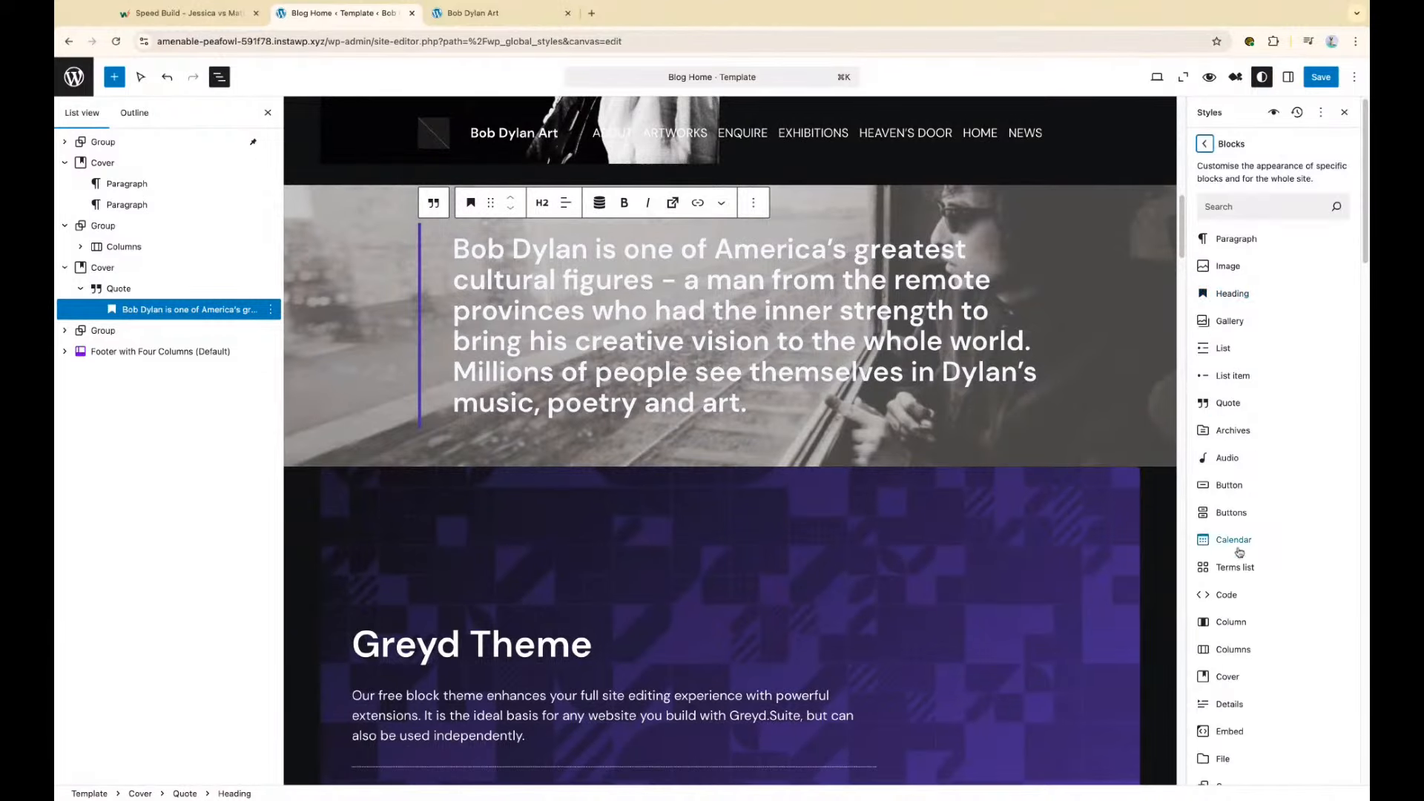
text(quote)
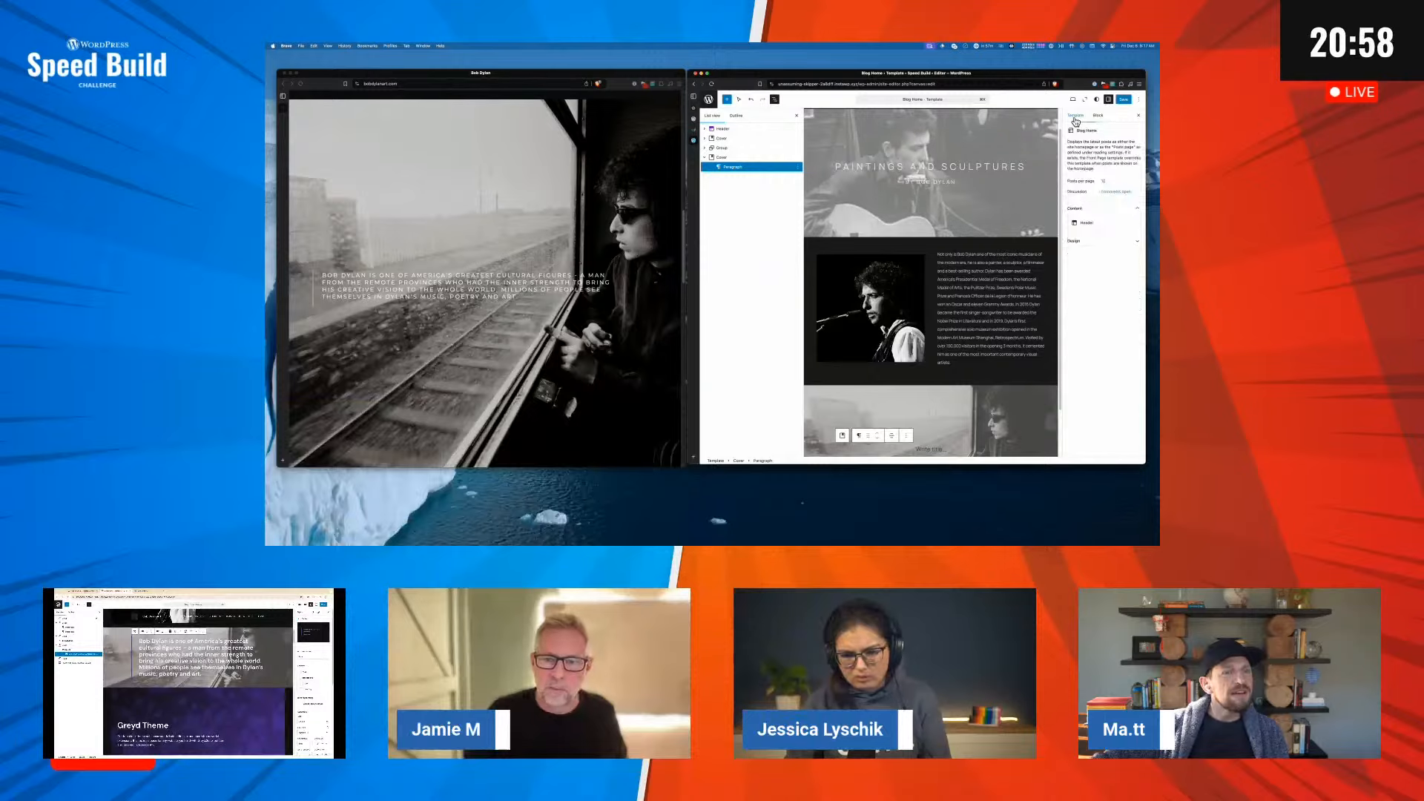
Turn on the fixed background for the Speed Build template's train-window Cover block and compare it with the reference section
click(1097, 117)
click(960, 407)
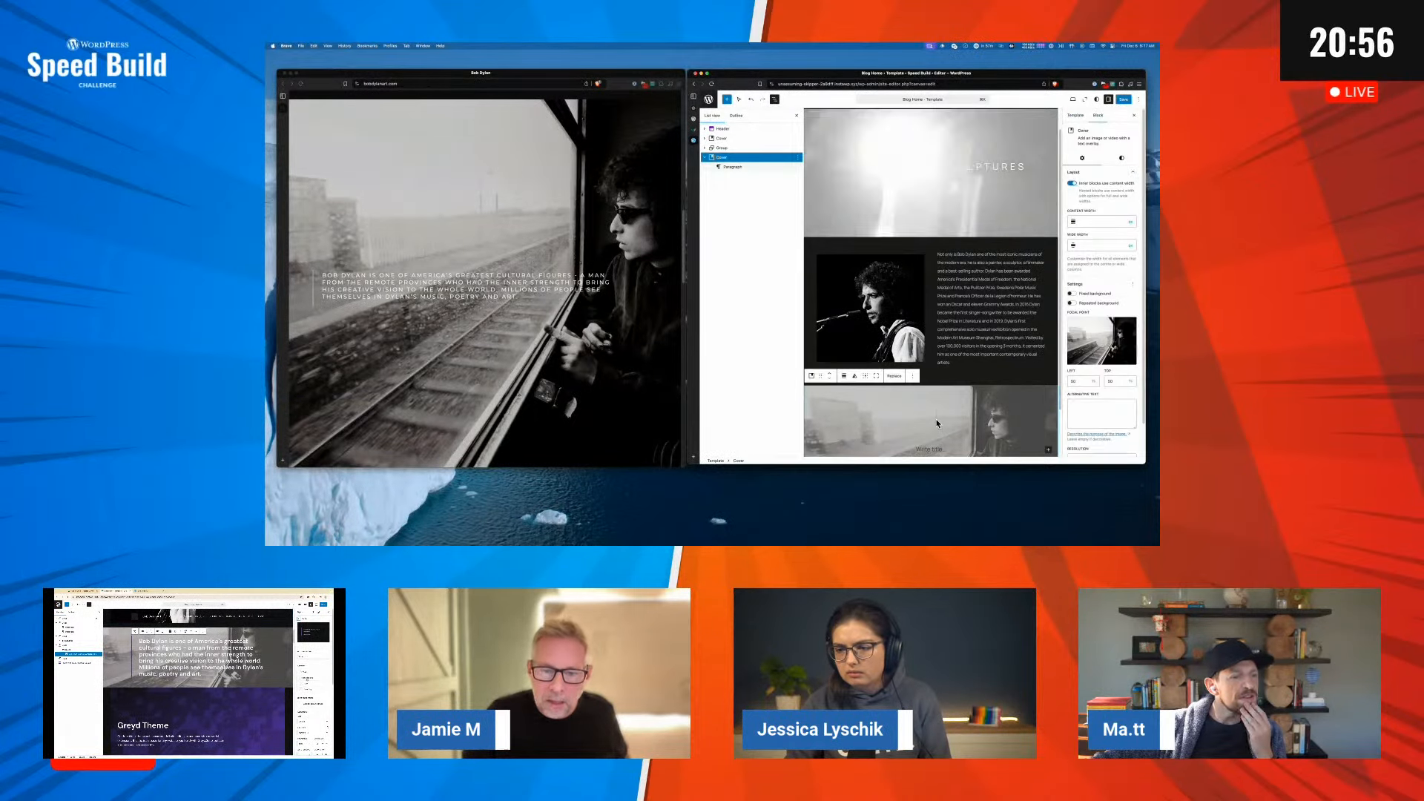
scroll(1097, 245, down, 1)
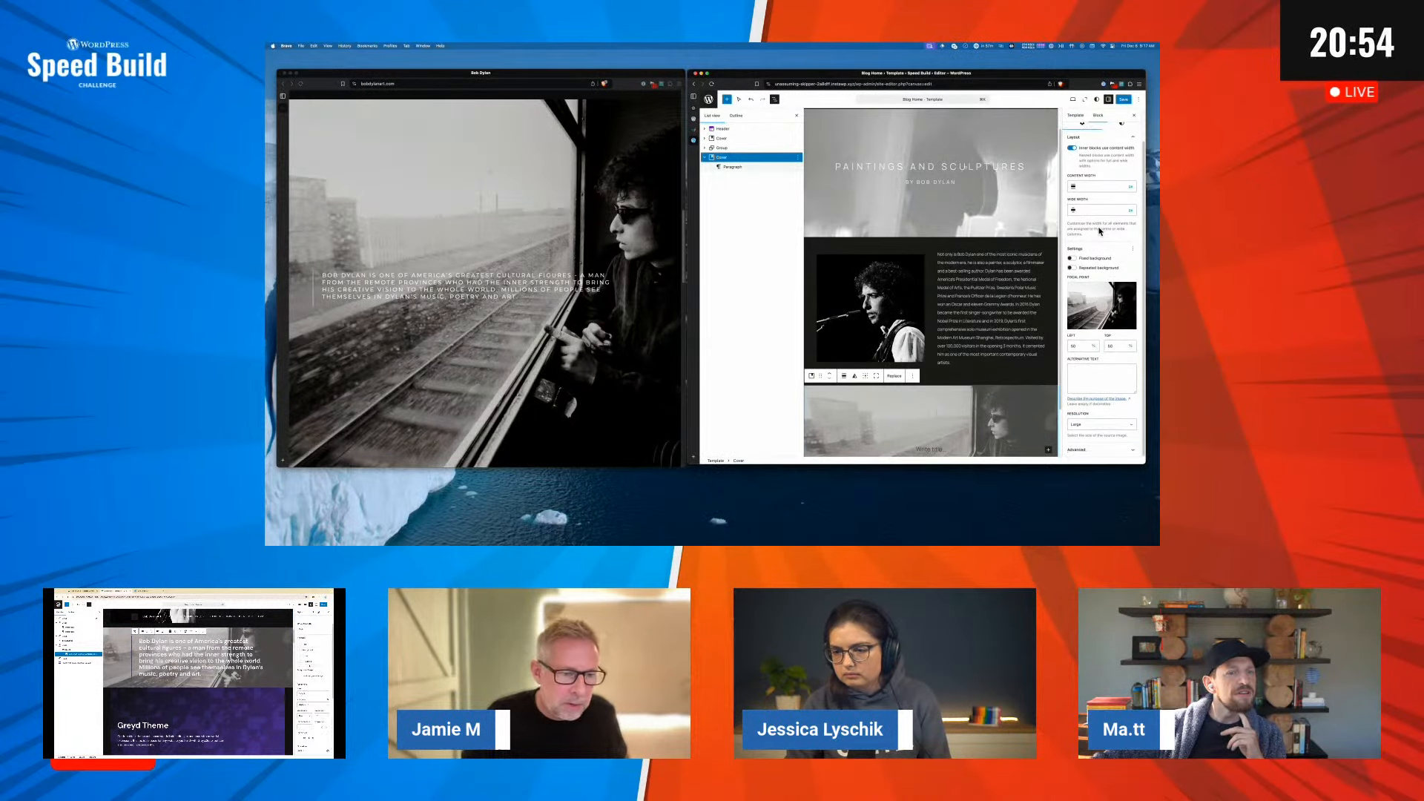
click(1070, 258)
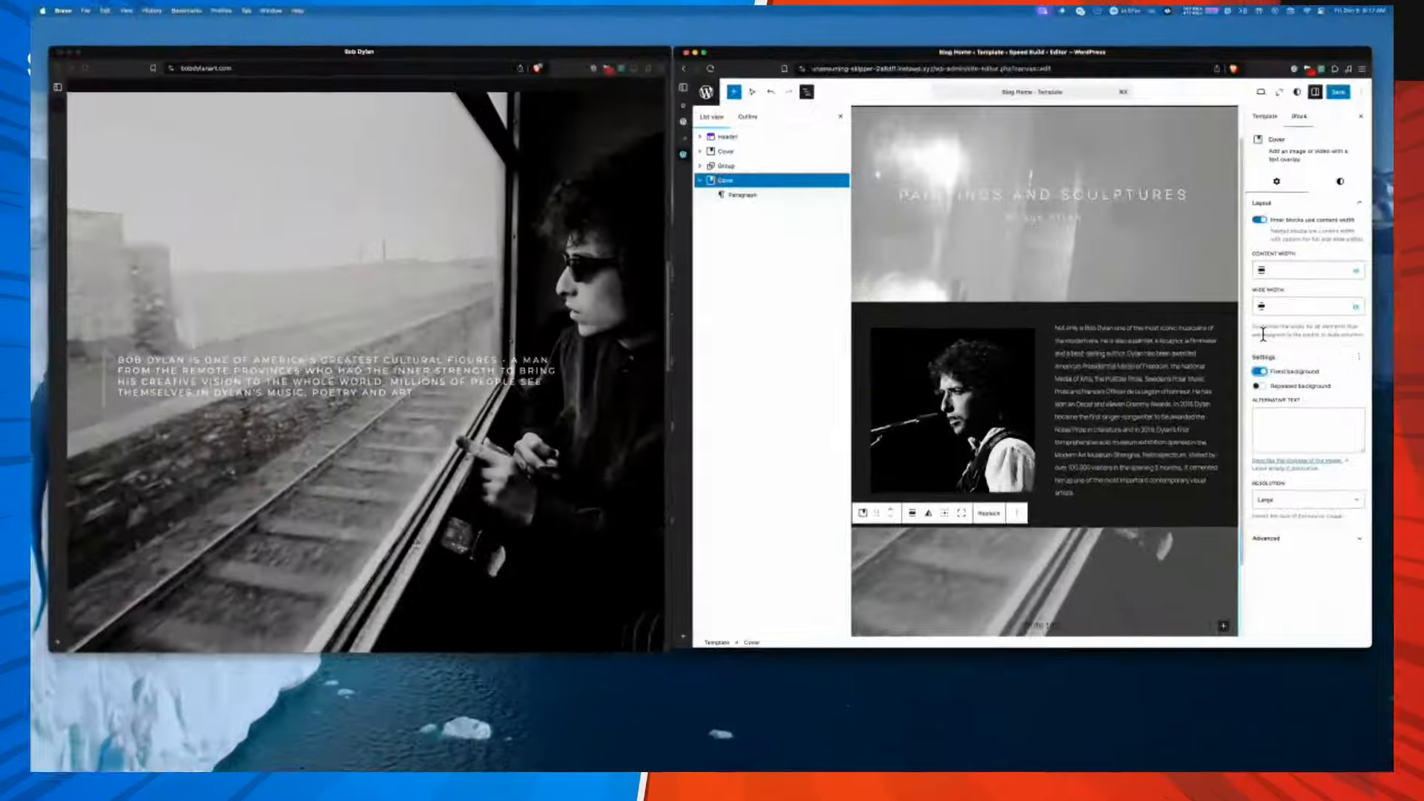
scroll(527, 356, down, 10)
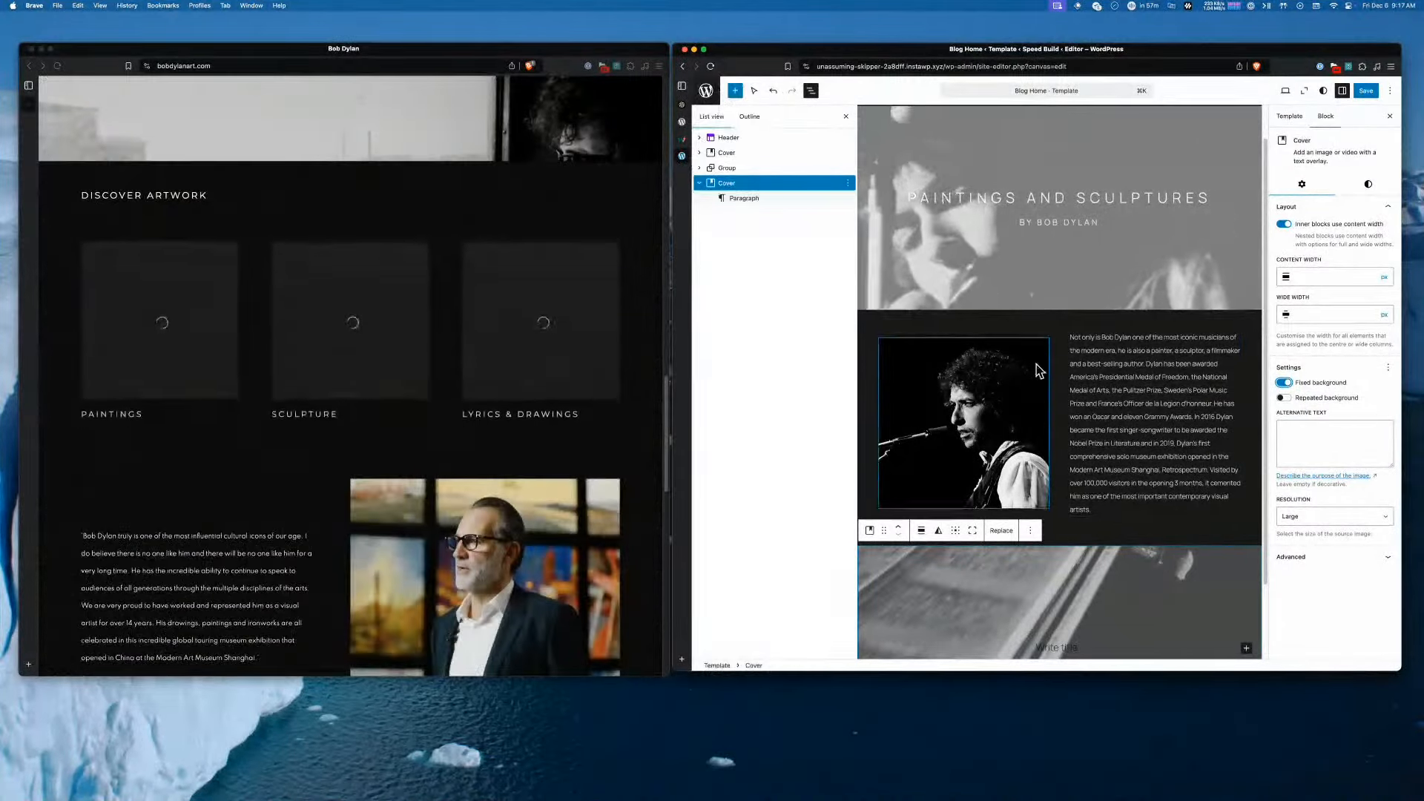
scroll(1045, 366, down, 2)
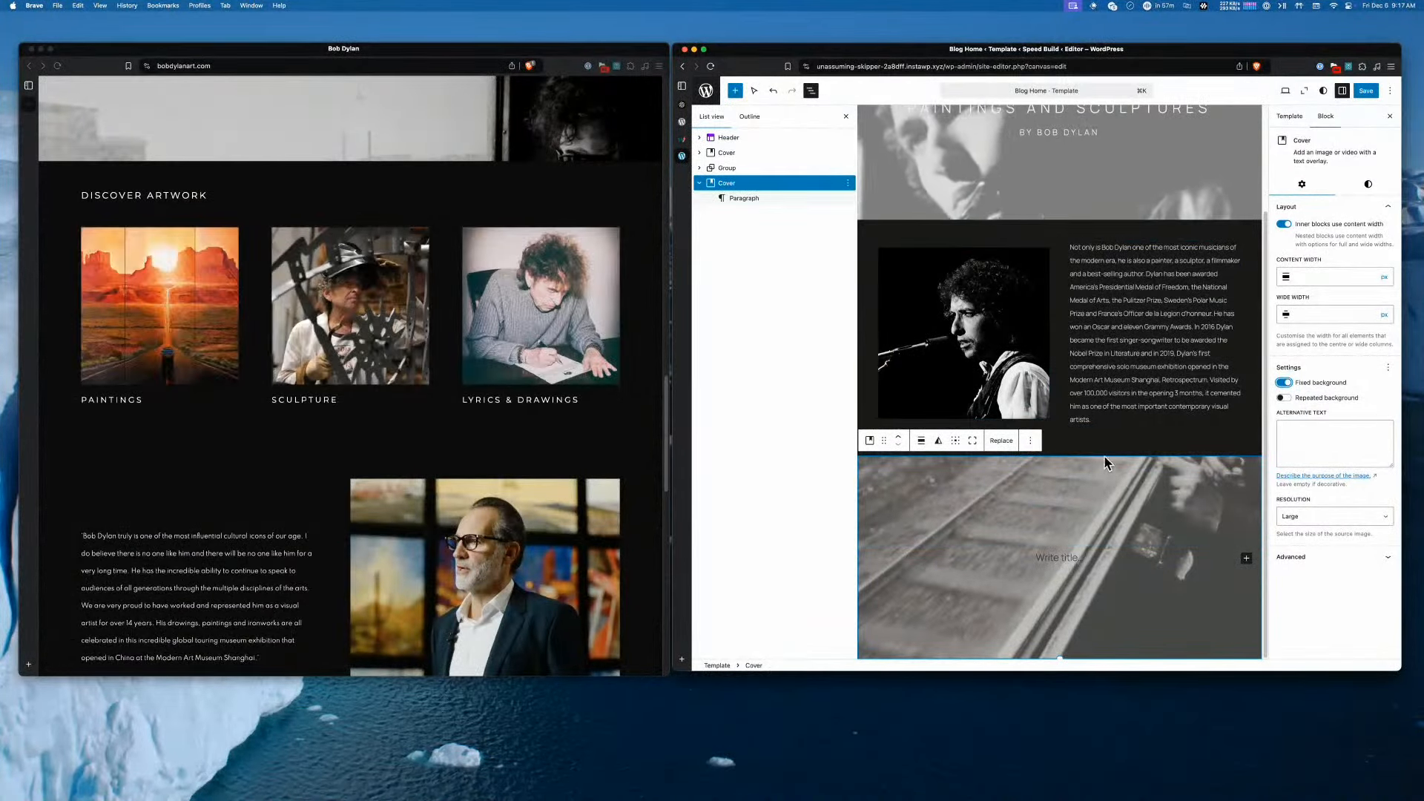
scroll(1129, 334, up, 3)
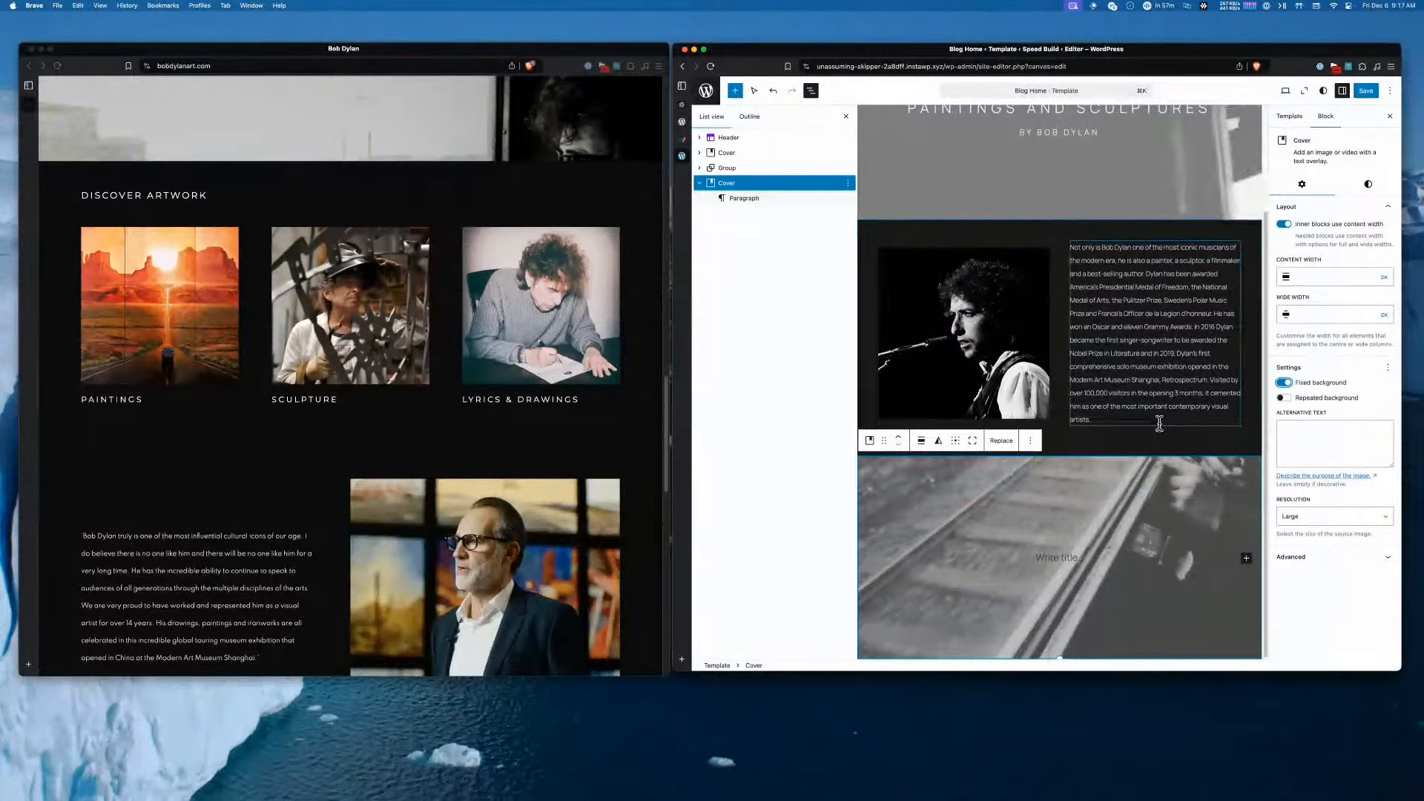
scroll(554, 405, up, 10)
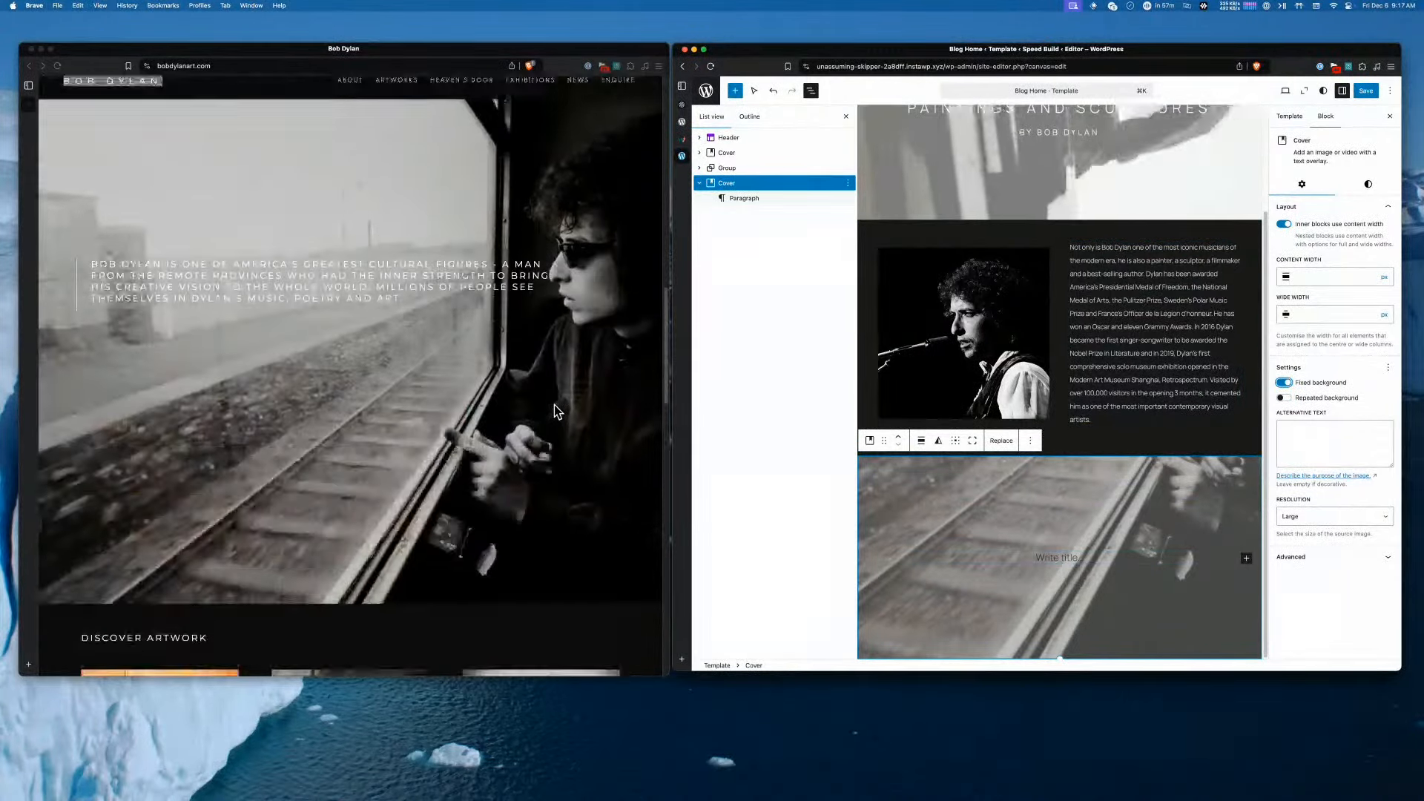
Copy the "Bob Dylan is one of America's greatest cultural figures" quote from the reference site into the Speed Build template's train-window Cover block
triple_click(408, 316)
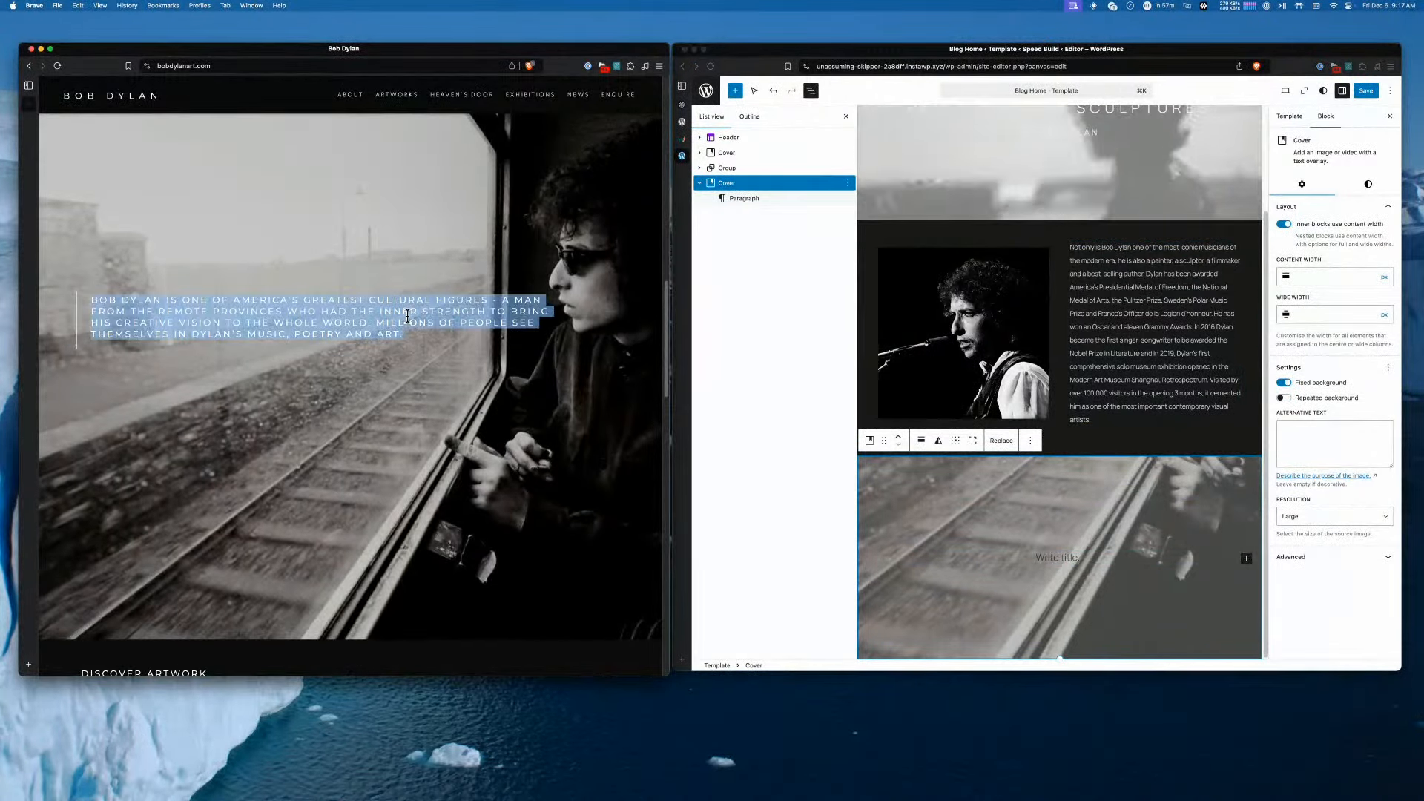
click(1049, 563)
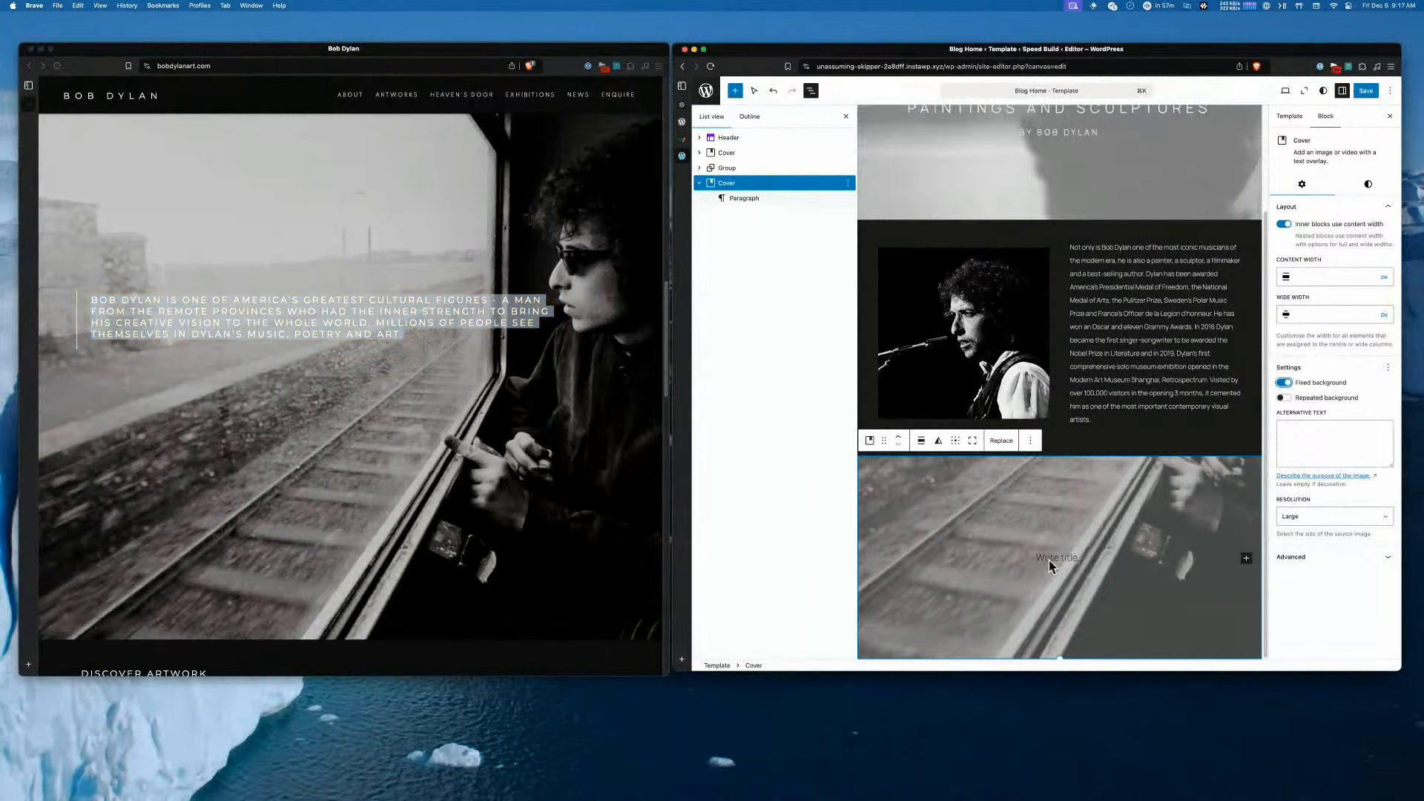
click(1055, 557)
text(Bob Dylan is one of America's greatest cultural figures - a man from the remote provinces who had the inner strength to bring his creative vision to the whole world. Millions of people see themselves in Dylan's music, poetry and art.)
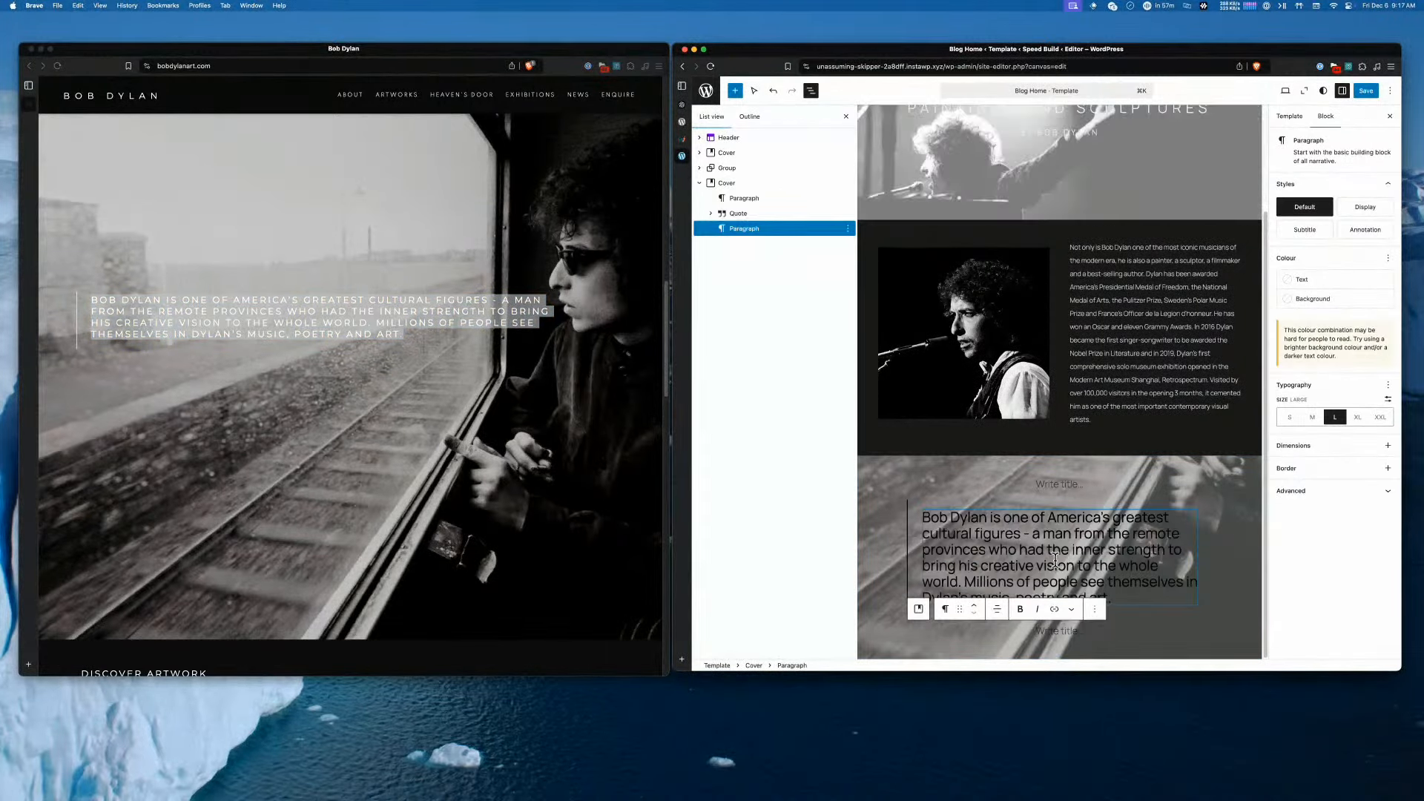
Set the quote heading's text colour to the theme's near-white colour
triple_click(1051, 549)
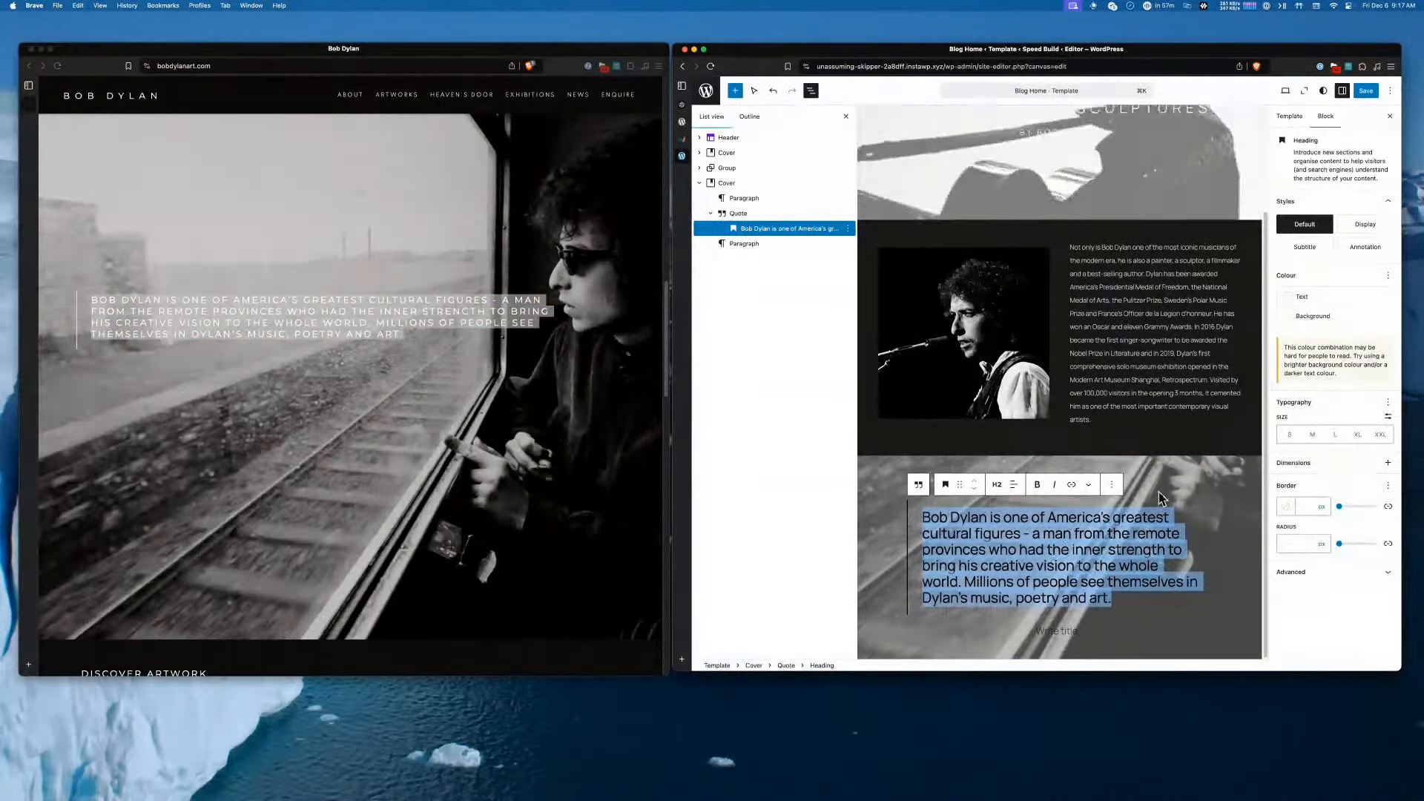
click(1299, 296)
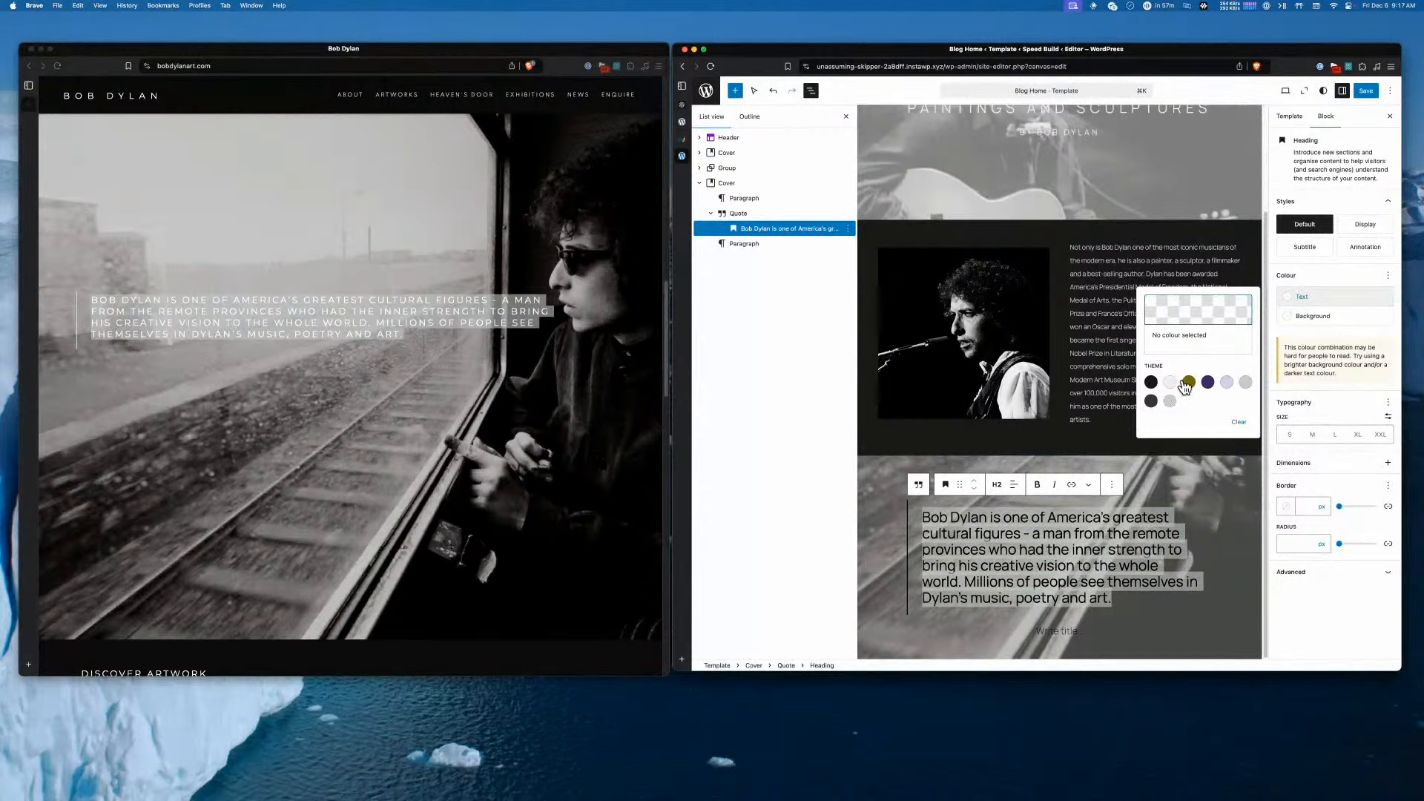
click(1171, 383)
click(1047, 537)
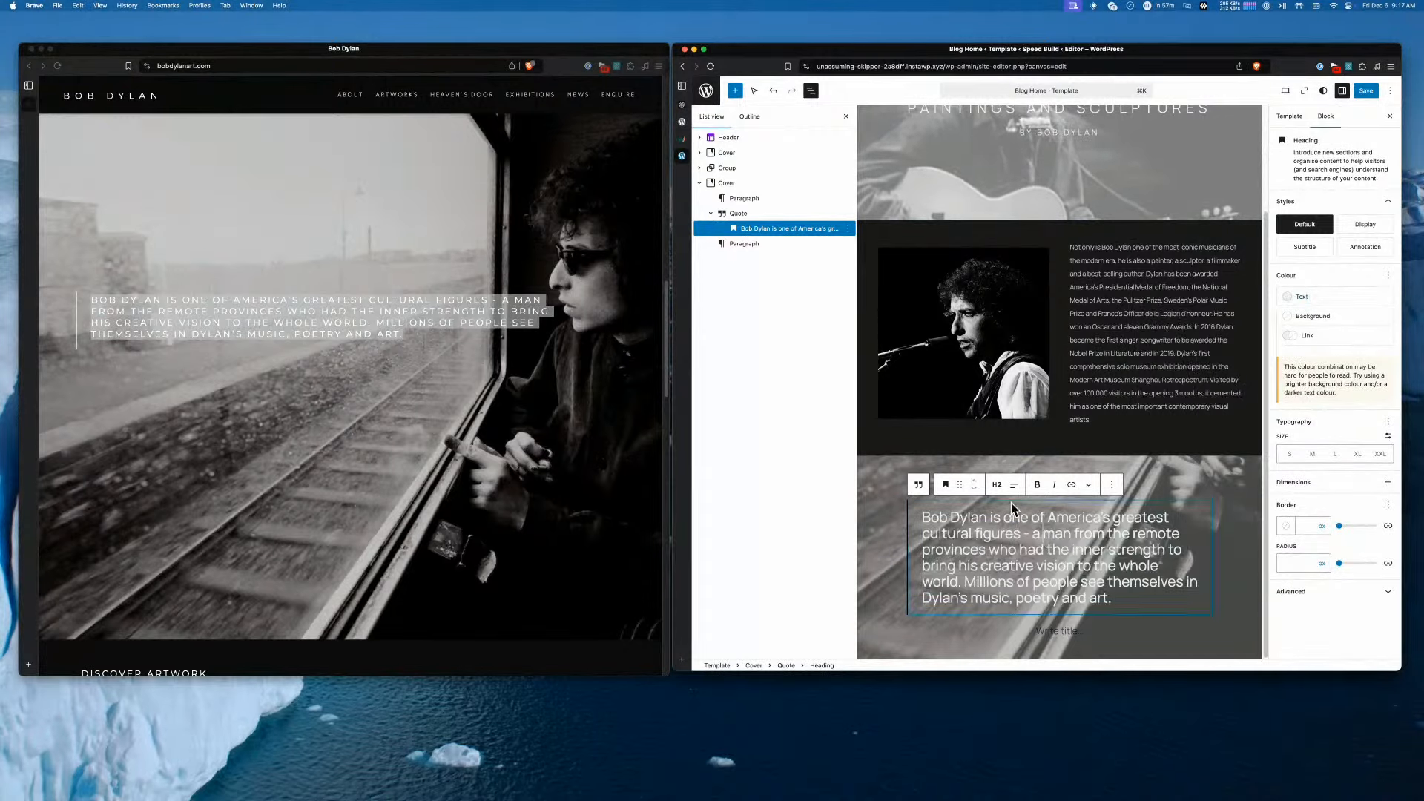
Delete the empty title paragraph above the quote in the train-window Cover block
click(1137, 483)
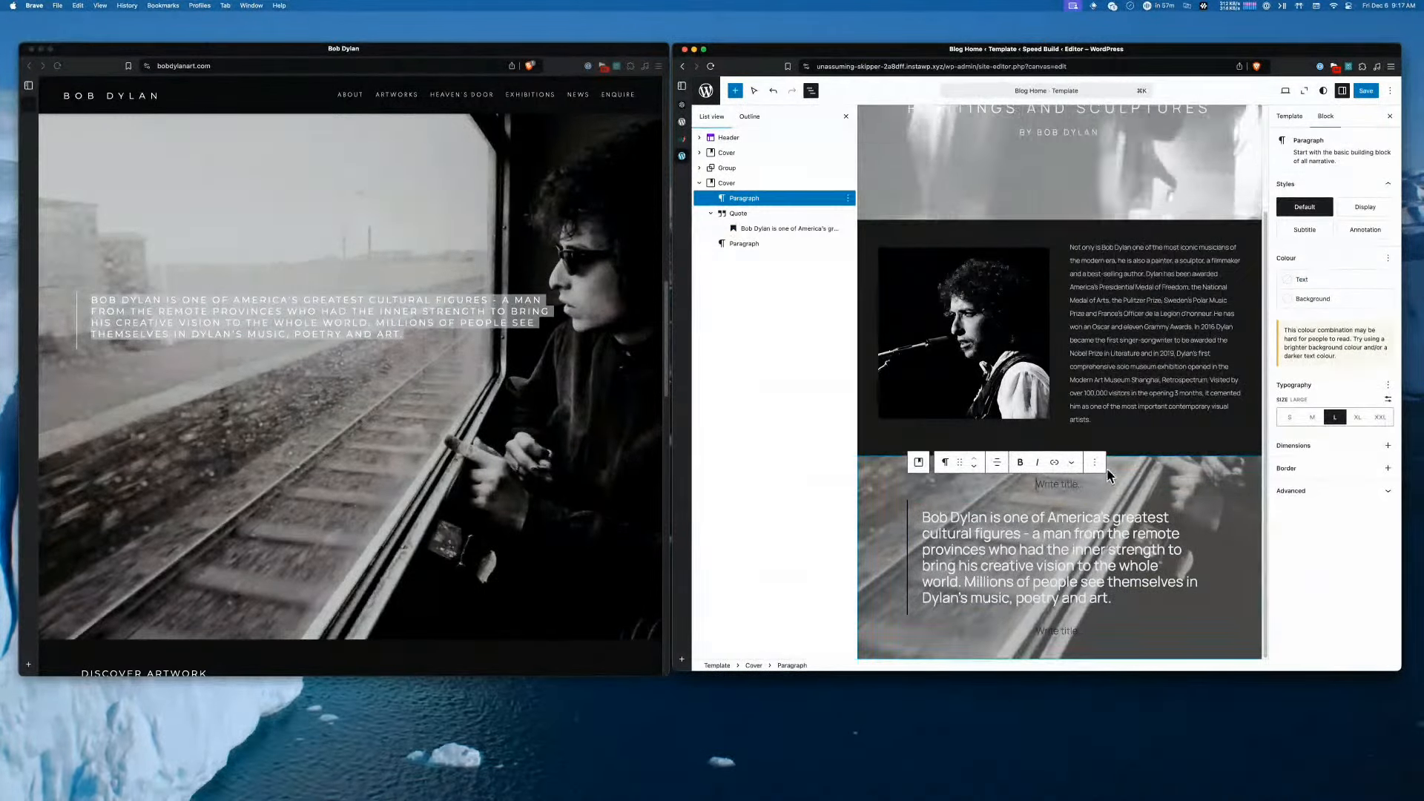
click(1094, 463)
click(1123, 443)
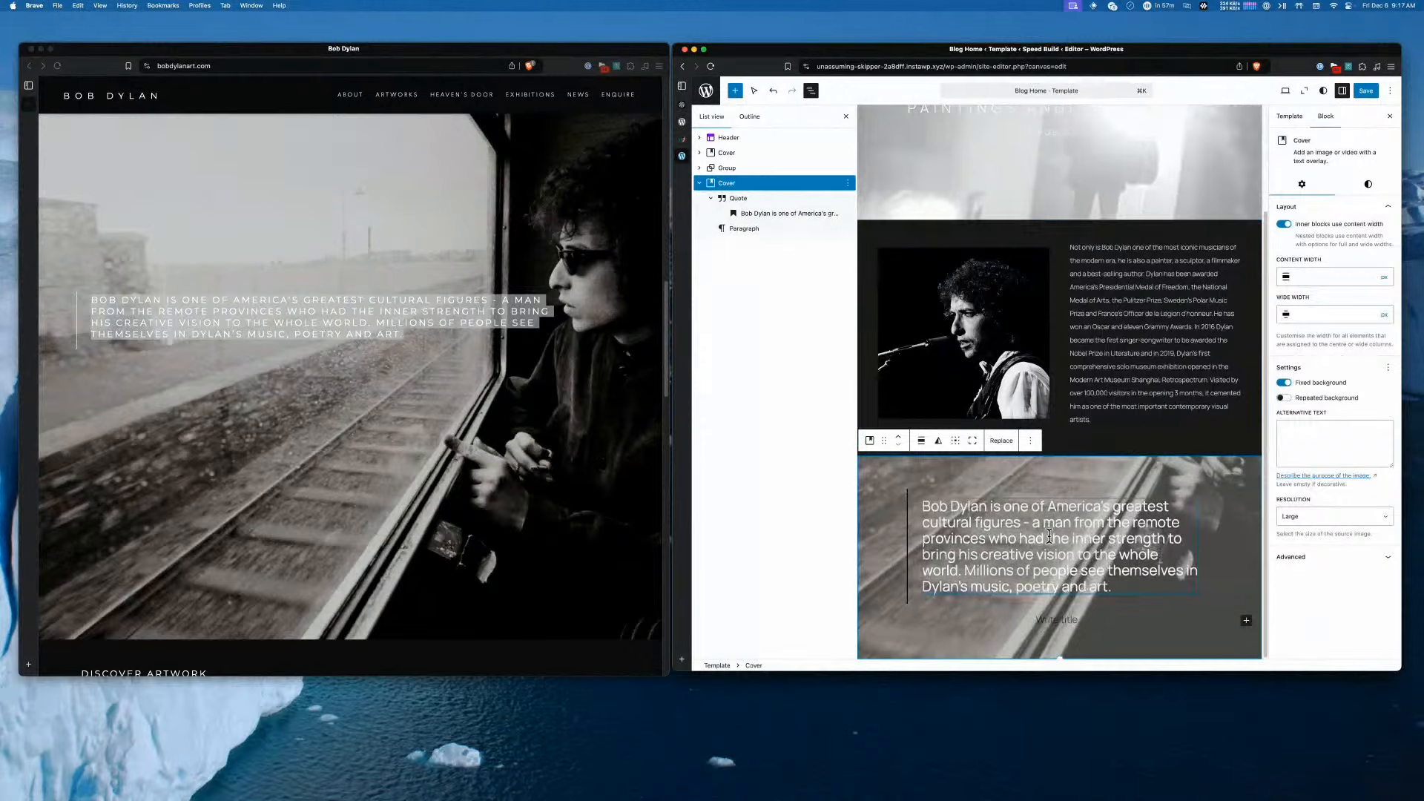
Add the letter case option to the quote heading's typography, set it to uppercase and choose a smaller preset font size
triple_click(1060, 561)
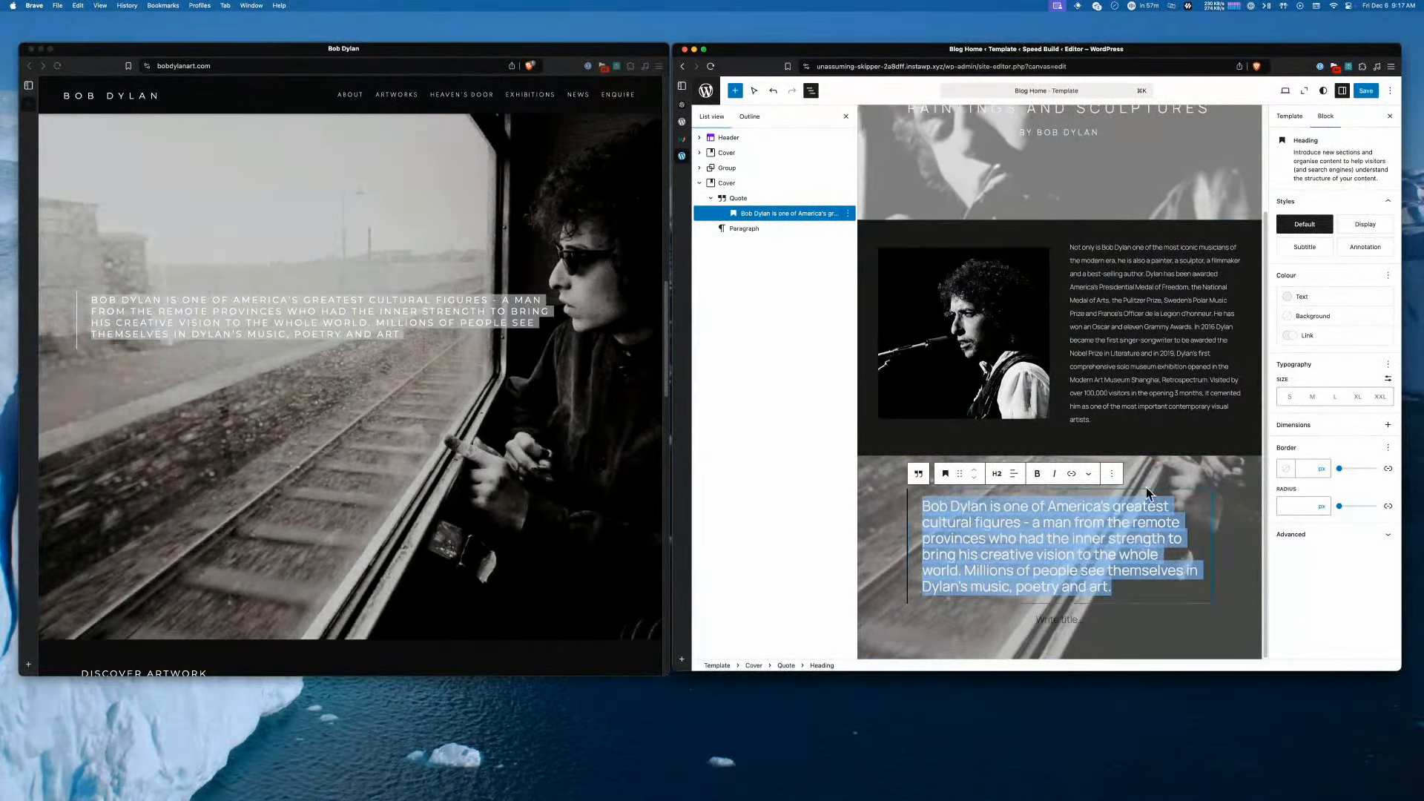
click(1388, 365)
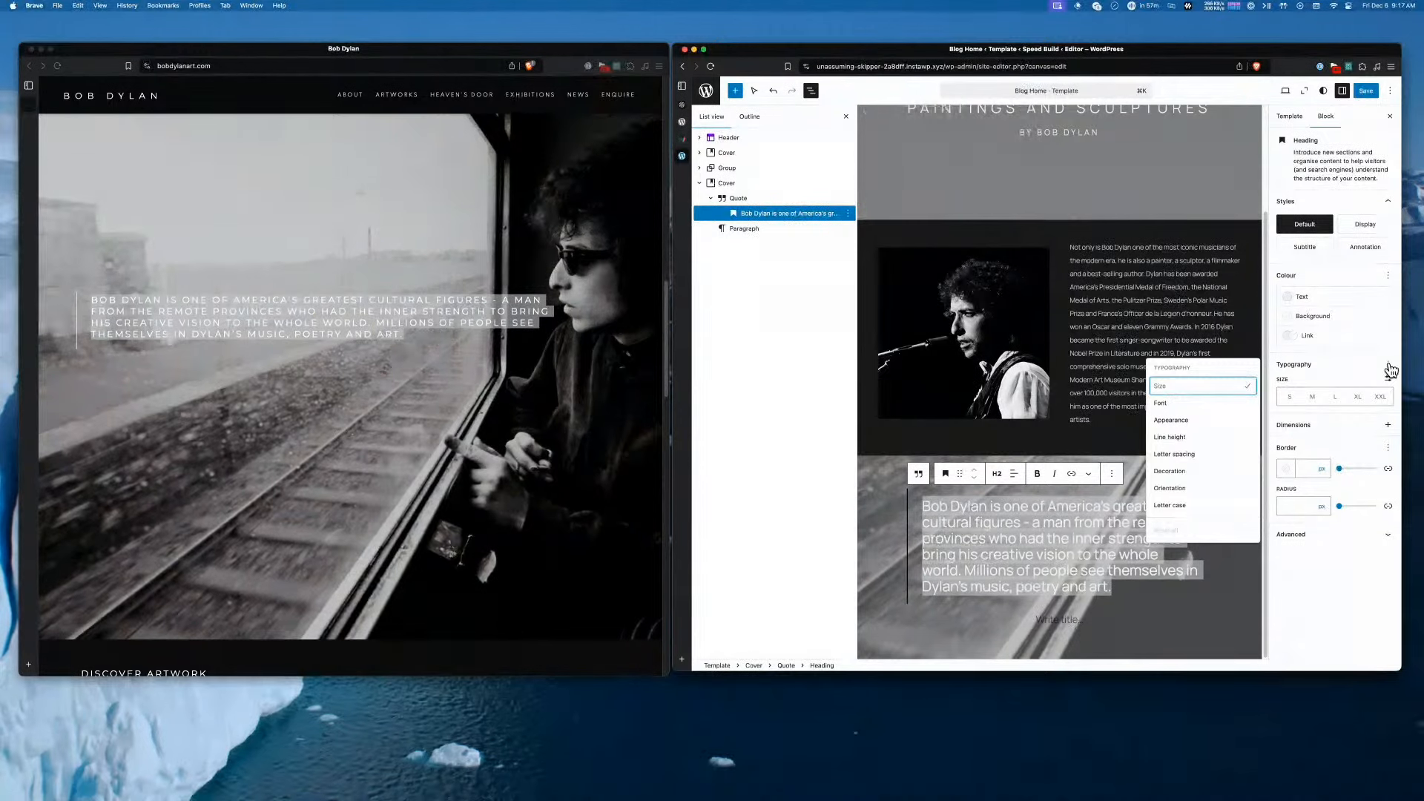
click(1172, 505)
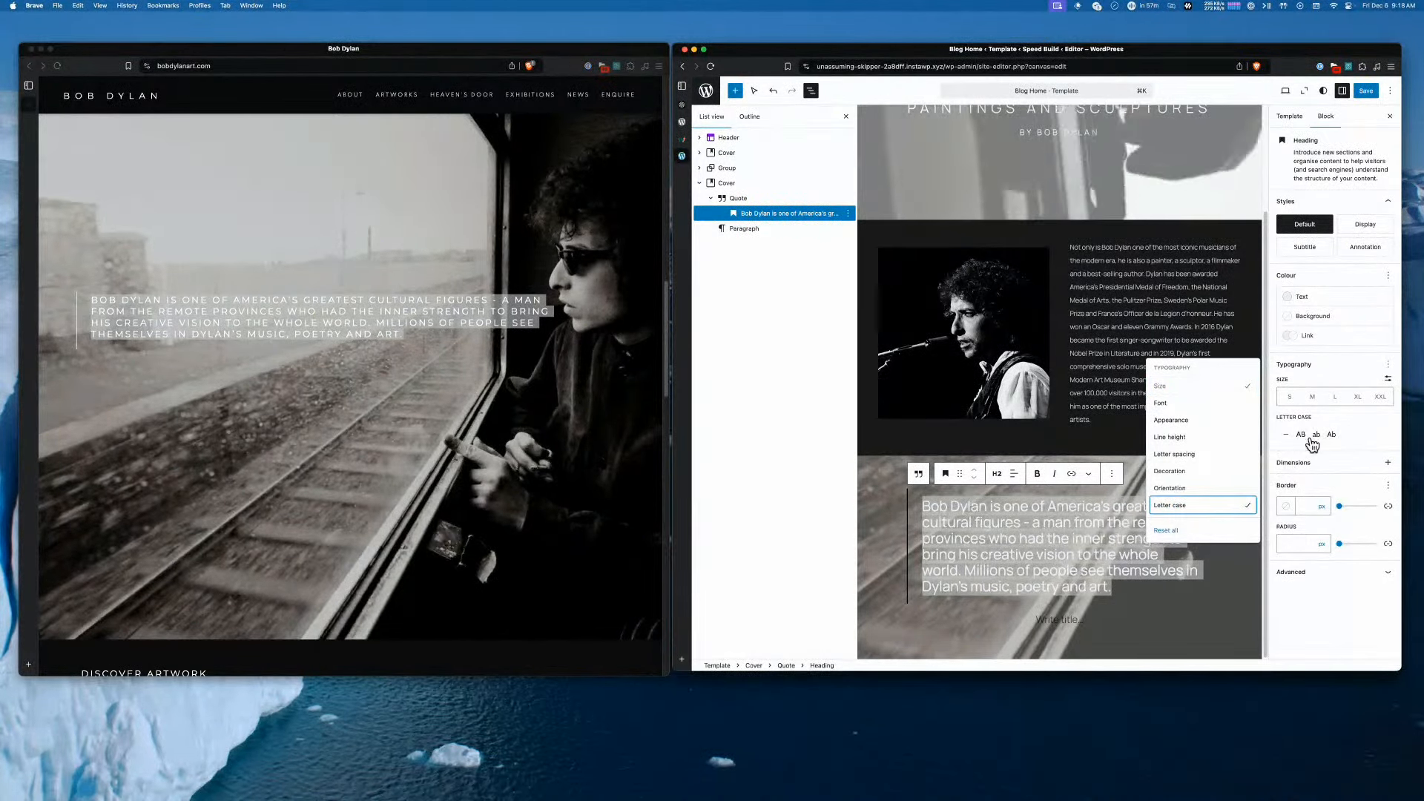
click(1303, 437)
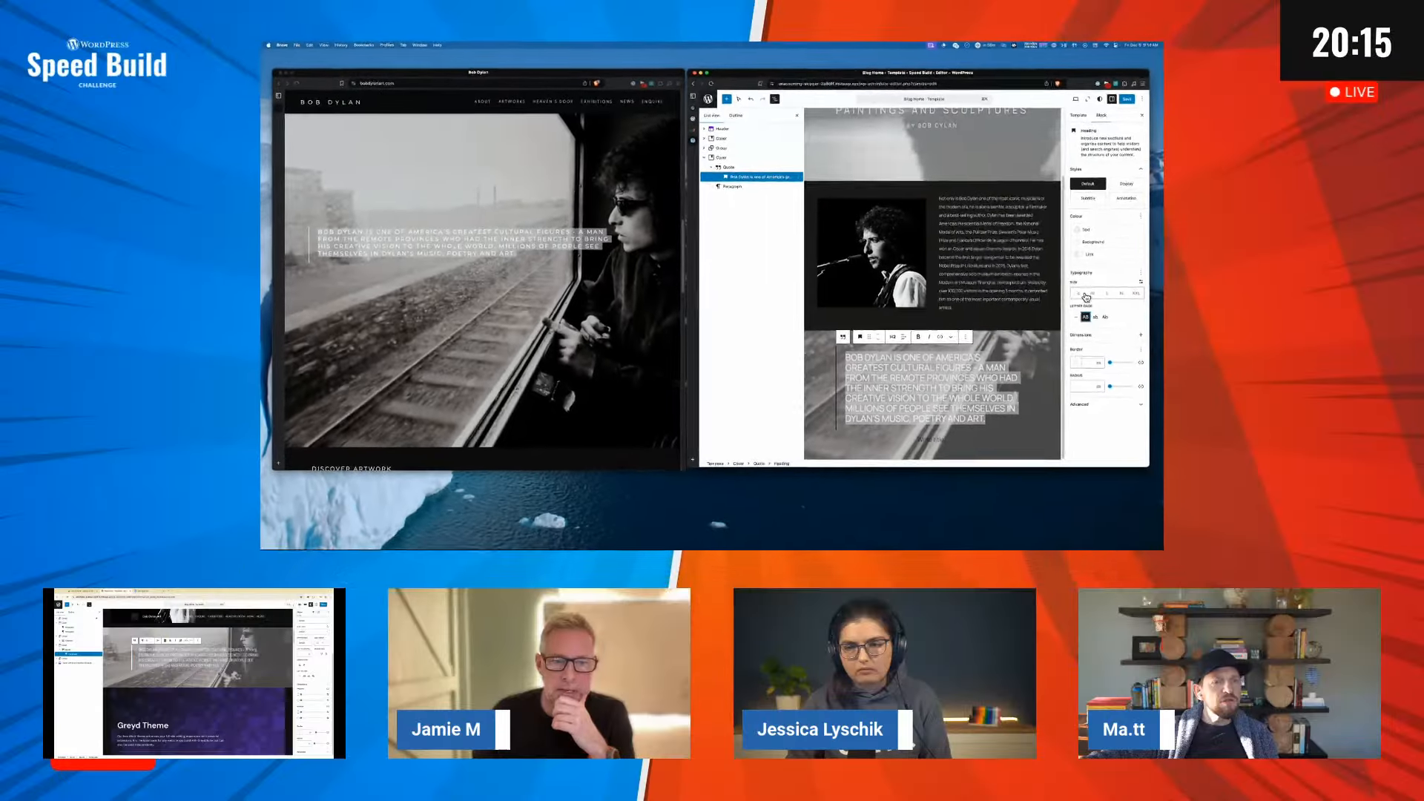
click(1290, 398)
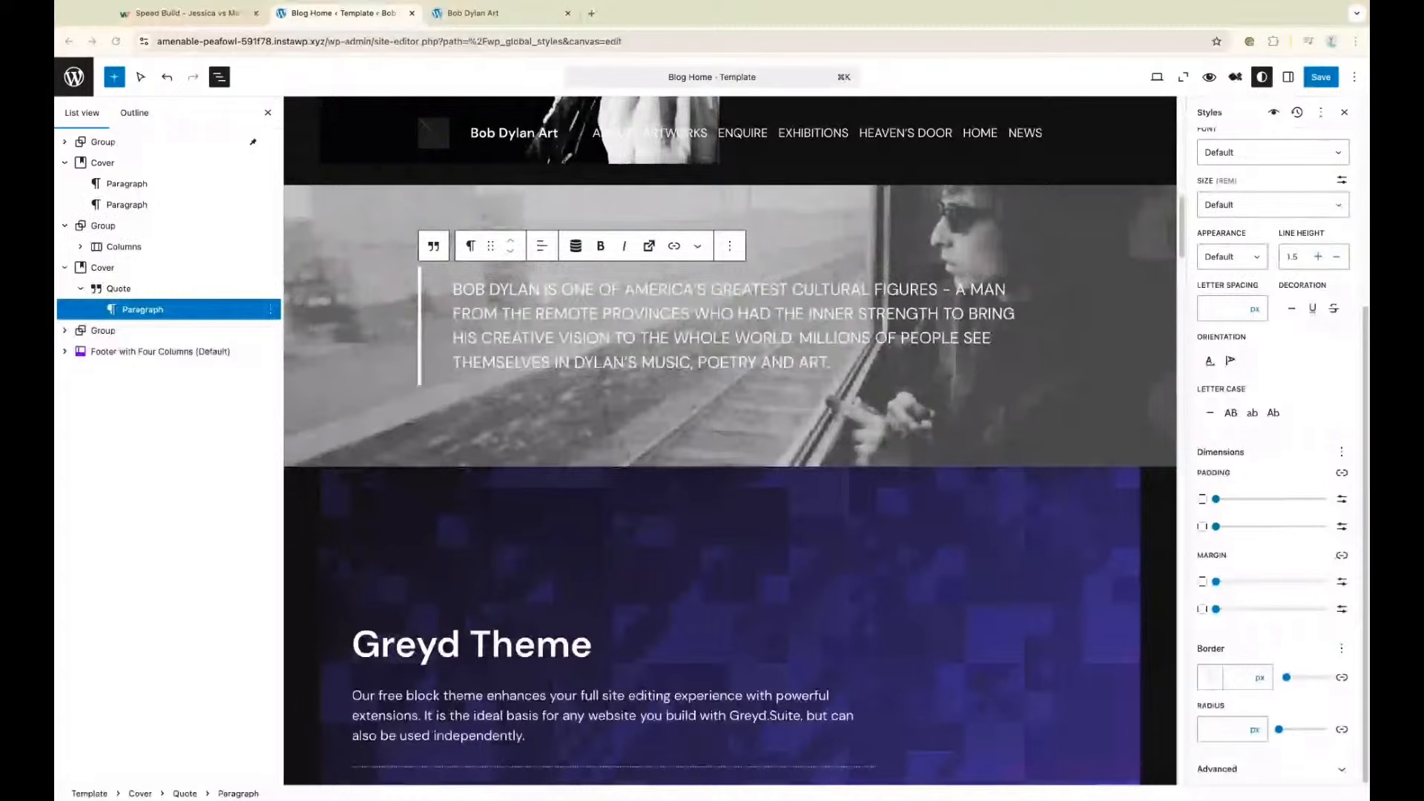
In the other template, select the train-window Cover block and check the site-wide Cover styles for typography, dimensions and border options
click(1144, 361)
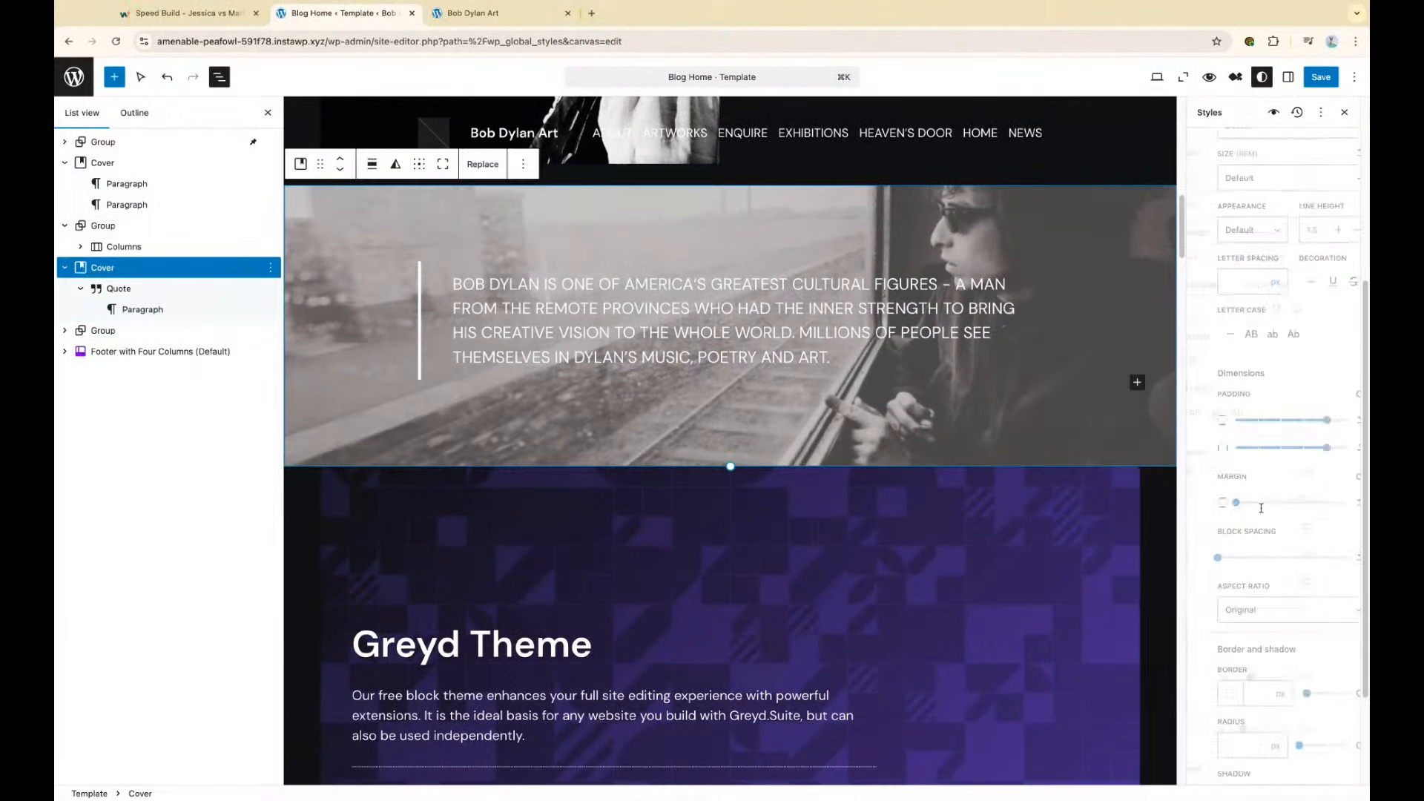
scroll(1210, 685, down, 3)
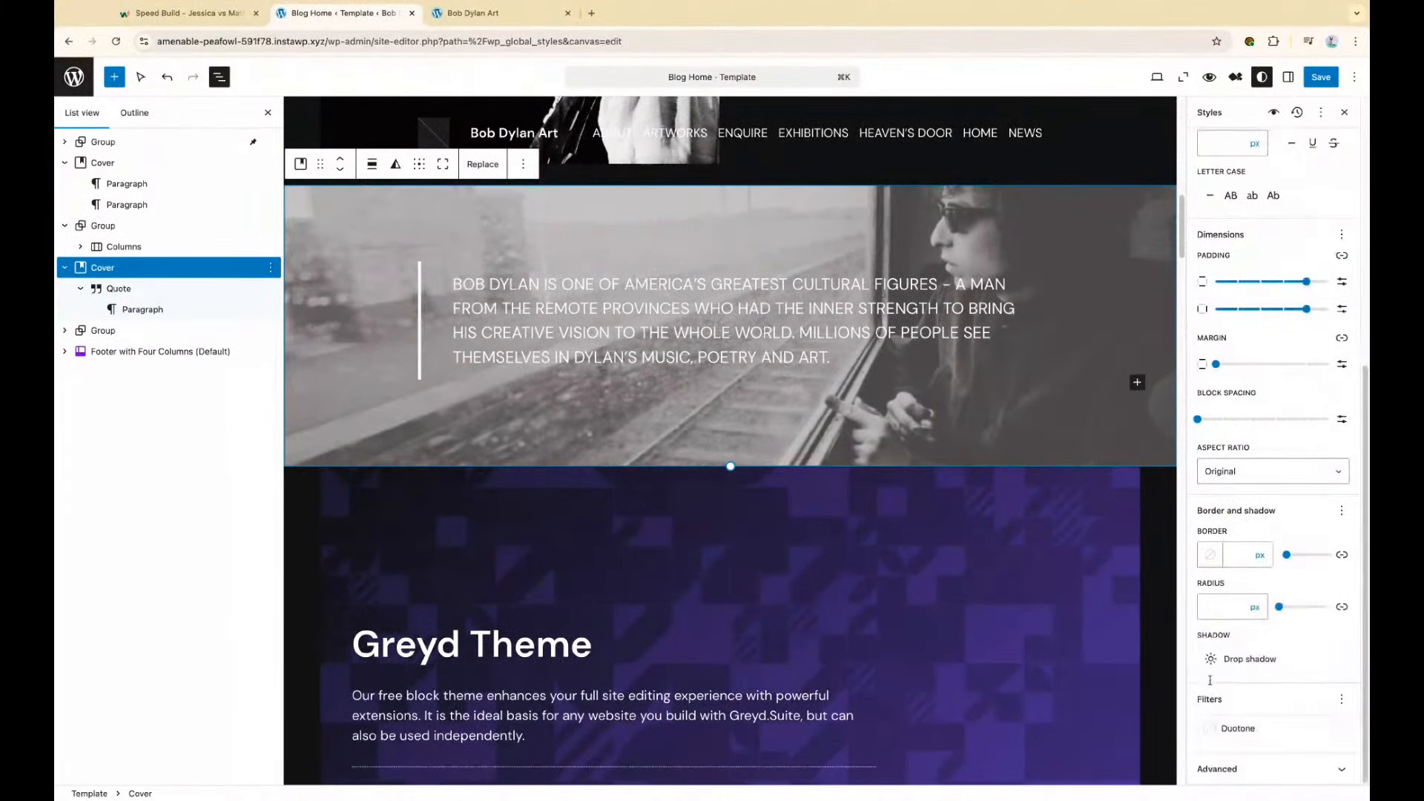
scroll(1210, 679, up, 9)
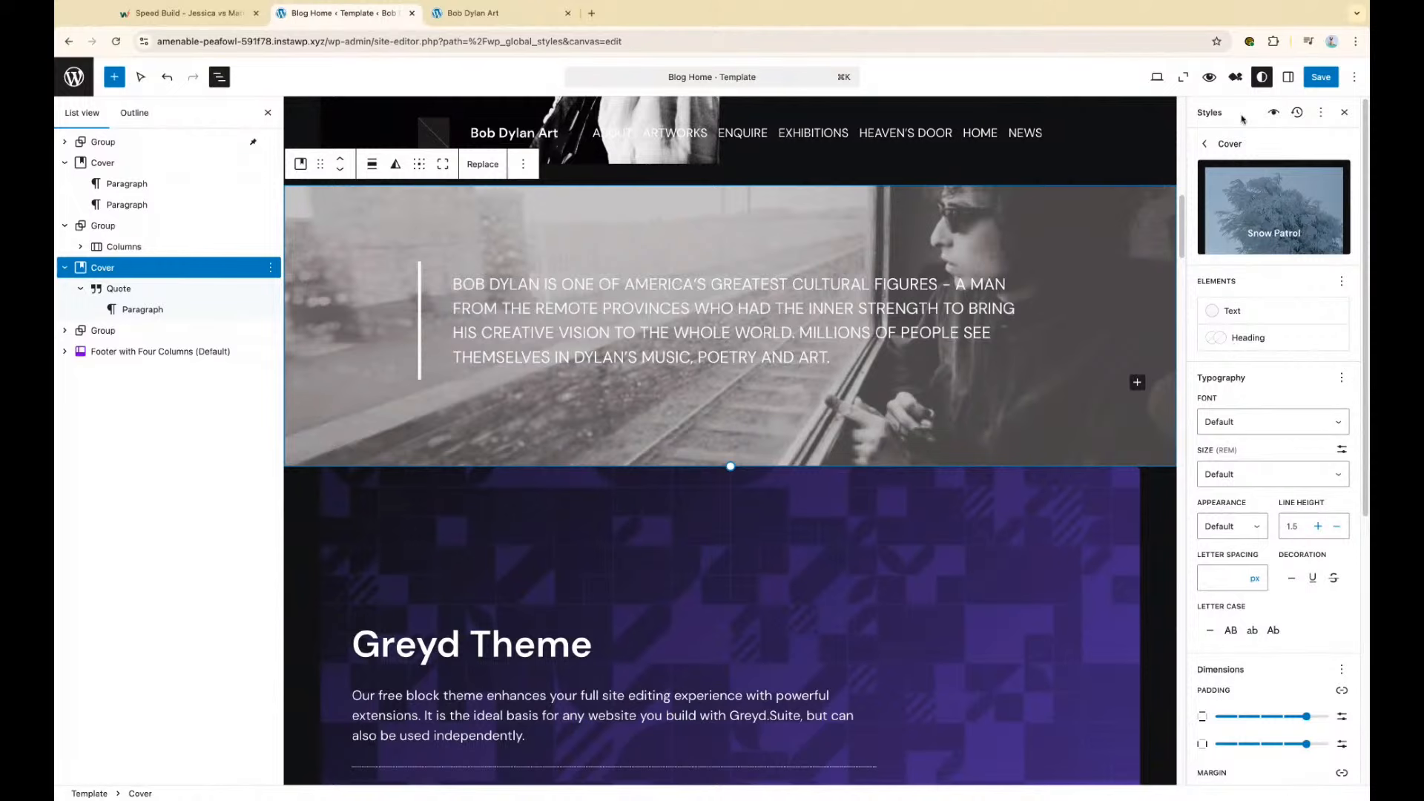
click(1205, 144)
Look through the Cover block's own settings and styles for its dimension options and open the minimum height for editing
click(1288, 77)
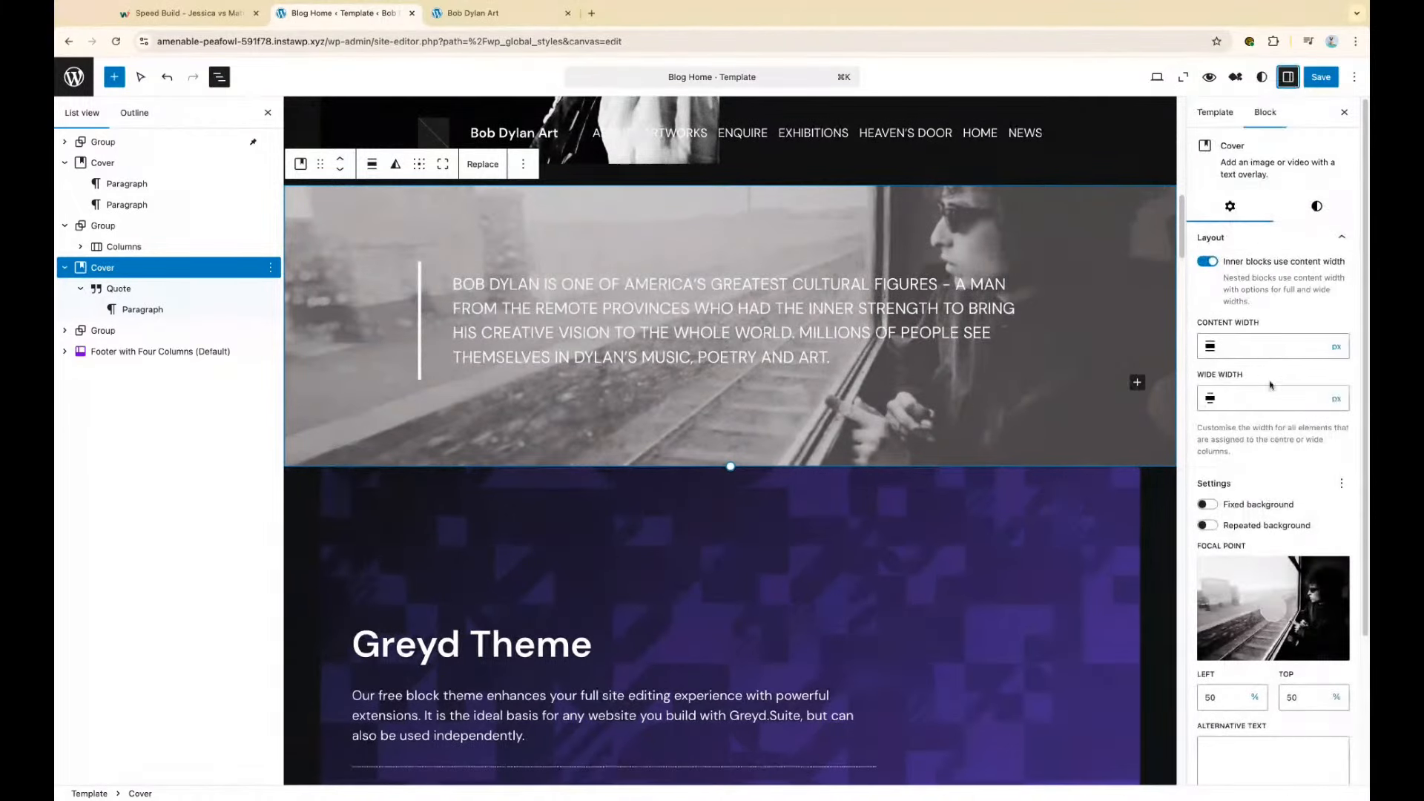
scroll(1269, 517, down, 4)
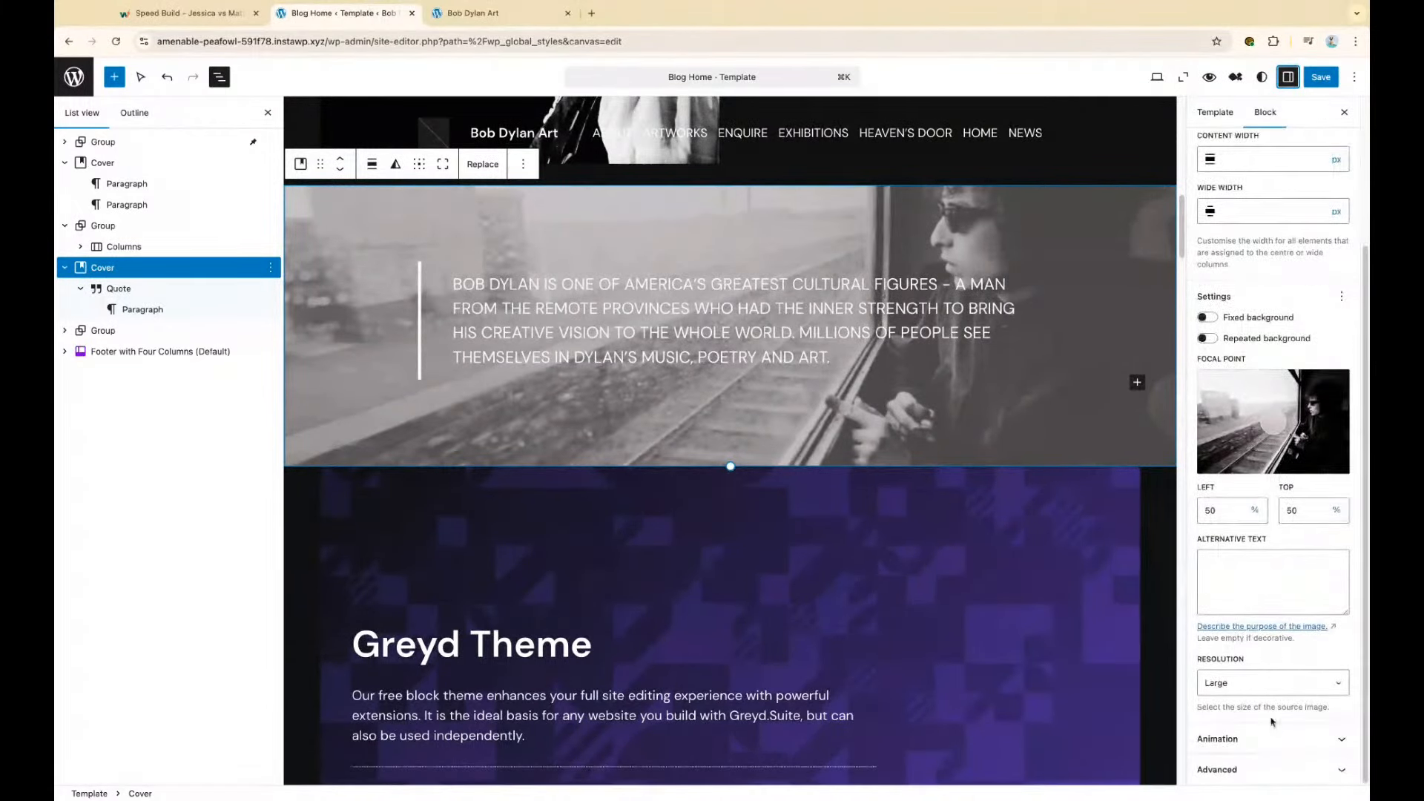
scroll(1273, 722, up, 4)
click(1317, 206)
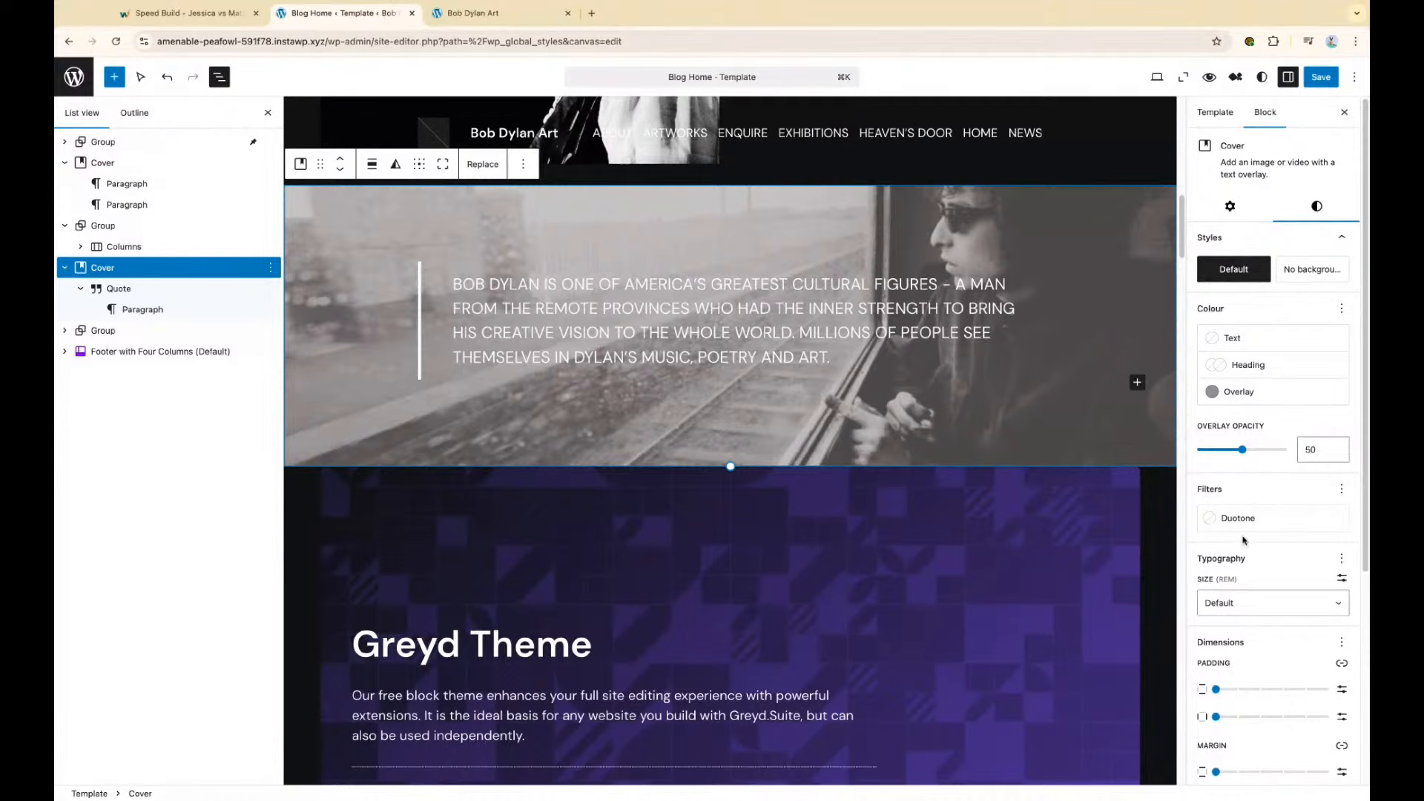
scroll(1245, 543, down, 4)
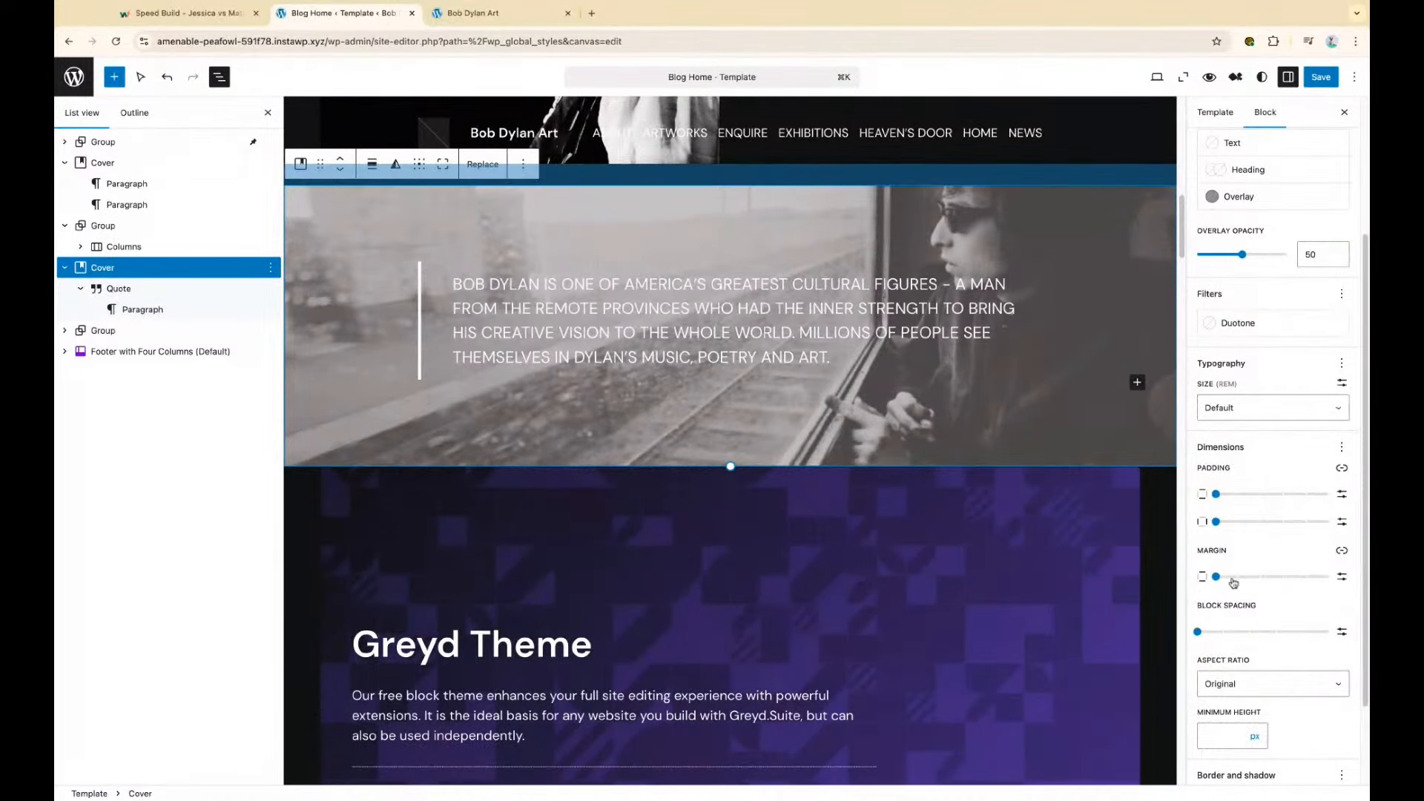
scroll(1231, 578, down, 1)
click(1227, 712)
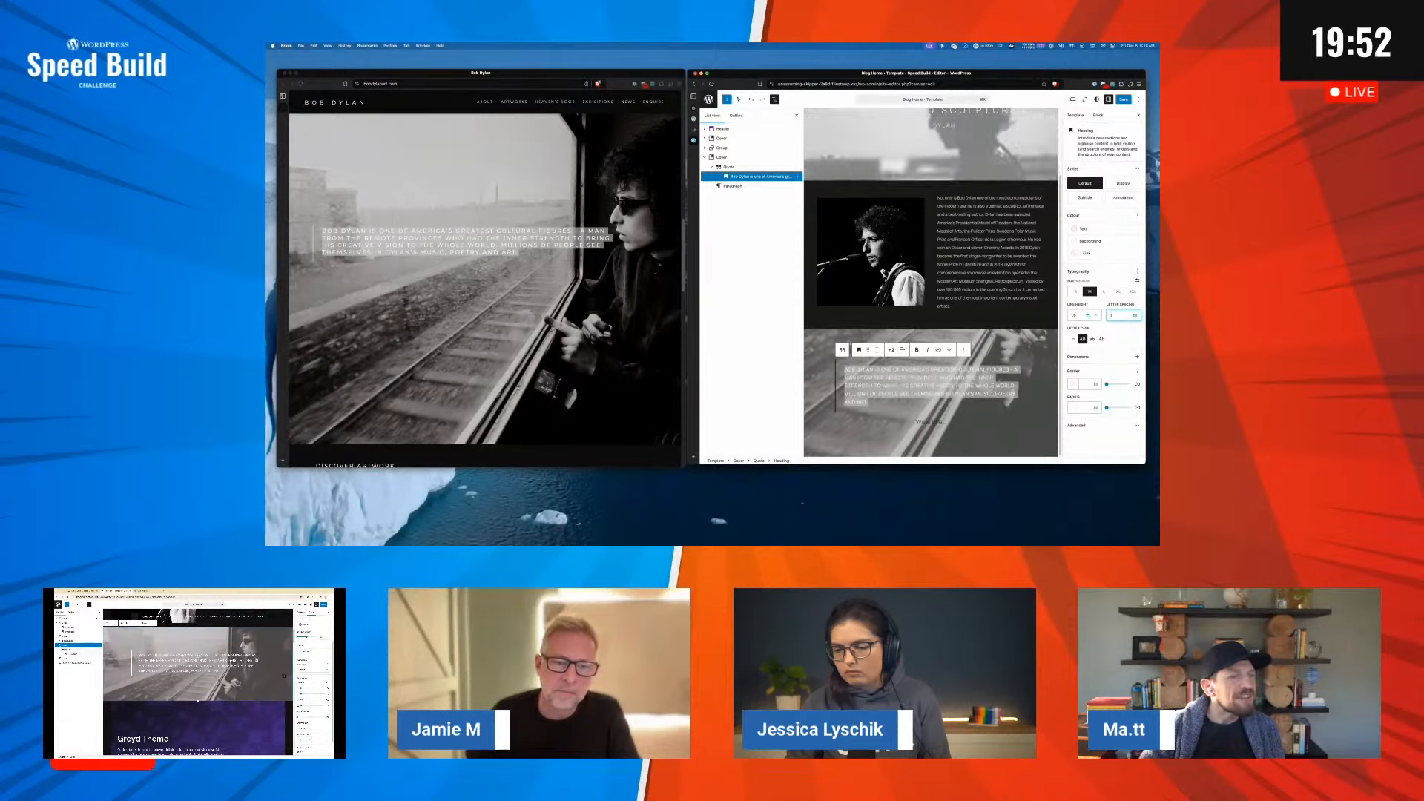
In the Speed Build template, set the quote heading's letter spacing to 1 px
key(BackSpace)
text(1)
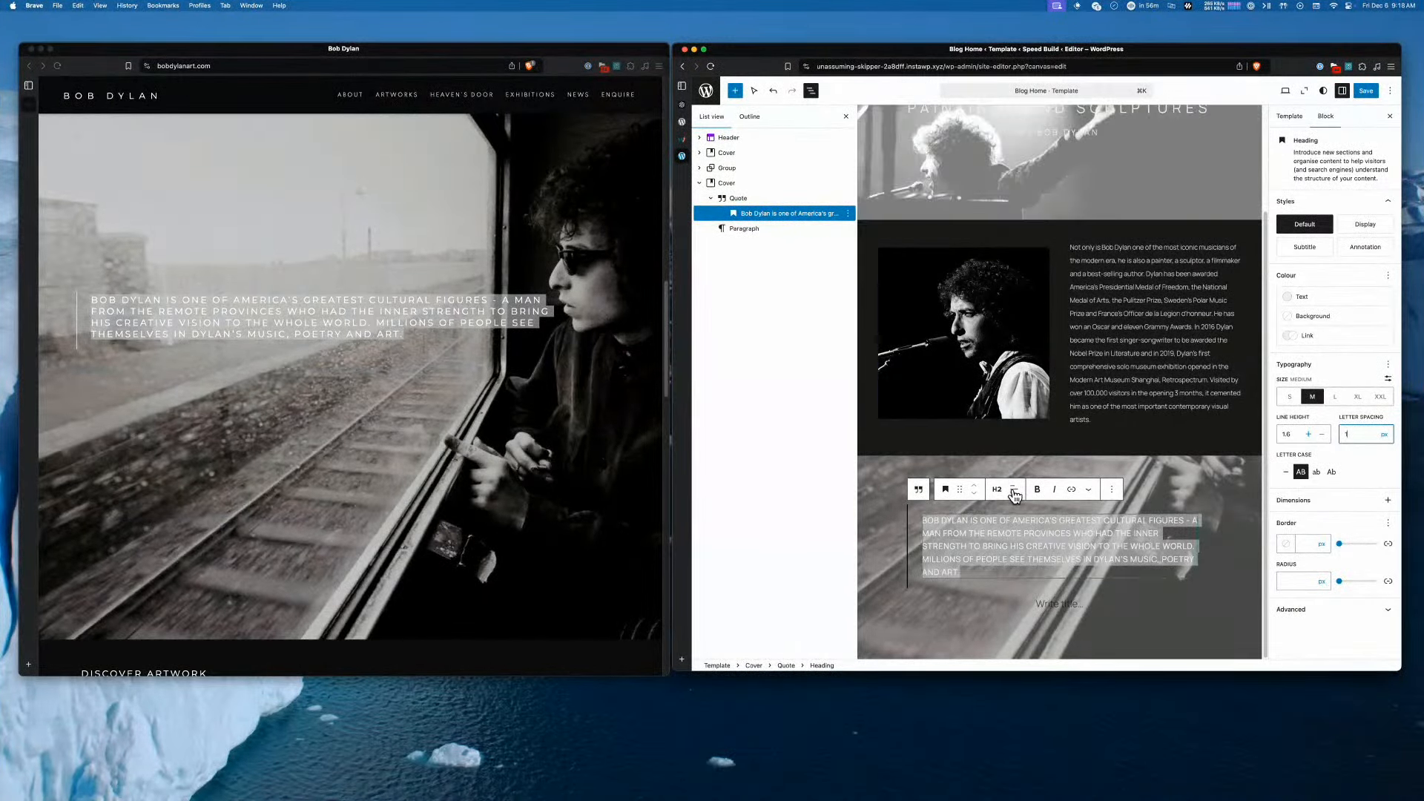
click(1029, 545)
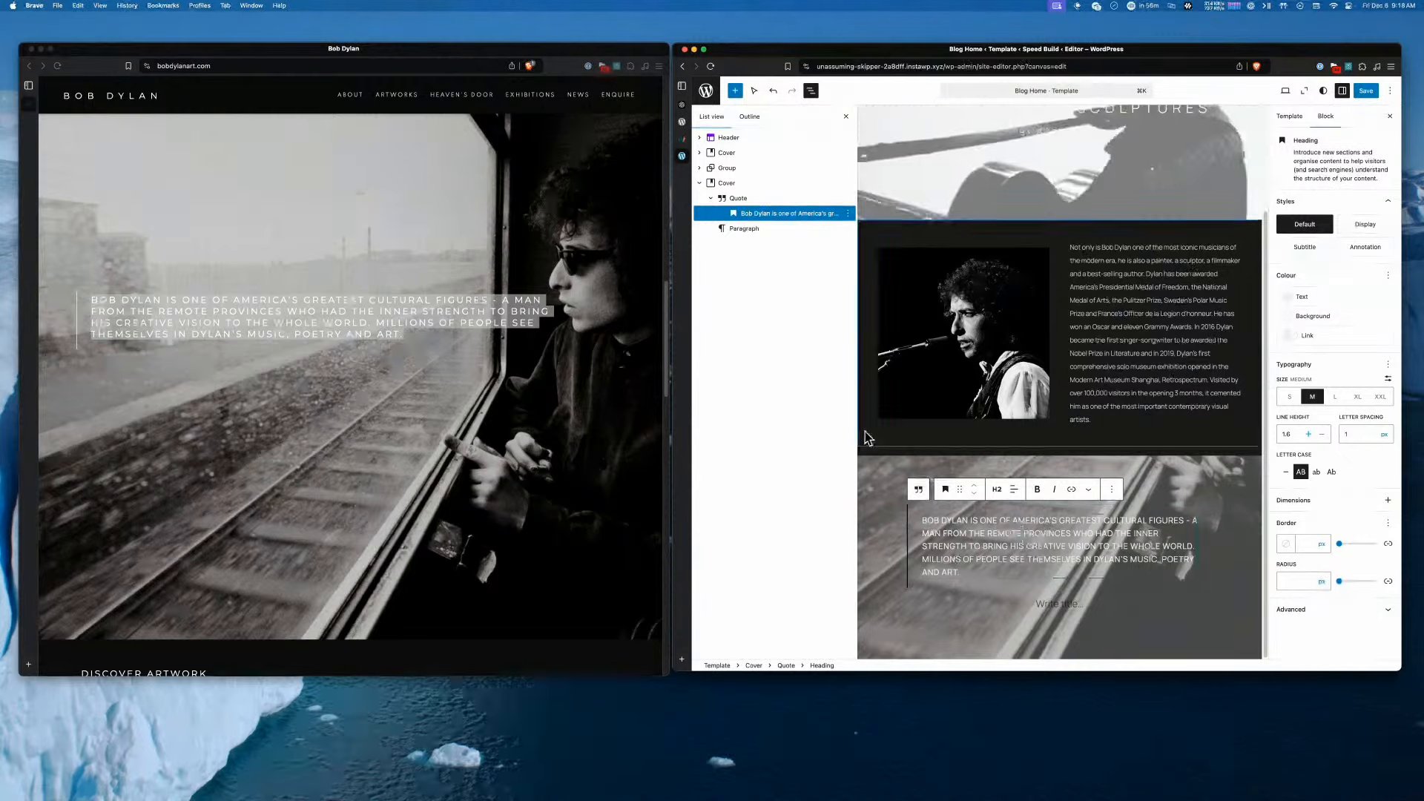
Capture a screenshot of the reference site's Discover Artwork section with the Paintings, Sculpture and Lyrics & Drawings images
scroll(484, 354, down, 5)
scroll(483, 354, down, 3)
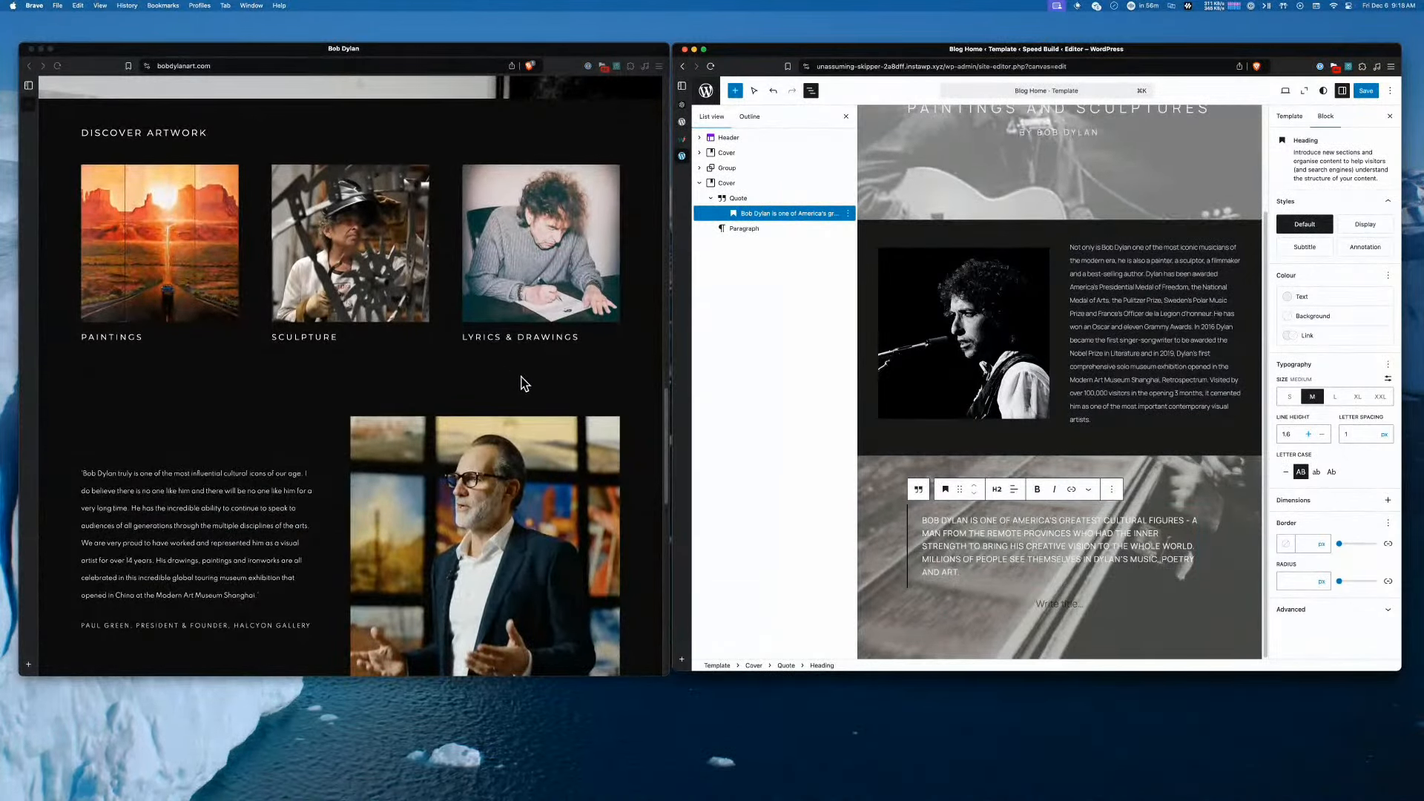
scroll(523, 380, up, 1)
scroll(531, 393, up, 2)
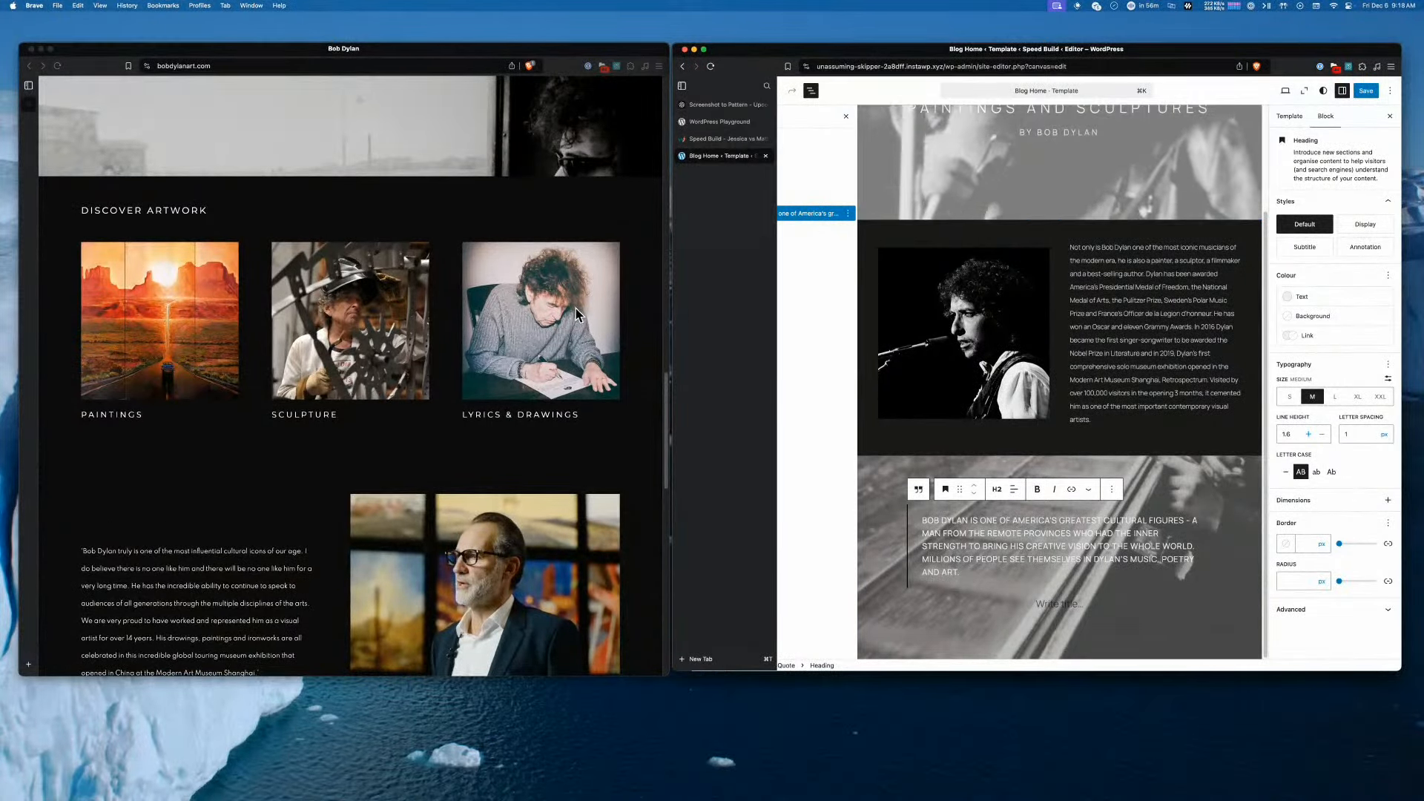
key(super+shift+4)
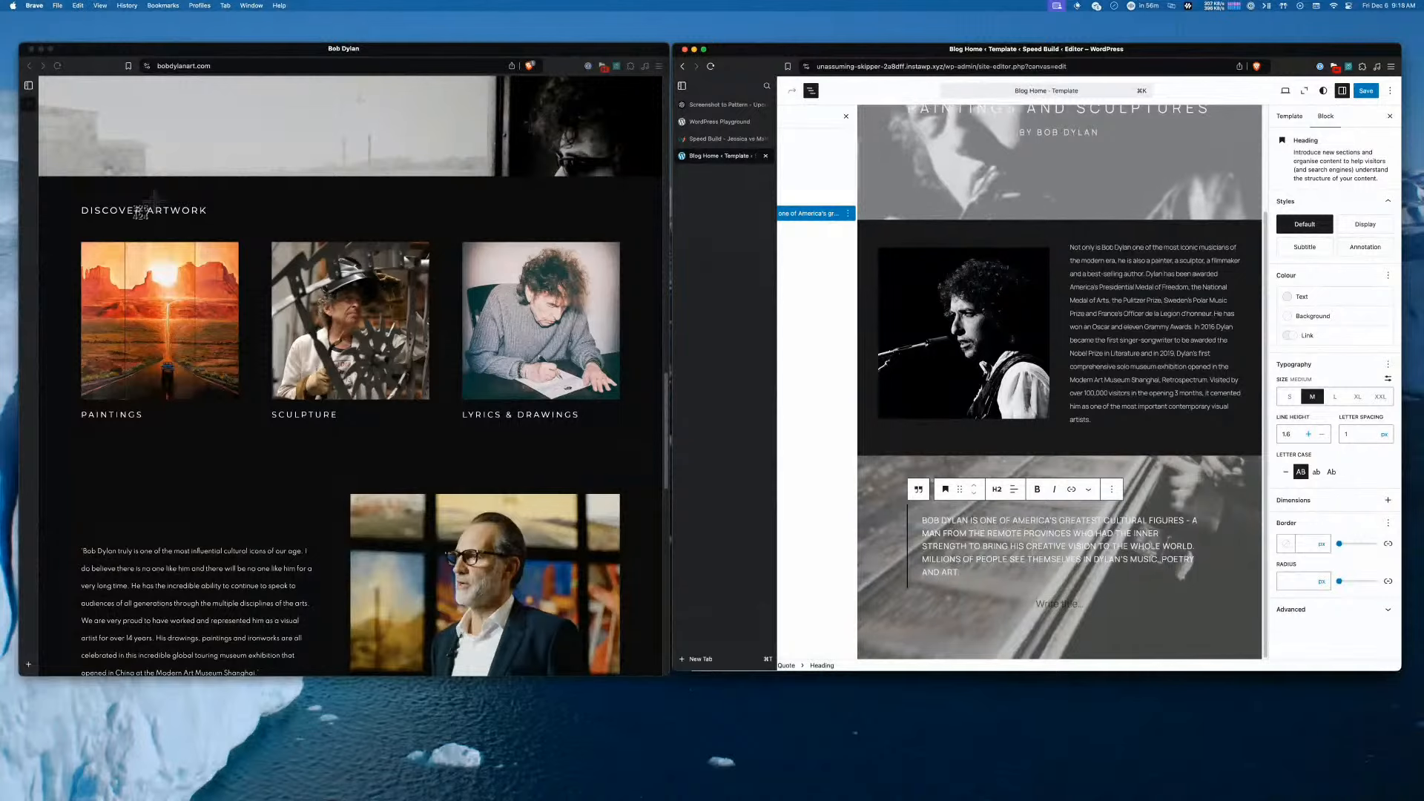
drag(52, 185, 651, 445)
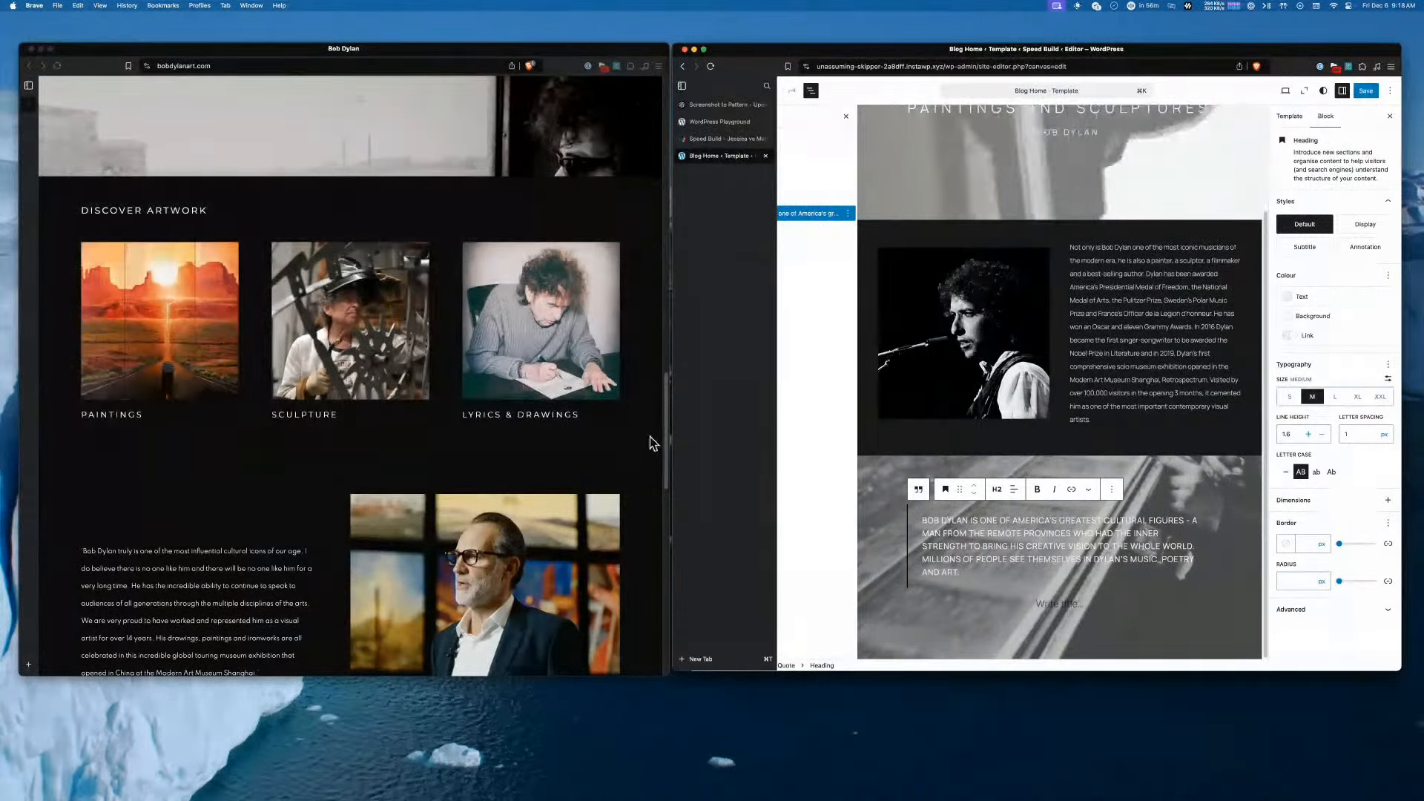
Switch to the Screenshot to Pattern chat in ChatGPT, attach the Discover Artwork screenshot and send it
click(733, 105)
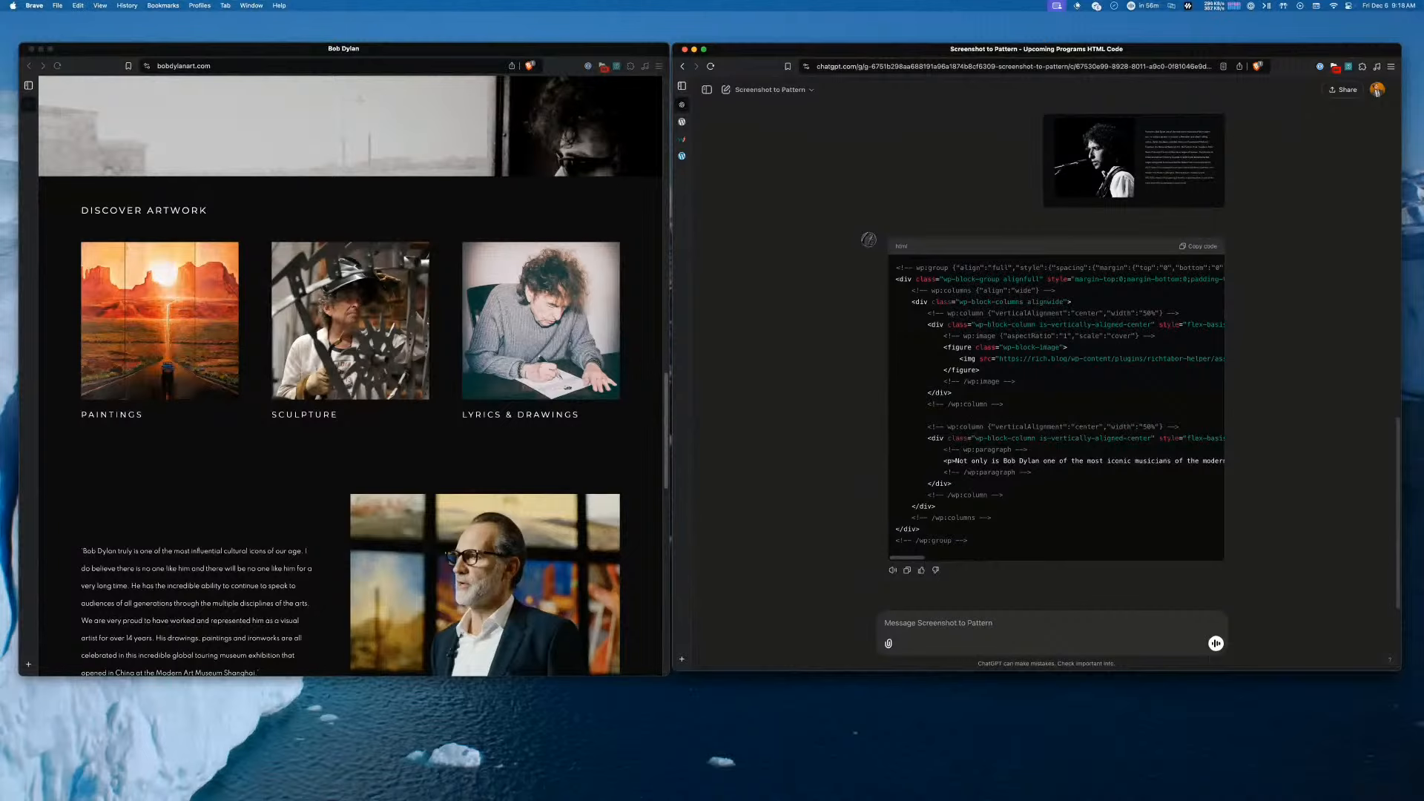
drag(1298, 712, 1046, 572)
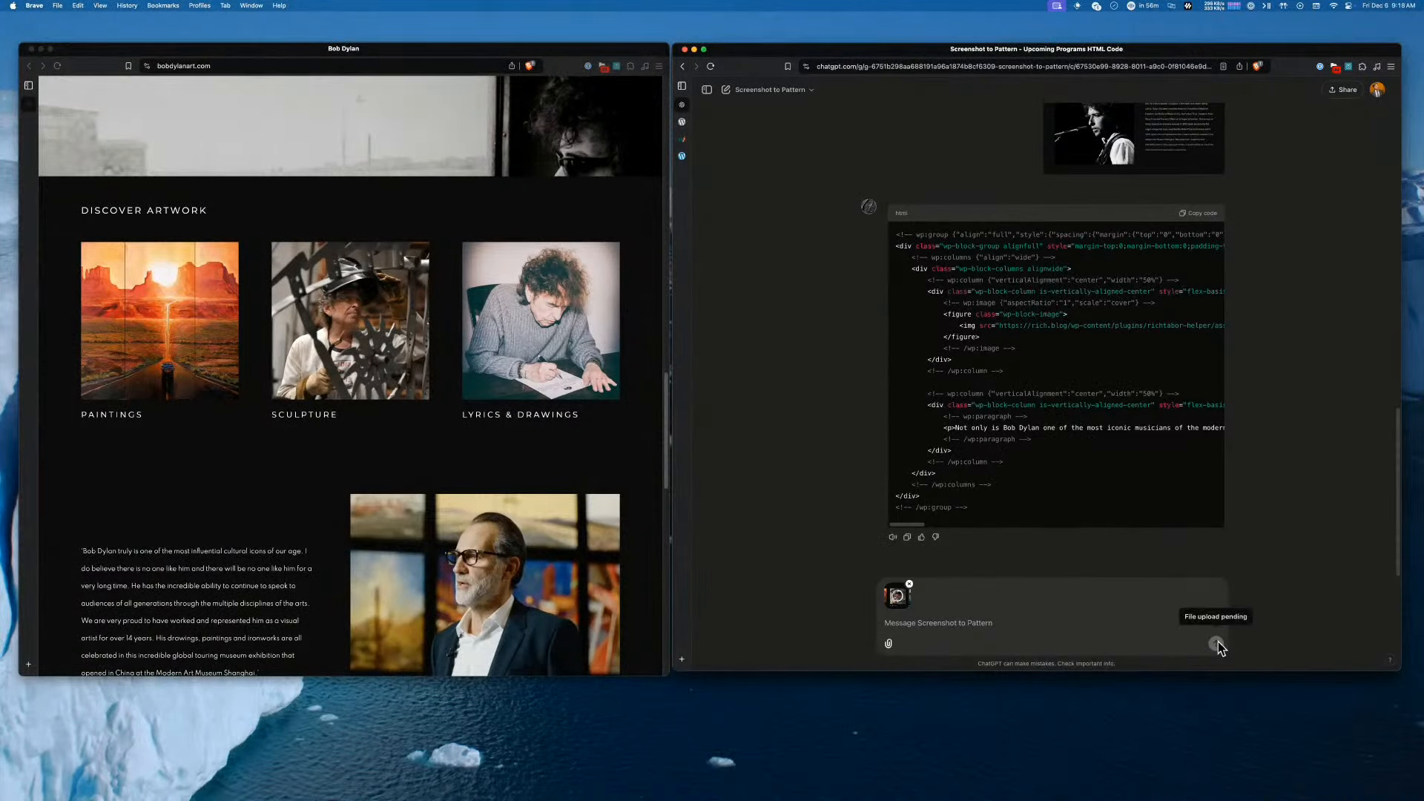
click(1217, 643)
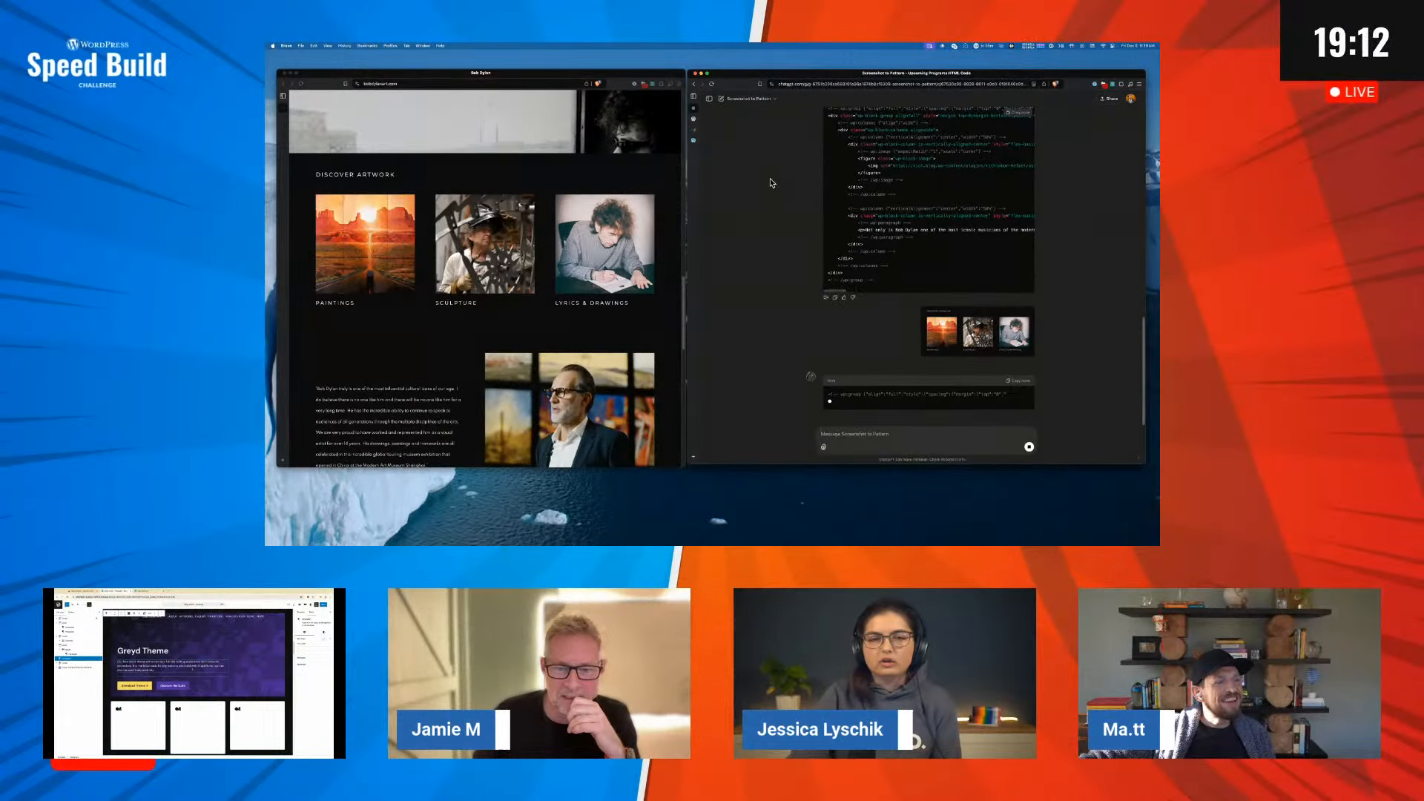
Switch back to the Site Editor, select the train-window Cover block and close the List View
click(694, 141)
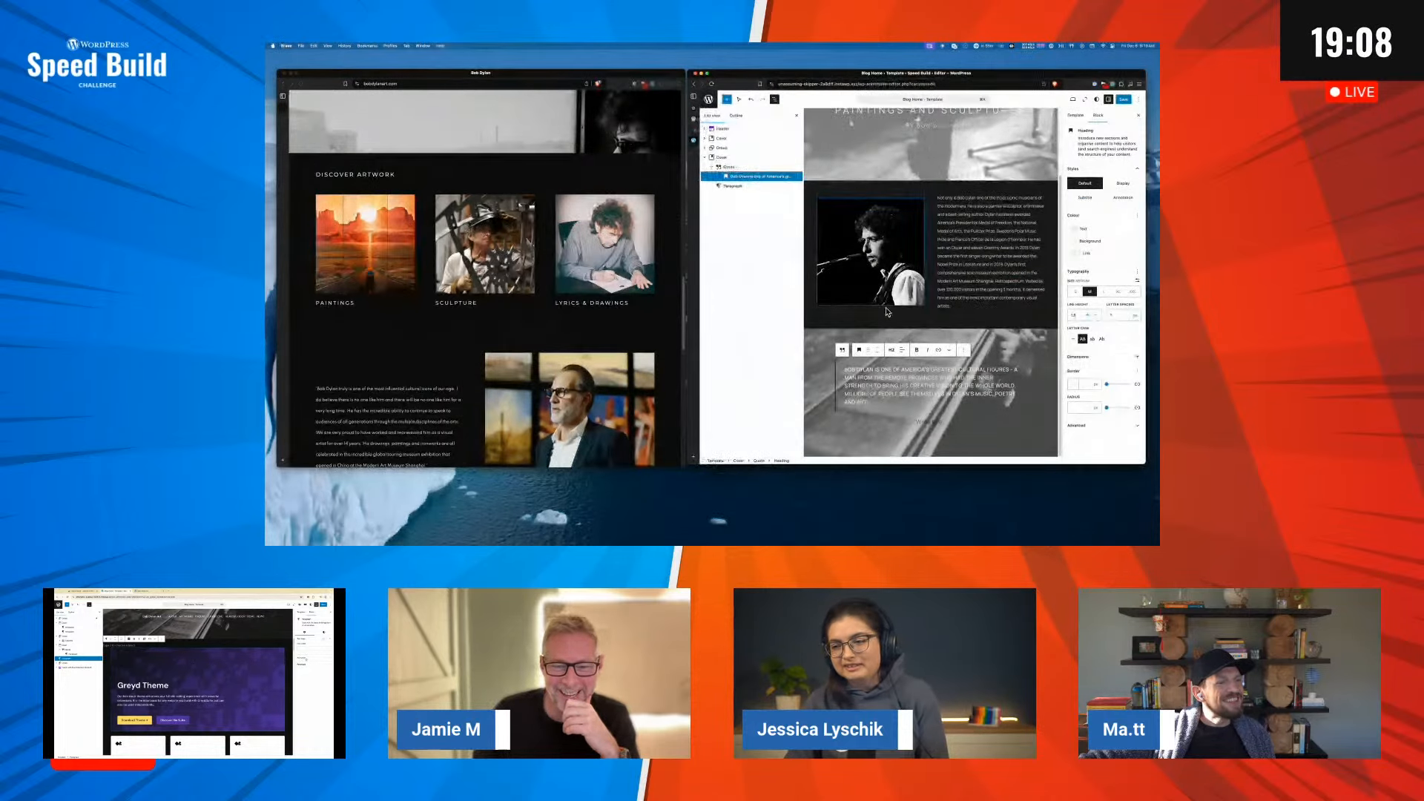
click(941, 430)
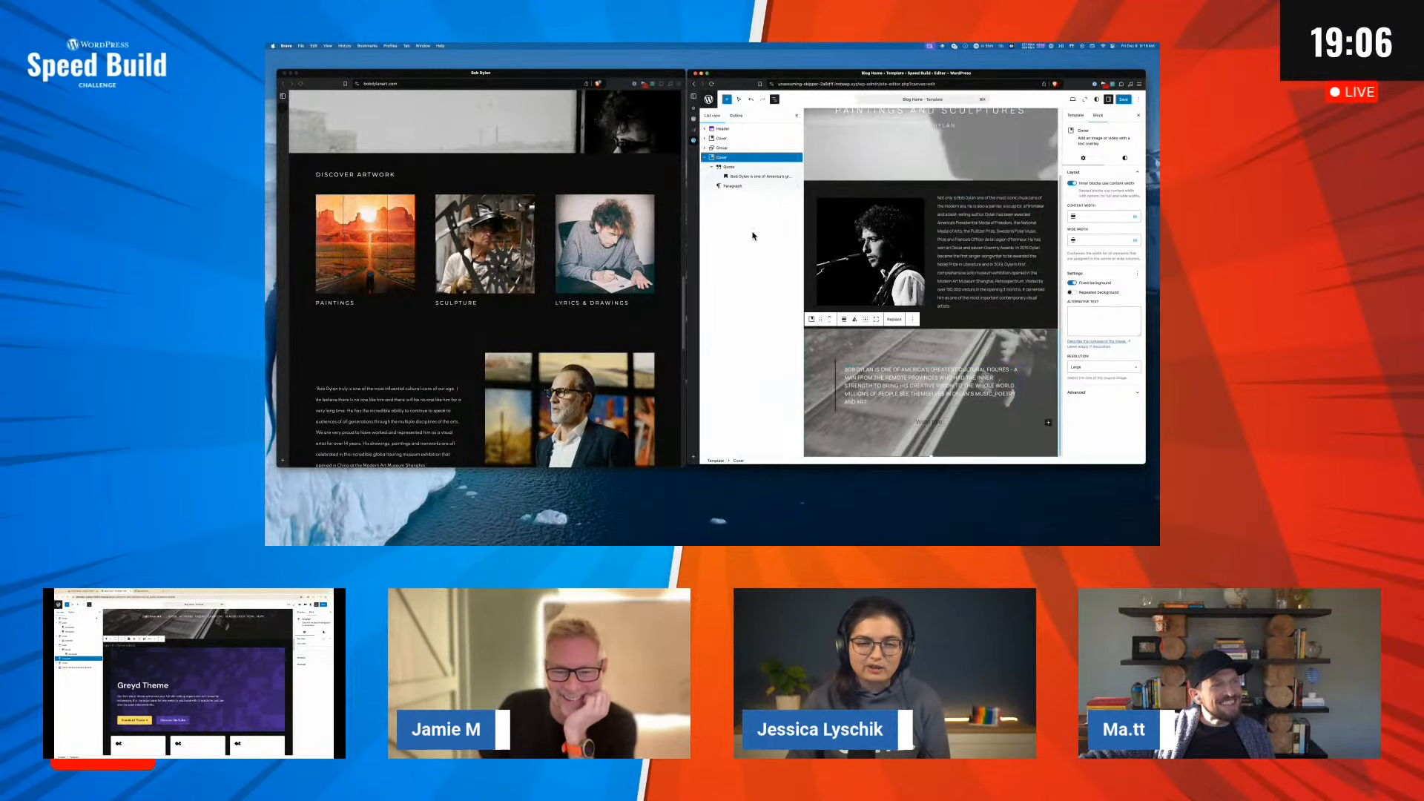
click(727, 100)
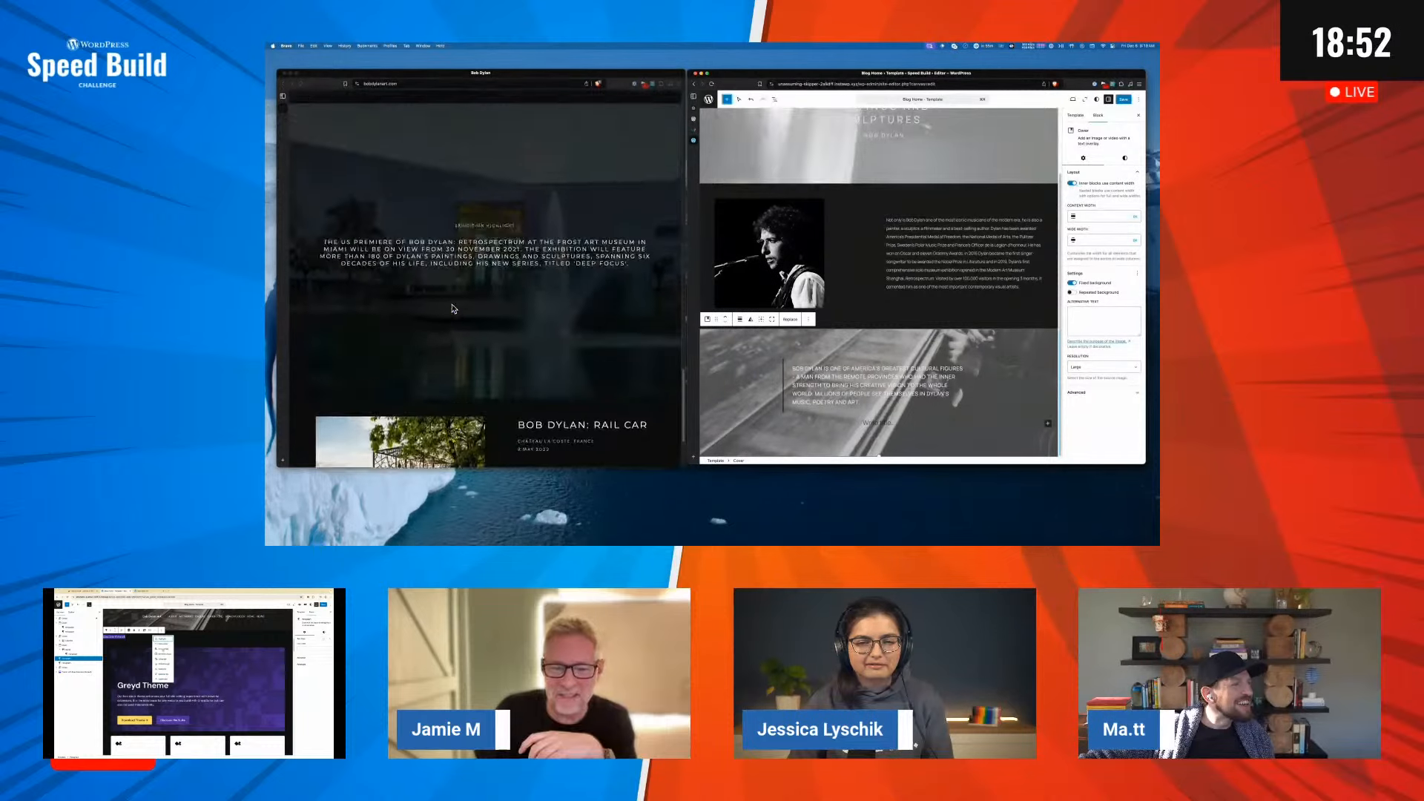
Copy the generated Discover Artwork block code from ChatGPT, insert it below the quote cover in the Site Editor and attempt recovery of the block
scroll(454, 308, up, 10)
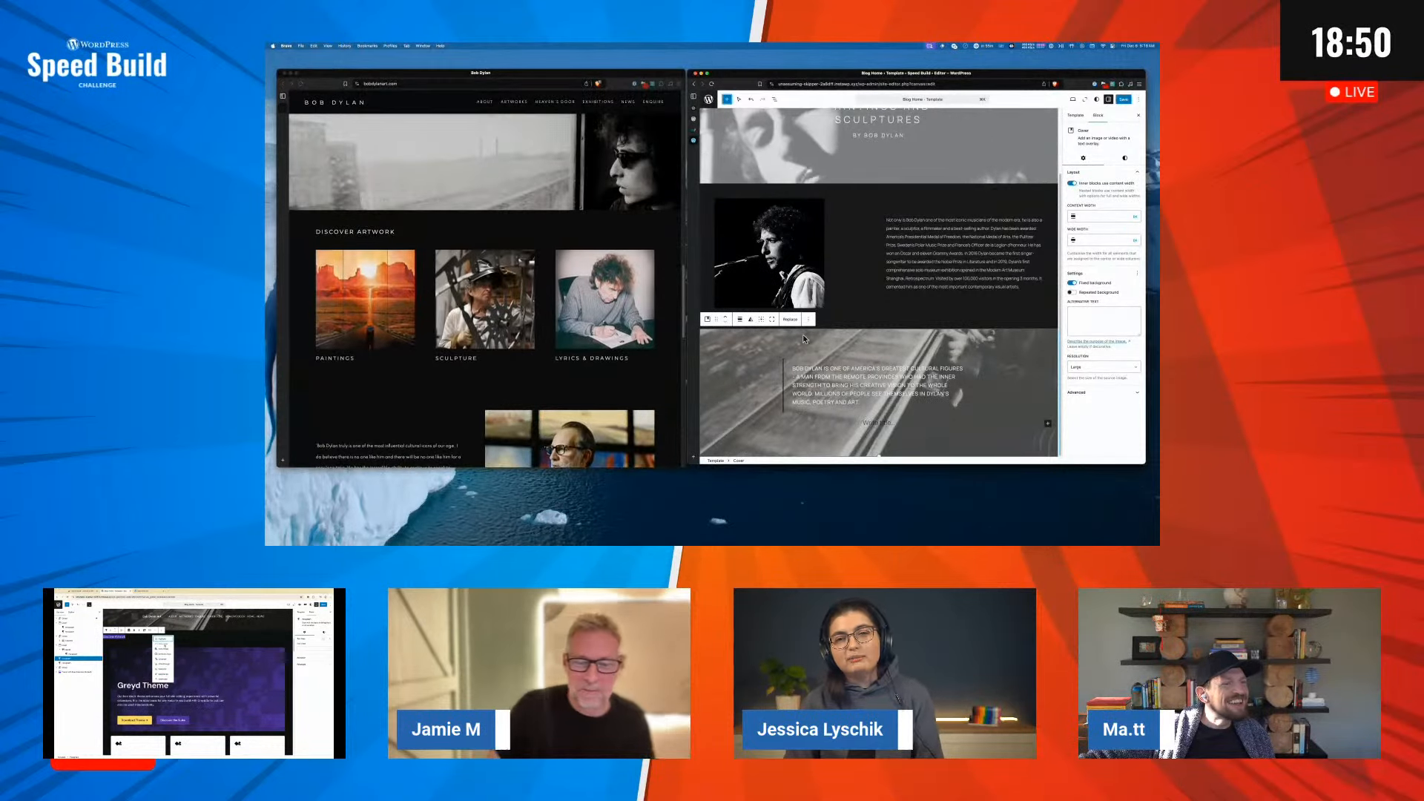
click(695, 112)
scroll(959, 246, up, 1)
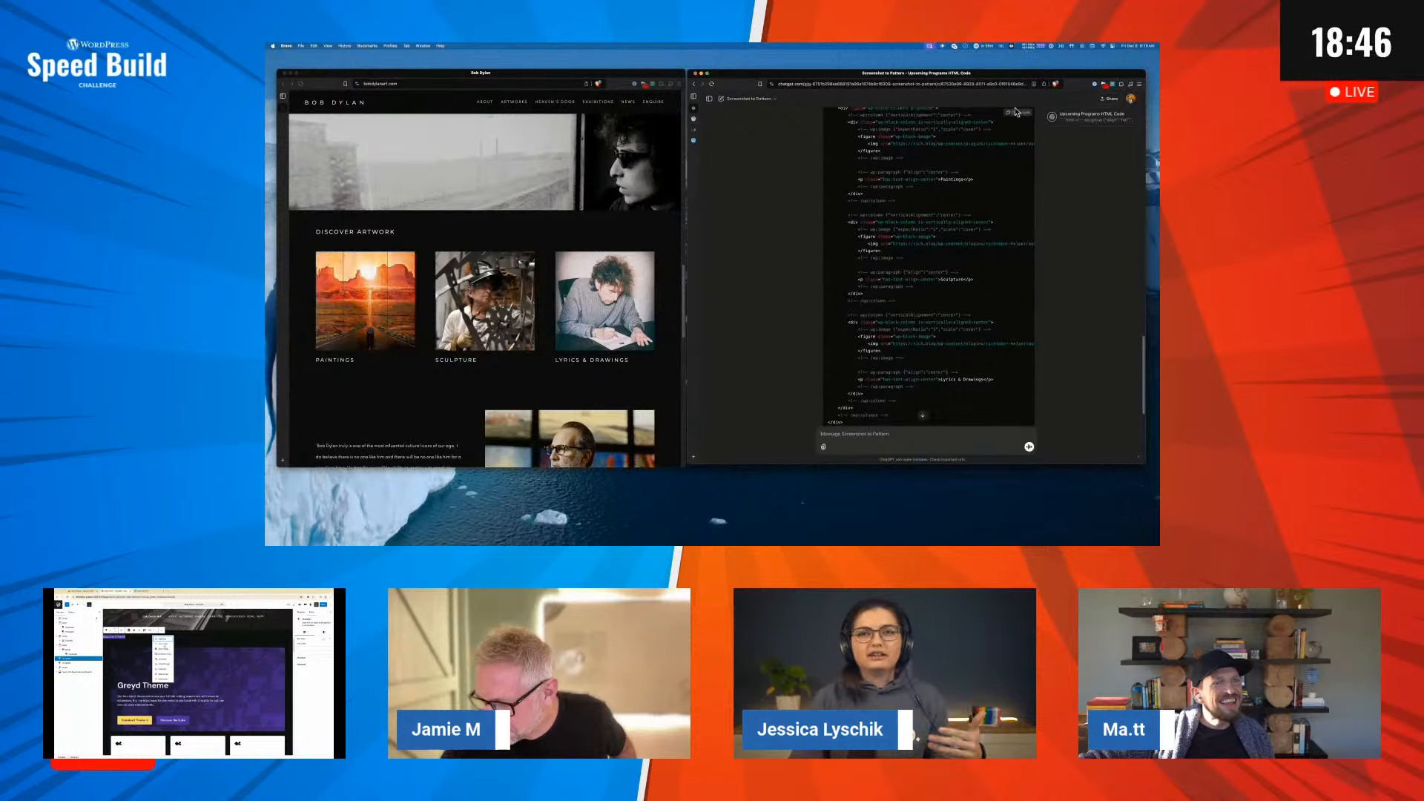
click(695, 141)
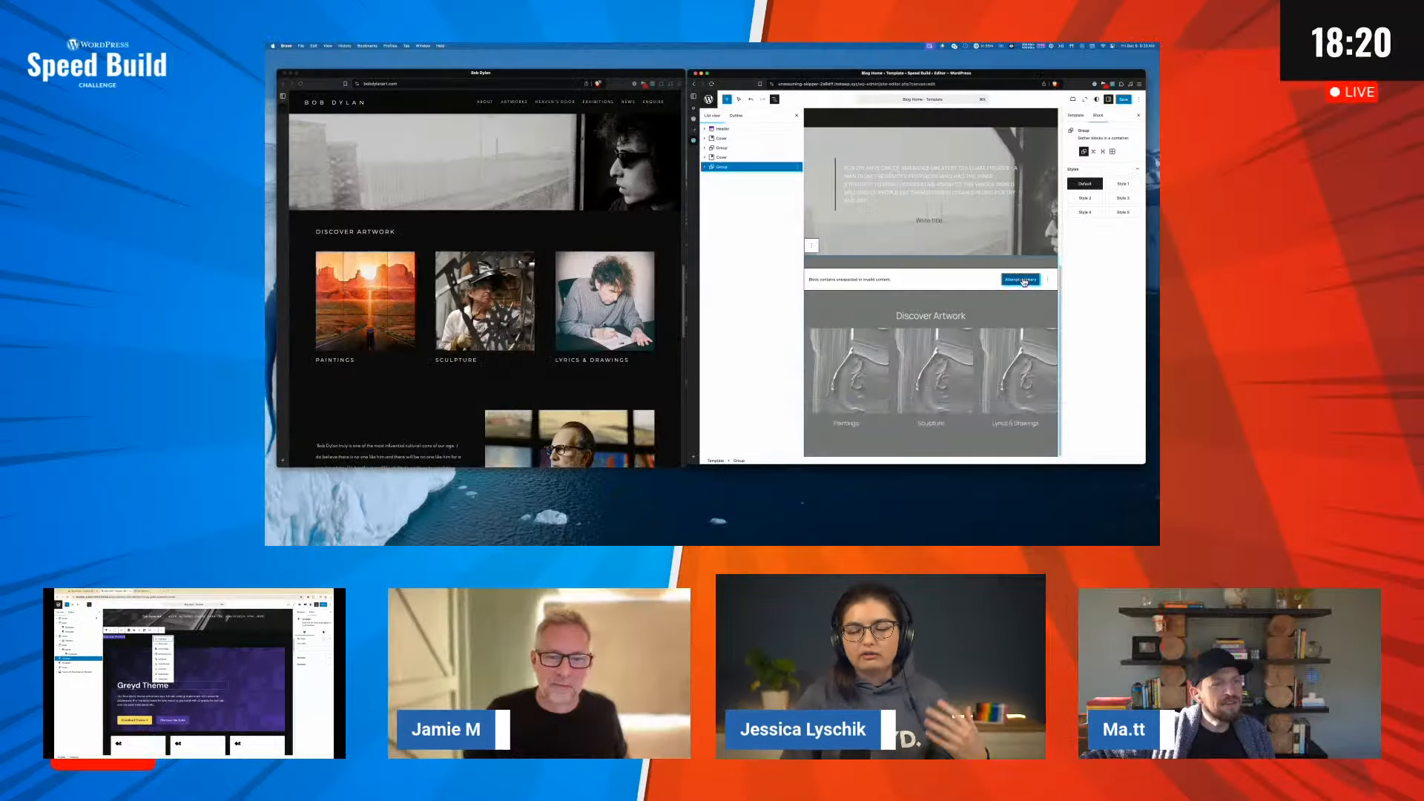
click(1022, 280)
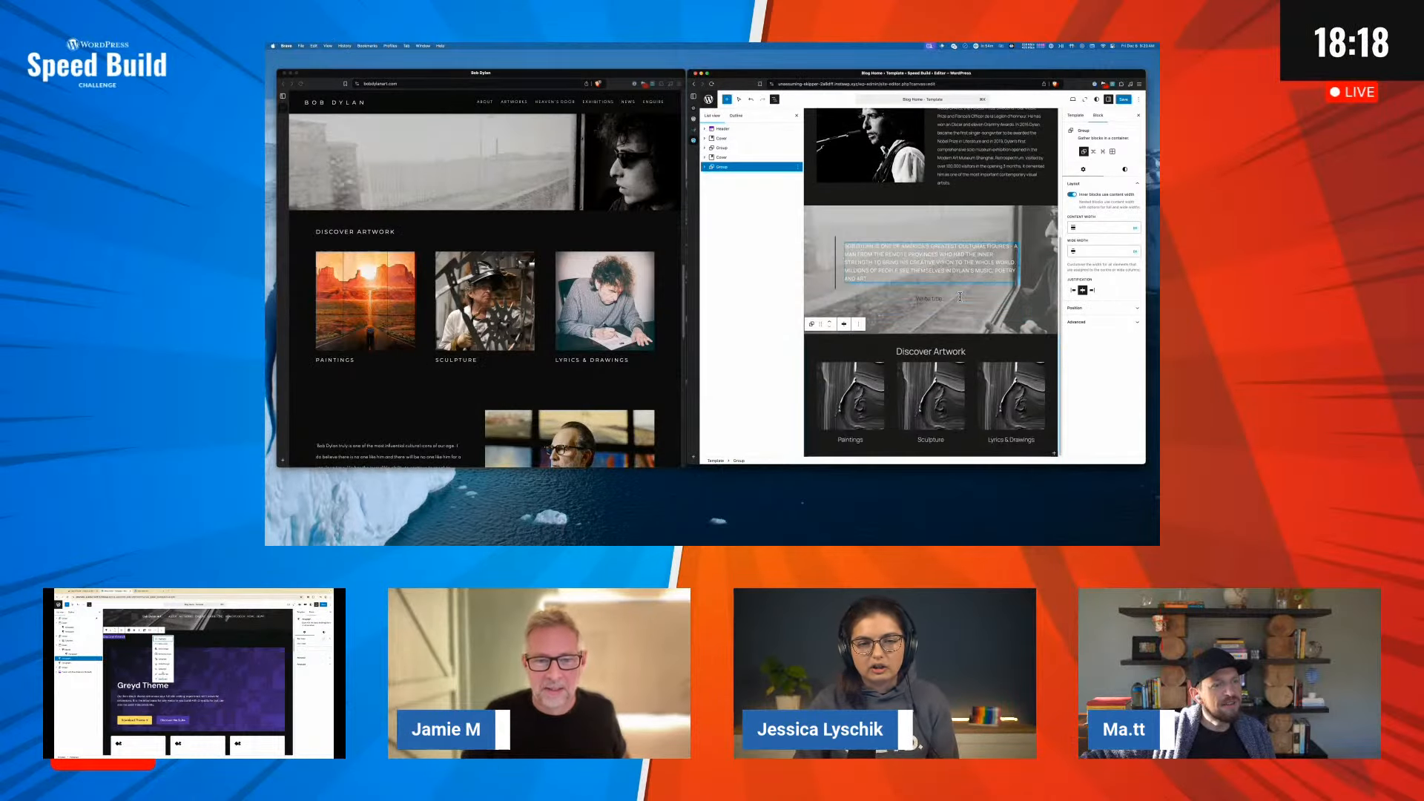
Left-align the Discover Artwork heading and set its letter case to uppercase
click(938, 353)
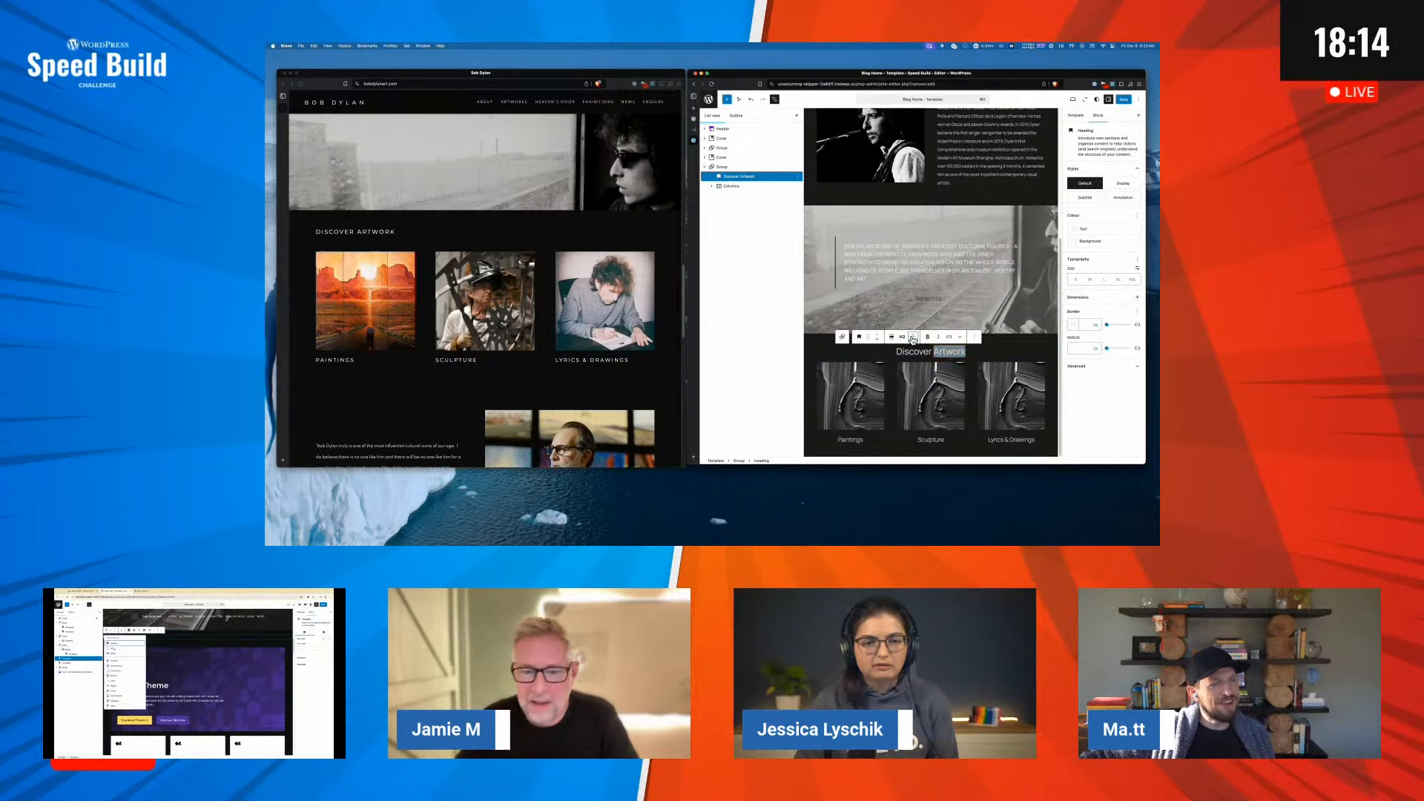
click(913, 336)
click(920, 356)
double_click(891, 352)
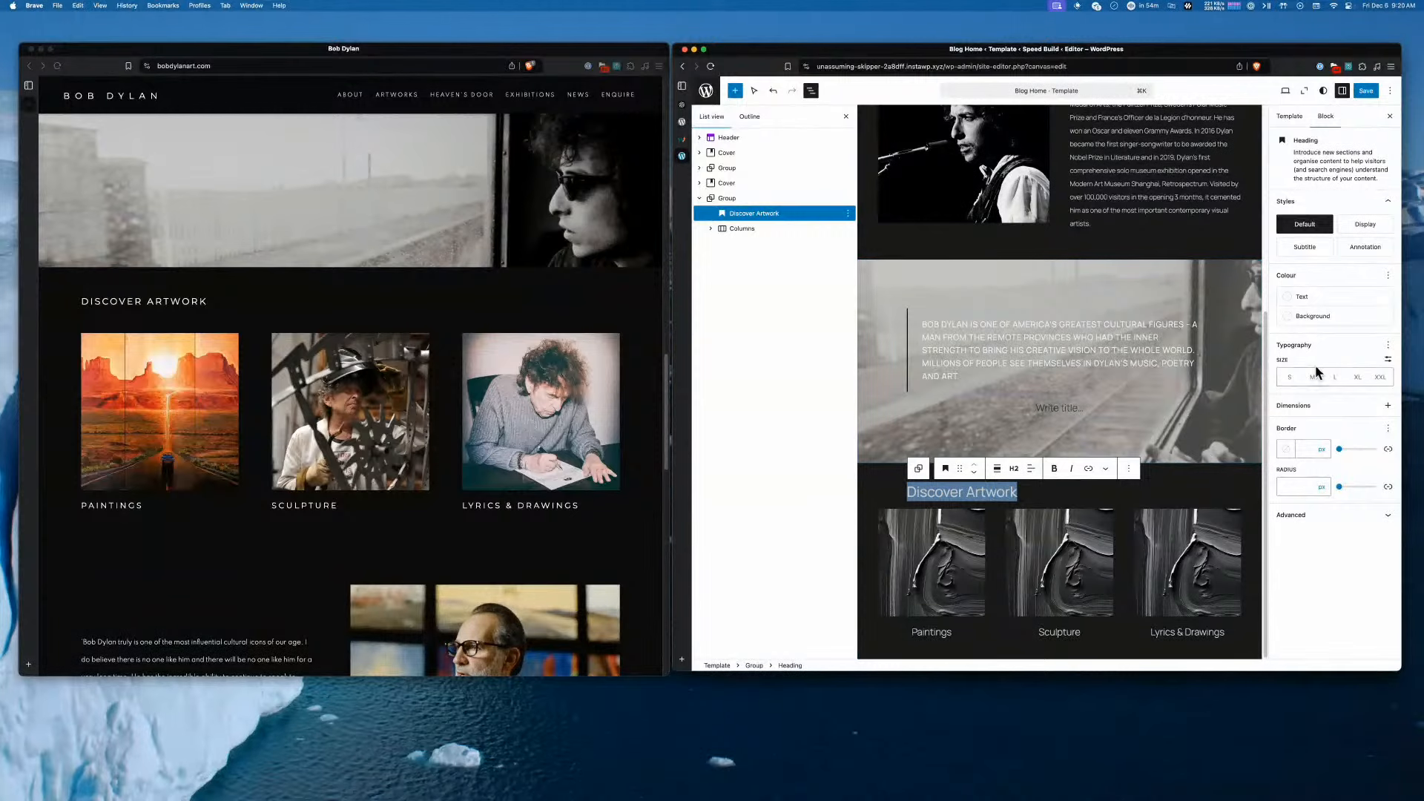
click(1387, 347)
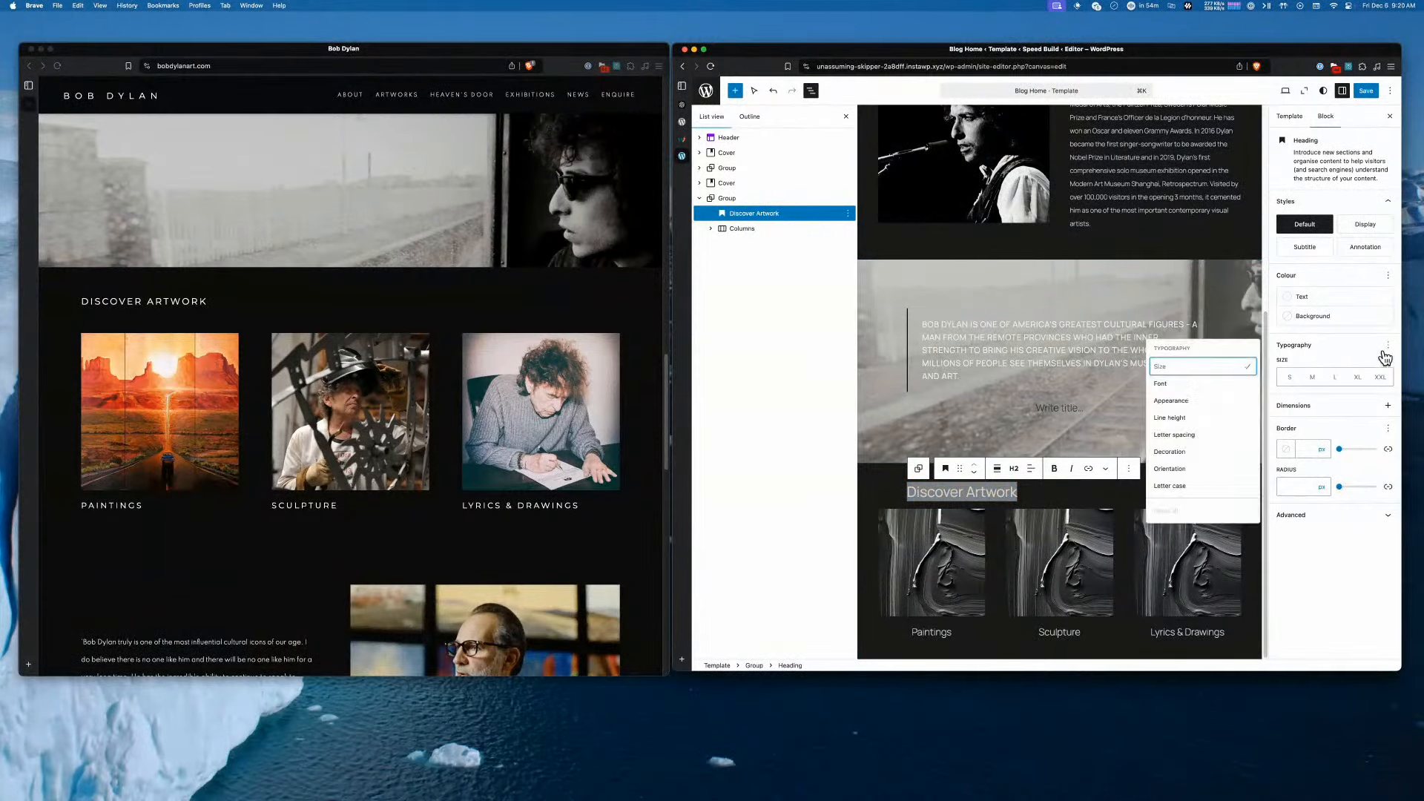
click(1213, 488)
click(1302, 416)
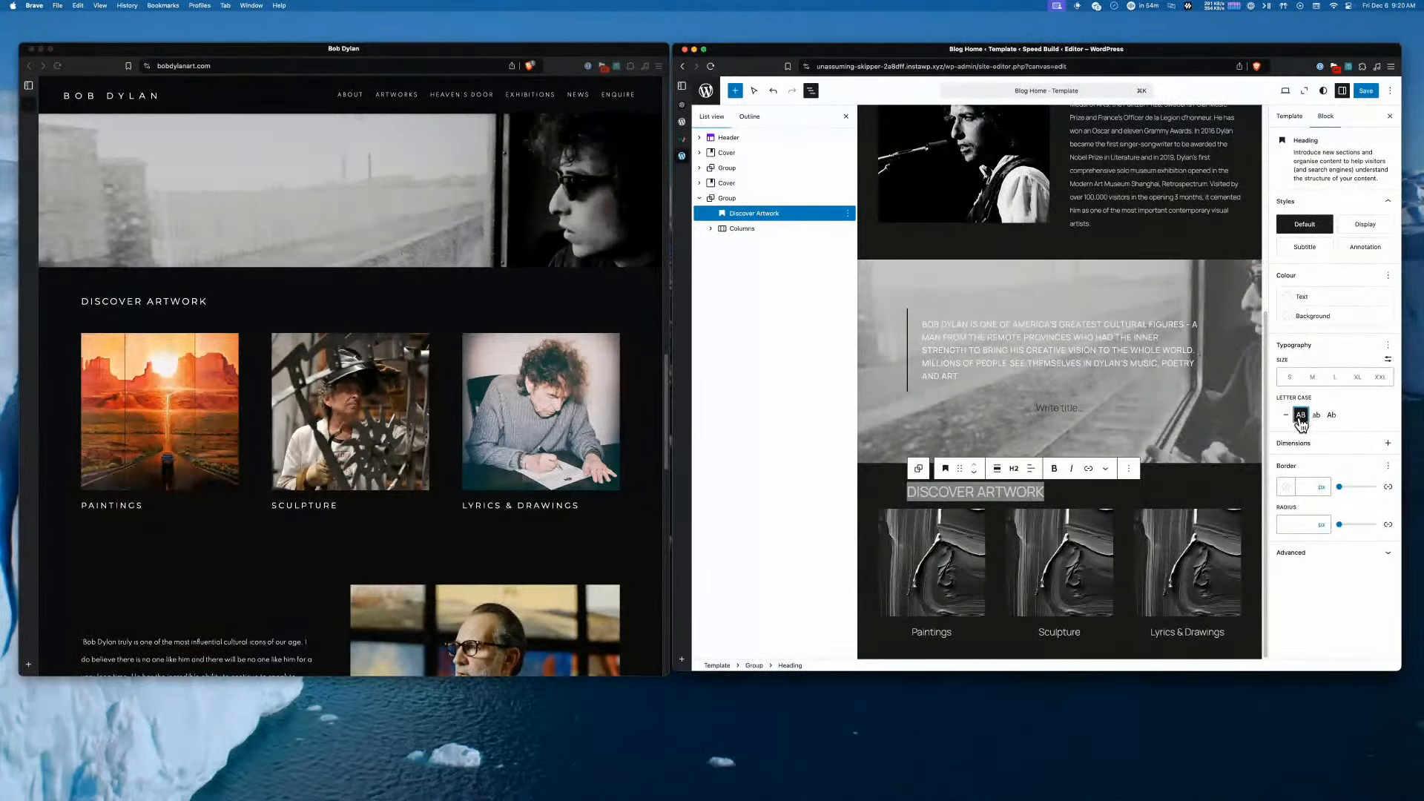
Adjust the letter spacing of the Discover Artwork heading and set its text size to Medium
click(1389, 346)
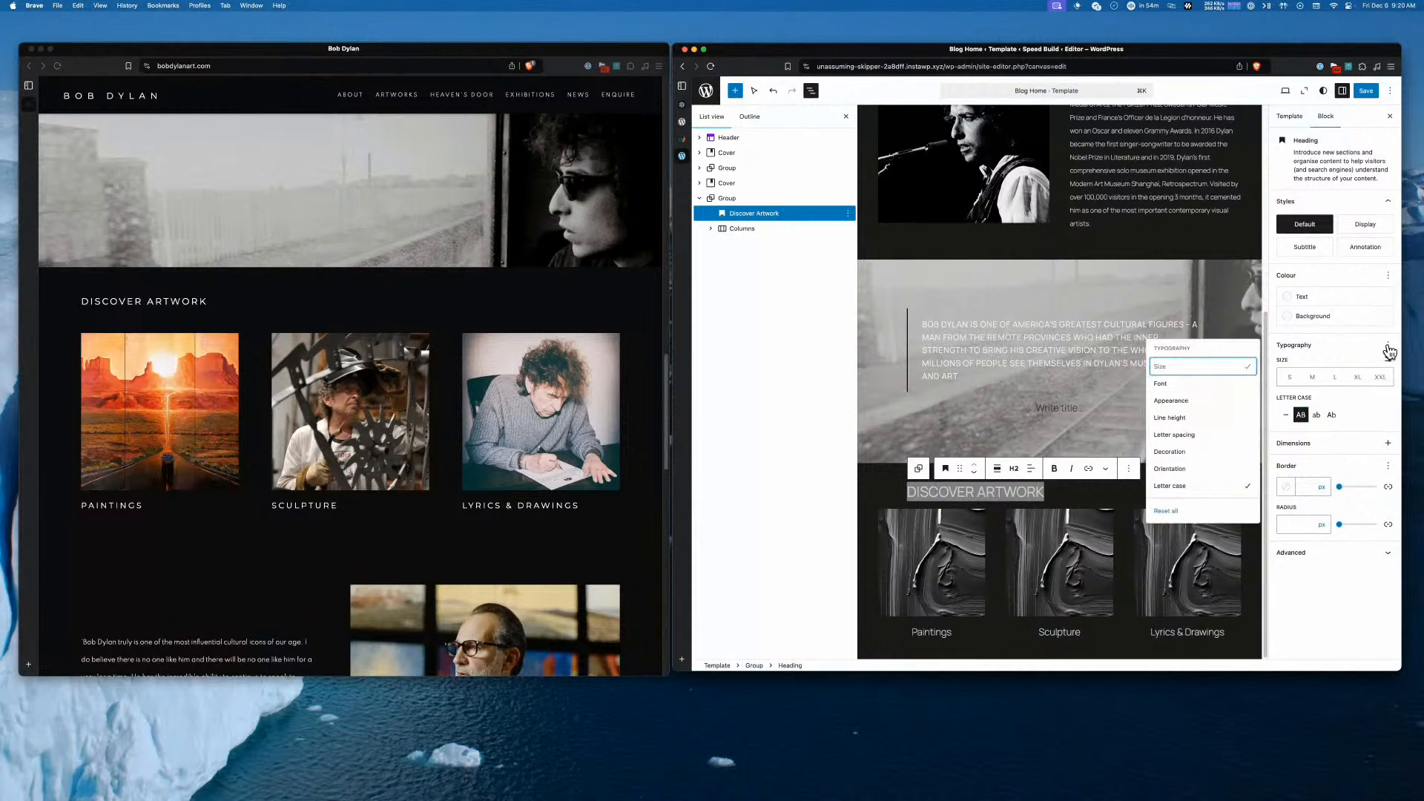
click(1201, 437)
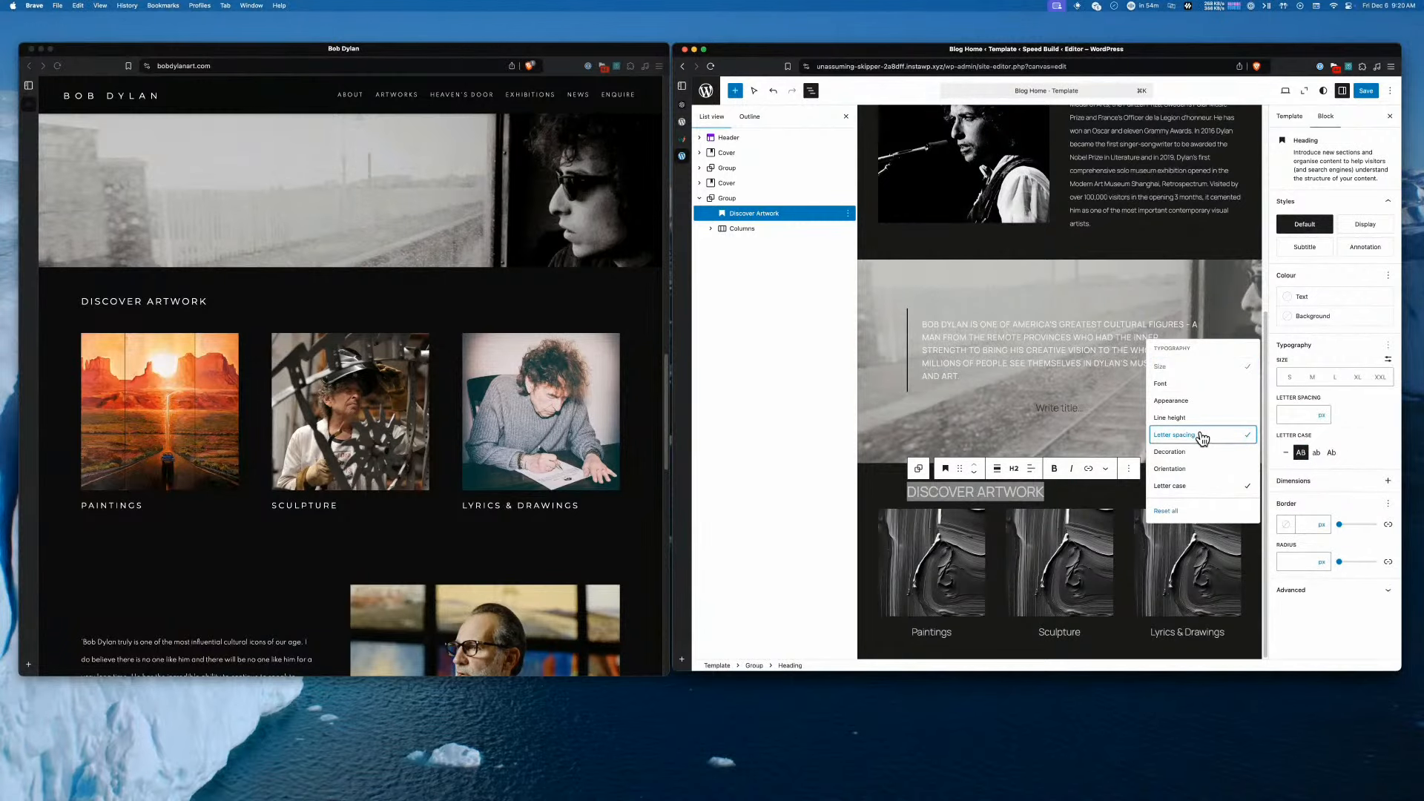
click(1311, 417)
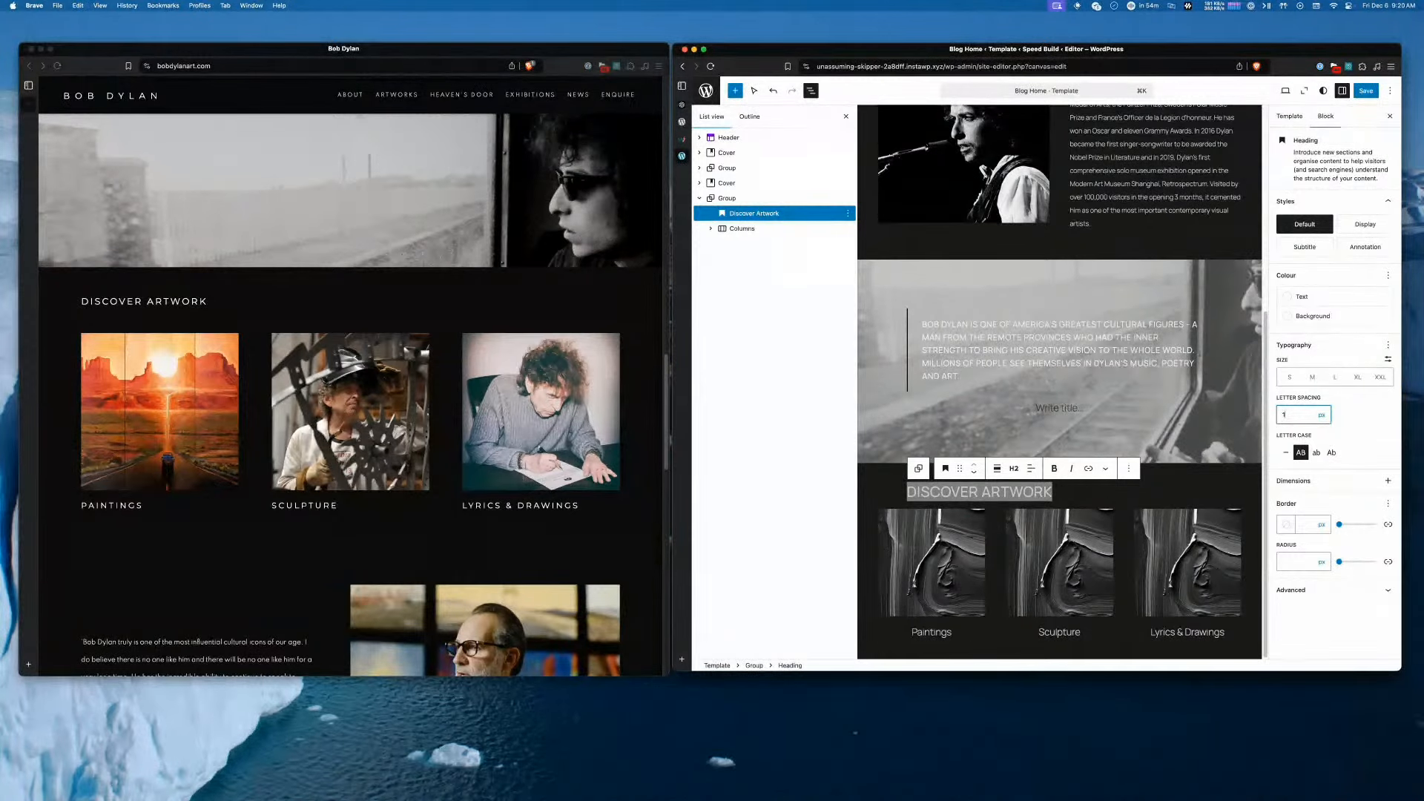
click(1290, 379)
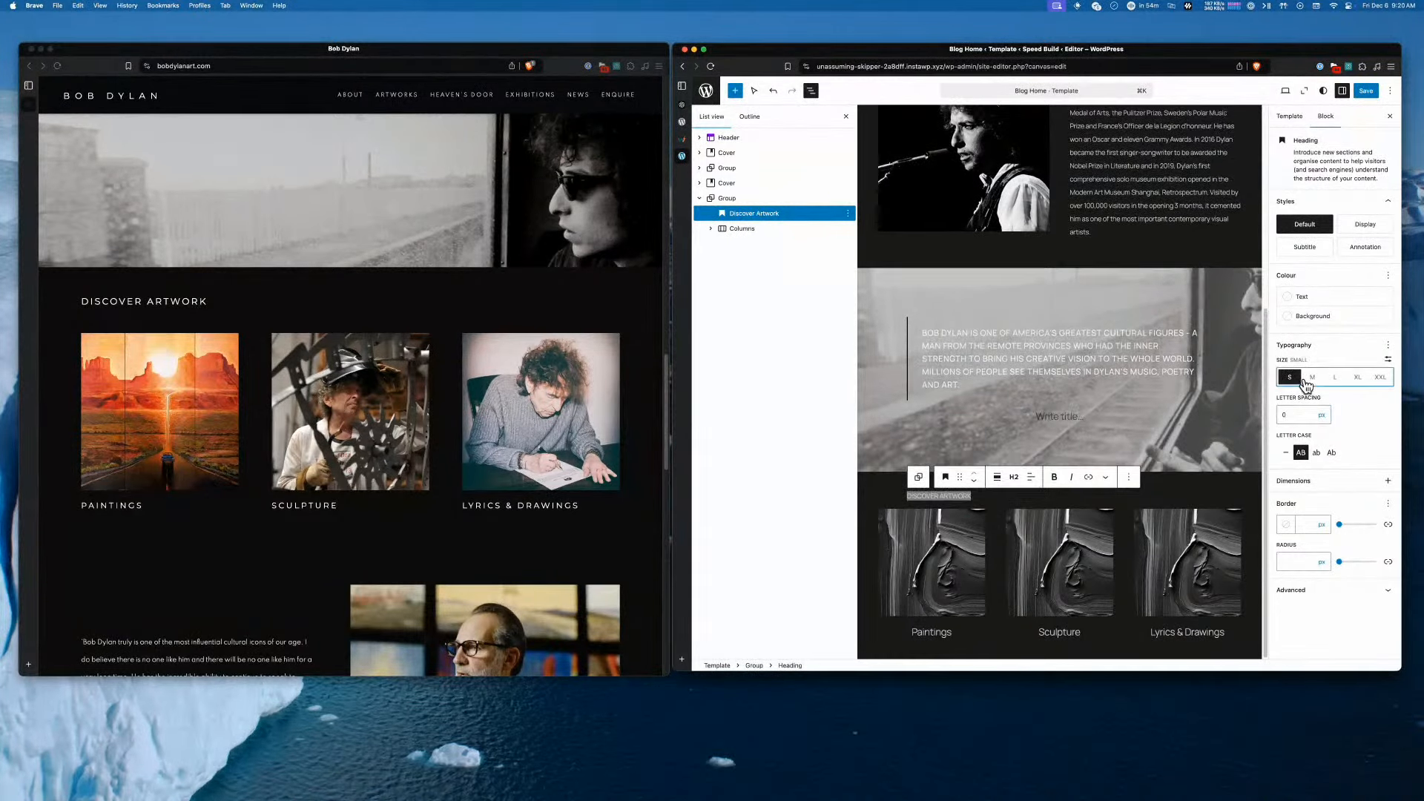
click(1308, 380)
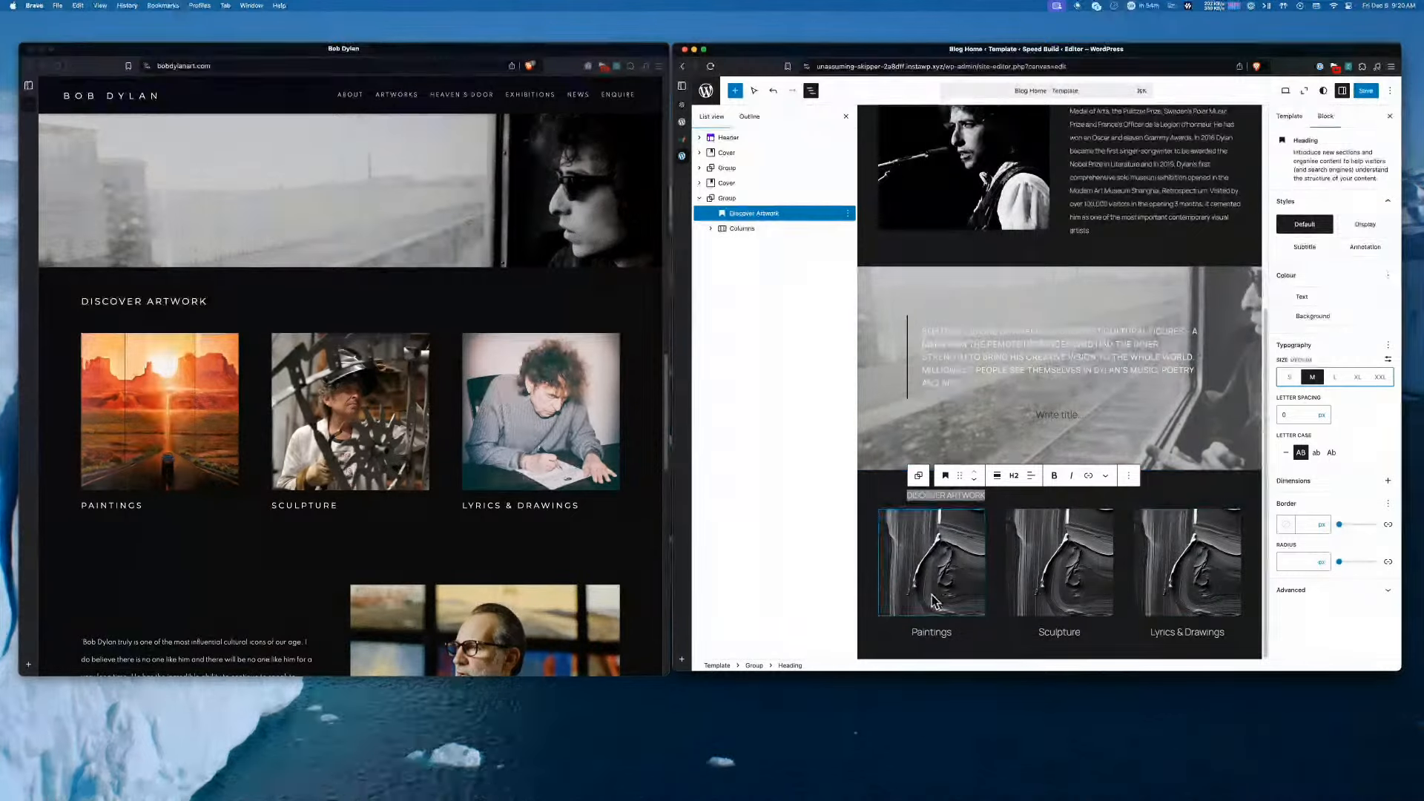
Replace the placeholder image above Paintings with the sunset desert road picture from the media library
click(967, 531)
click(929, 563)
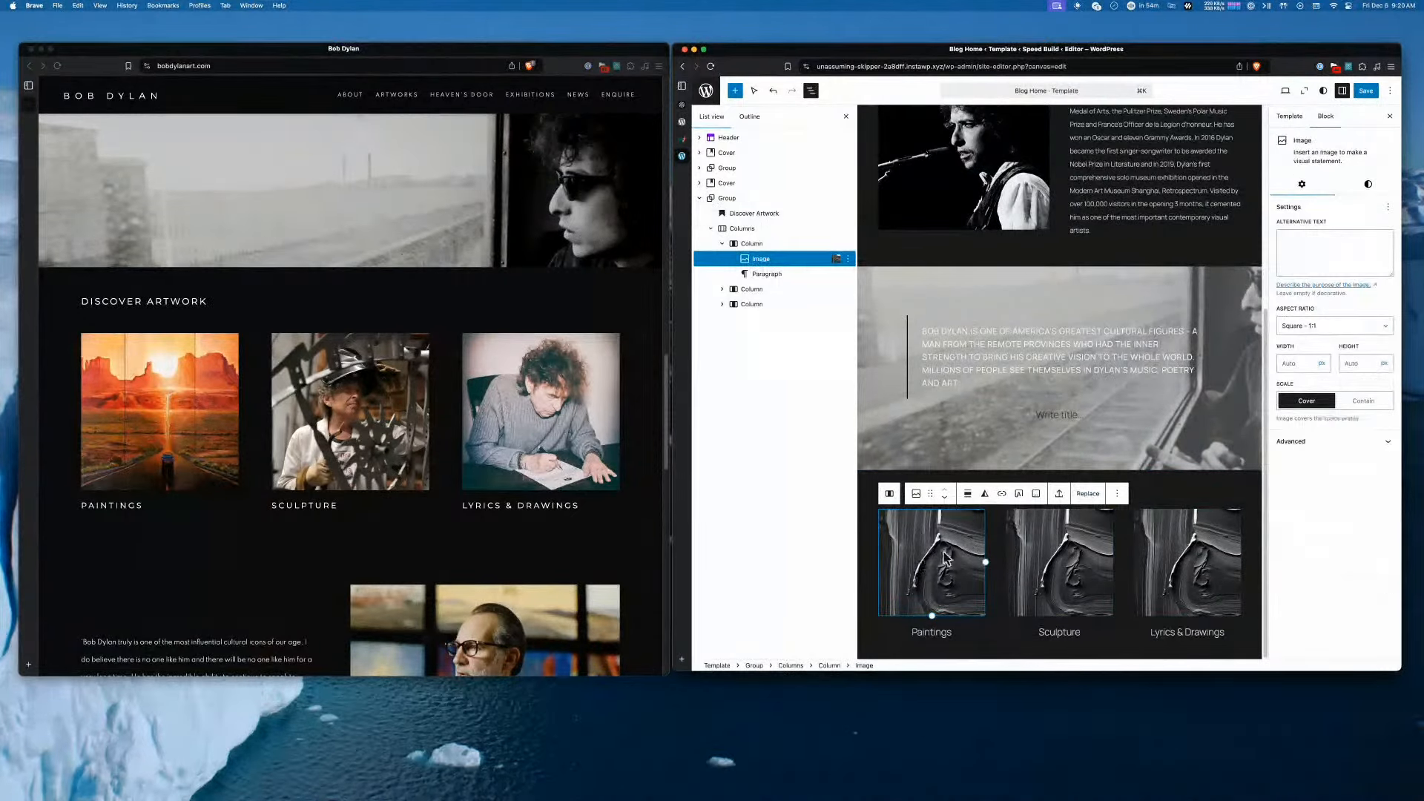
click(1085, 494)
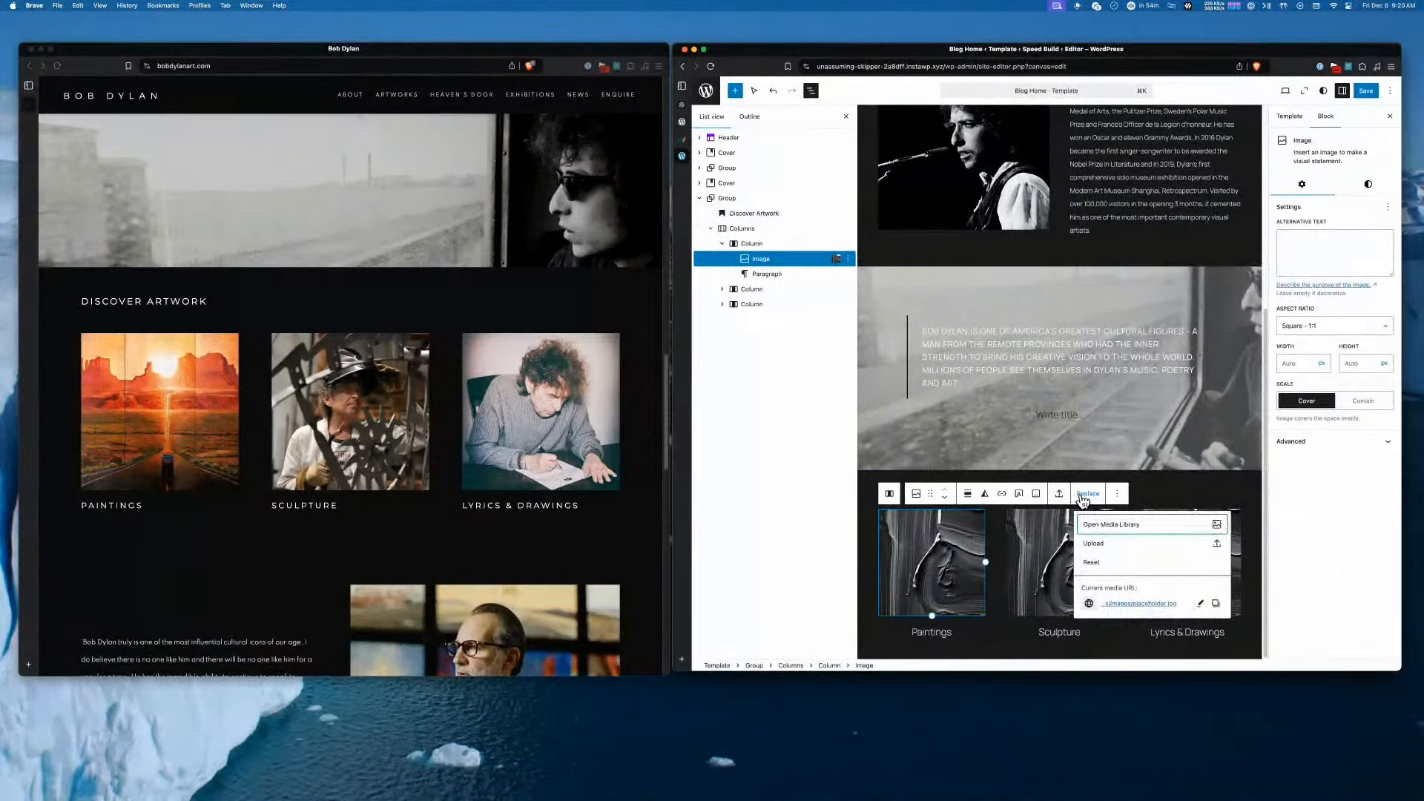
click(1114, 527)
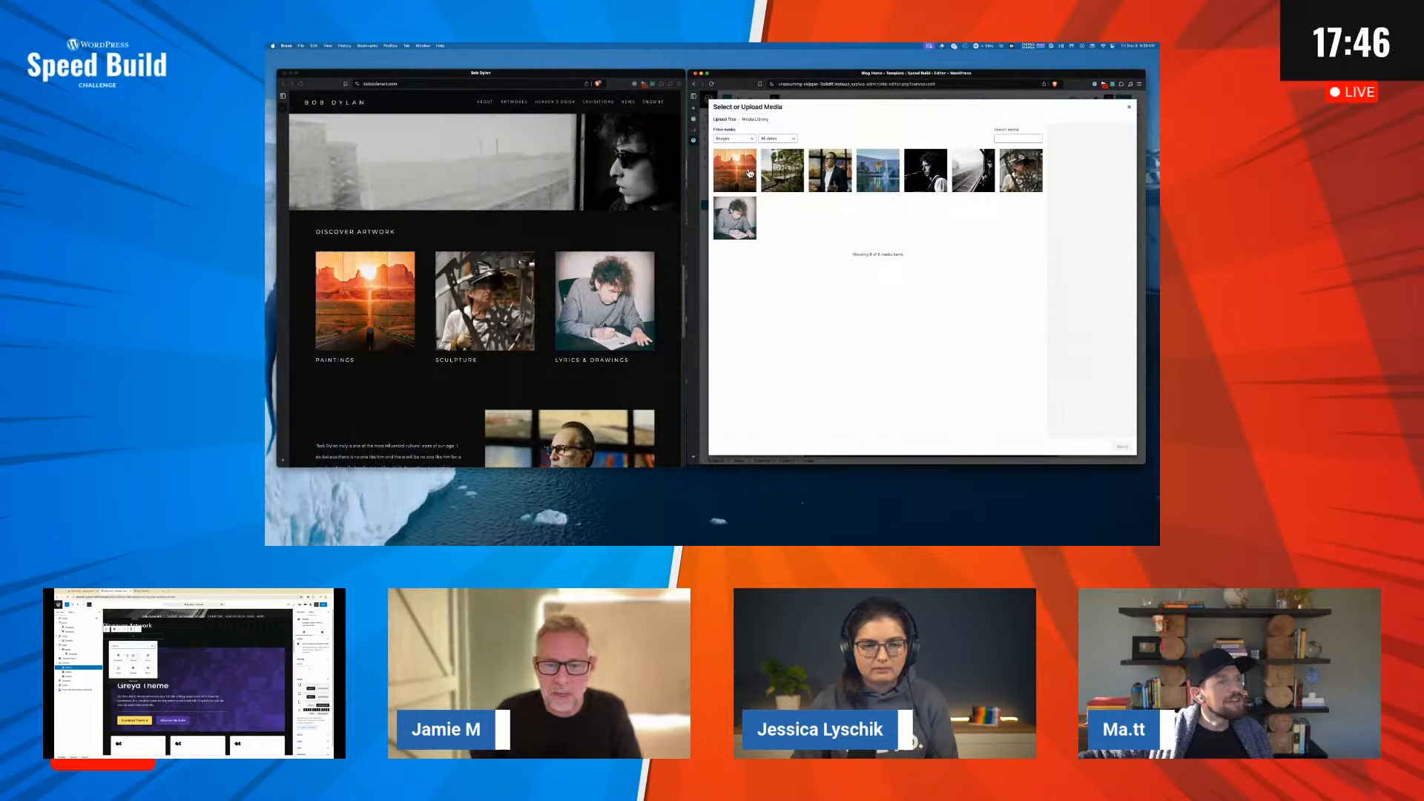
click(750, 174)
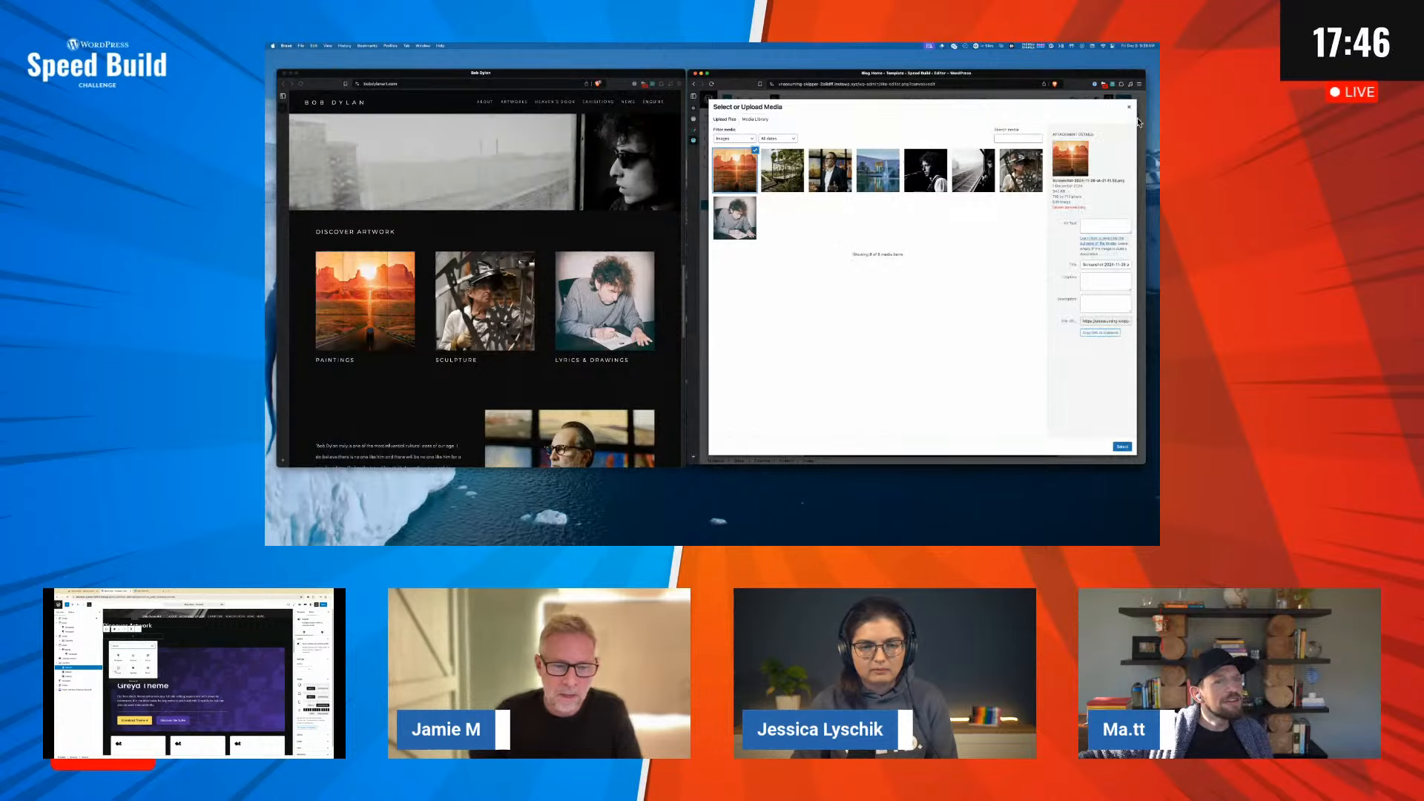
click(1122, 447)
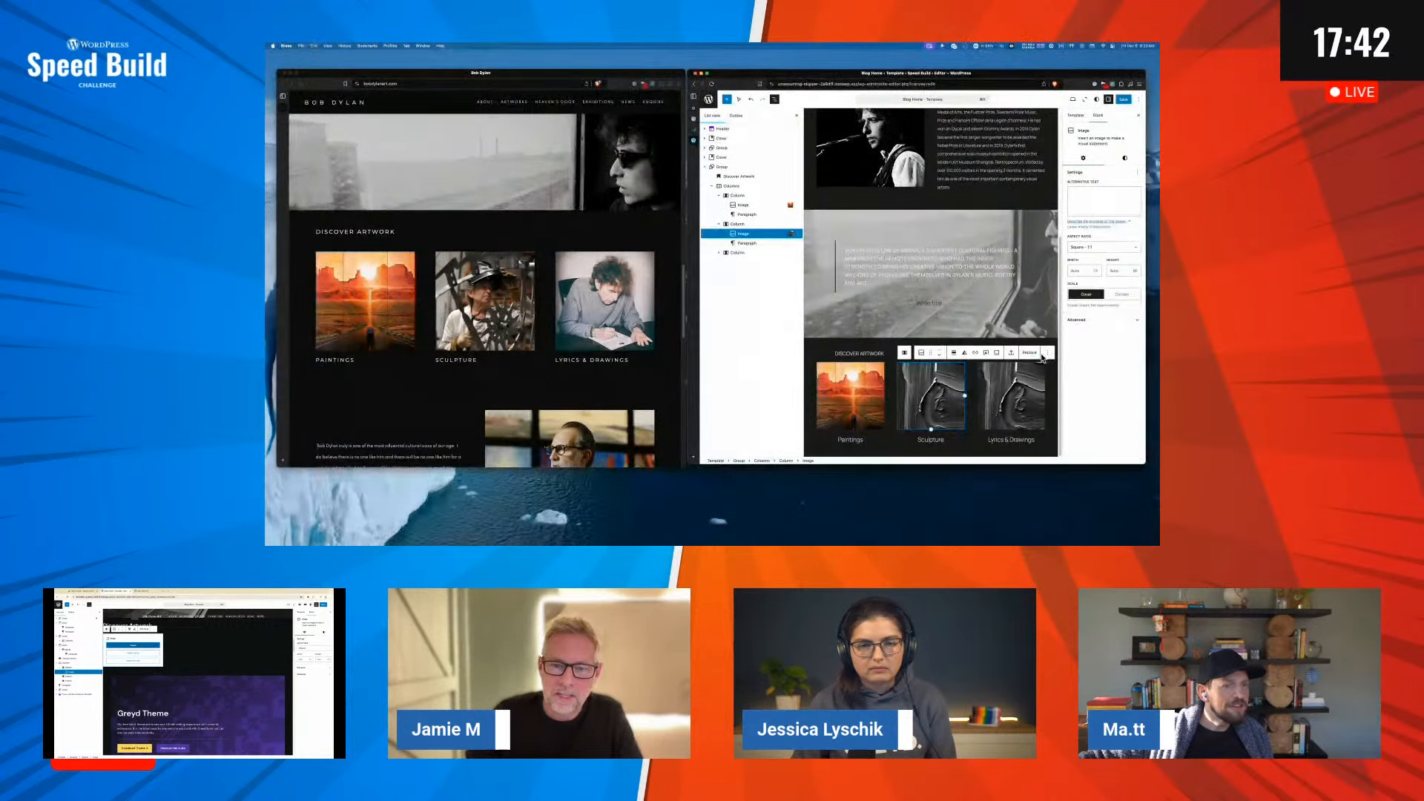
Replace the Sculpture placeholder with the metal sculpture portrait and the Lyrics & Drawings placeholder with the writing-at-desk photo from the media library
click(1028, 353)
click(1039, 373)
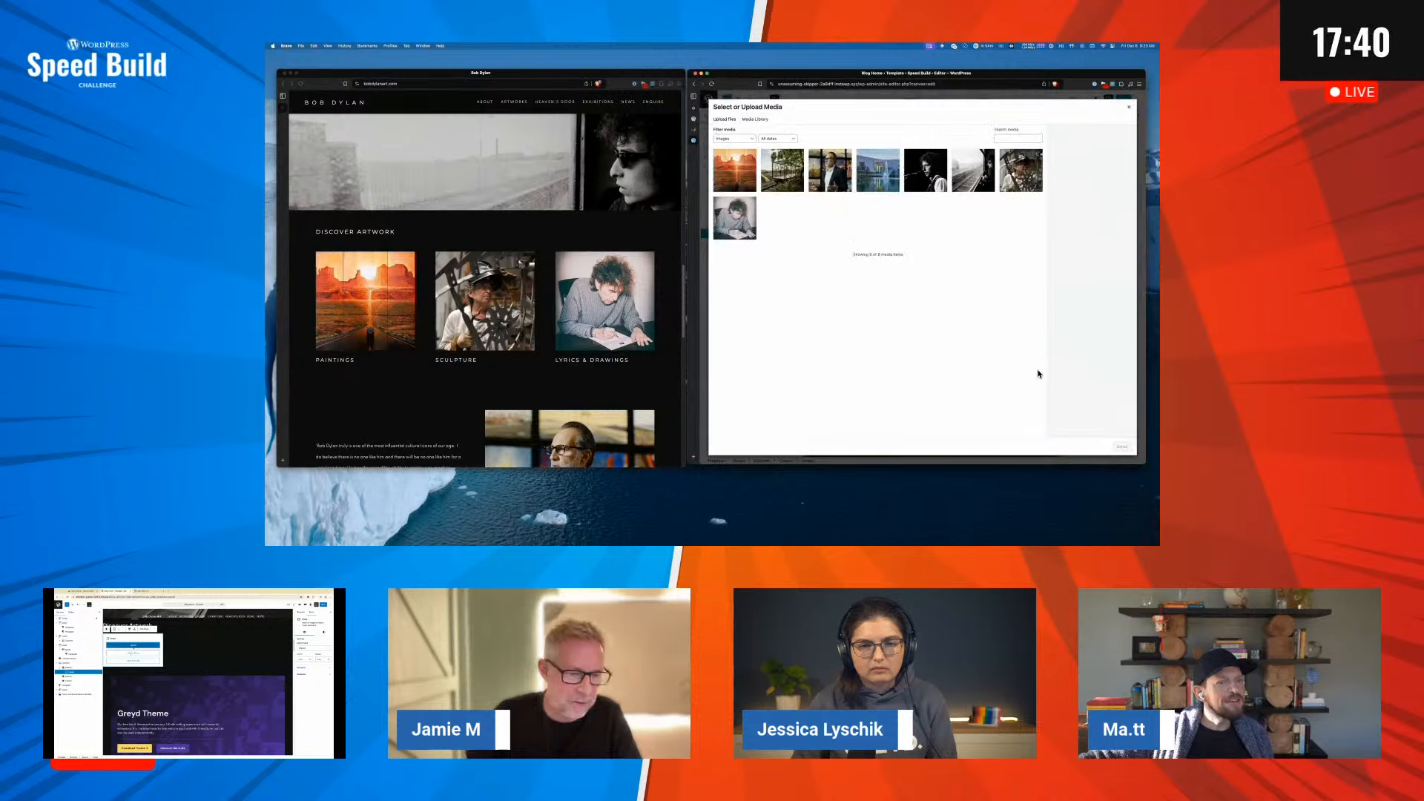
click(1025, 182)
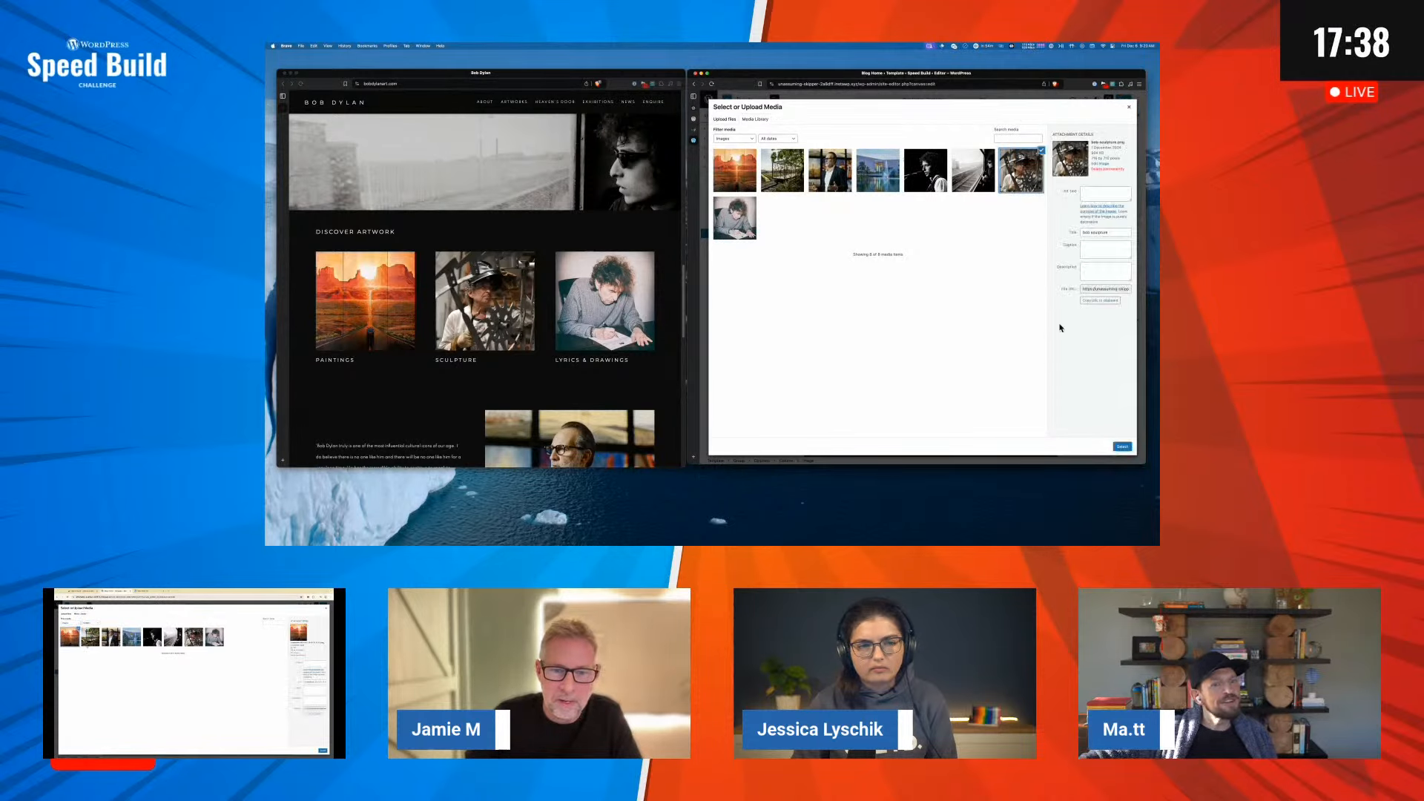
click(1122, 448)
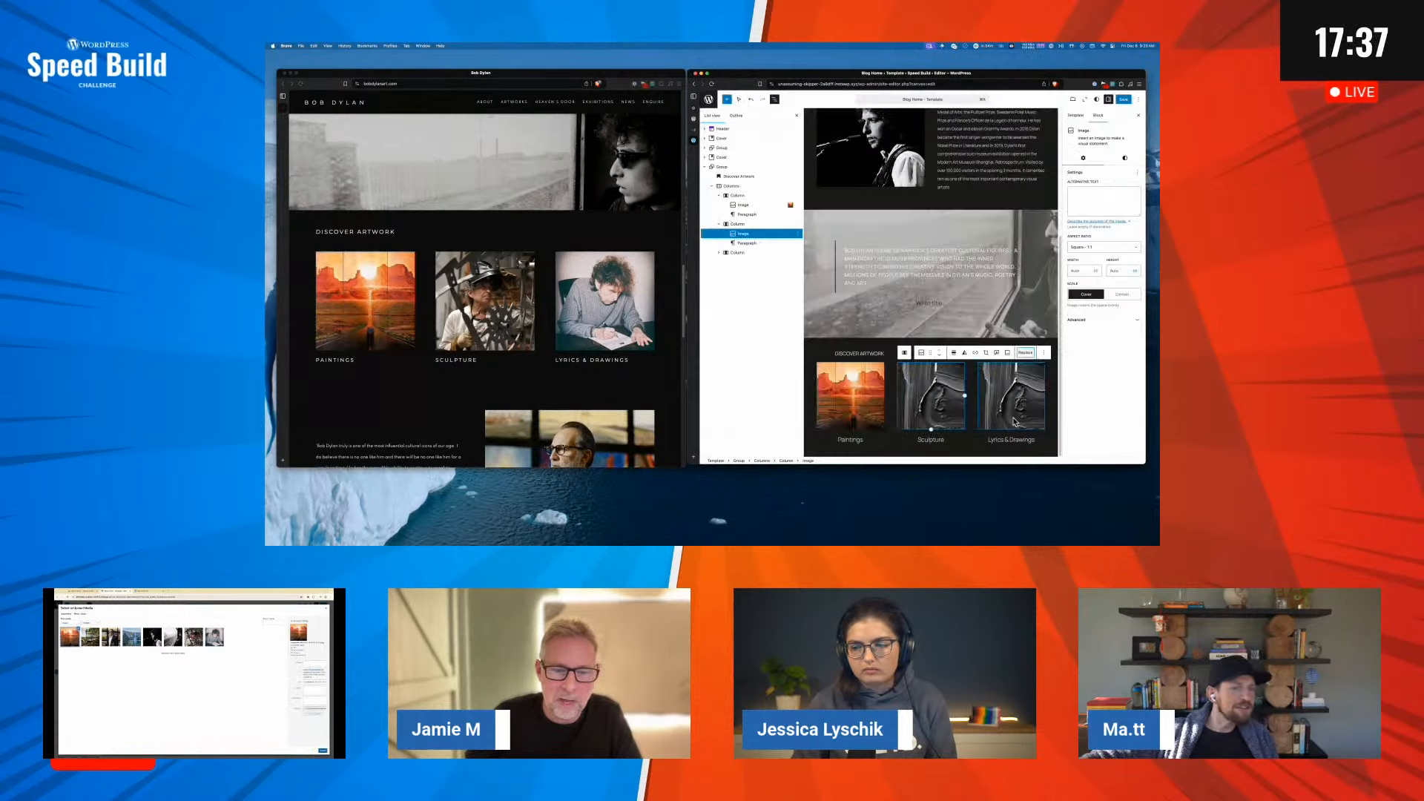
click(1035, 353)
click(1052, 372)
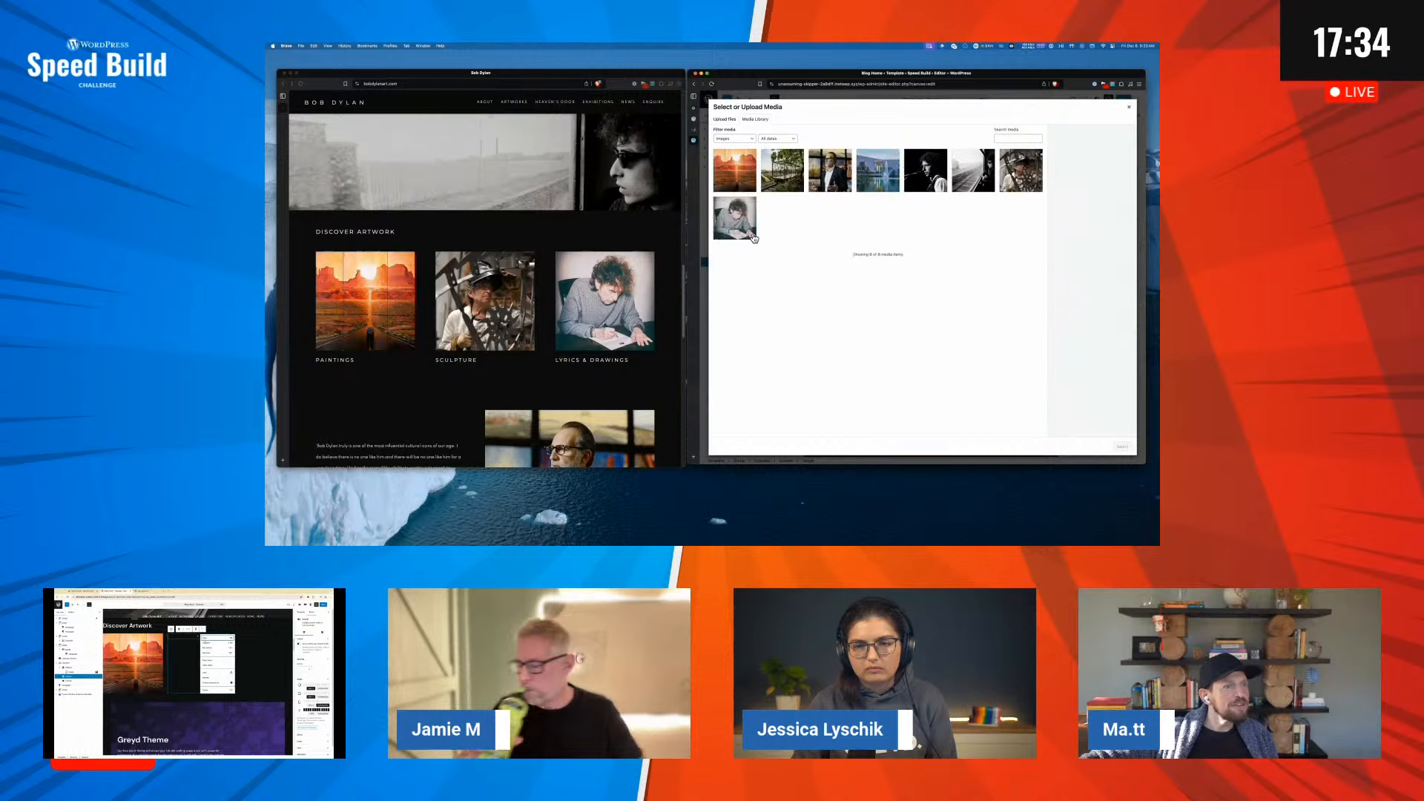
click(1121, 448)
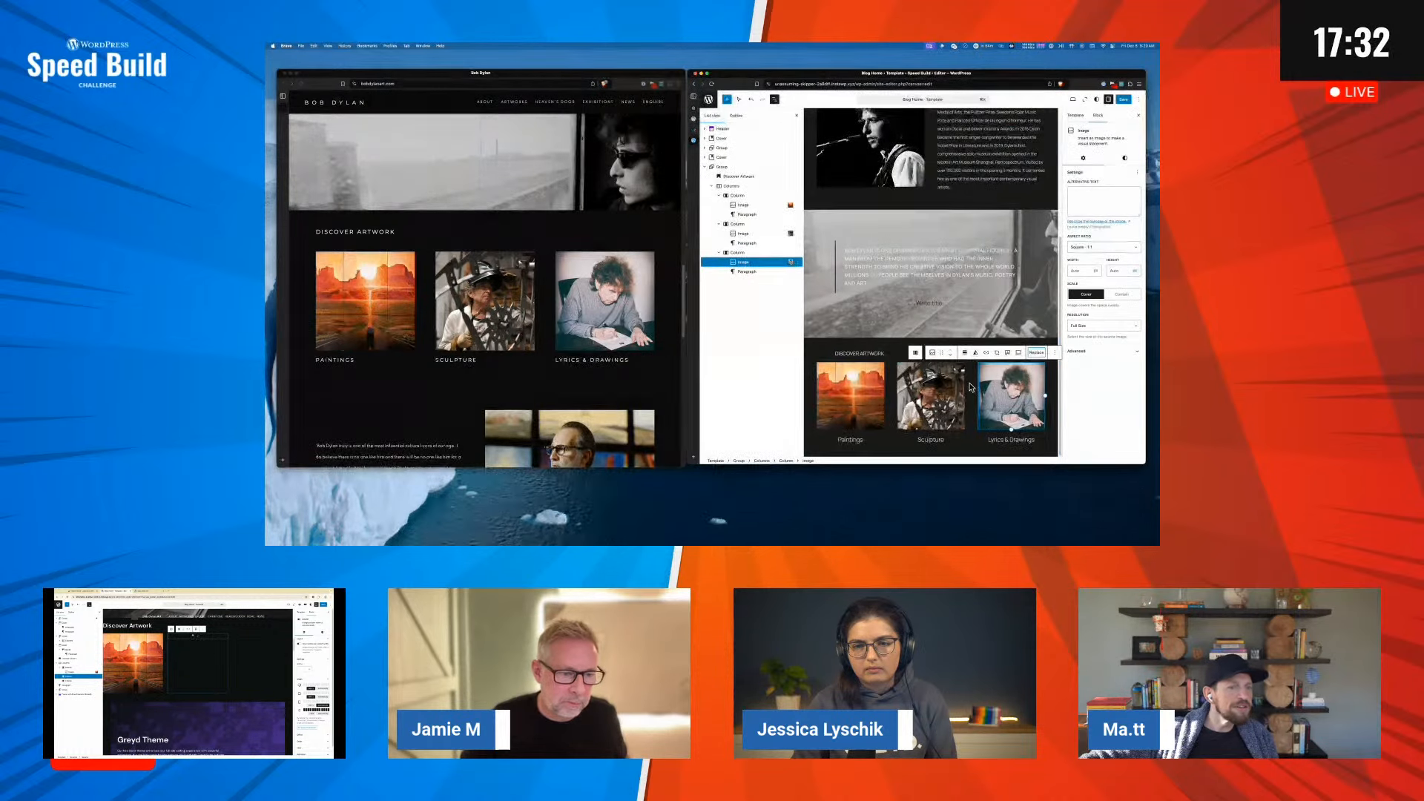
Select the three artwork columns together and set their text to uppercase
drag(988, 437, 866, 438)
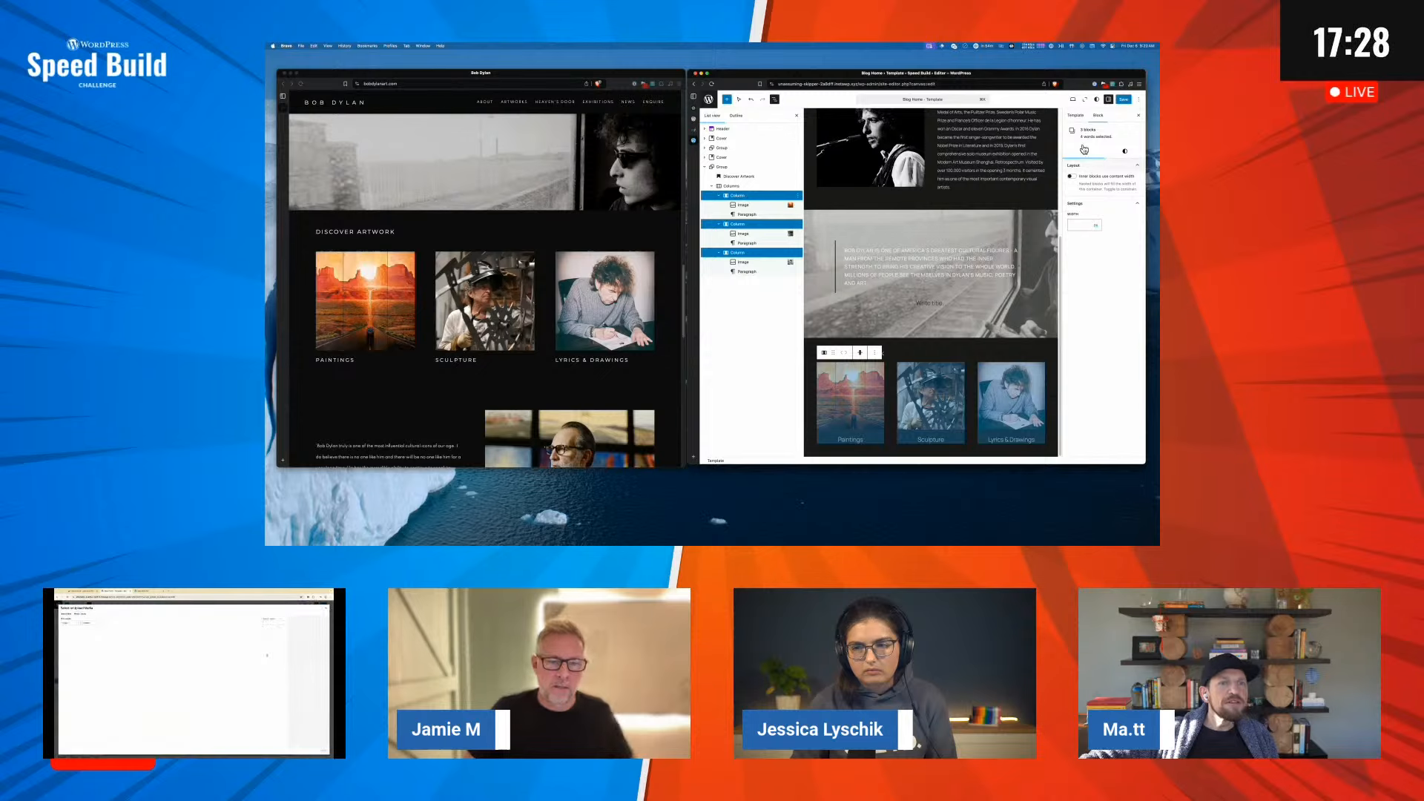
click(1124, 151)
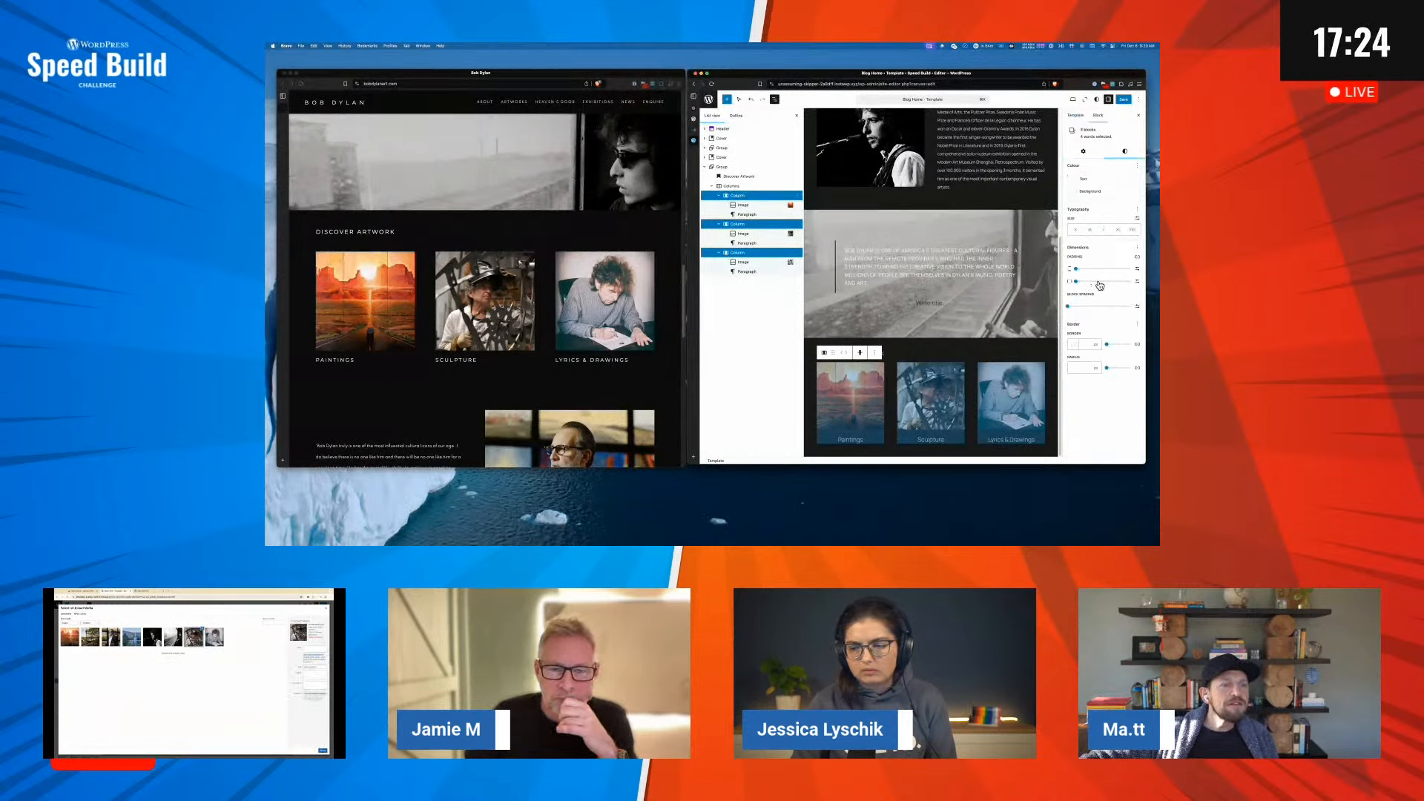
click(1137, 213)
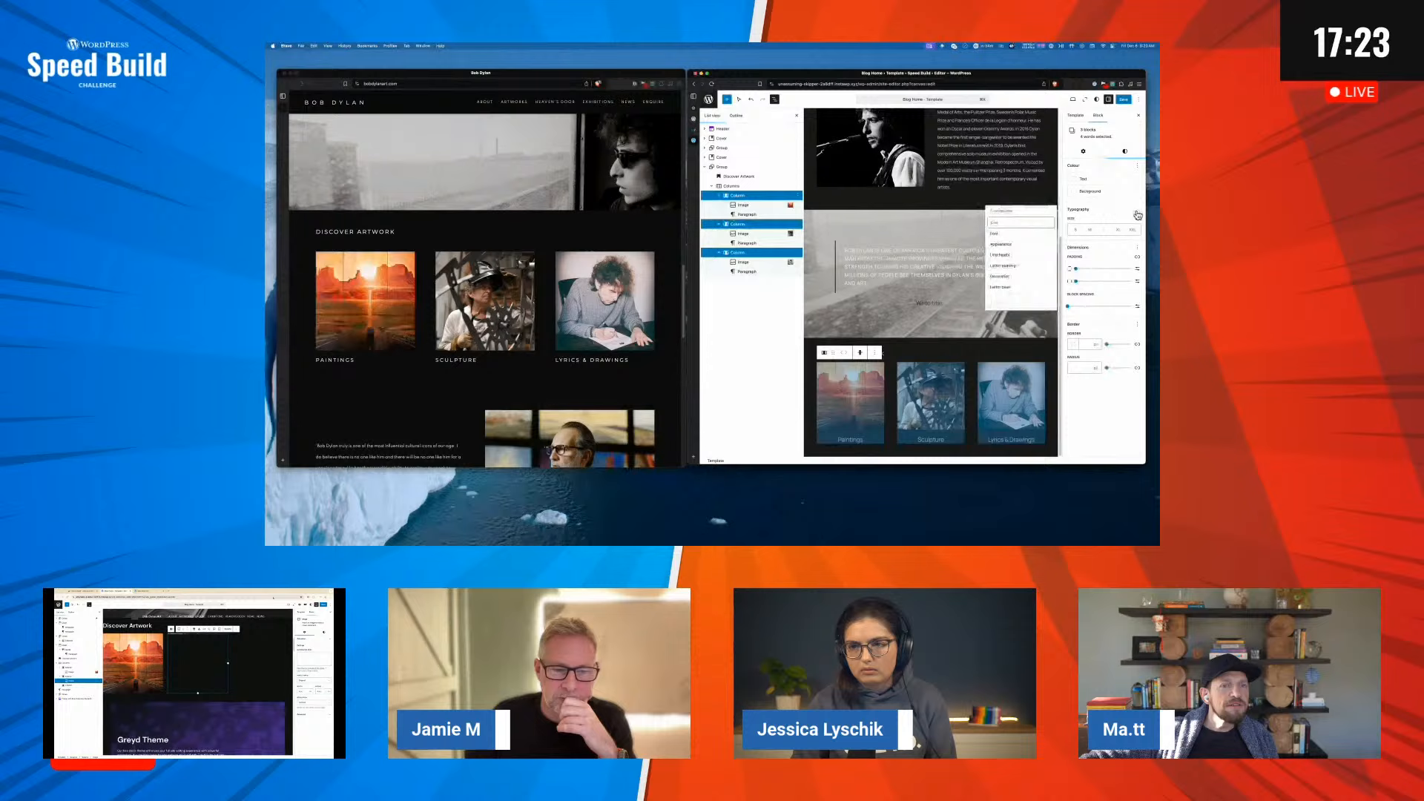
click(1039, 287)
click(1083, 253)
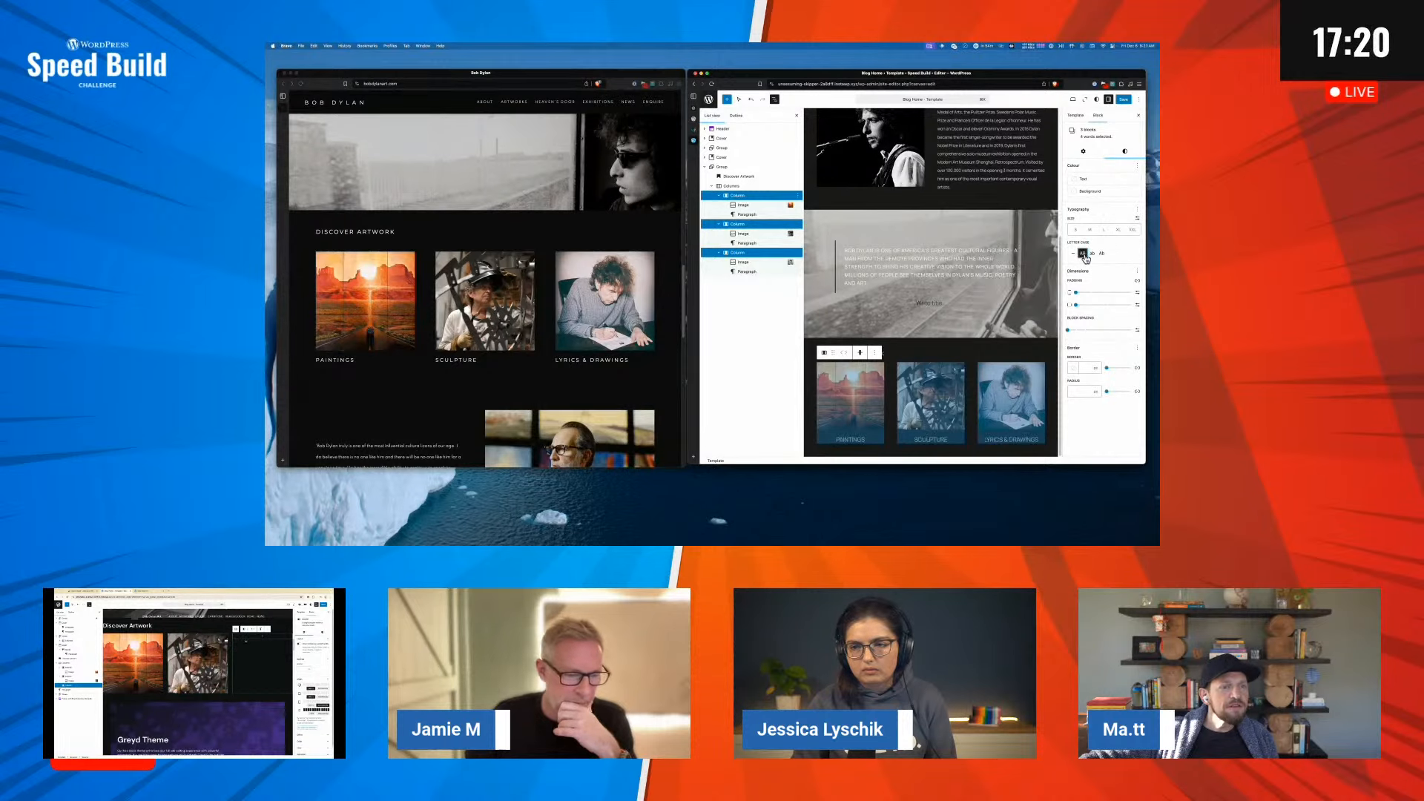
Increase the letter spacing of the text in the three selected artwork columns
click(1136, 213)
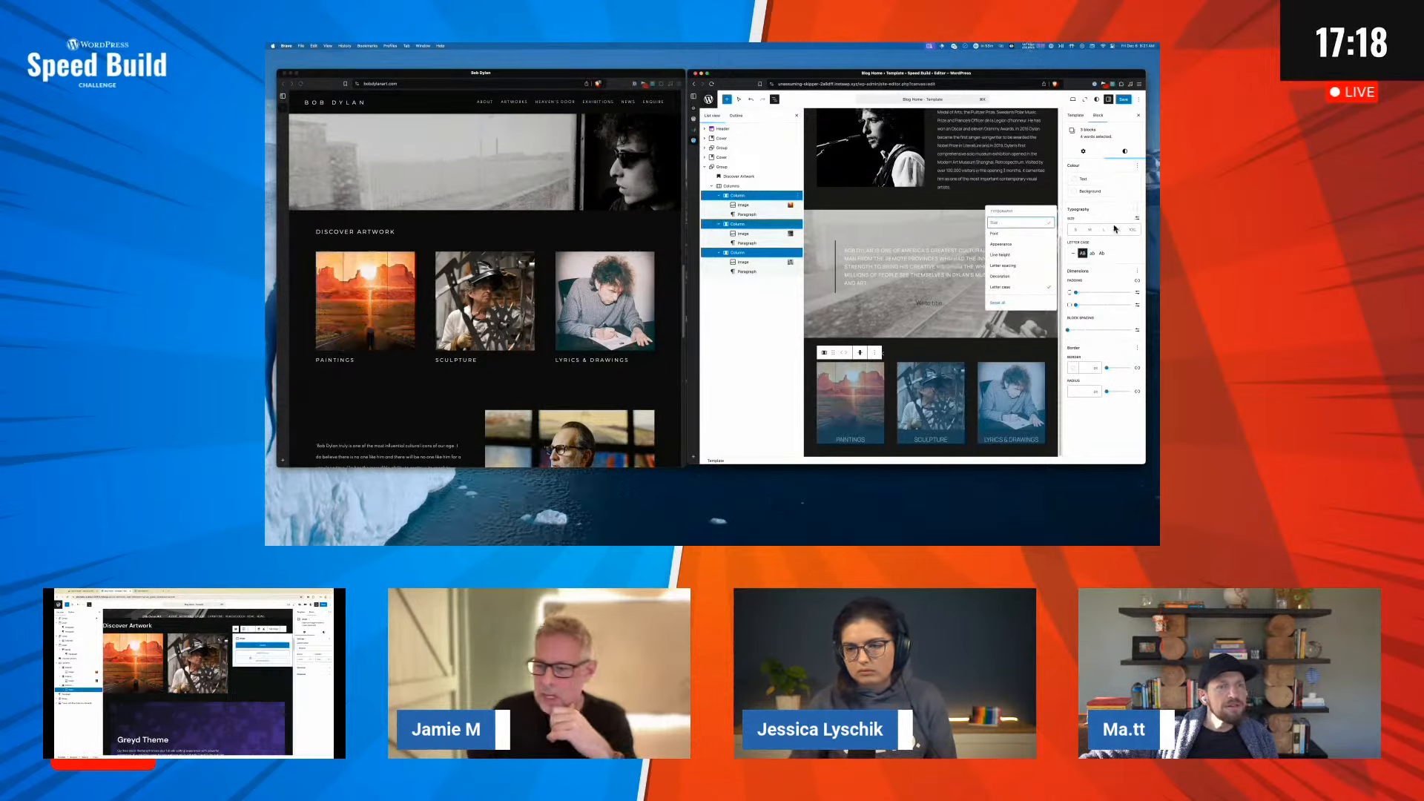
click(1010, 265)
click(1084, 254)
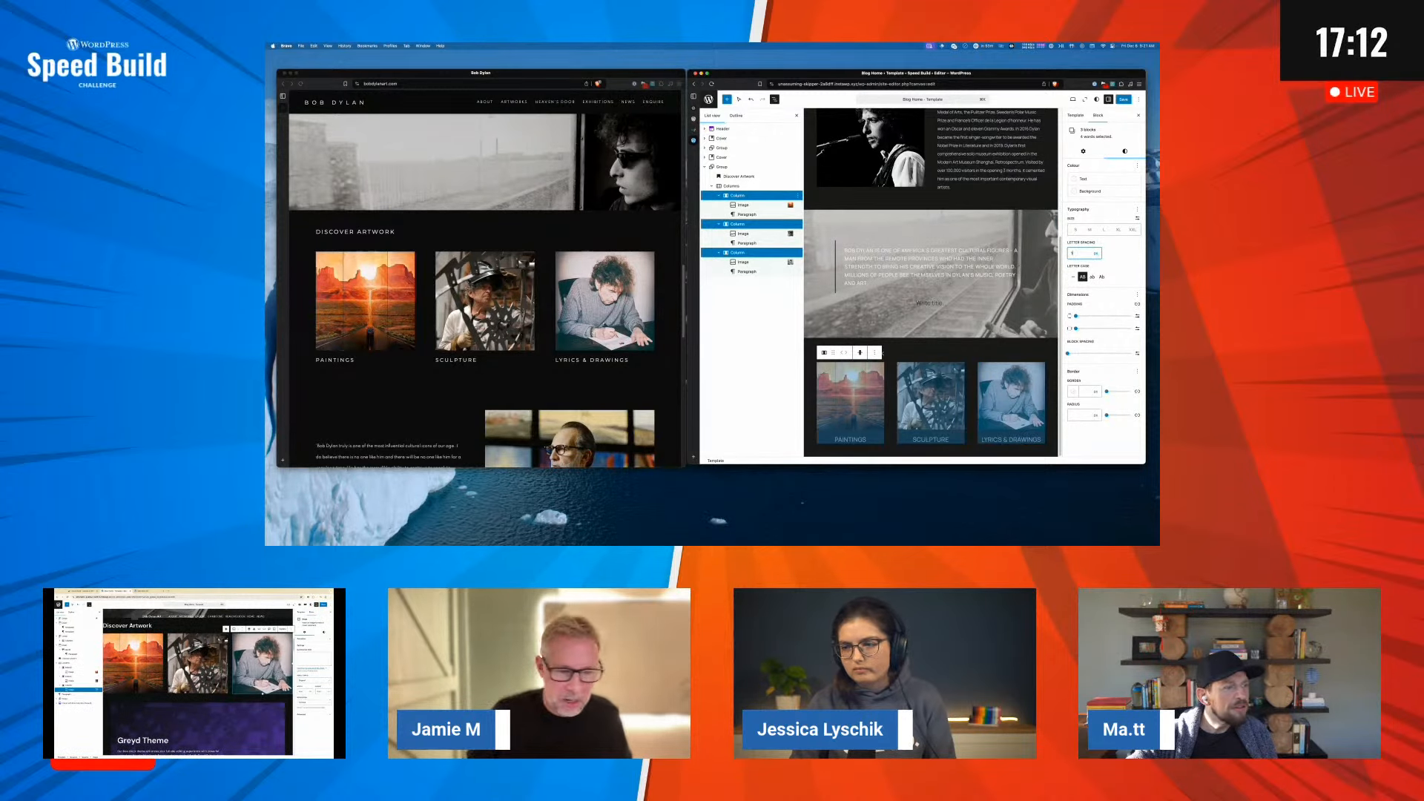
key(Up)
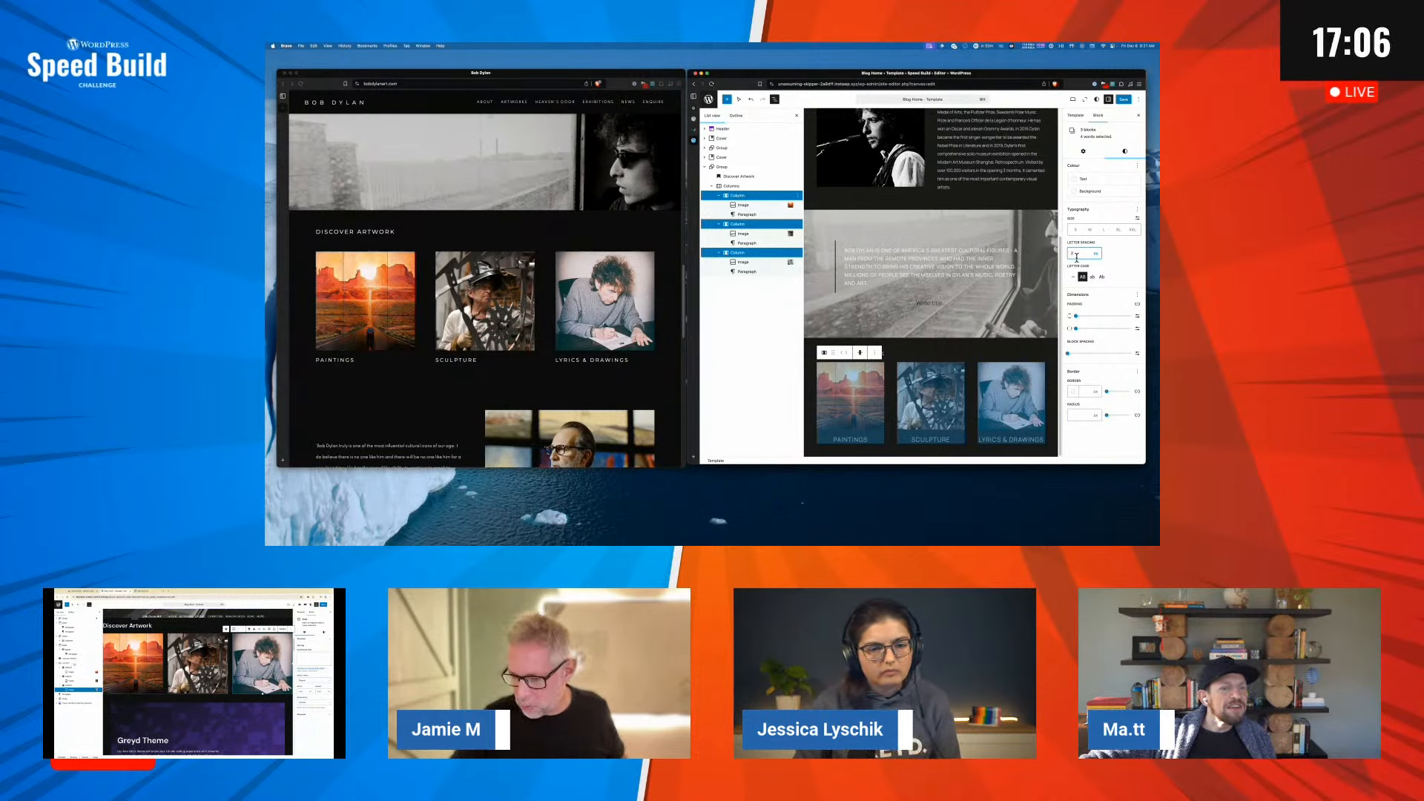
click(1088, 153)
click(1120, 153)
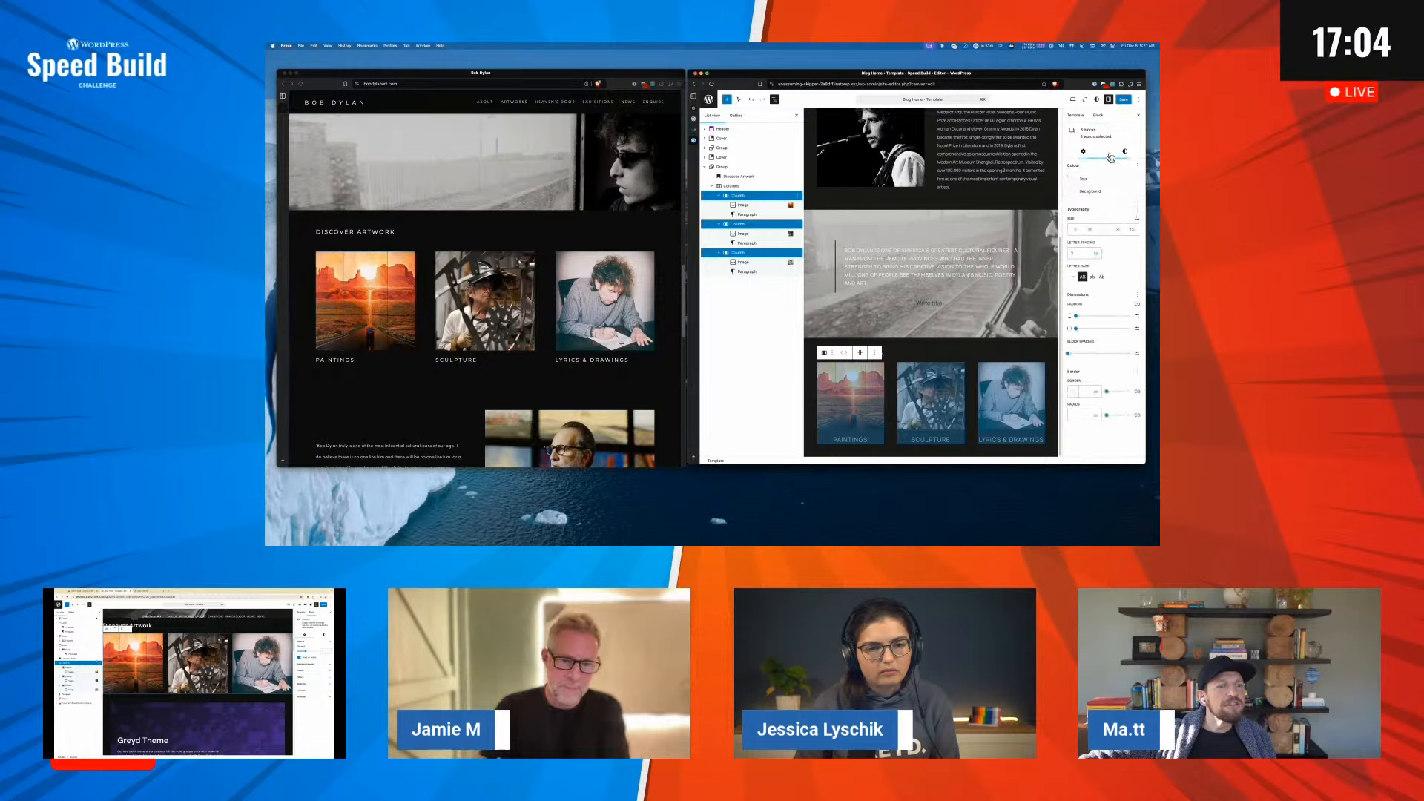
Left-align the Paintings, Sculpture and Lyrics & Drawings captions under the three artwork images
click(853, 438)
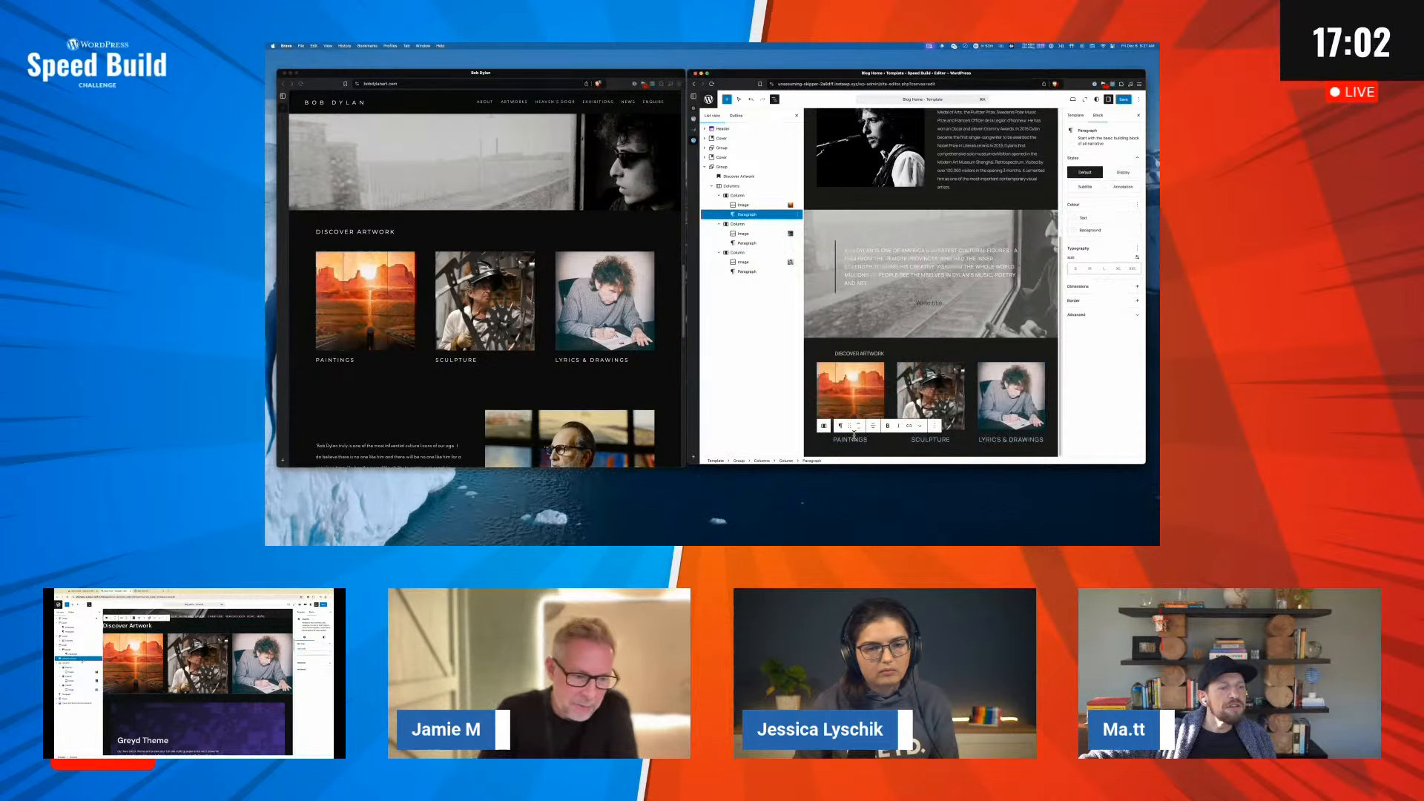
click(874, 426)
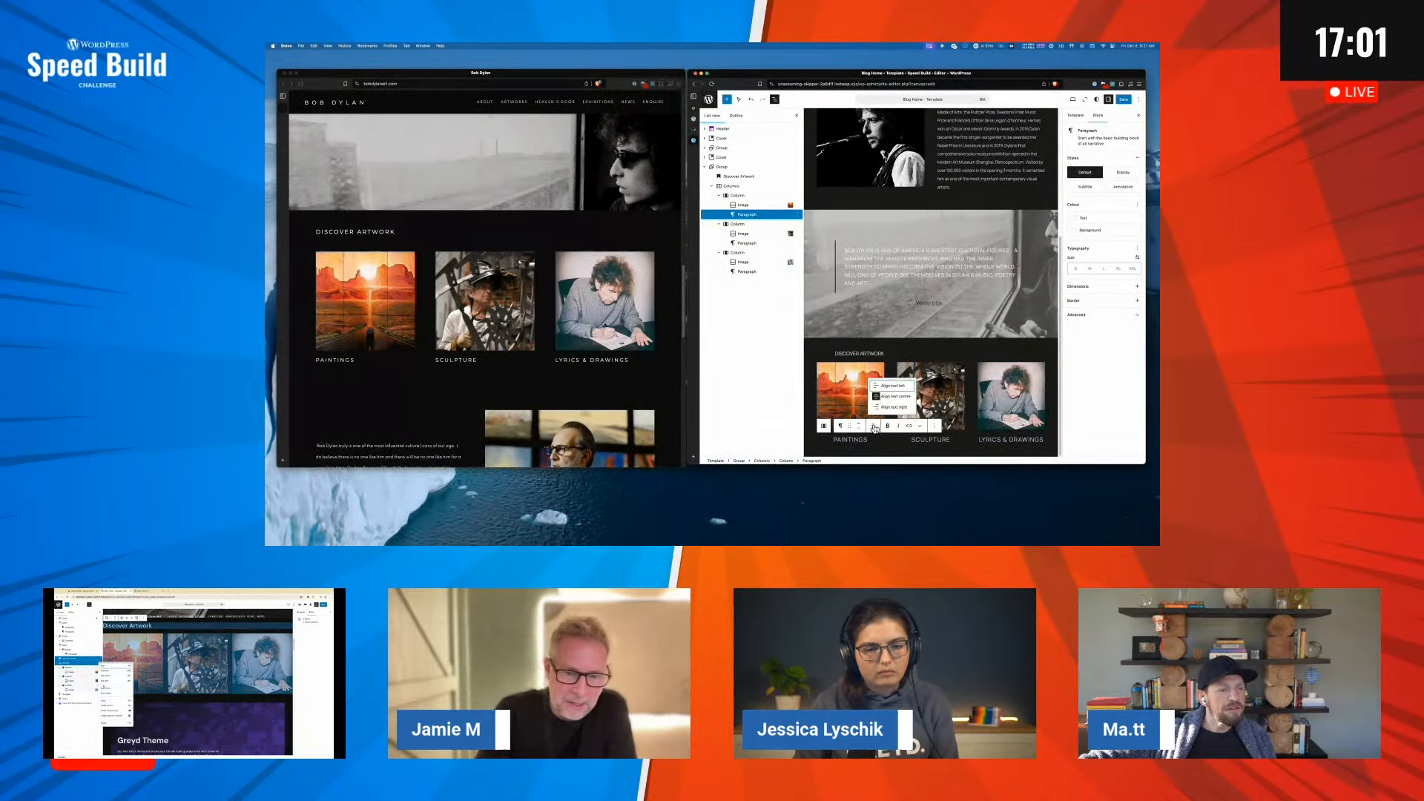
click(893, 385)
click(930, 439)
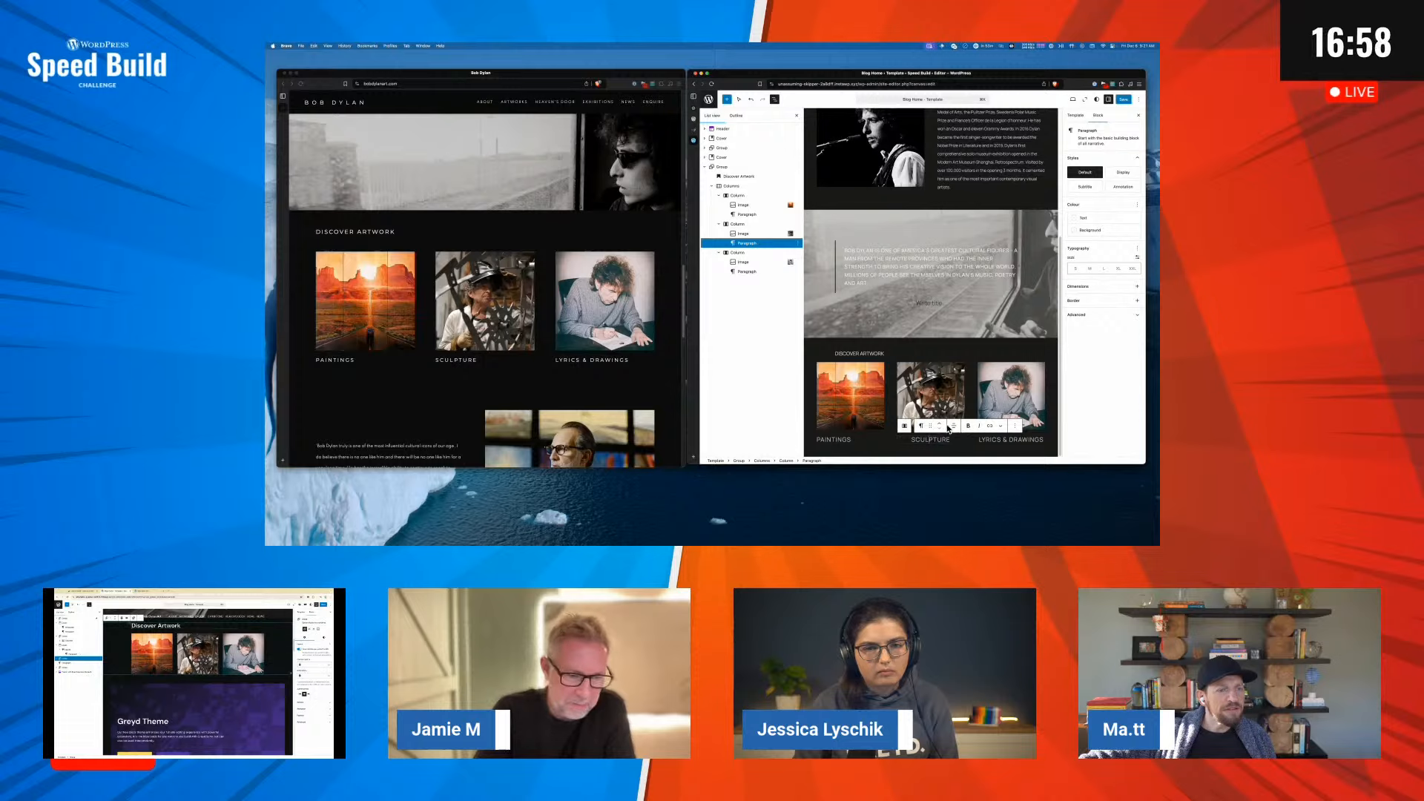
click(952, 427)
click(966, 386)
click(989, 438)
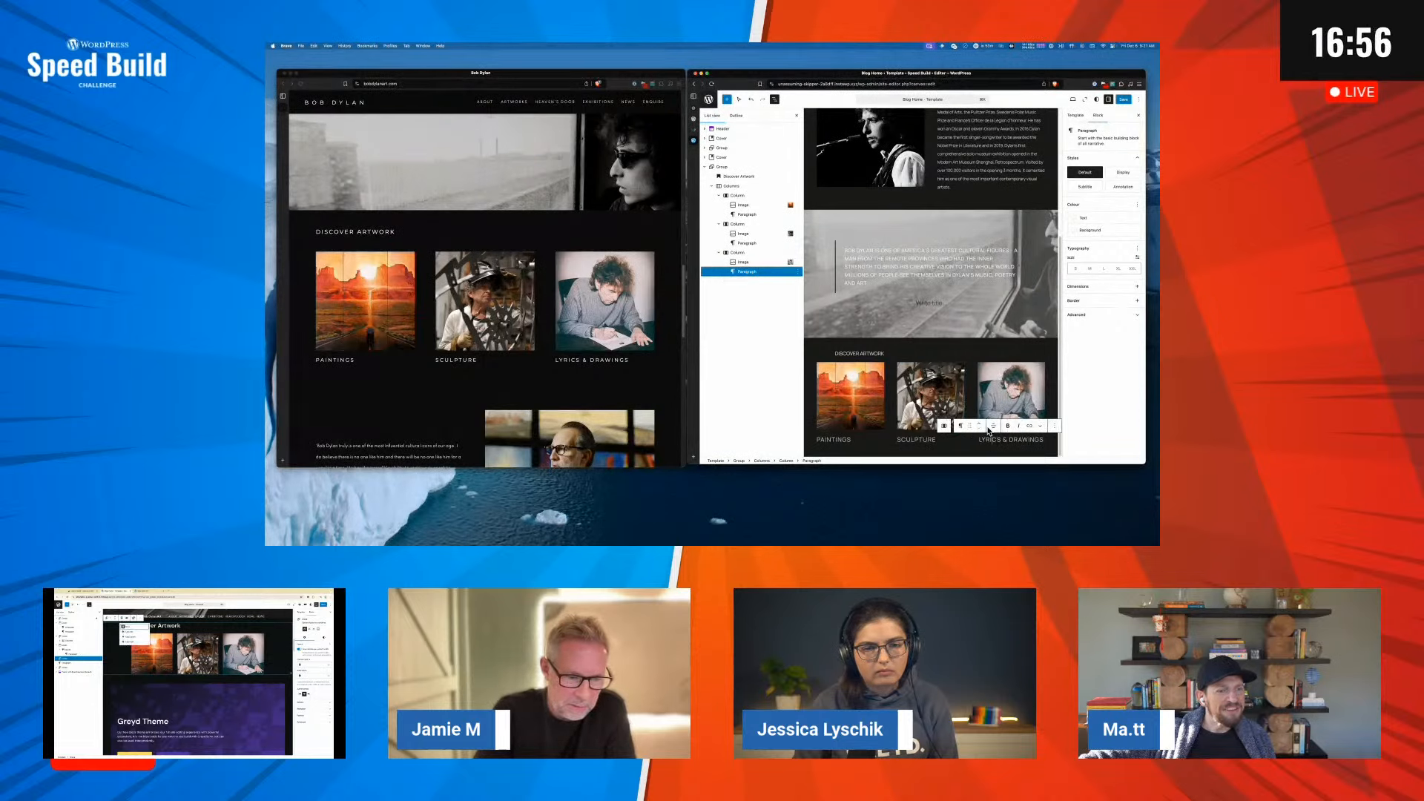
click(991, 427)
click(1000, 387)
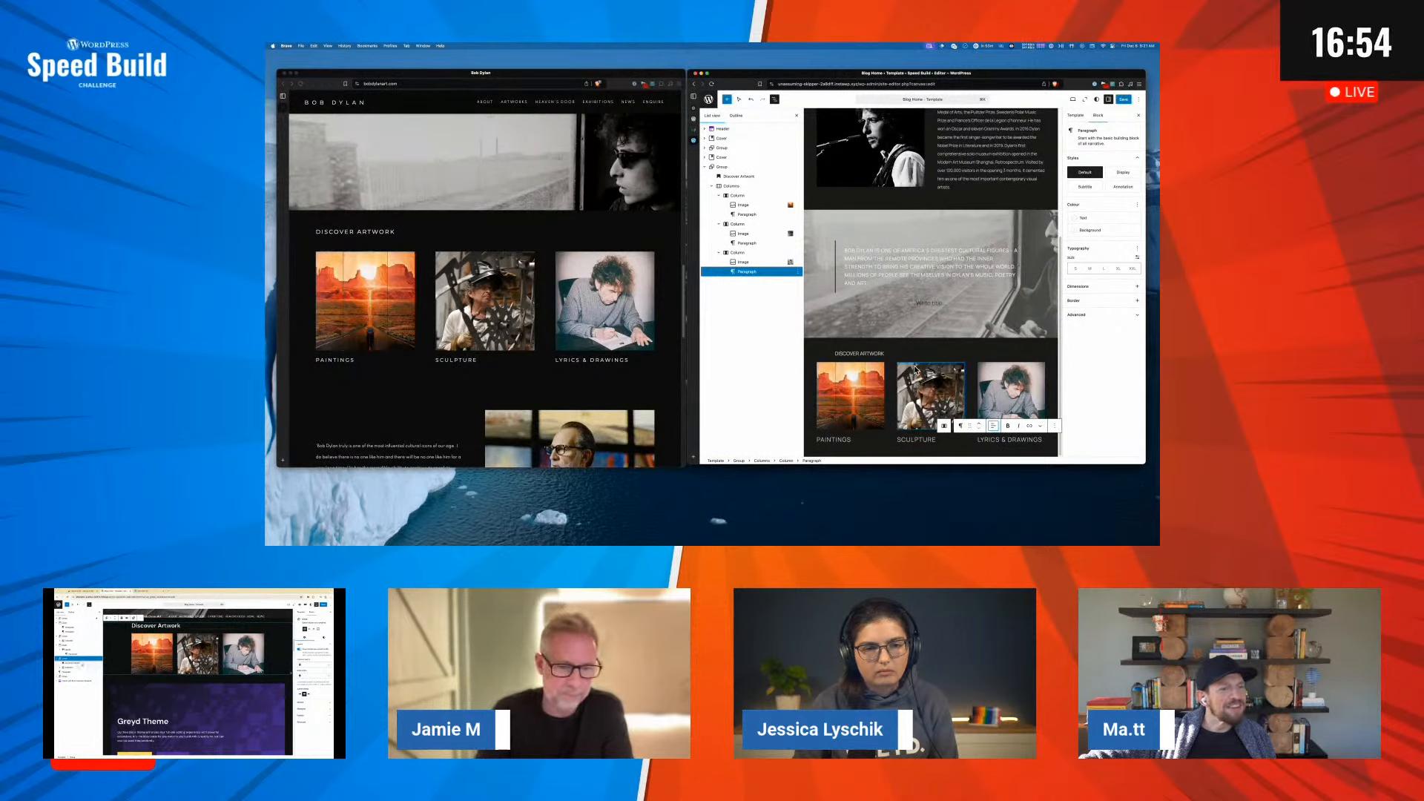
Insert an empty paragraph block directly below the Discover Artwork heading and show the list view again
click(877, 352)
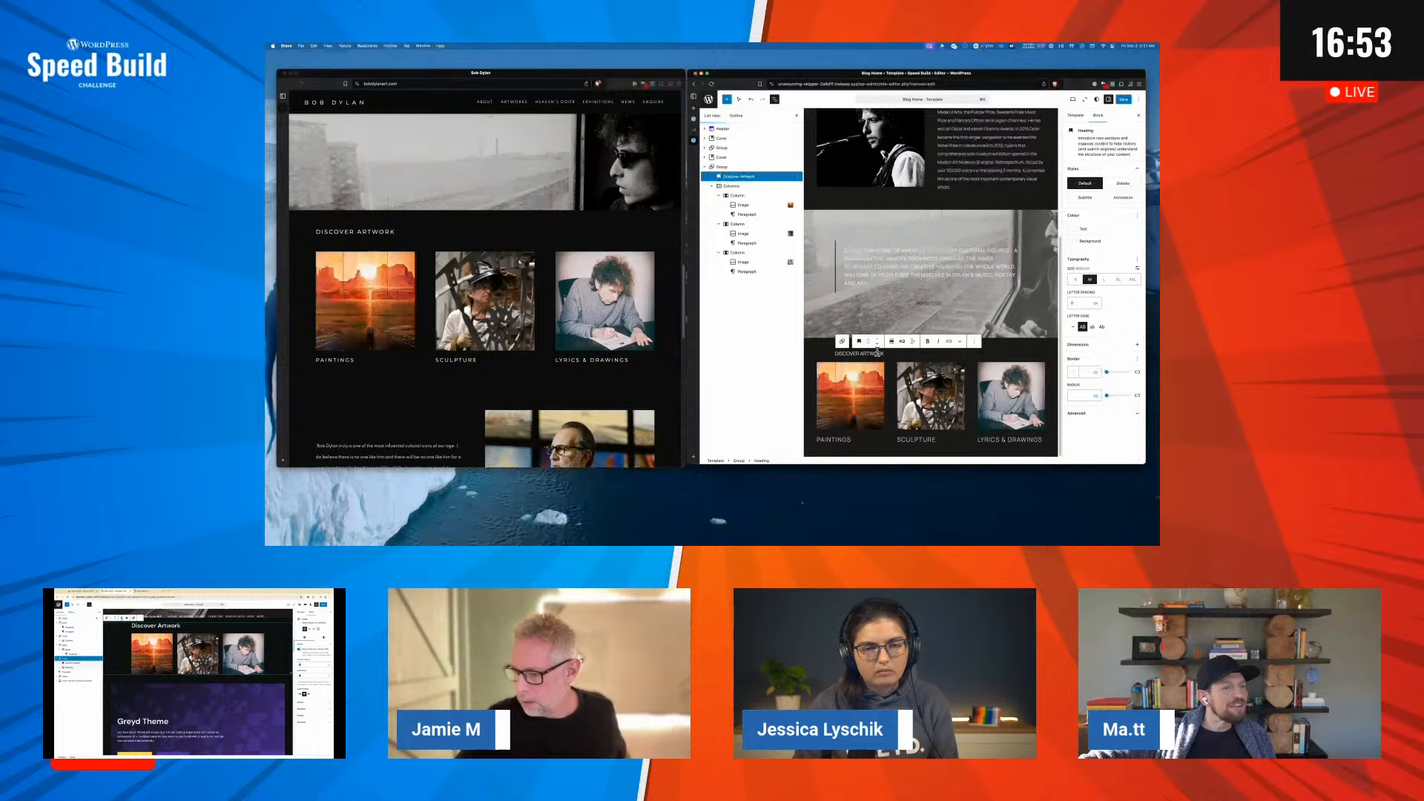
click(829, 354)
click(838, 354)
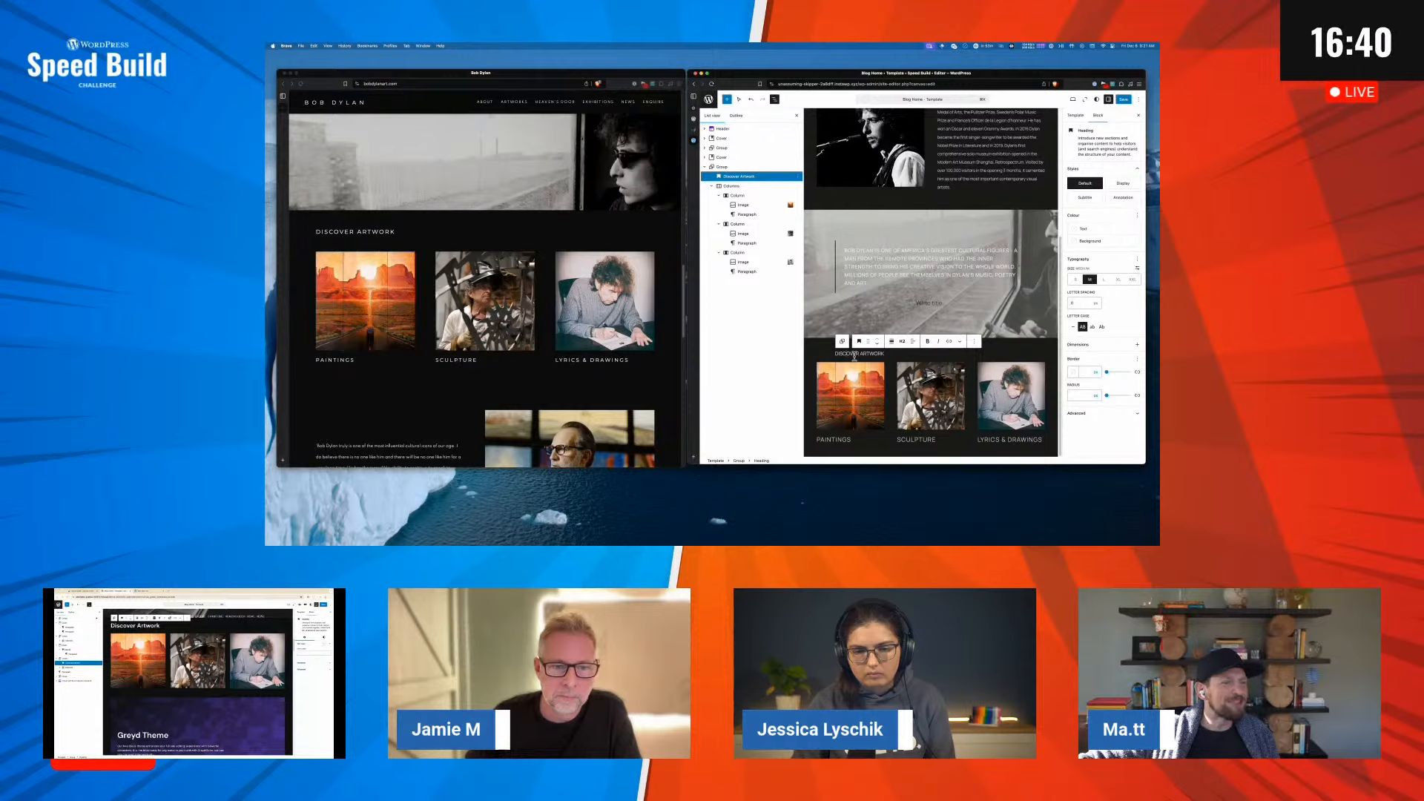
click(837, 355)
click(837, 354)
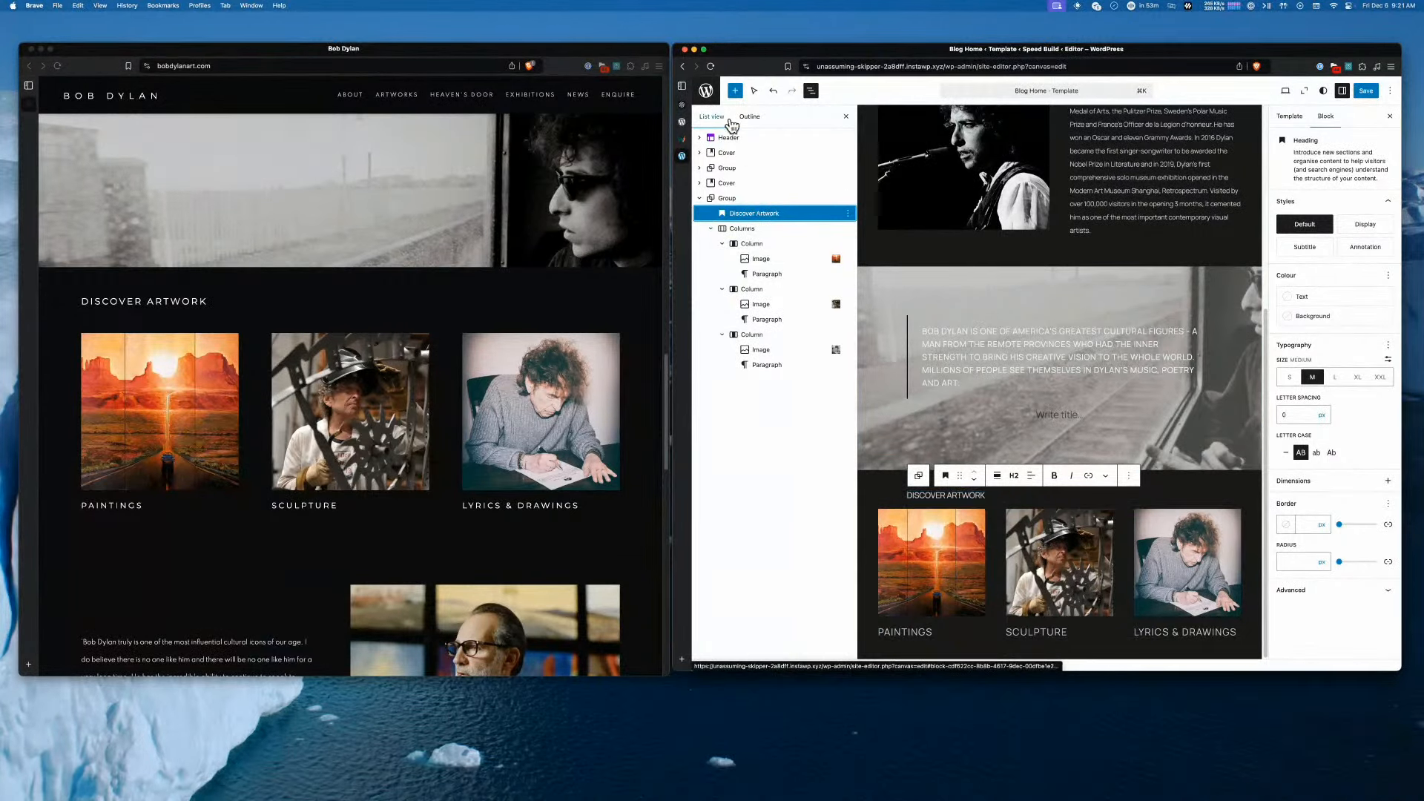
click(735, 91)
click(723, 197)
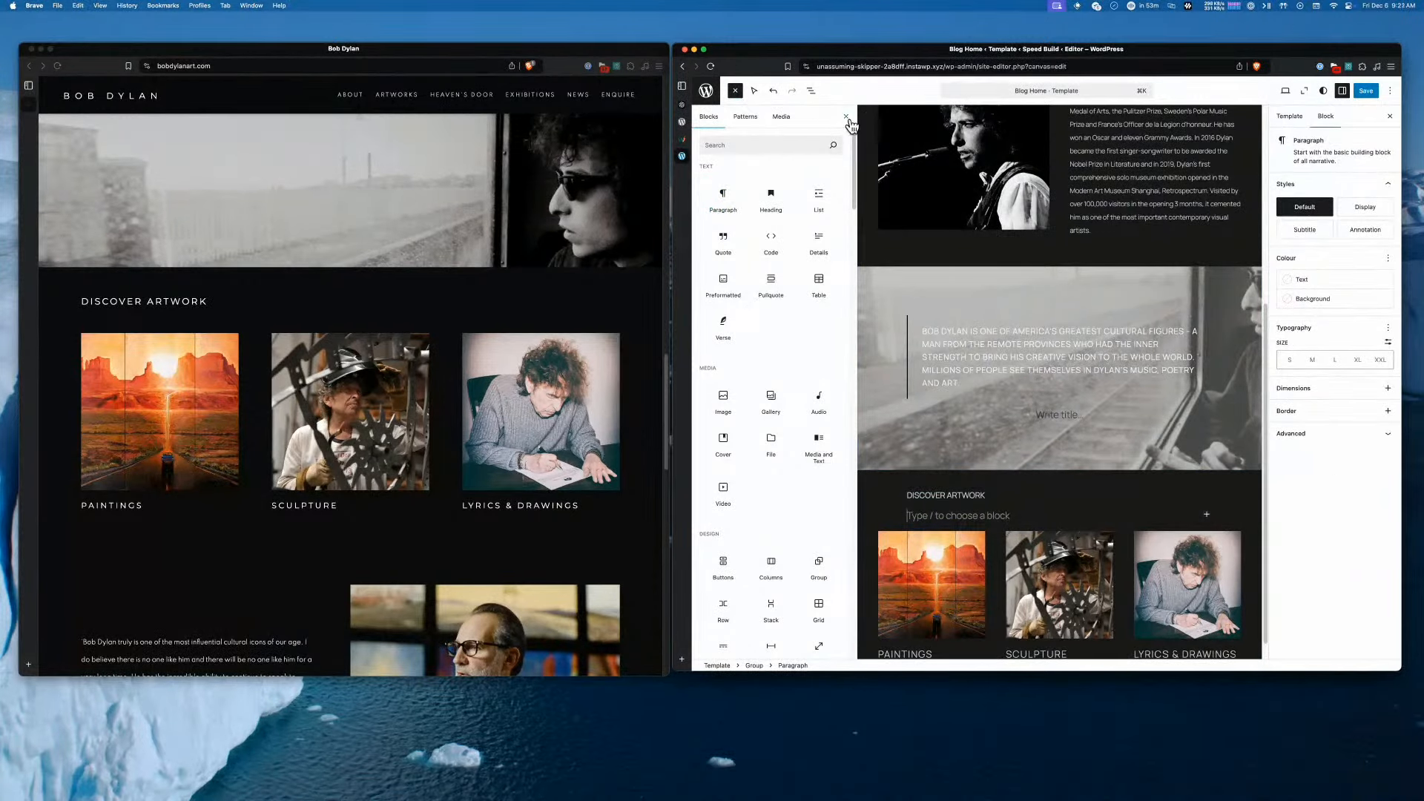
click(810, 90)
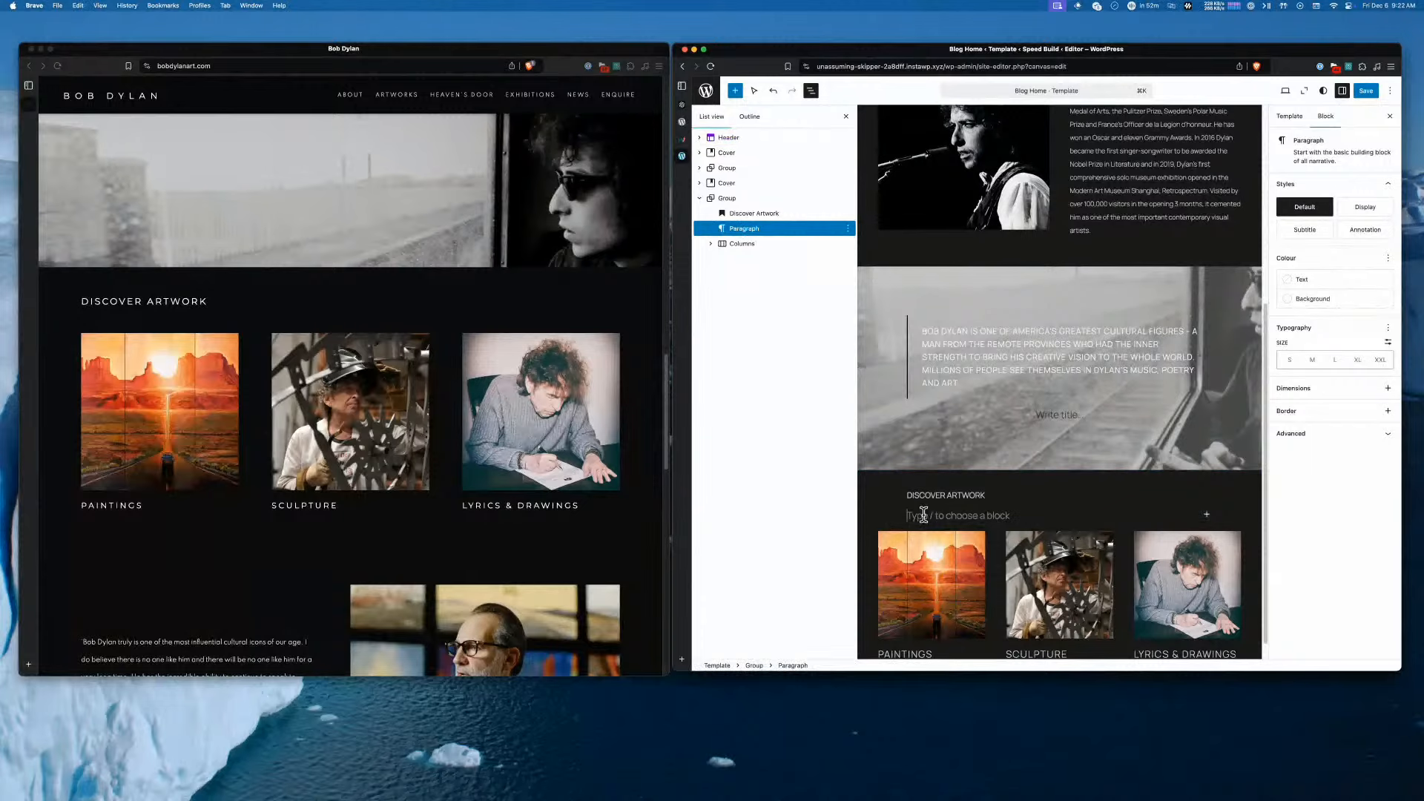
Widen the editor window slightly and enable the padding and margin controls for the empty paragraph
mouse_move(674, 370)
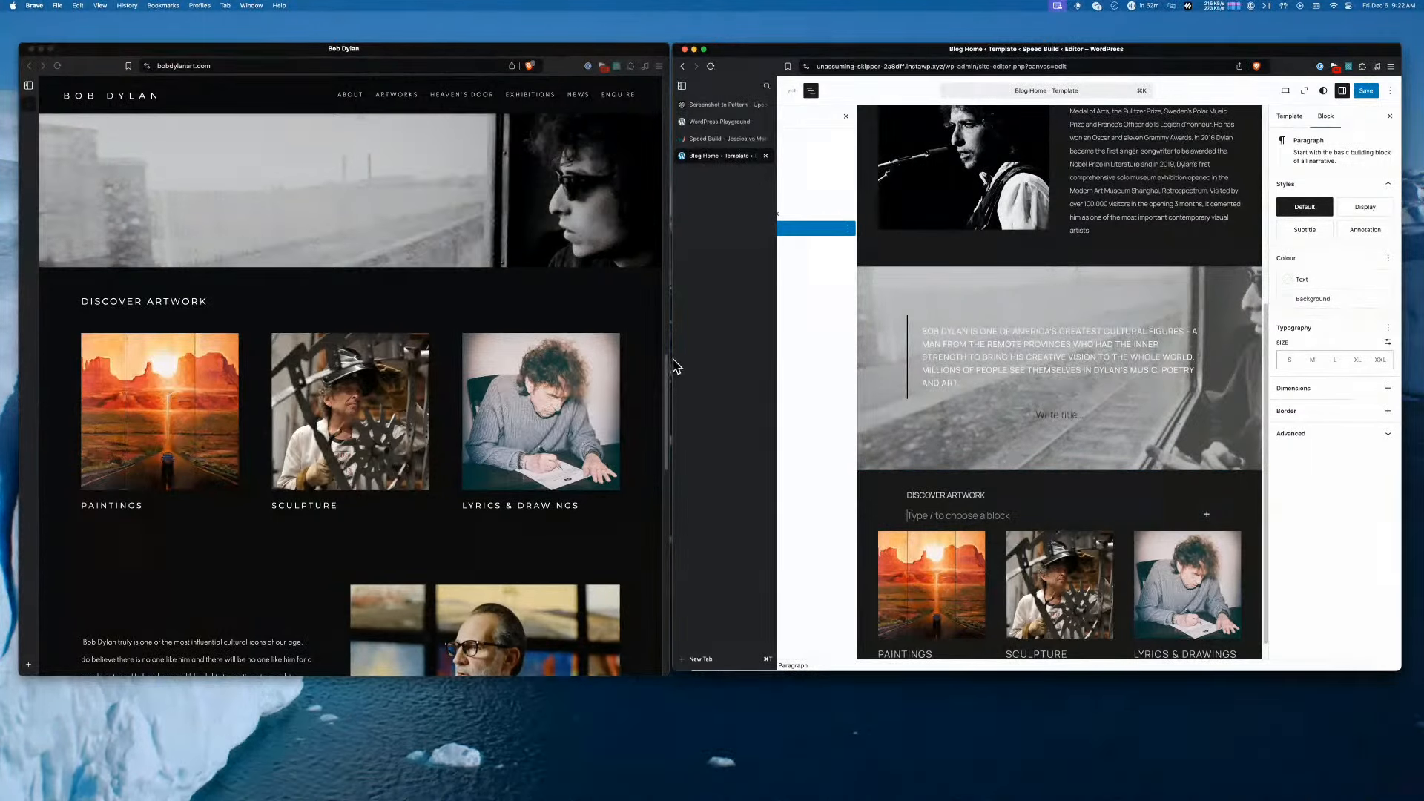
mouse_move(668, 360)
mouse_down()
mouse_move(546, 366)
mouse_move(649, 381)
mouse_up()
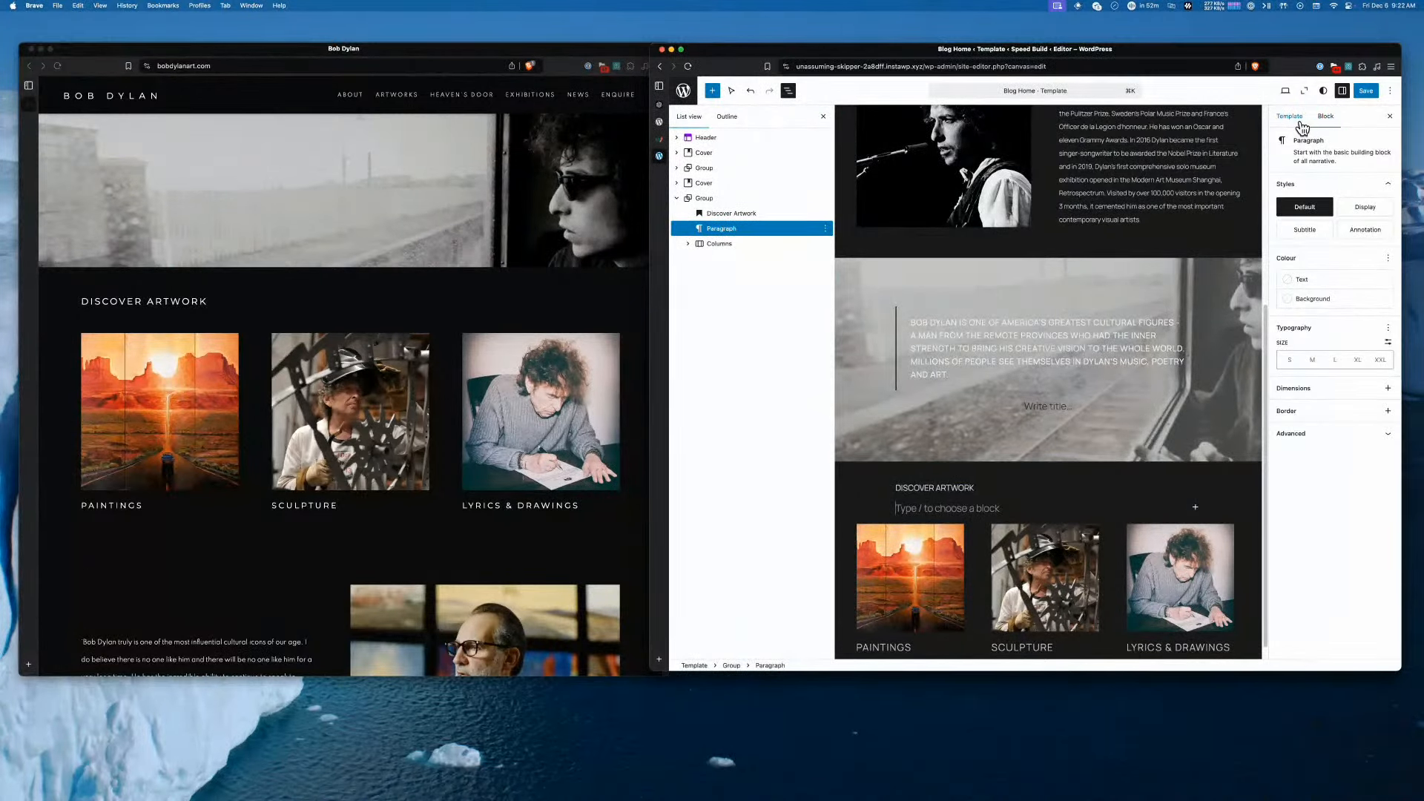
click(1389, 413)
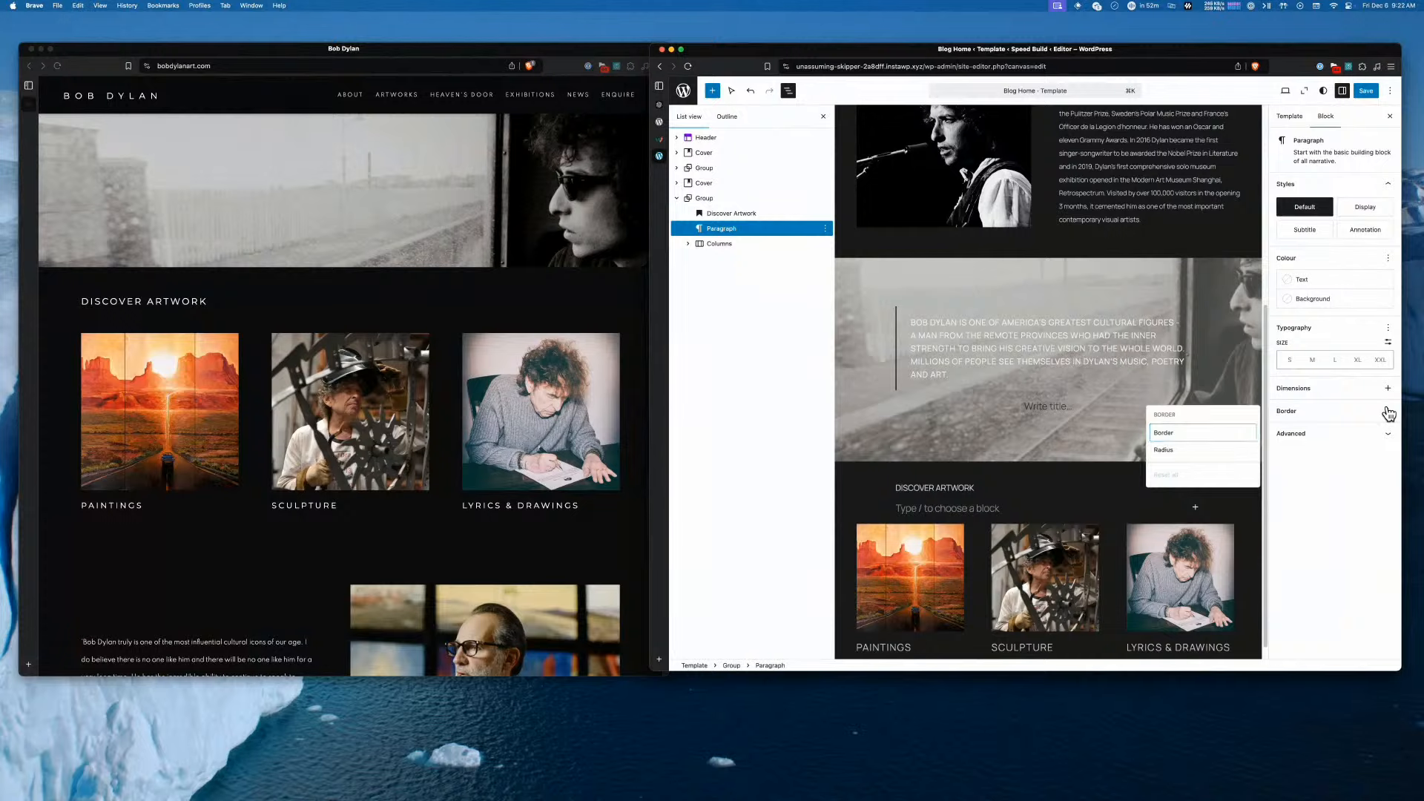
click(1389, 413)
click(1389, 389)
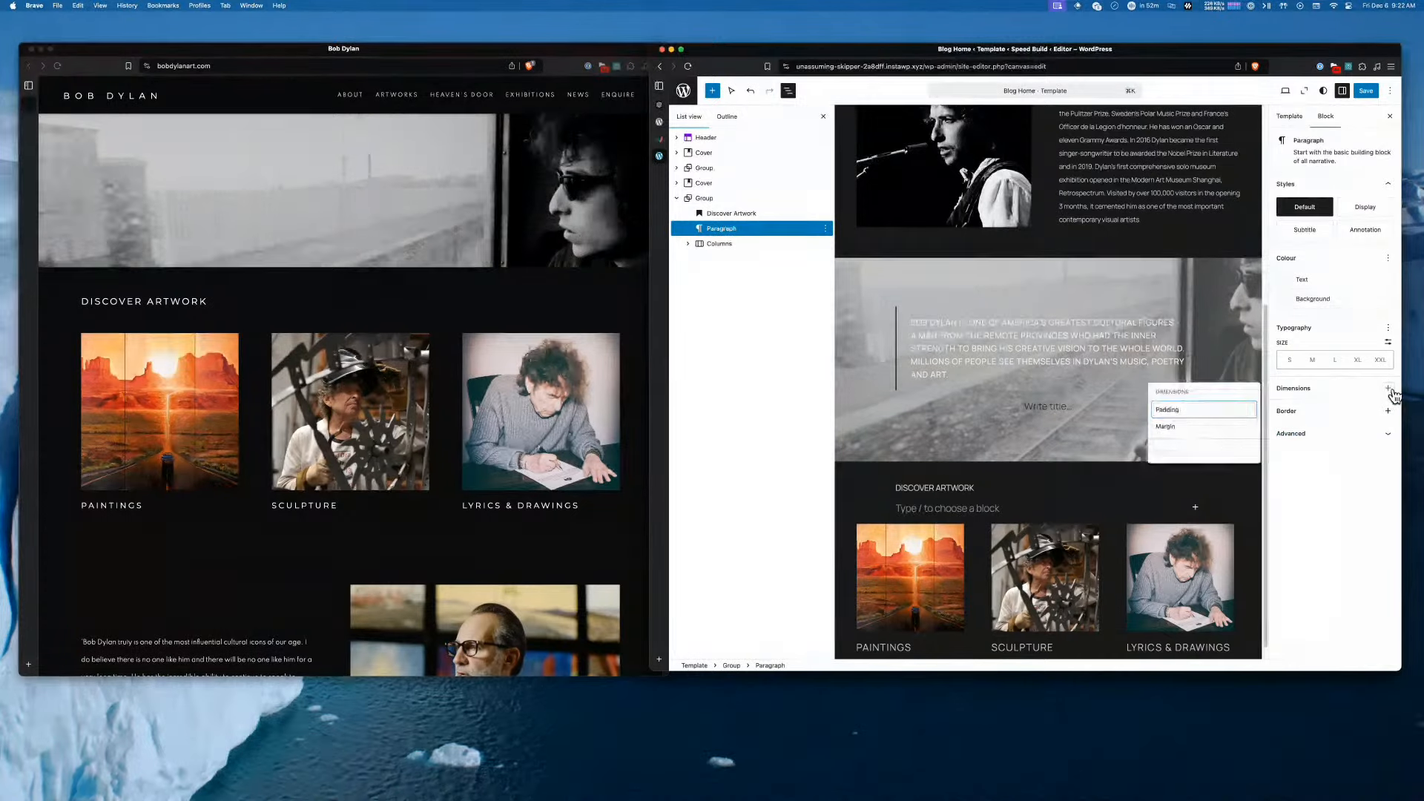
click(1388, 389)
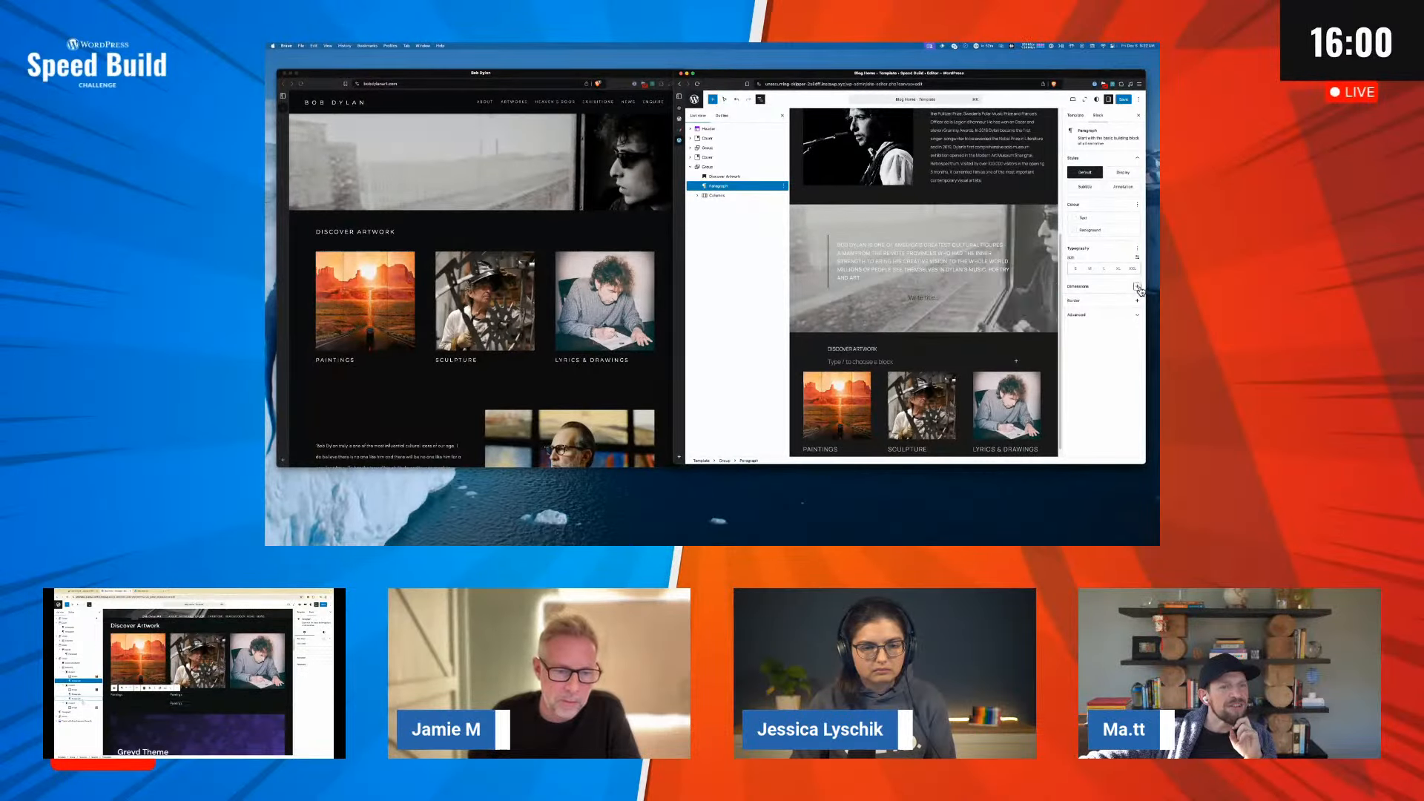
click(1137, 287)
click(997, 300)
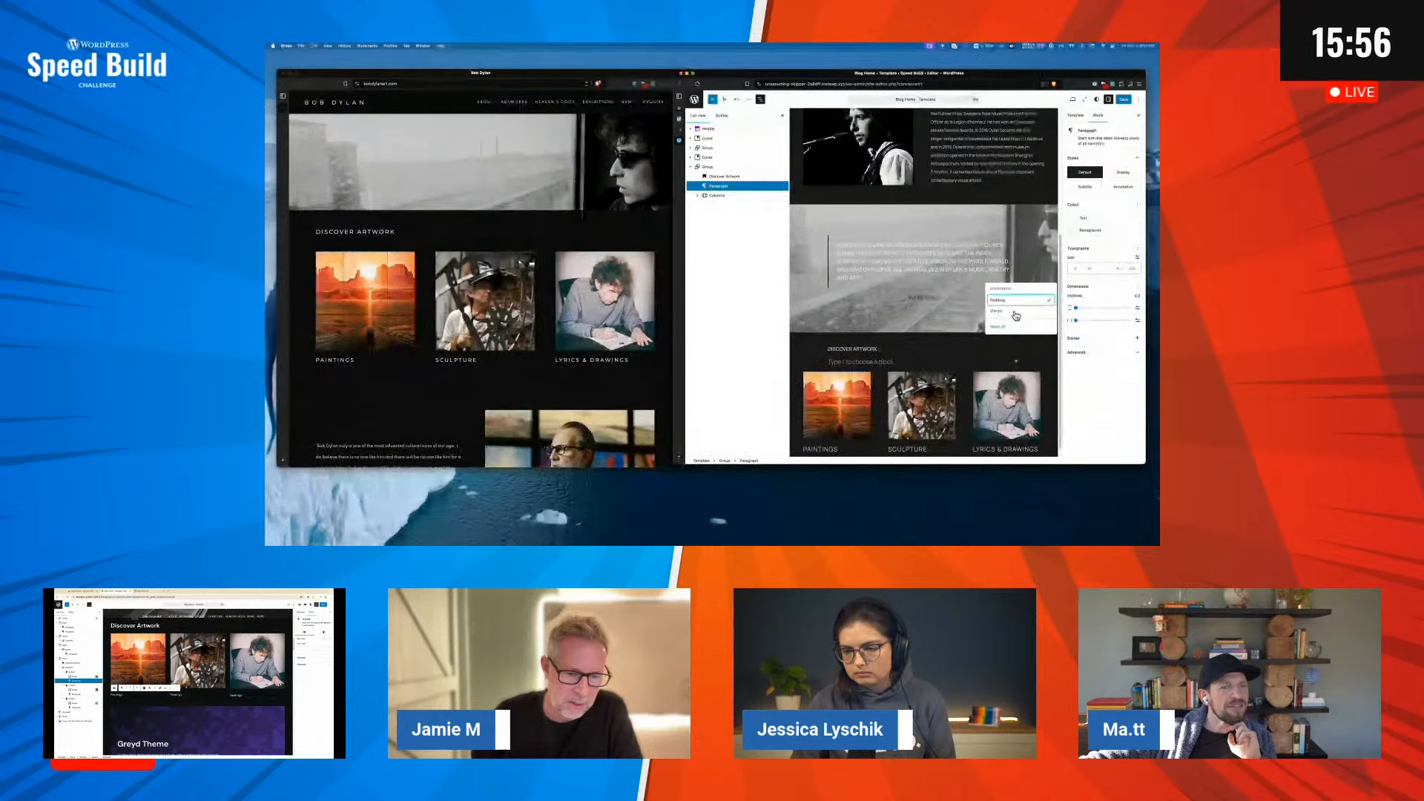
click(1016, 312)
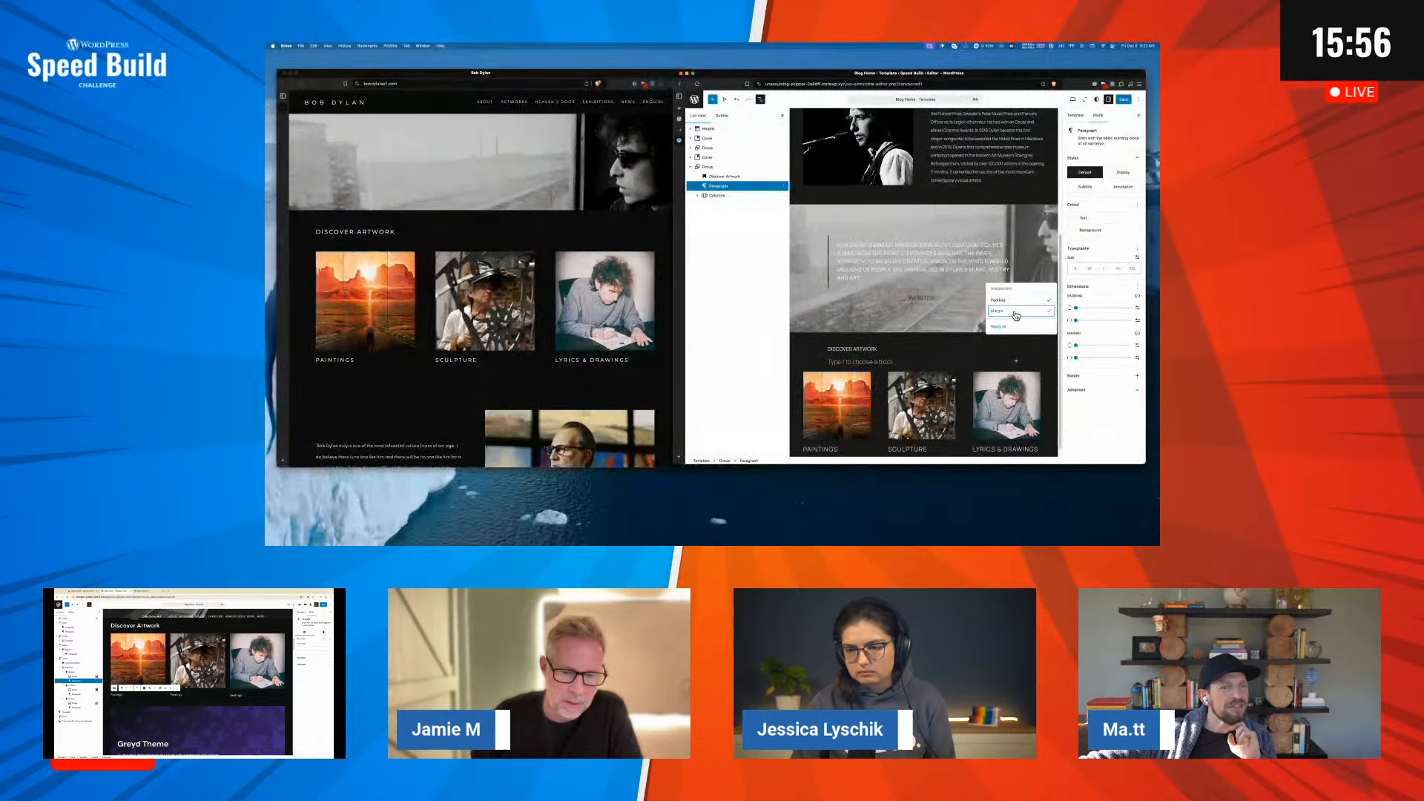
Select the Discover Artwork heading and narrow the editor window back beside the reference site
click(852, 348)
click(866, 362)
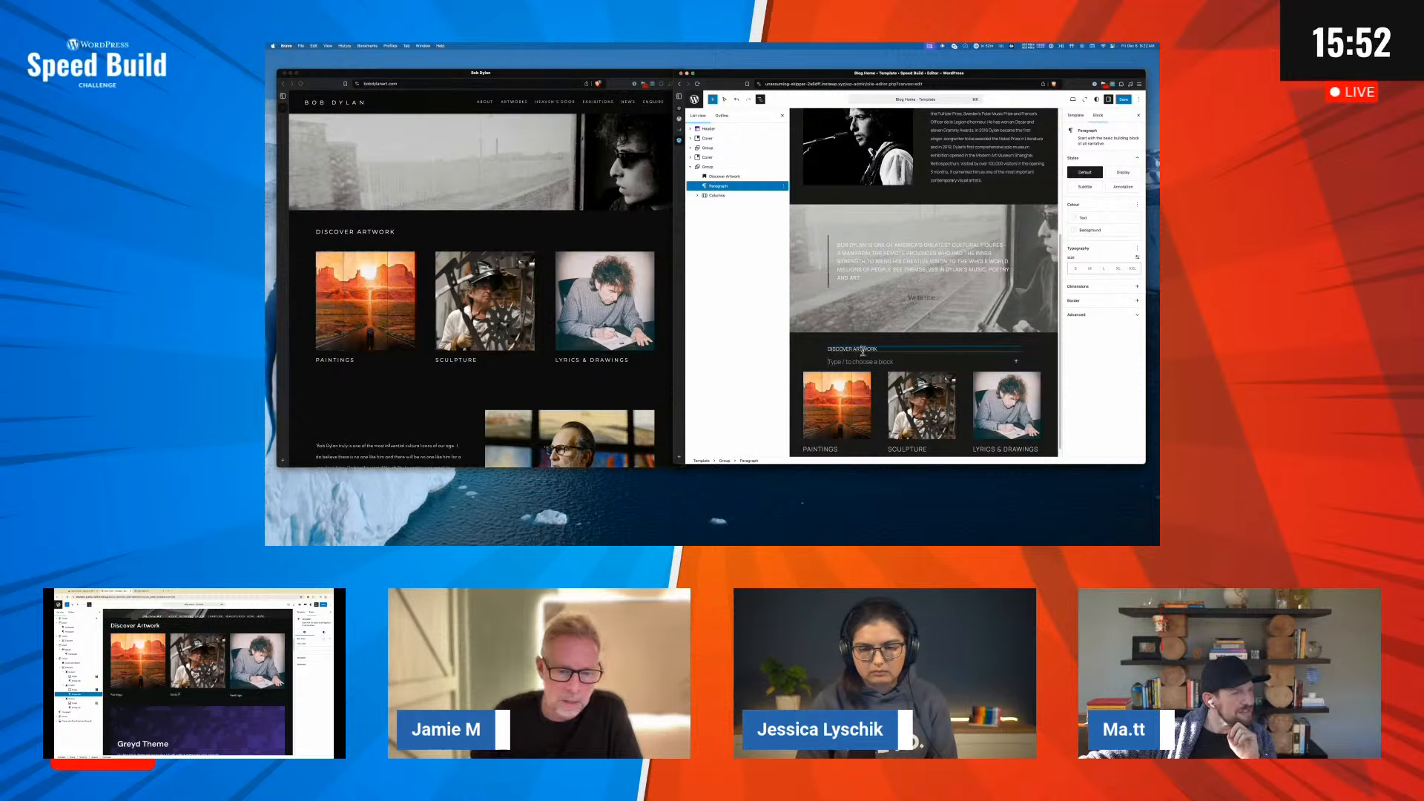
click(862, 349)
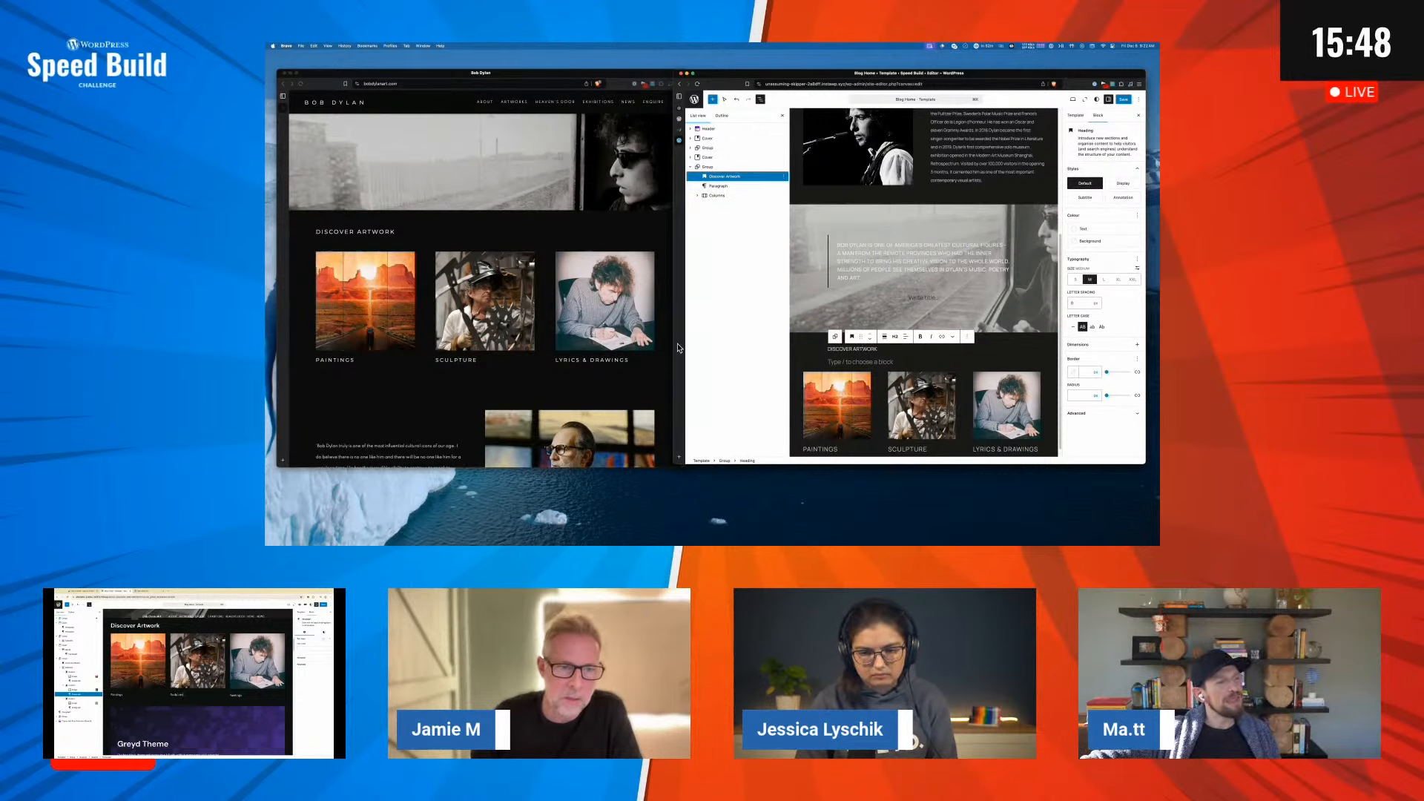
drag(673, 338, 690, 339)
click(899, 367)
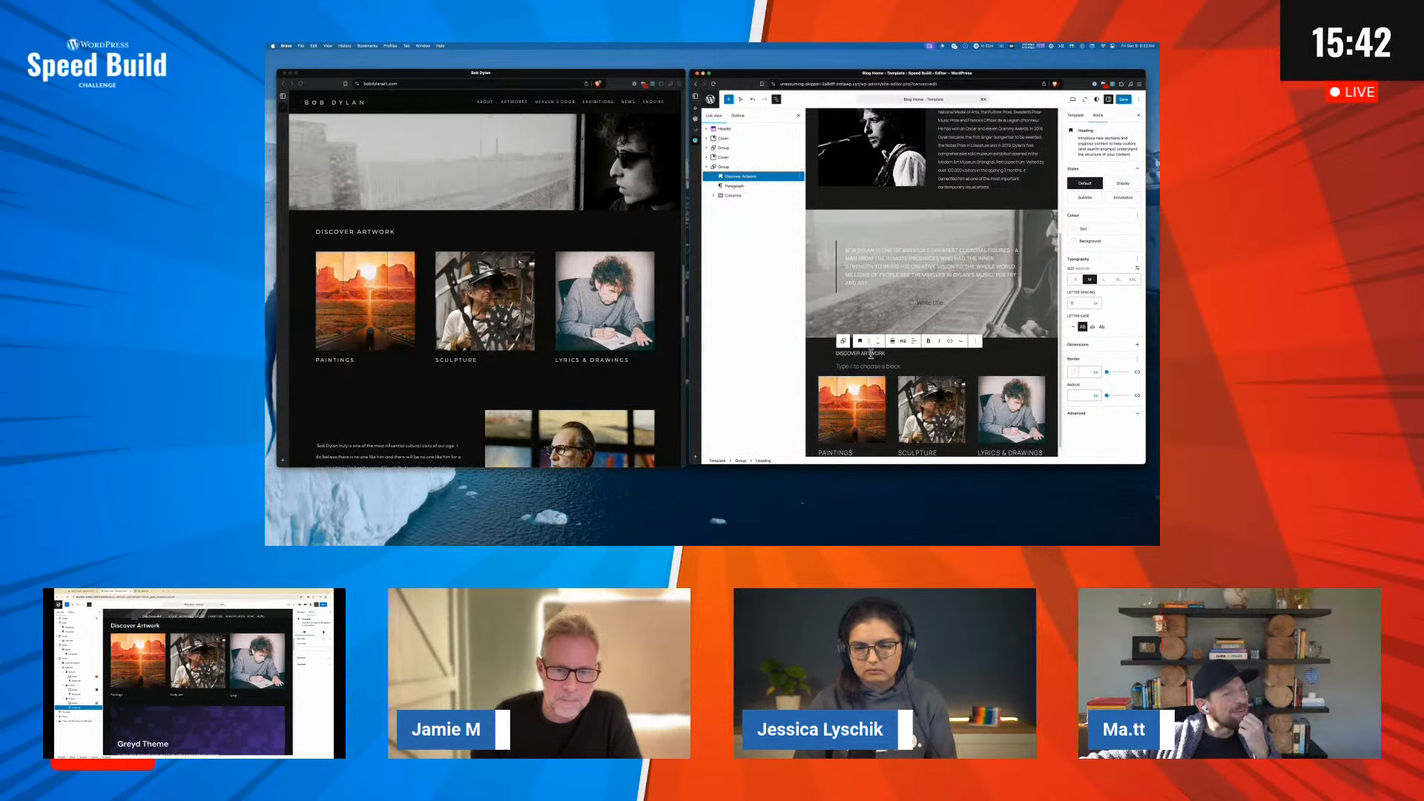
click(827, 358)
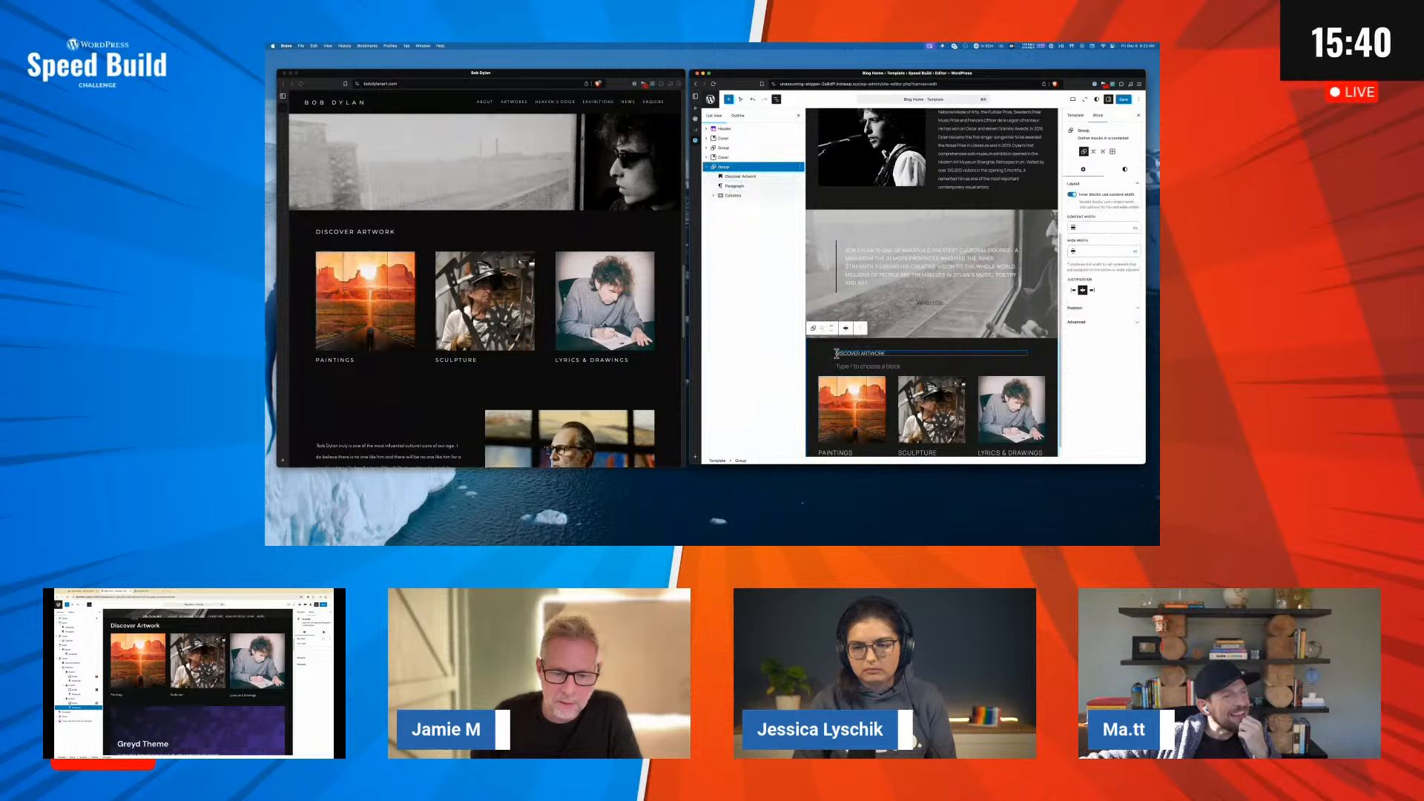
click(839, 353)
click(830, 356)
click(840, 354)
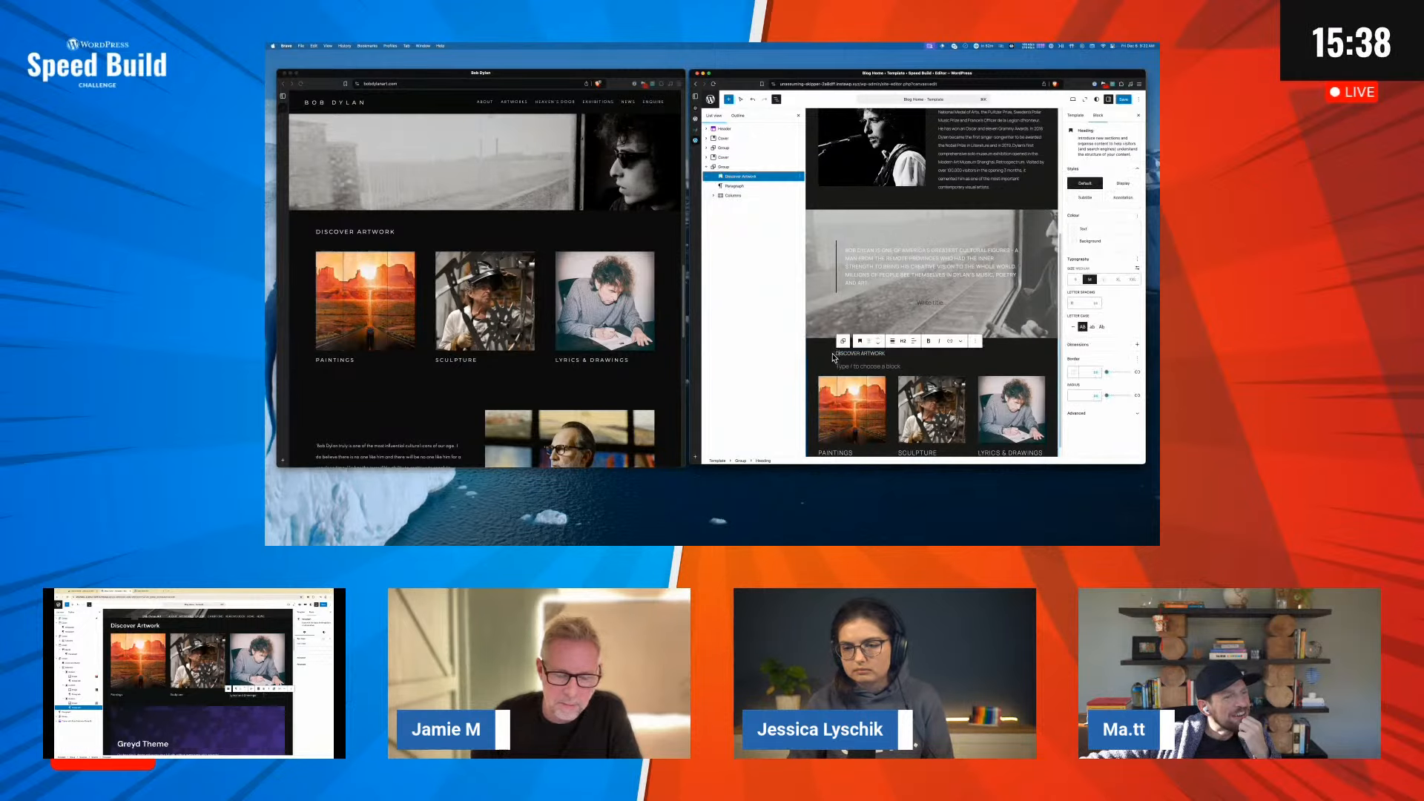
click(841, 354)
click(842, 353)
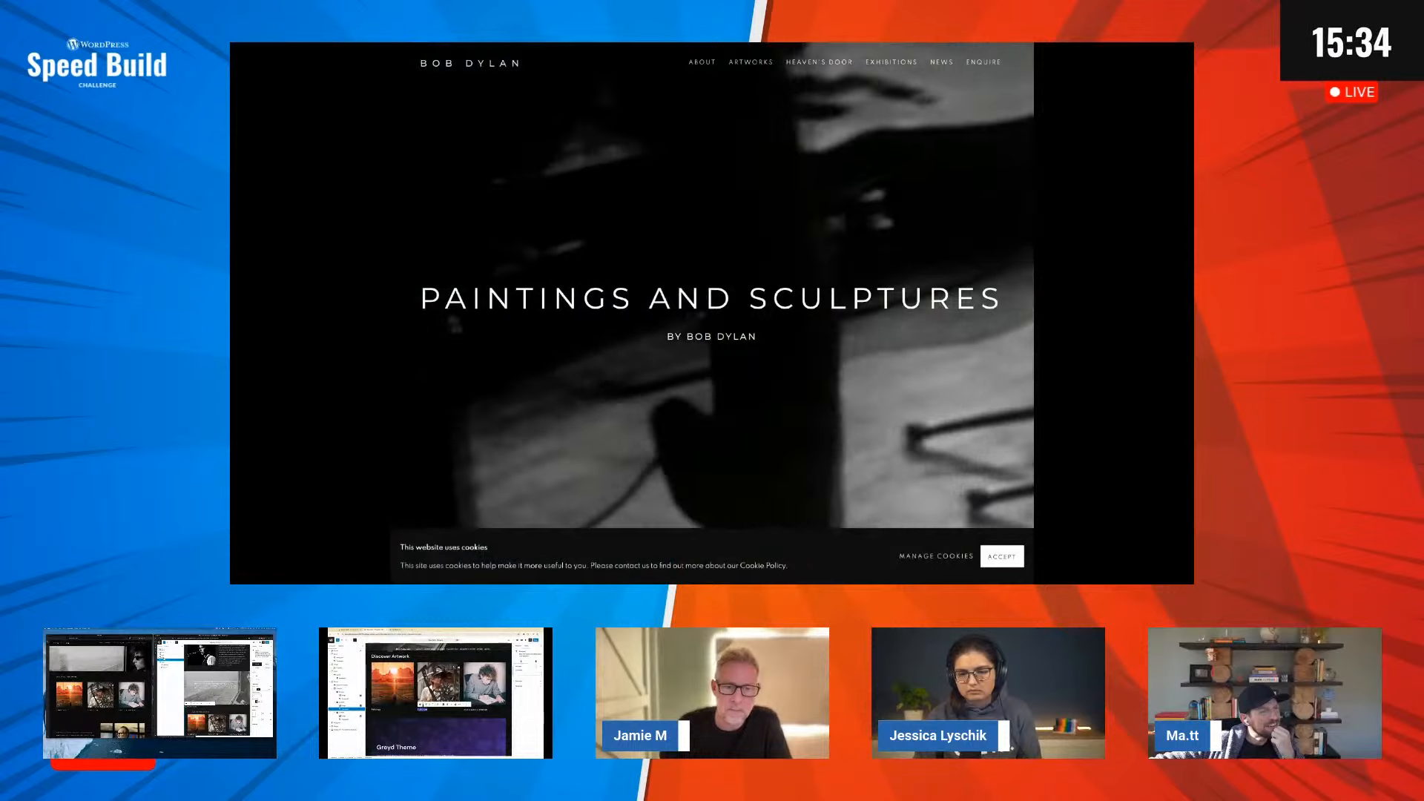
Examine the reference Bob Dylan site's sections from the Paintings and Sculptures hero to Bob Dylan: Rail Car and back
scroll(712, 297, down, 2)
scroll(712, 297, down, 5)
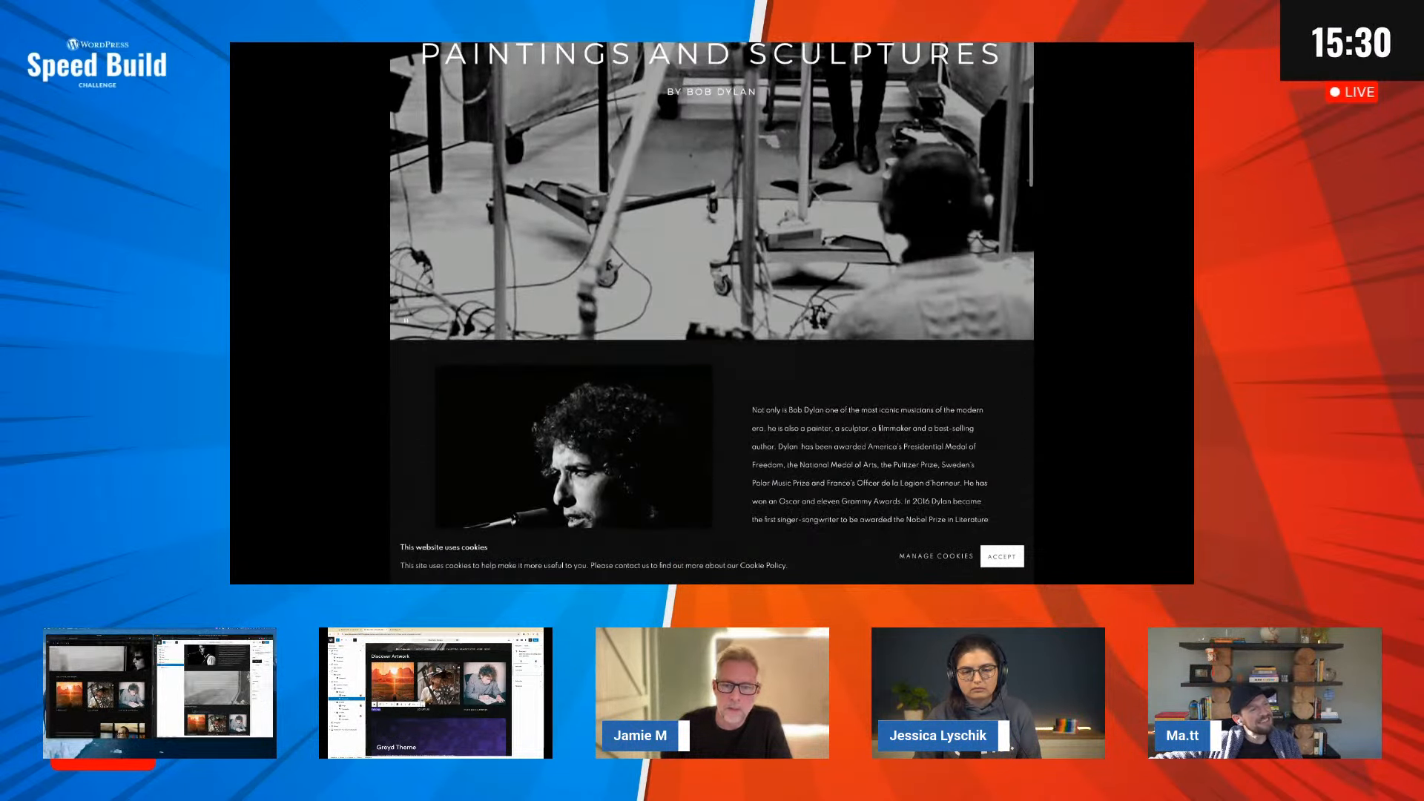
scroll(712, 297, up, 7)
scroll(712, 297, down, 6)
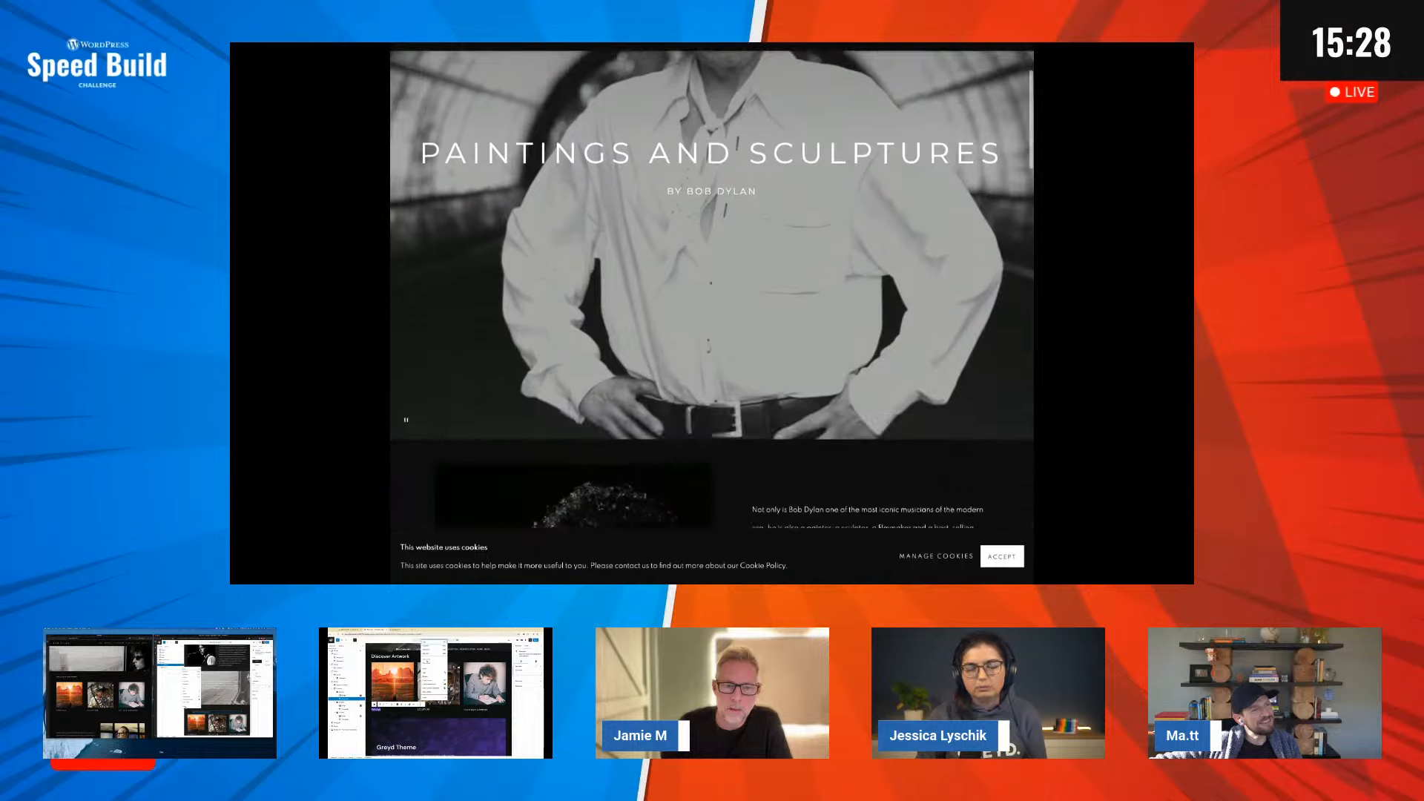
scroll(712, 297, down, 2)
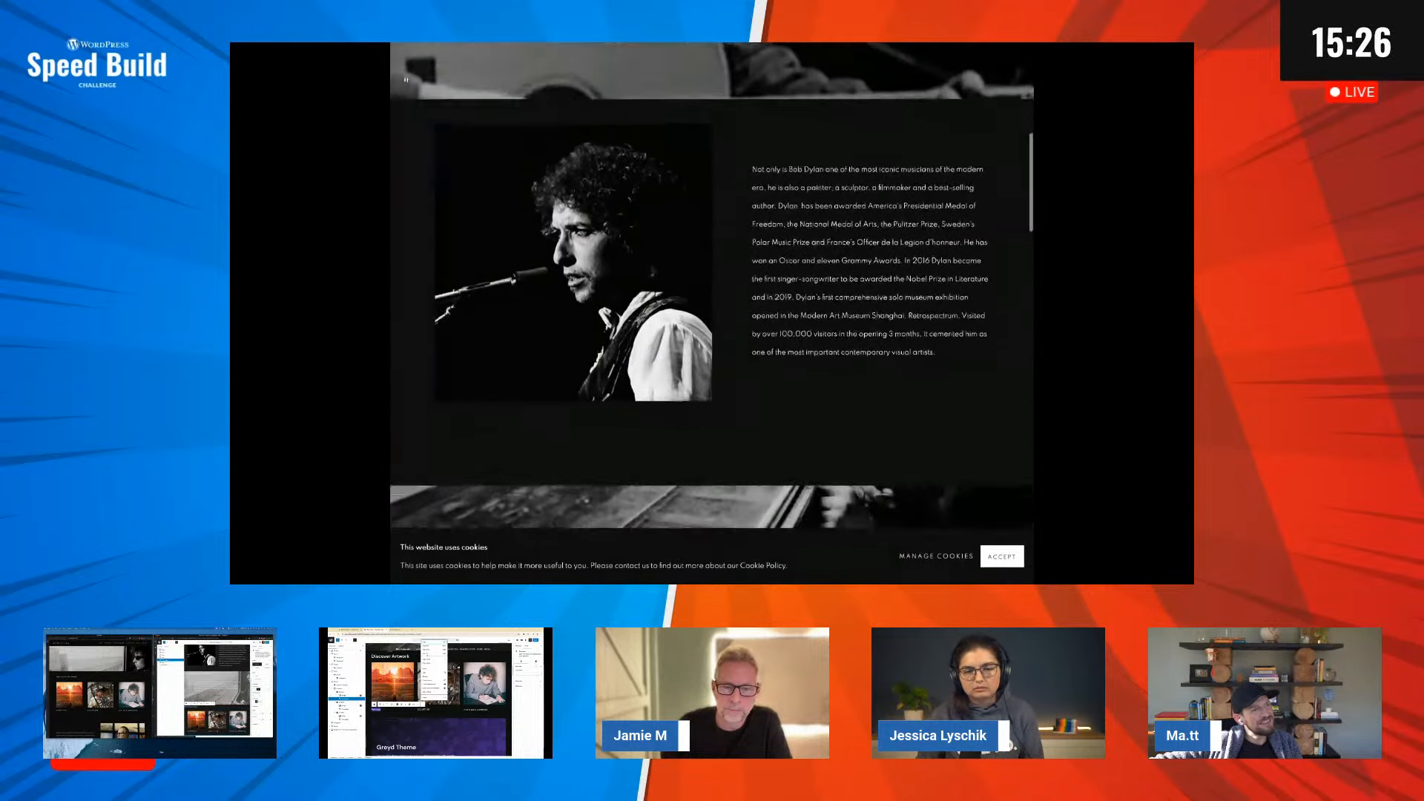
scroll(712, 297, down, 1)
scroll(712, 341, down, 1)
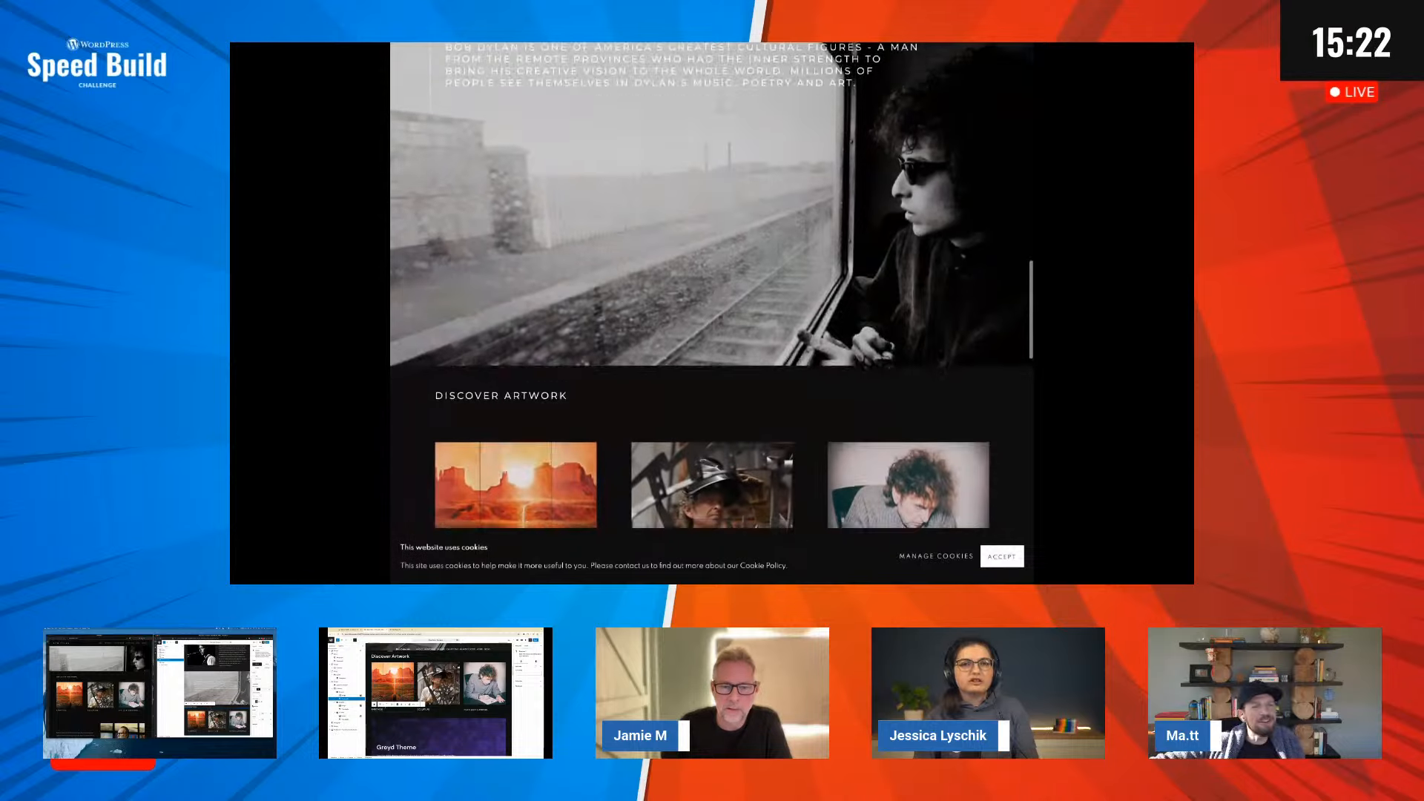
scroll(713, 312, down, 1)
scroll(712, 312, down, 1)
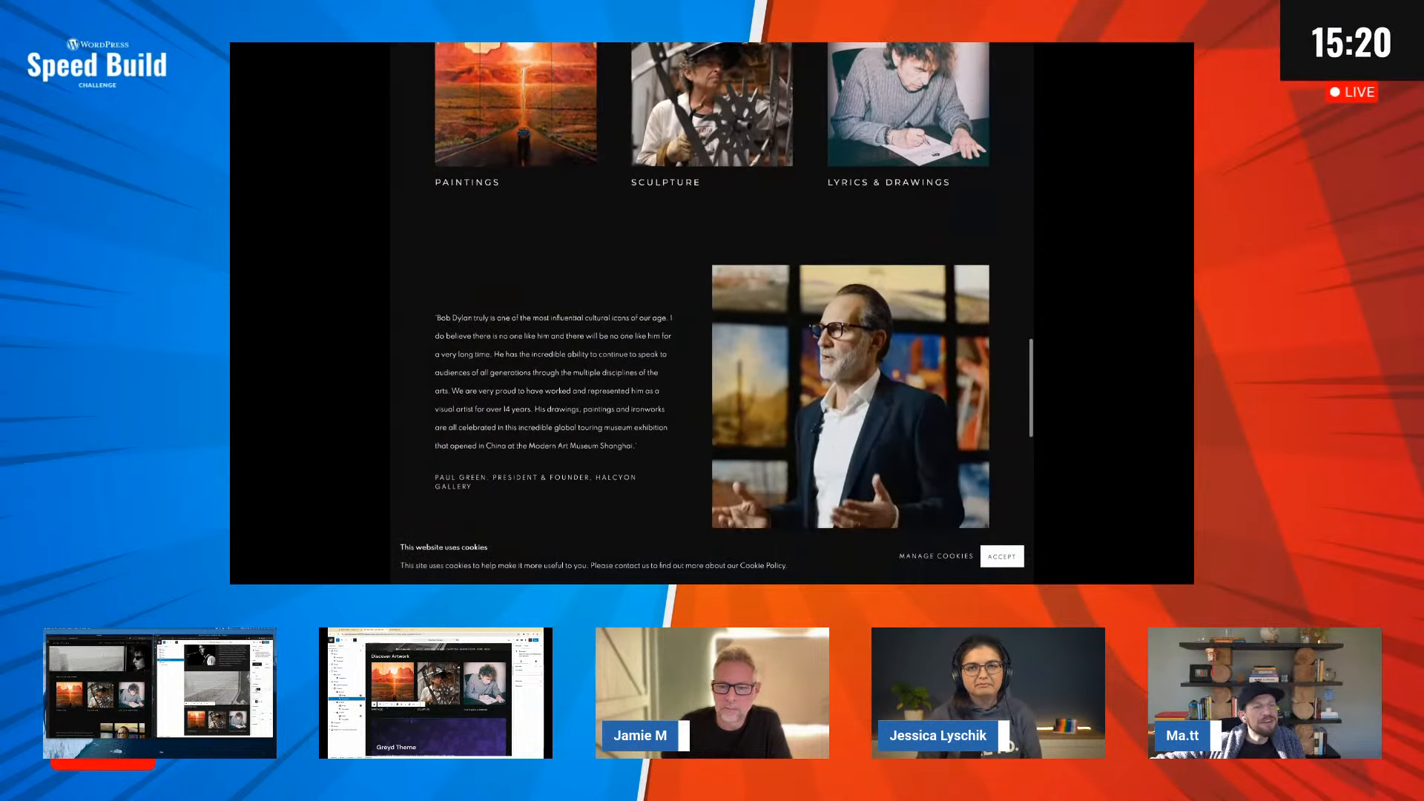
scroll(712, 311, down, 2)
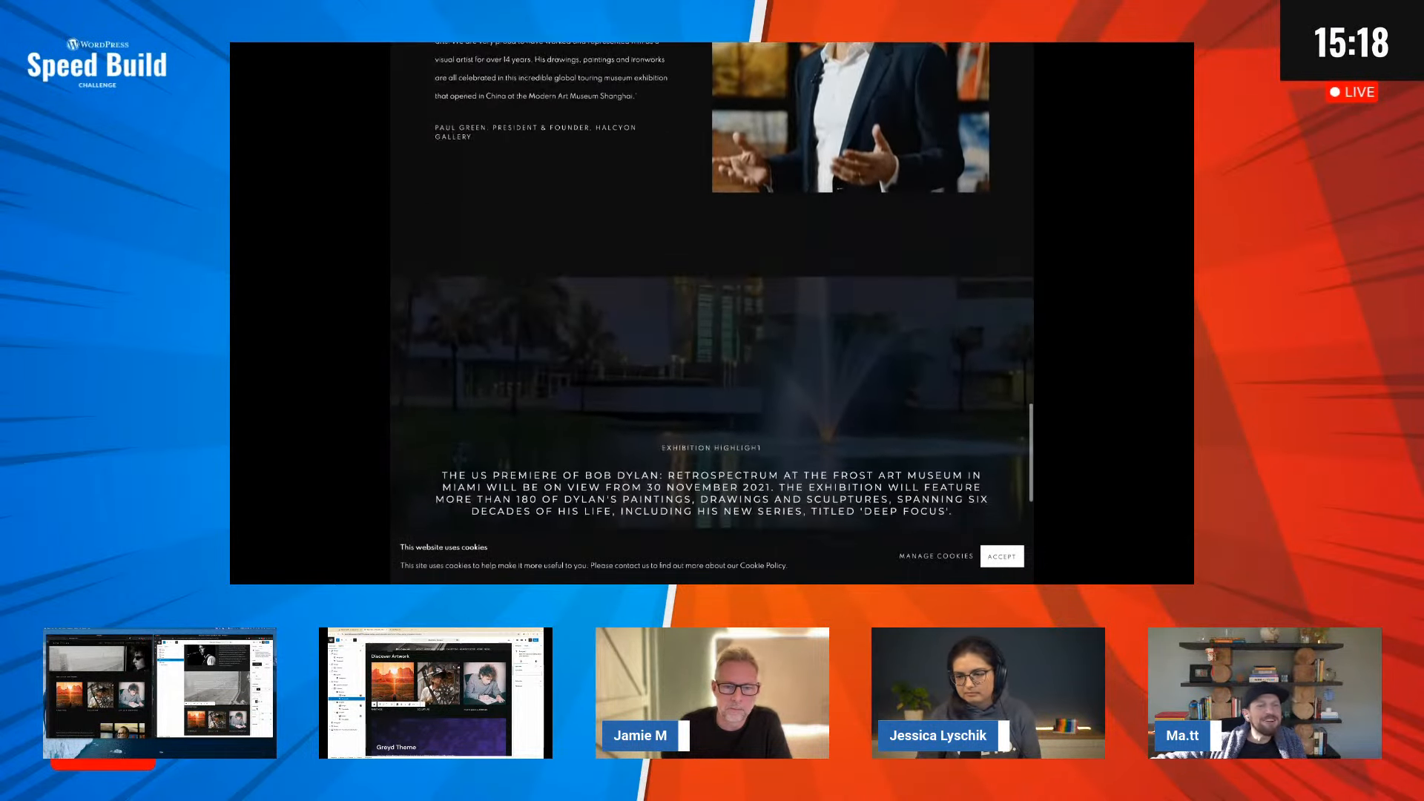
scroll(712, 312, down, 4)
scroll(712, 311, down, 3)
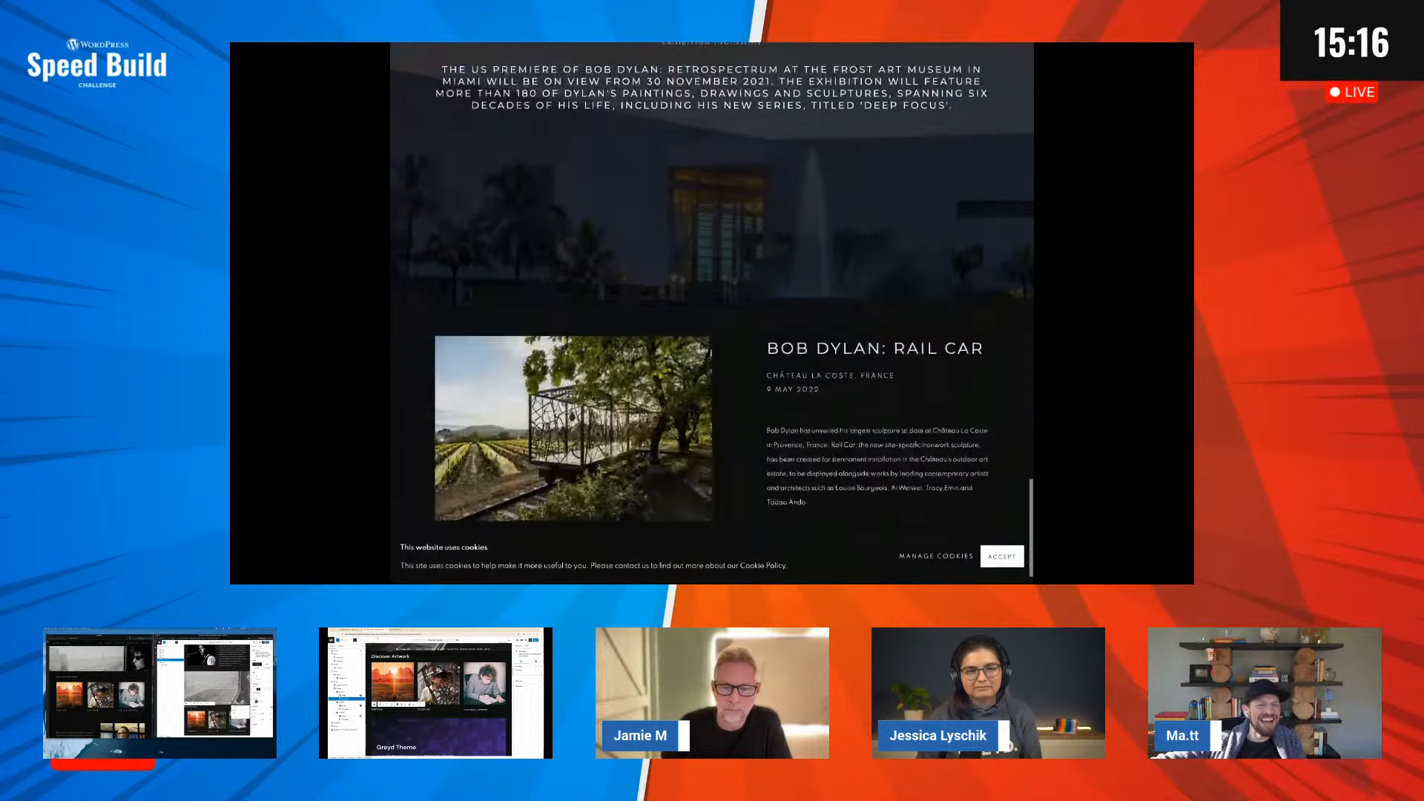
scroll(712, 311, up, 10)
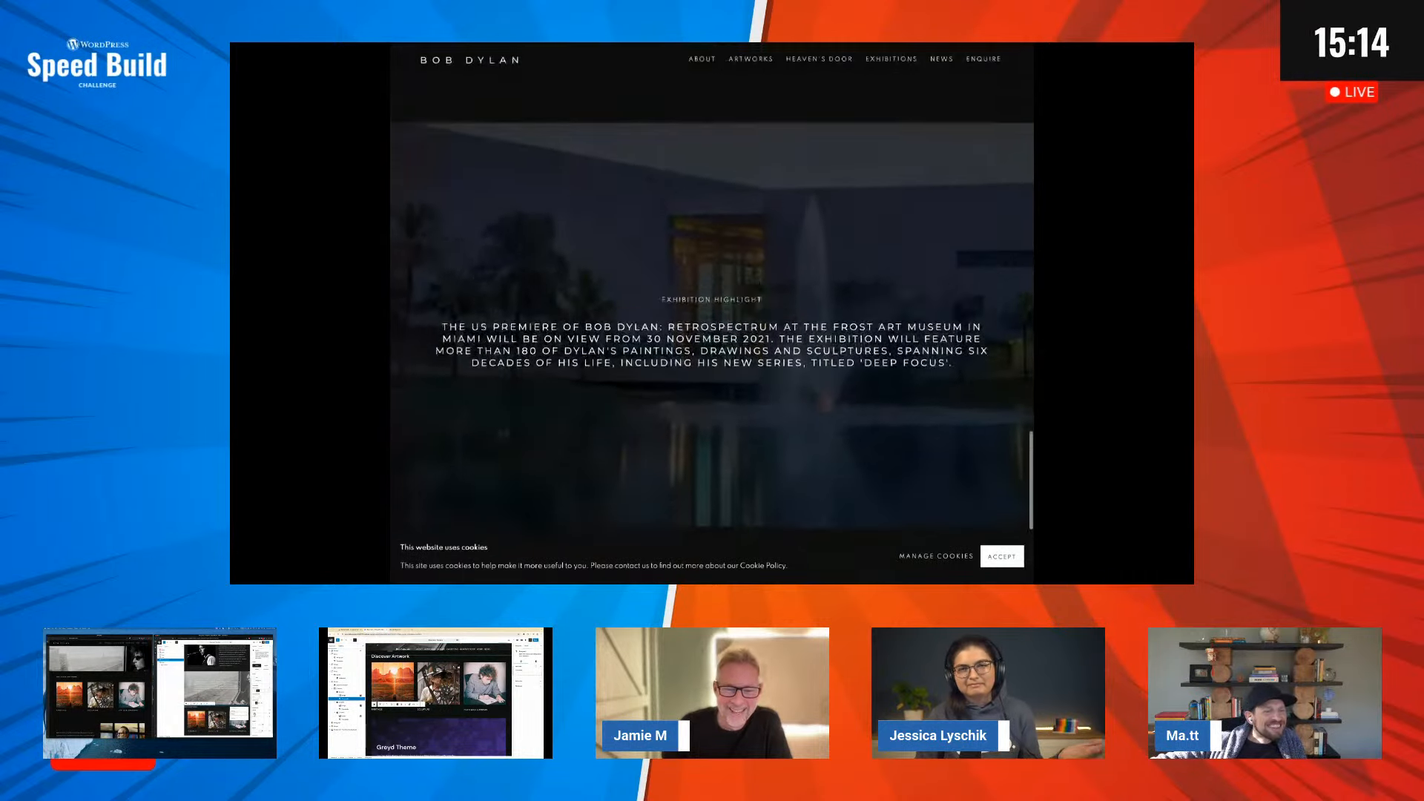
scroll(712, 311, up, 8)
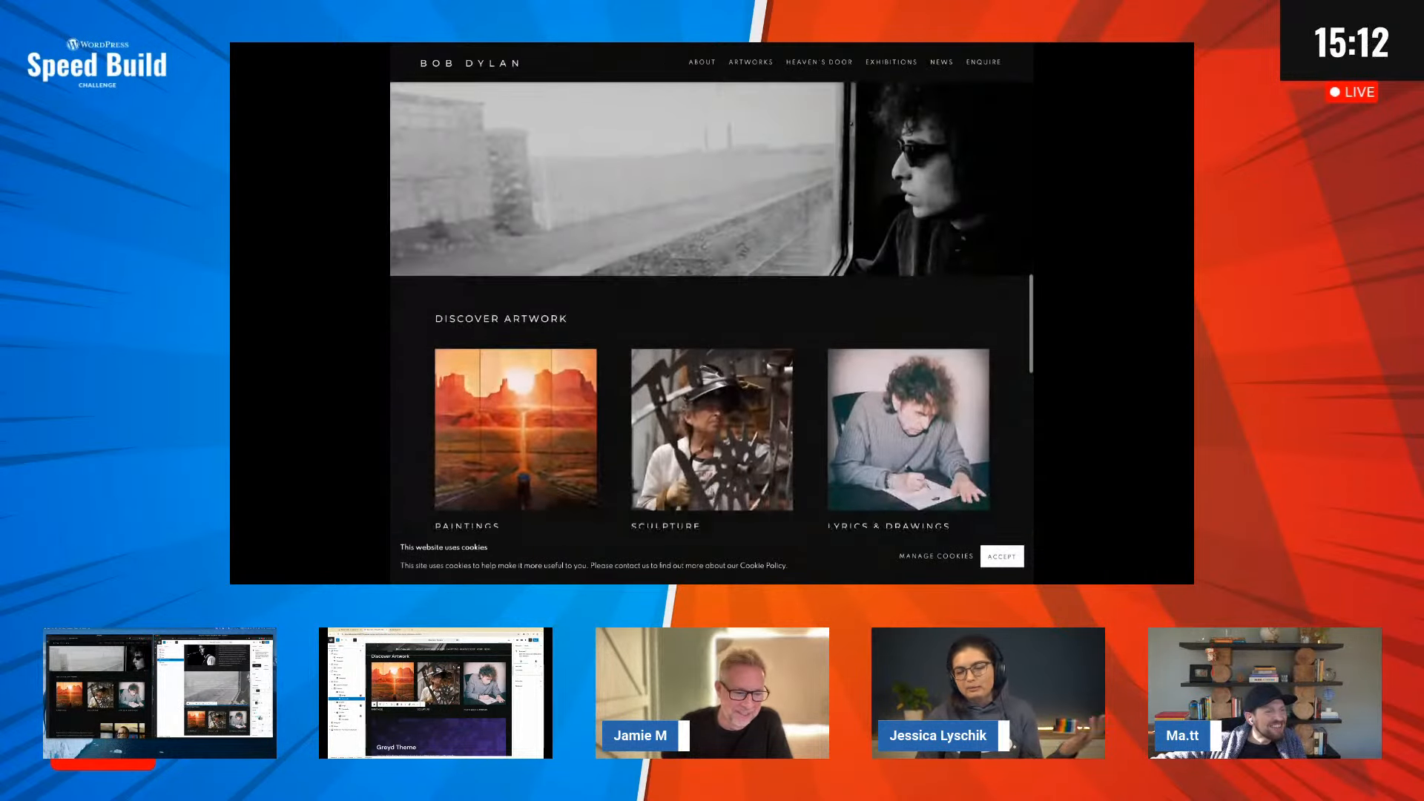
scroll(712, 311, up, 10)
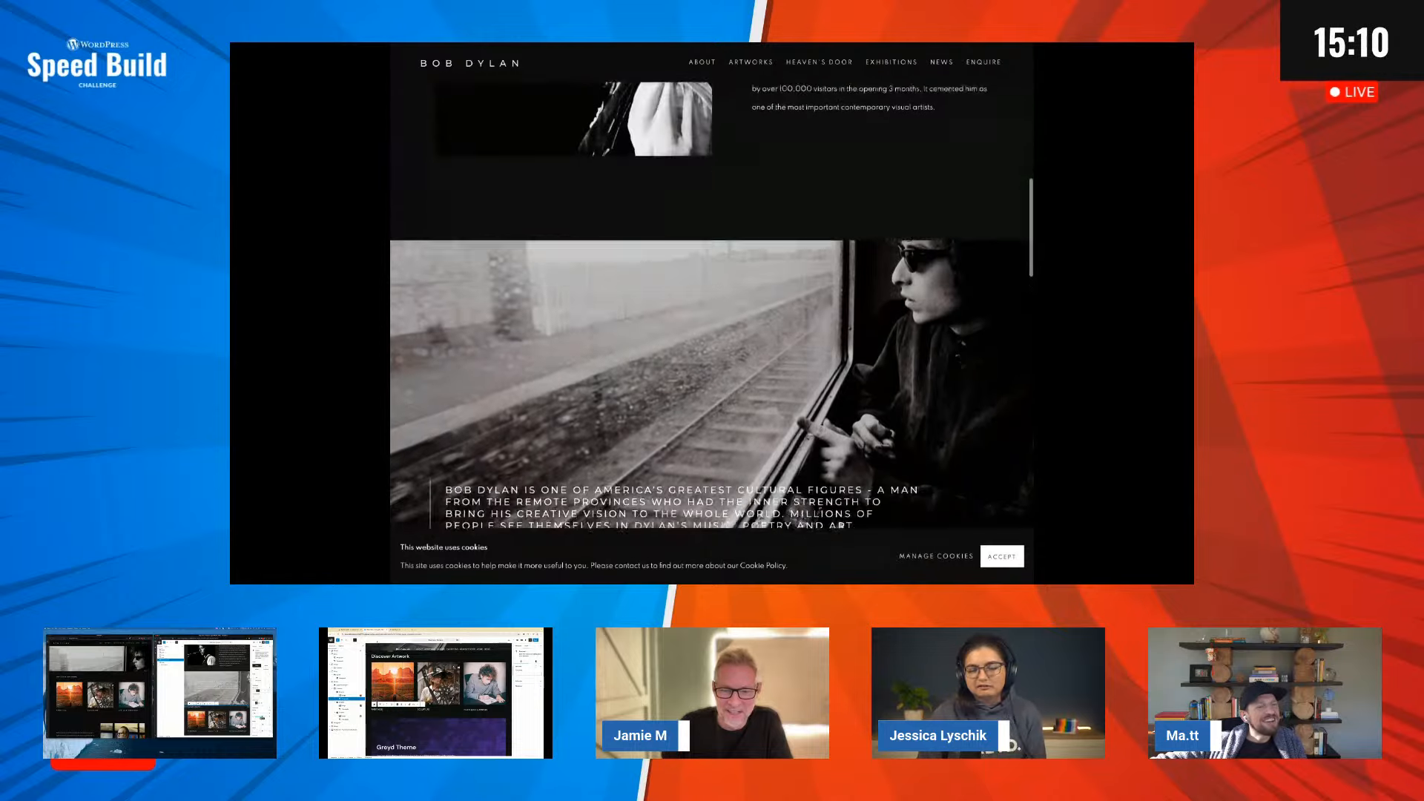
scroll(712, 312, up, 3)
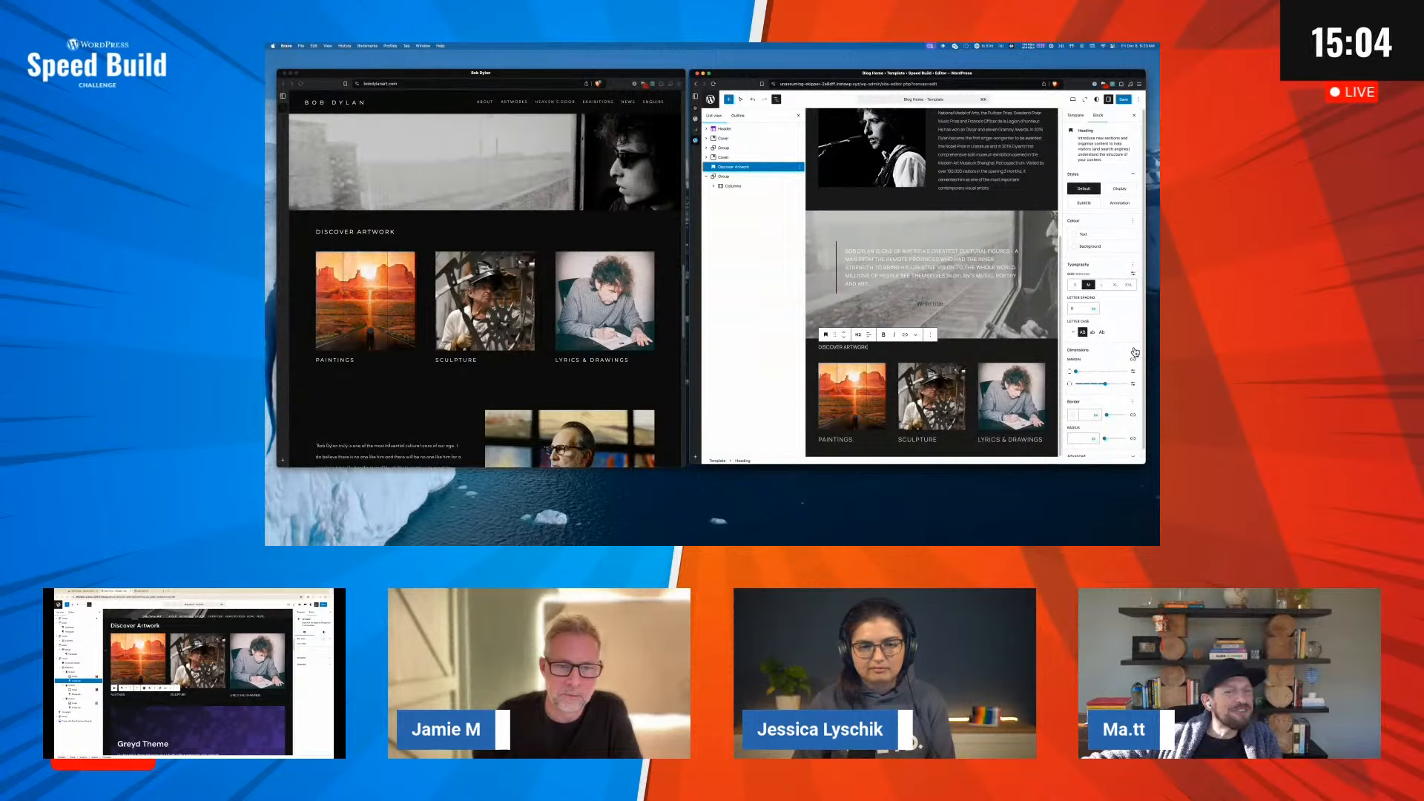
Open the dimension options for the Discover Artwork heading
click(1134, 350)
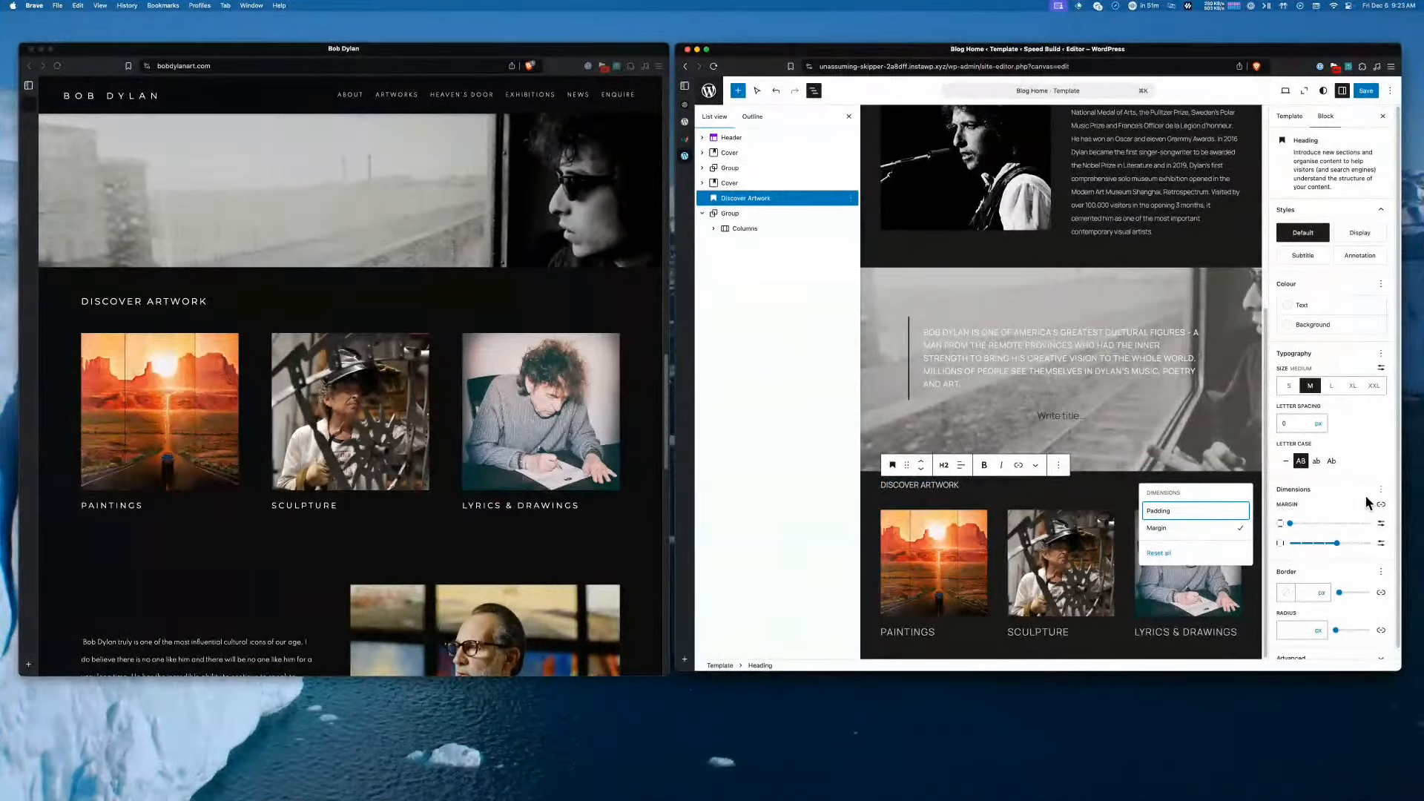
Add a nested group with the row layout below the artwork columns, inside the artwork group
click(1055, 500)
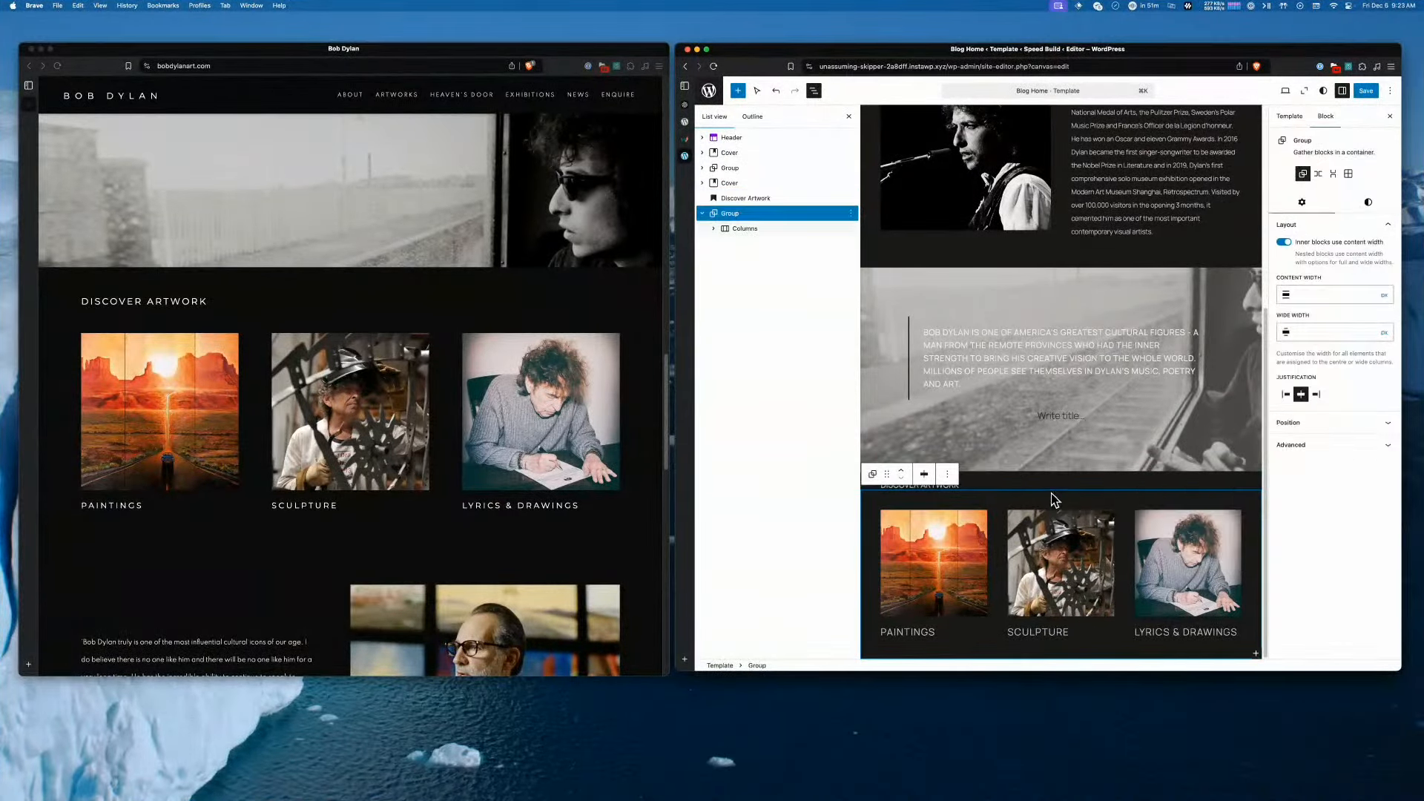
scroll(502, 398, down, 5)
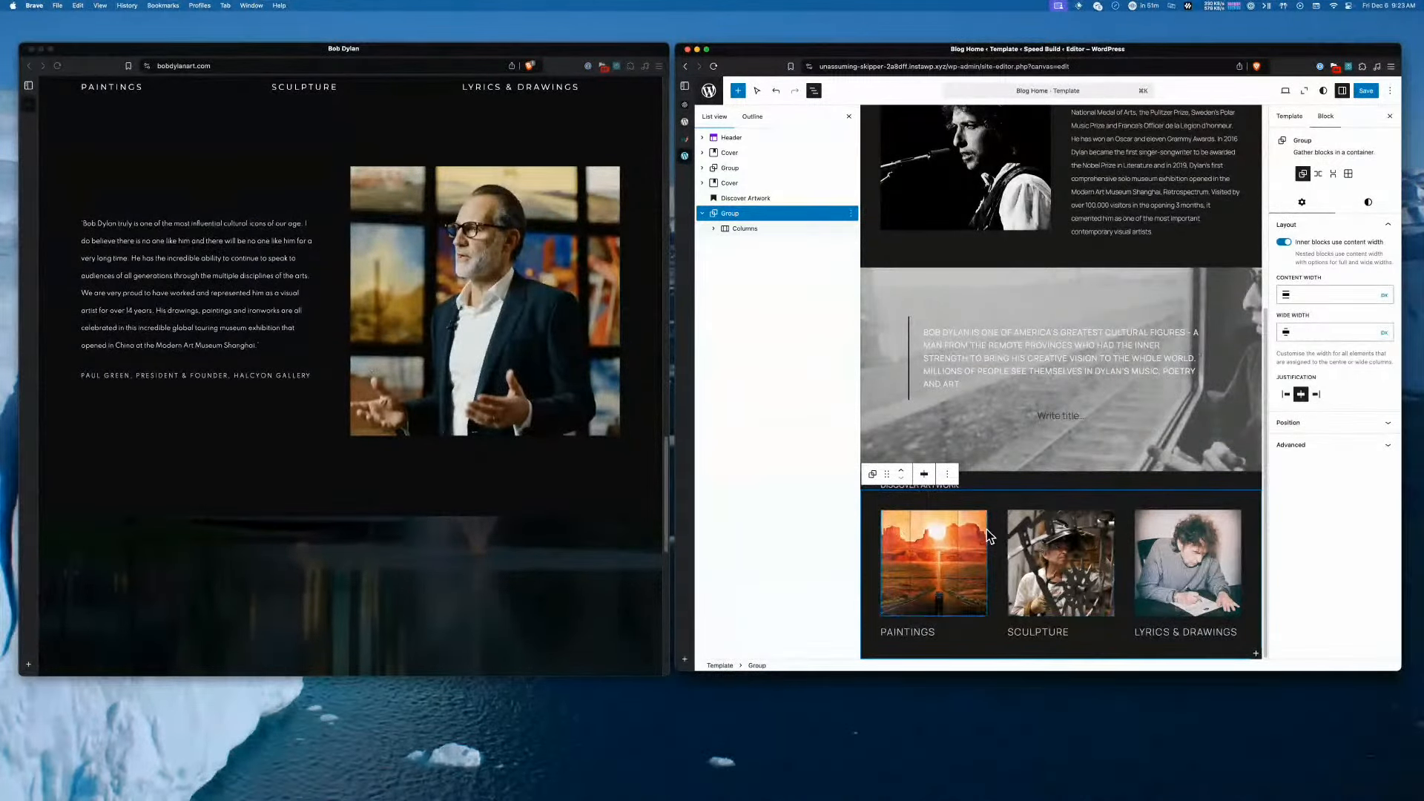
click(1255, 655)
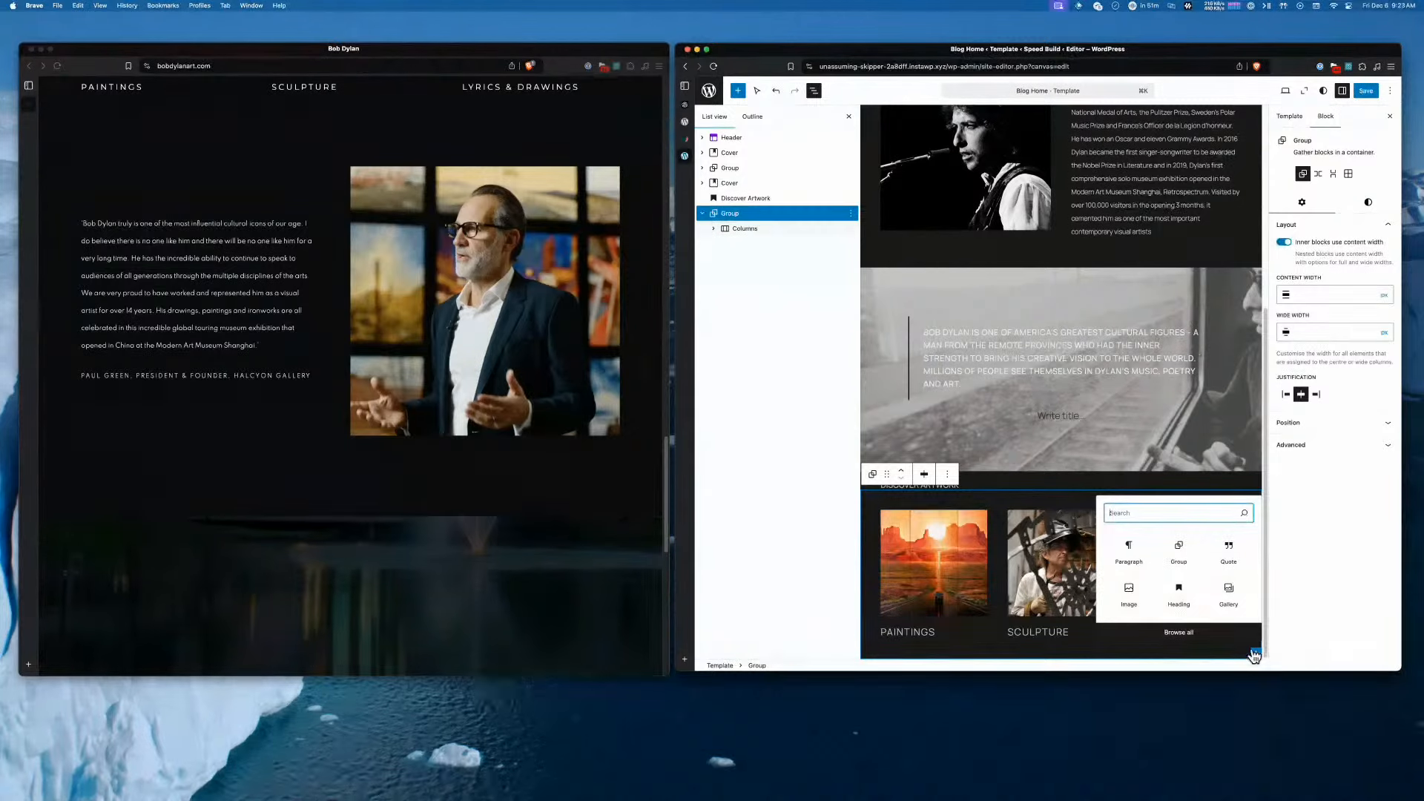
click(1169, 562)
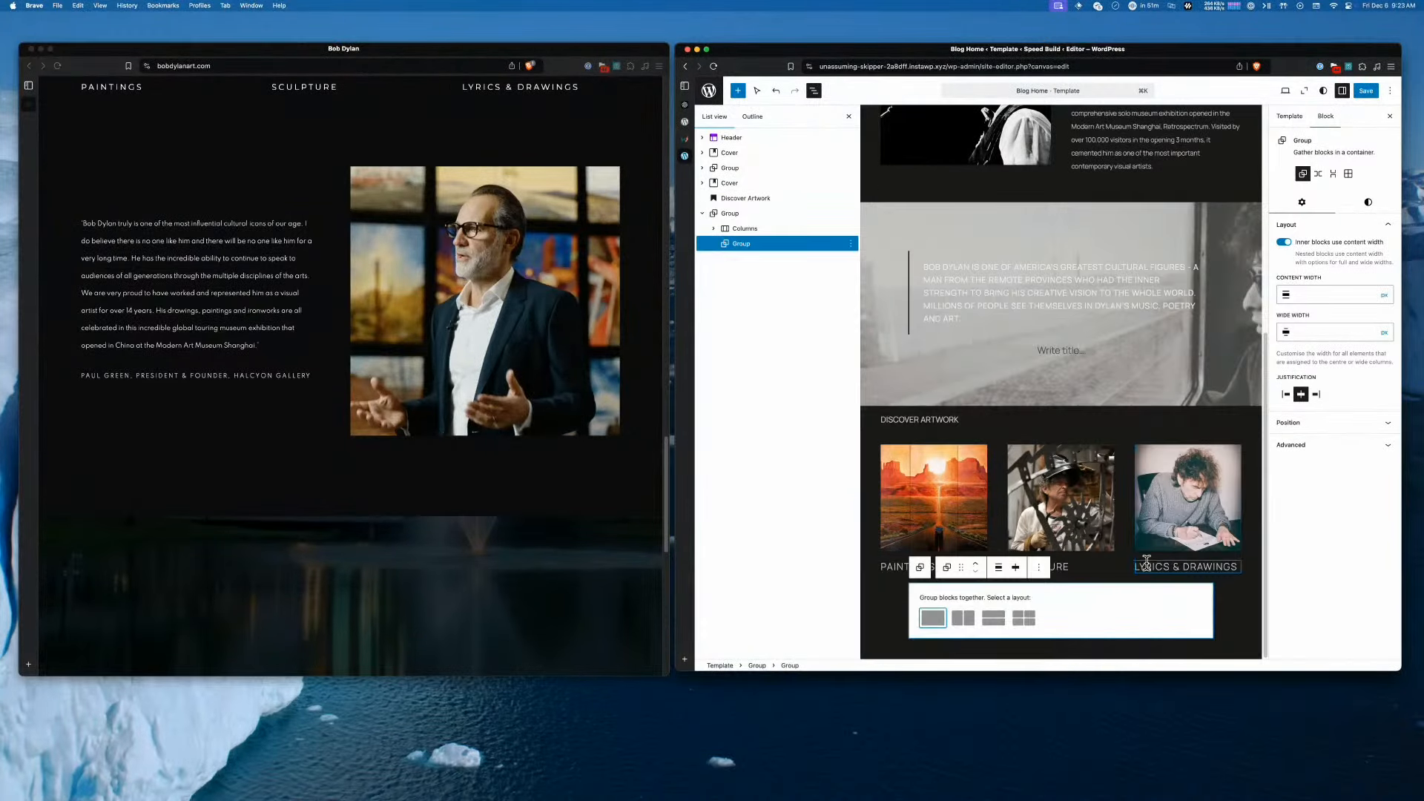
click(962, 619)
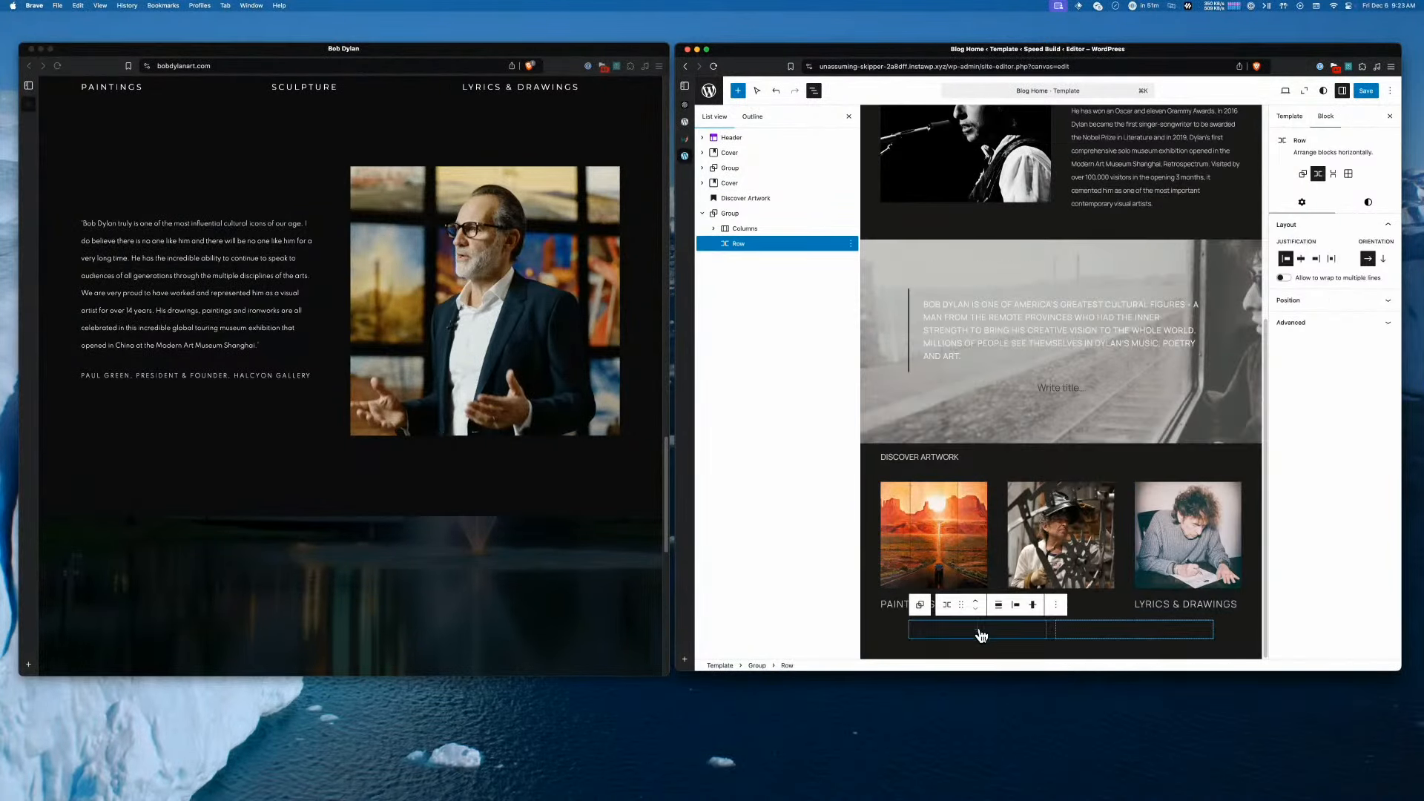
Copy the gallery founder's testimonial and attribution from the Bob Dylan reference site into a paragraph in the row's first slot
click(121, 267)
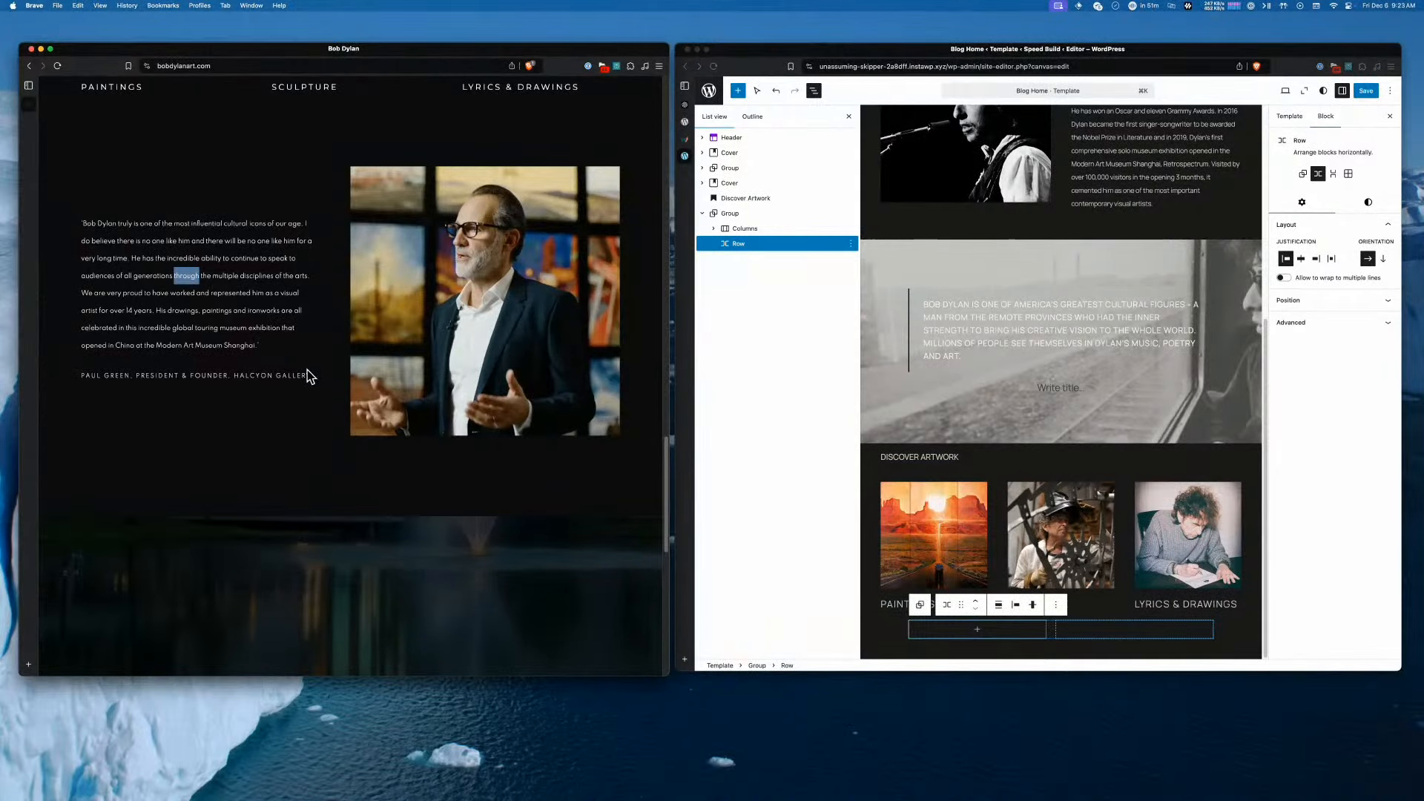
drag(309, 378, 52, 226)
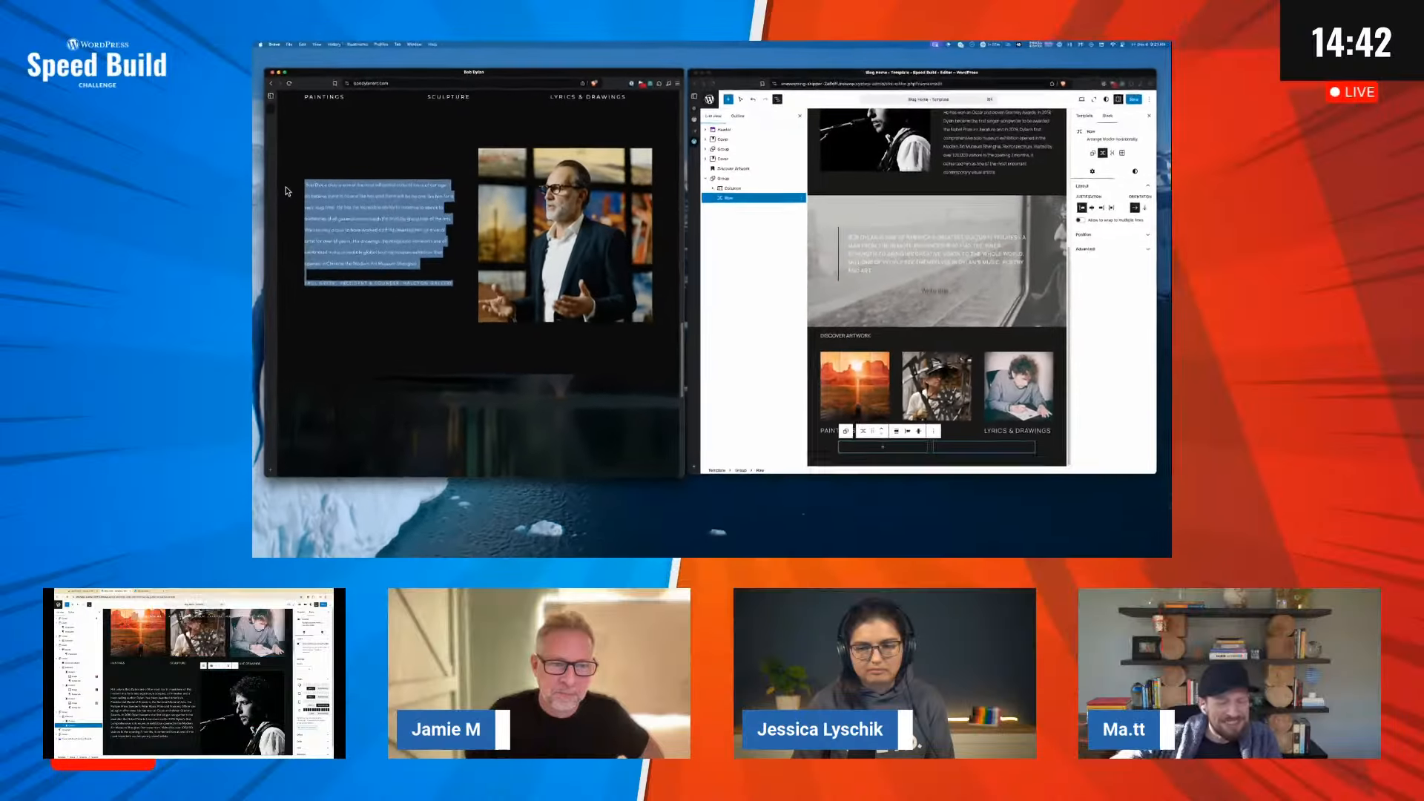
click(879, 442)
click(879, 441)
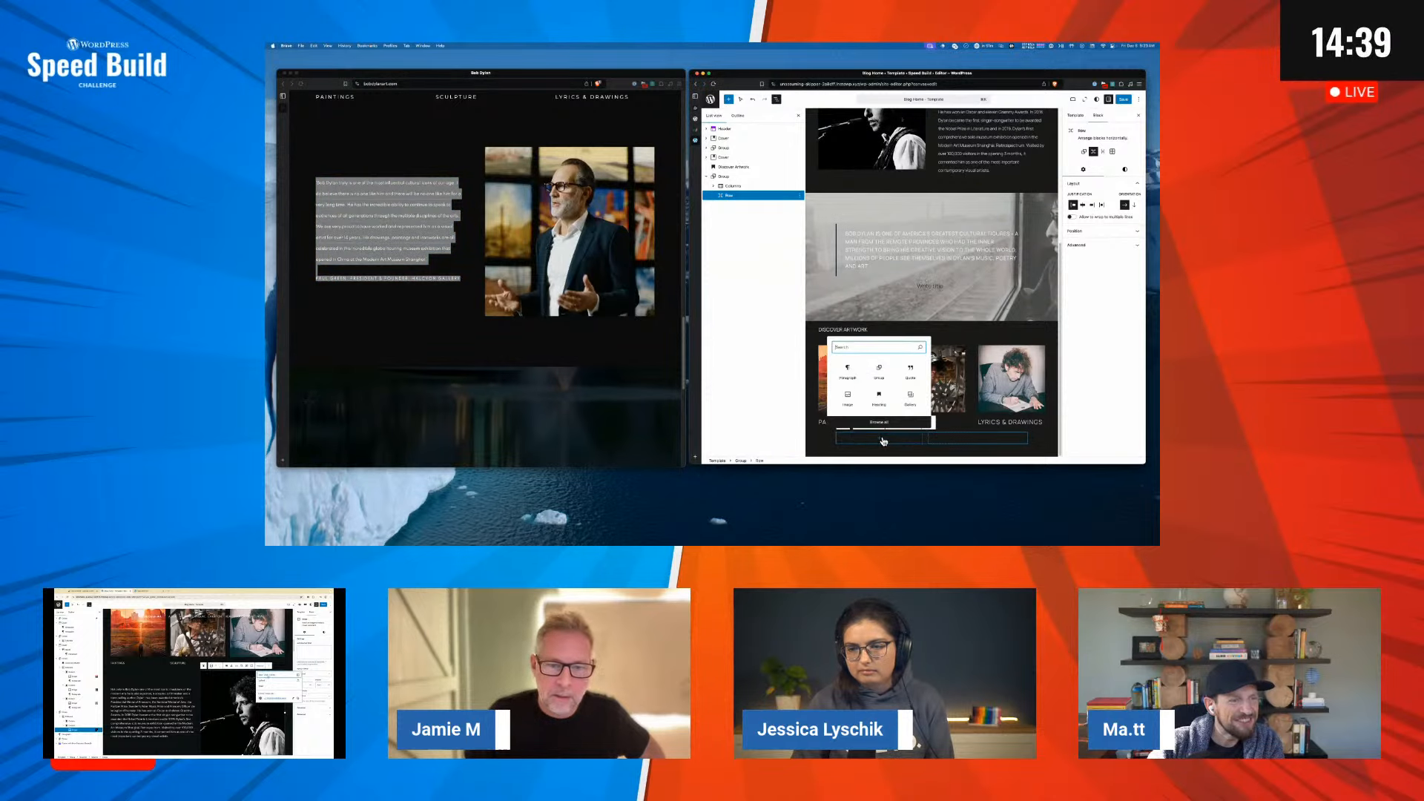
click(847, 375)
text("Bob Dylan truly is one of the most influential cultural icons of our age. I do believe there is no one like him and there will be no one like him for a very long time. He has the incredible ability to continue to speak to audiences of all generations through the multiple disciplines of the arts. We are very proud to have worked and represented him as a visual artist for over 14 years. His drawings, paintings and ironworks are all celebrated in this incredible global touring museum exhibition that opened in China at the Modern Art Museum Shanghai." Paul Green, President & Founder, Halcyon Gallery)
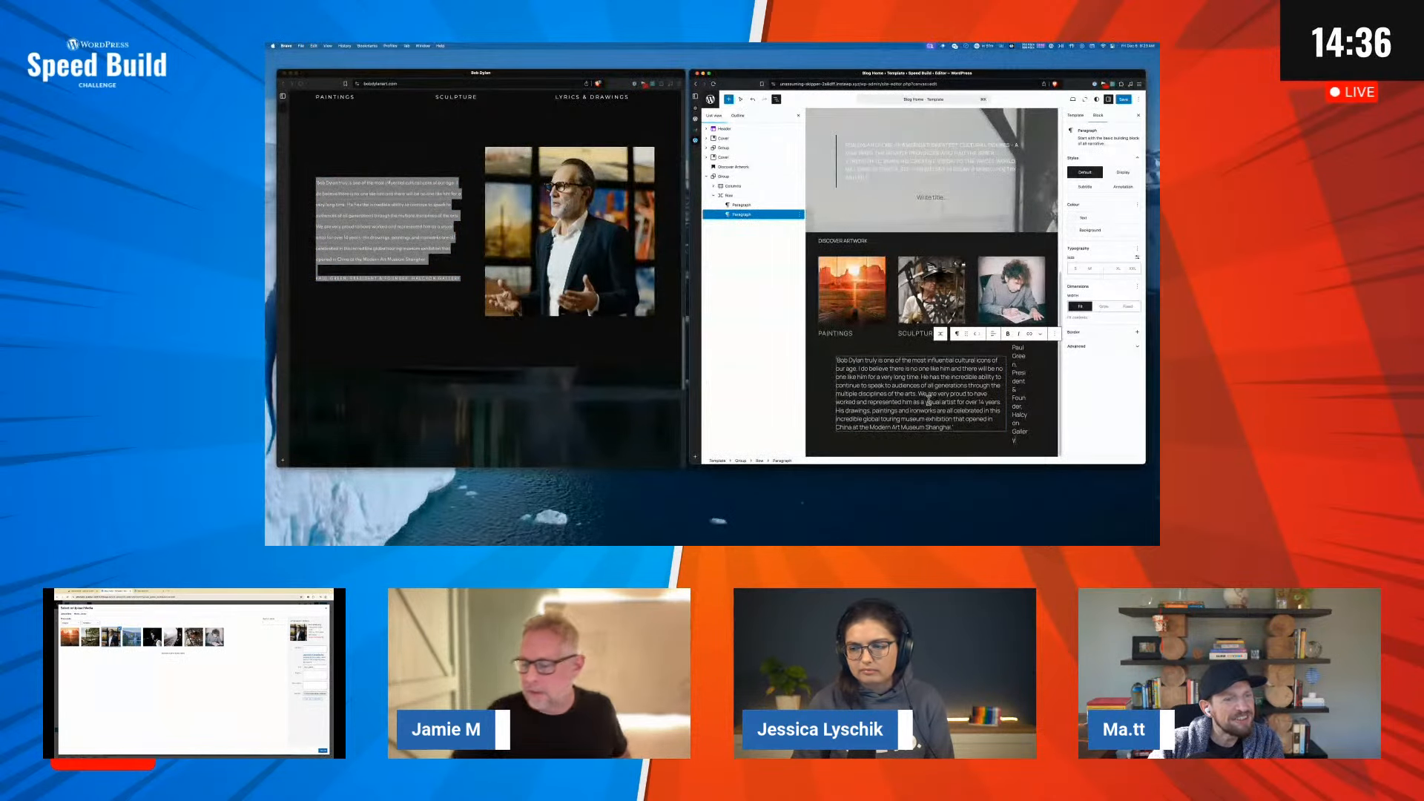
click(967, 428)
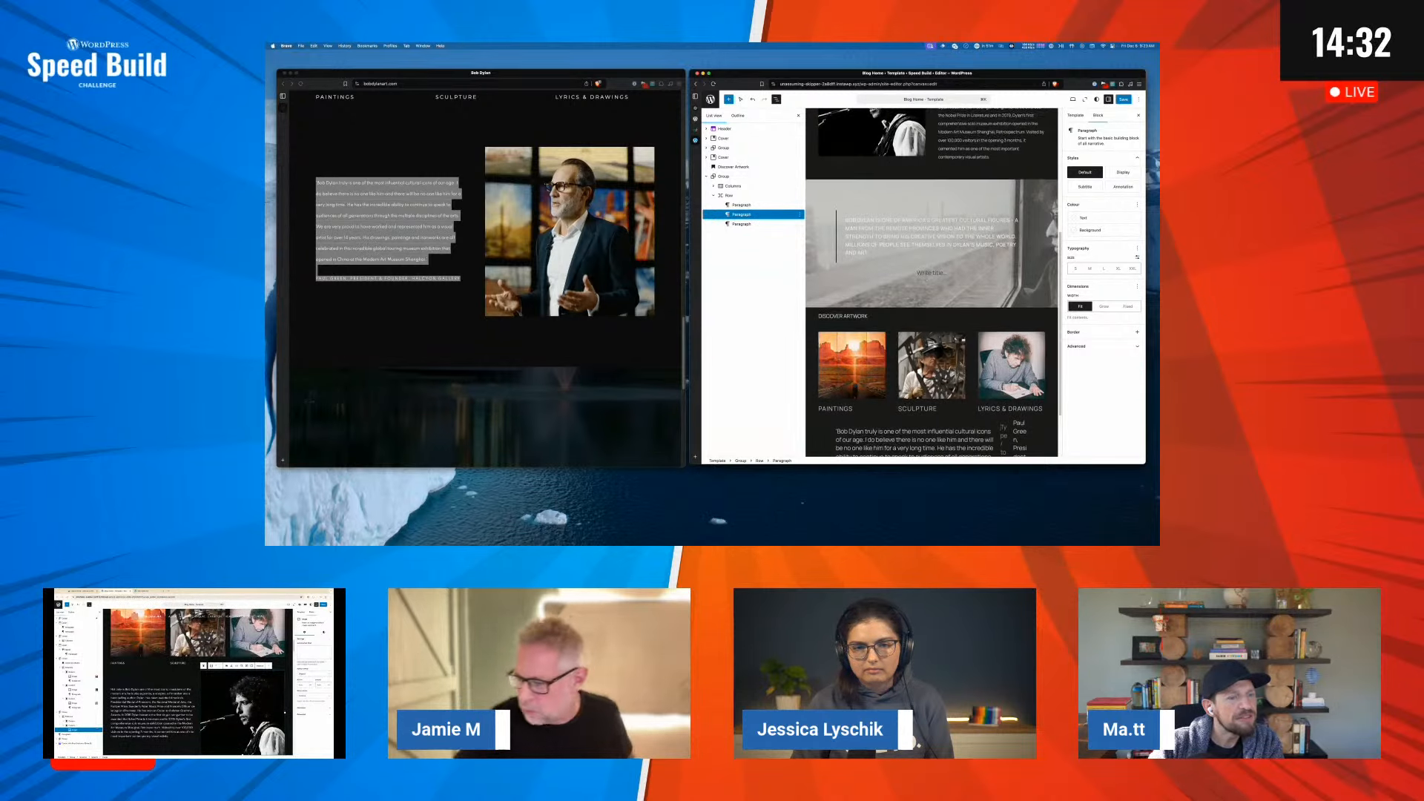
key(Return)
key(BackSpace)
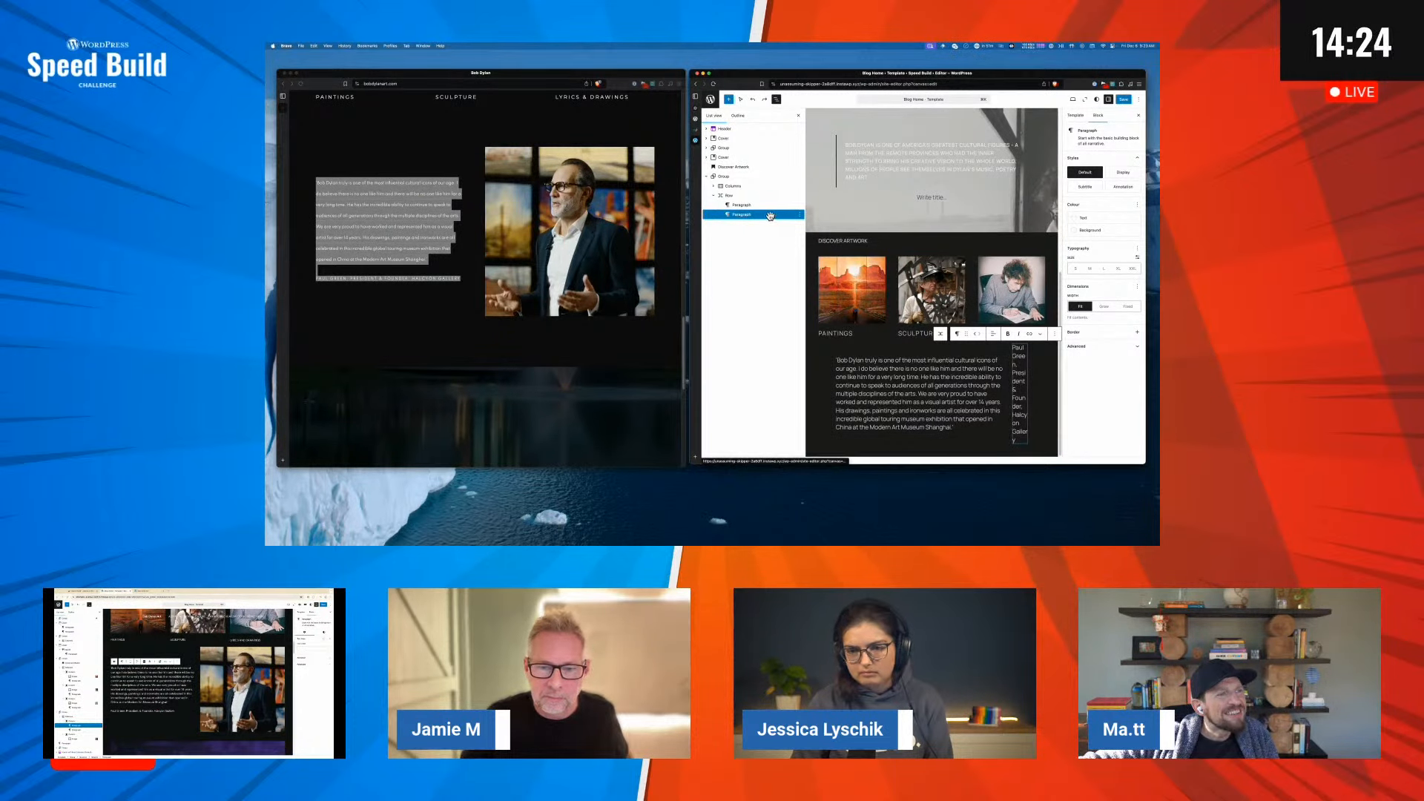
Clear the attribution text from the row's second paragraph
triple_click(1021, 387)
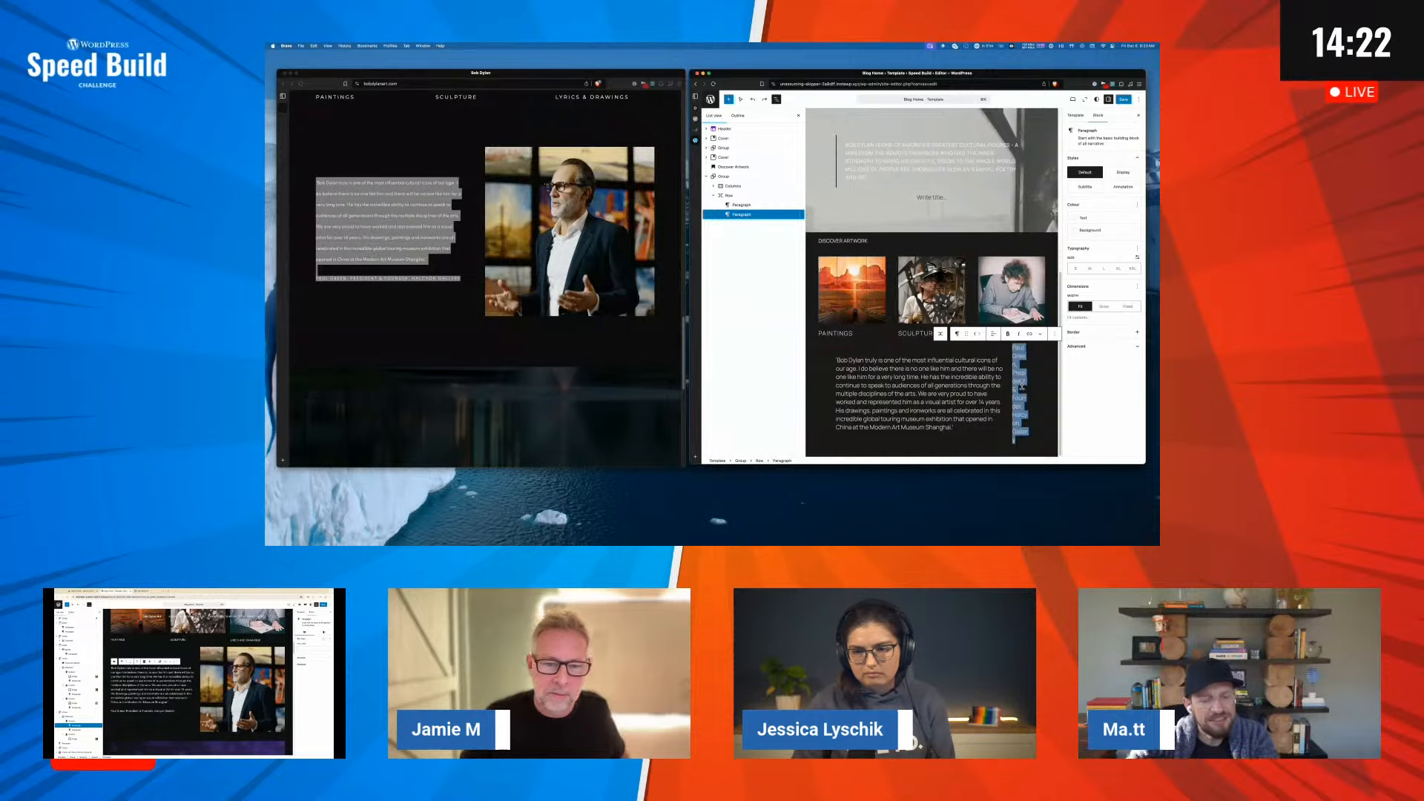
key(BackSpace)
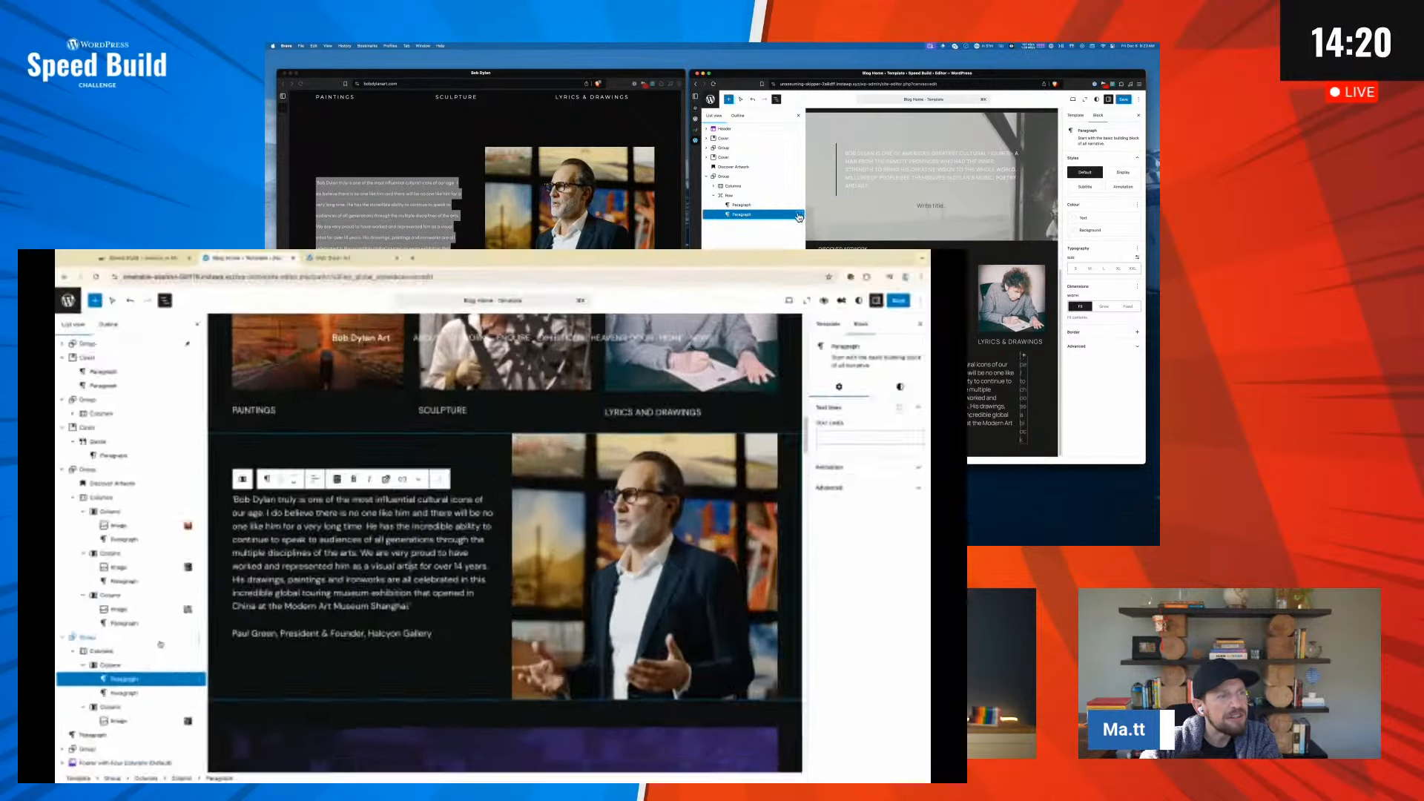
Open the animation settings of the quote cover with the train image
scroll(869, 401, up, 10)
scroll(869, 402, down, 3)
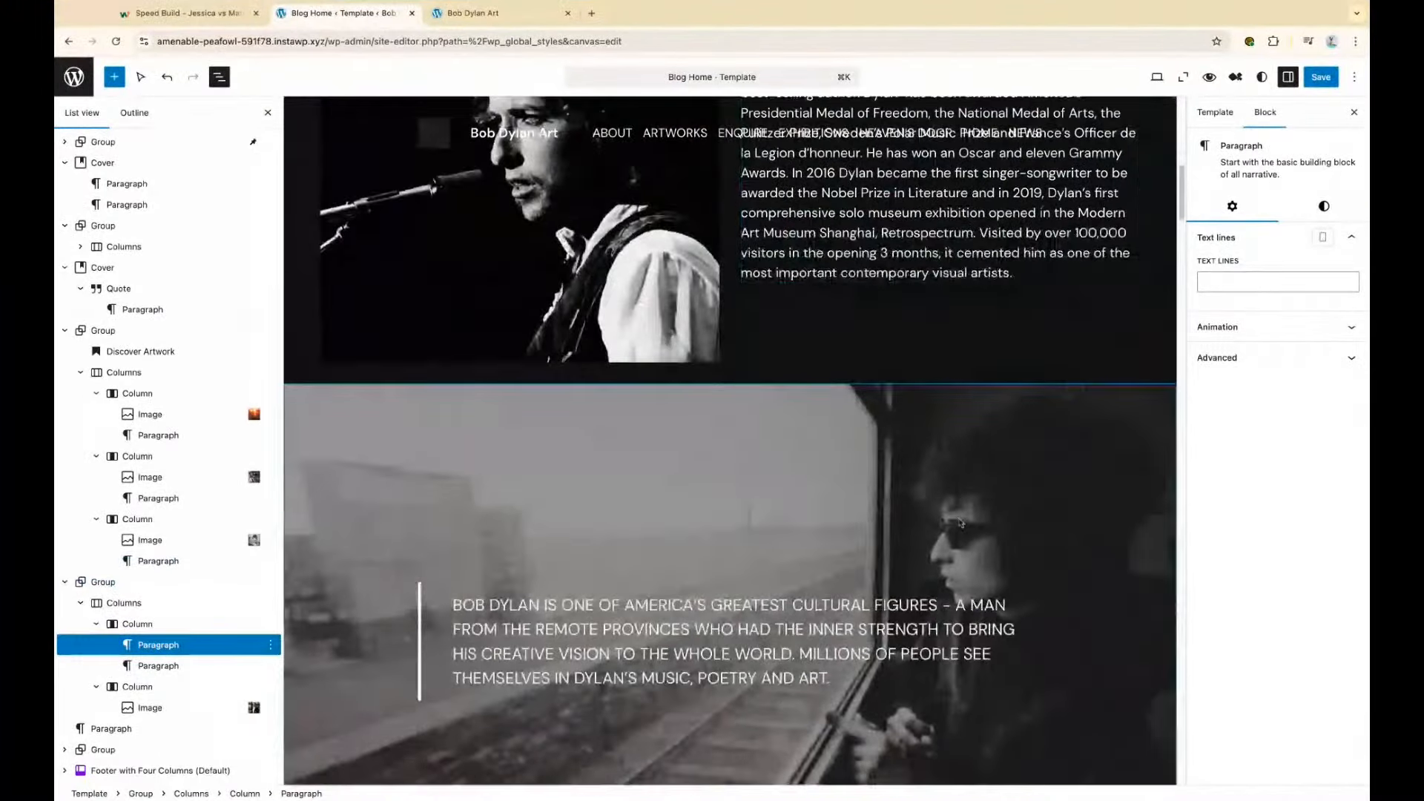
click(869, 402)
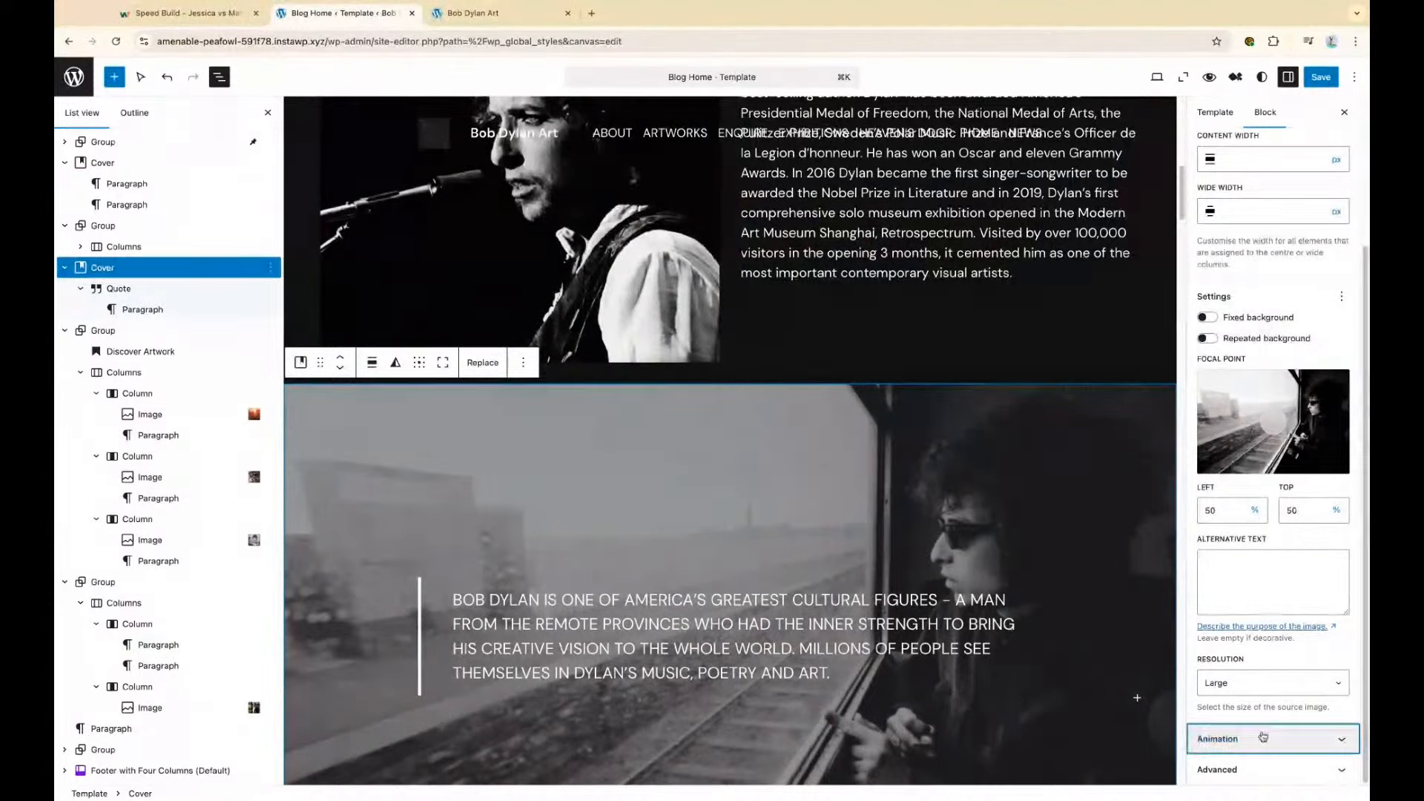
click(1261, 739)
Save the pending template and site changes
scroll(1002, 484, up, 7)
scroll(1002, 483, up, 4)
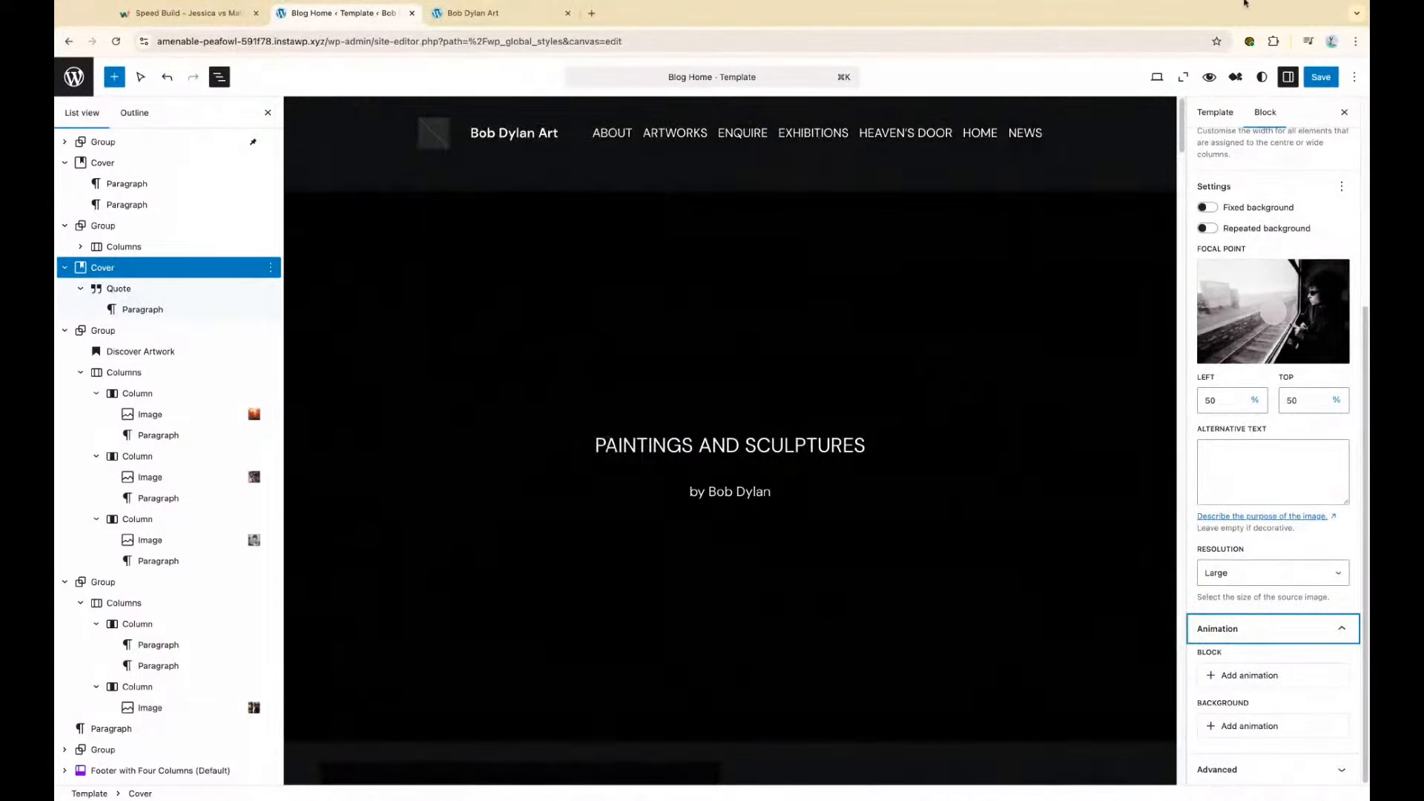
click(1324, 77)
click(1313, 77)
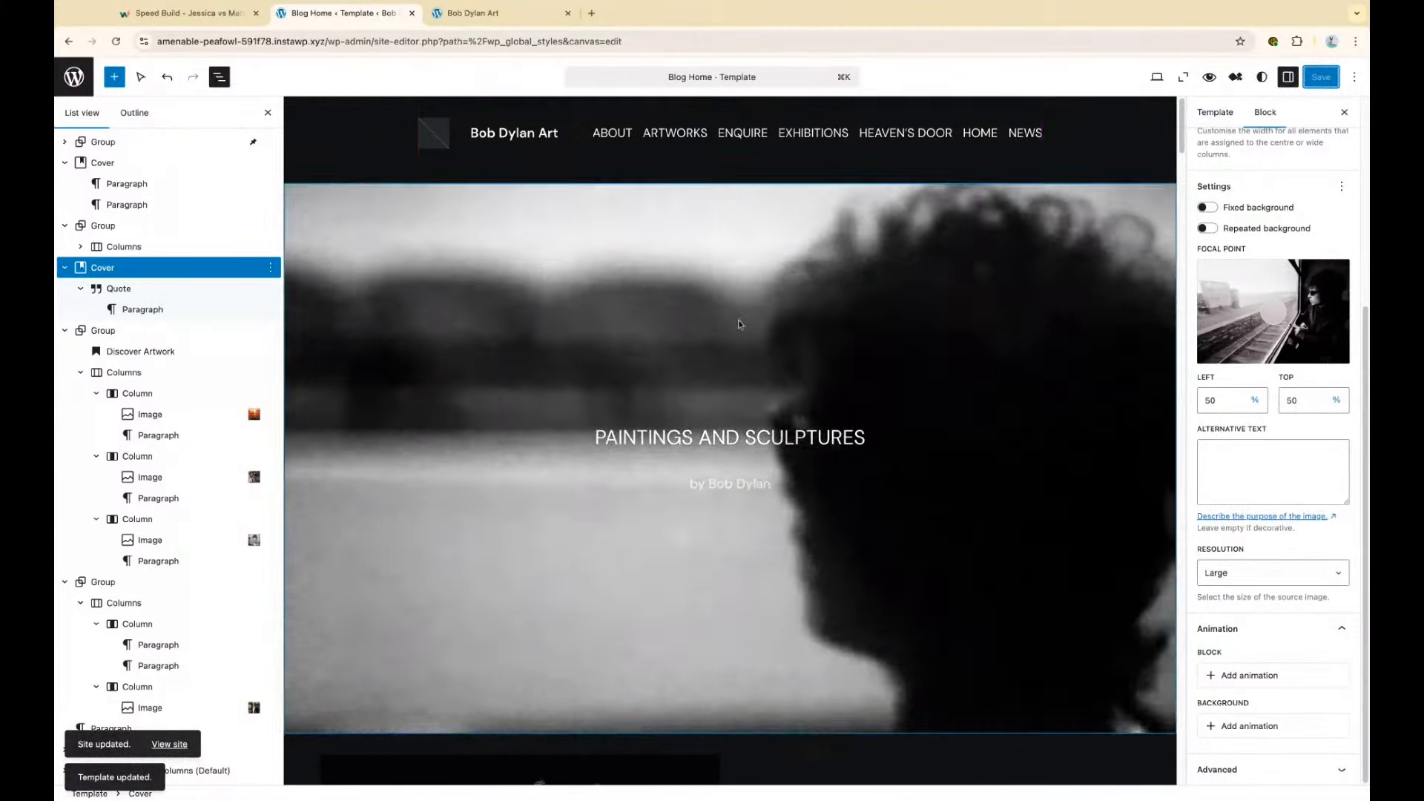
Turn on the fixed background for the train quote cover and save the template
scroll(742, 319, down, 5)
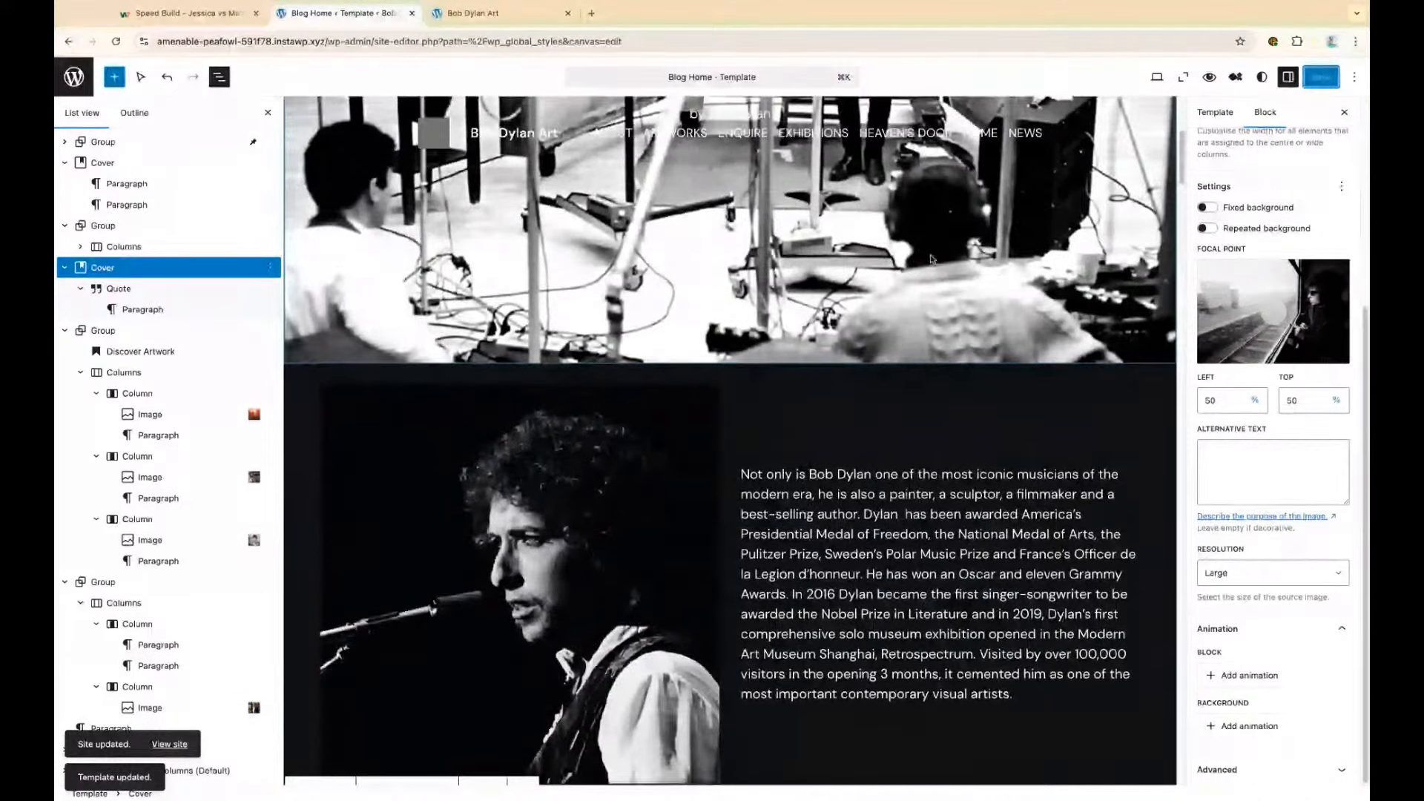
scroll(933, 264, down, 4)
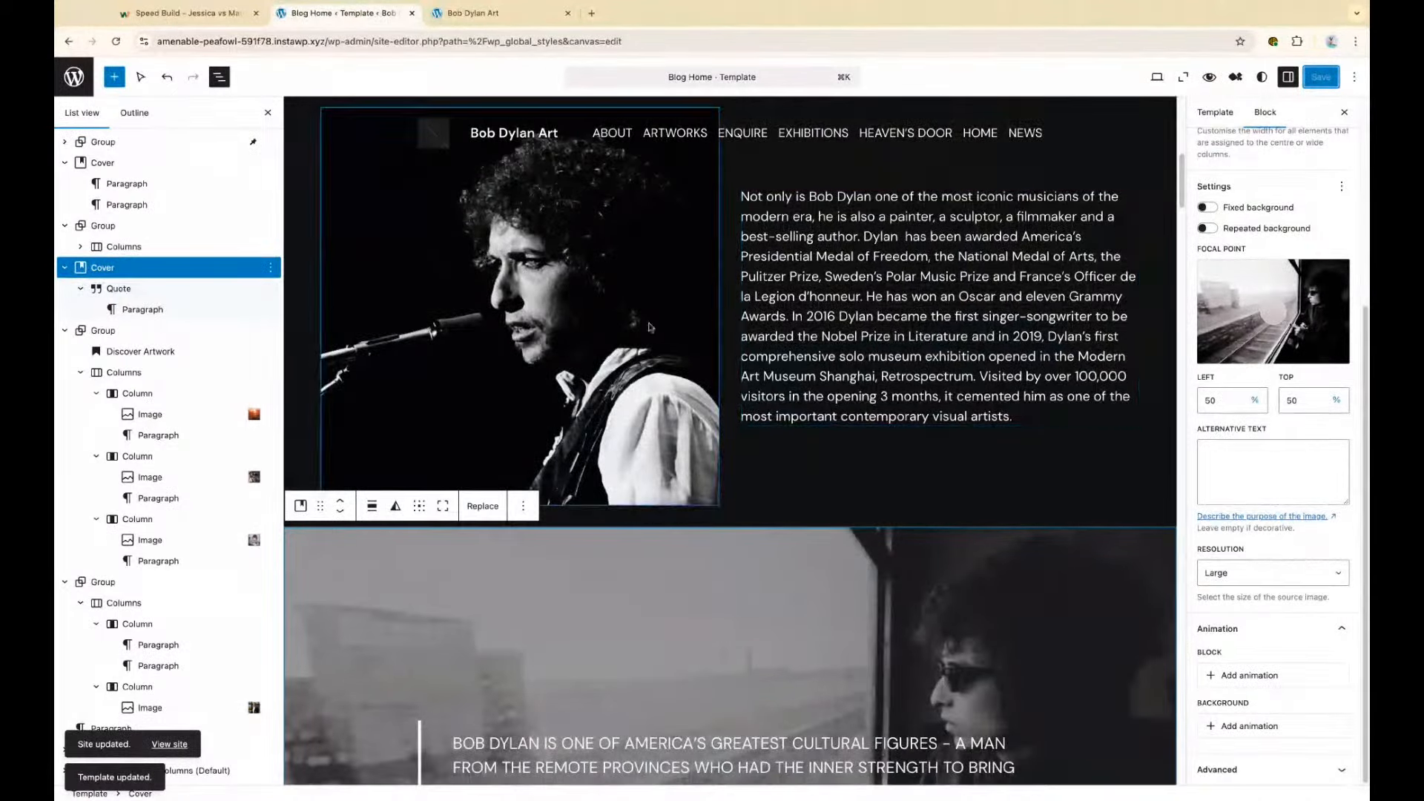
scroll(924, 327, down, 6)
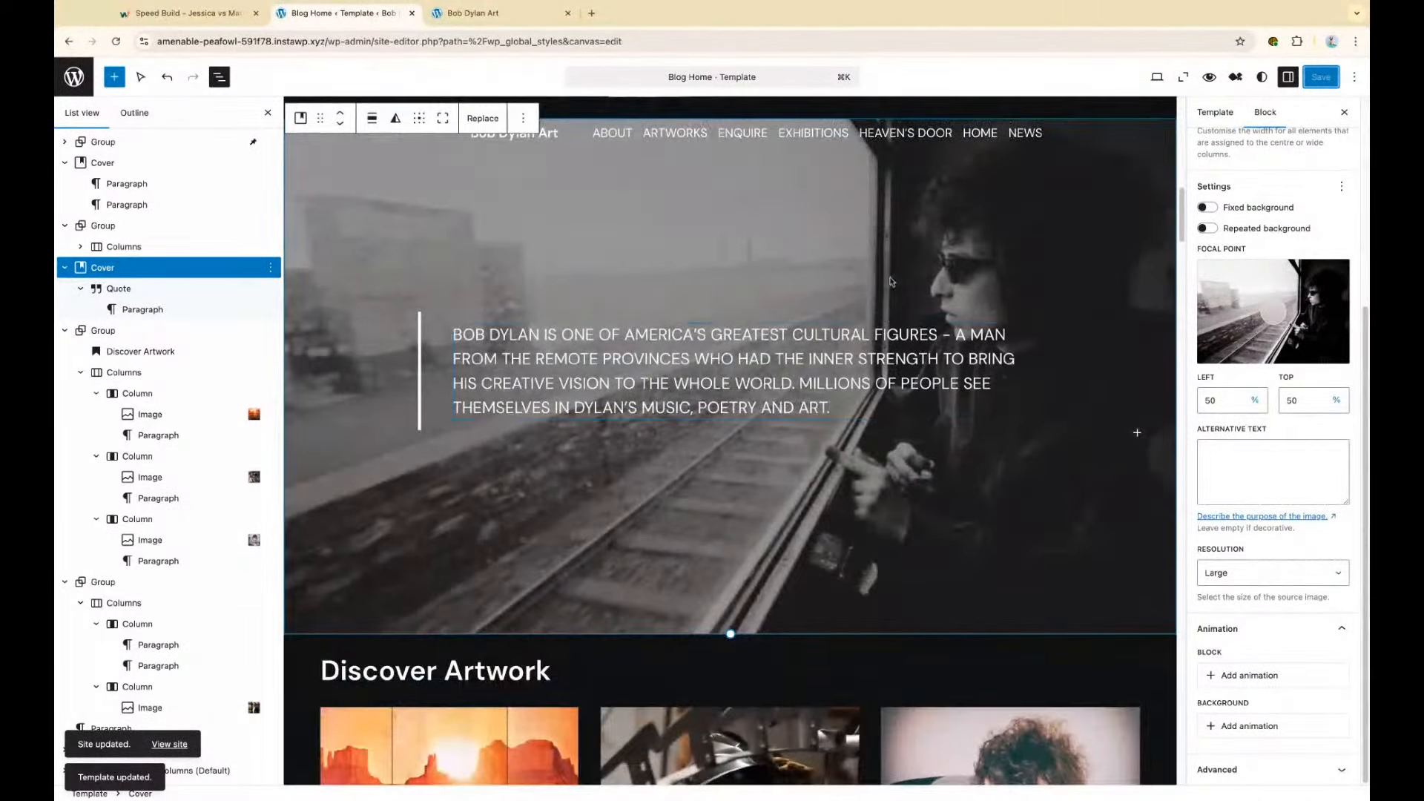
click(1206, 207)
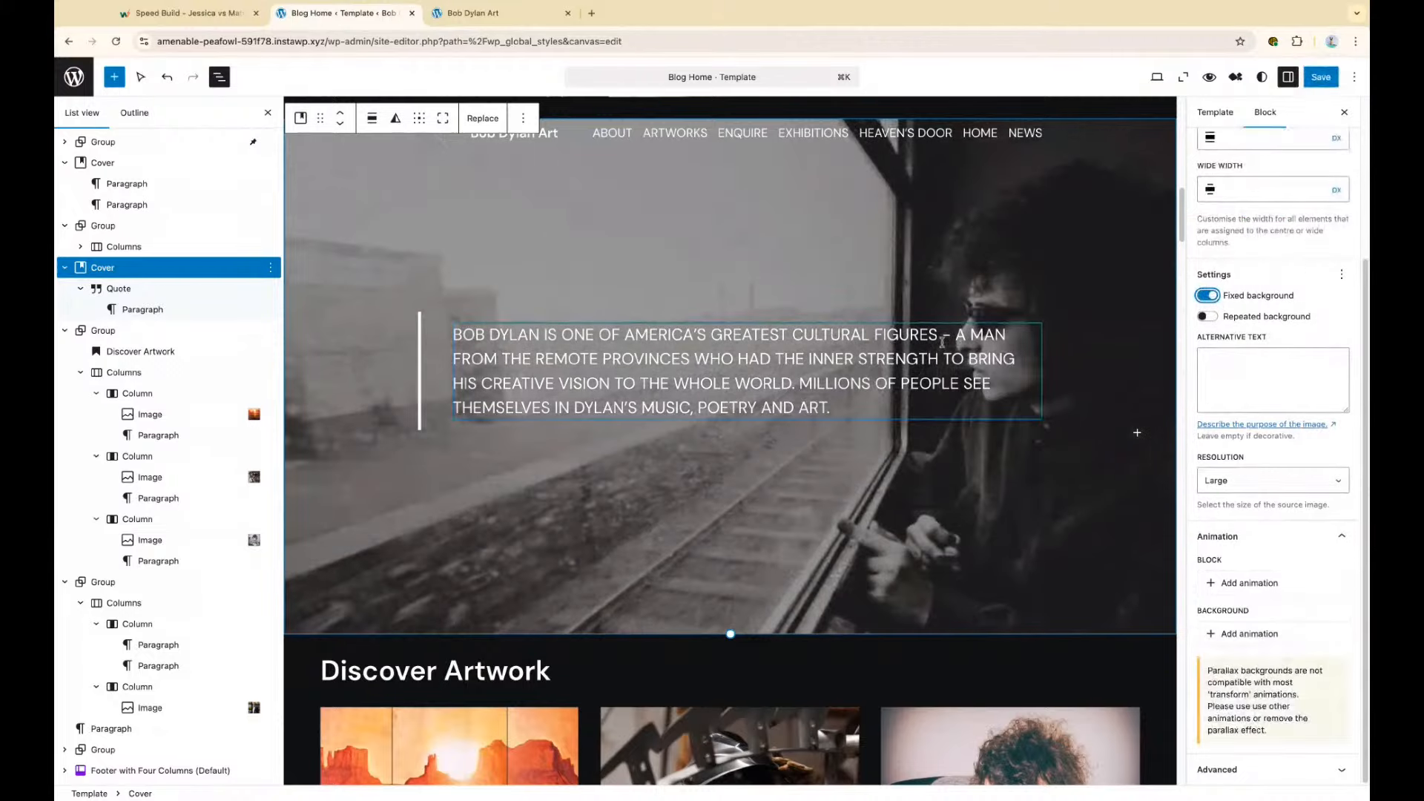
scroll(952, 305, down, 4)
scroll(952, 305, down, 2)
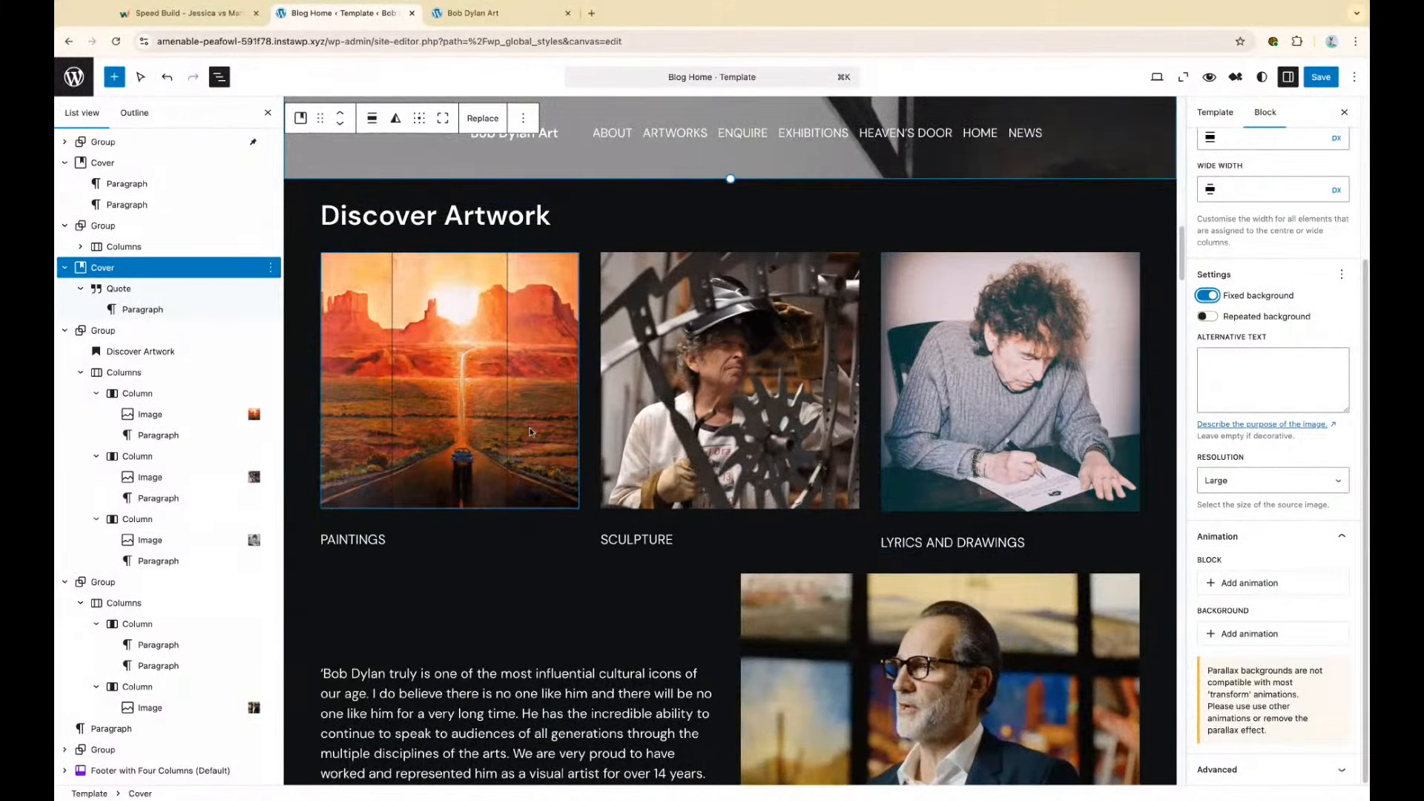
scroll(987, 388, down, 3)
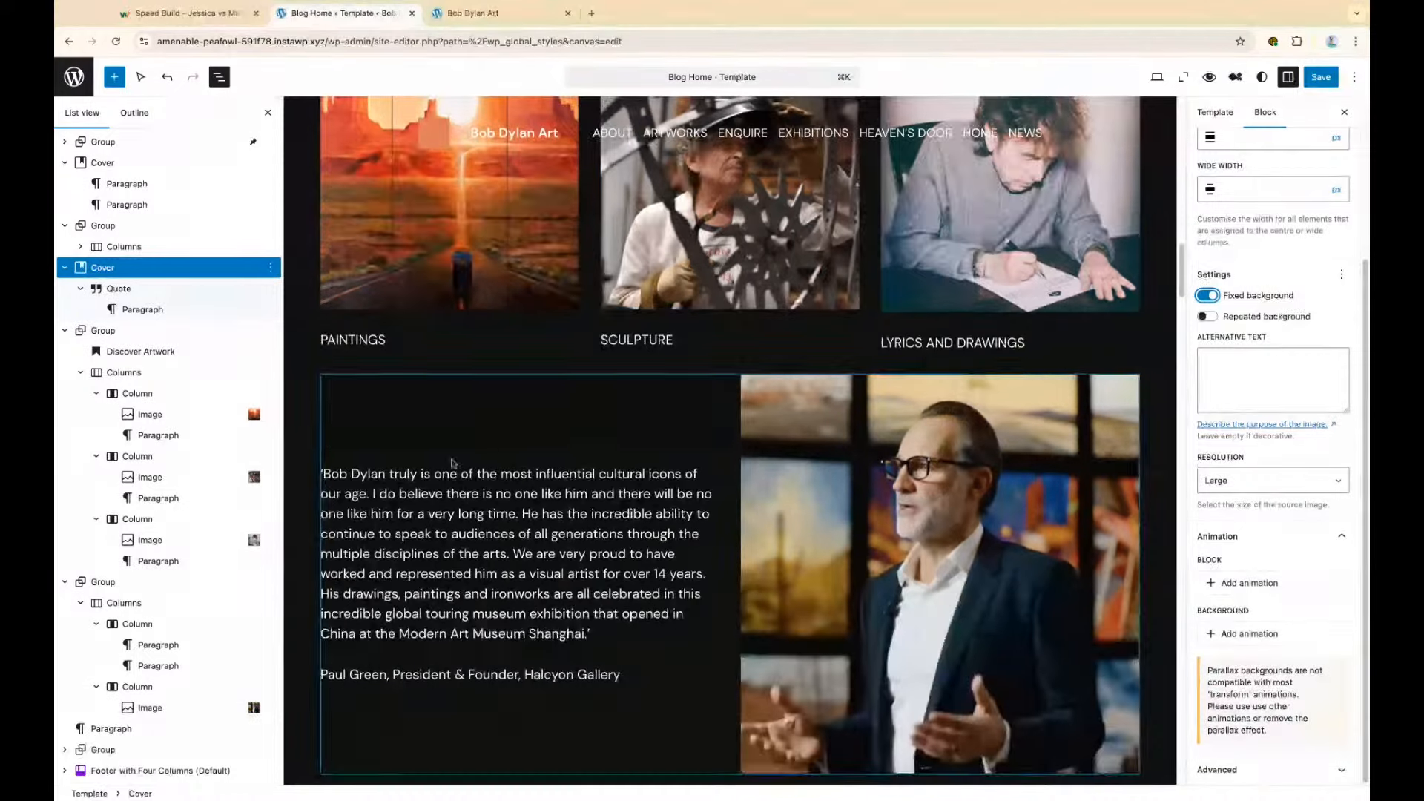
scroll(851, 354, down, 1)
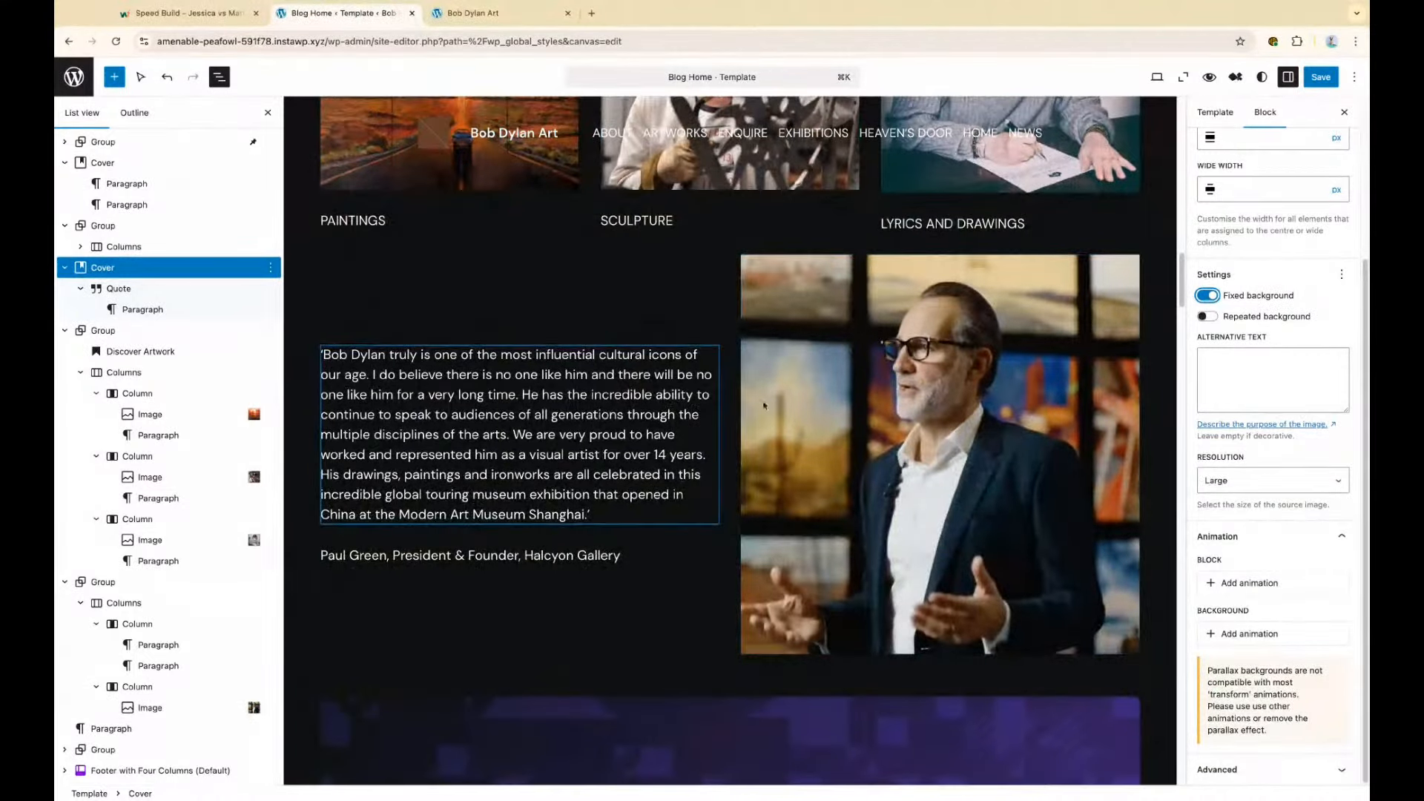
scroll(910, 444, down, 3)
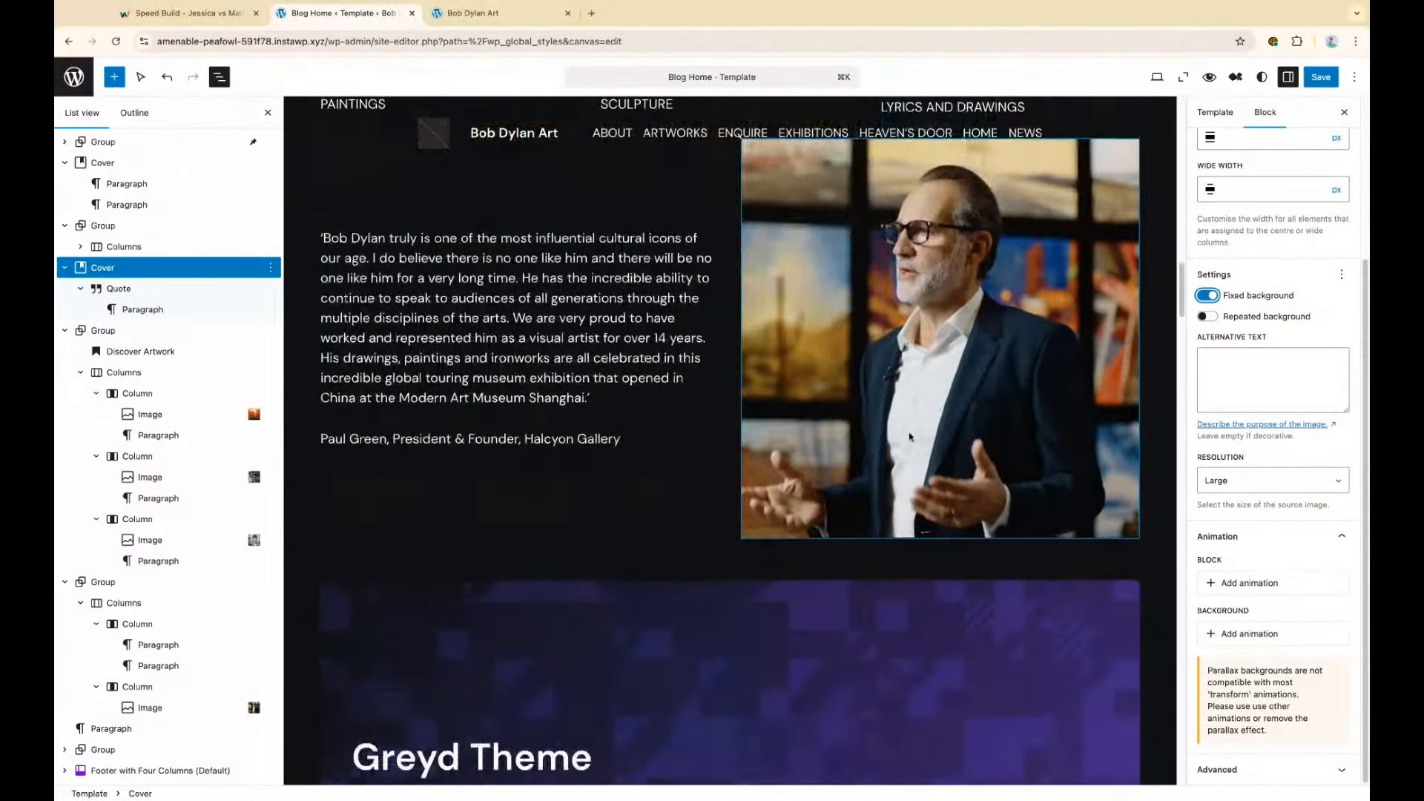
click(1319, 78)
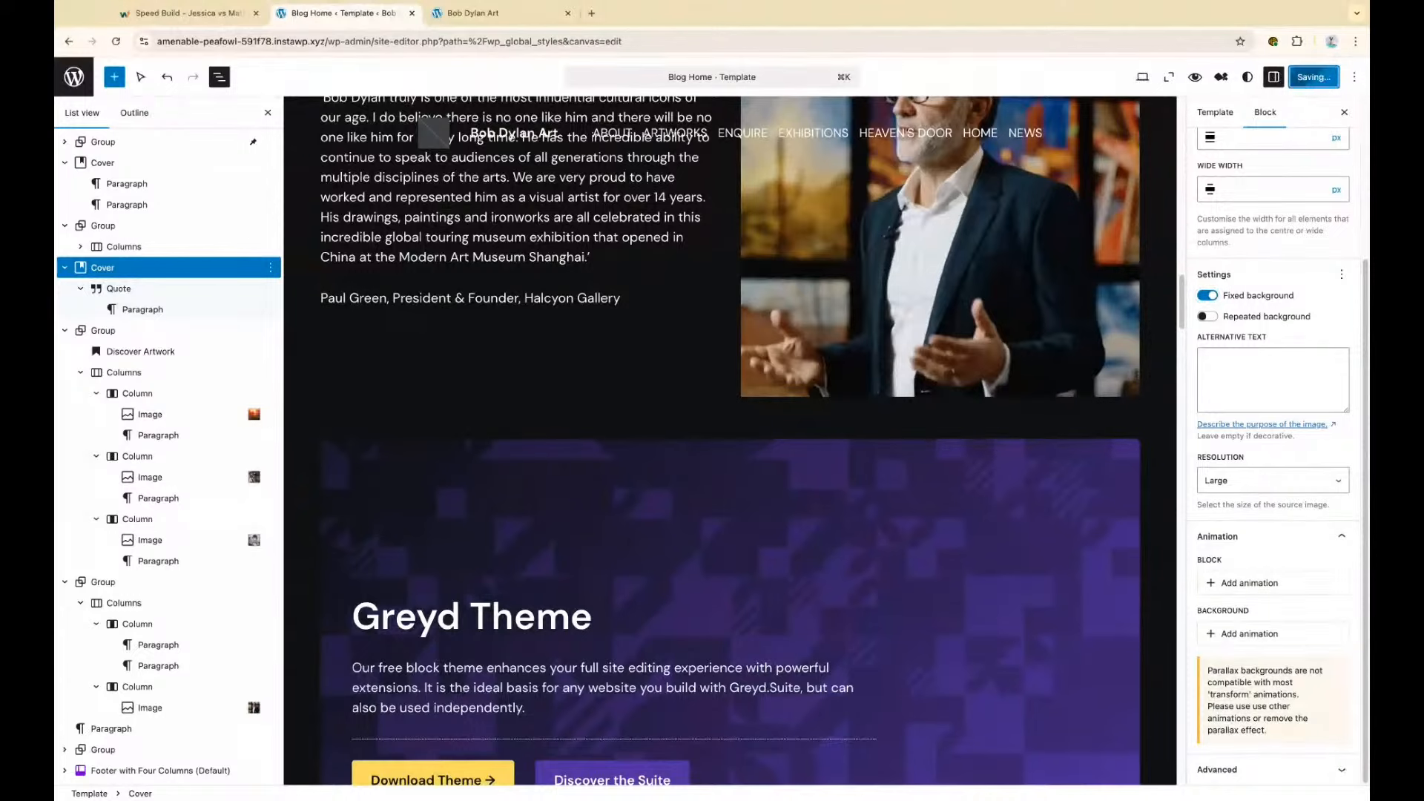
Collapse the testimonial group and add a Cover block directly after it
click(66, 584)
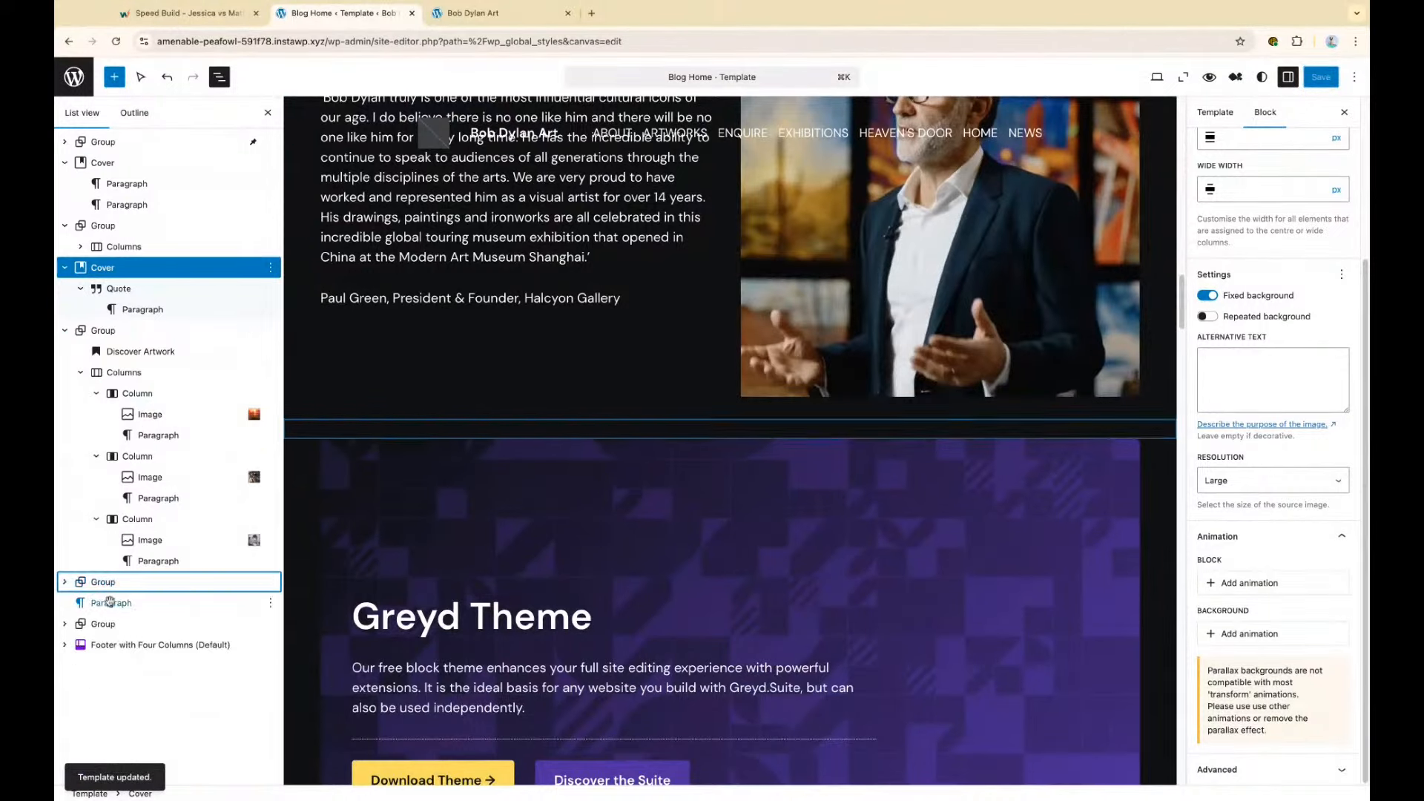
click(270, 583)
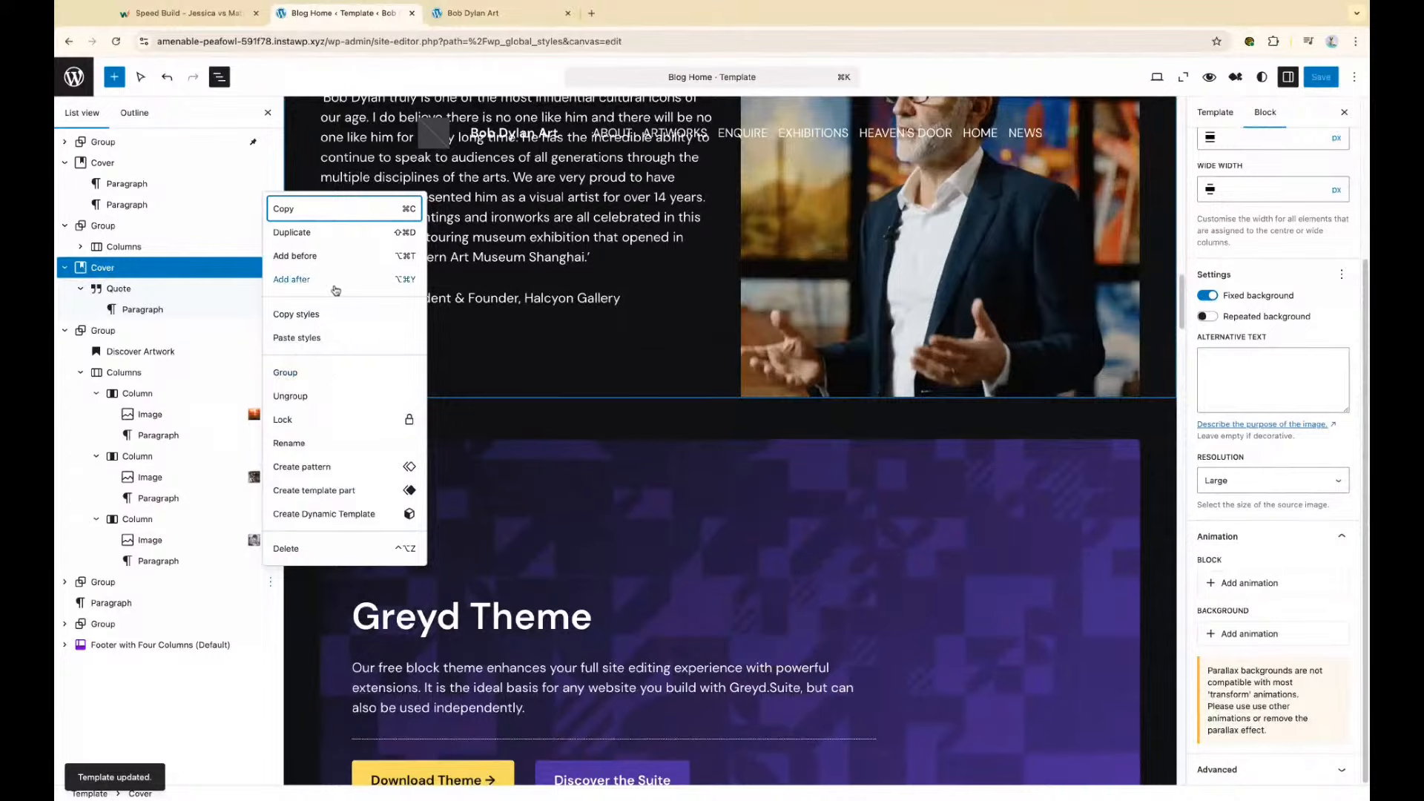
click(334, 287)
text(/cover)
key(Return)
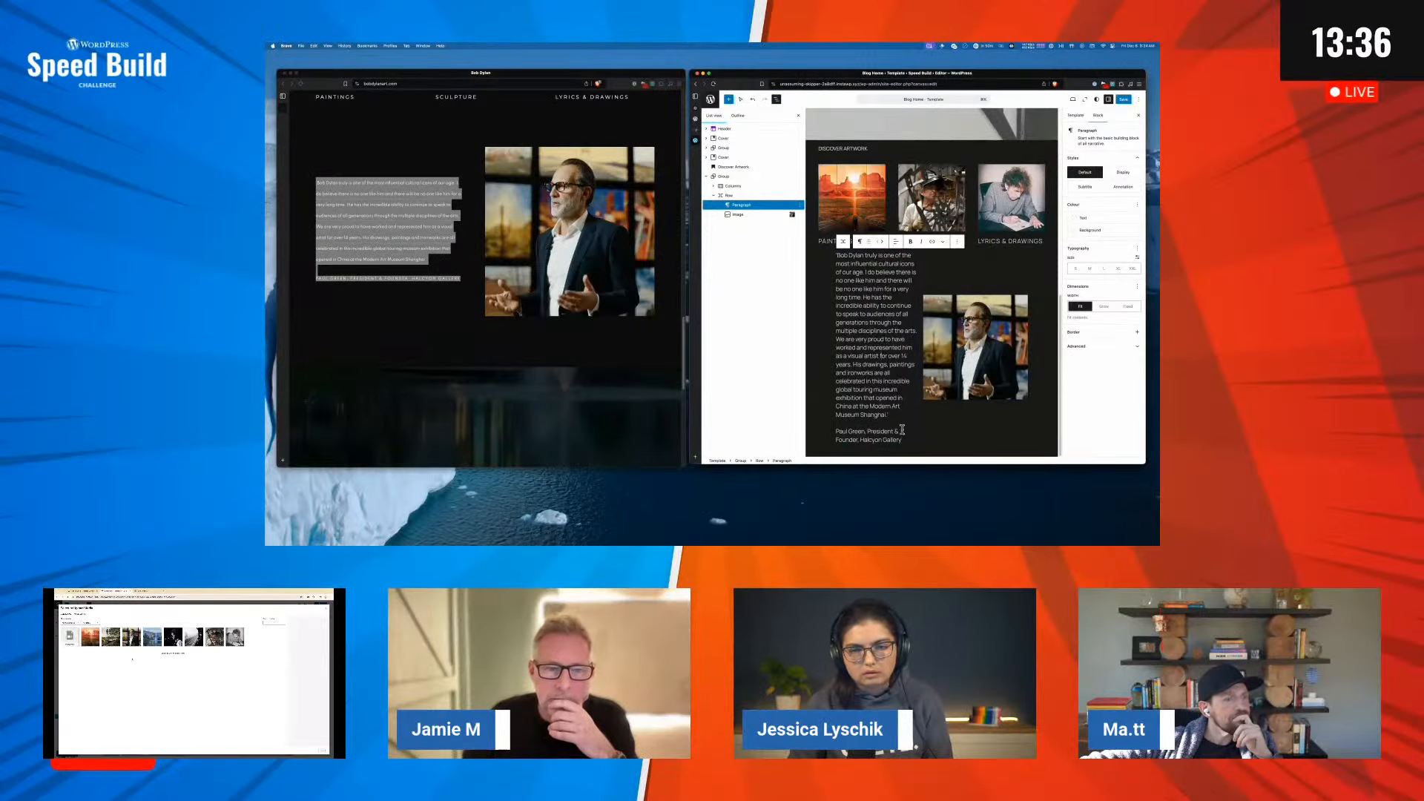
Set the font size of the row's testimonial paragraph to Small (S)
drag(902, 430, 836, 254)
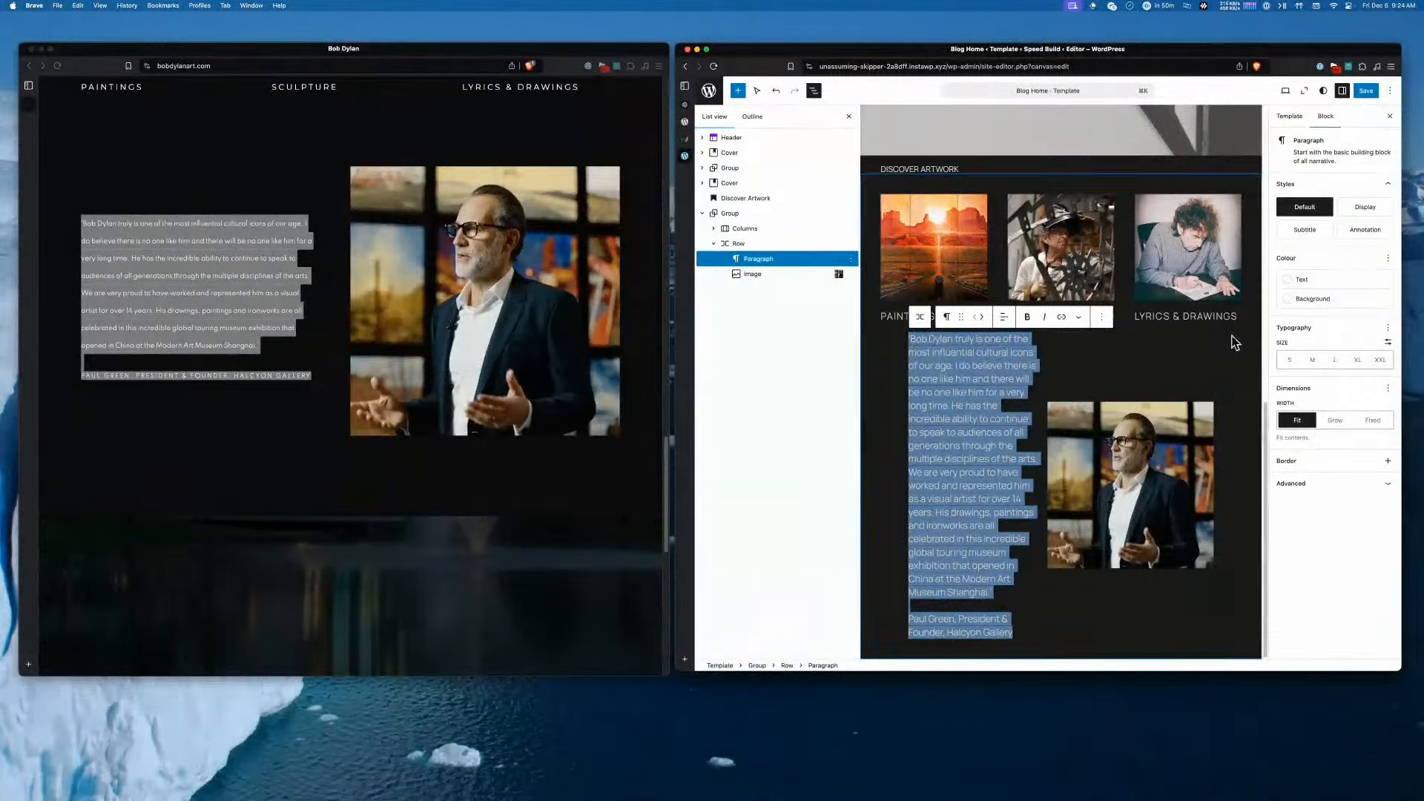
click(1288, 360)
click(943, 539)
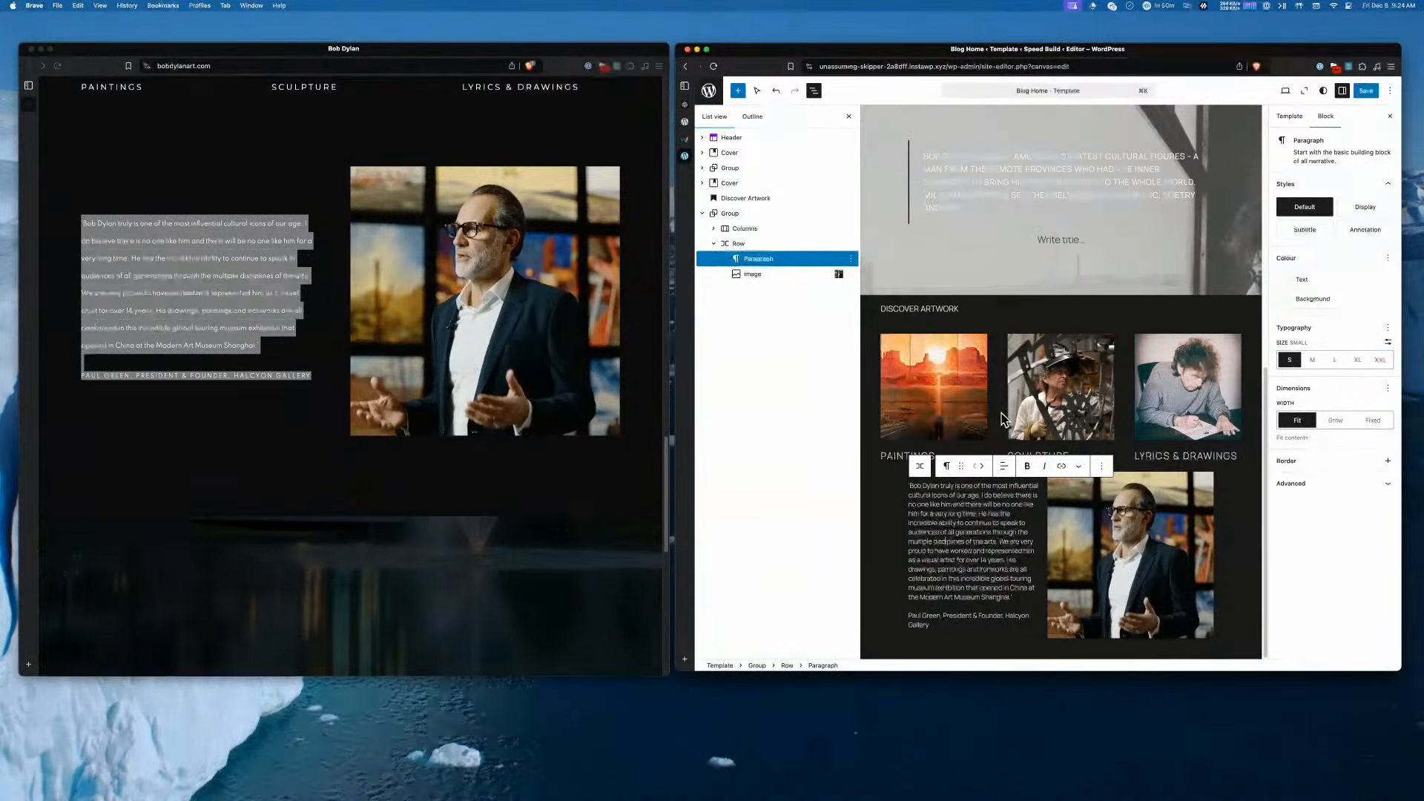
click(1050, 378)
scroll(1053, 378, up, 10)
scroll(1055, 378, down, 10)
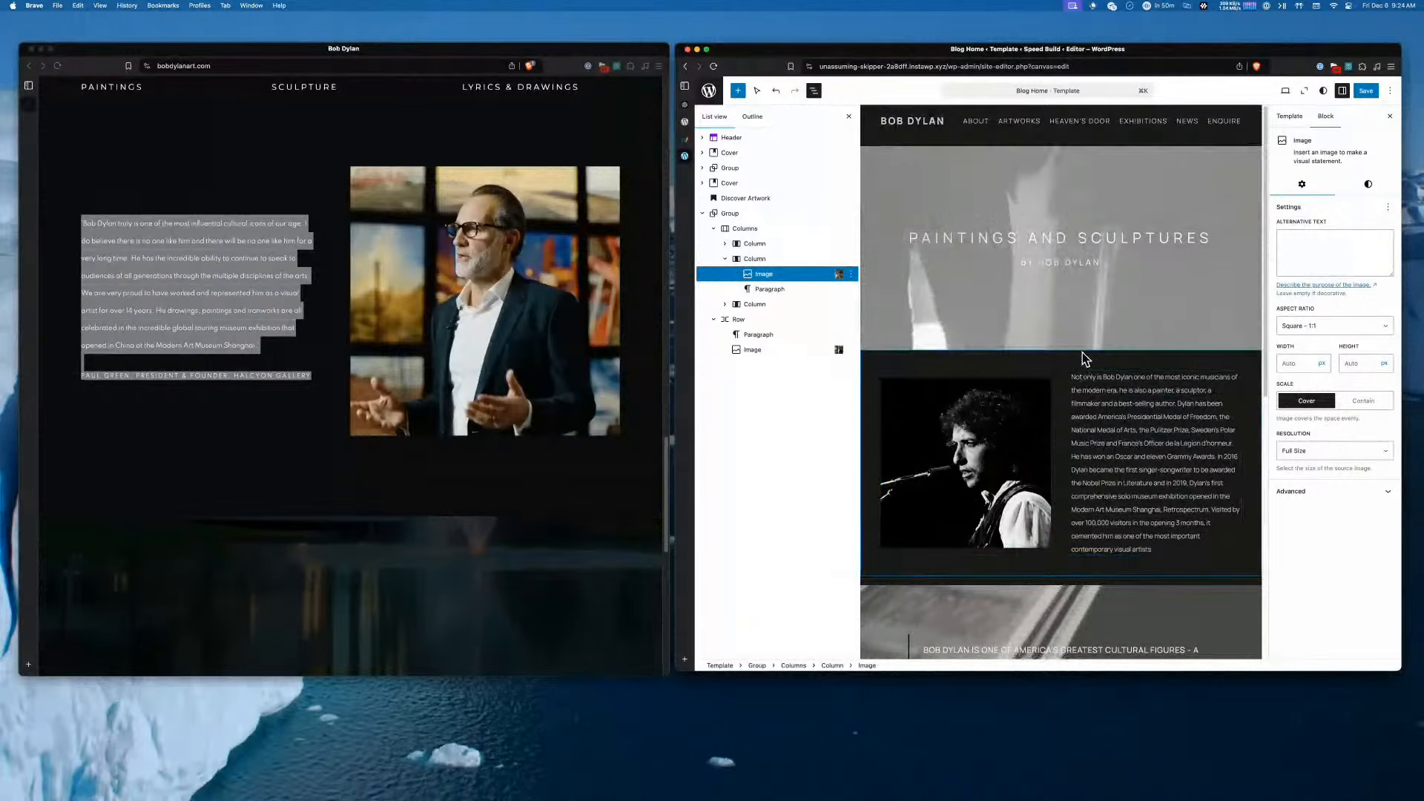
scroll(1087, 359, down, 1)
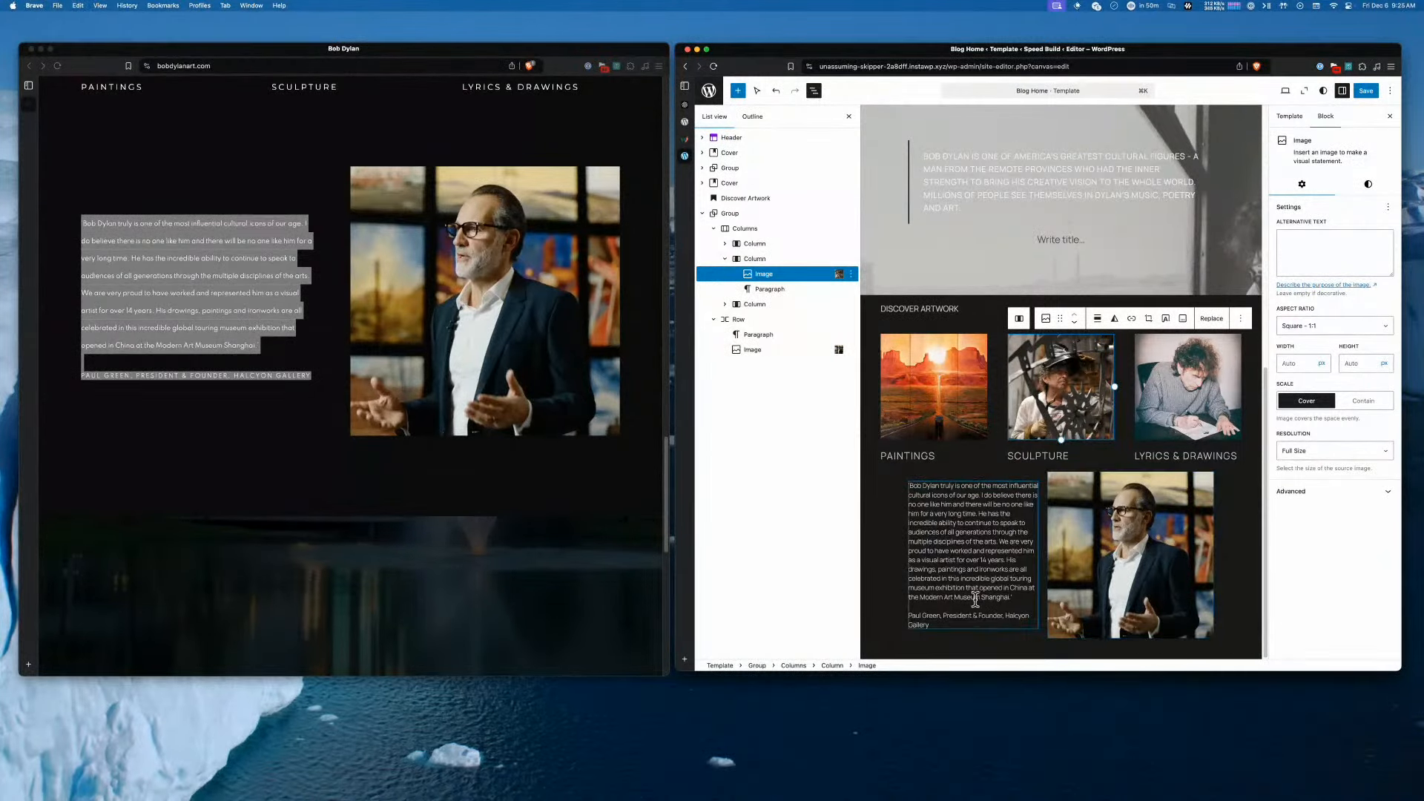
Add a line height setting to the row's testimonial paragraph and increase its value
click(955, 626)
drag(955, 626, 887, 458)
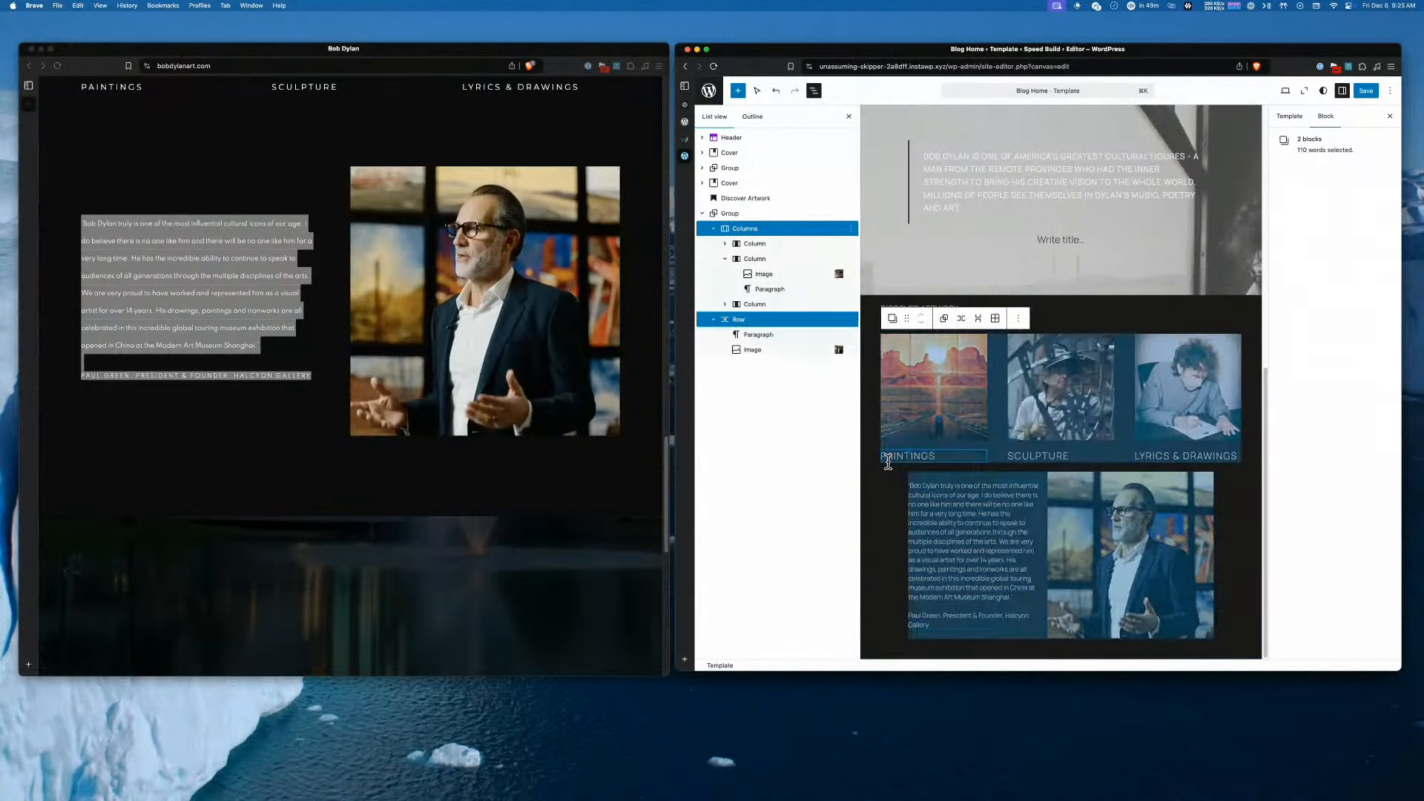
click(985, 545)
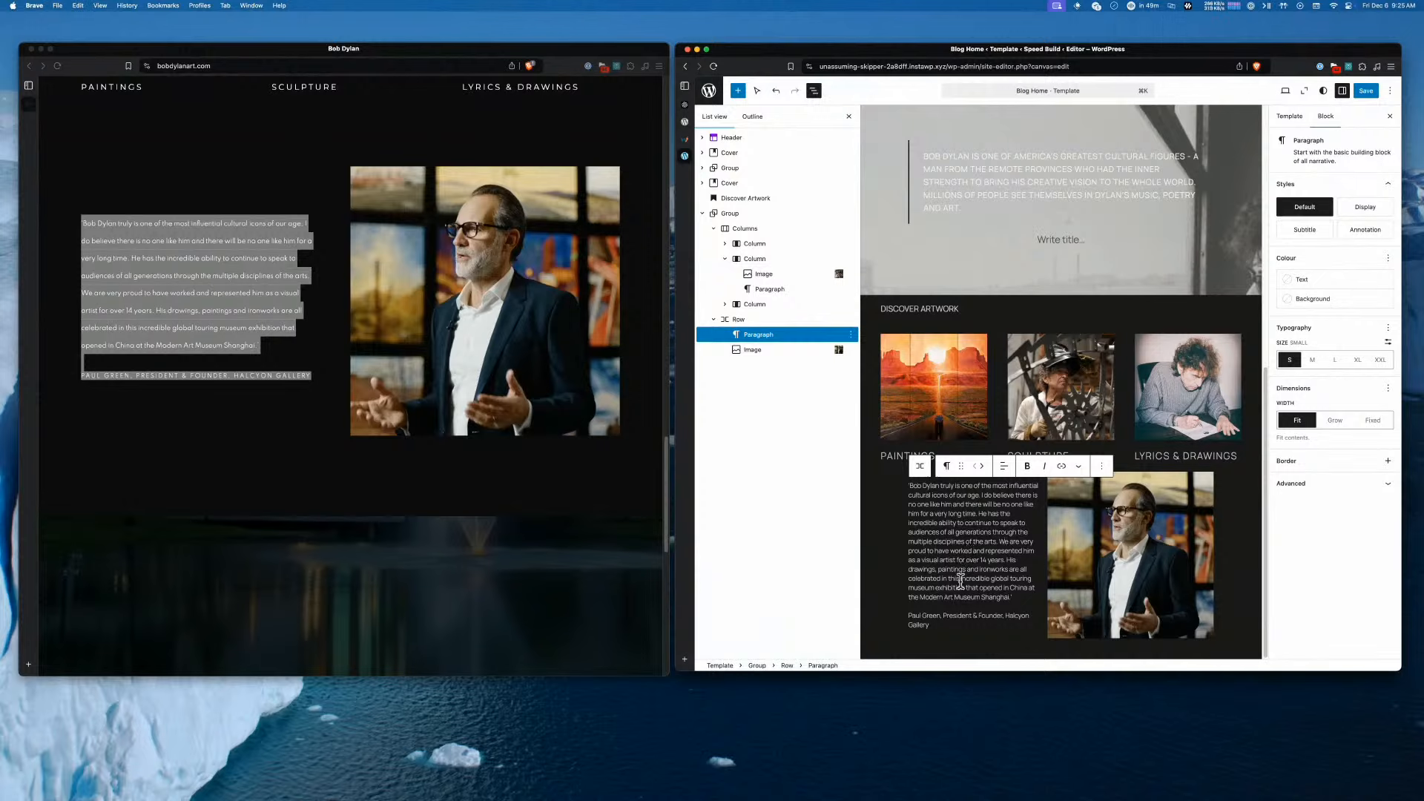
drag(940, 625, 899, 481)
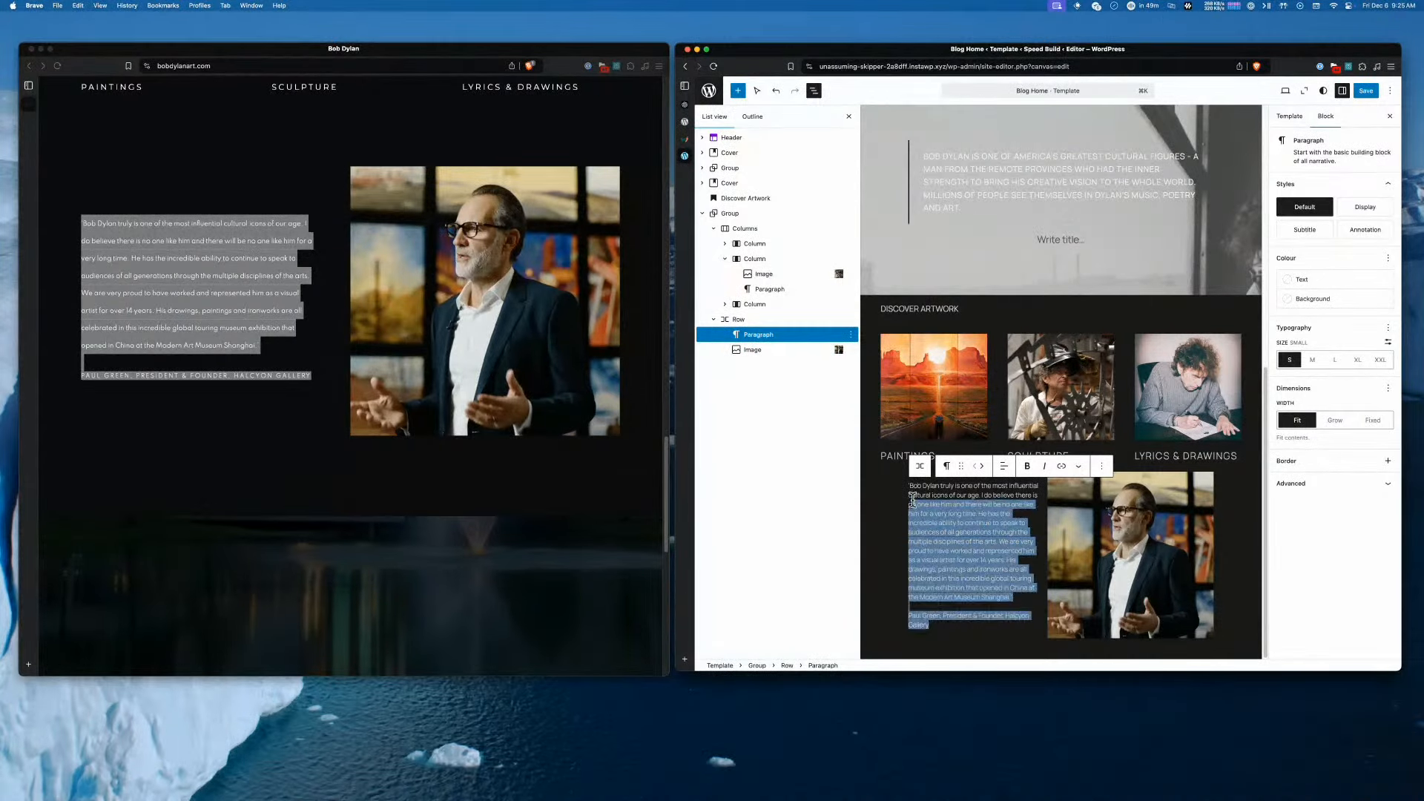
click(1388, 327)
click(1192, 402)
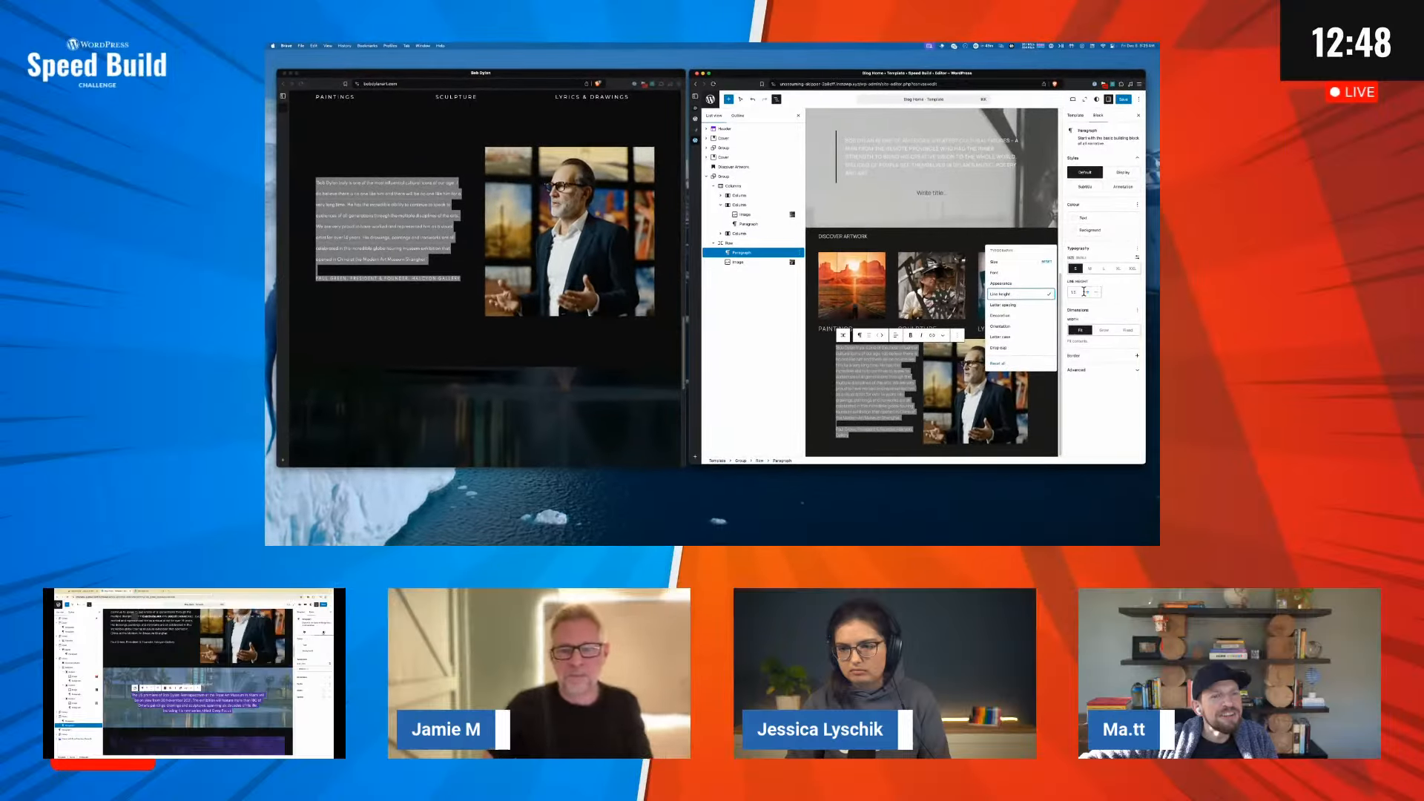
click(1131, 313)
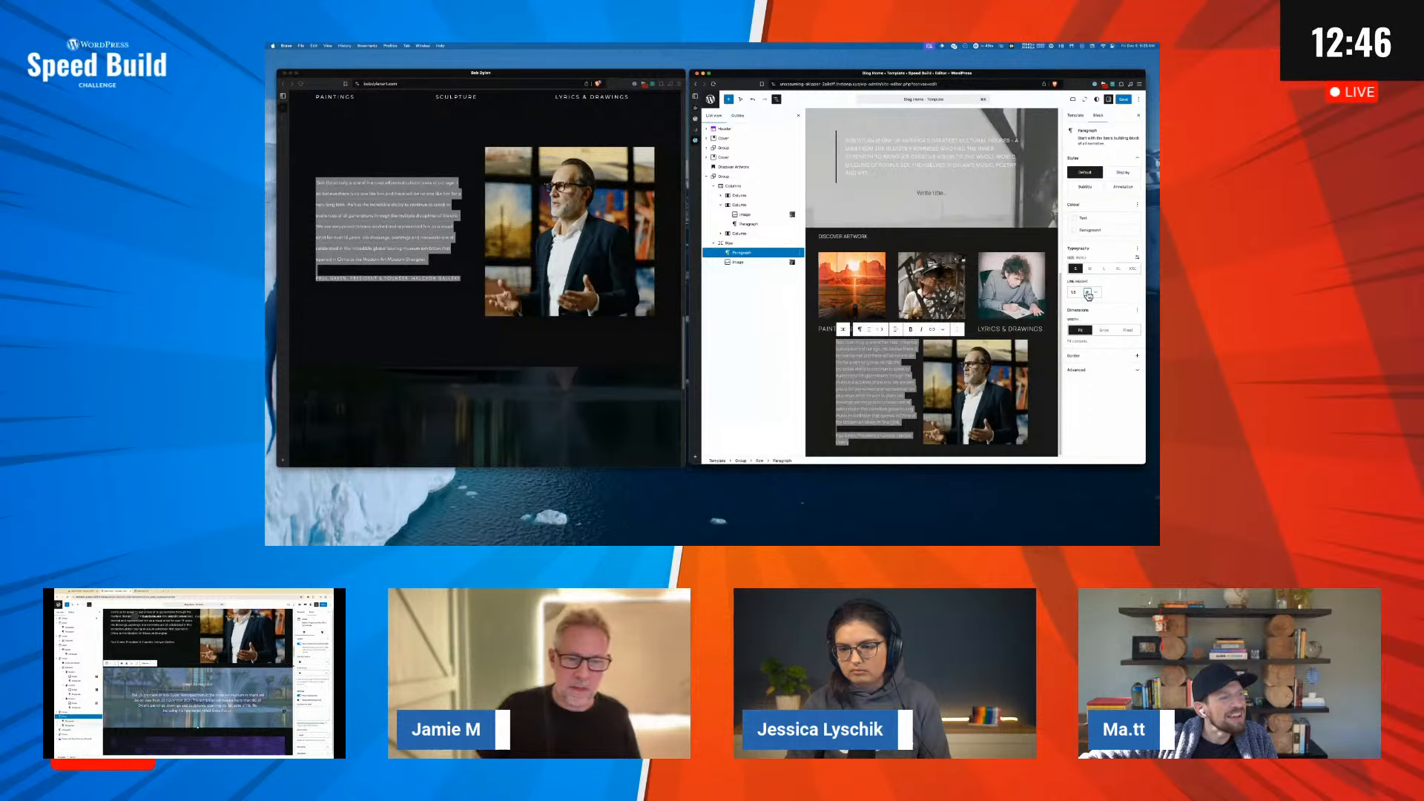
click(1088, 294)
click(1088, 293)
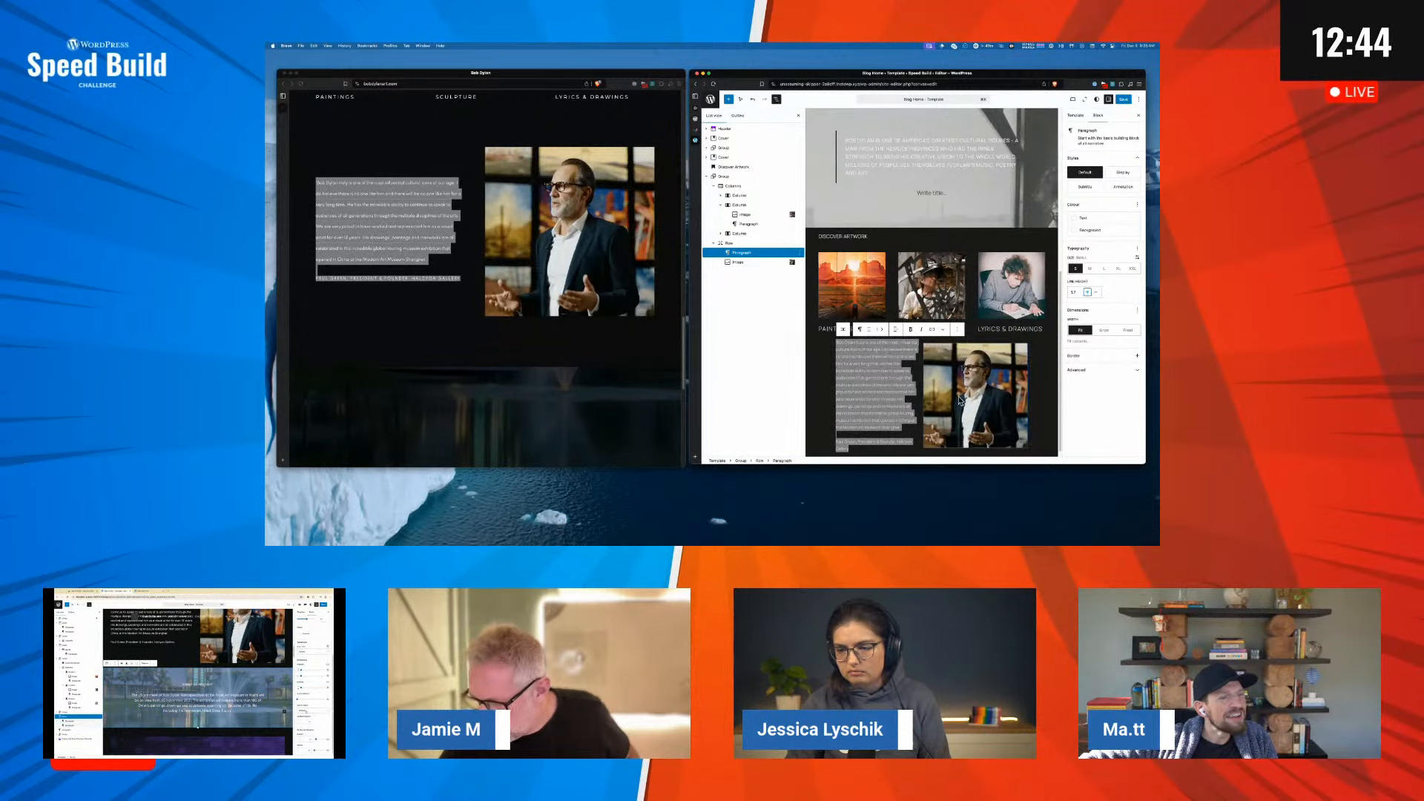
Select the attribution line below the testimonial and set the letter case to uppercase
click(867, 448)
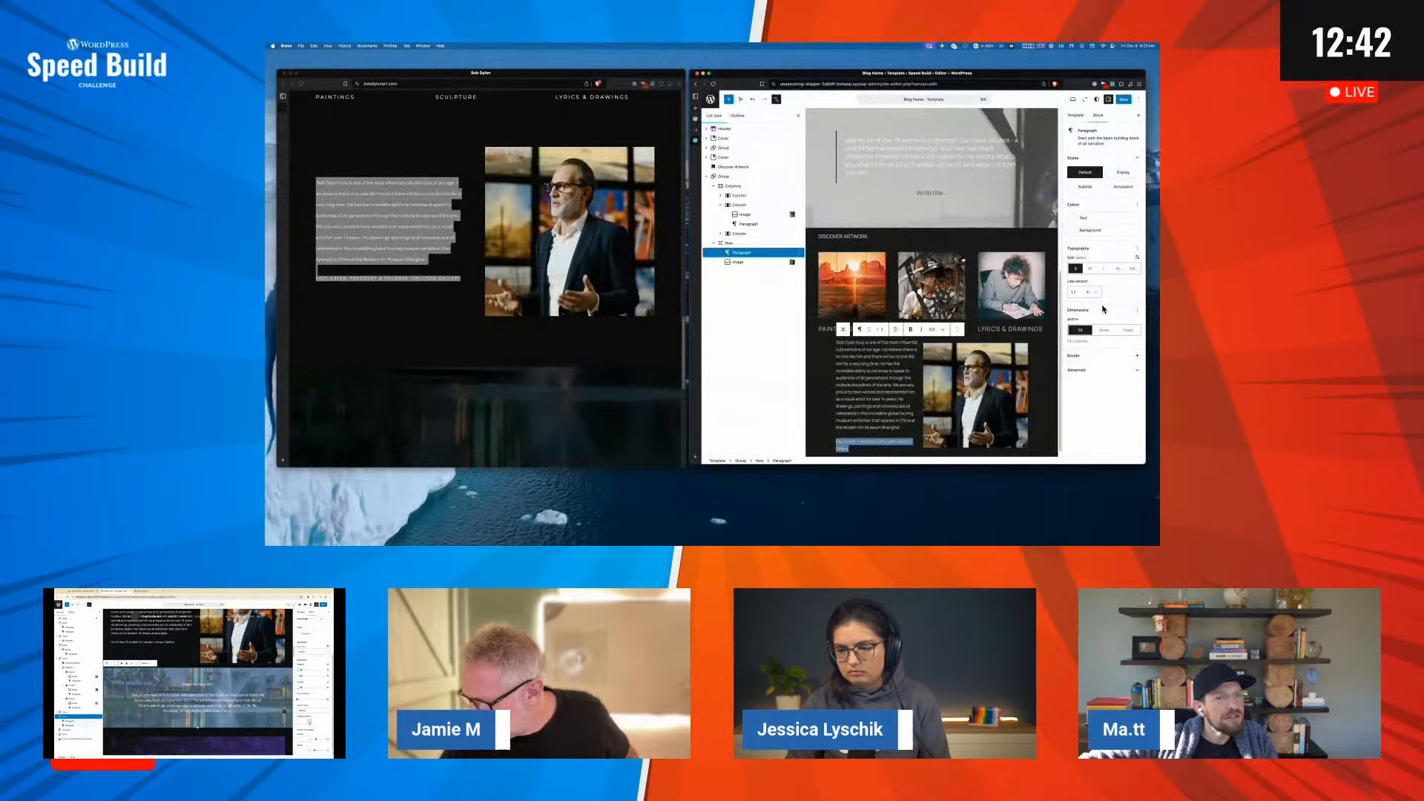
click(1137, 249)
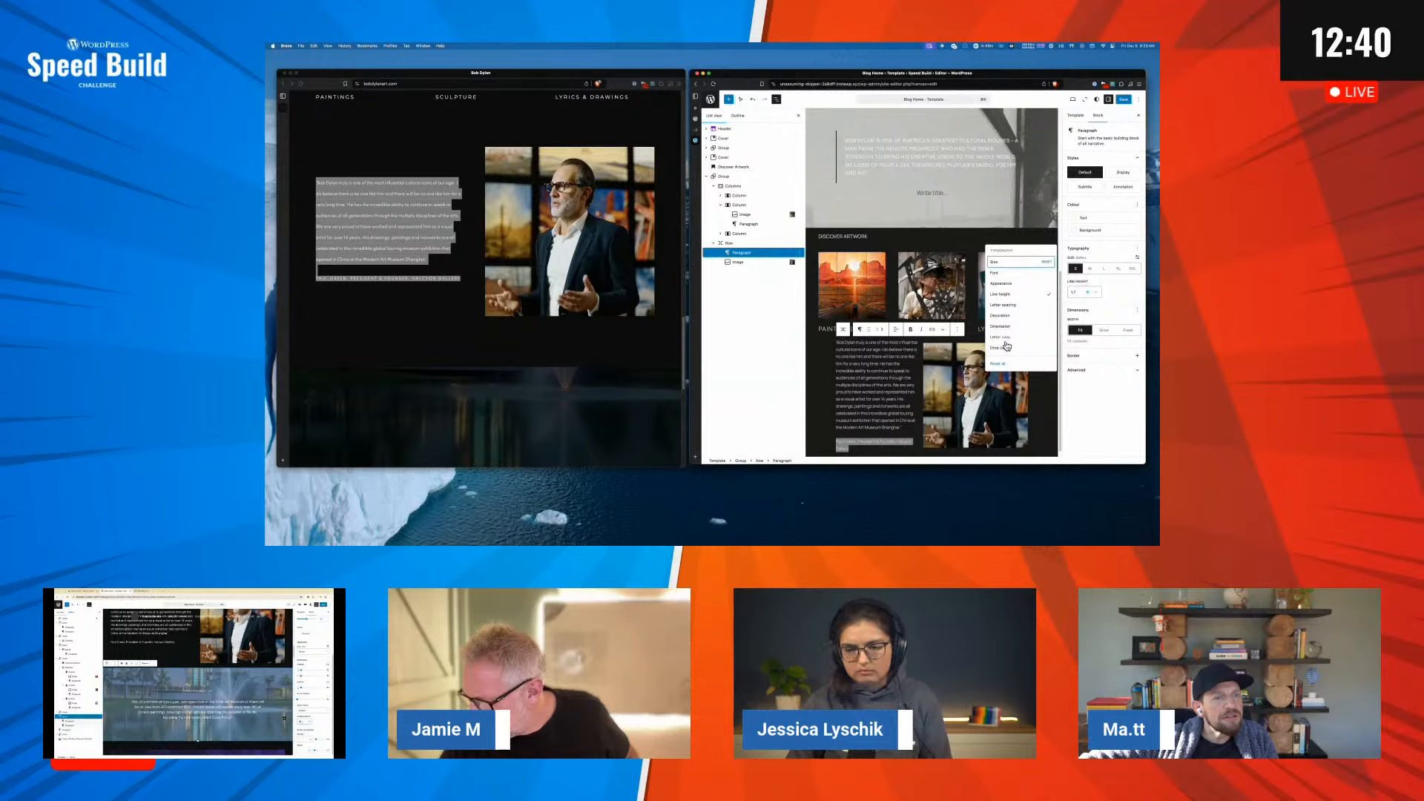
click(1003, 337)
click(1082, 317)
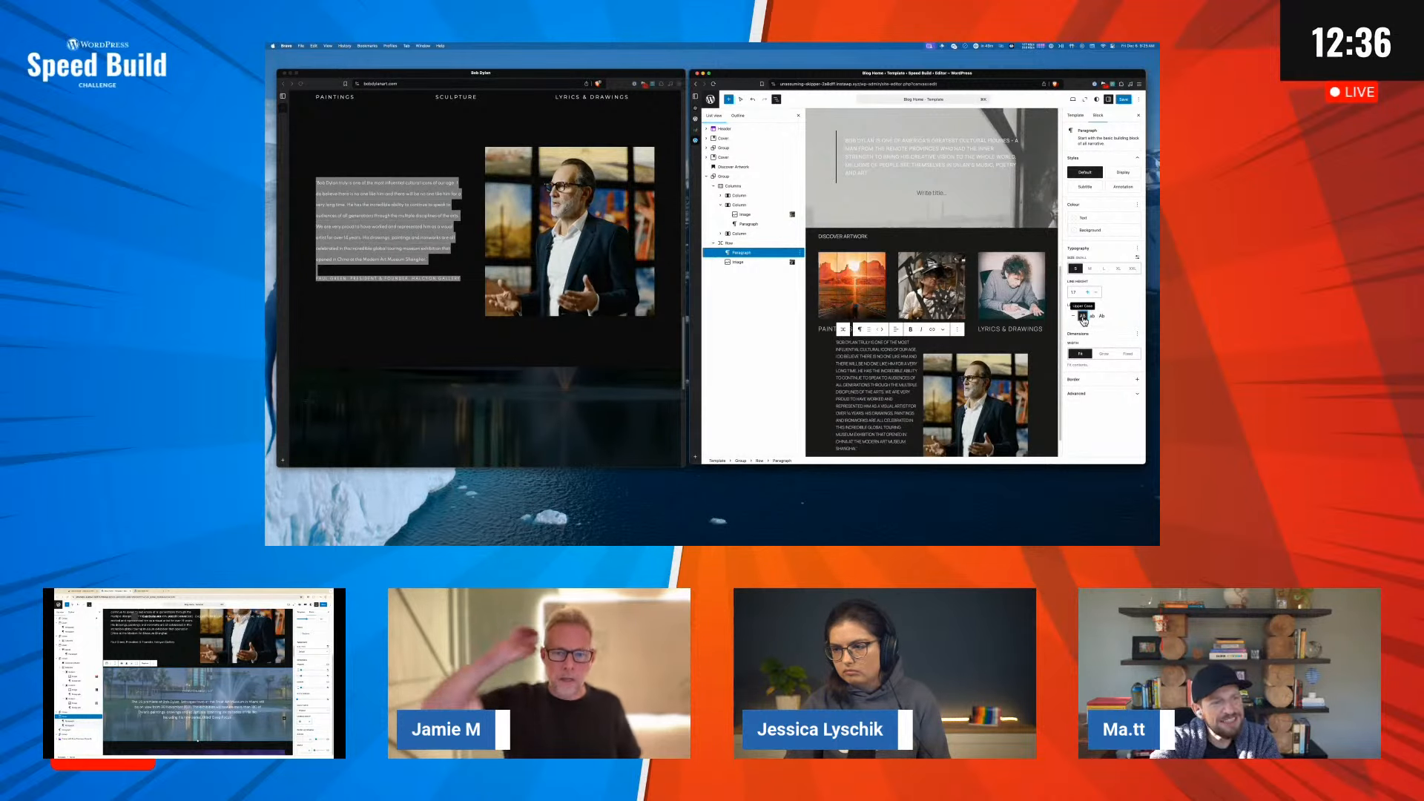
Undo the testimonial paragraph's uppercase, line height and small font size changes
key(super+z)
key(super+z)
key(super+z)
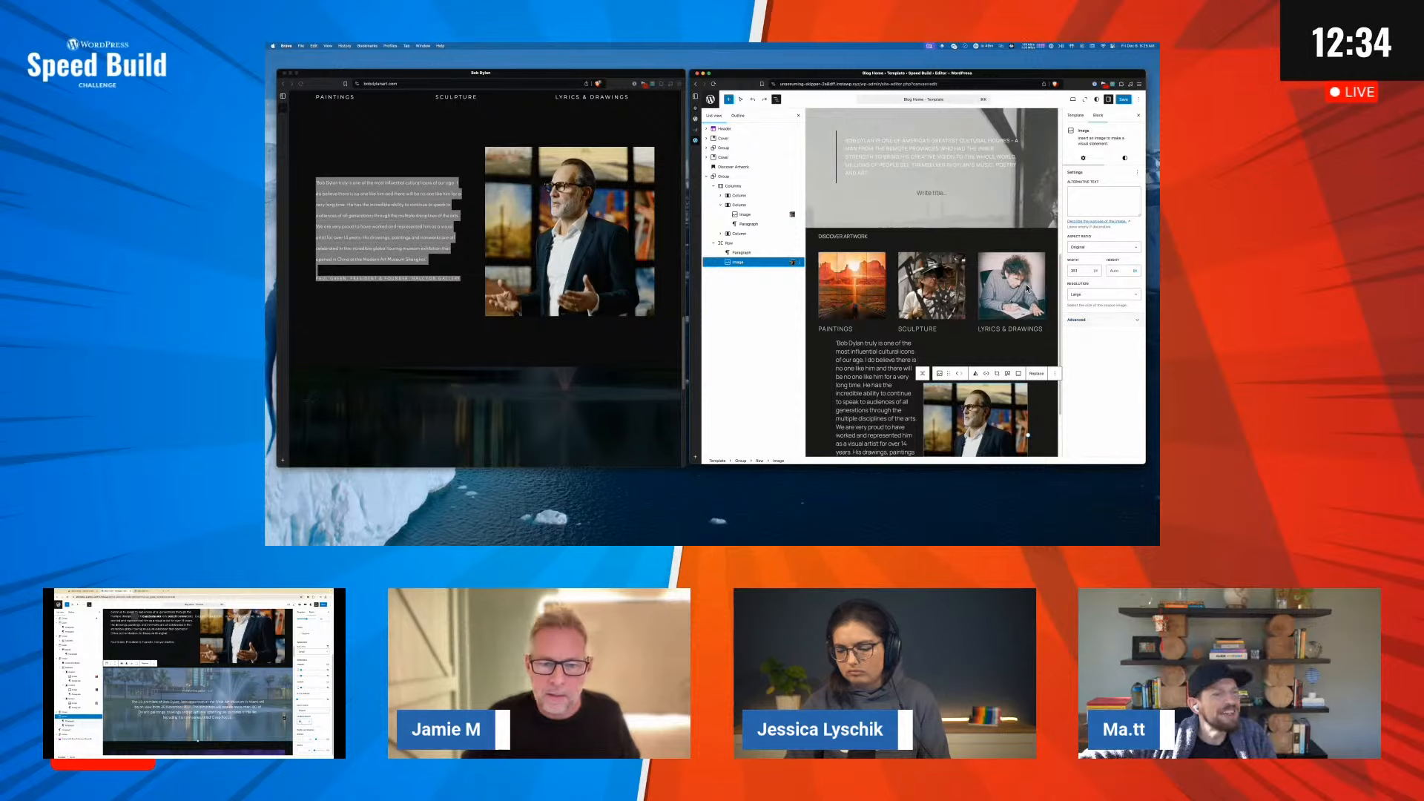
Select the attribution line, view the testimonial paragraph as HTML and return it to visual editing
scroll(890, 356, down, 2)
click(866, 423)
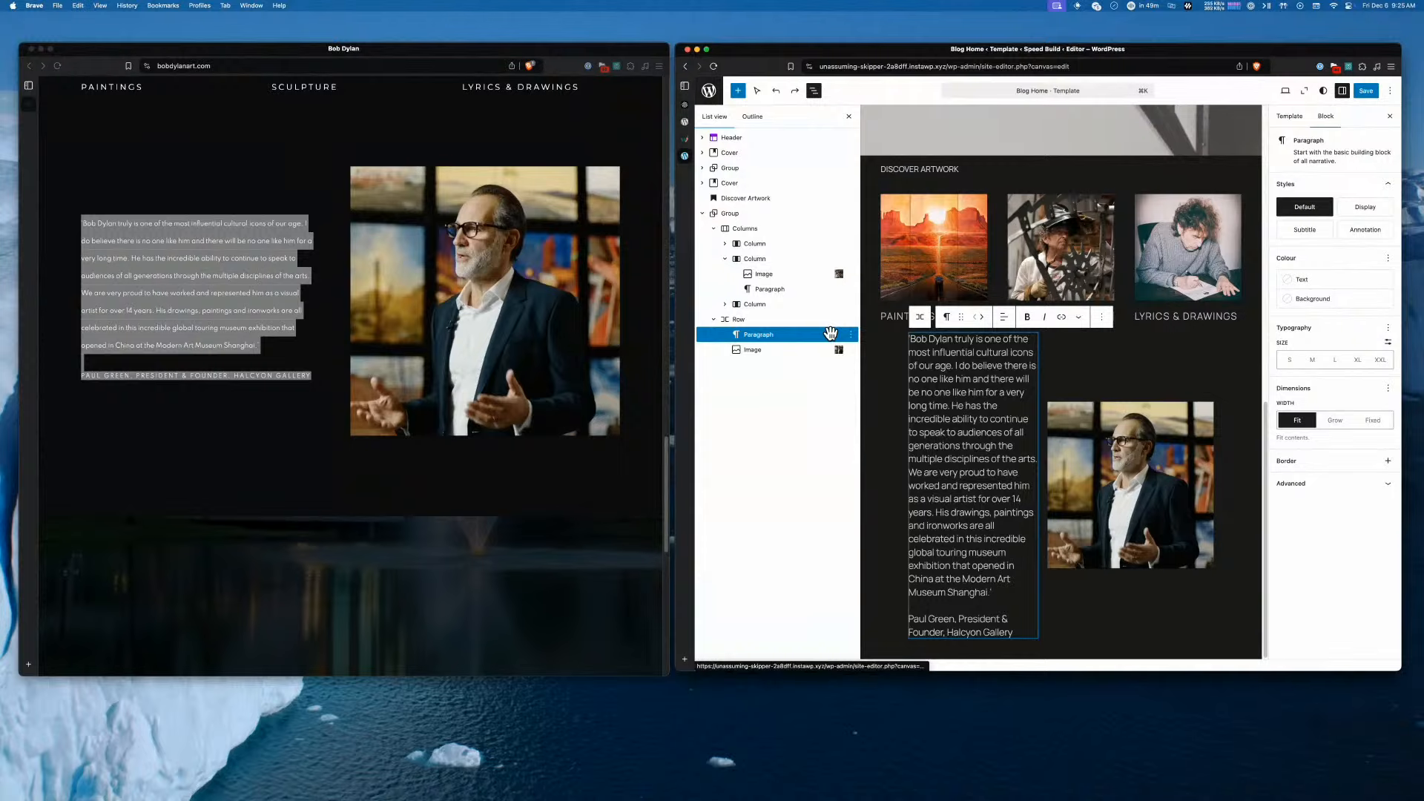
triple_click(927, 620)
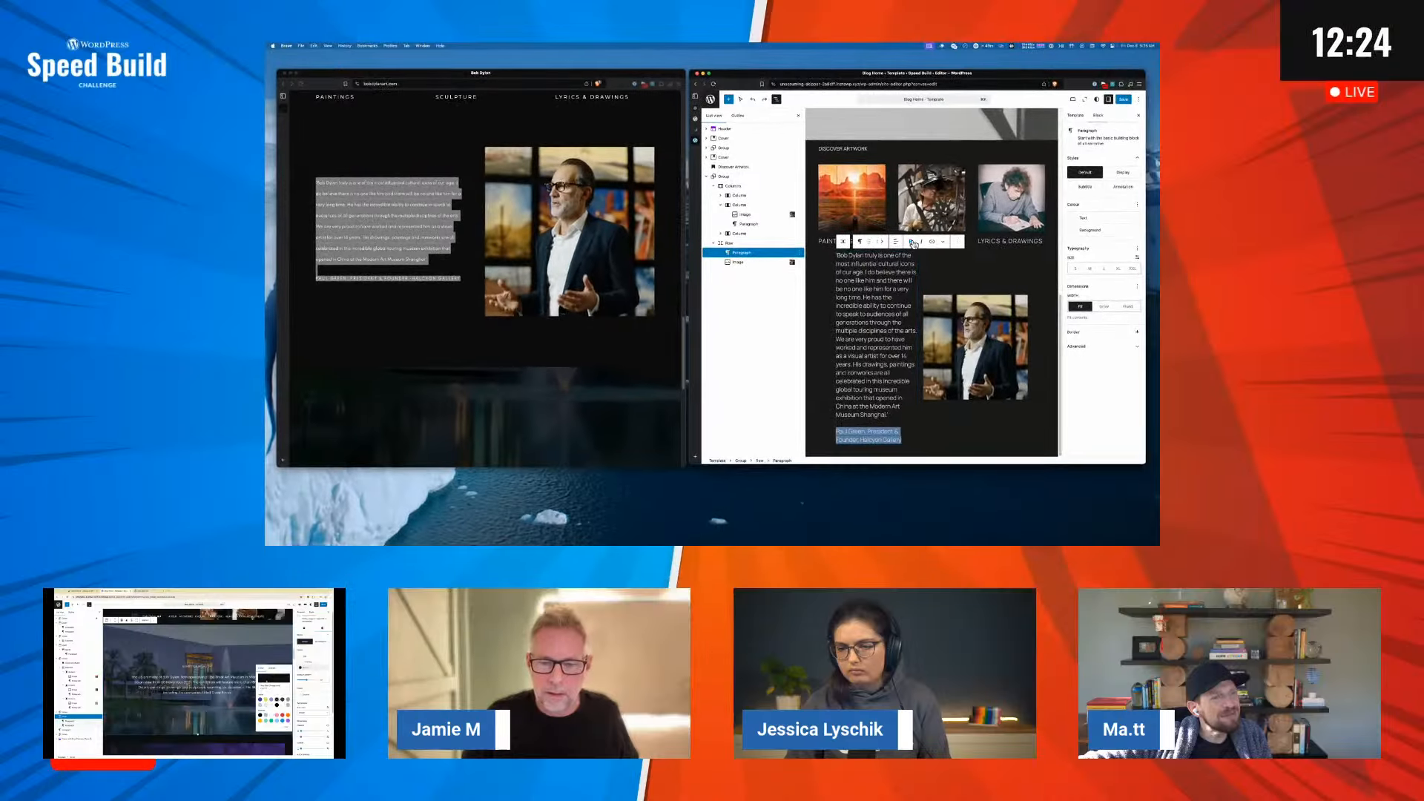
click(944, 242)
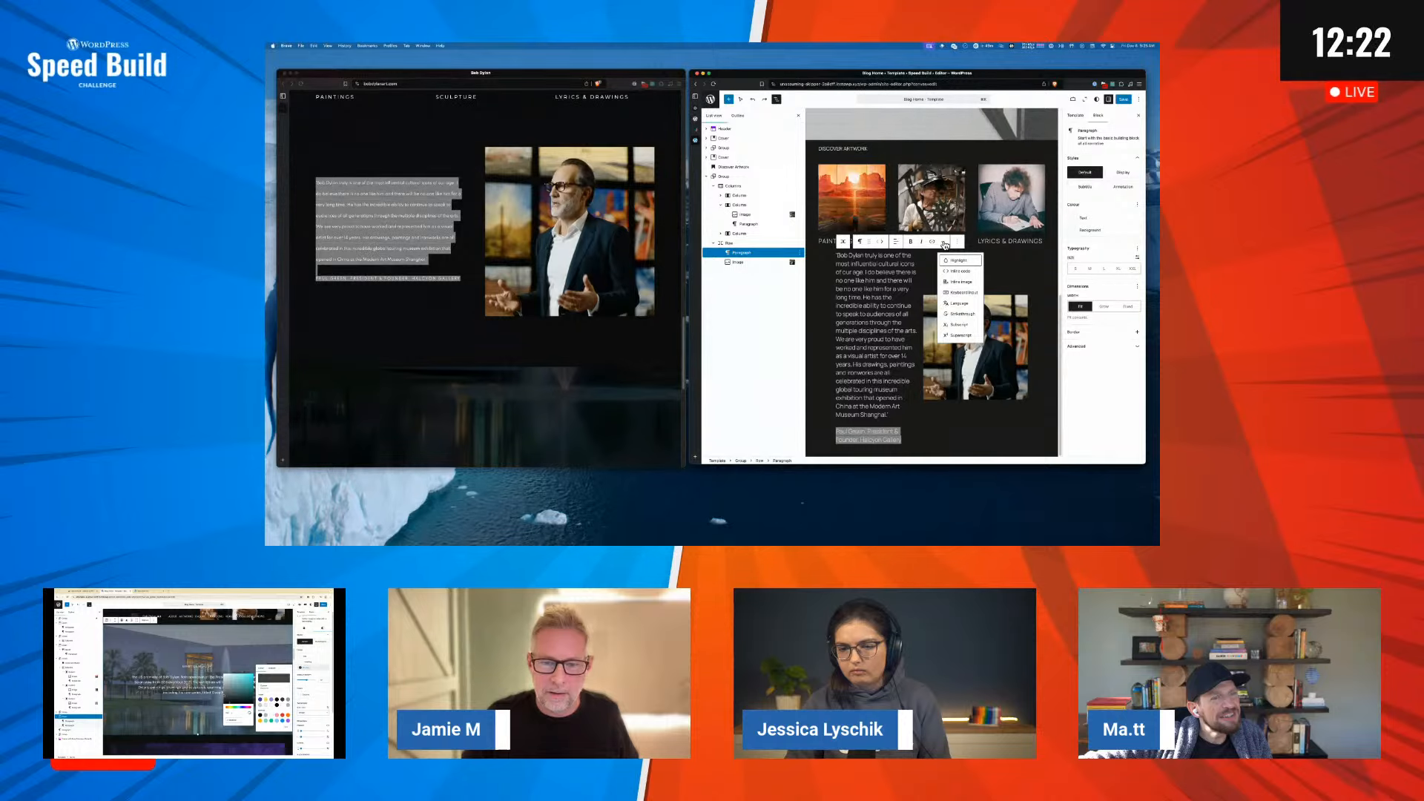
click(944, 243)
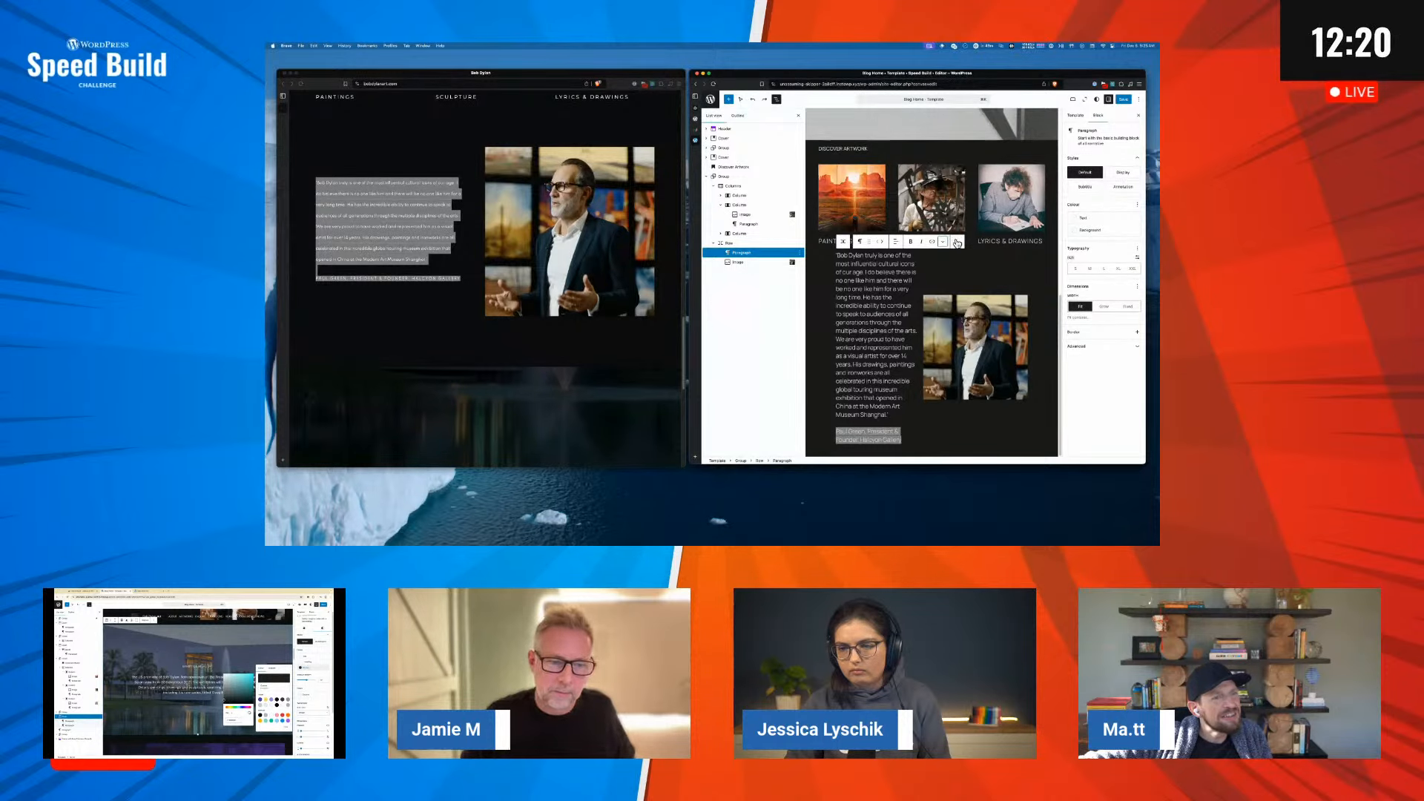
click(957, 242)
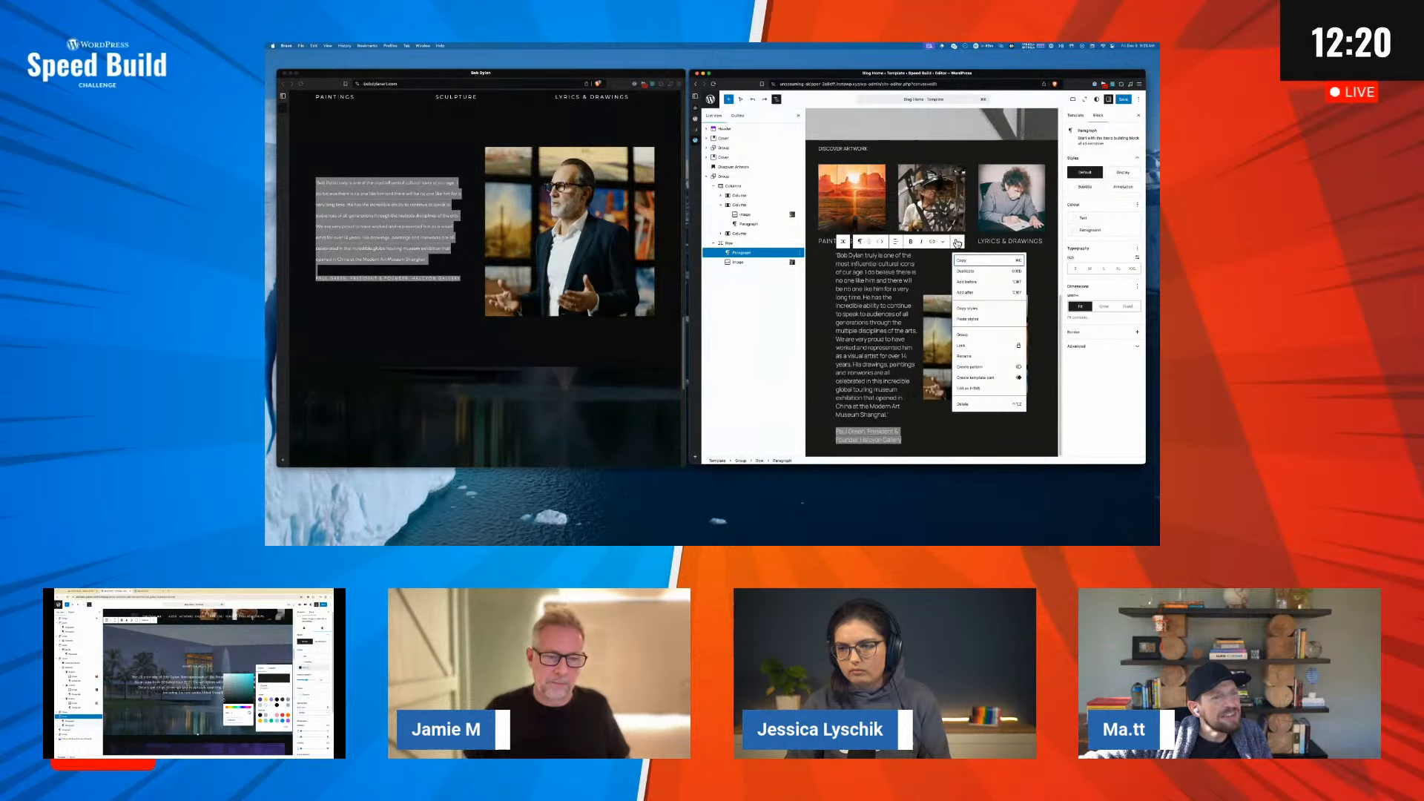
click(969, 389)
scroll(873, 386, down, 3)
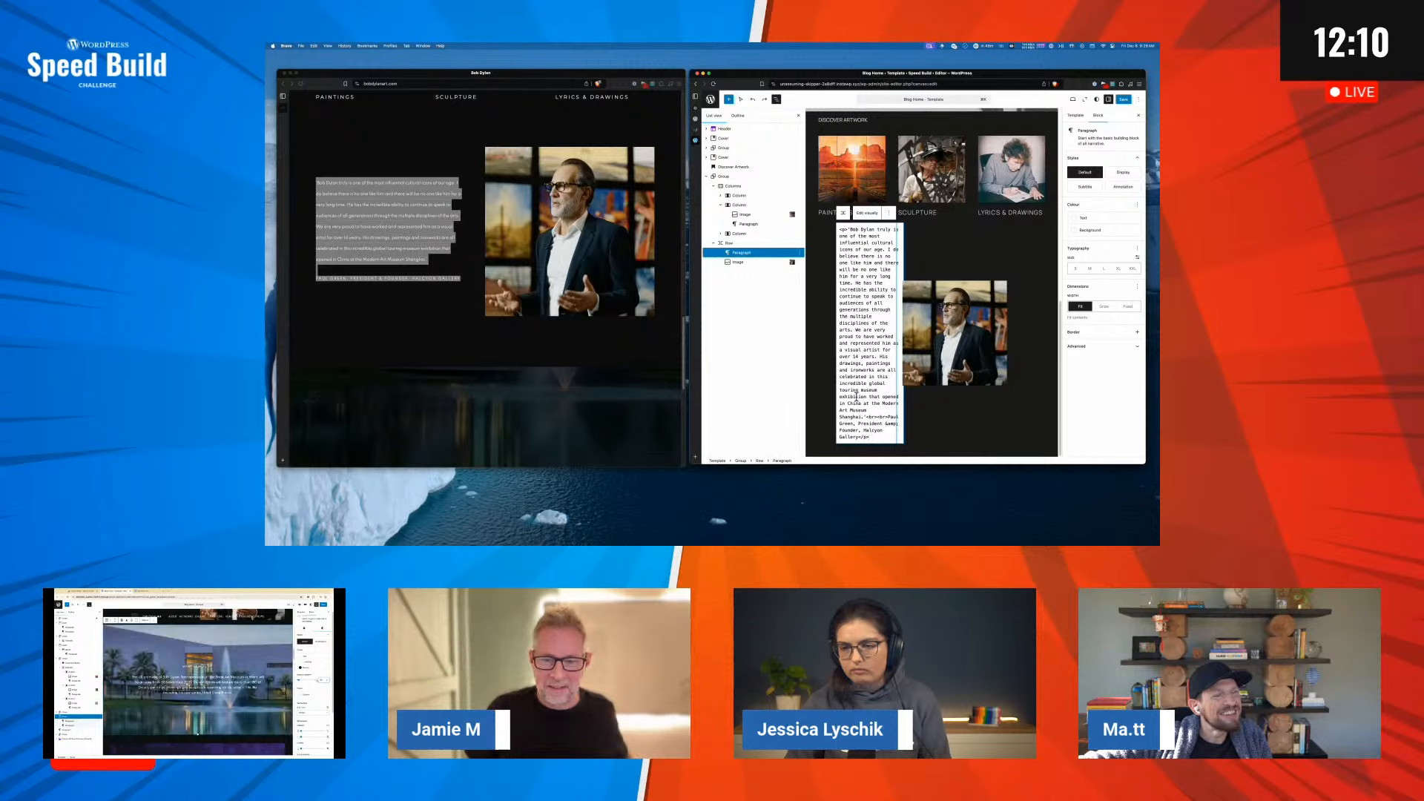
click(867, 215)
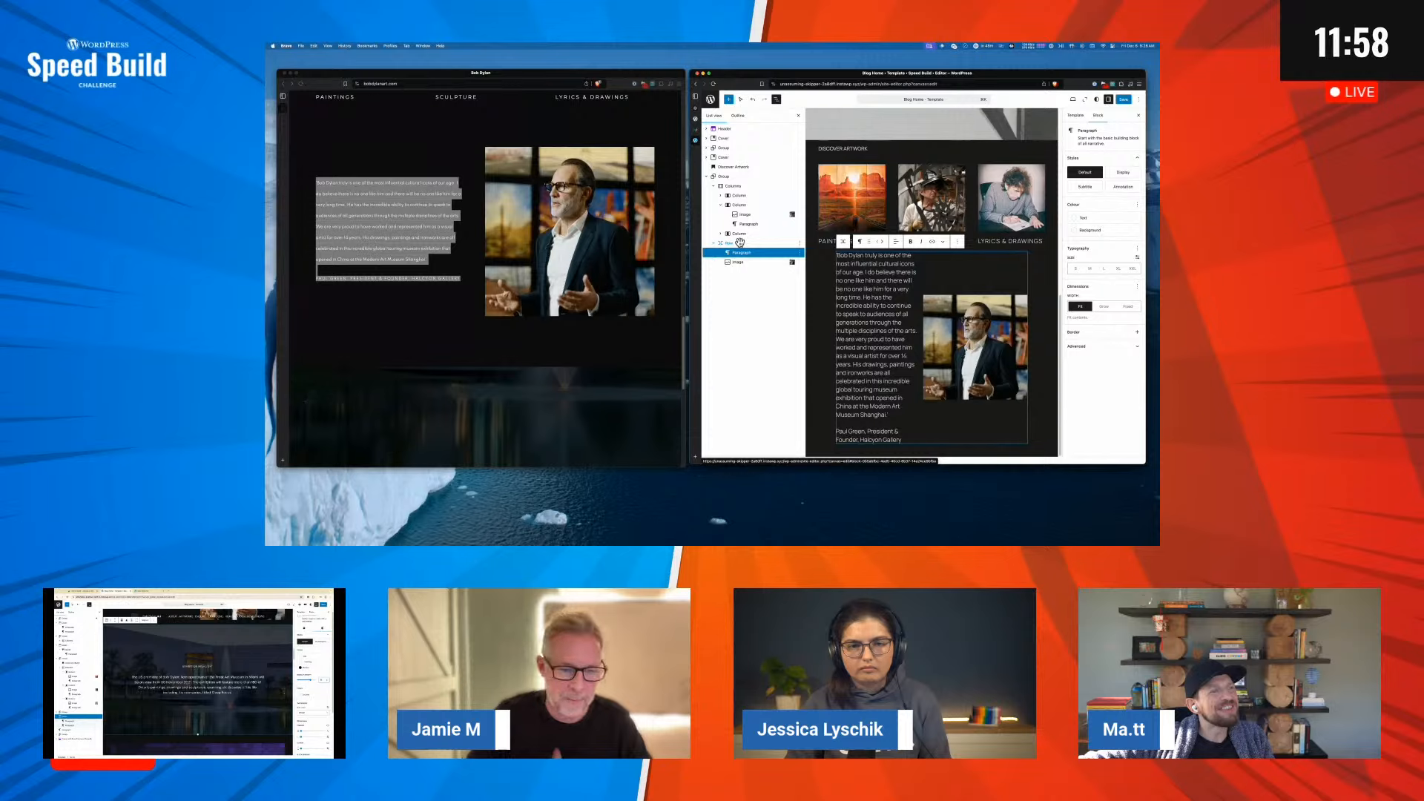
Try to insert a Column block from the testimonial paragraph in the row
click(728, 99)
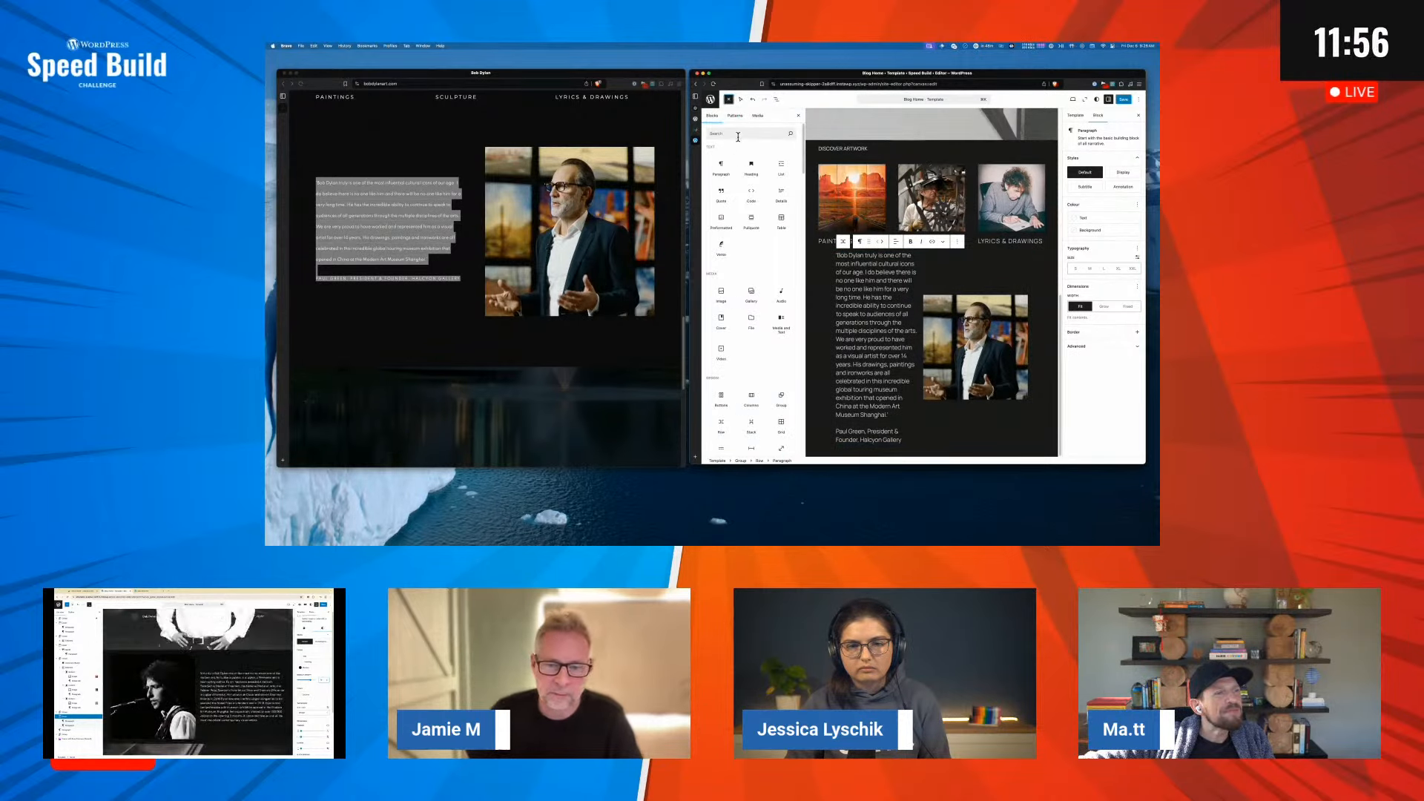
click(741, 131)
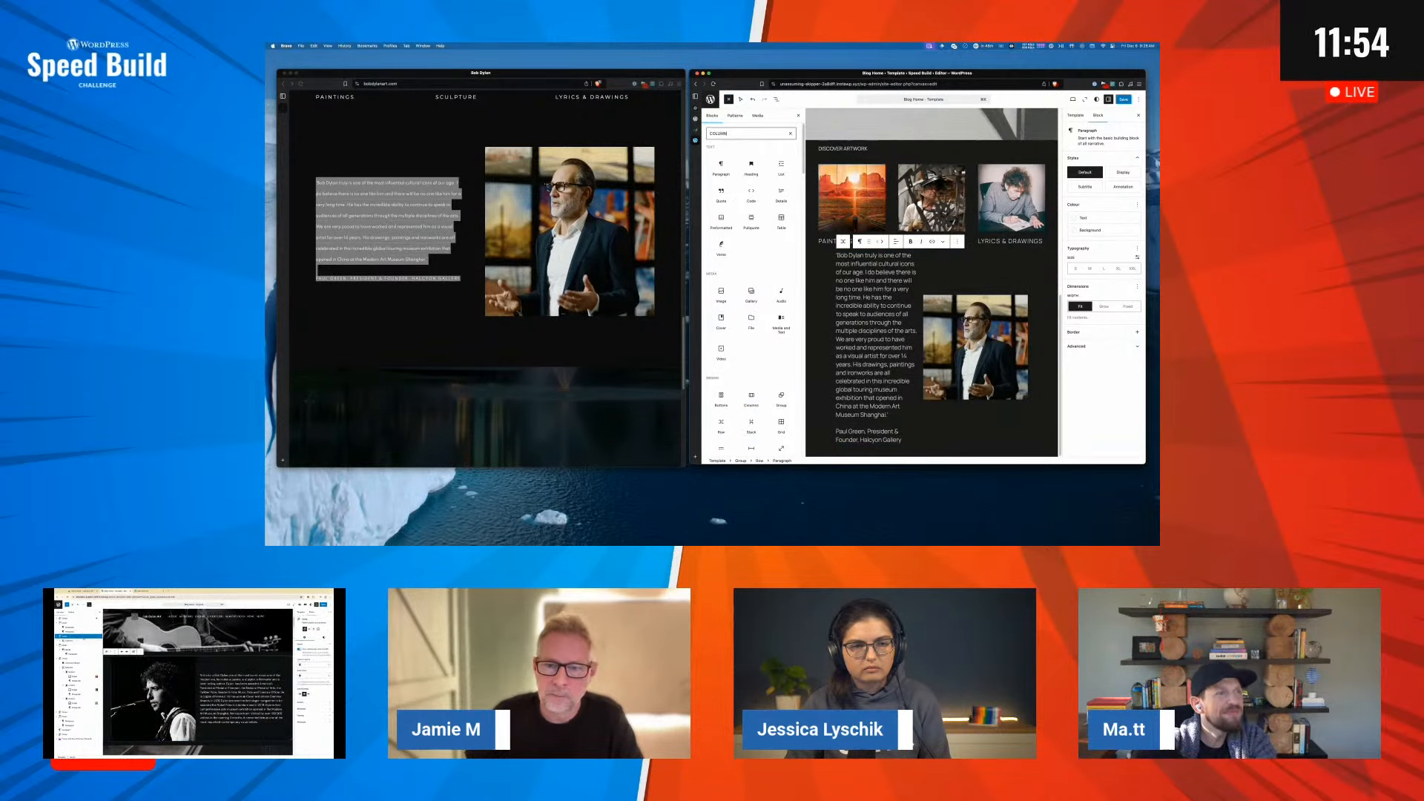
click(727, 162)
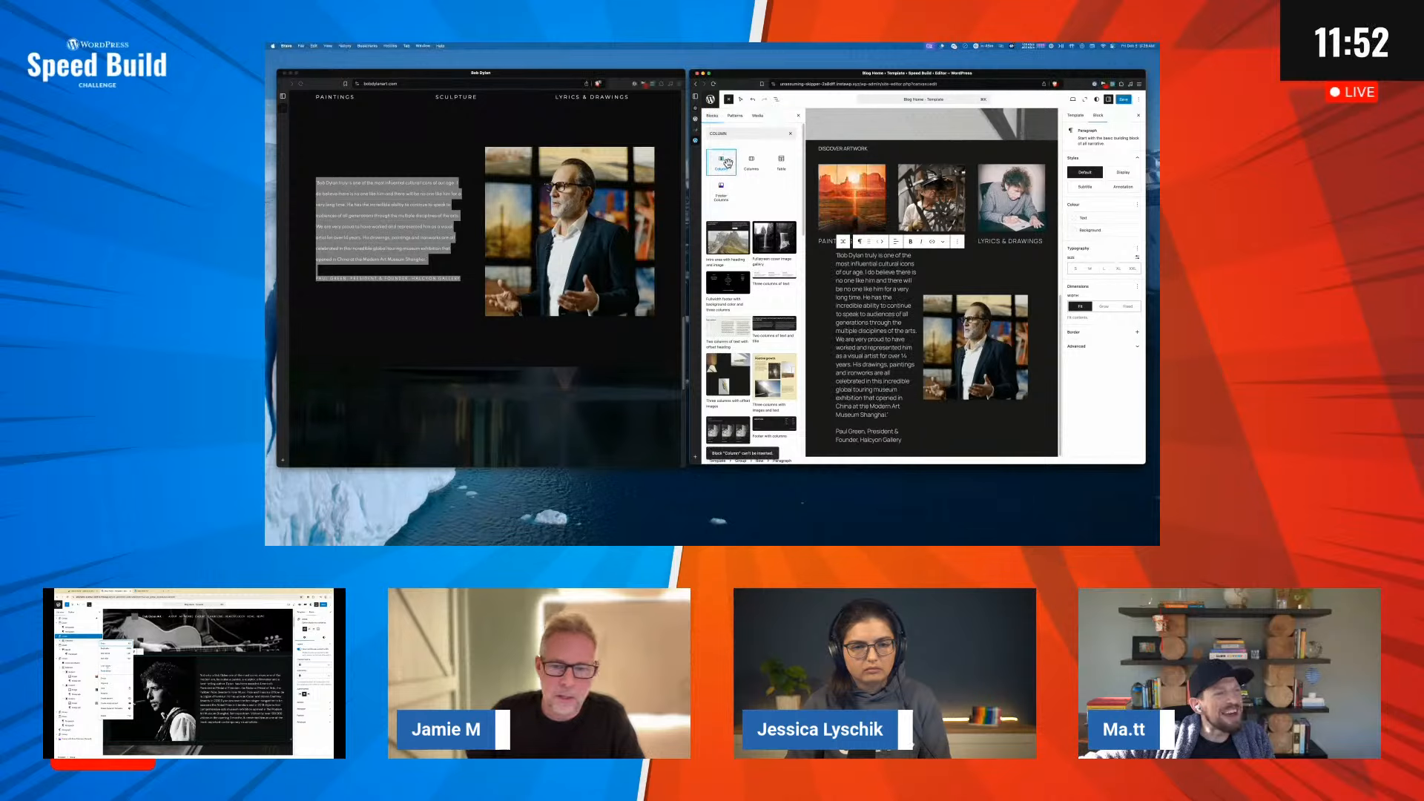
click(776, 99)
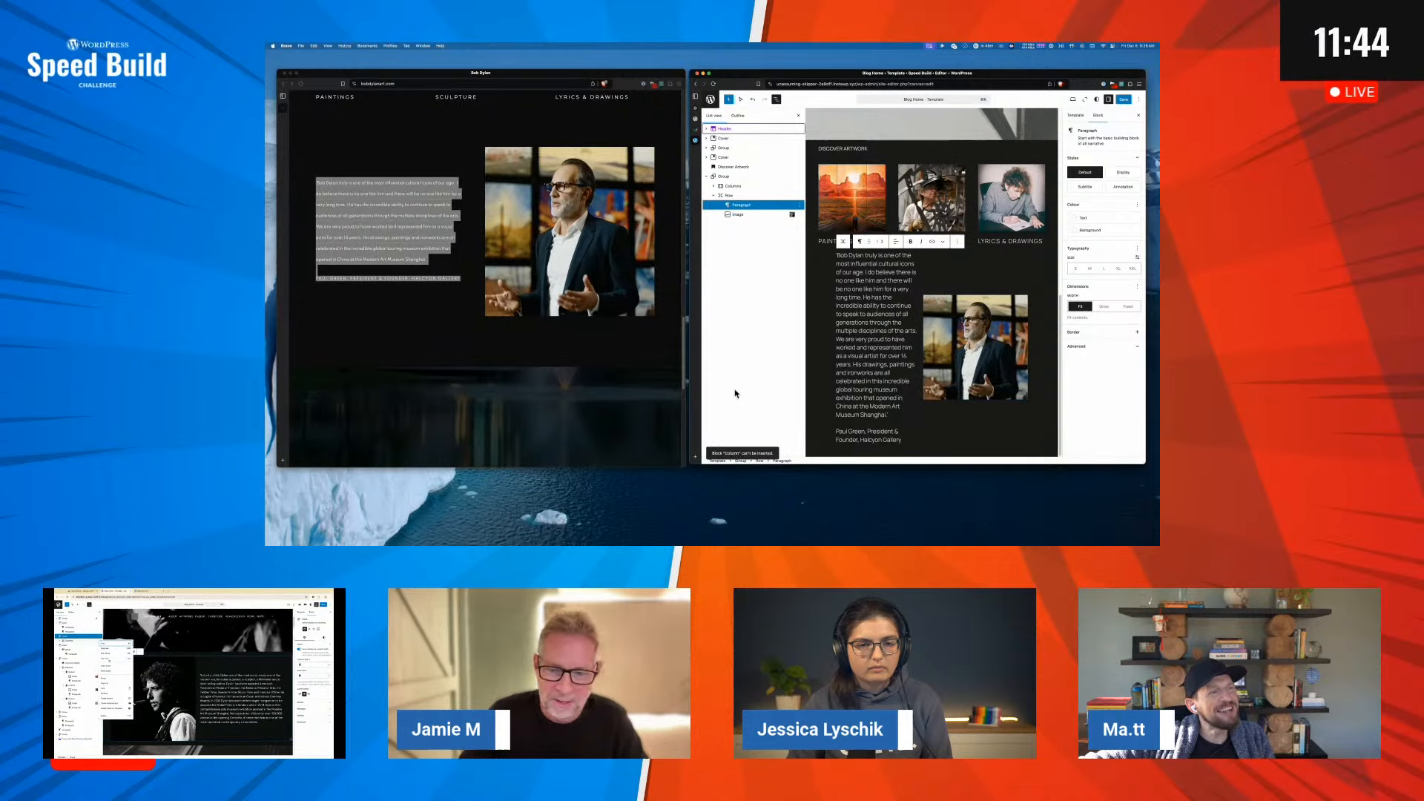
Try to insert a Column block with the Group holding the artwork columns and testimonial row selected
click(730, 176)
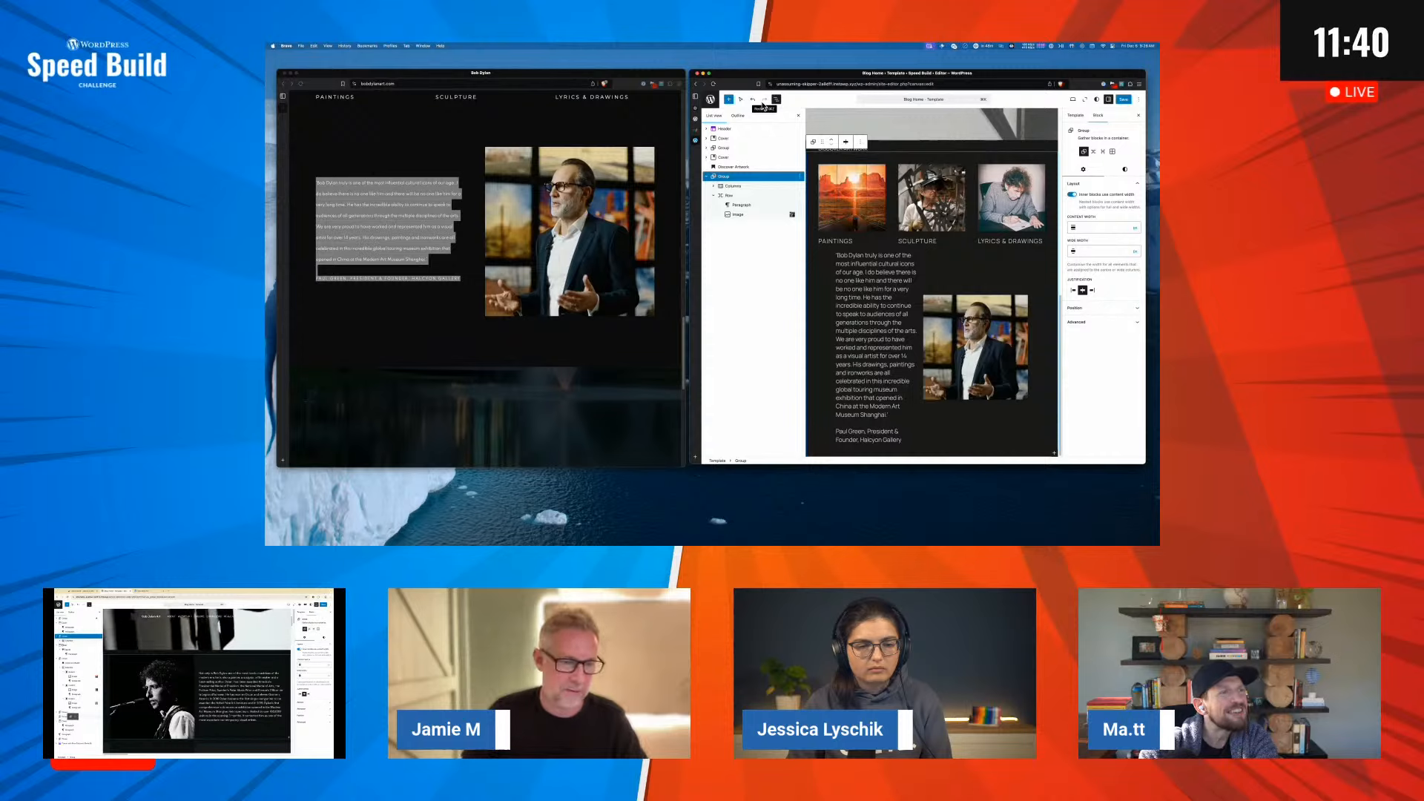
click(730, 99)
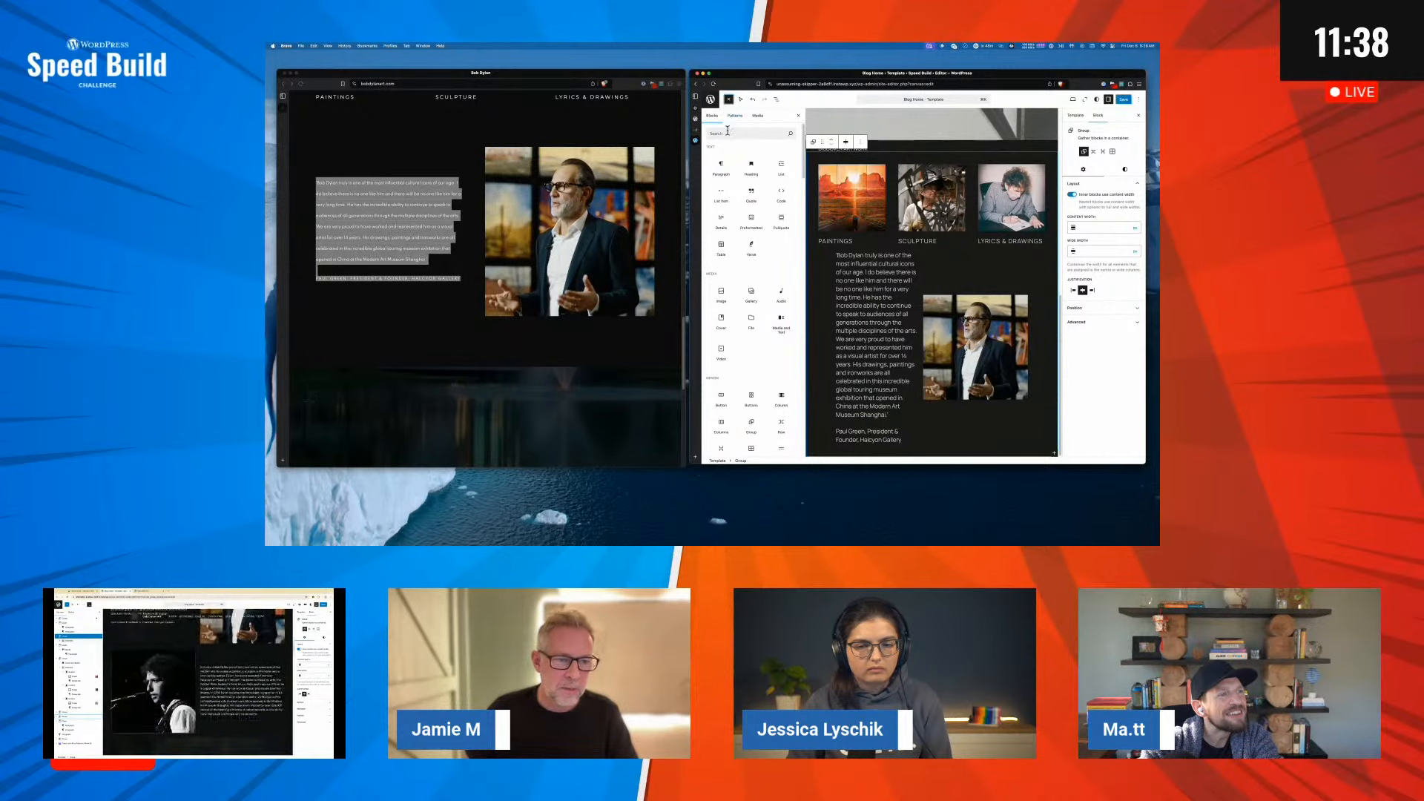
text(col)
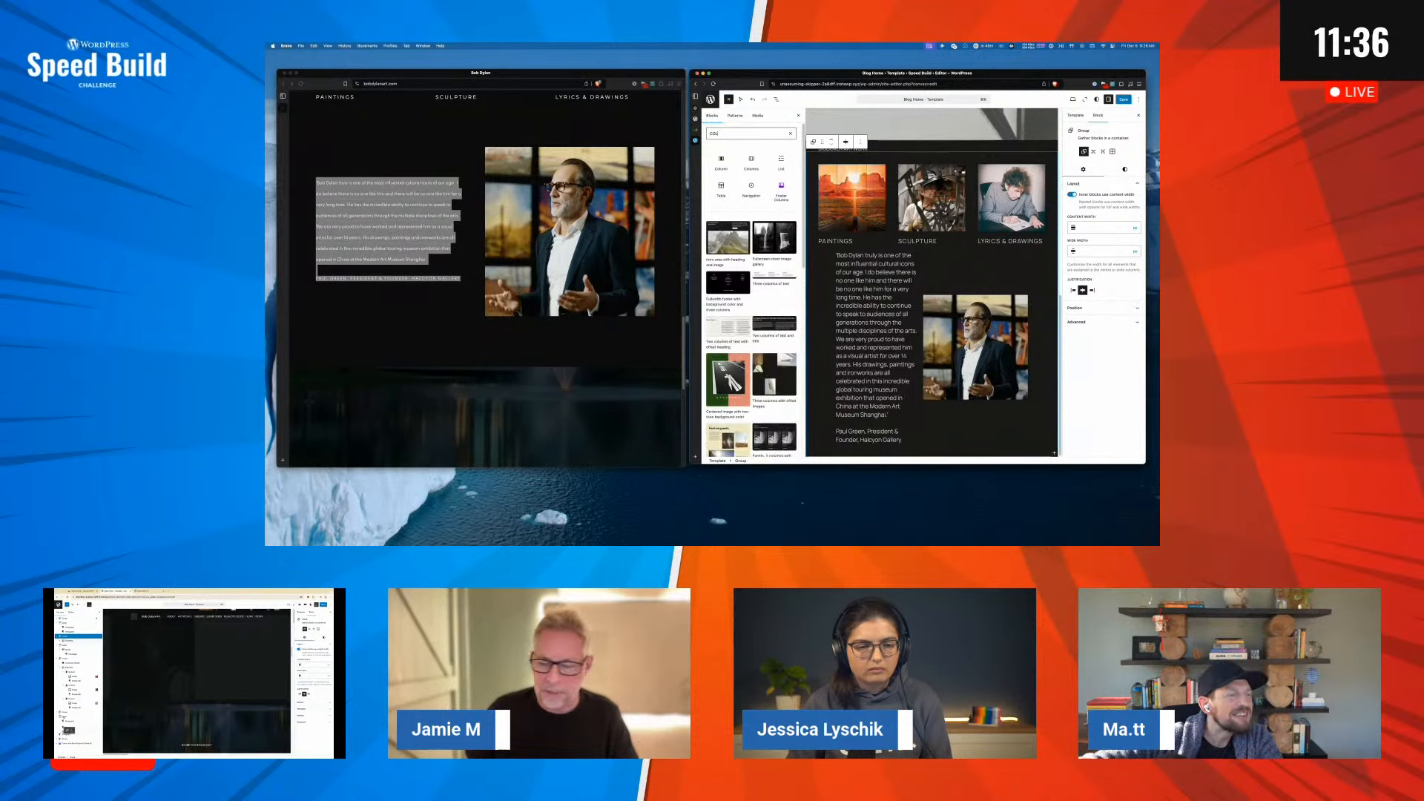
click(721, 159)
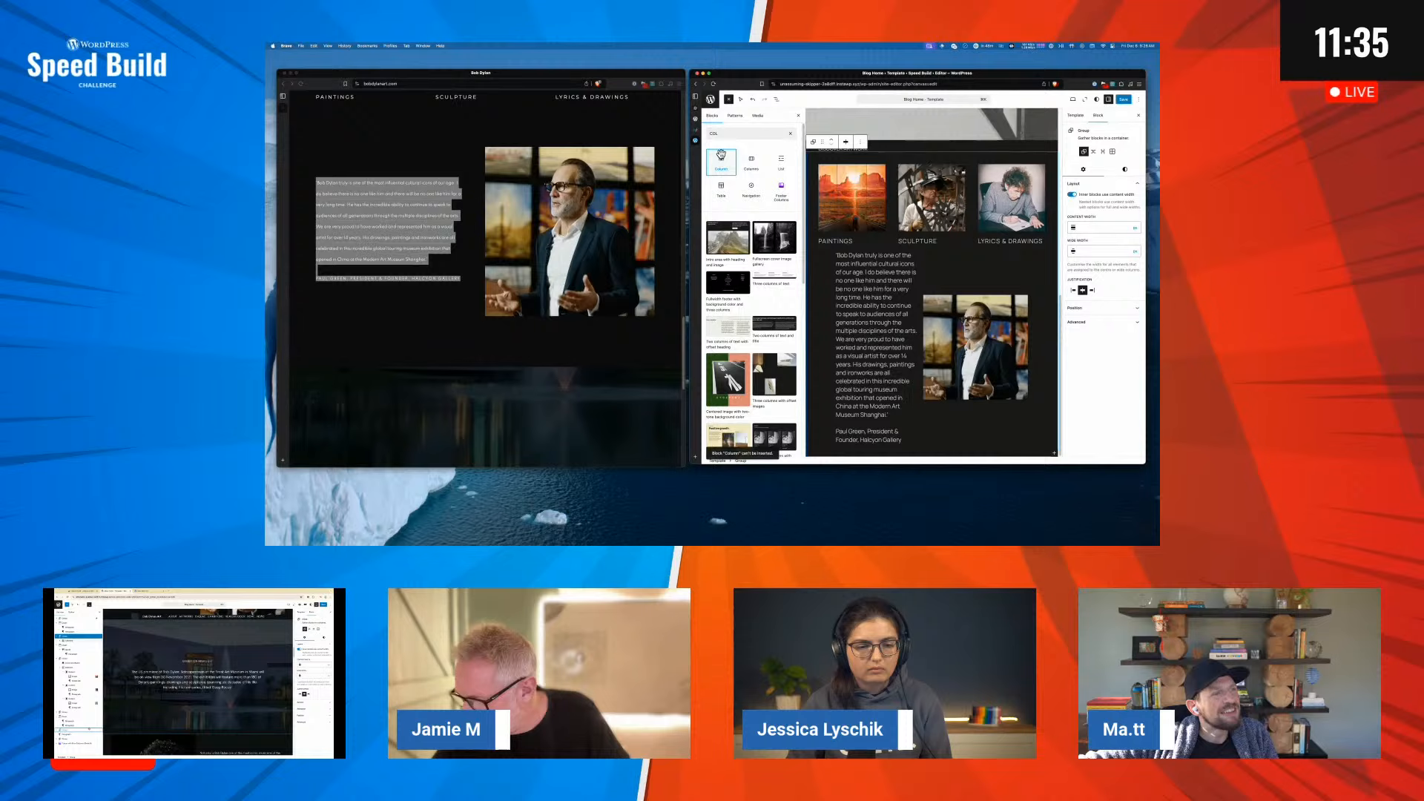
click(776, 100)
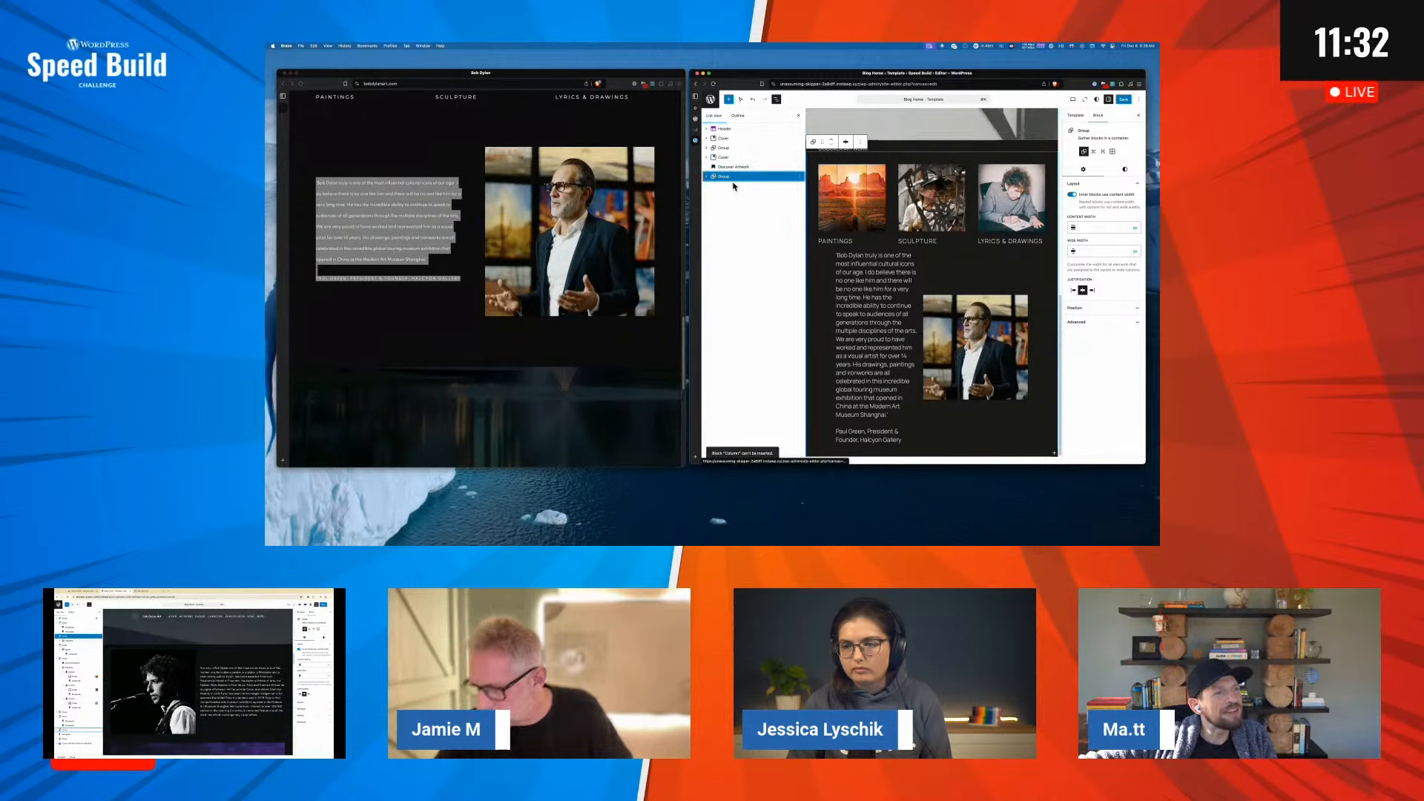
Try to insert a Column block after the Discover Artwork heading
click(708, 178)
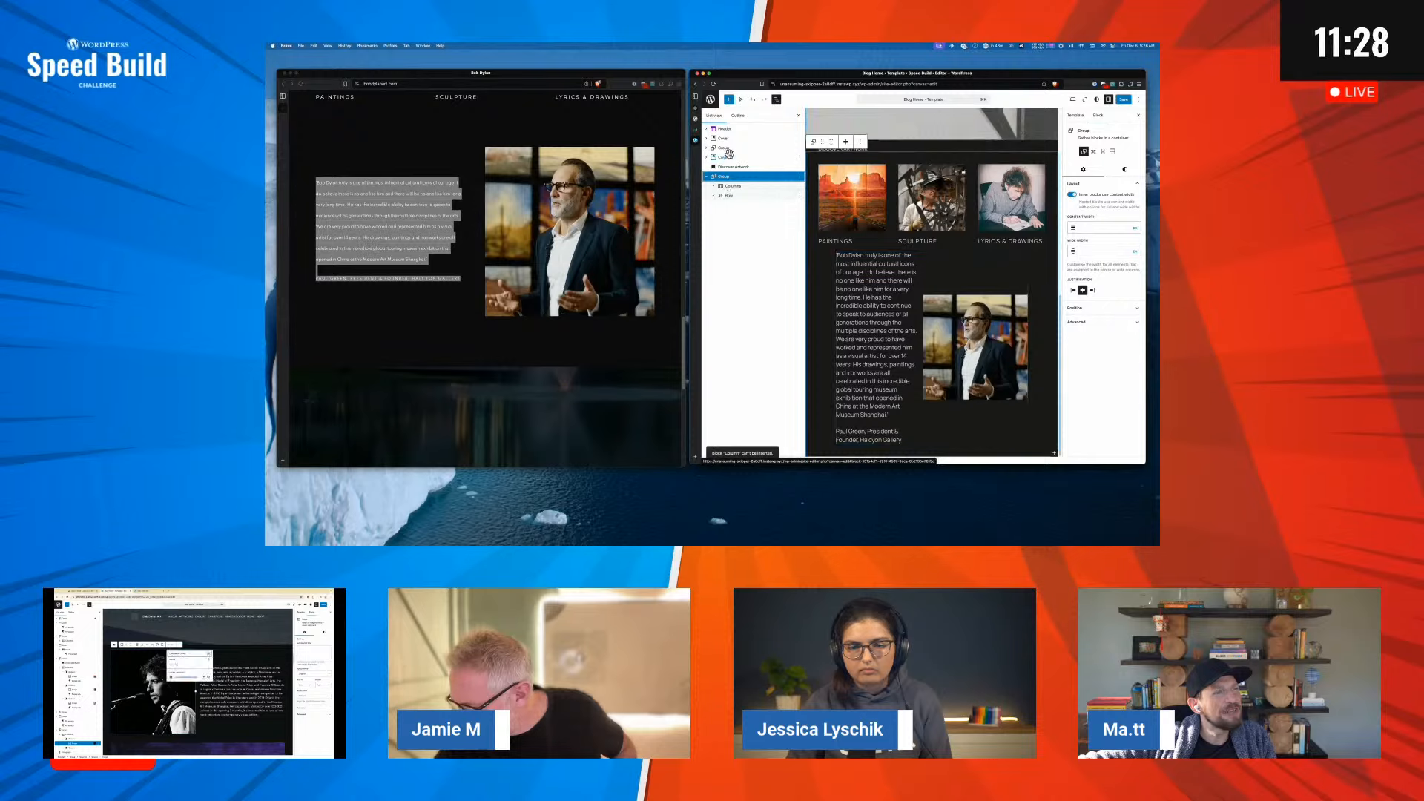
click(729, 99)
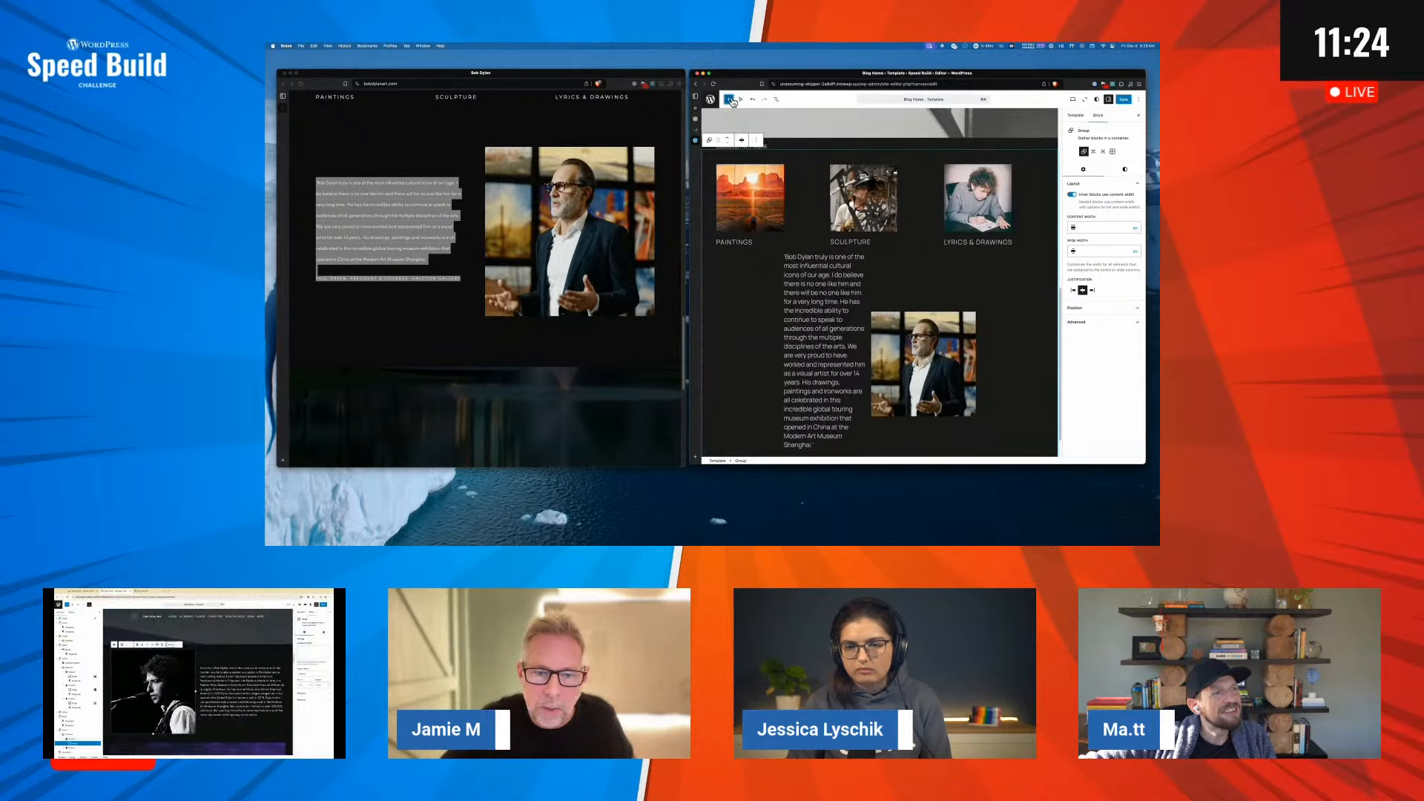
click(777, 102)
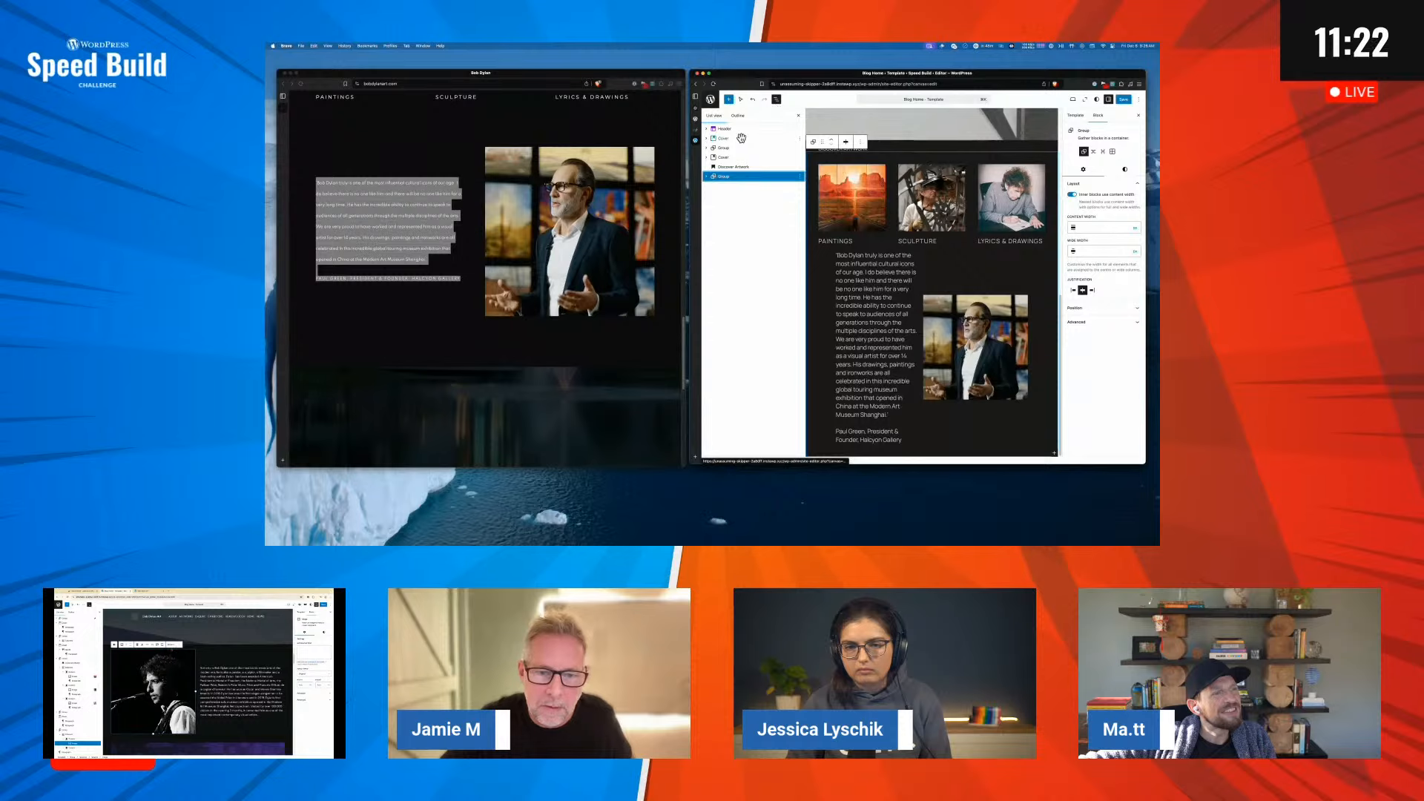
click(733, 167)
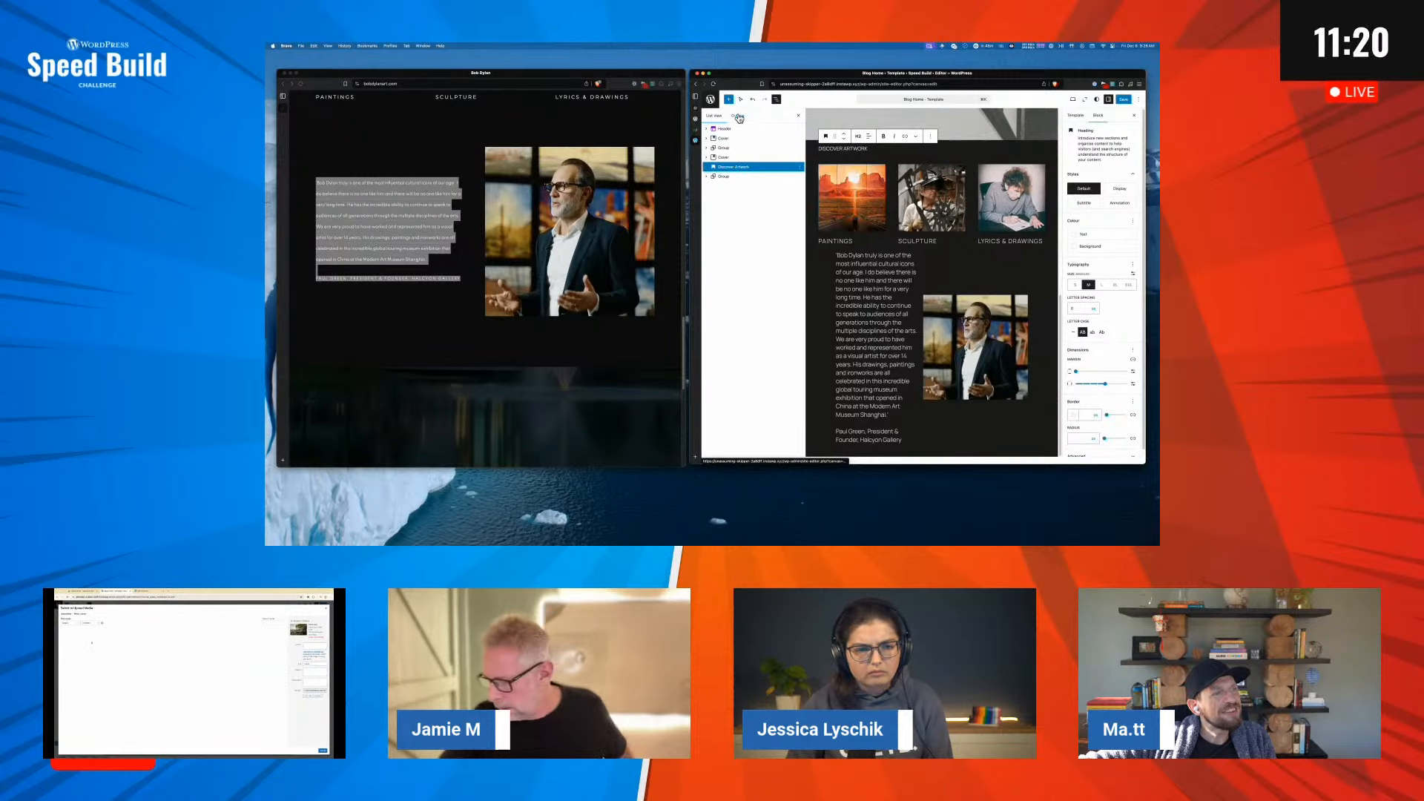
click(728, 99)
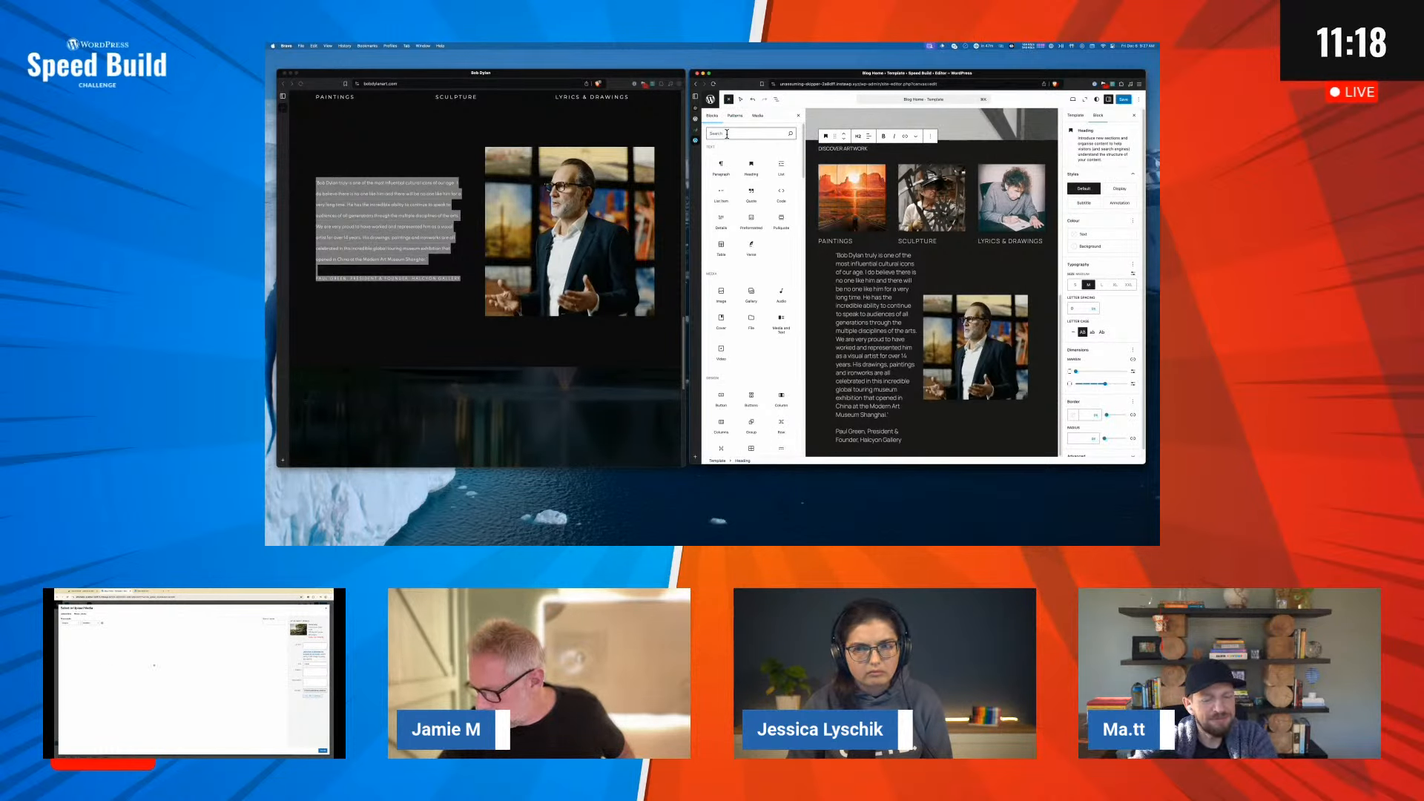
text(column)
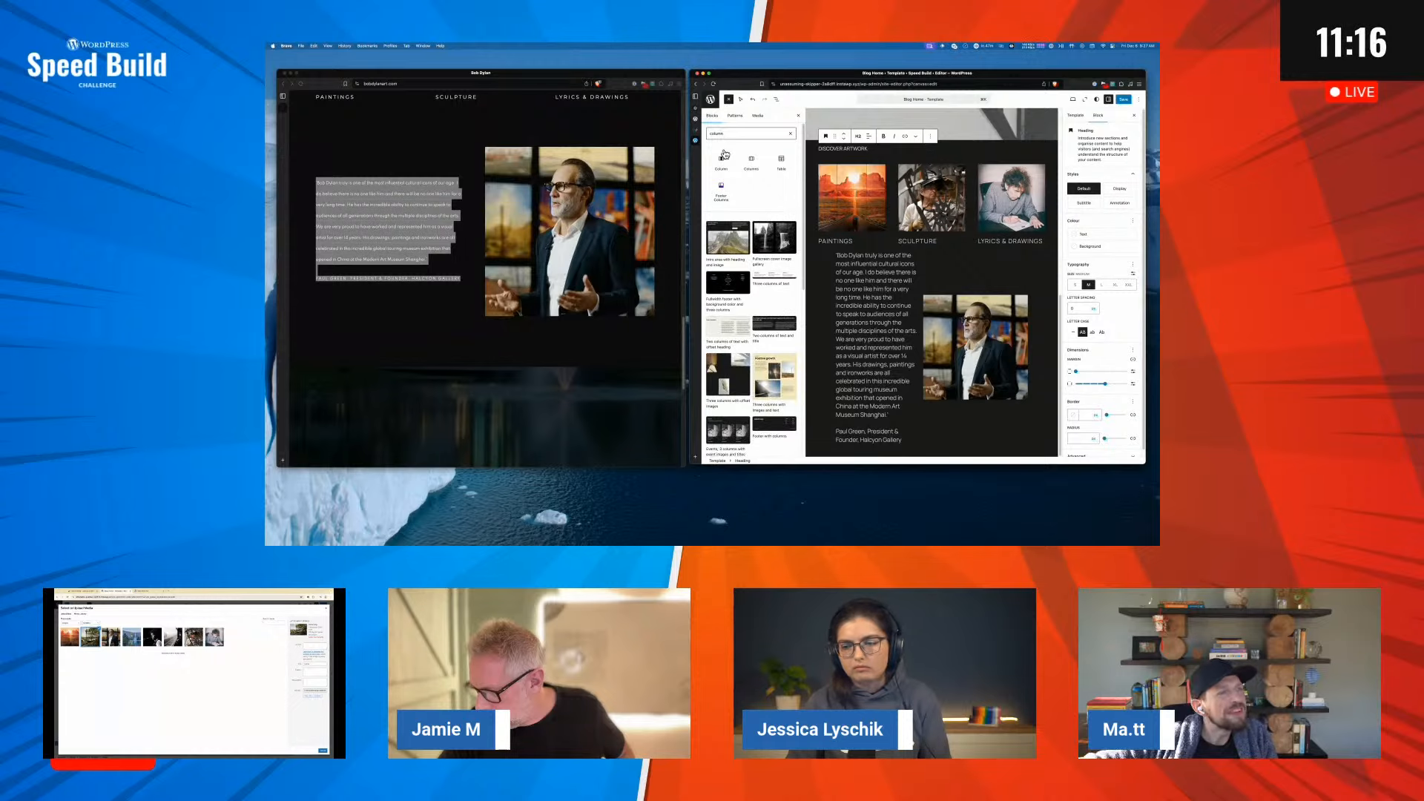
click(725, 154)
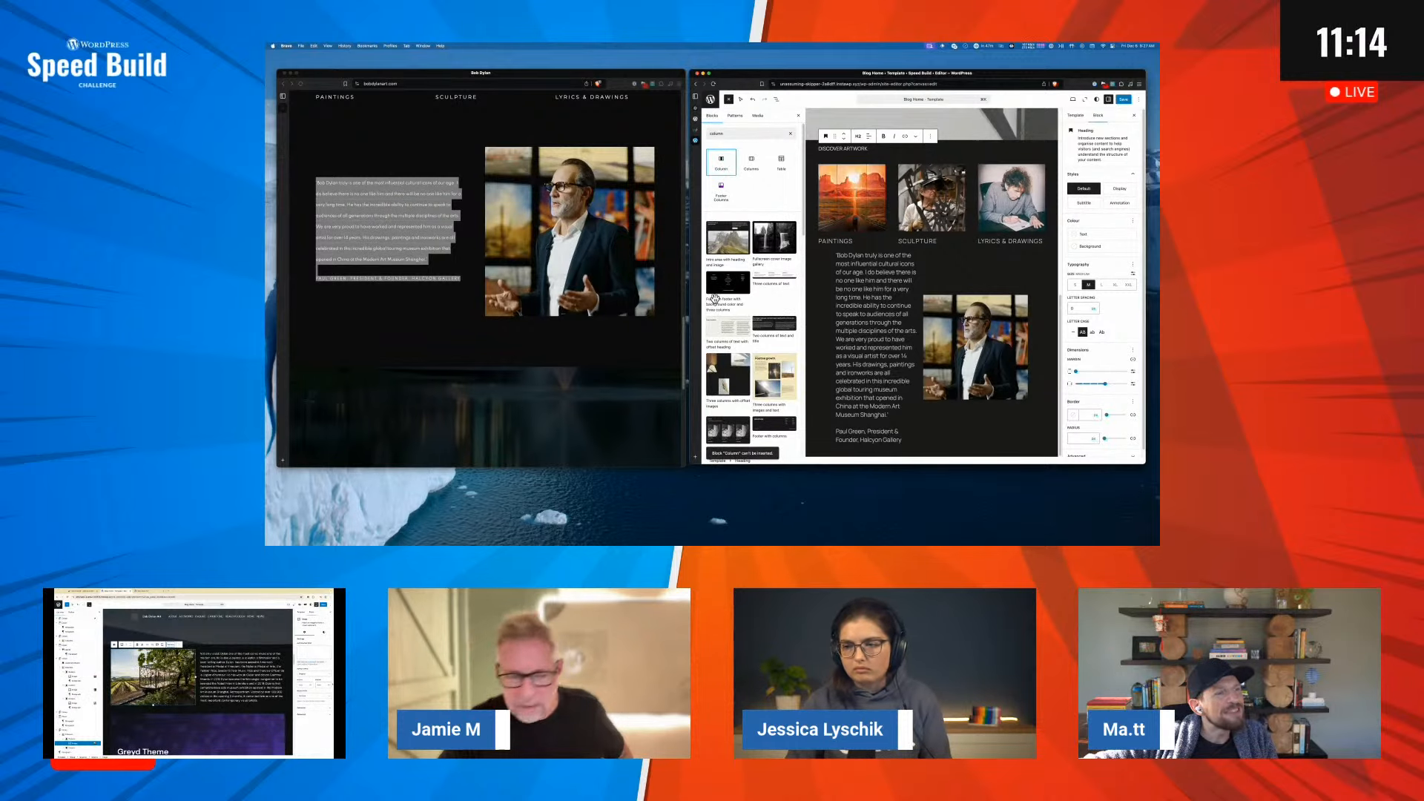
click(798, 116)
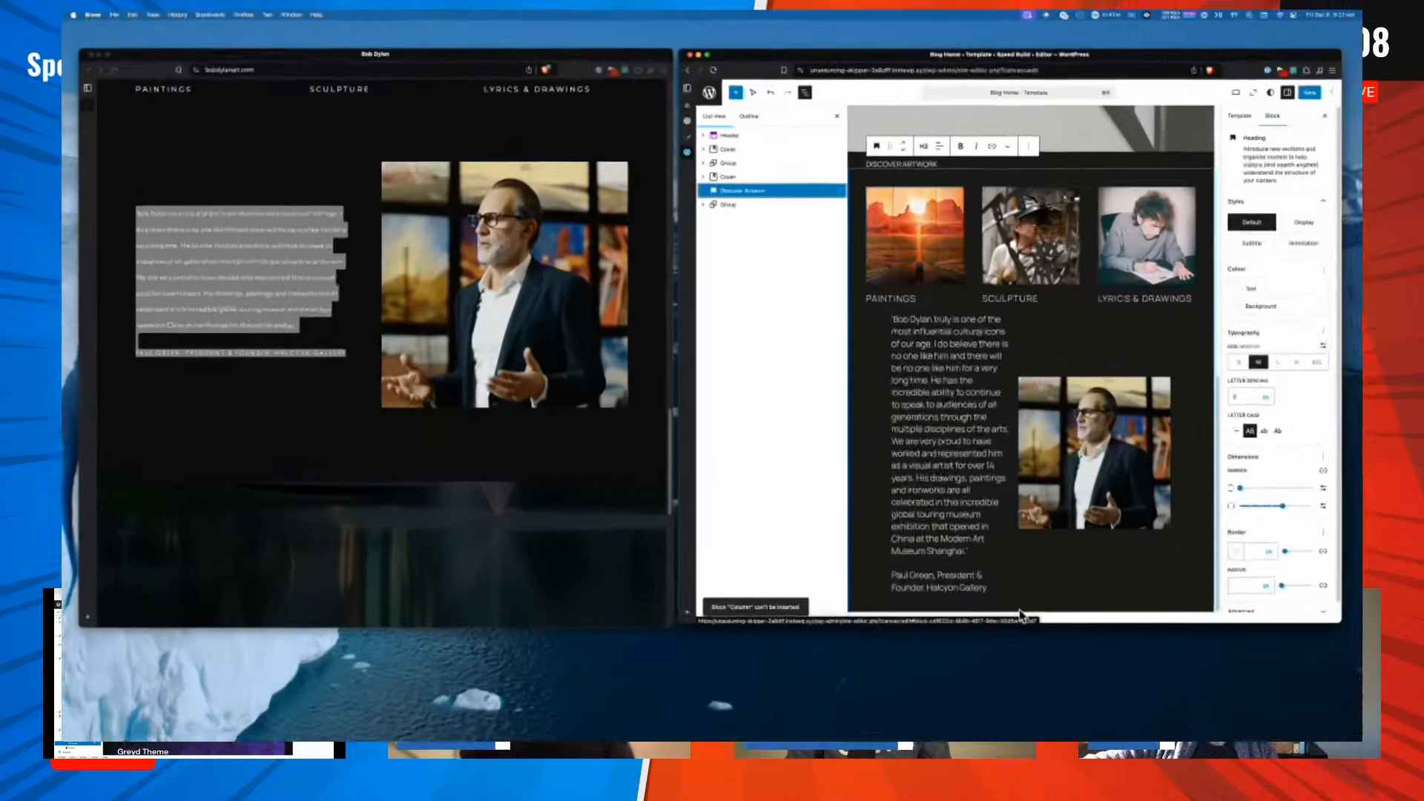
click(1039, 301)
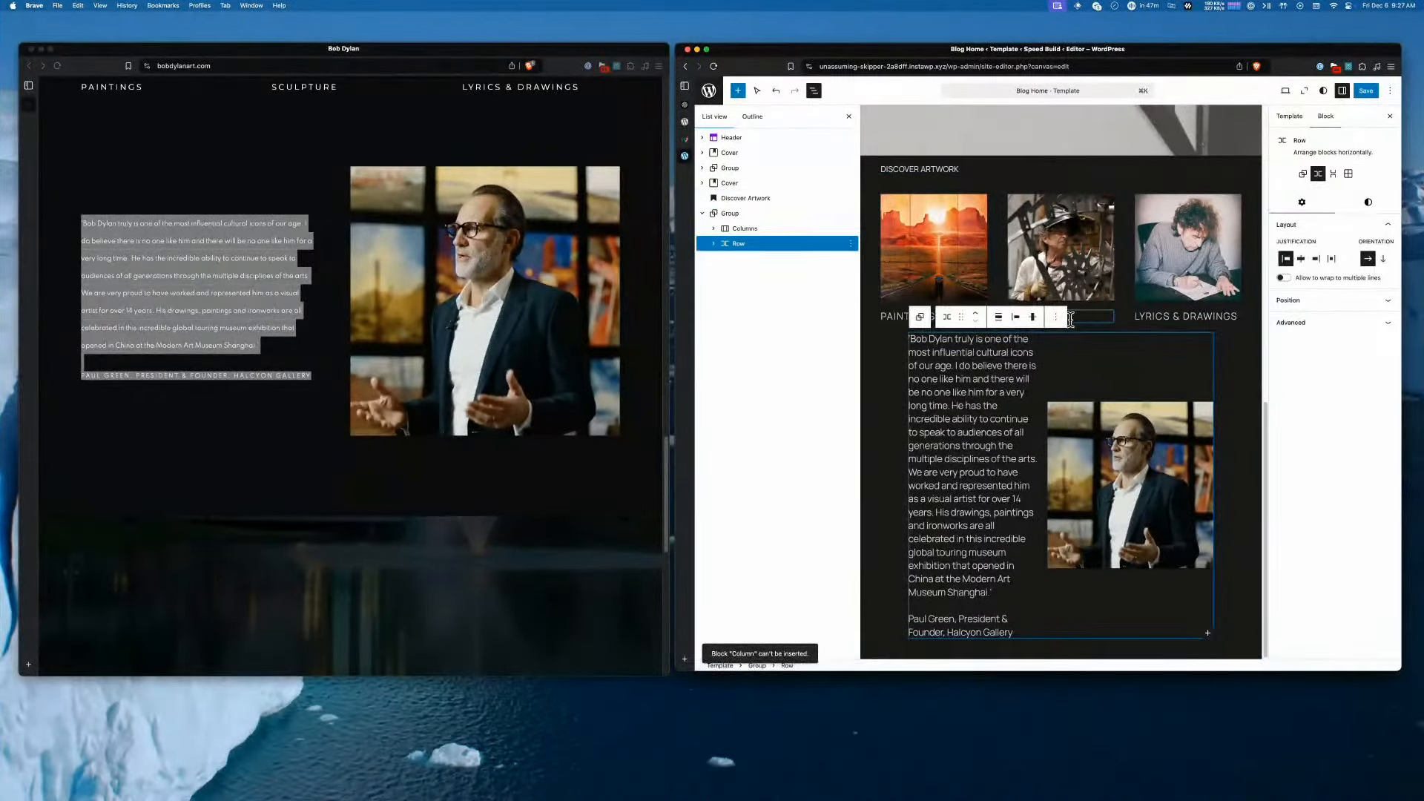
click(1070, 317)
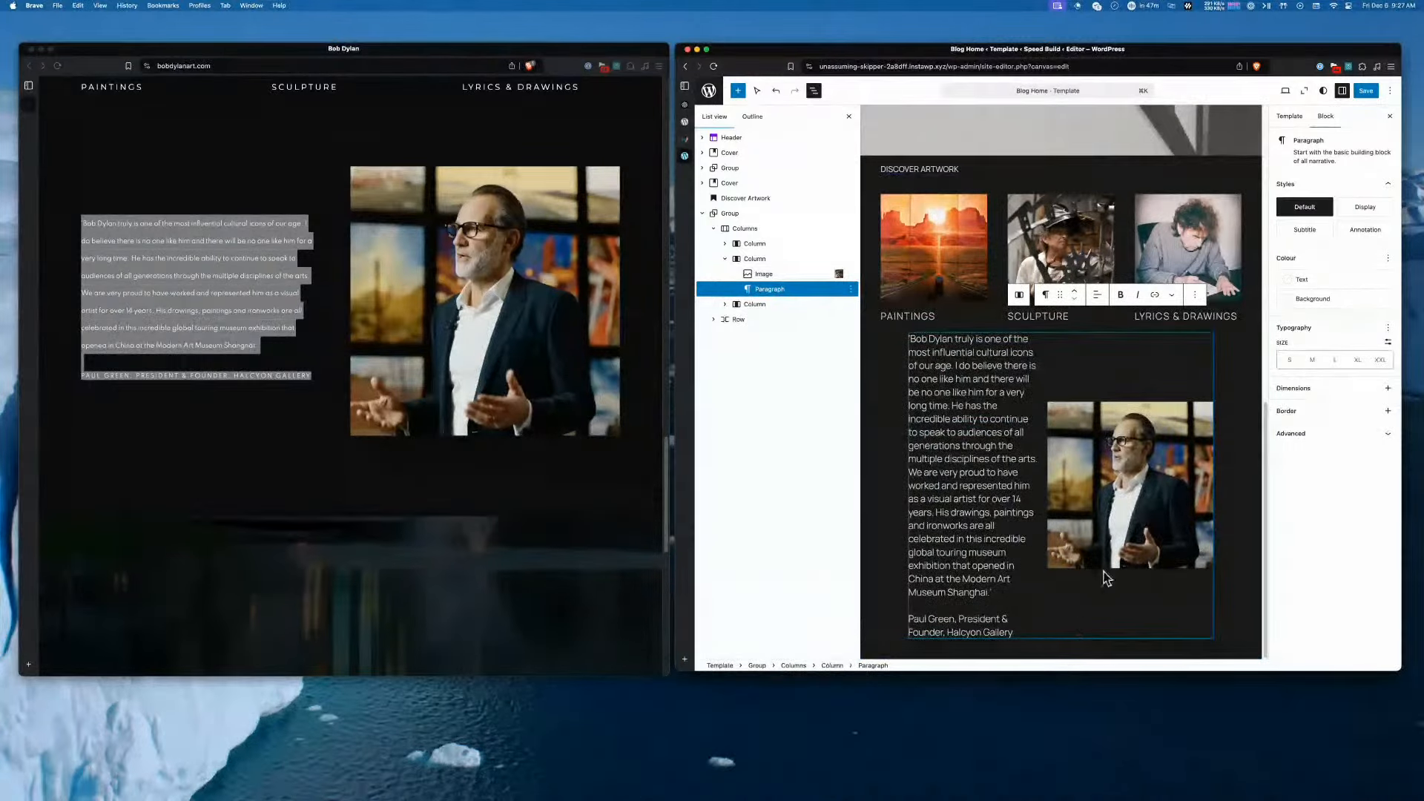
scroll(1157, 408, up, 15)
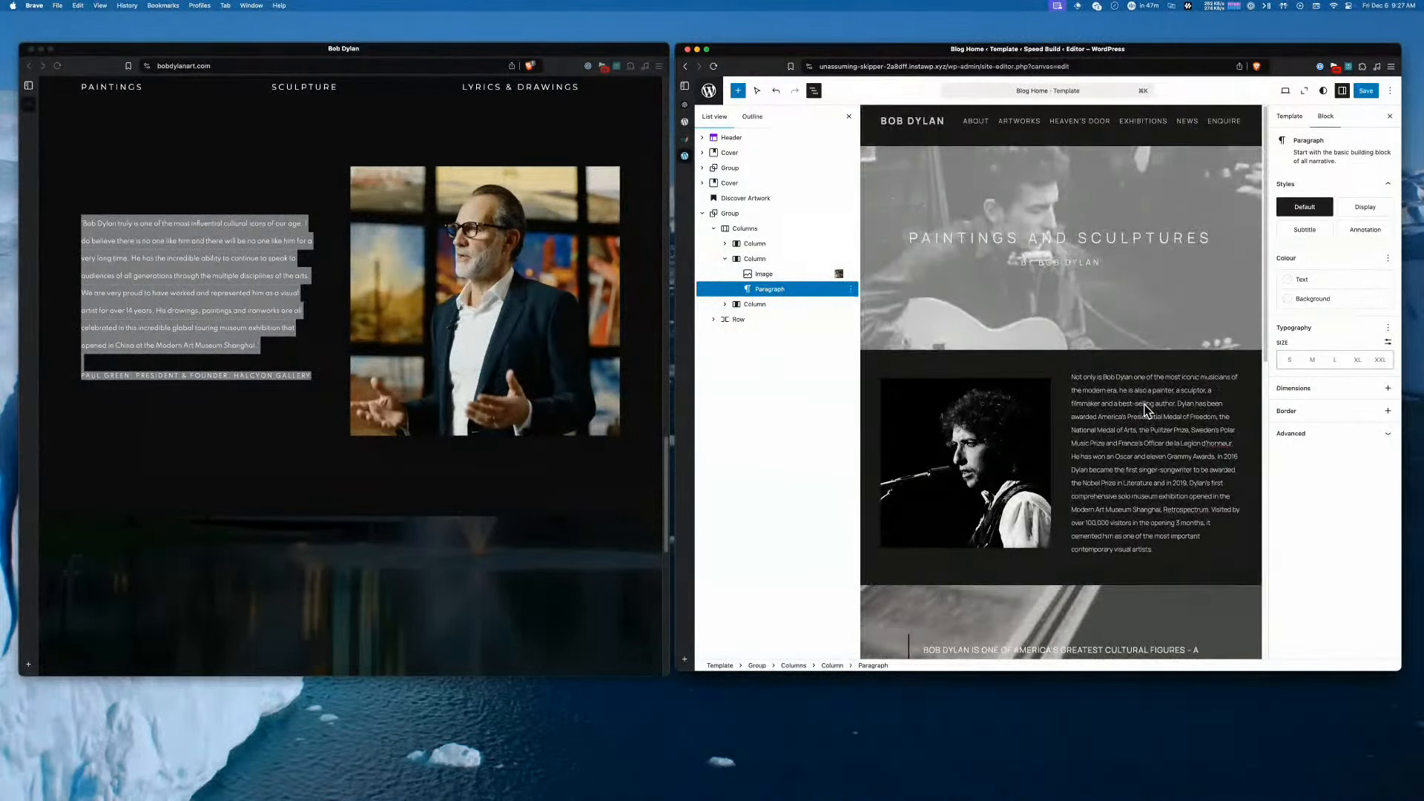
click(846, 291)
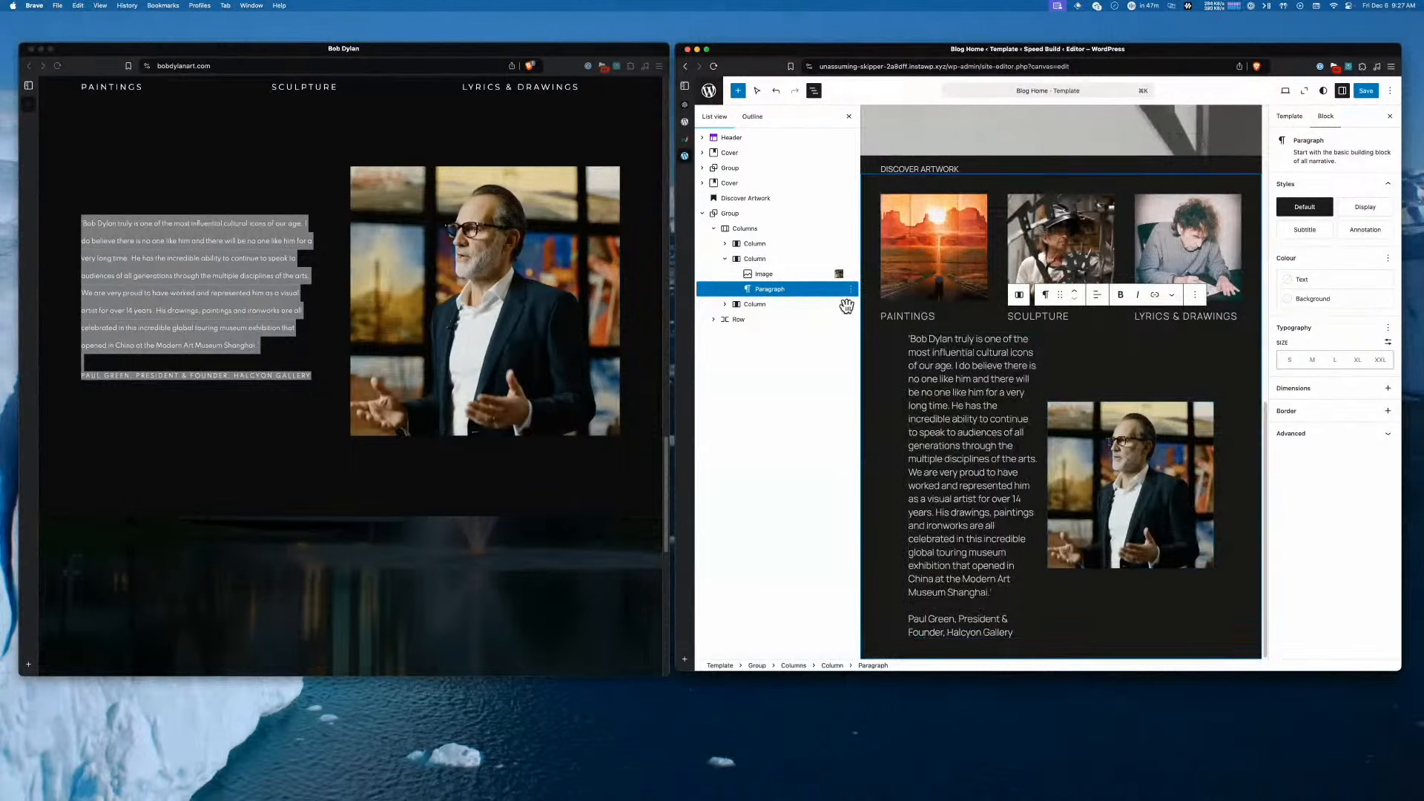
Add an empty block after the Group that holds the artwork columns and the testimonial row
click(740, 214)
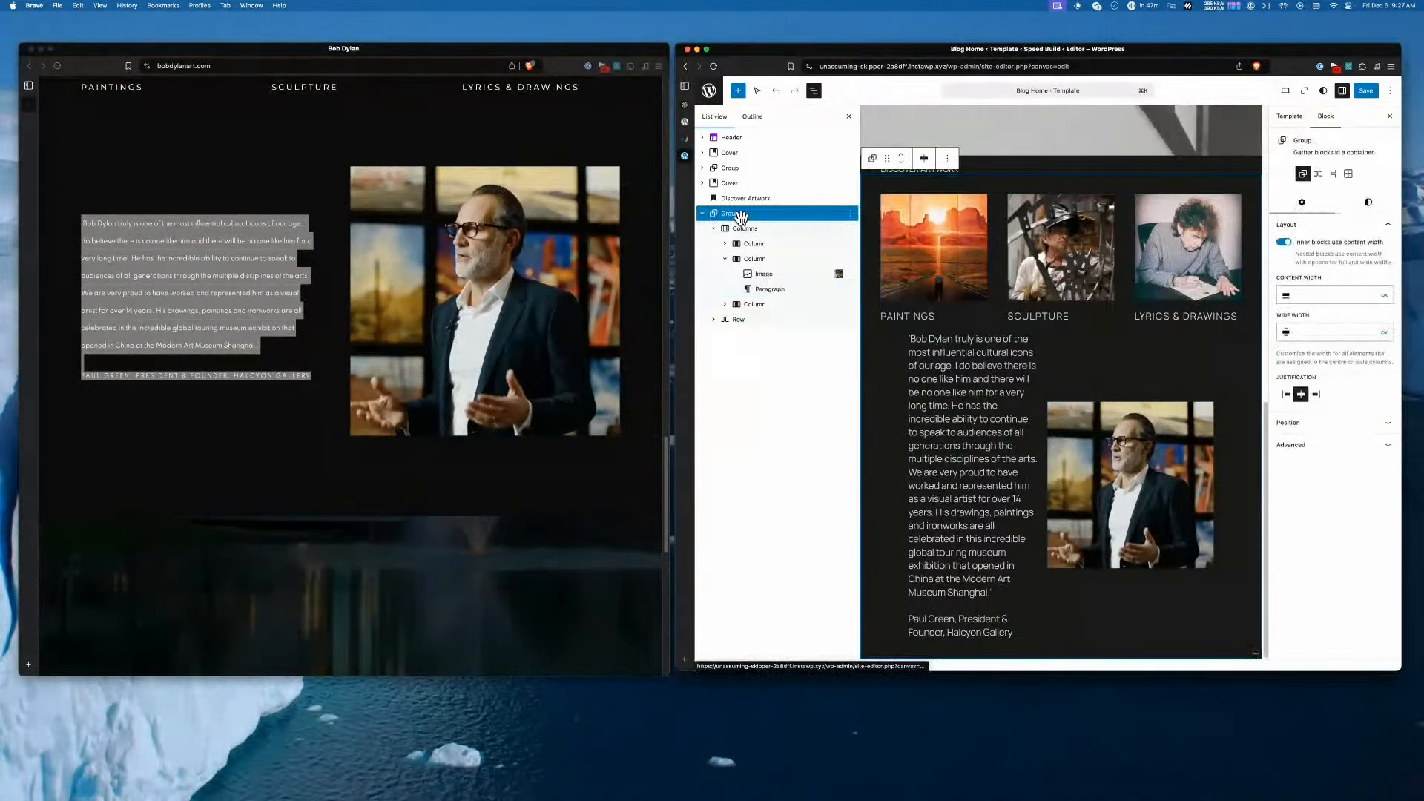
click(949, 159)
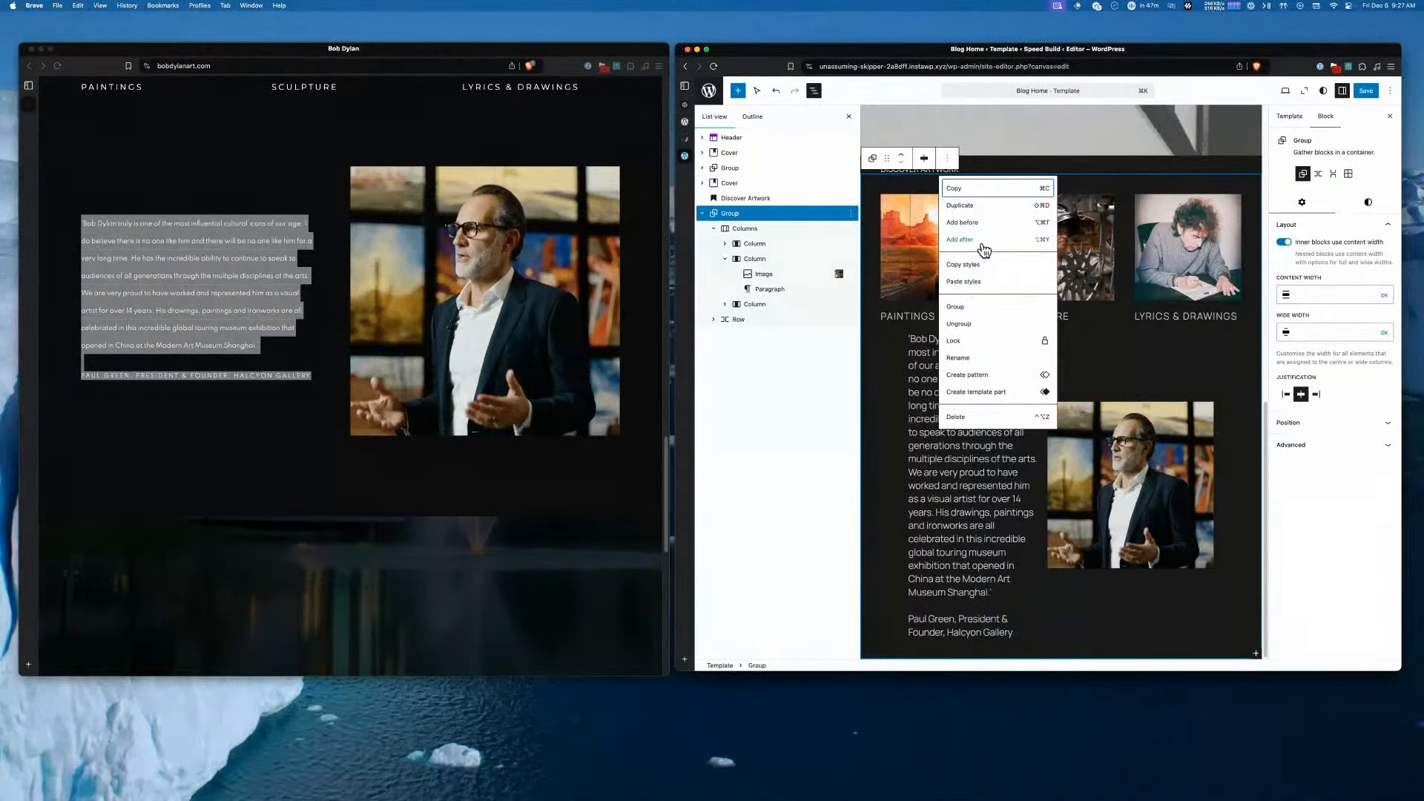
click(959, 239)
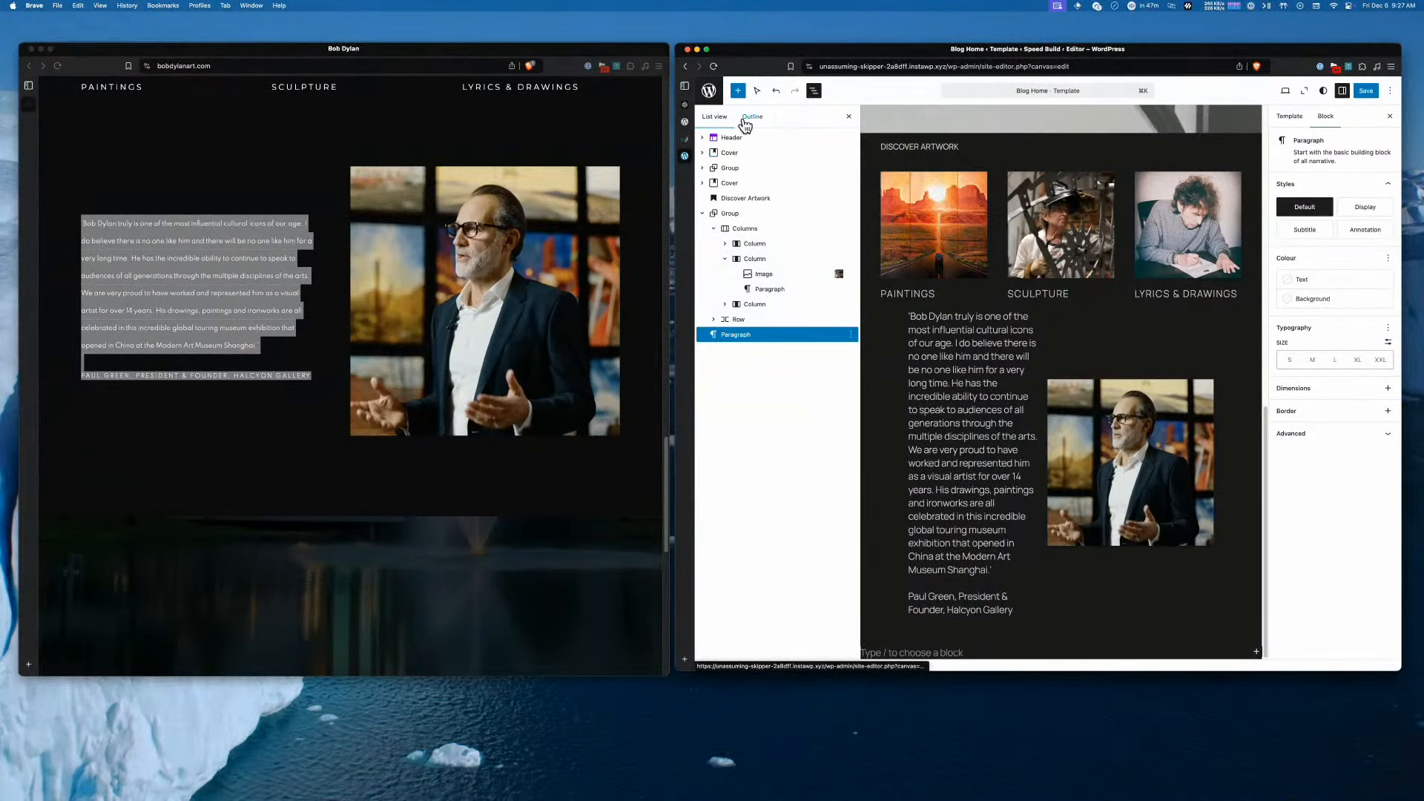
Try to insert a Column block at the new empty paragraph below the Group
click(744, 92)
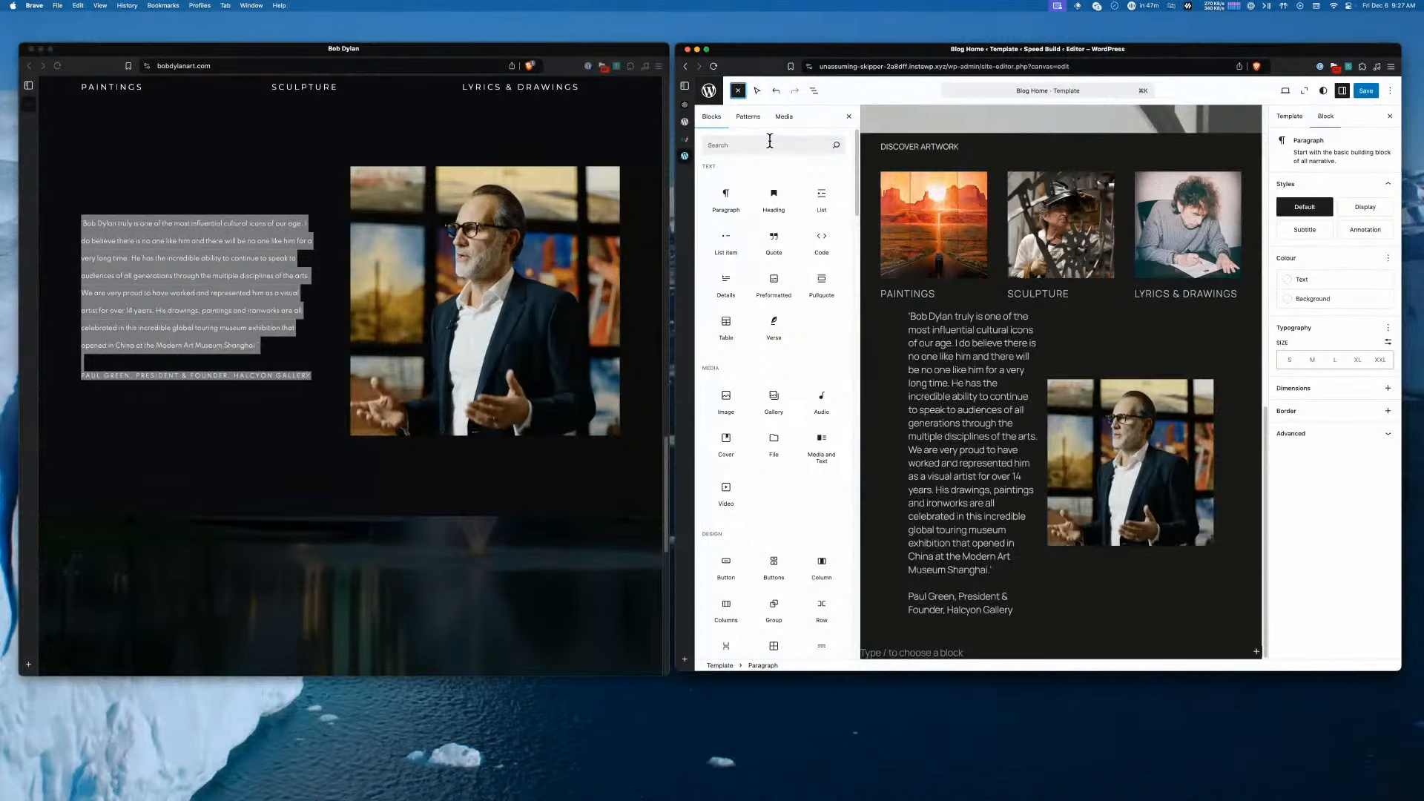
click(771, 139)
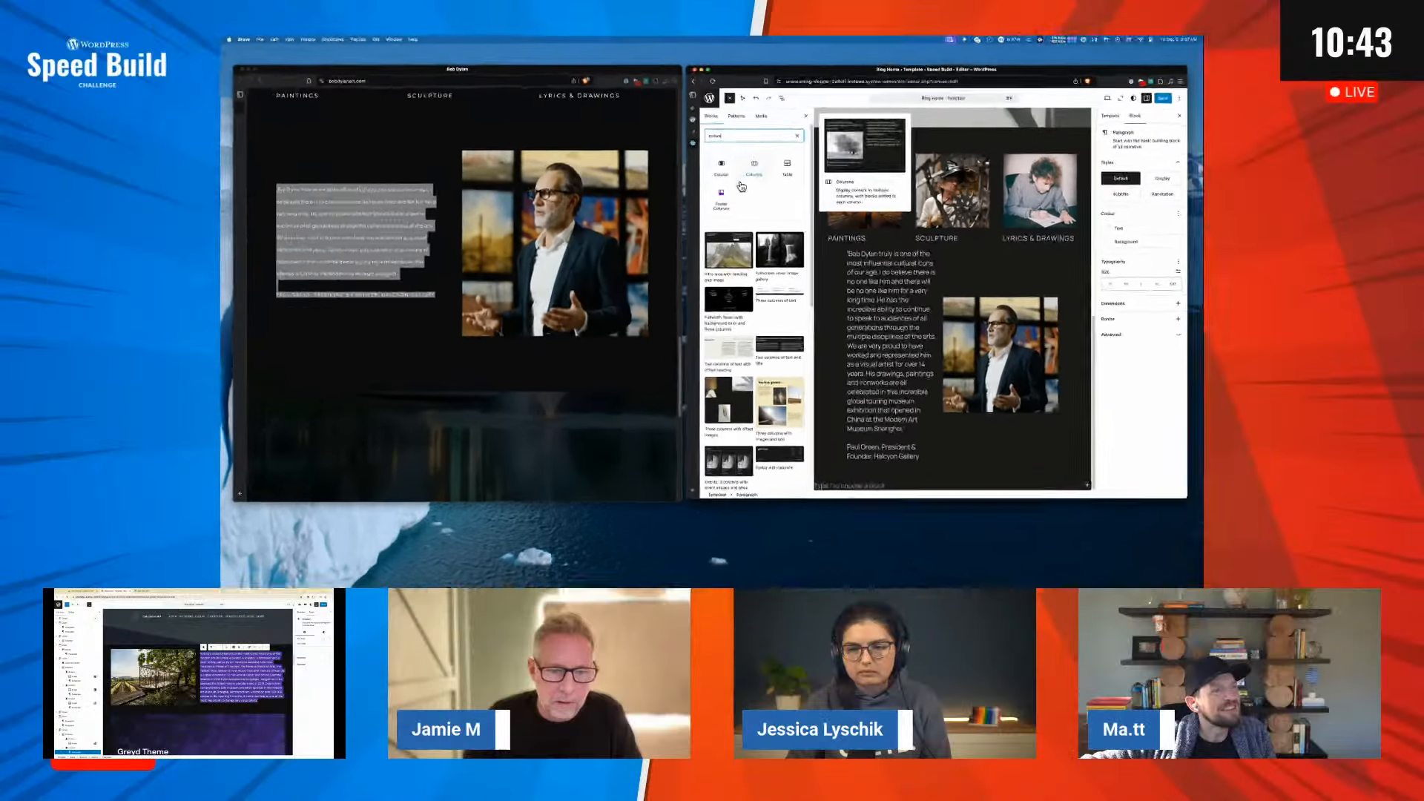
click(741, 209)
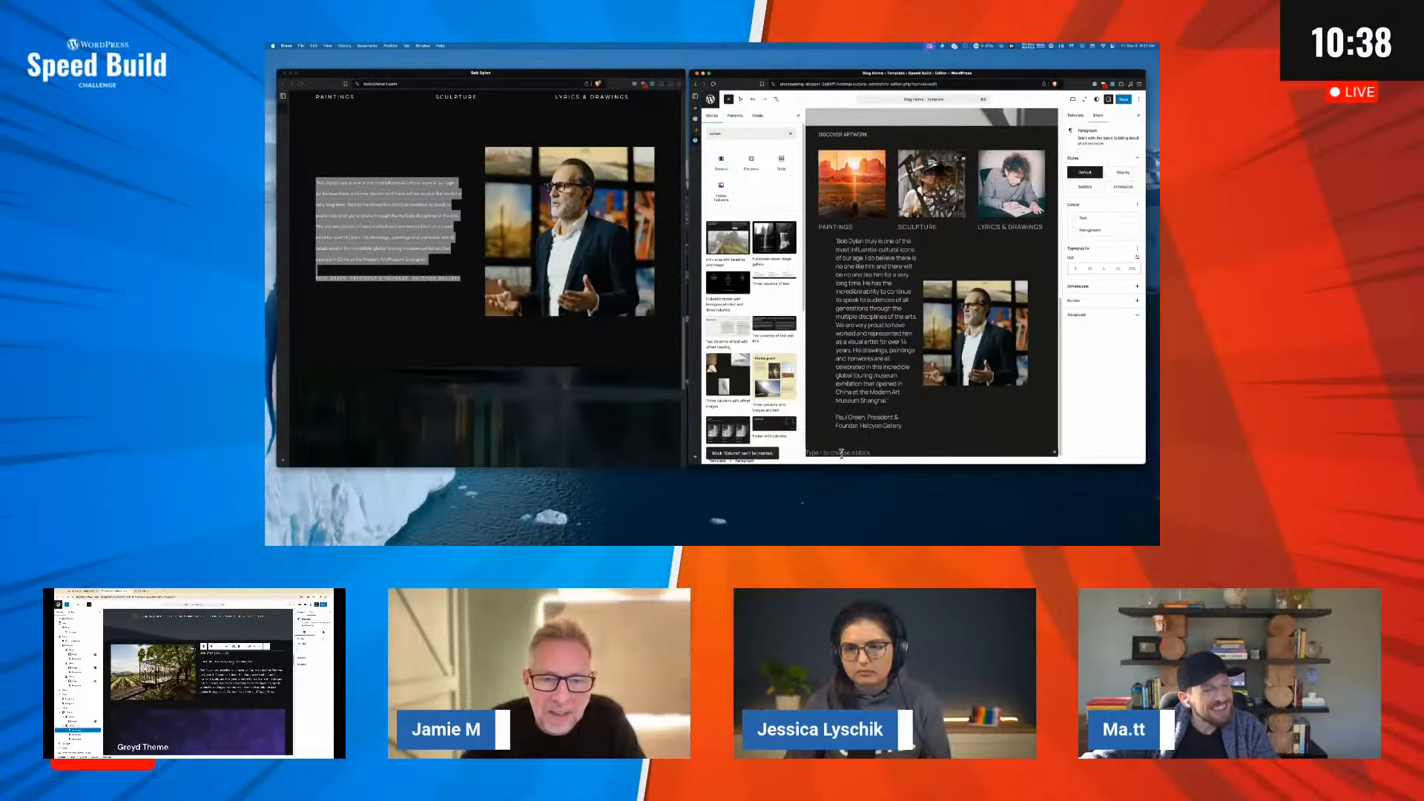
Search the patterns for "column" and "columns" from the empty paragraph at the end of the template
click(1054, 451)
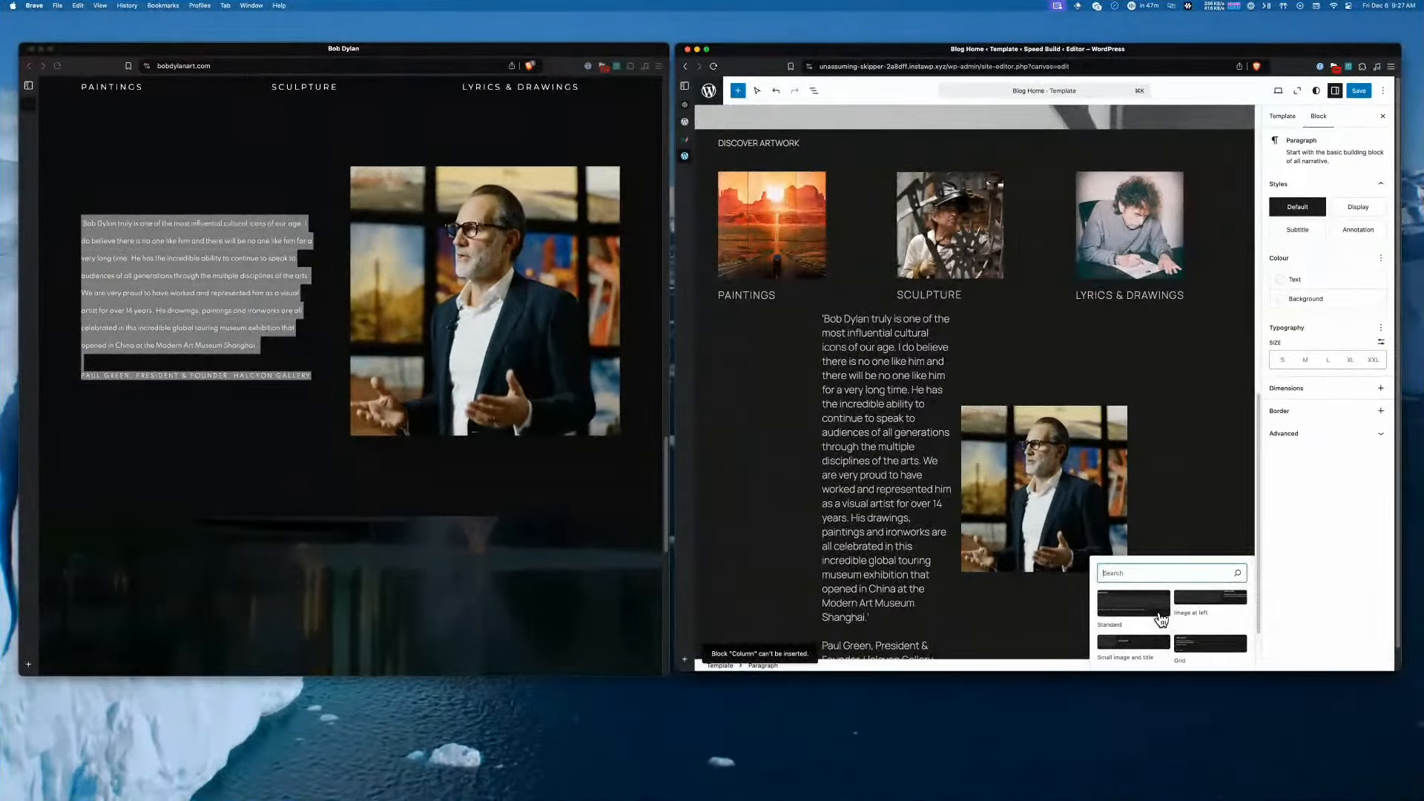
text(column)
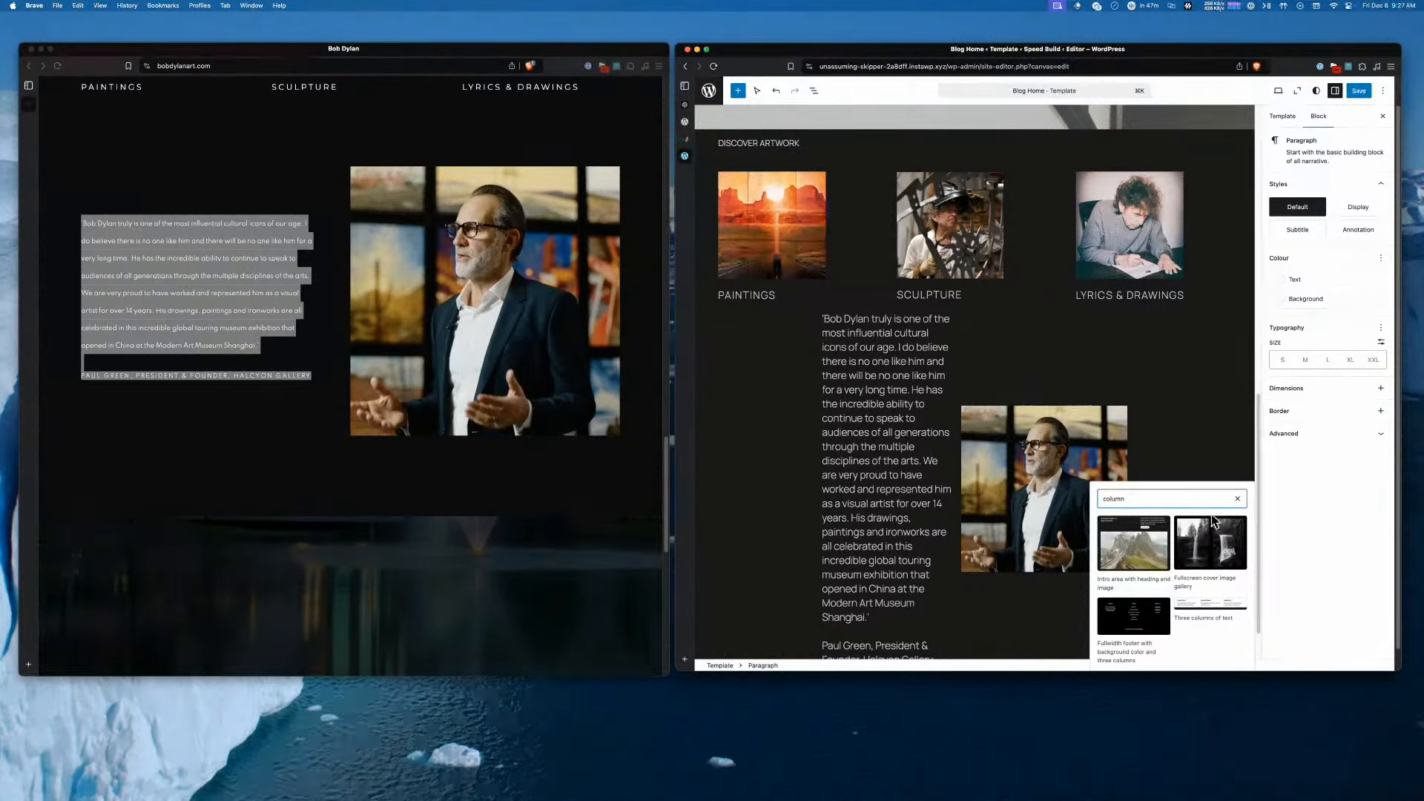
click(1237, 499)
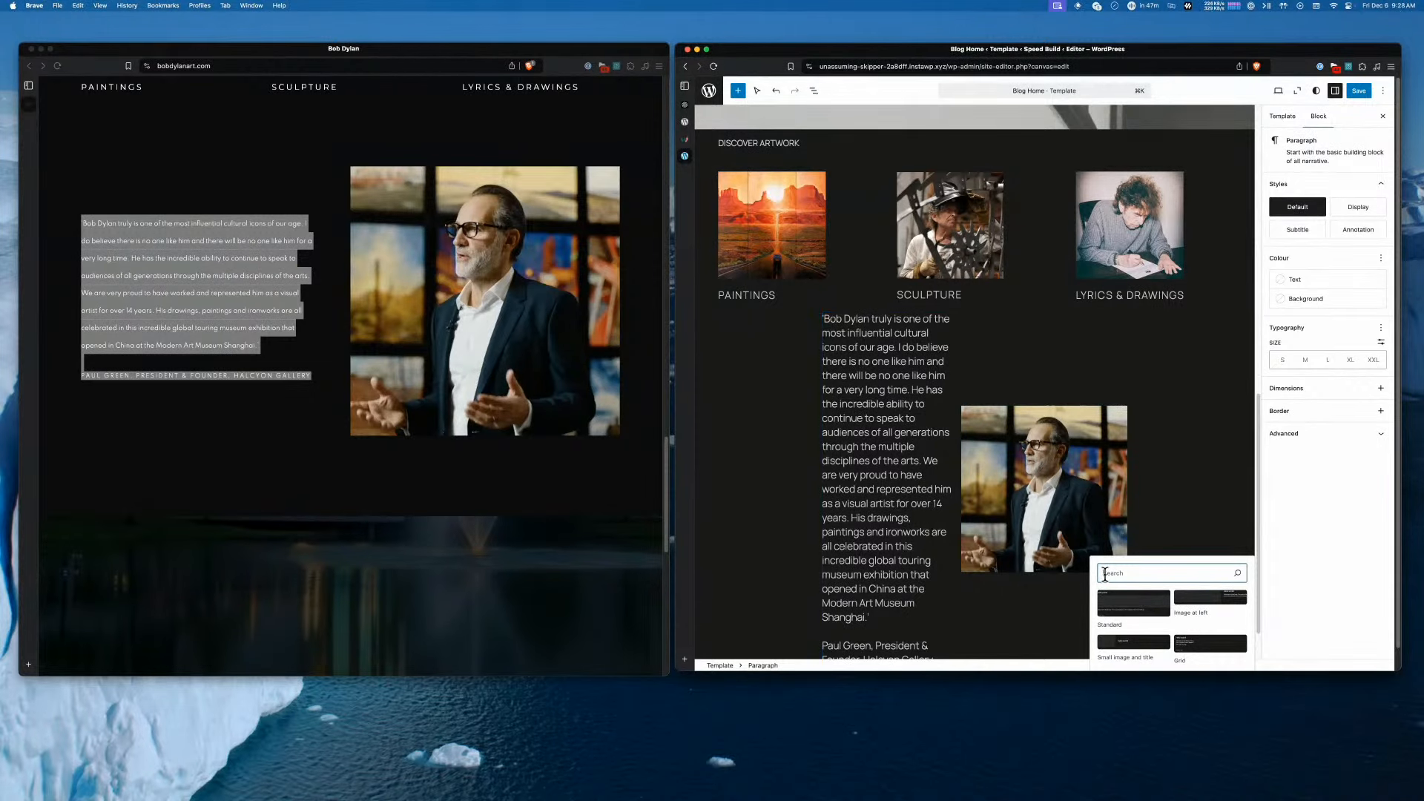
text(columns)
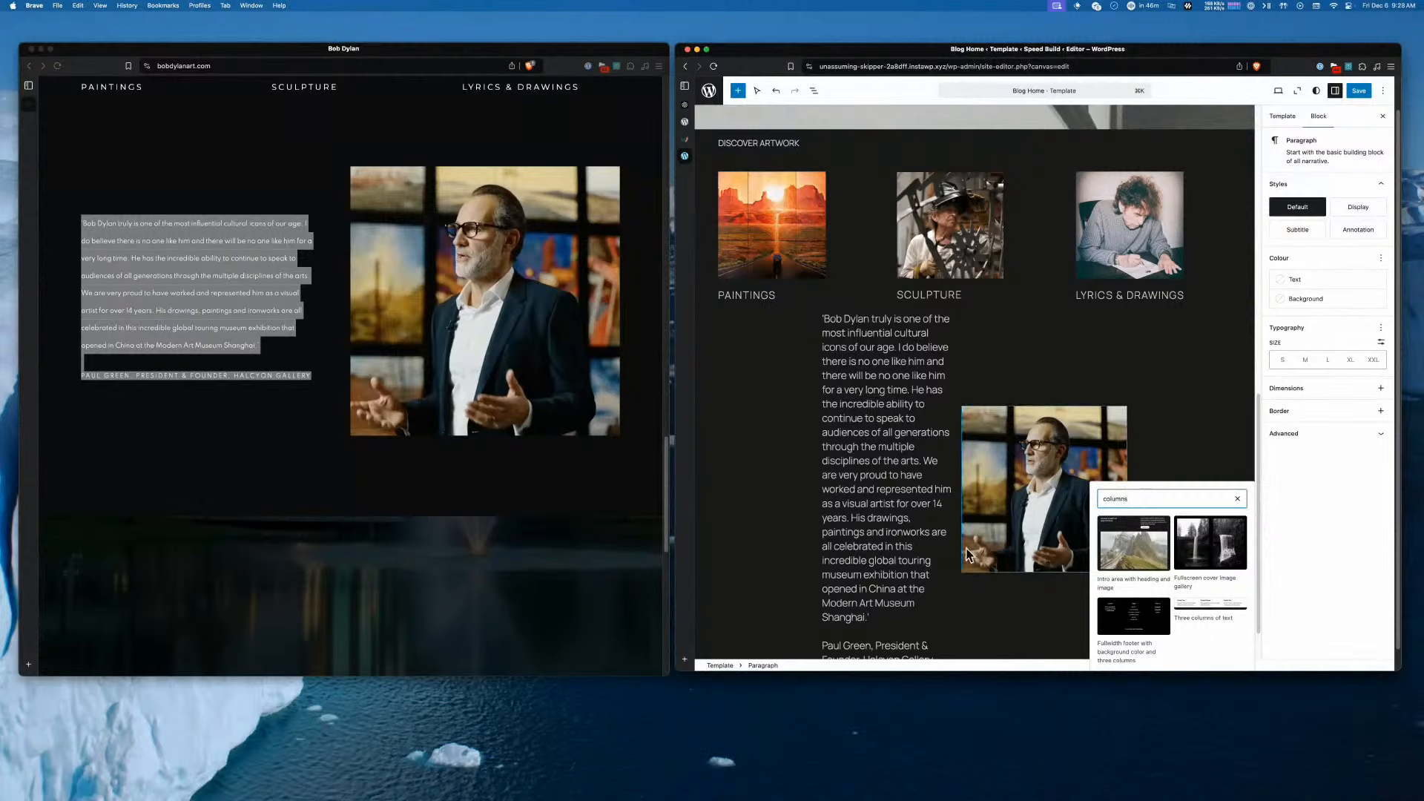
scroll(973, 555, down, 2)
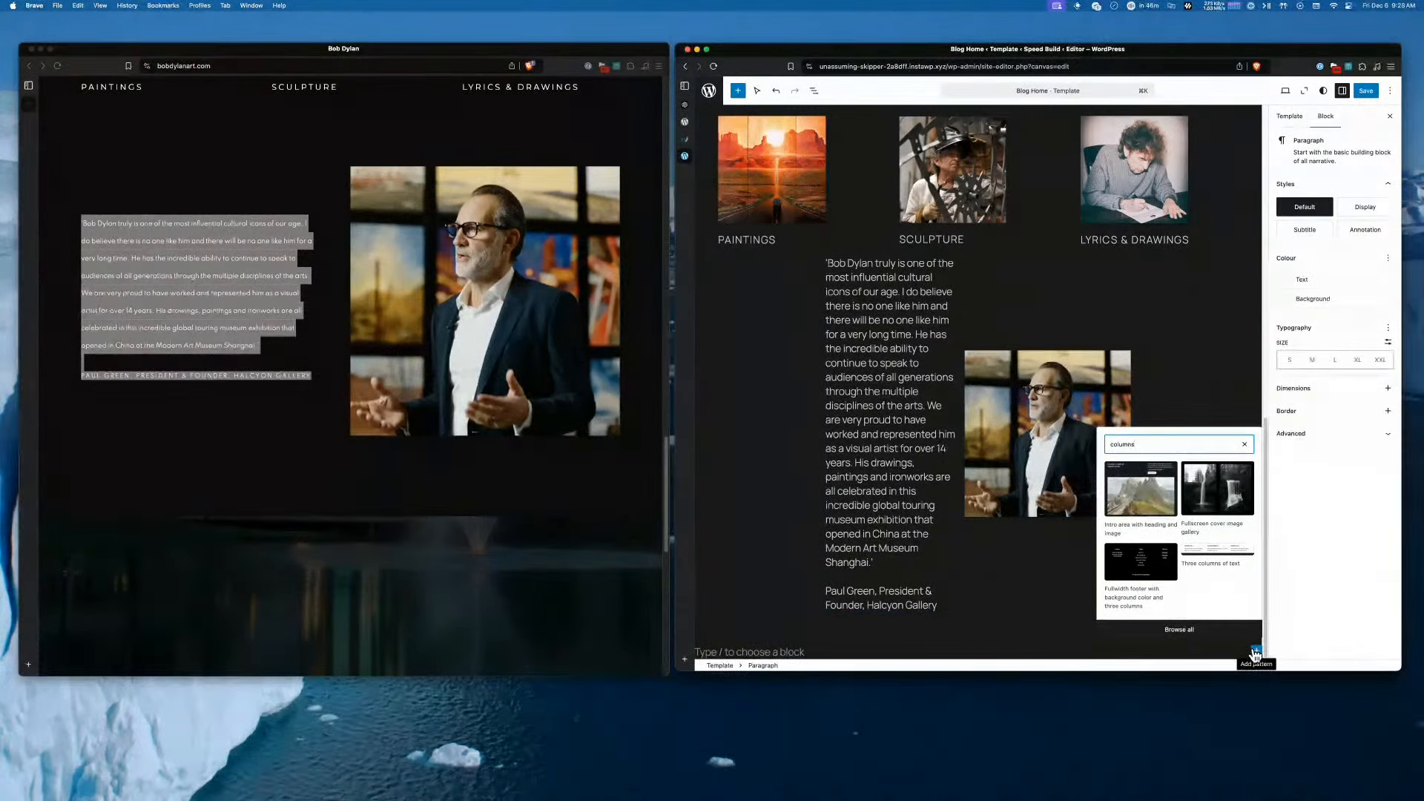
Replace the empty paragraph below the testimonial row with a Columns block in the 50/50 layout
click(1124, 651)
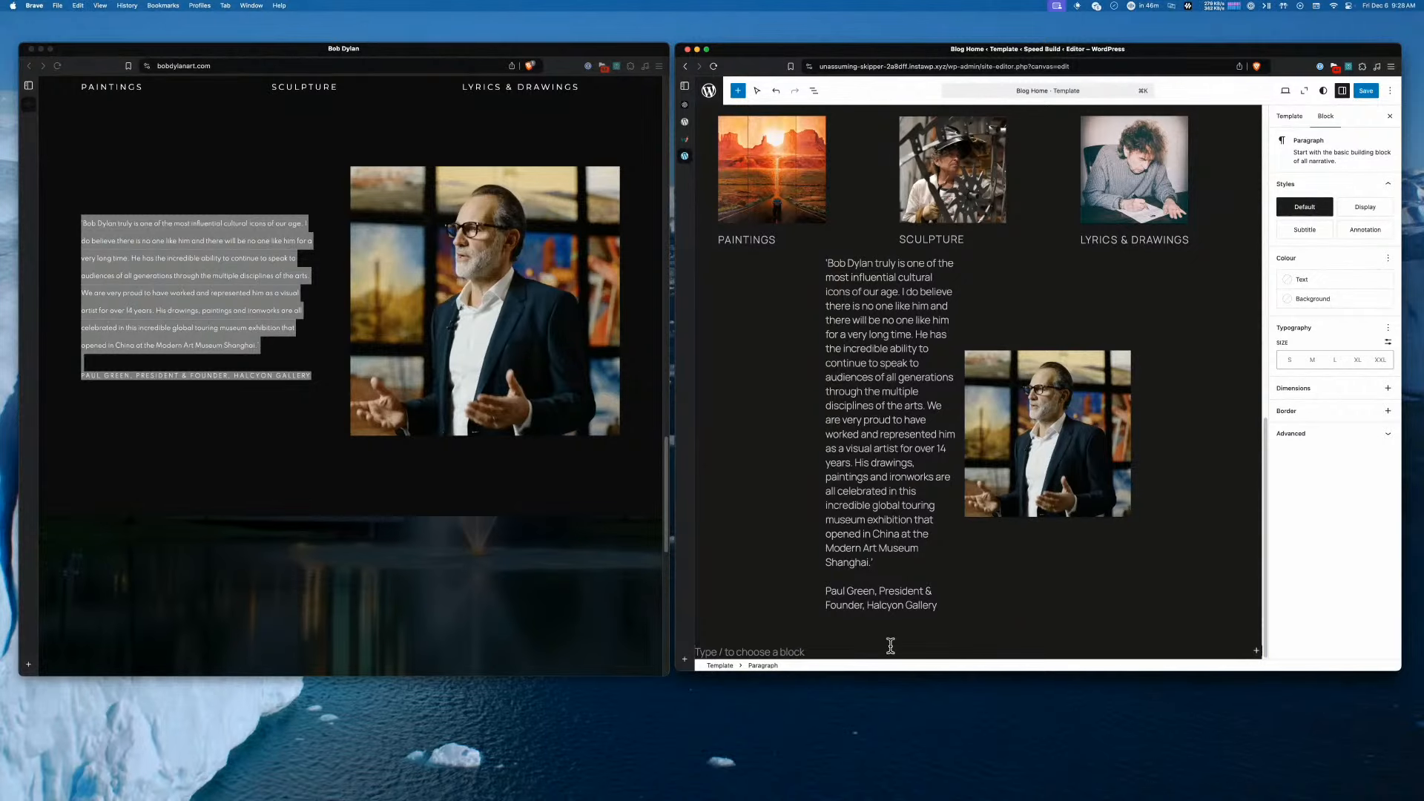
text(/)
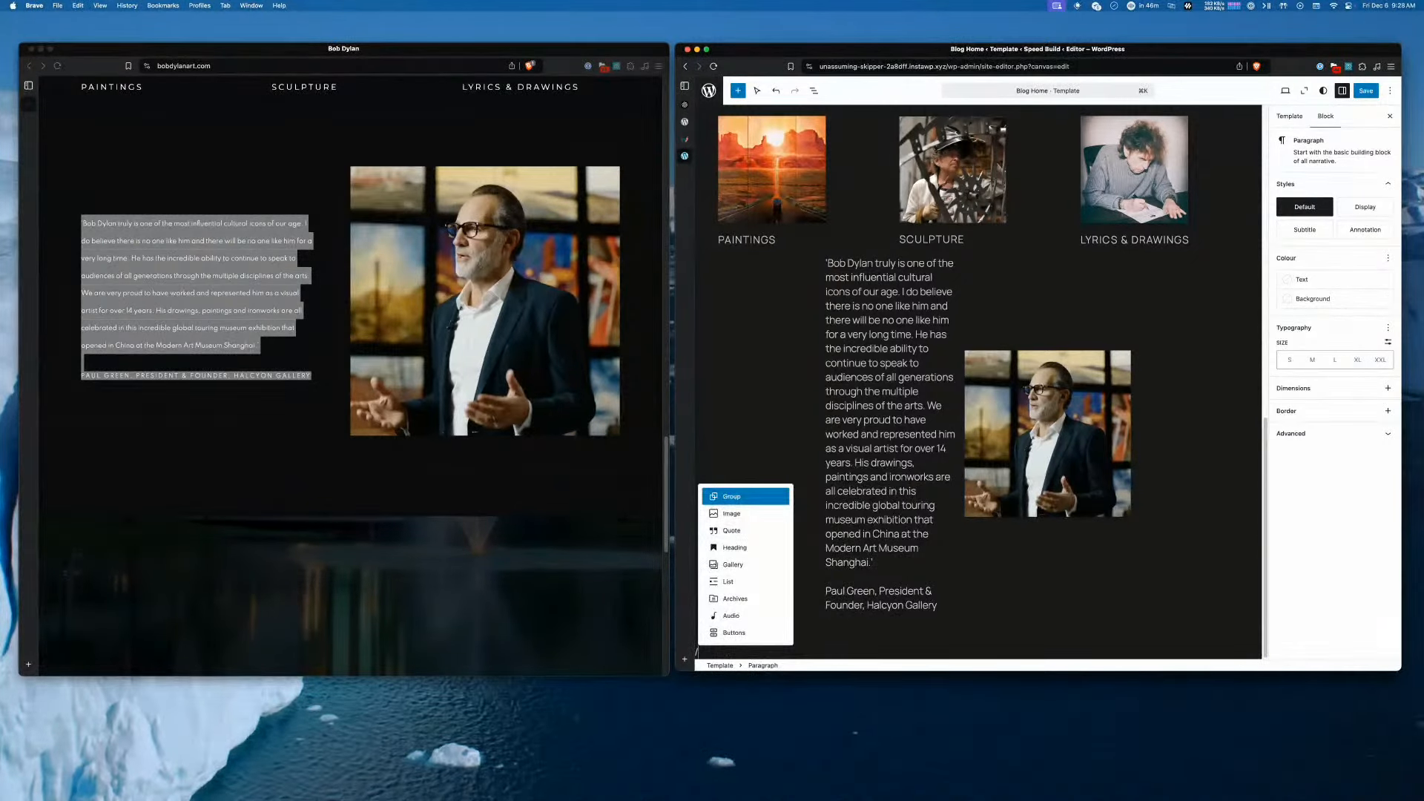
text(col)
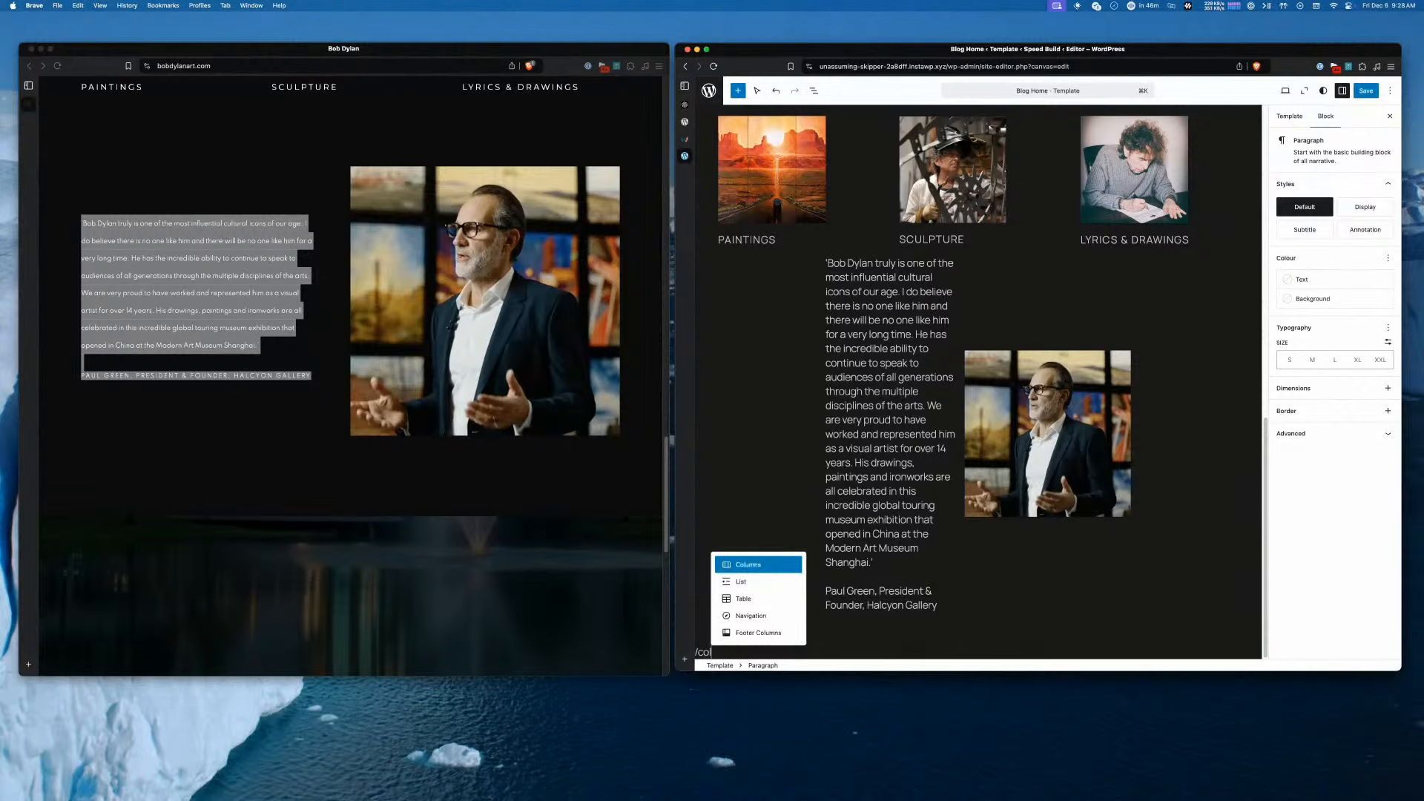
click(764, 568)
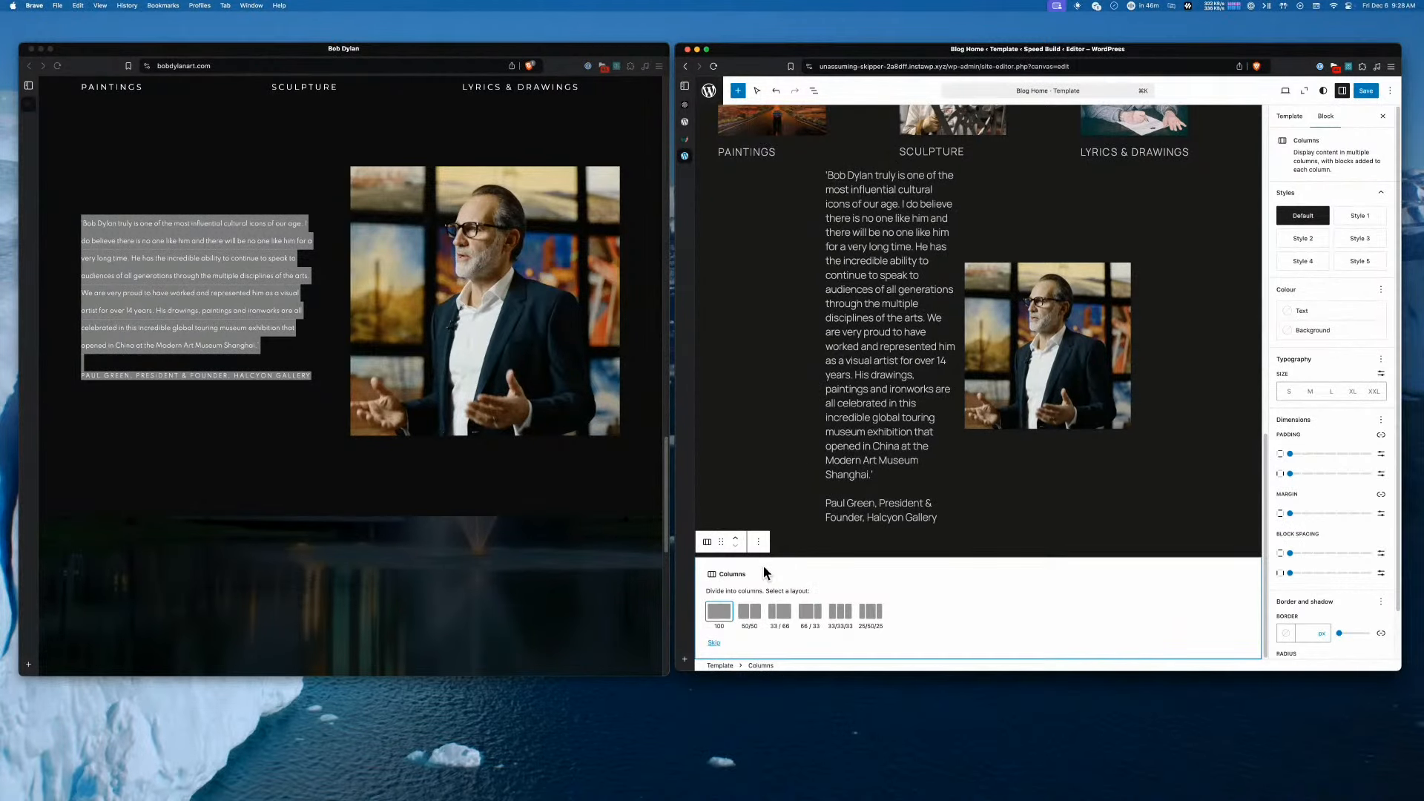
click(718, 612)
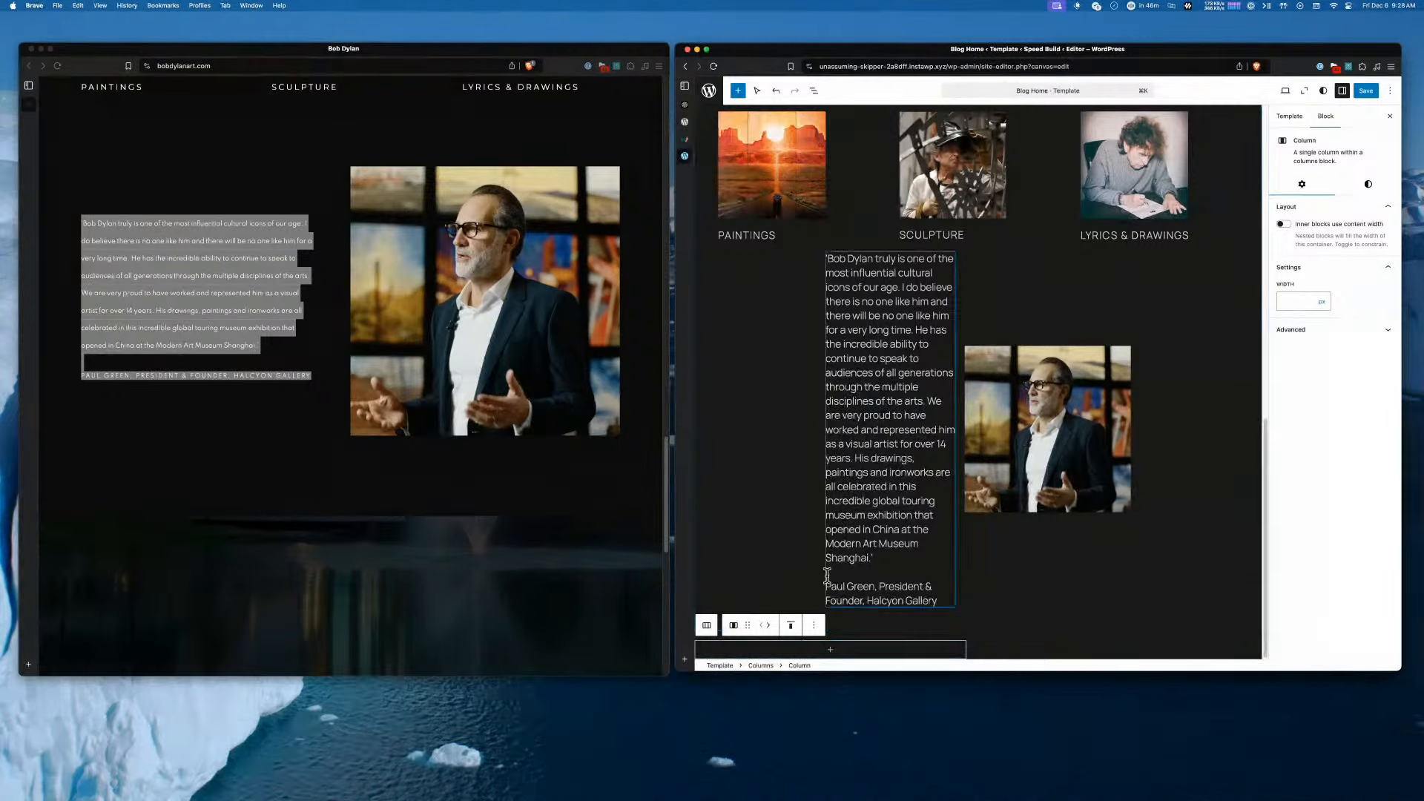
click(831, 652)
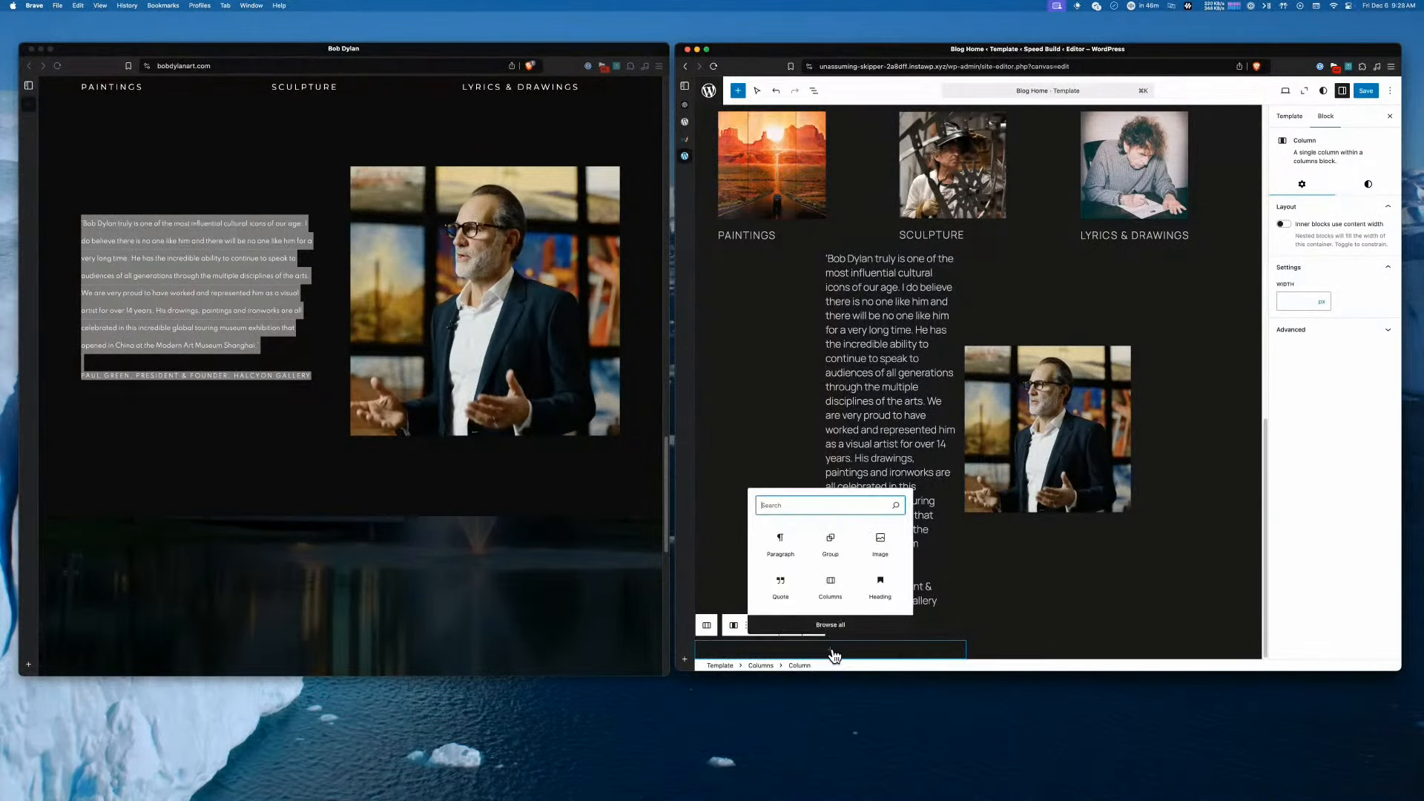
click(833, 656)
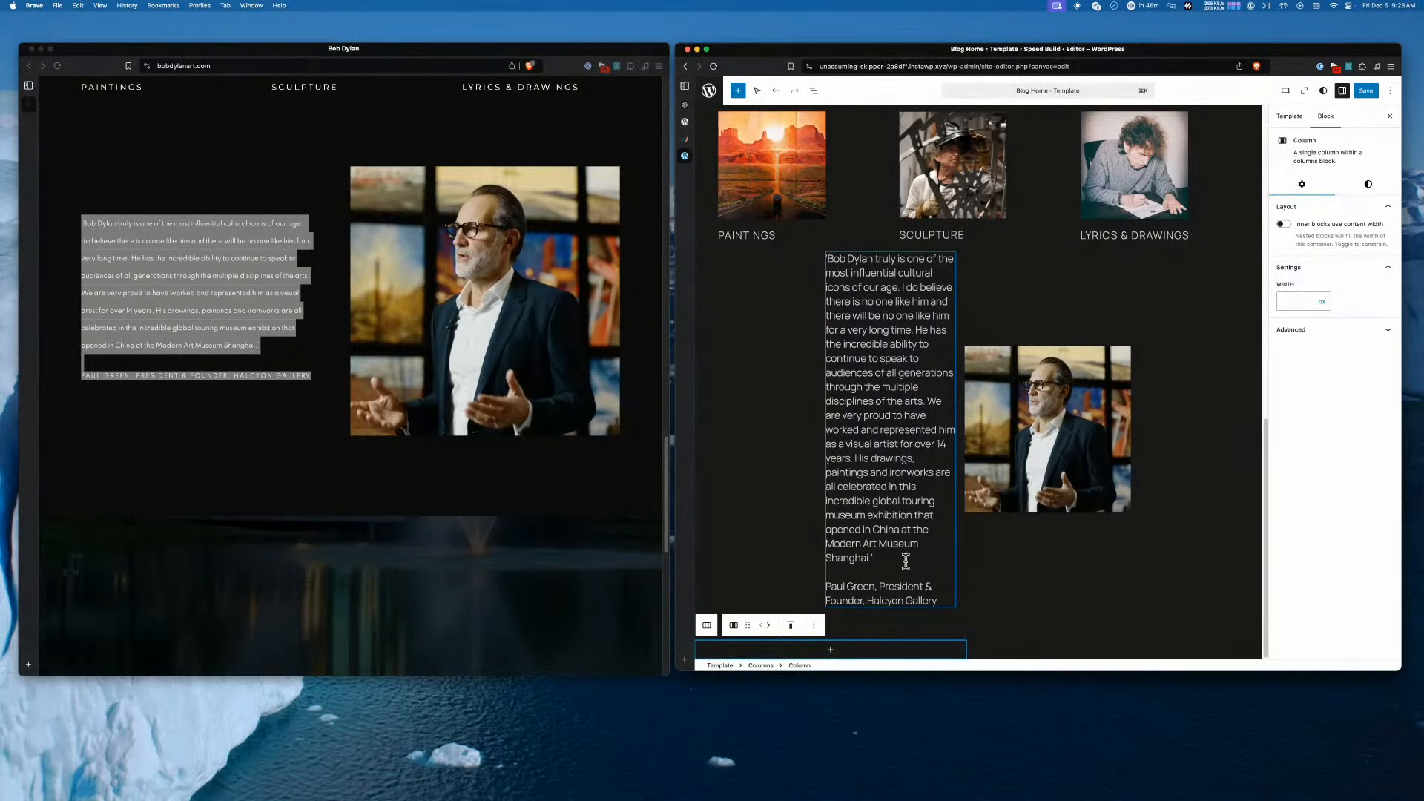
Move the testimonial paragraph into the first column of the new Columns block and the portrait image into the second column
drag(940, 599, 853, 273)
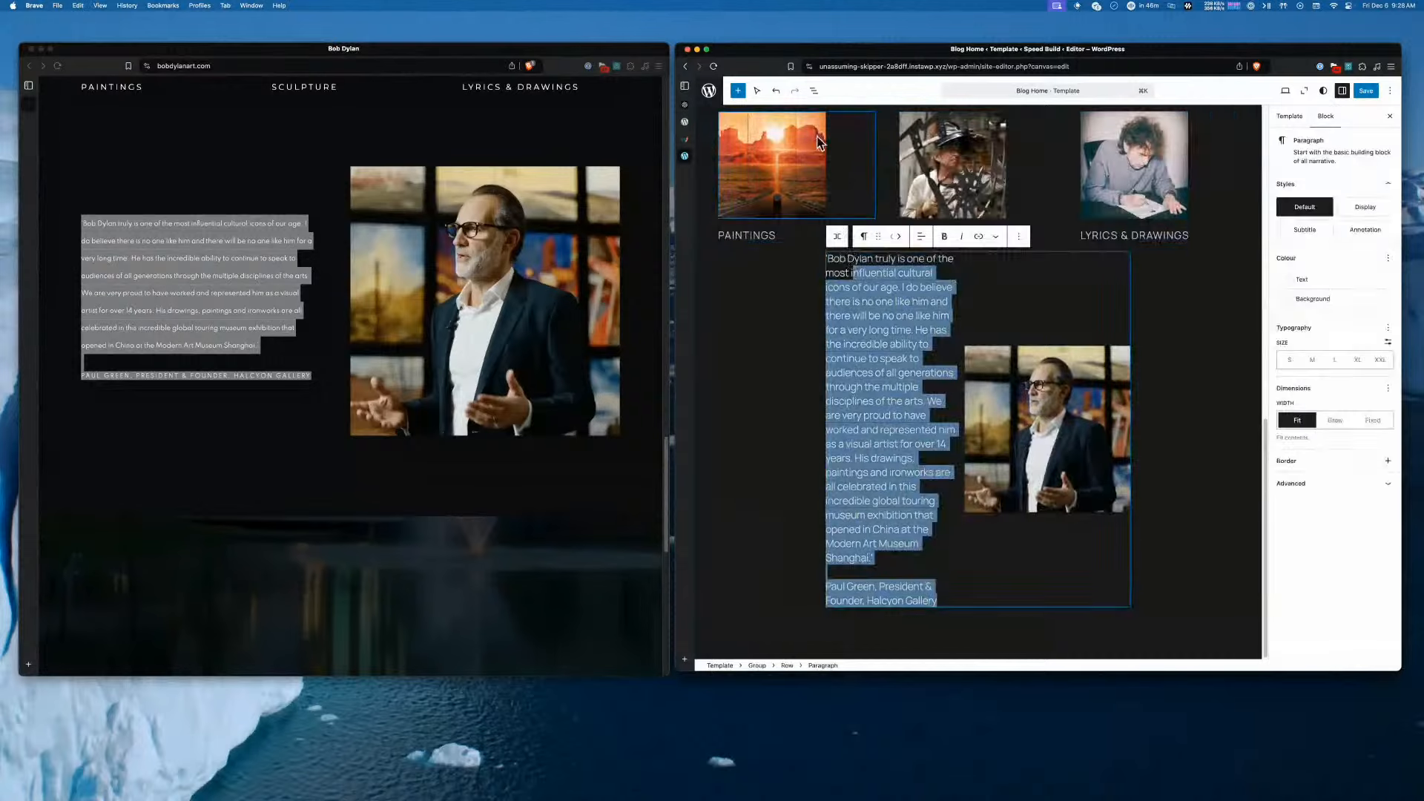
click(814, 91)
click(702, 290)
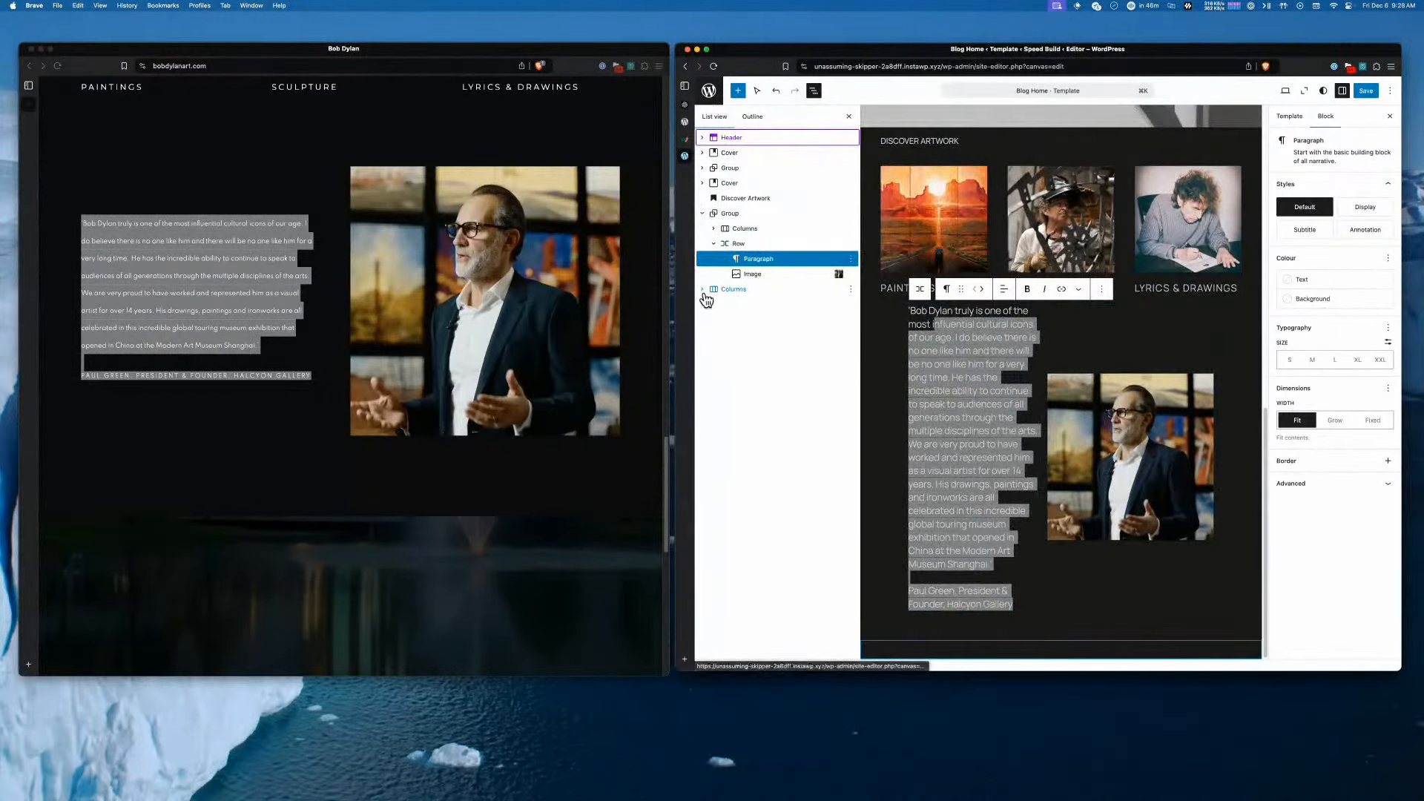
drag(745, 259, 767, 316)
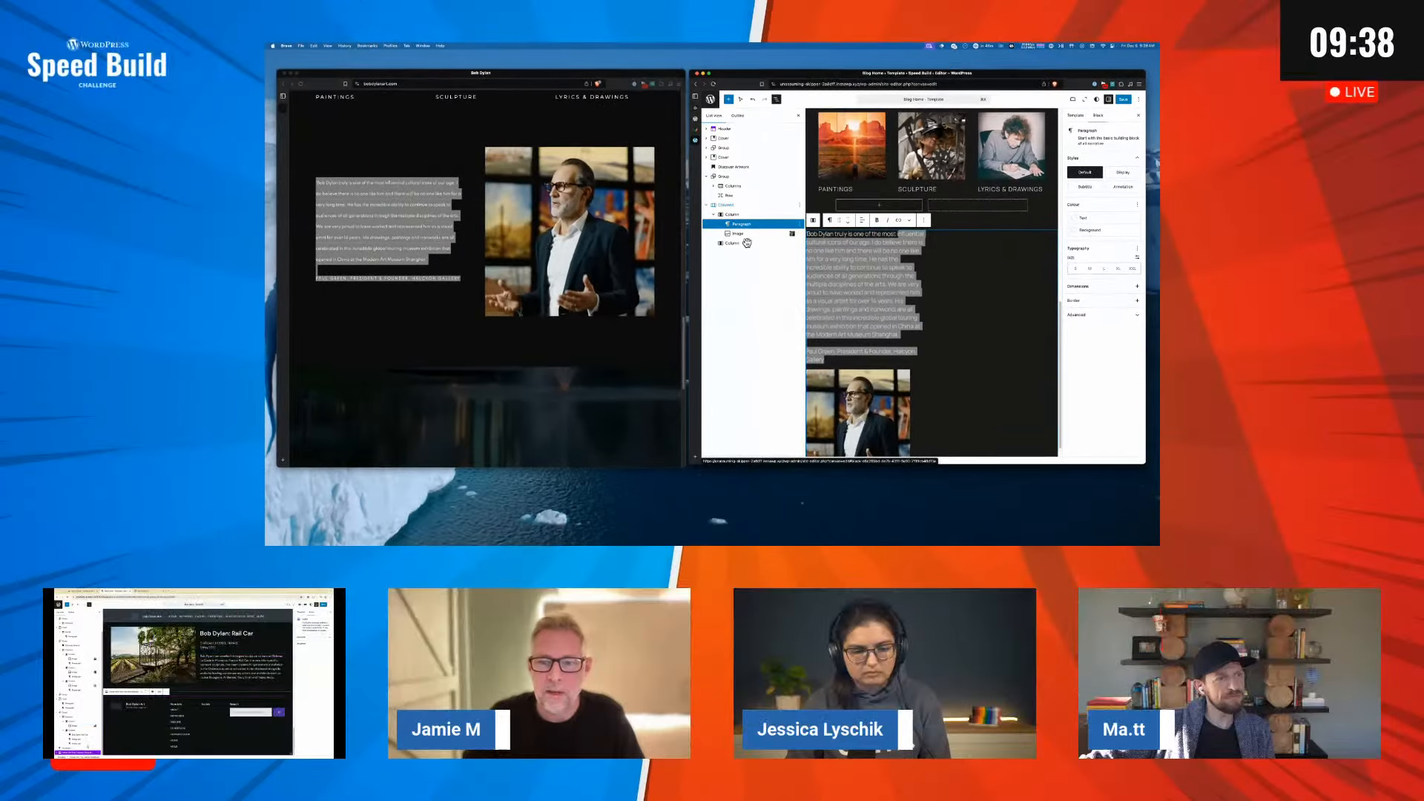
drag(738, 233, 739, 244)
click(871, 436)
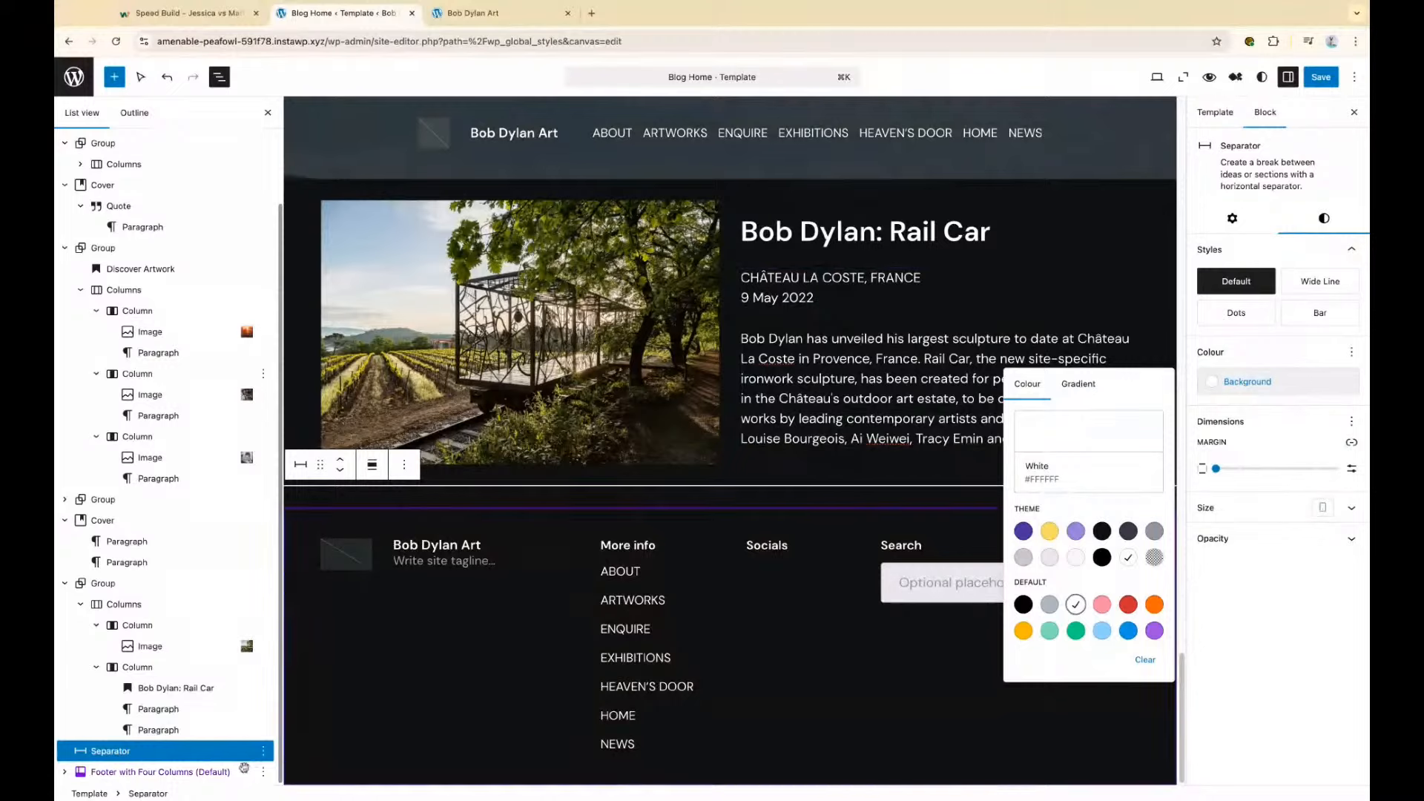
Wrap the Separator above the footer in a Group and look through the Group's style and alignment options
click(263, 755)
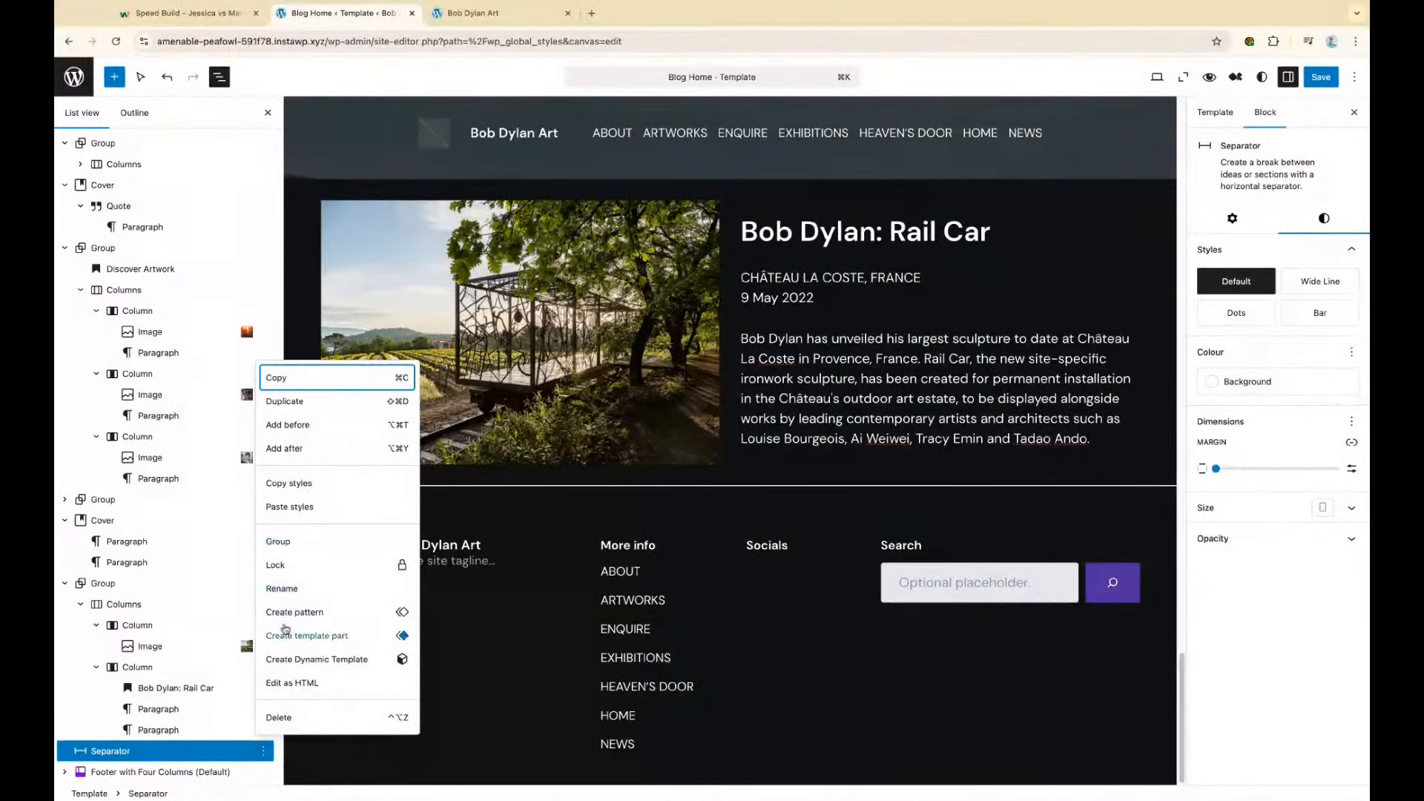
click(278, 541)
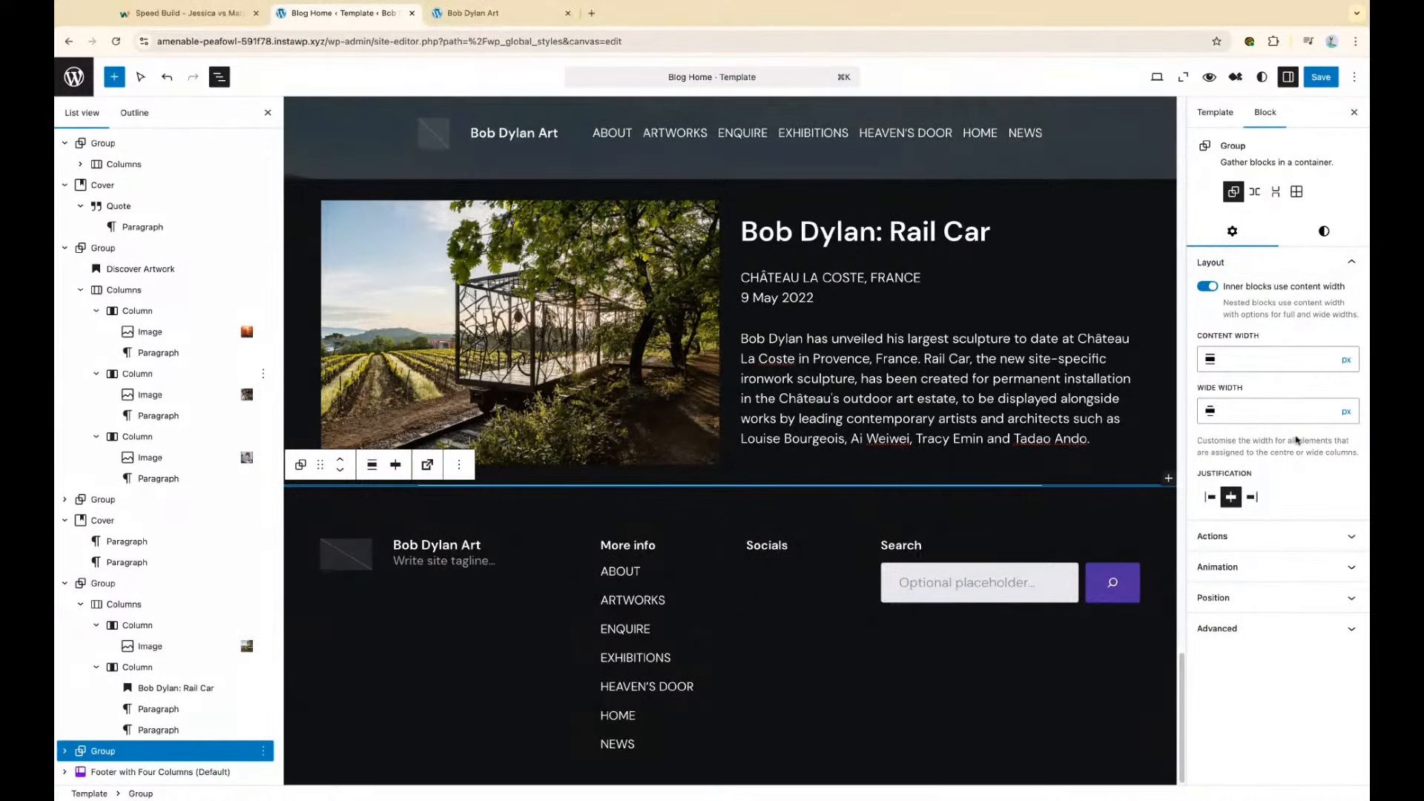
click(1324, 231)
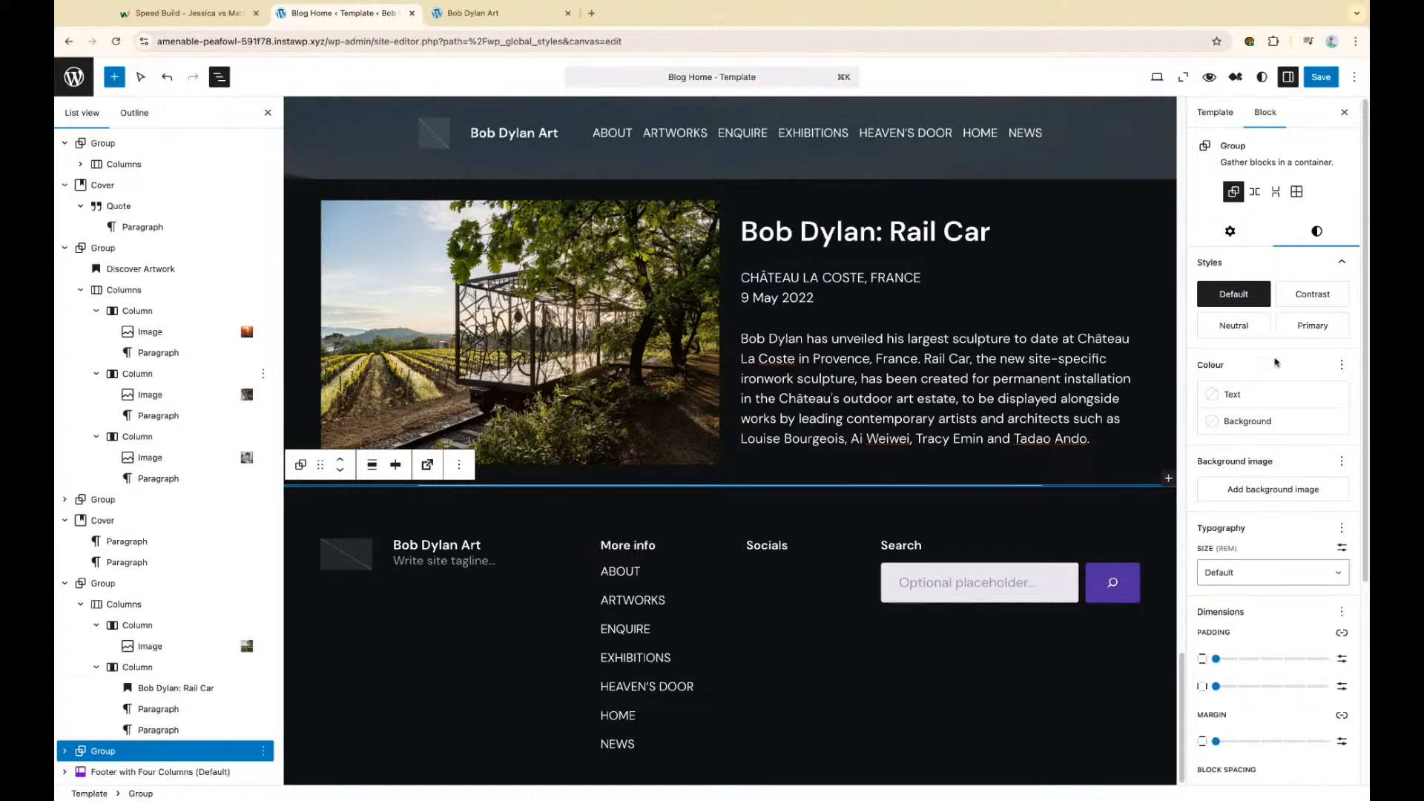
scroll(1269, 415, down, 5)
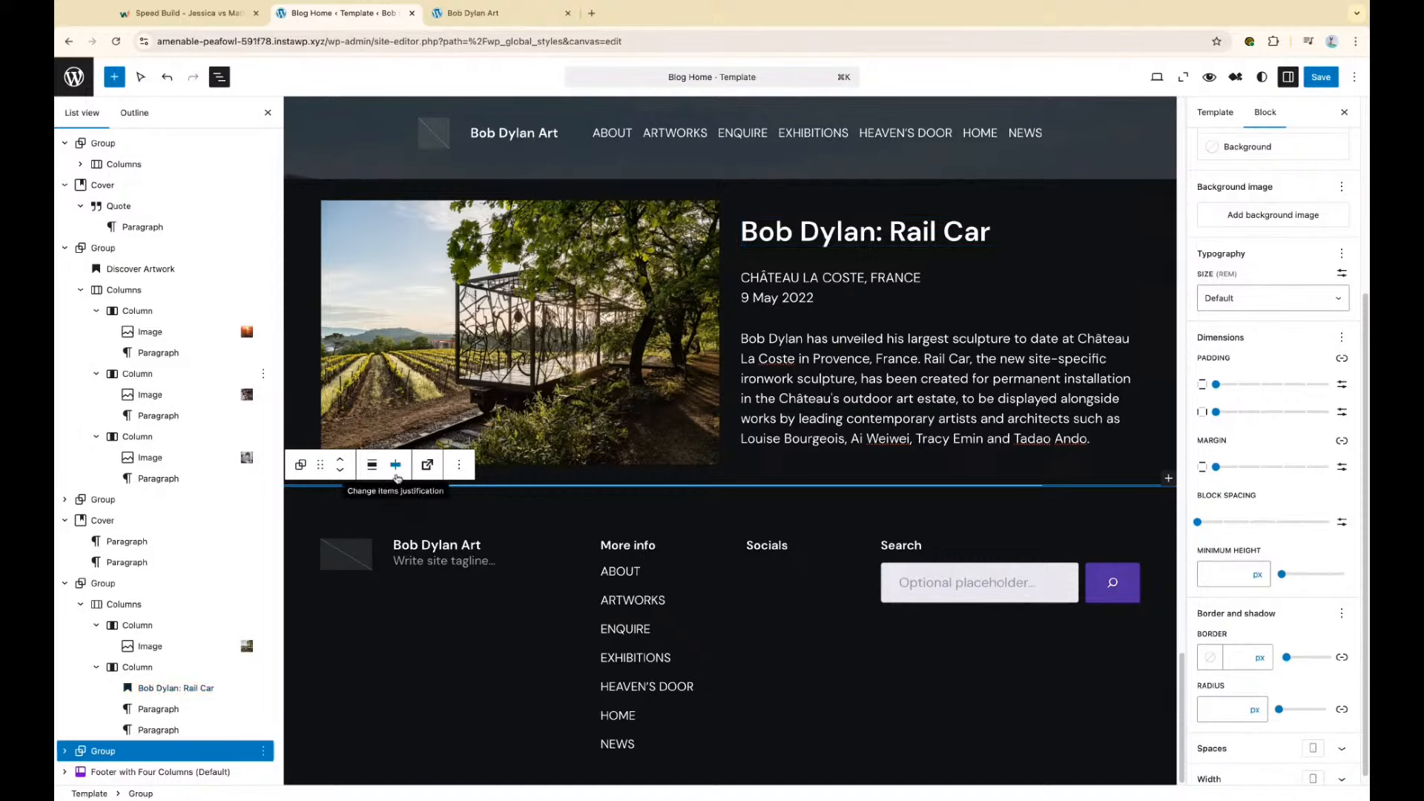
click(372, 465)
click(372, 466)
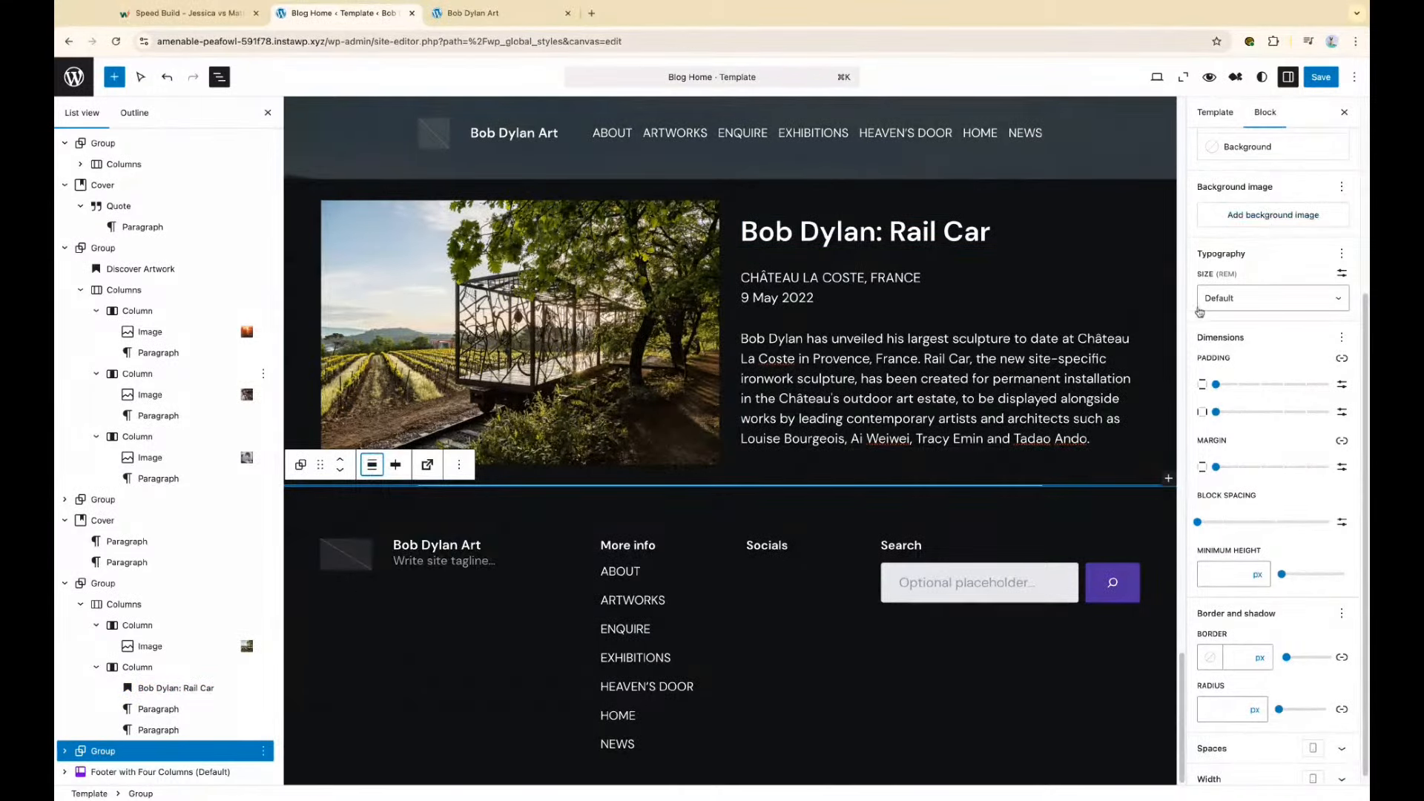
Open the size settings of the Separator inside the new Group and save the template
click(65, 750)
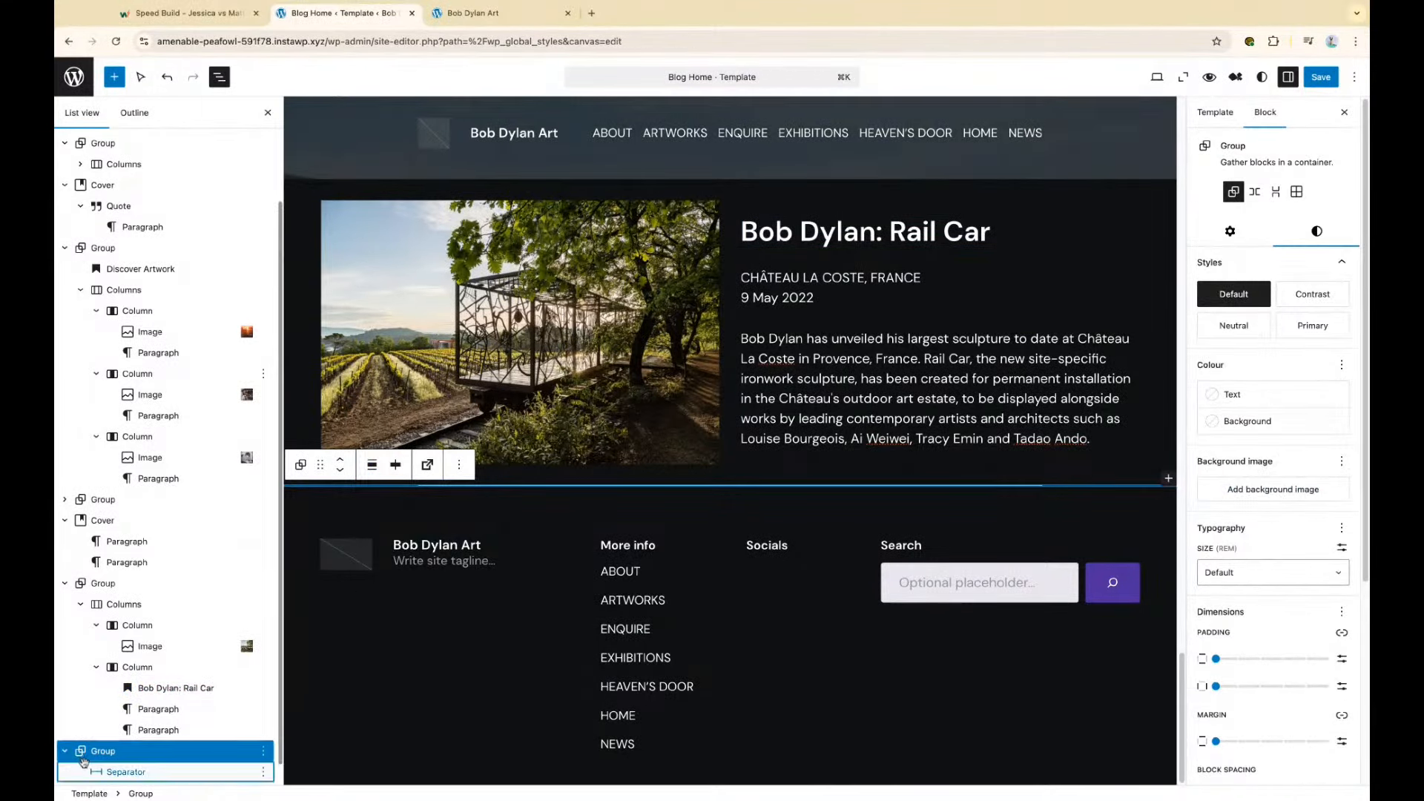
click(126, 771)
click(1303, 218)
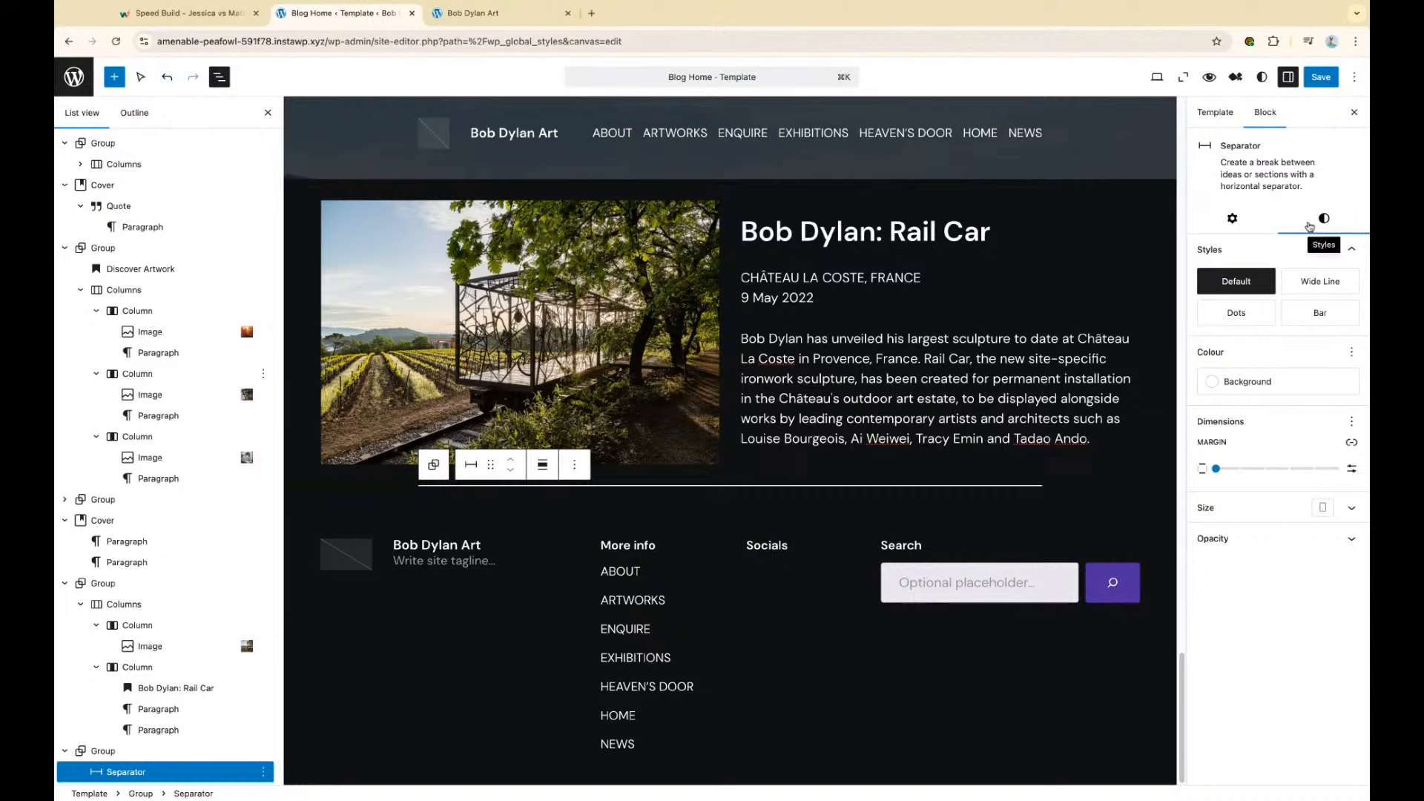
click(1351, 507)
click(1237, 609)
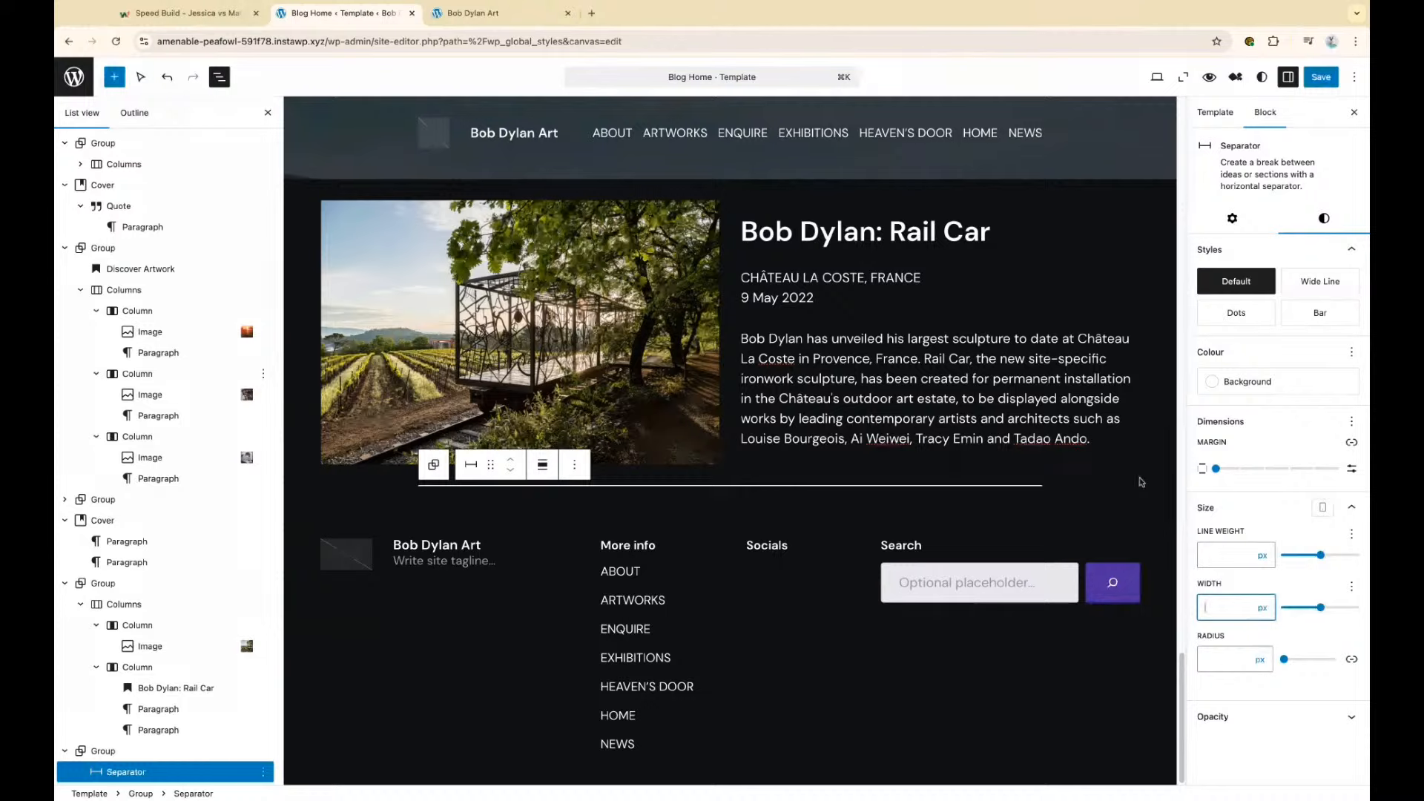
key(super+s)
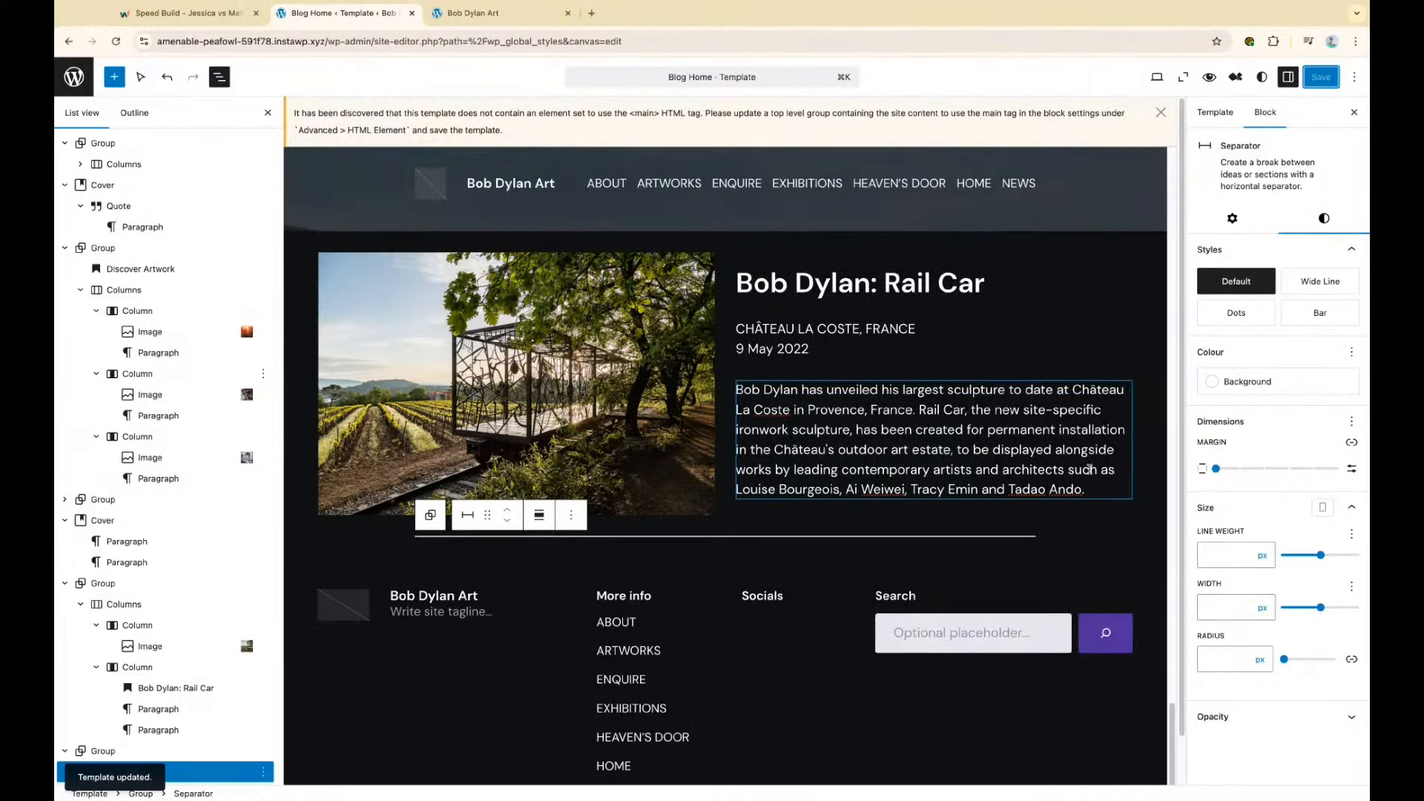
Try the Wide Line style on the Separator above the footer and switch it back to Default
click(1290, 291)
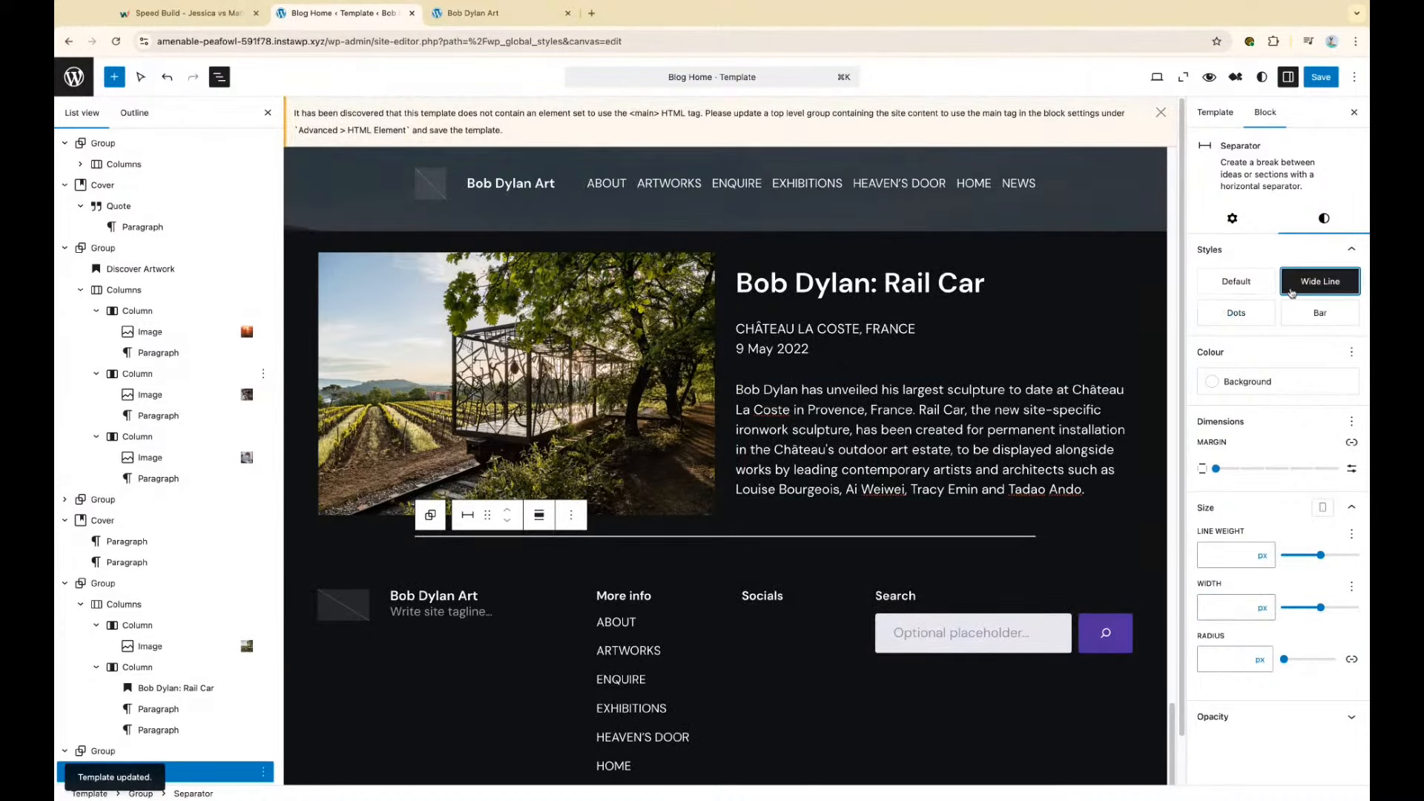
click(1239, 287)
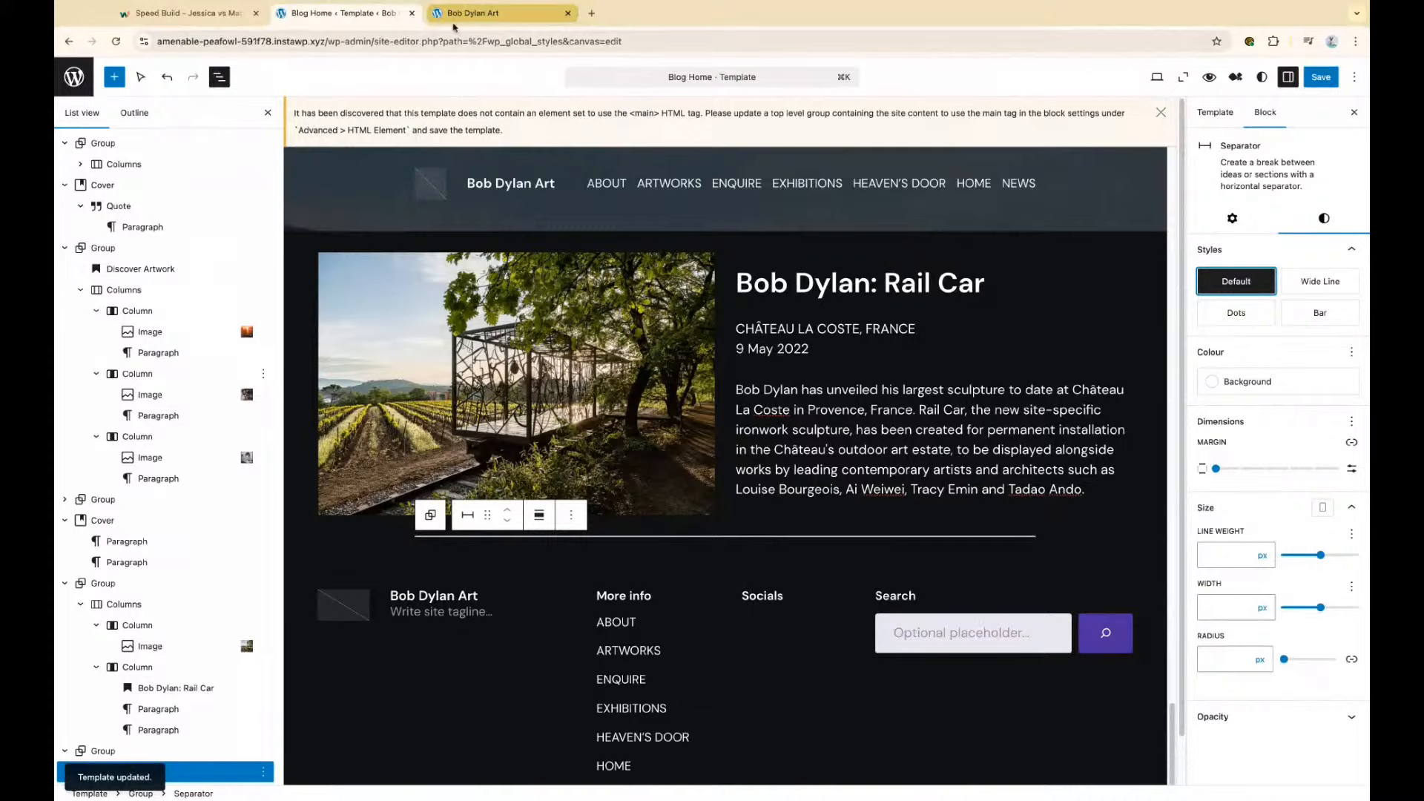
Review the live Bob Dylan Art homepage from the hero down to the Rail Car section
click(454, 27)
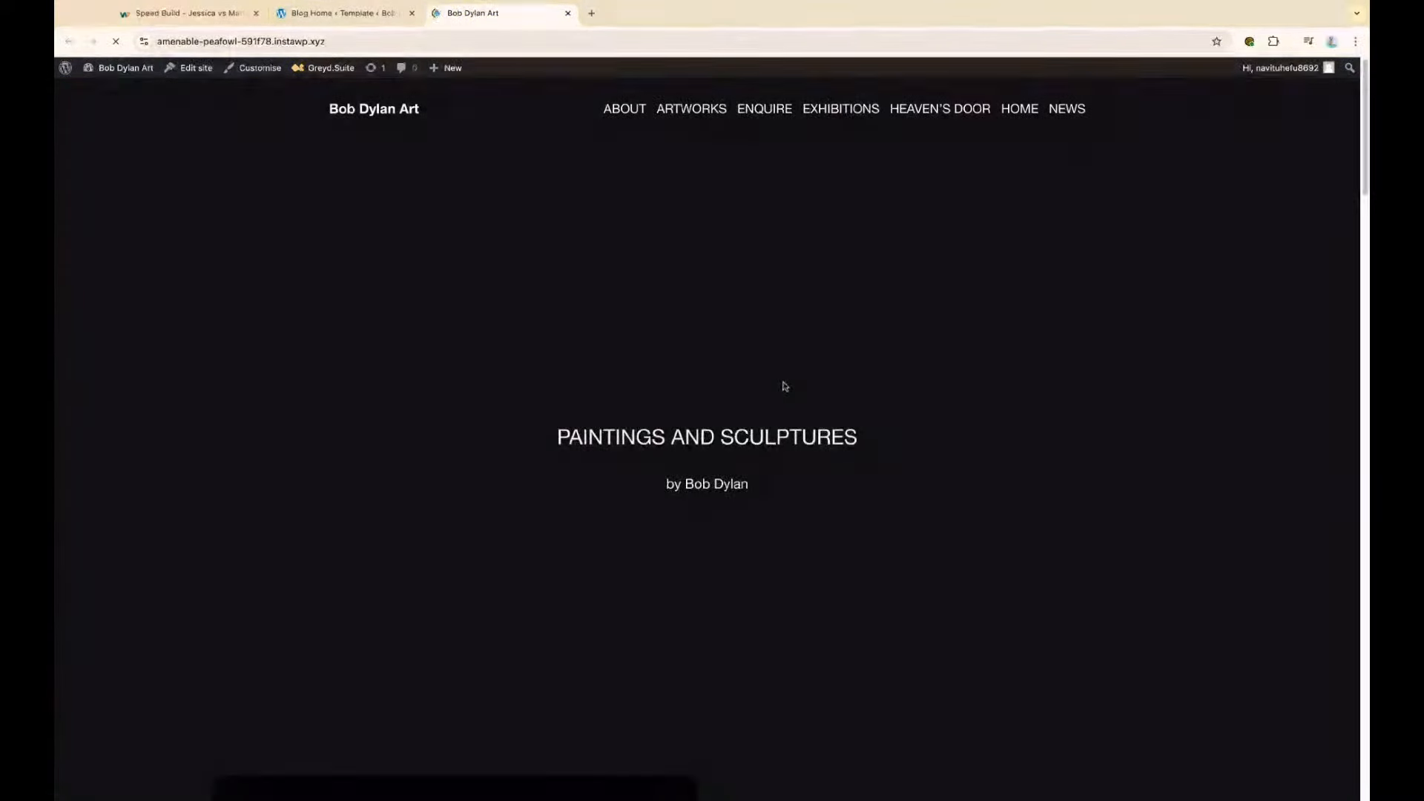
scroll(785, 386, down, 10)
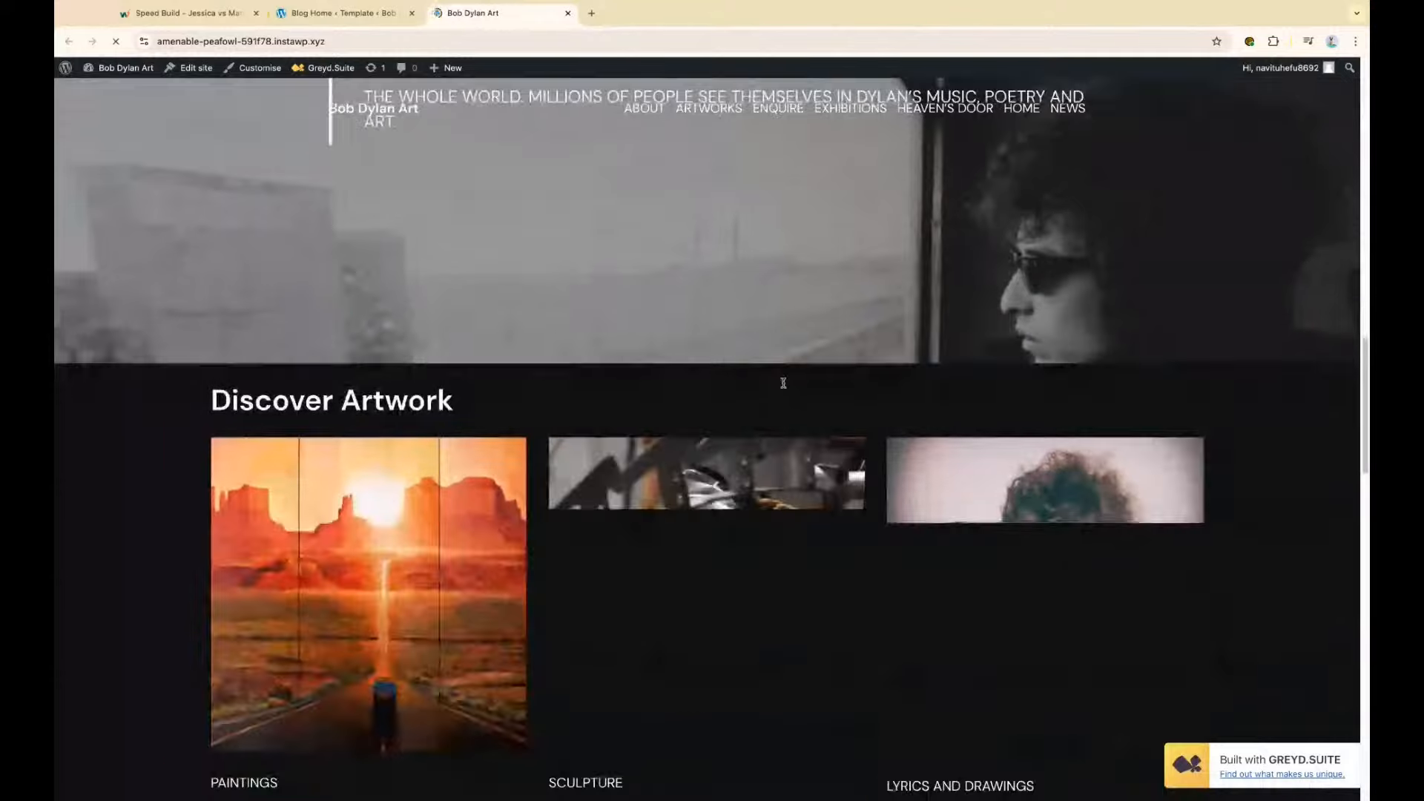
scroll(783, 382, down, 5)
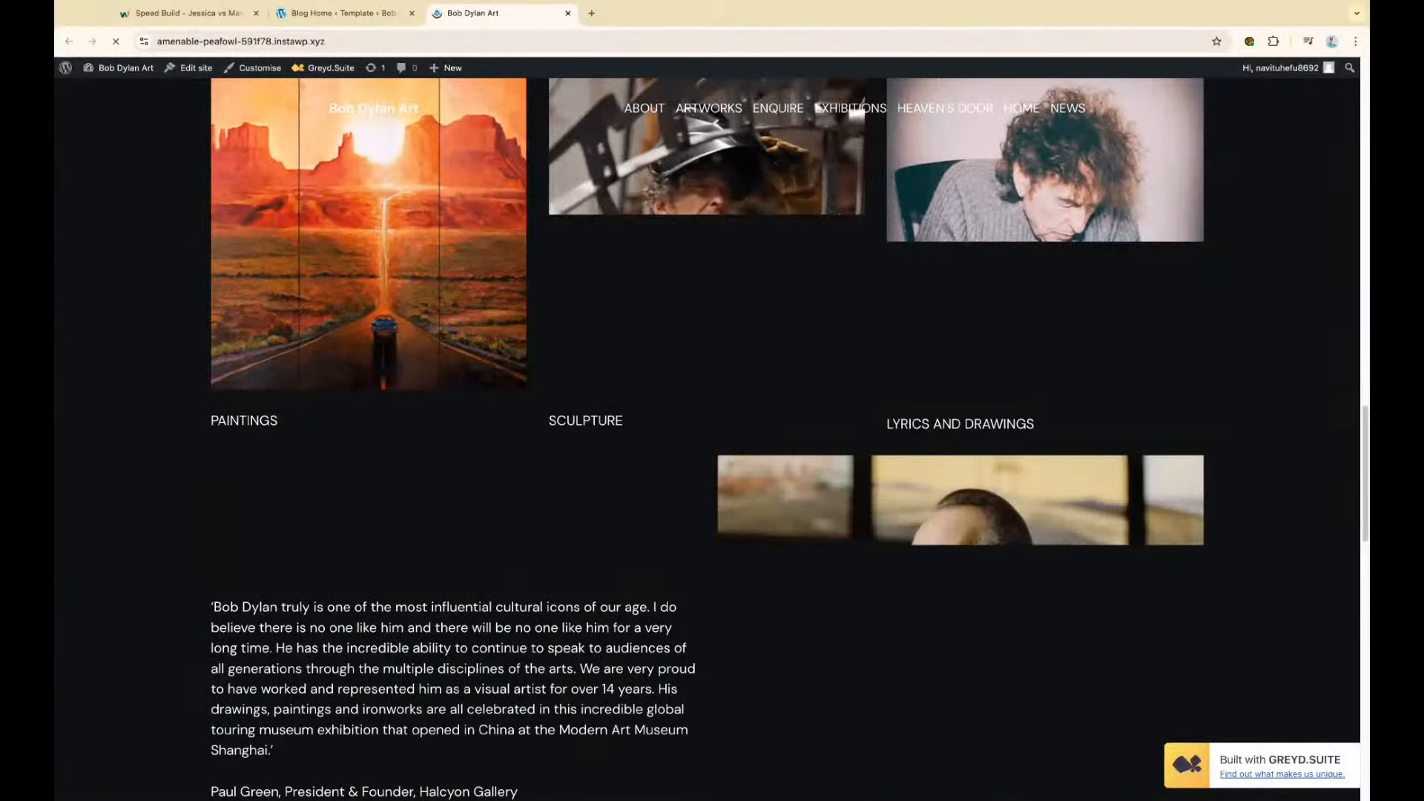
scroll(857, 111, down, 13)
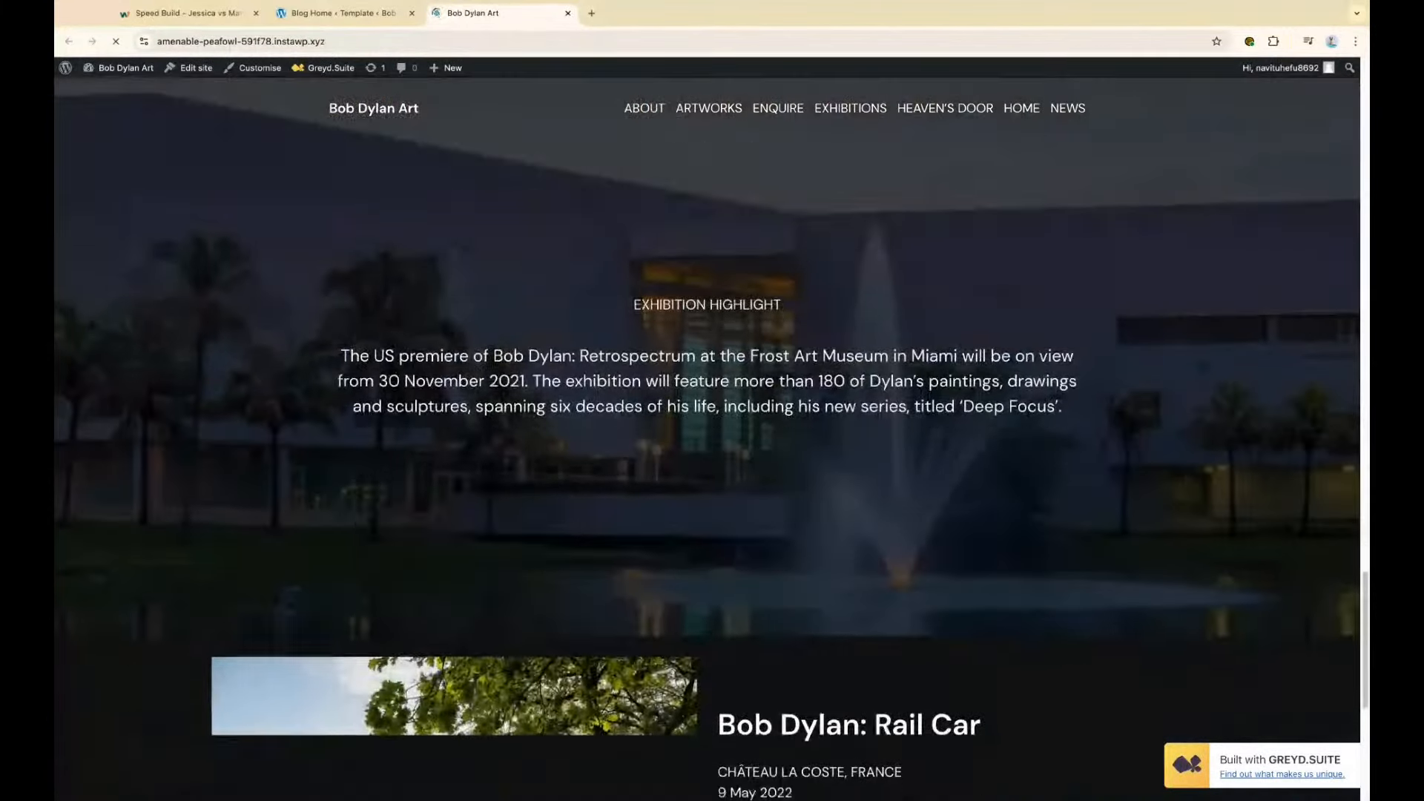
scroll(706, 445, down, 7)
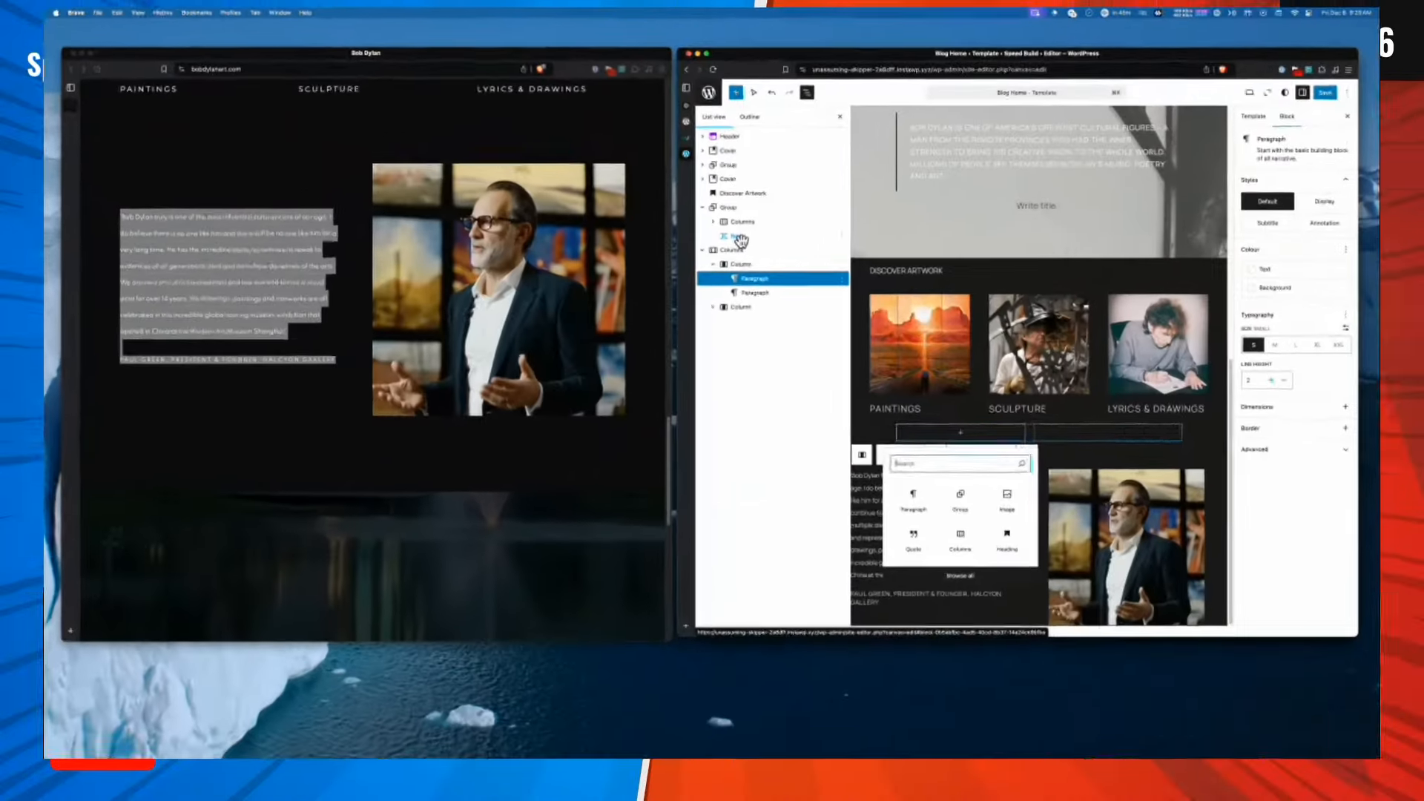
Delete the empty Row below the three artwork columns
click(803, 197)
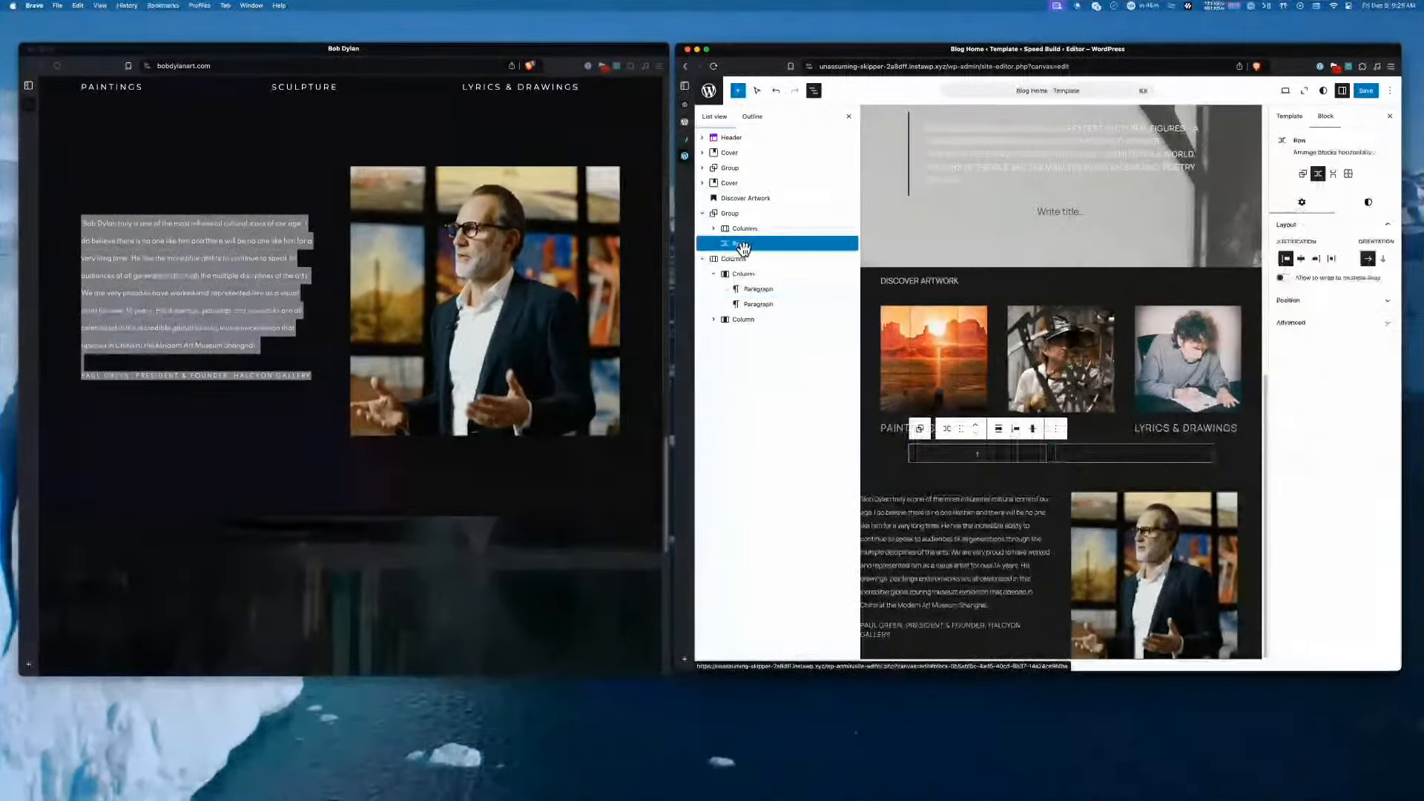
click(852, 244)
click(853, 477)
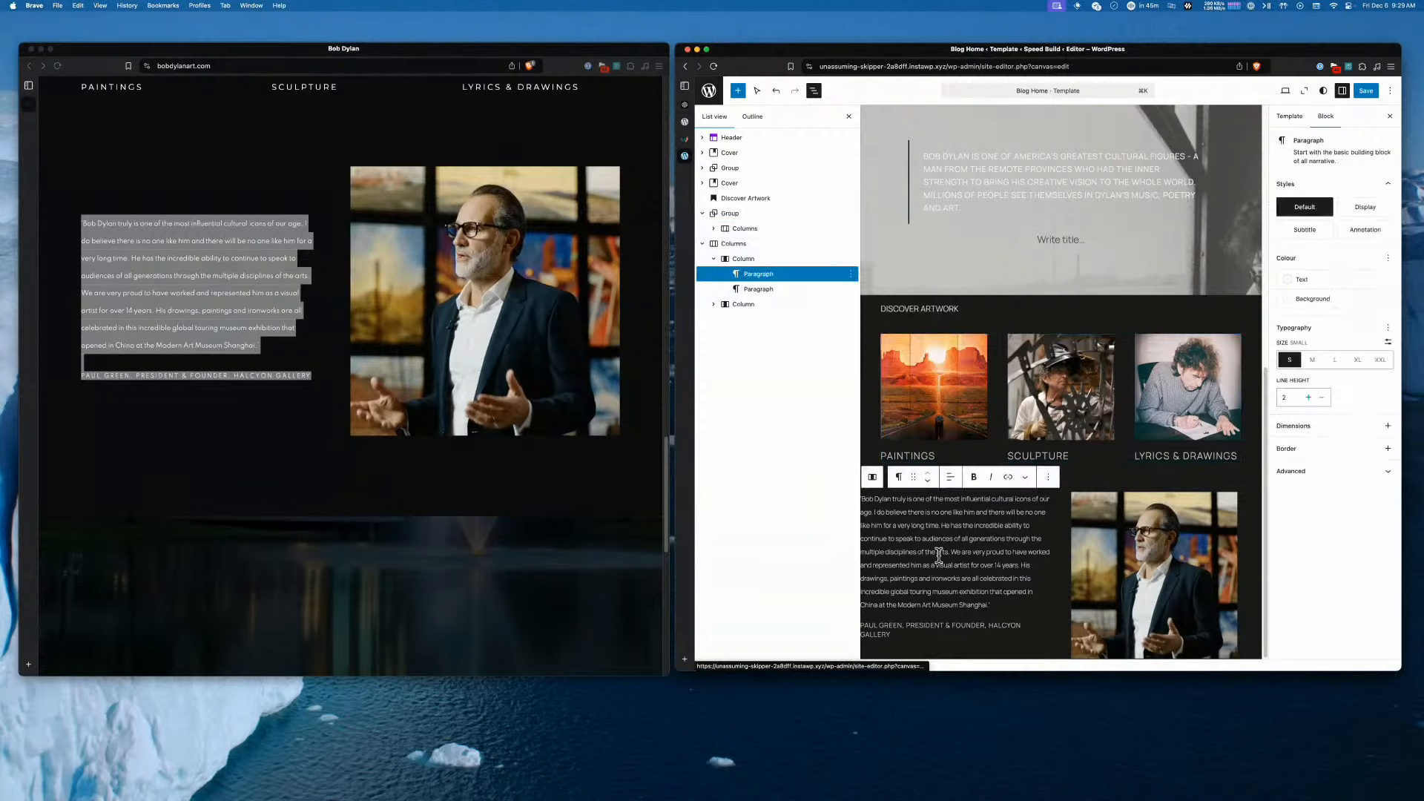
Set the vertical alignment of the testimonial's text column to Align middle
click(1025, 479)
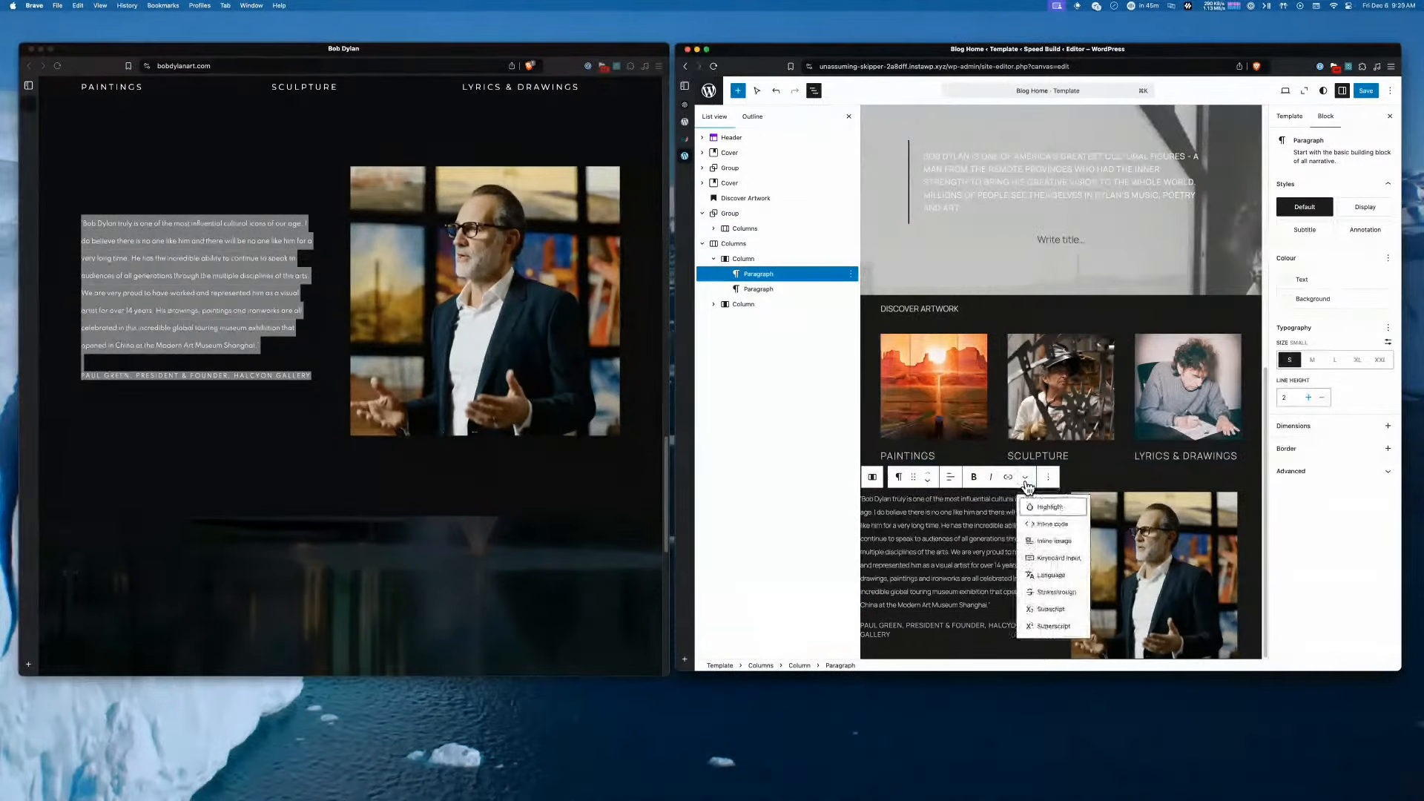
click(1025, 477)
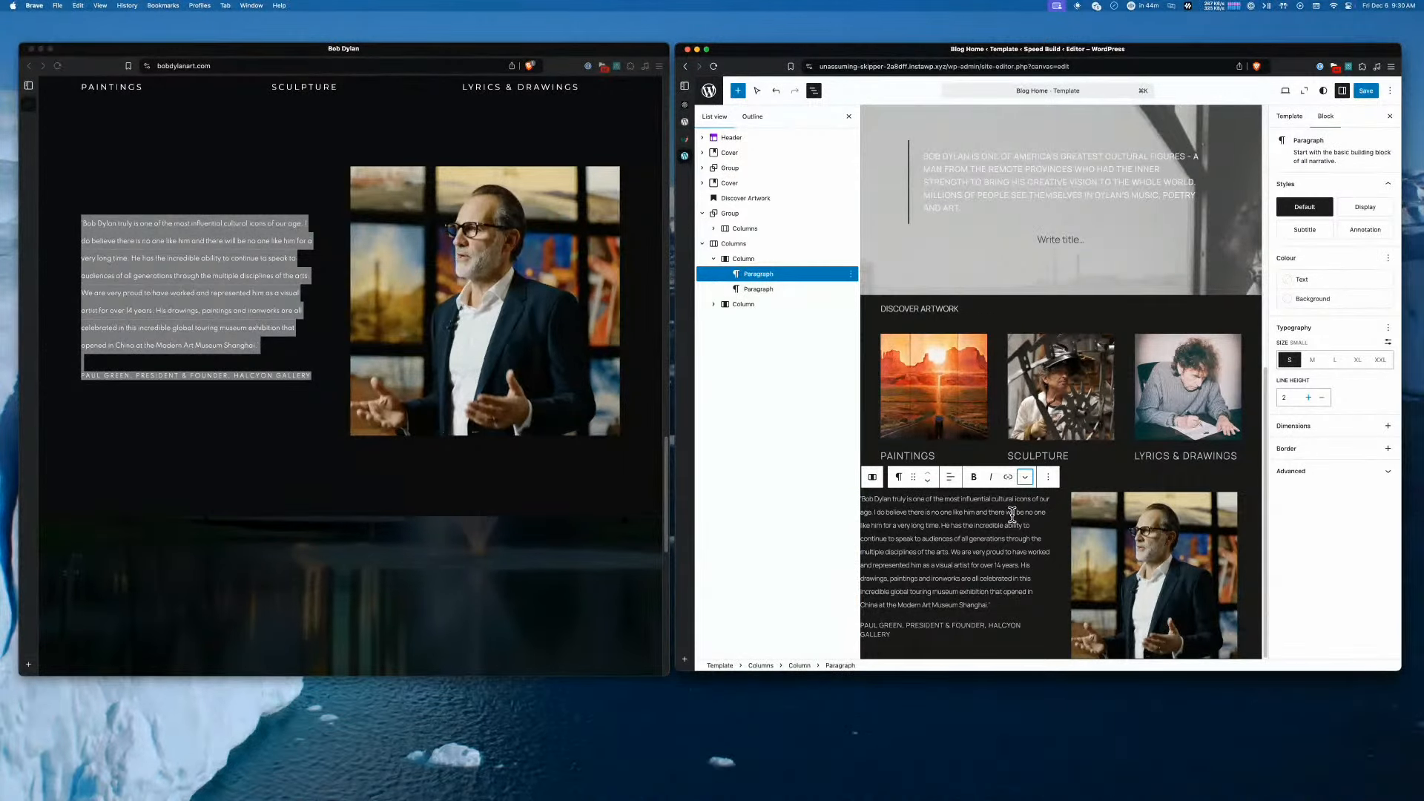
click(949, 479)
click(949, 481)
click(750, 259)
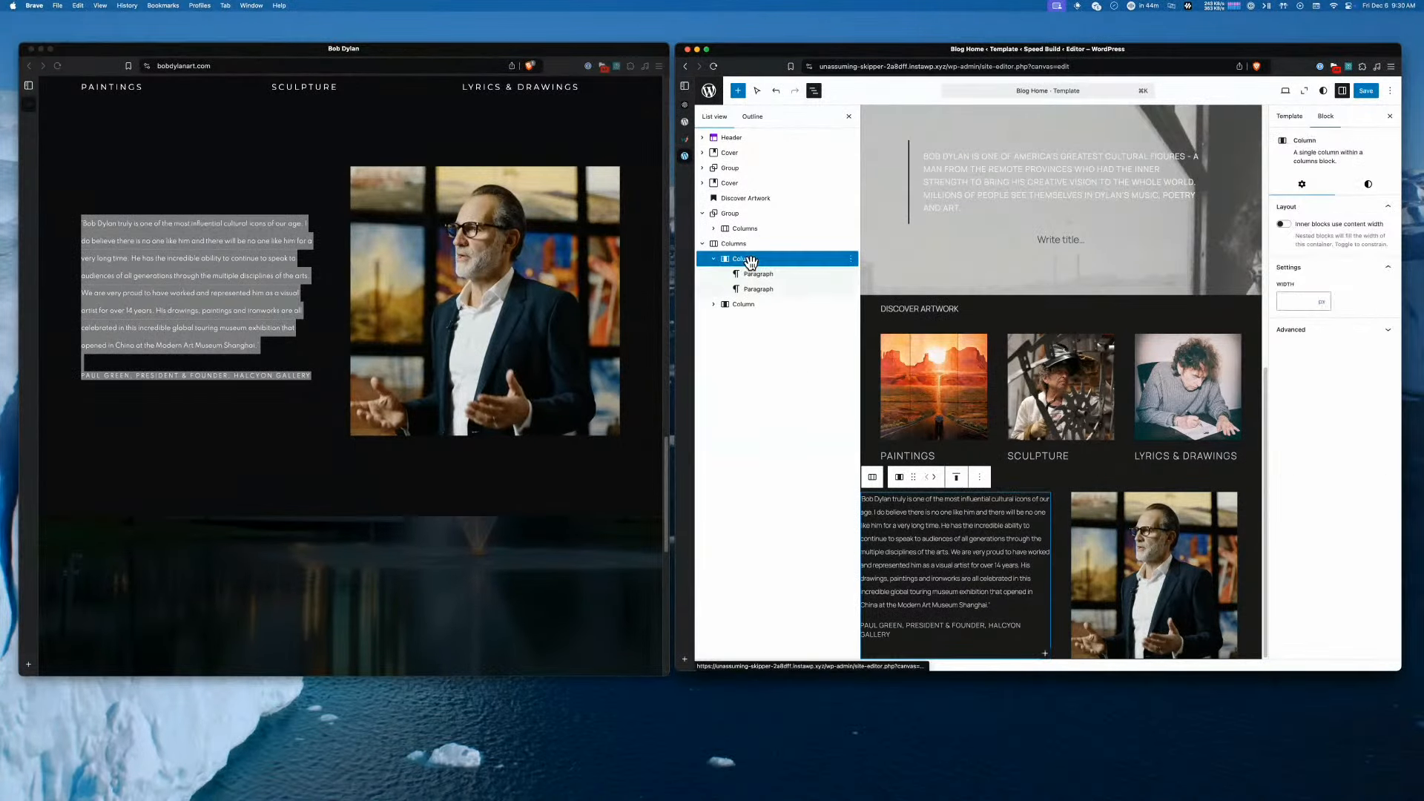
click(980, 477)
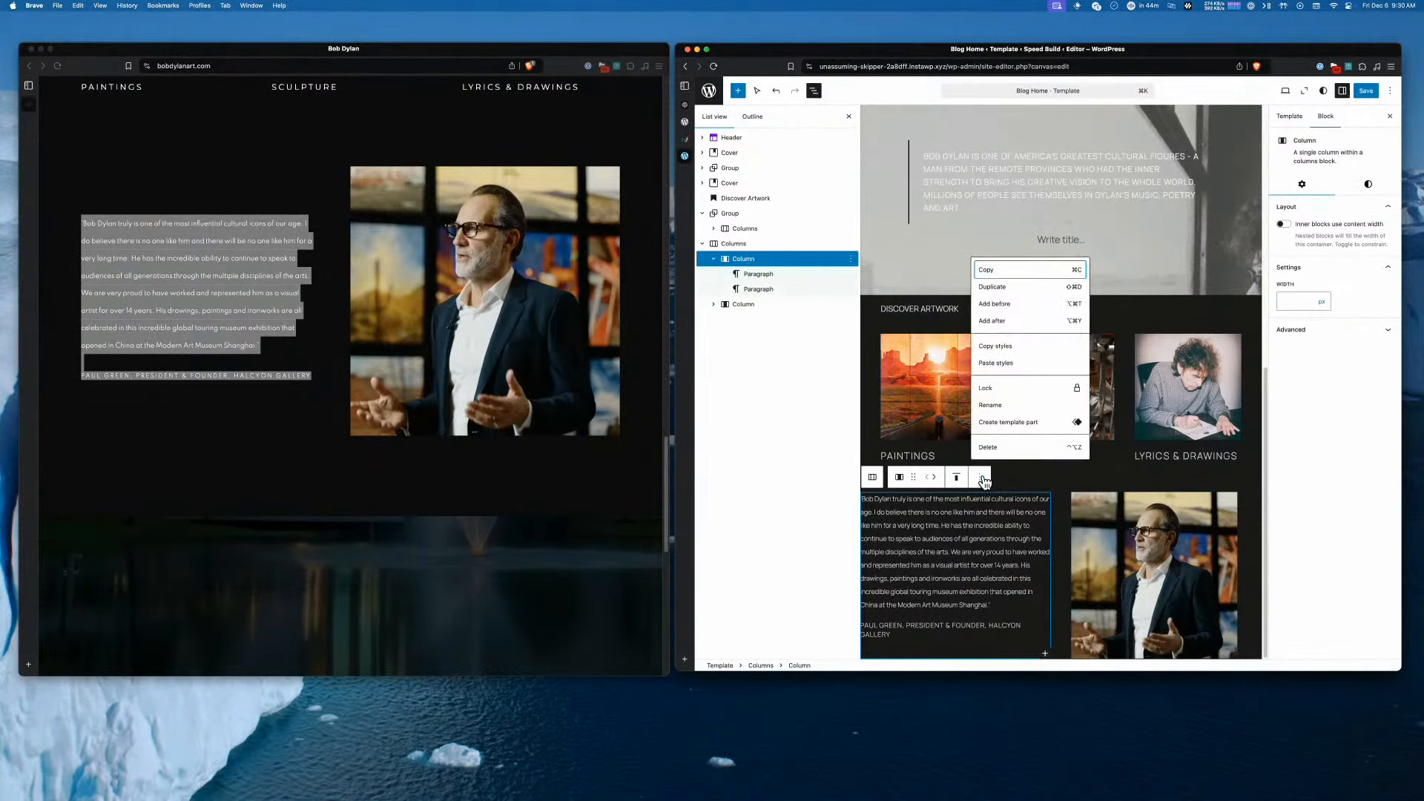
click(981, 479)
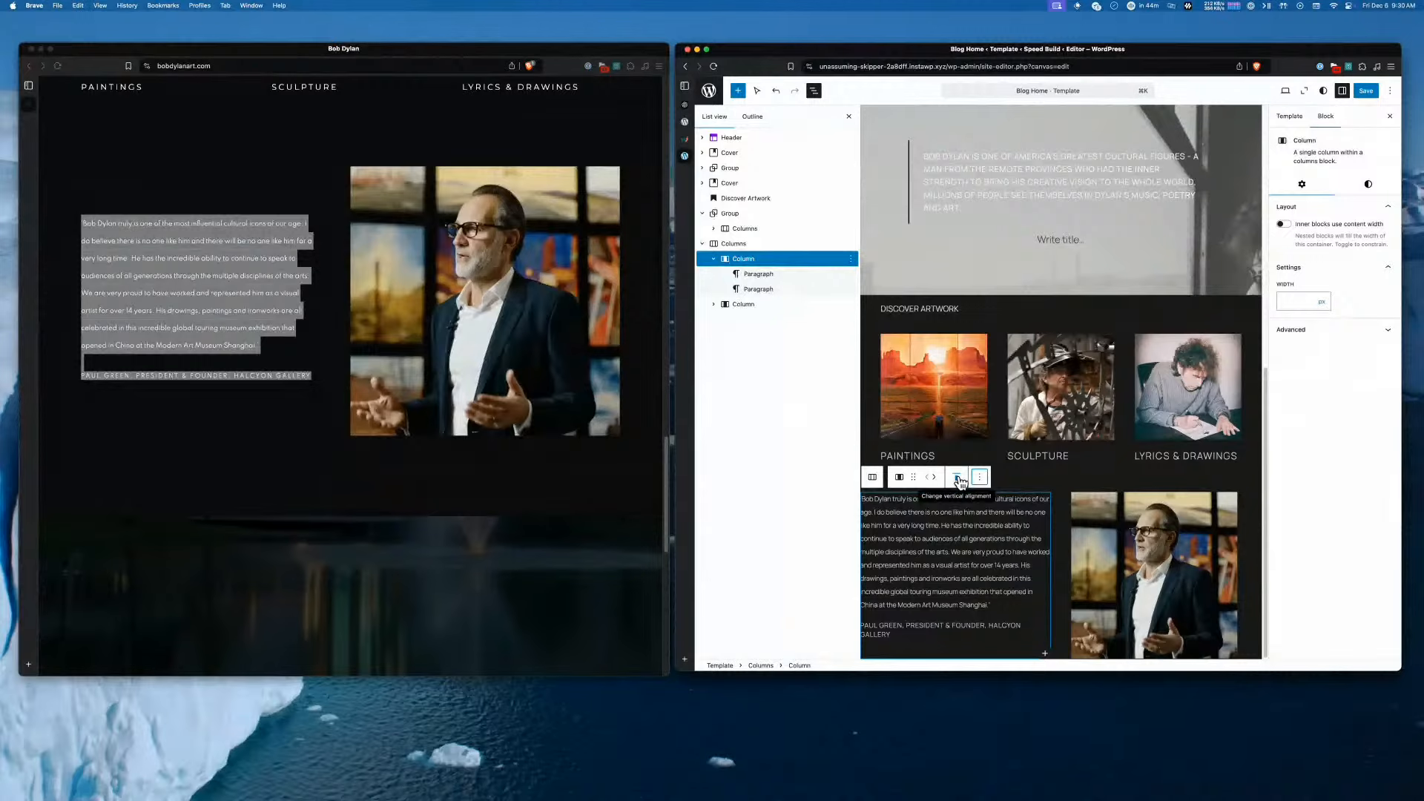
click(958, 478)
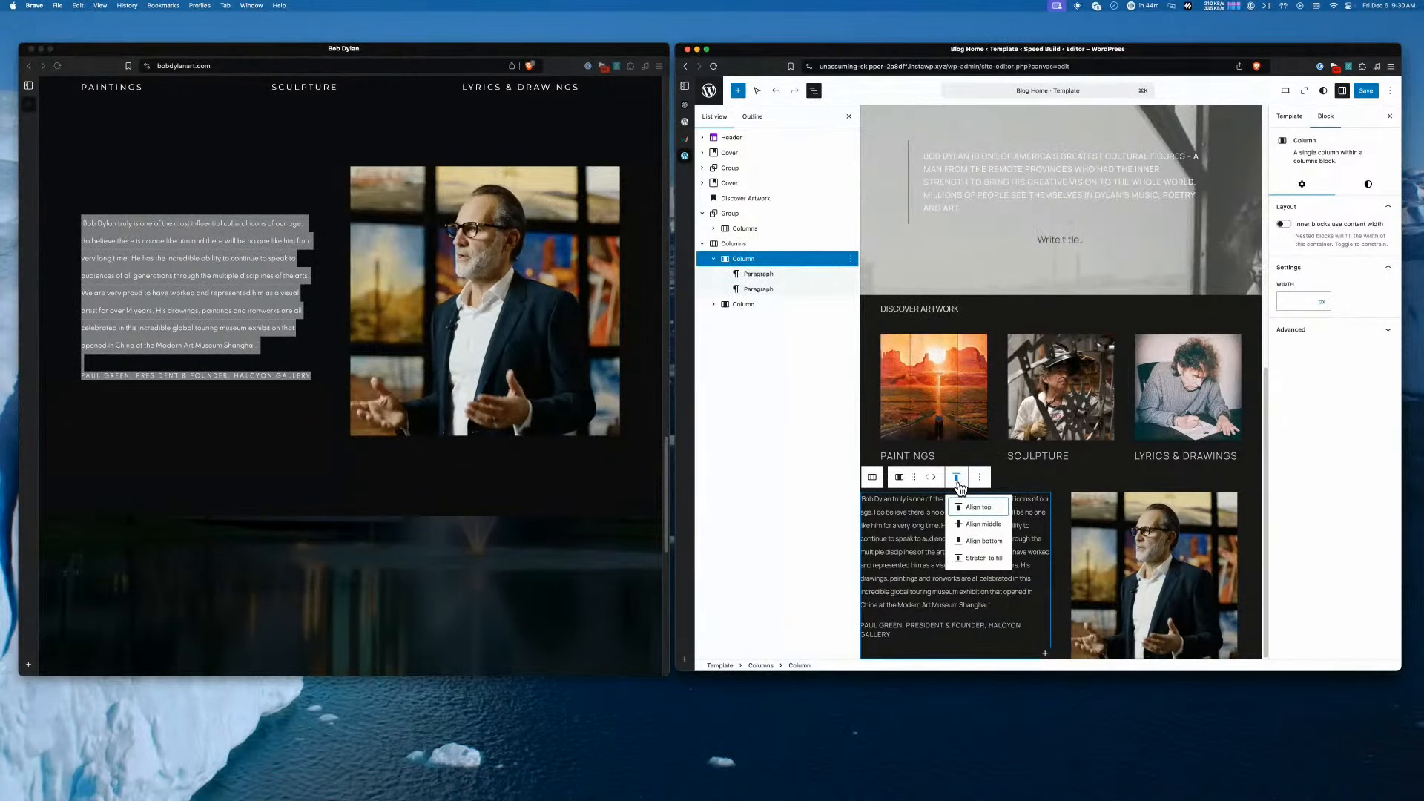
click(974, 524)
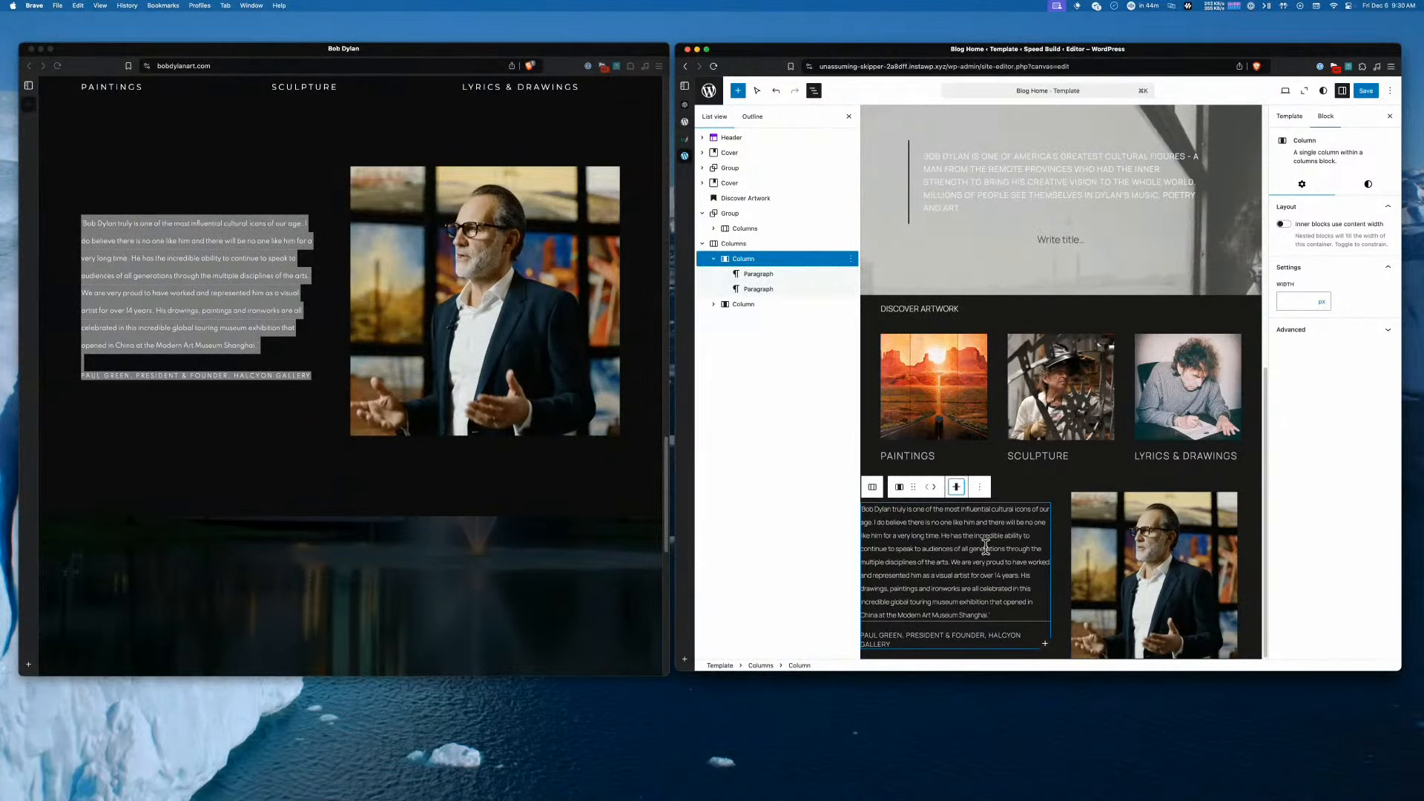
click(996, 578)
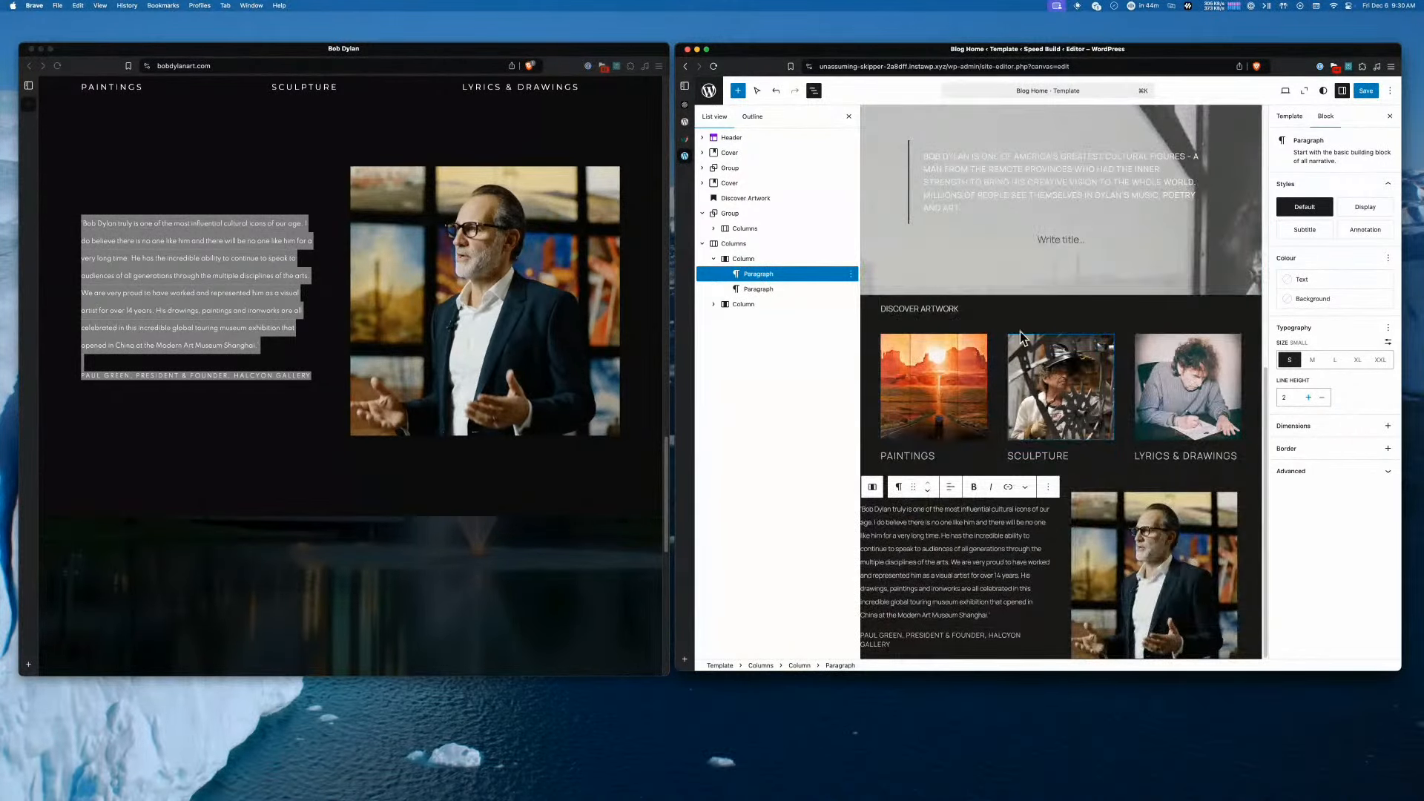
Compare the quote section with the reference site and delete the empty paragraph below the quote in the Cover
scroll(326, 307, up, 5)
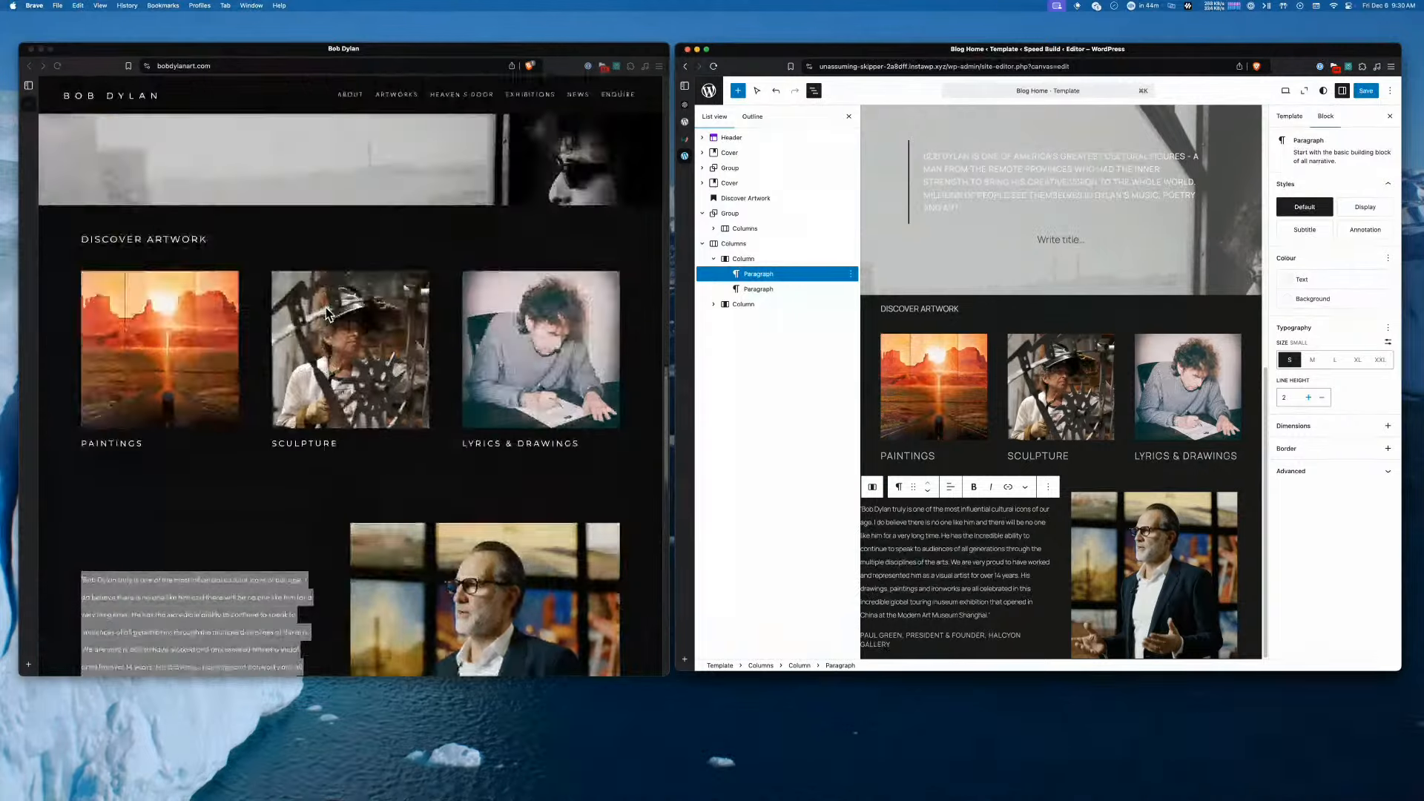
scroll(326, 307, up, 6)
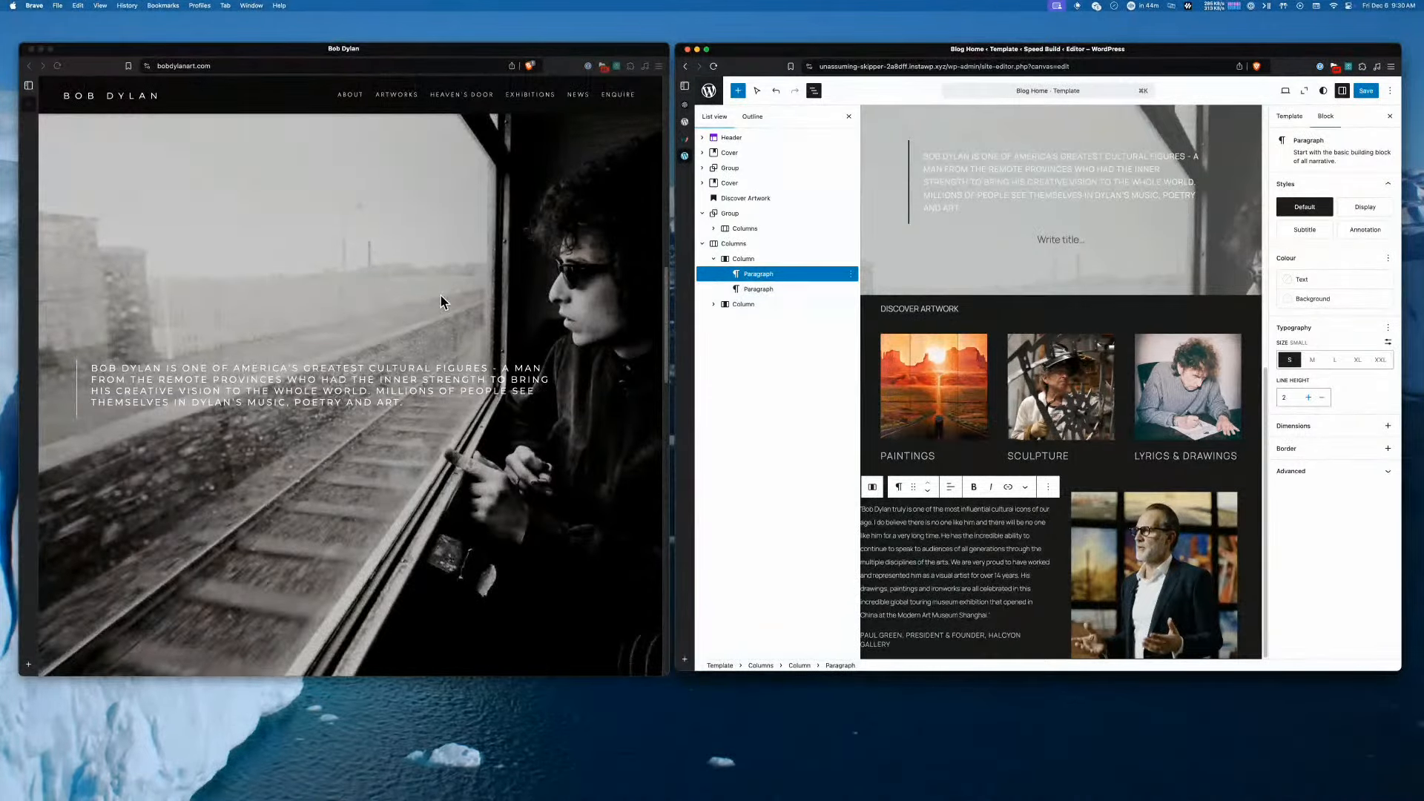
click(1060, 241)
click(1095, 218)
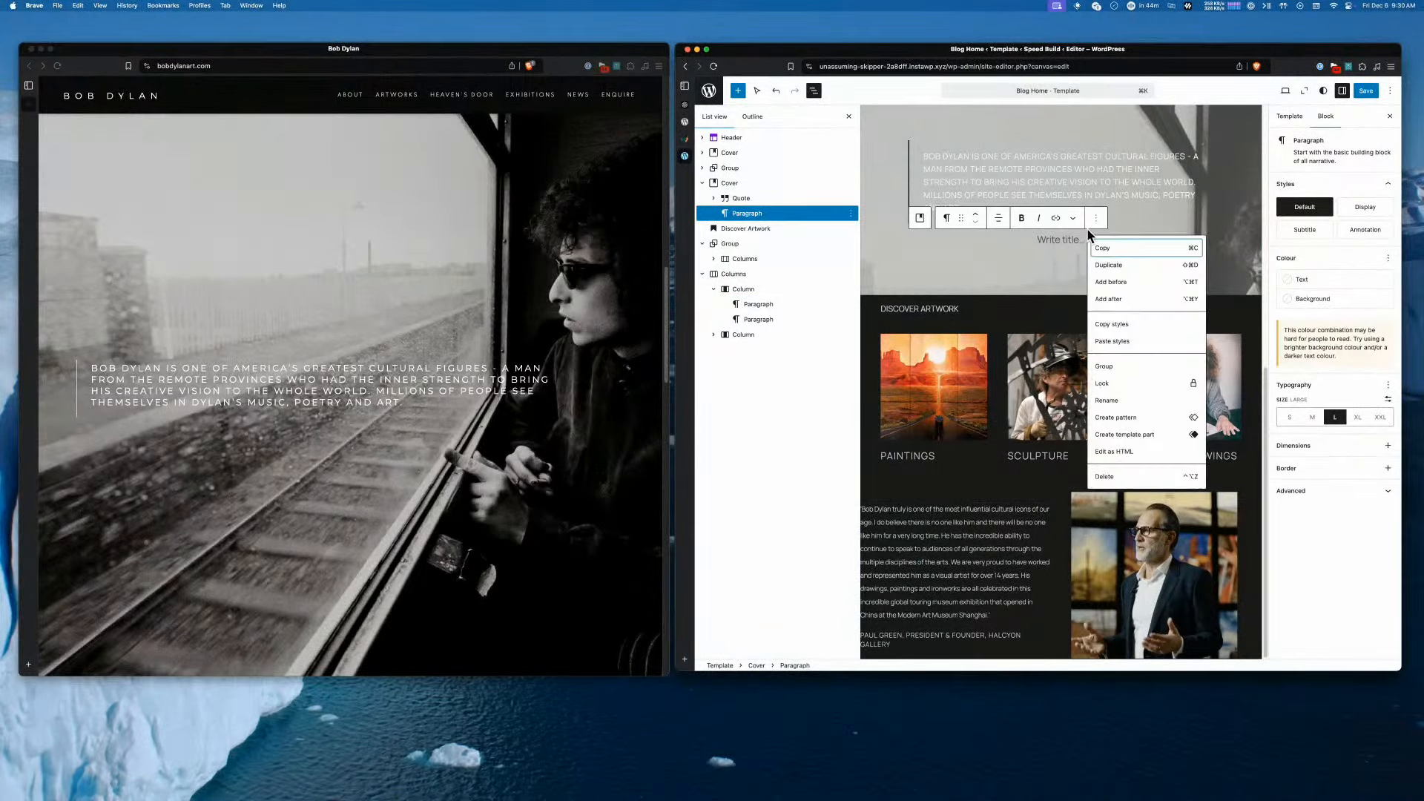
click(1107, 477)
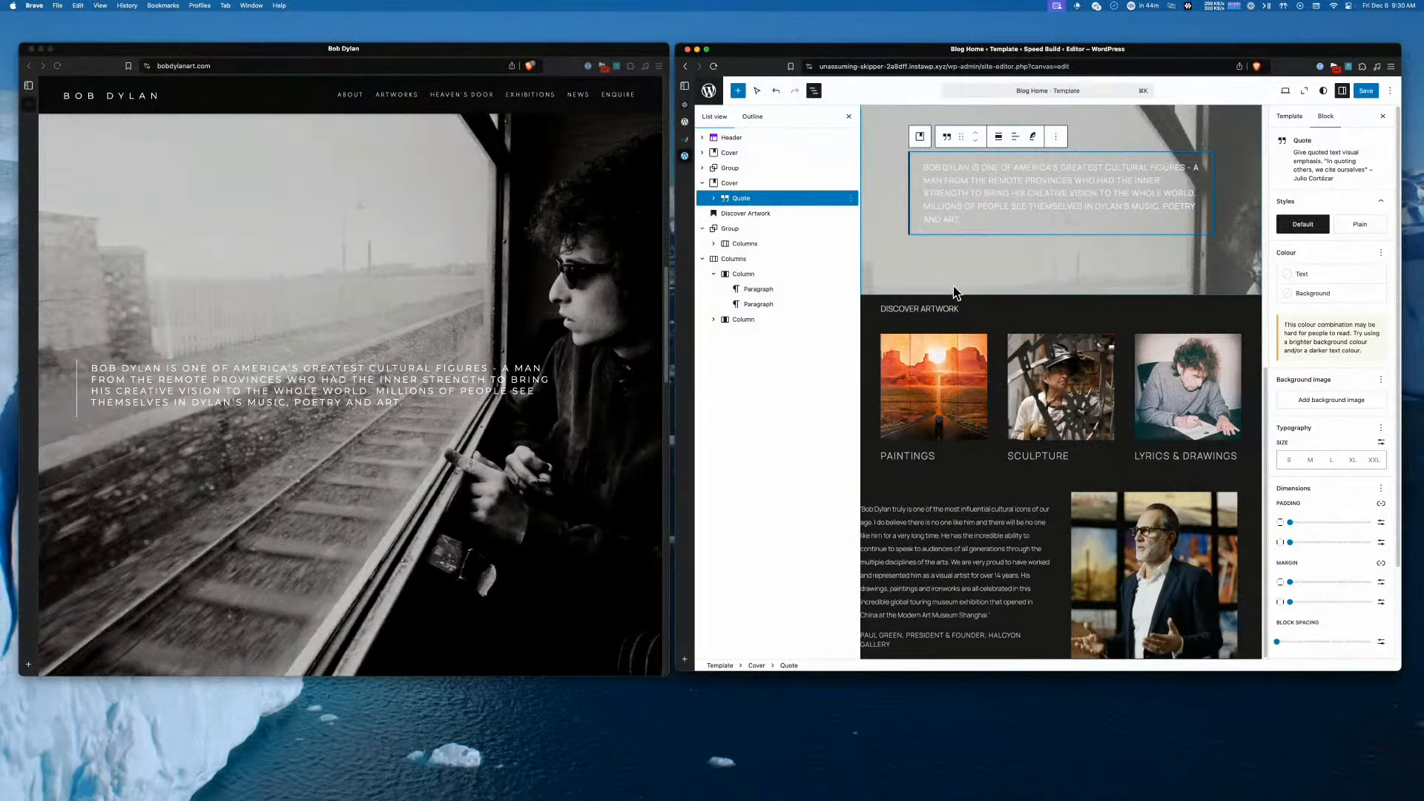
Look up the exhibition highlight section on the reference site and duplicate the Cover that holds the quote
scroll(573, 332, down, 15)
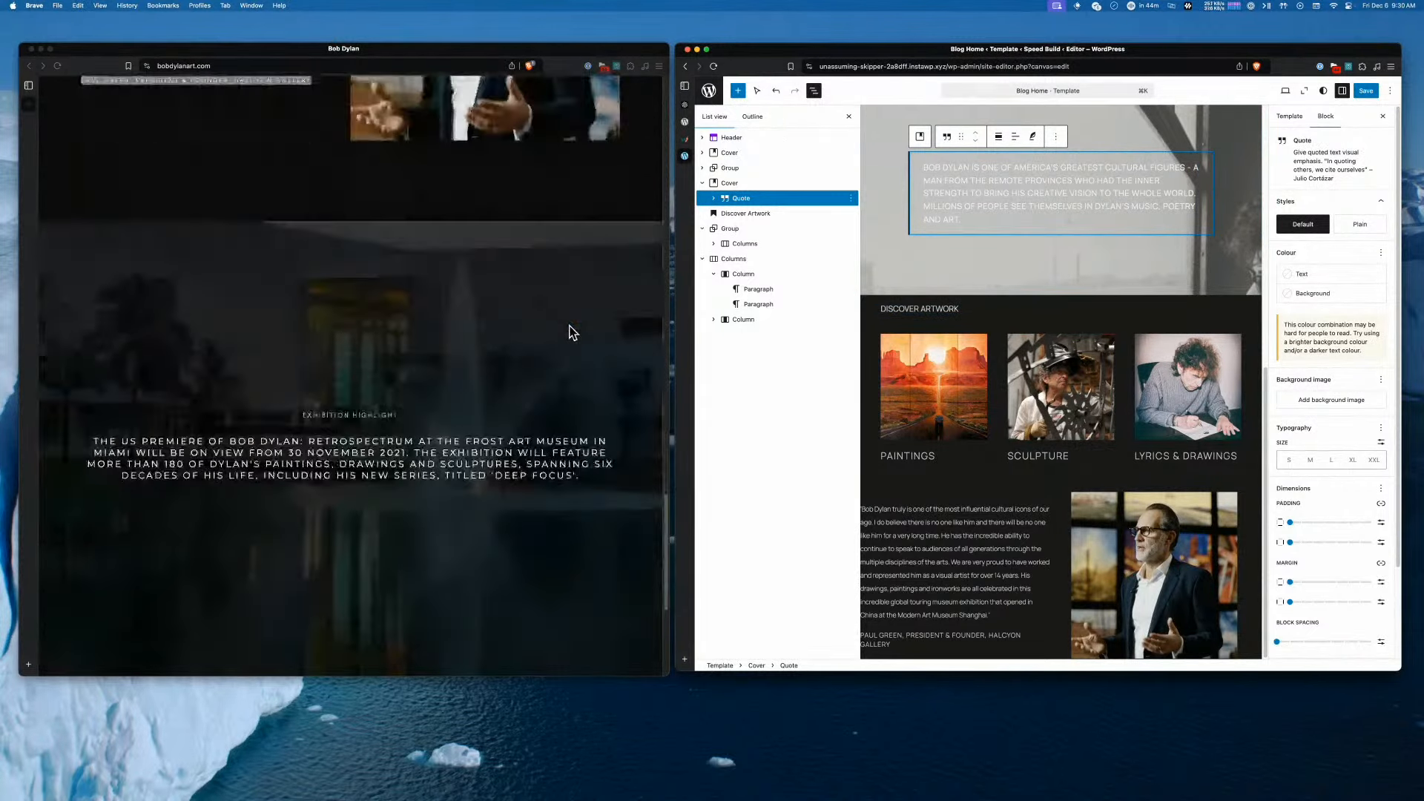
scroll(591, 344, down, 5)
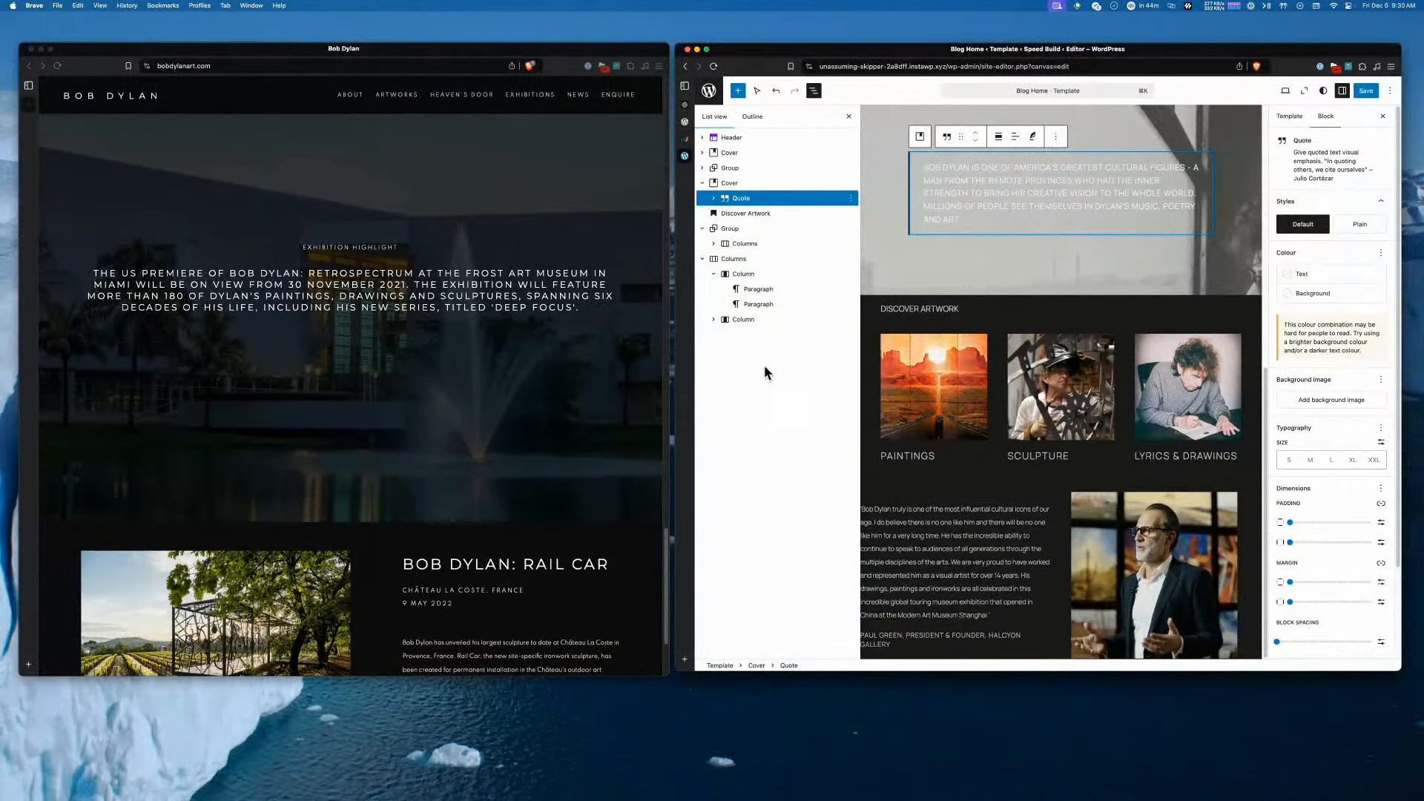
click(738, 182)
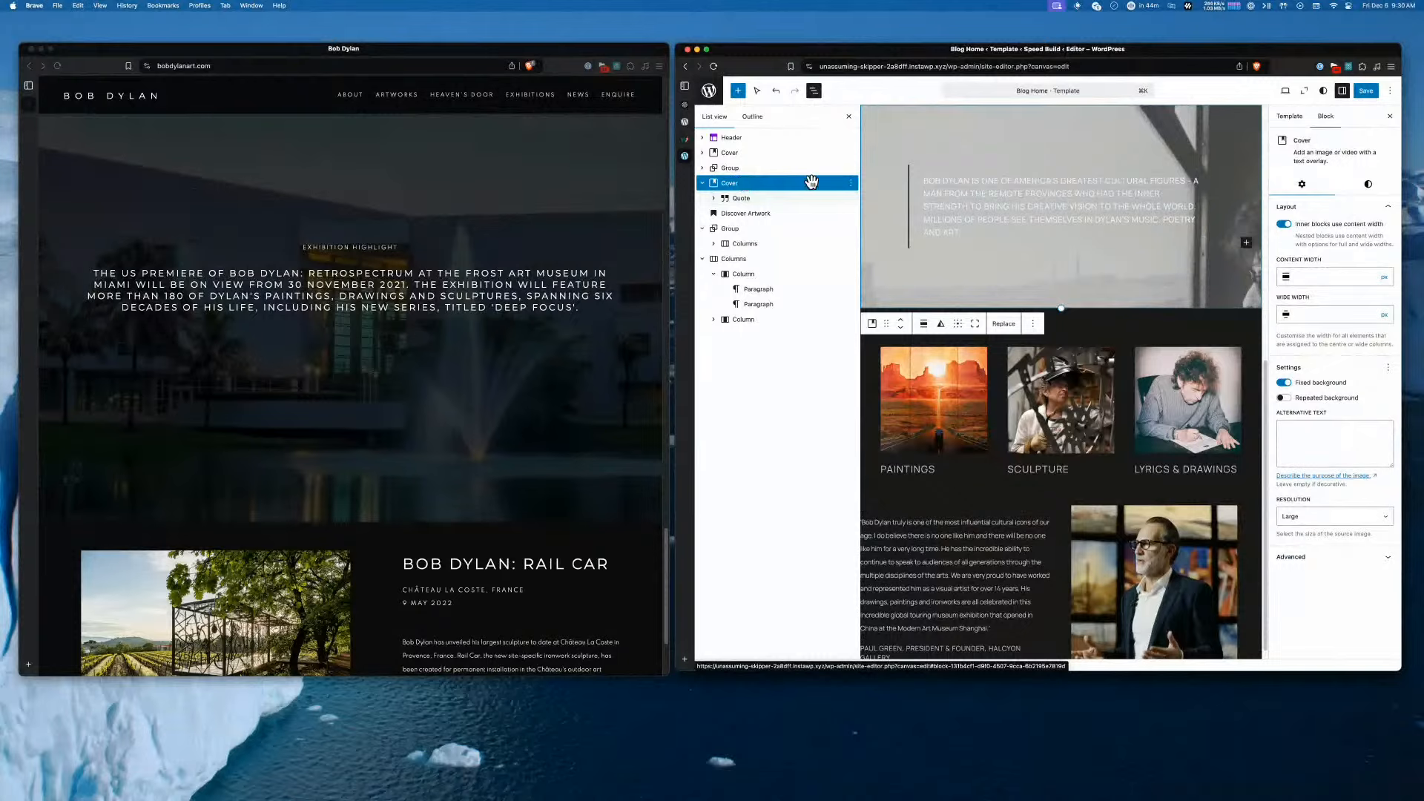
click(850, 188)
click(861, 223)
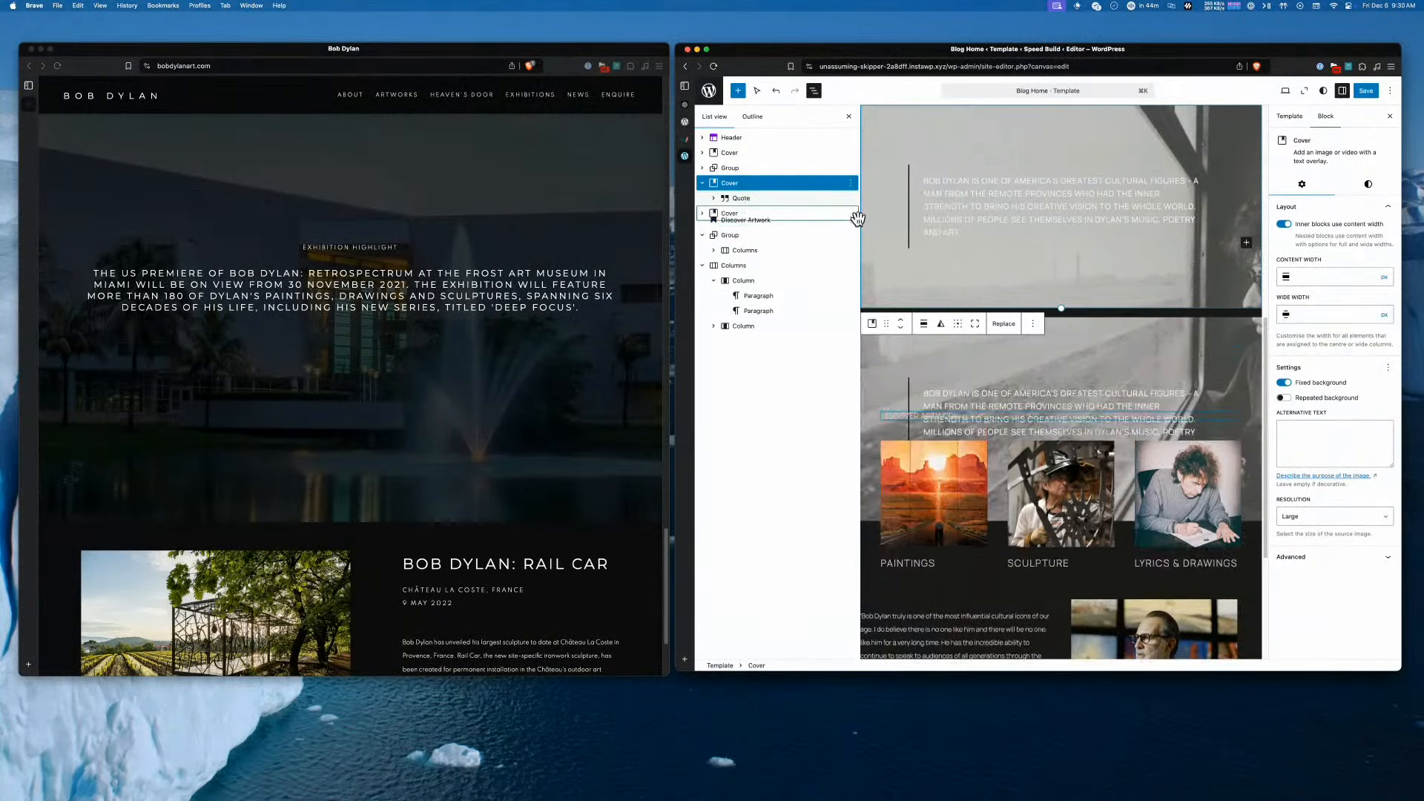
Move the duplicated Cover out to the end of the template, directly below the testimonial Columns block
drag(729, 215, 719, 336)
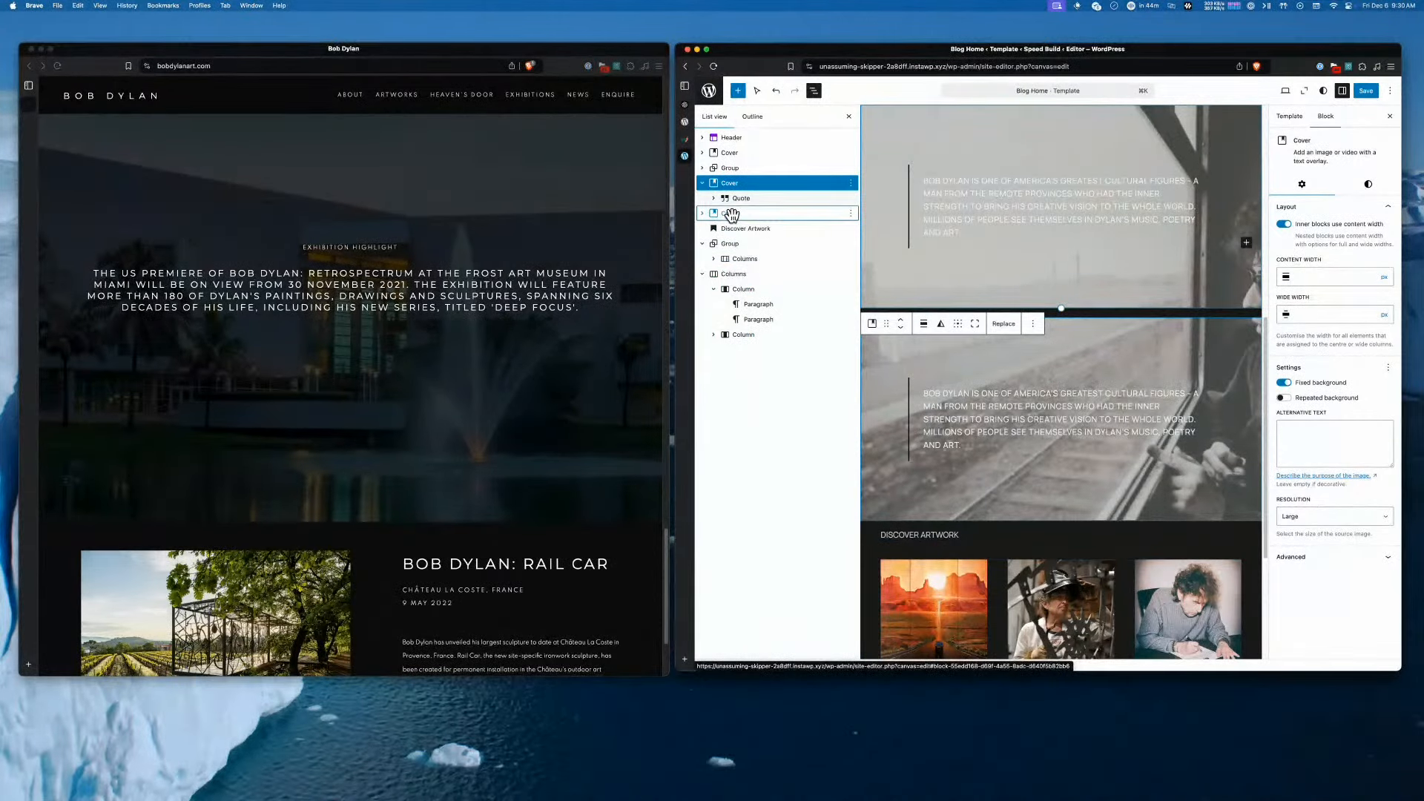
drag(731, 215, 730, 272)
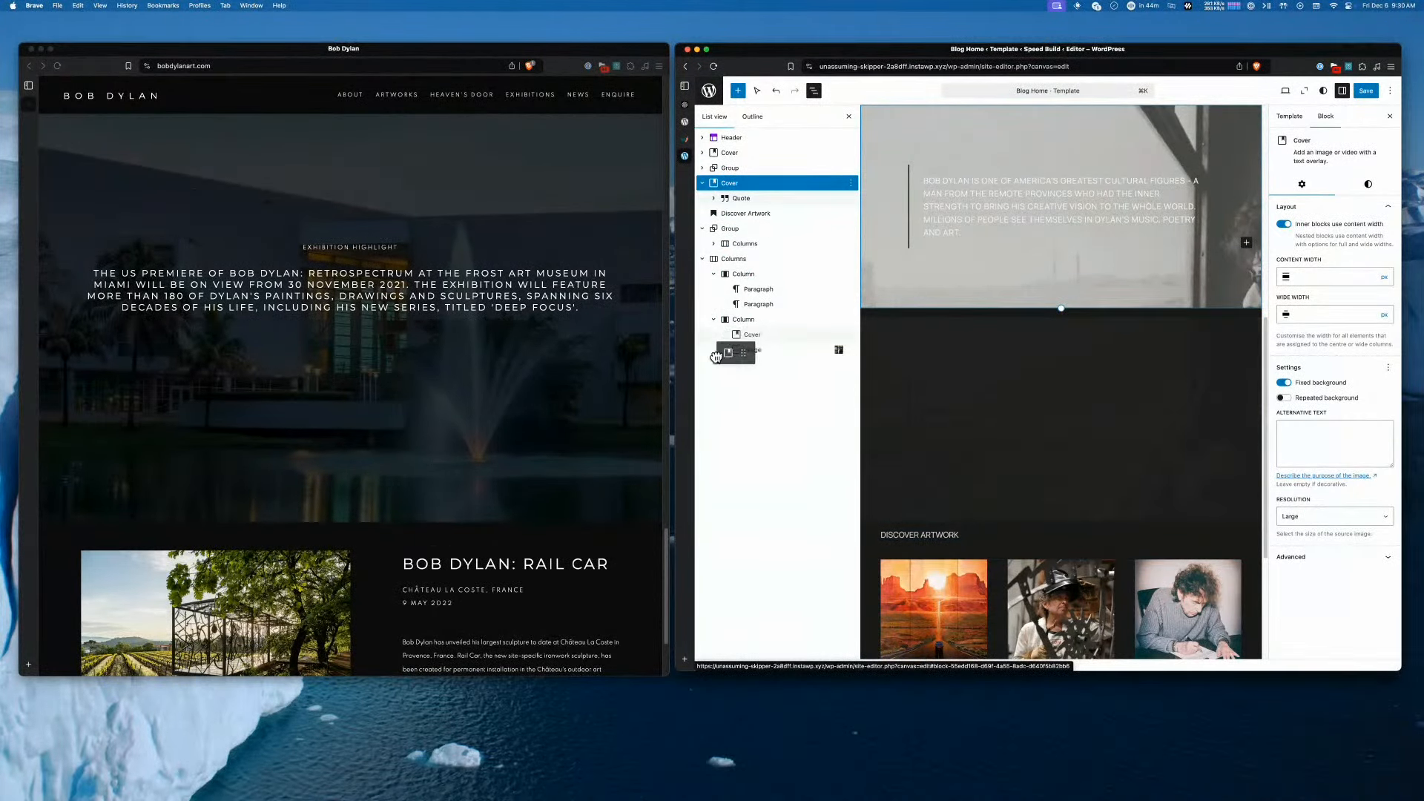
drag(711, 363, 712, 363)
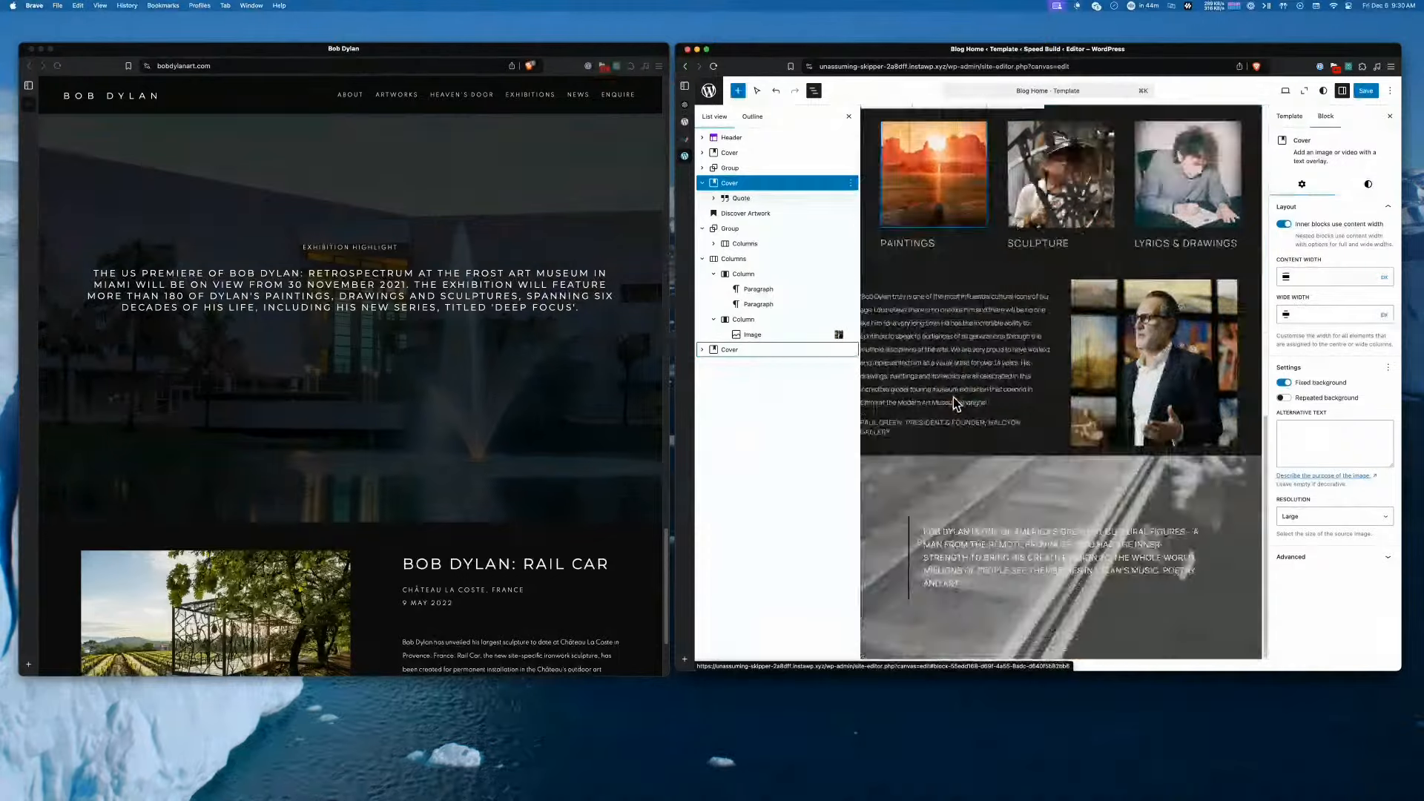
Select the exhibition highlight paragraph on the reference site, and select the quote text in the duplicated Cover
scroll(495, 380, down, 4)
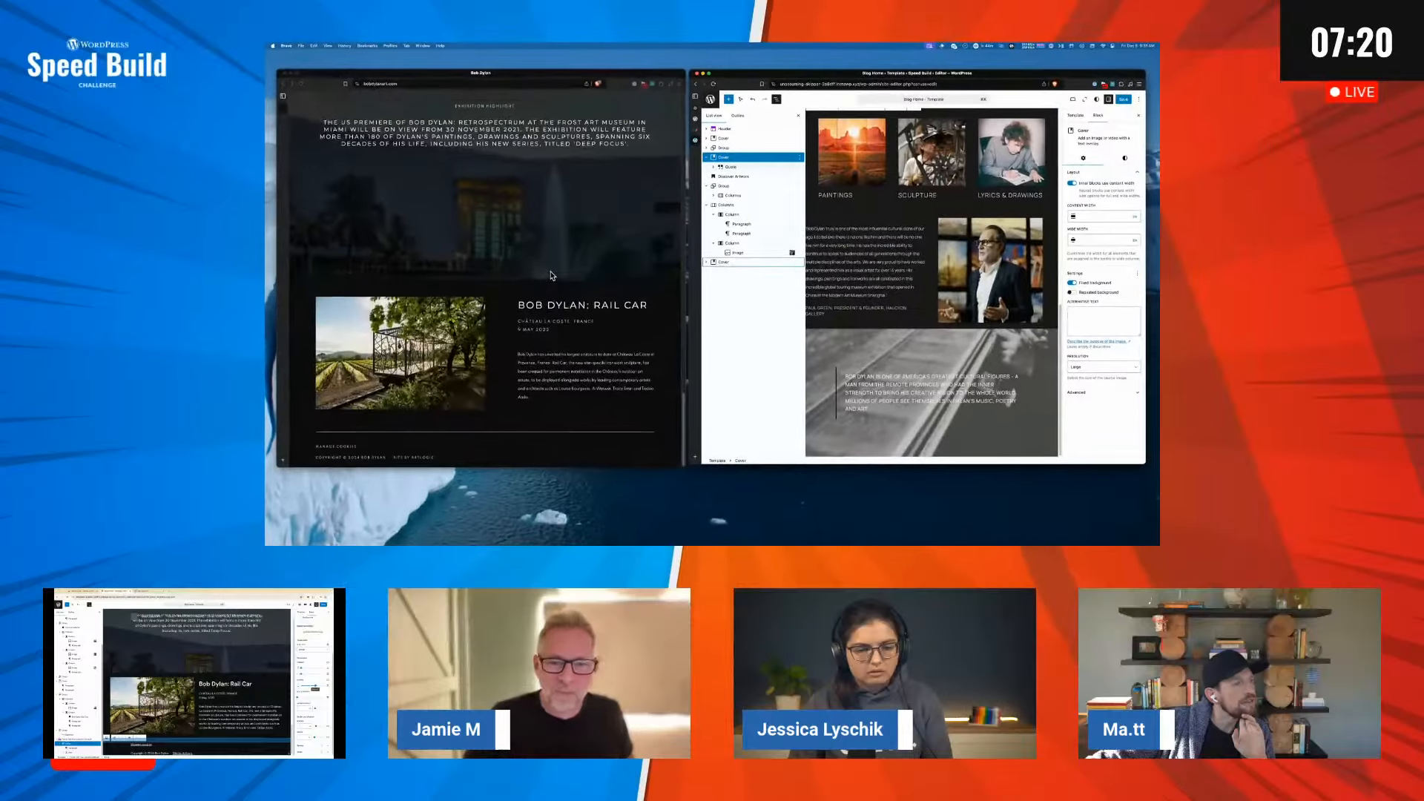
scroll(671, 308, up, 2)
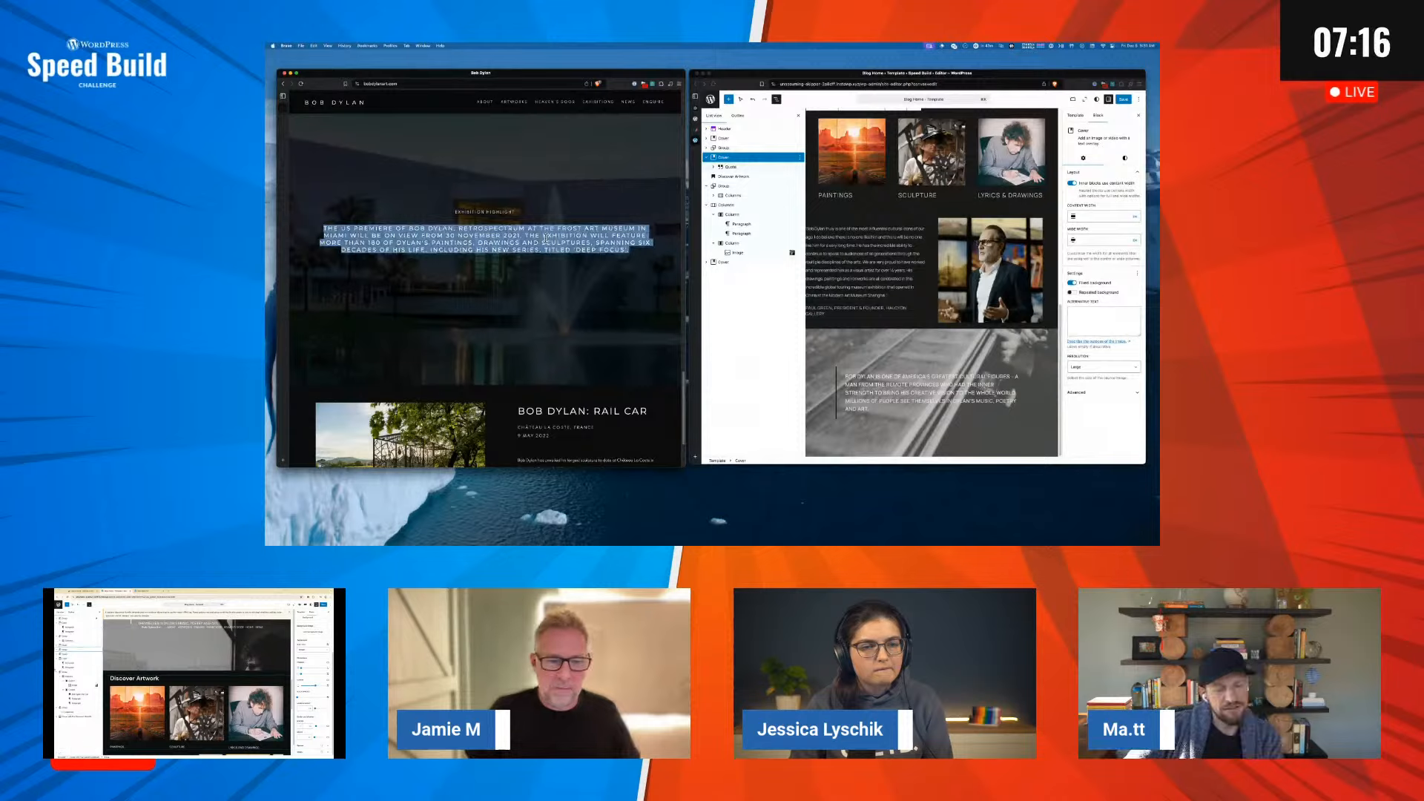
triple_click(875, 396)
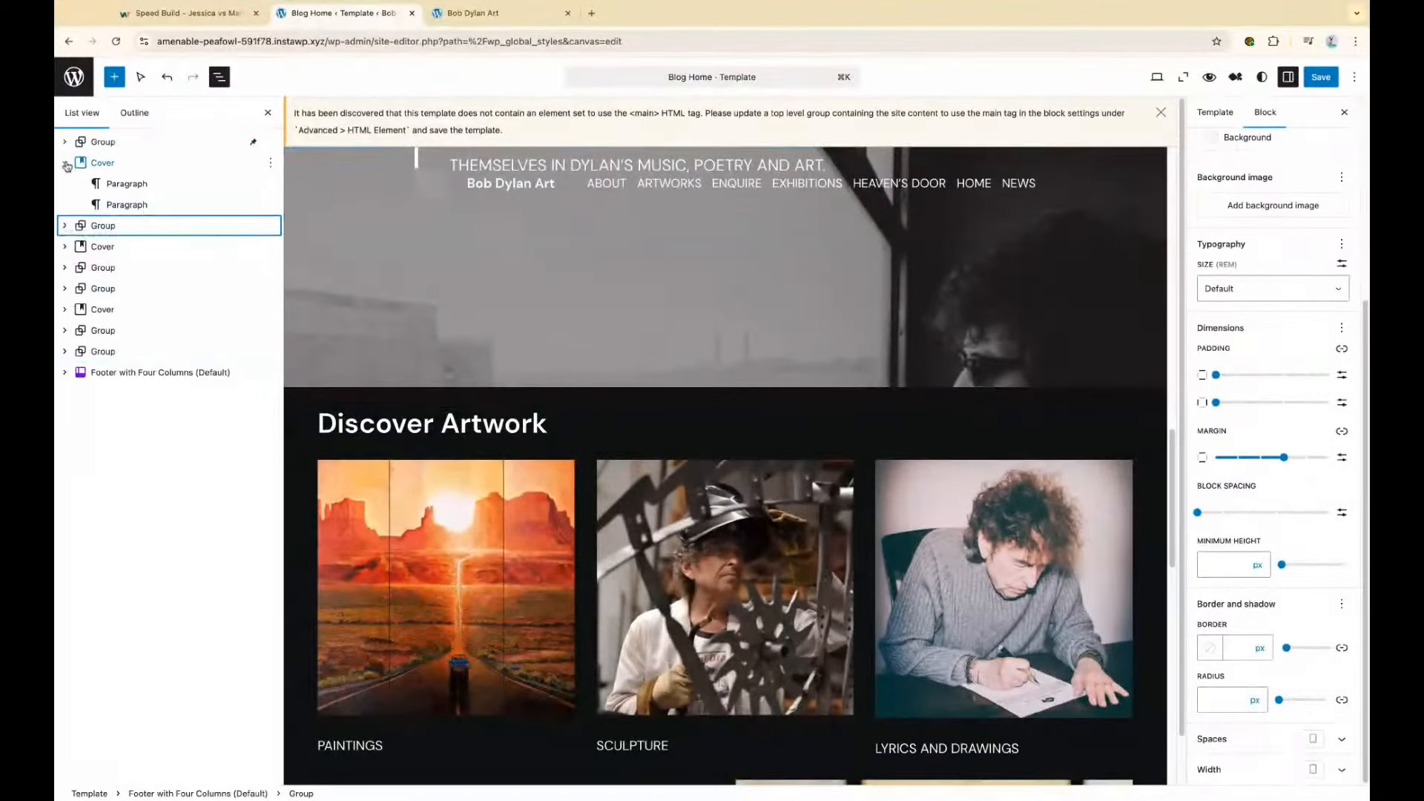
Group all the content blocks between the sticky header Group and the footer into one Group
click(65, 163)
click(102, 183)
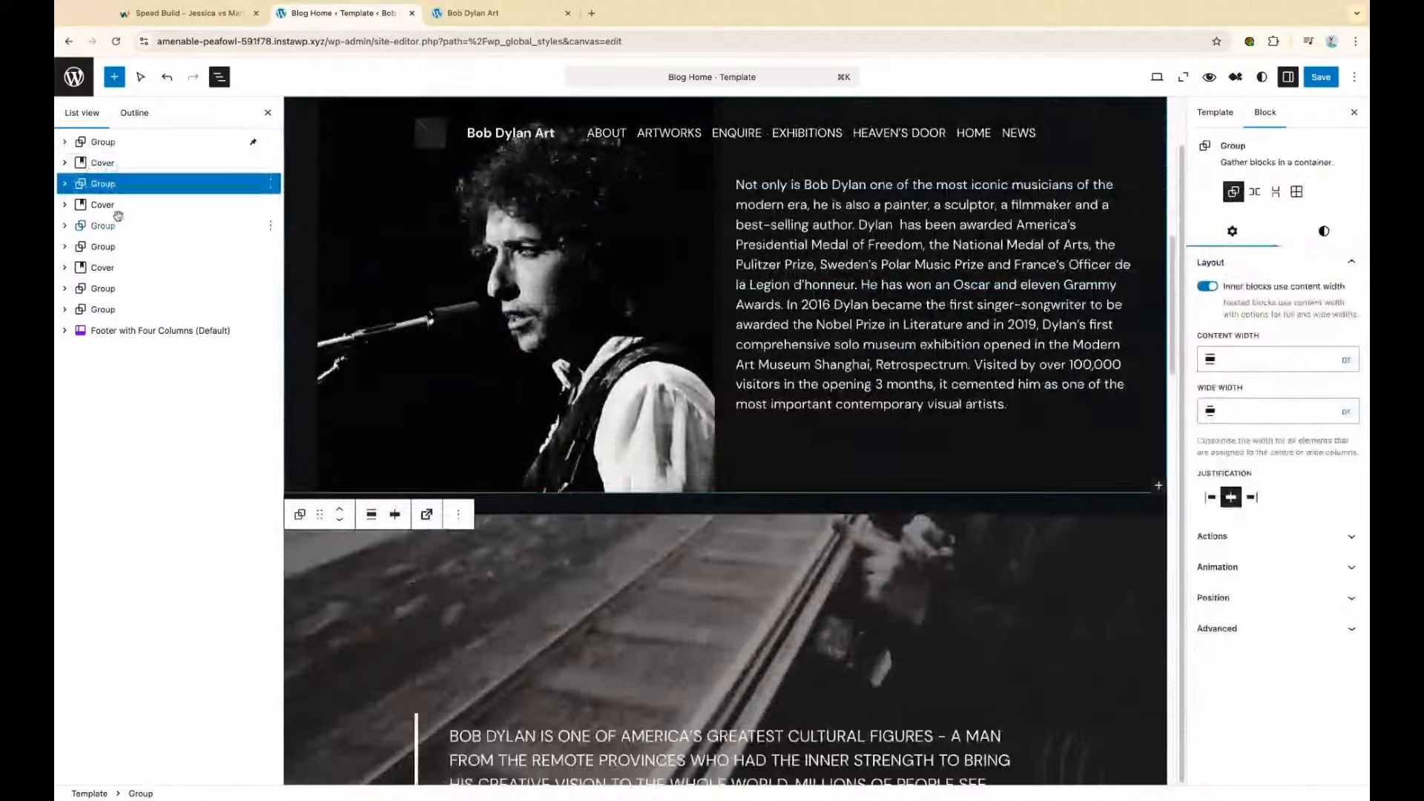
shift+click(121, 163)
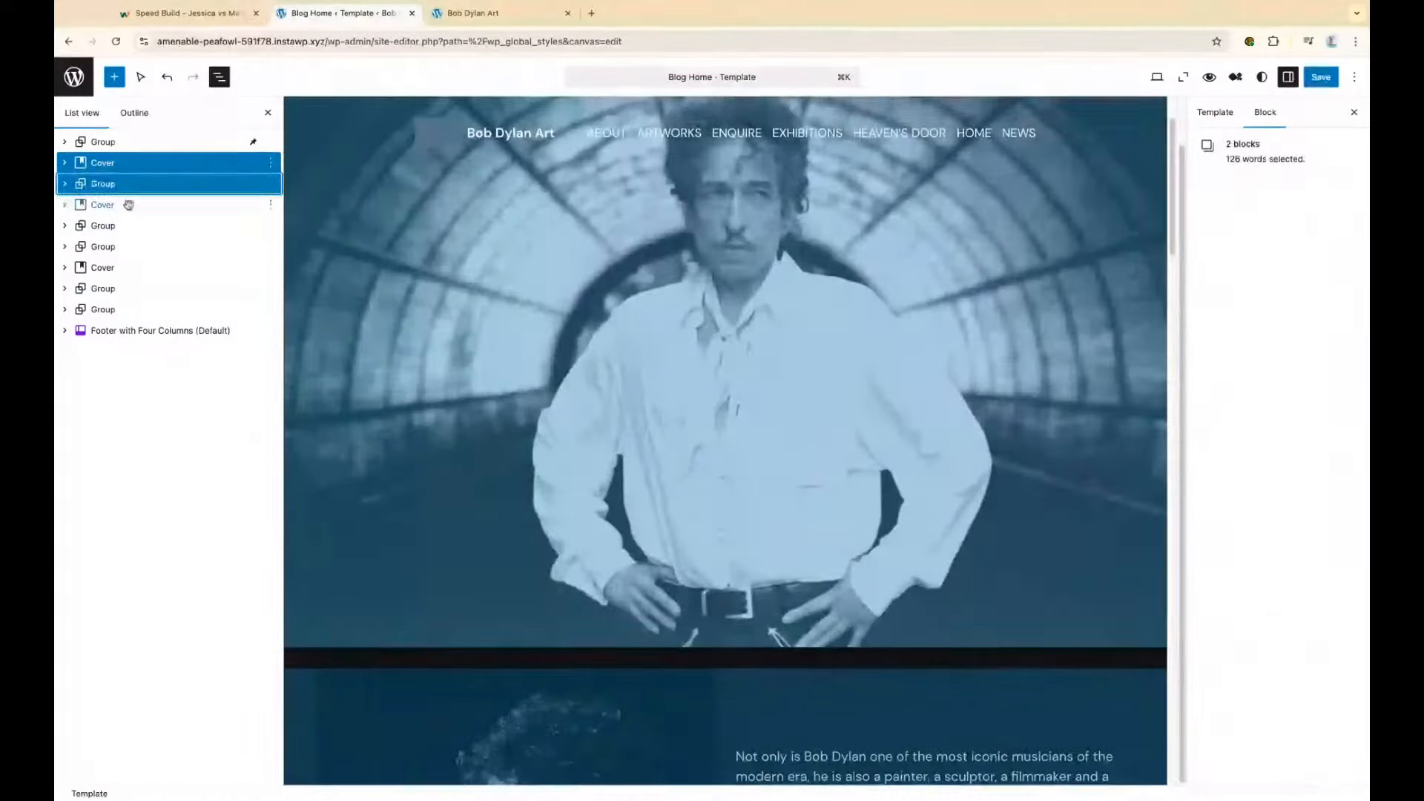
shift+click(127, 230)
shift+click(125, 249)
shift+click(123, 270)
shift+click(121, 290)
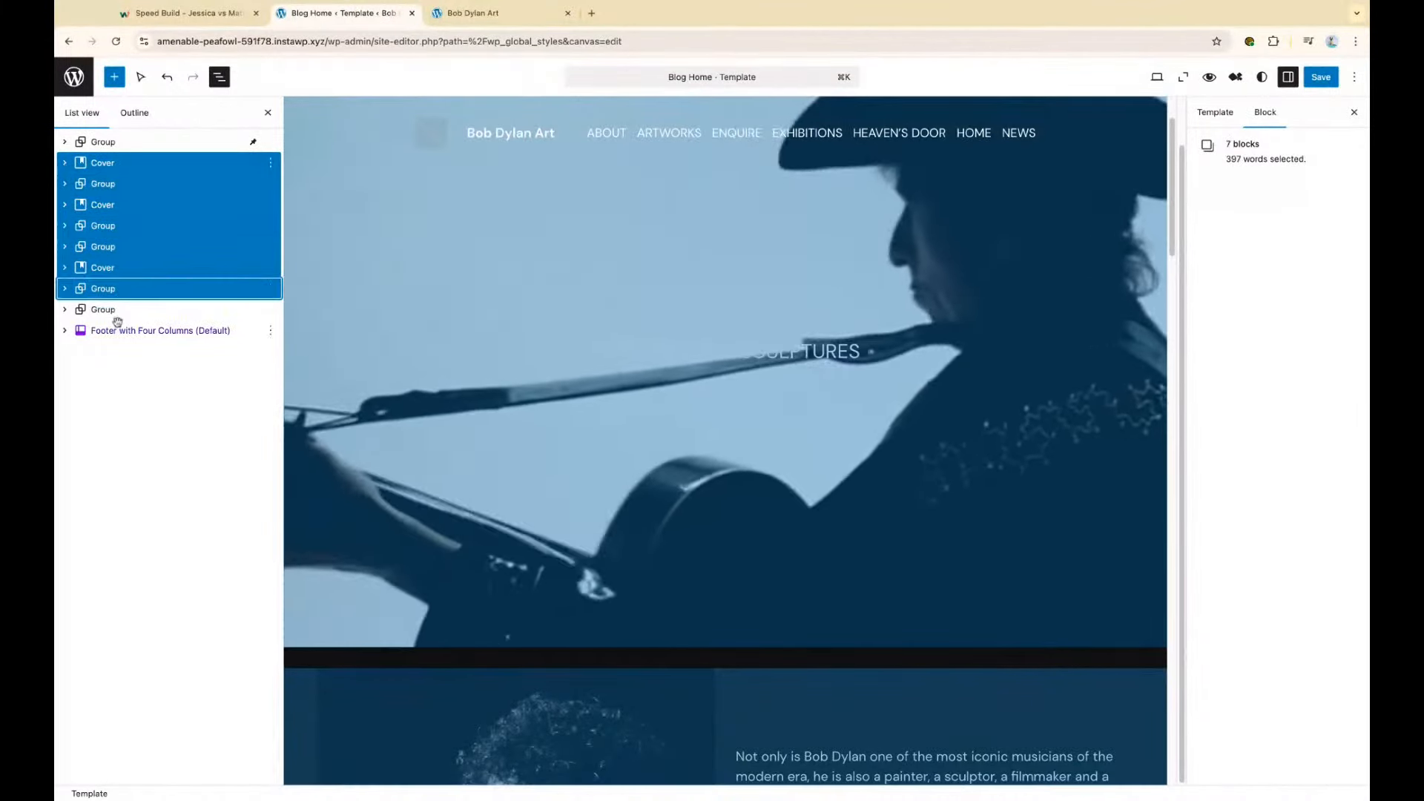
shift+click(119, 311)
click(270, 163)
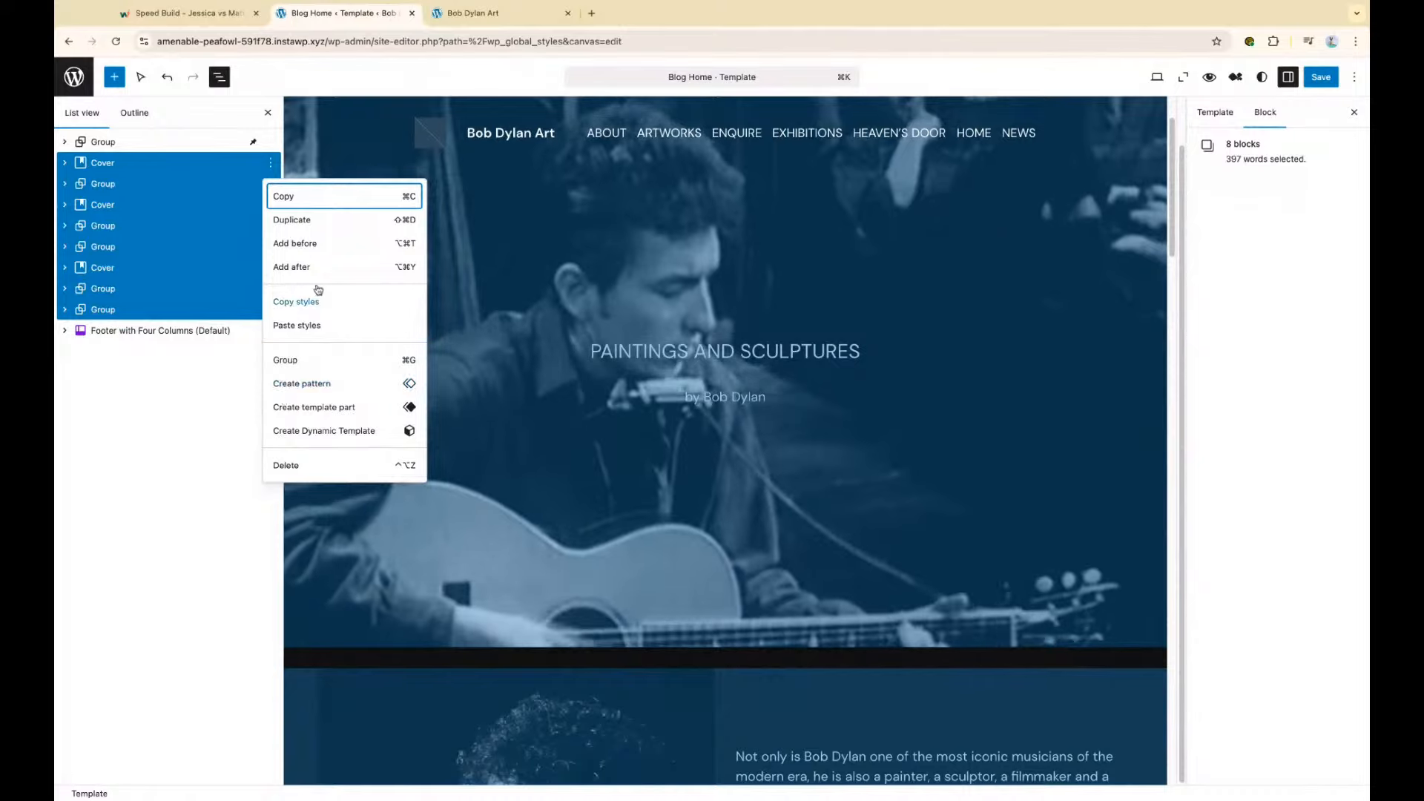
click(304, 360)
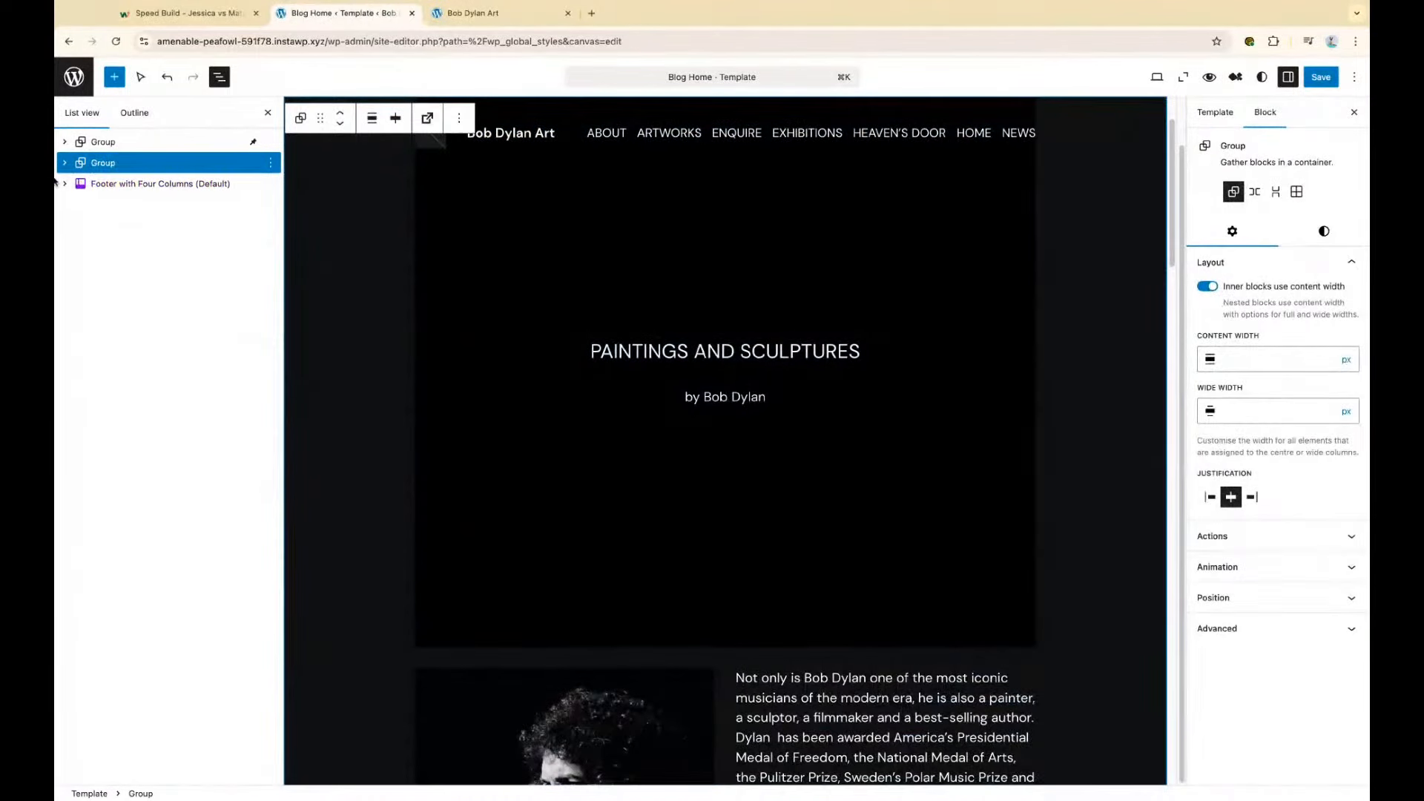
Set the HTML element of the new content Group to <main>
click(1261, 628)
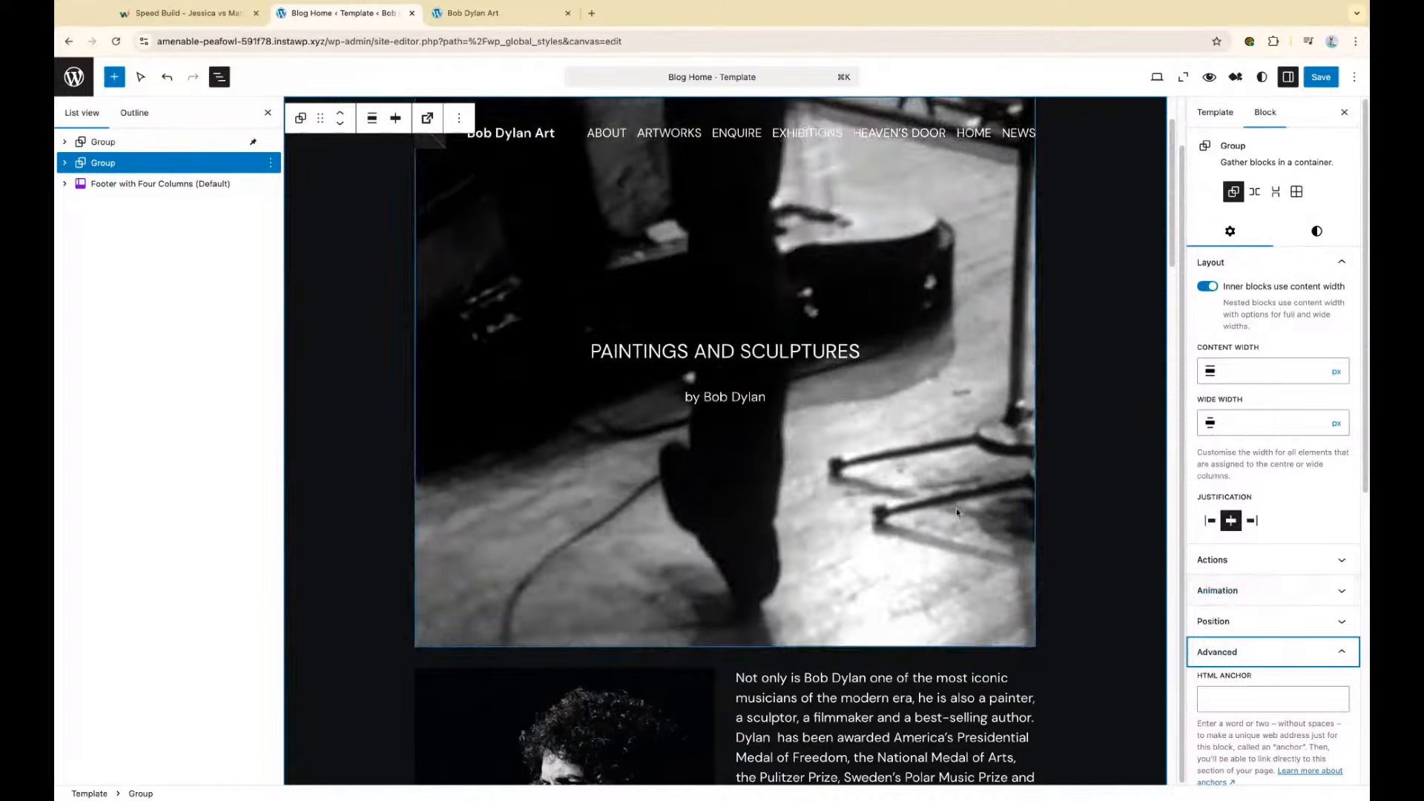
scroll(957, 512, down, 2)
scroll(957, 513, up, 3)
scroll(957, 513, down, 3)
scroll(957, 512, up, 3)
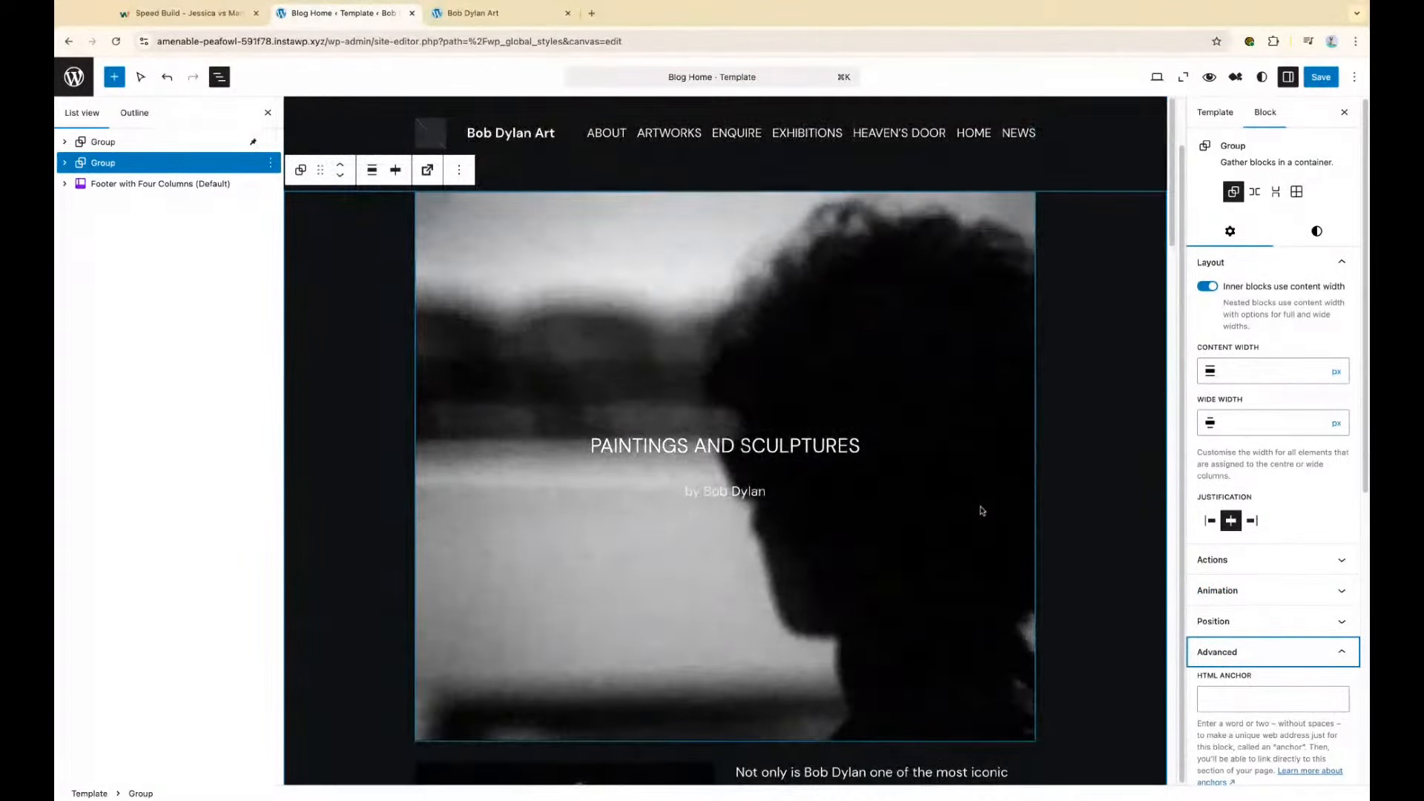
scroll(1265, 601, down, 5)
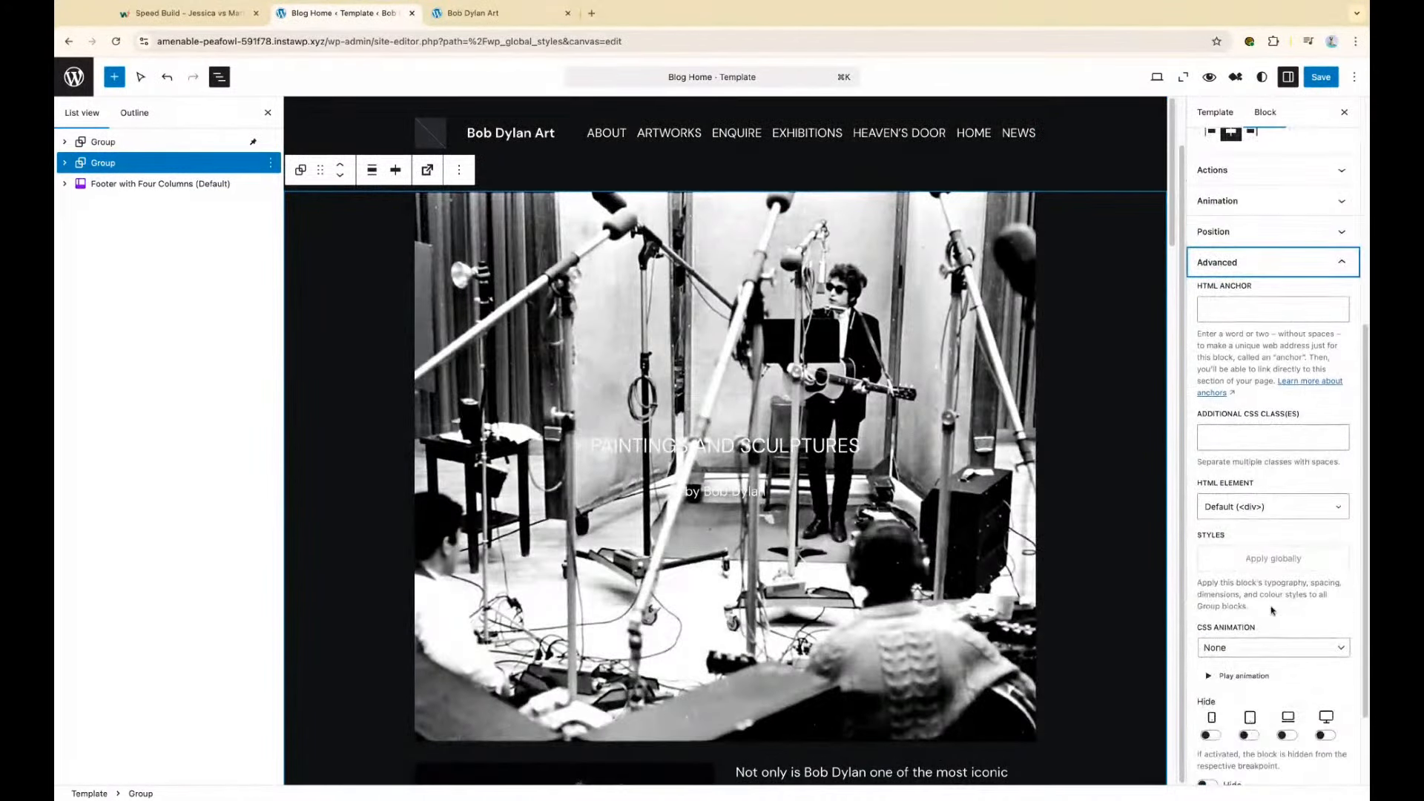
scroll(1287, 575, up, 5)
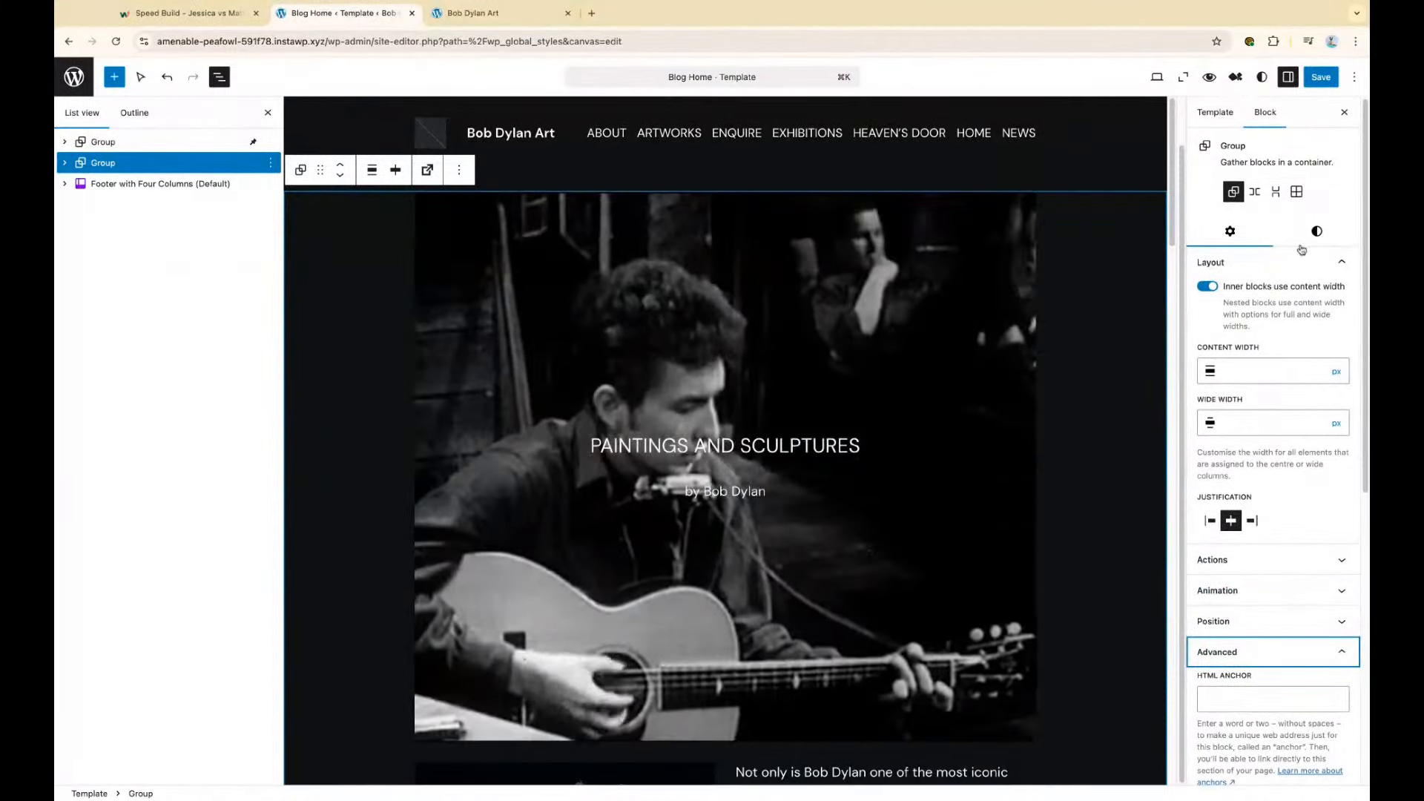
scroll(1287, 517, down, 6)
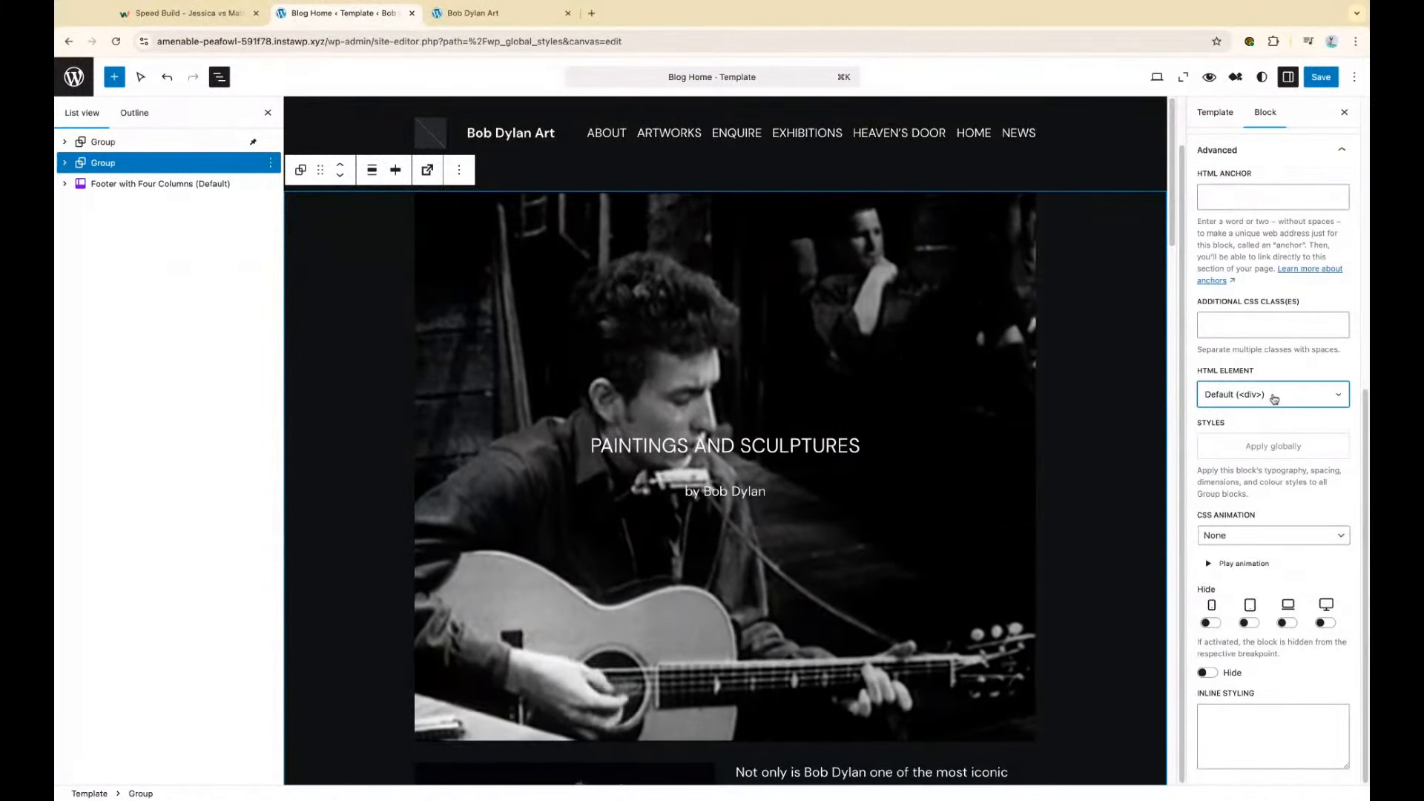
scroll(1273, 356, up, 6)
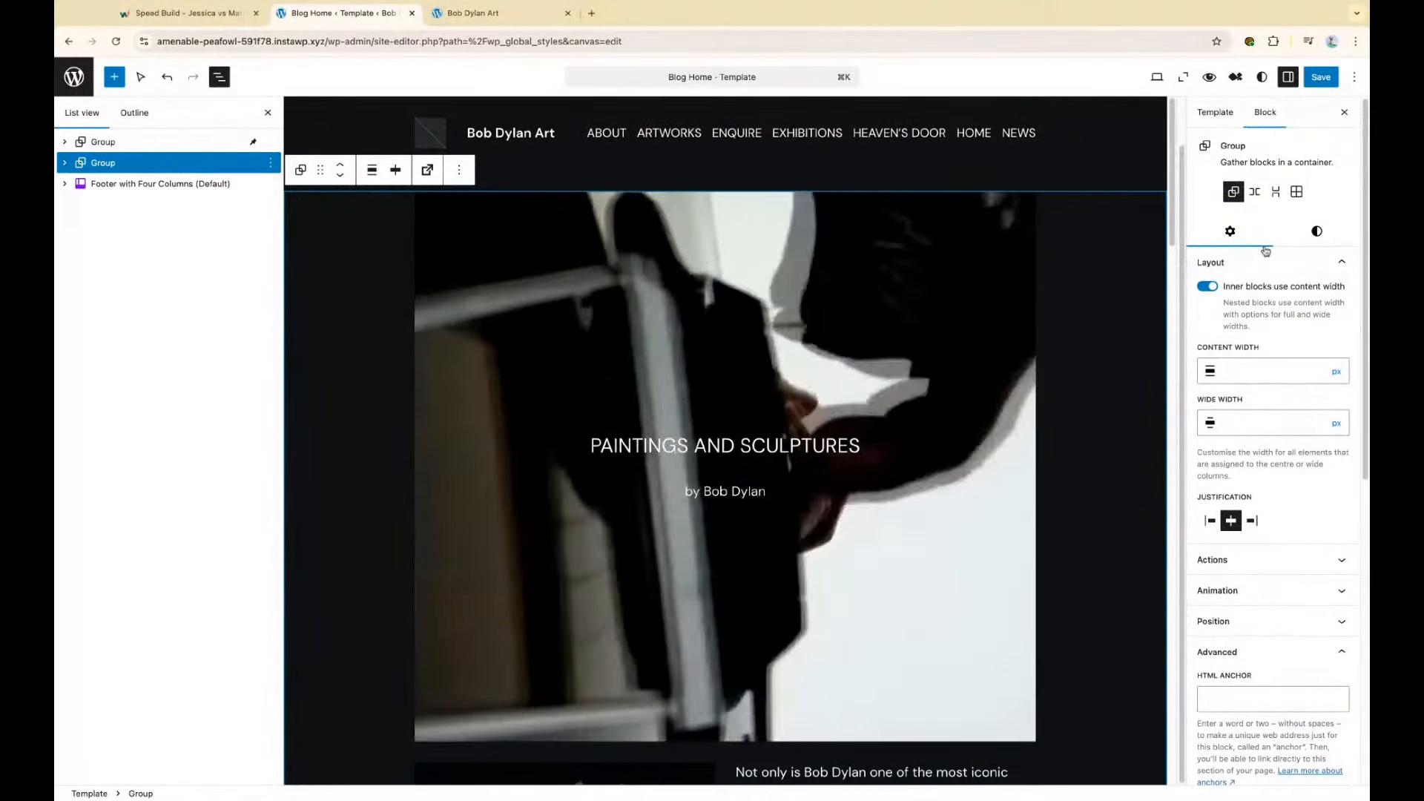
Turn off content width for the content Group's inner blocks and save the template
click(1208, 286)
click(1324, 79)
click(1329, 87)
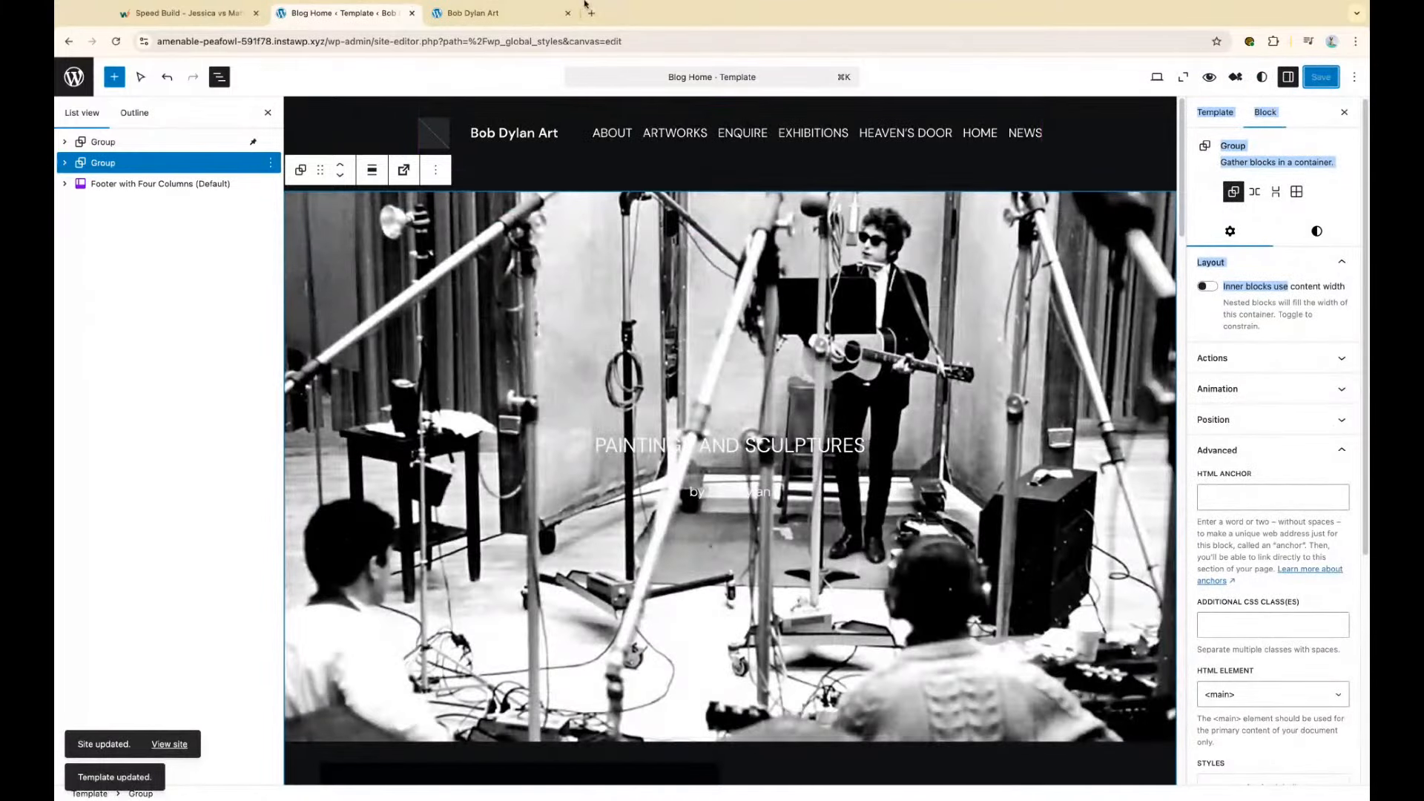
Check the saved layout on the live homepage and look at the header Group in the editor
click(519, 15)
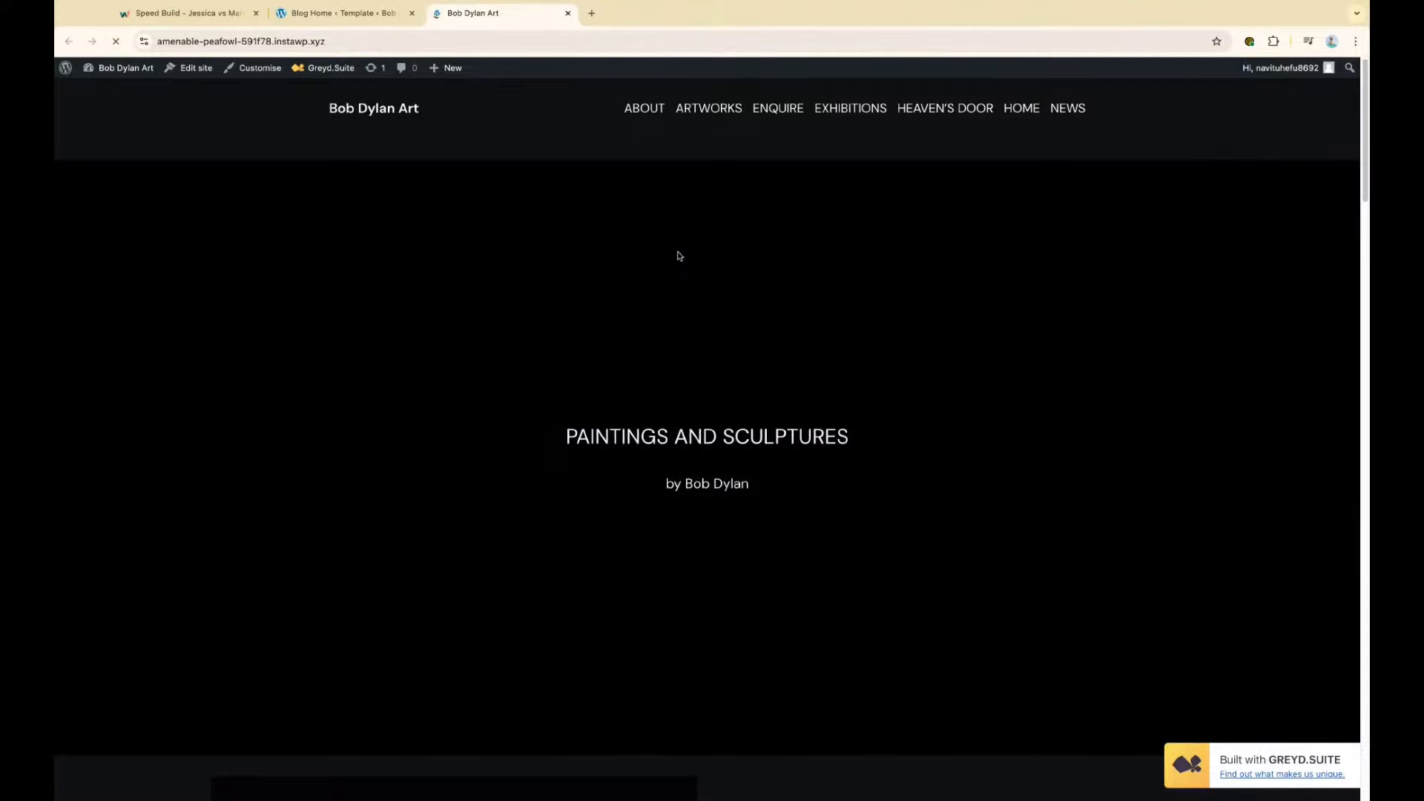
click(365, 15)
click(339, 161)
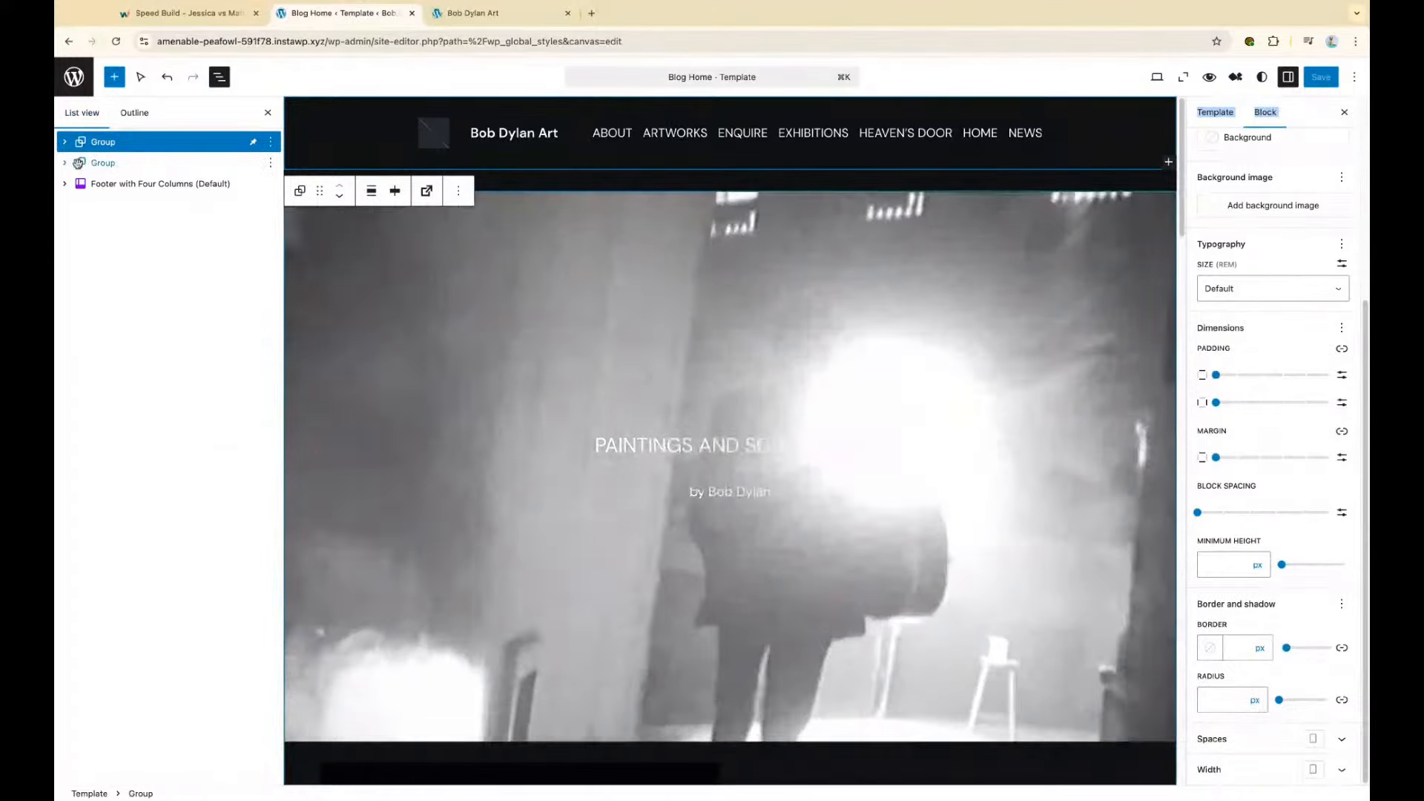
Set the content Group's vertical margin to None and save the template
click(102, 162)
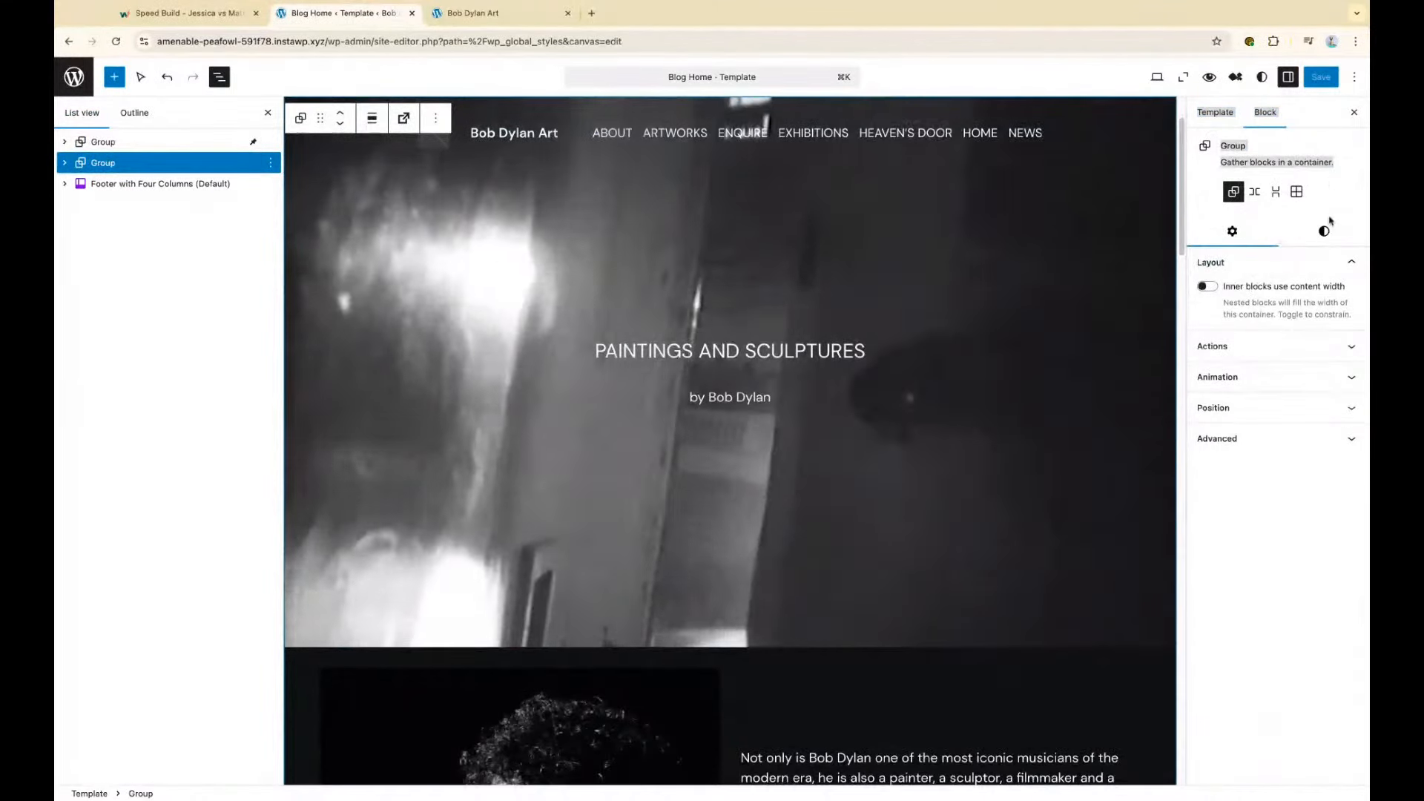
click(1324, 231)
scroll(1309, 670, down, 3)
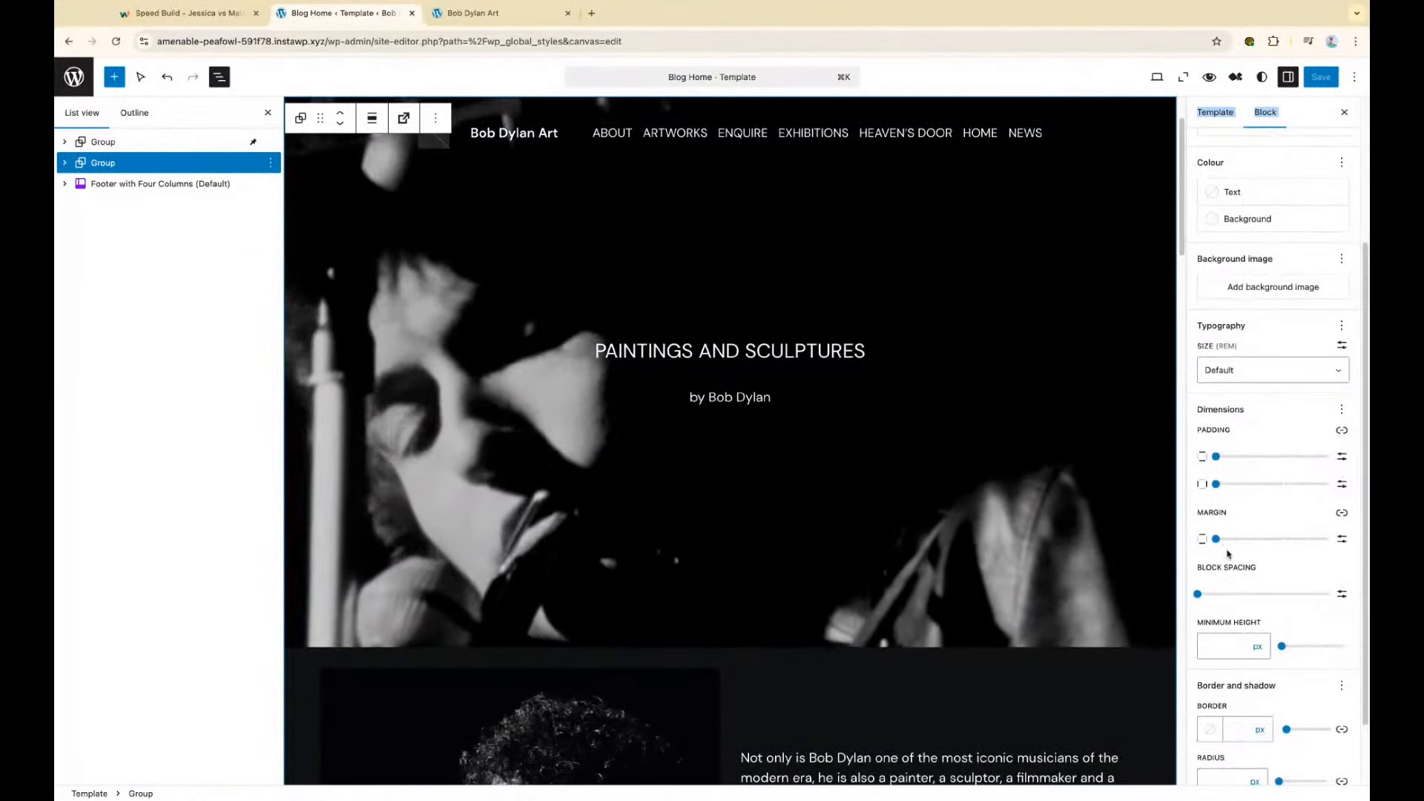
click(1216, 540)
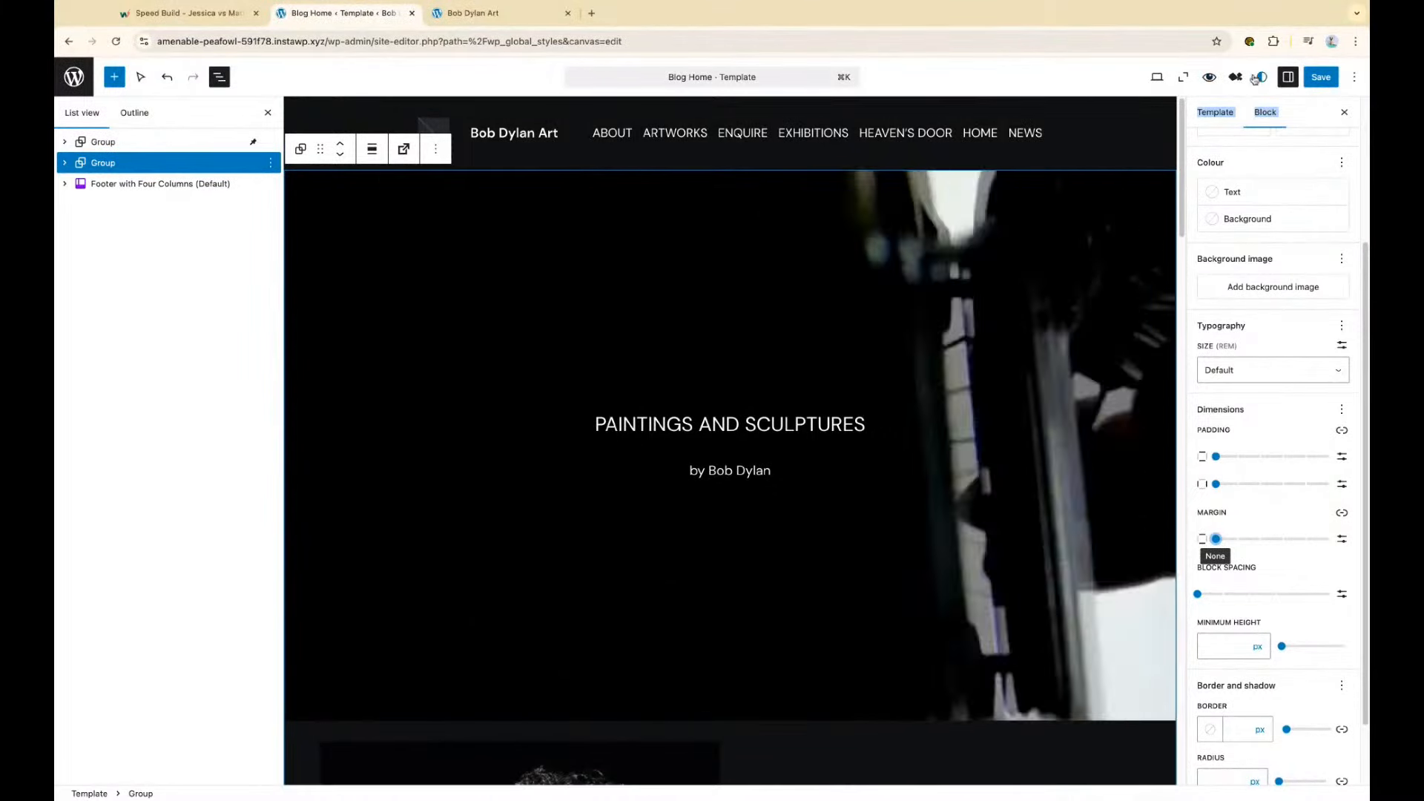
click(1320, 76)
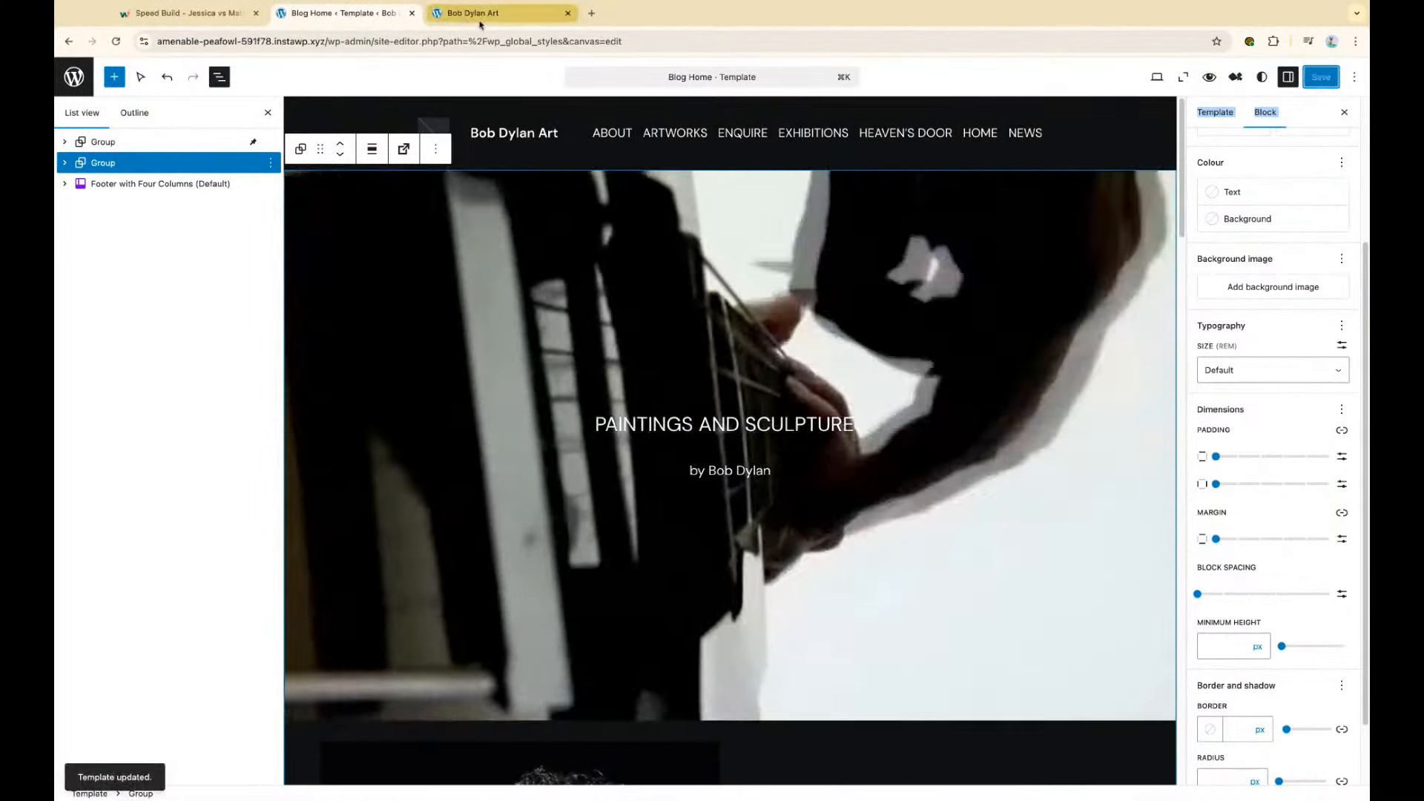
Reload the live homepage and inspect the header element with the browser's developer tools
click(480, 22)
scroll(532, 287, down, 10)
key(super+r)
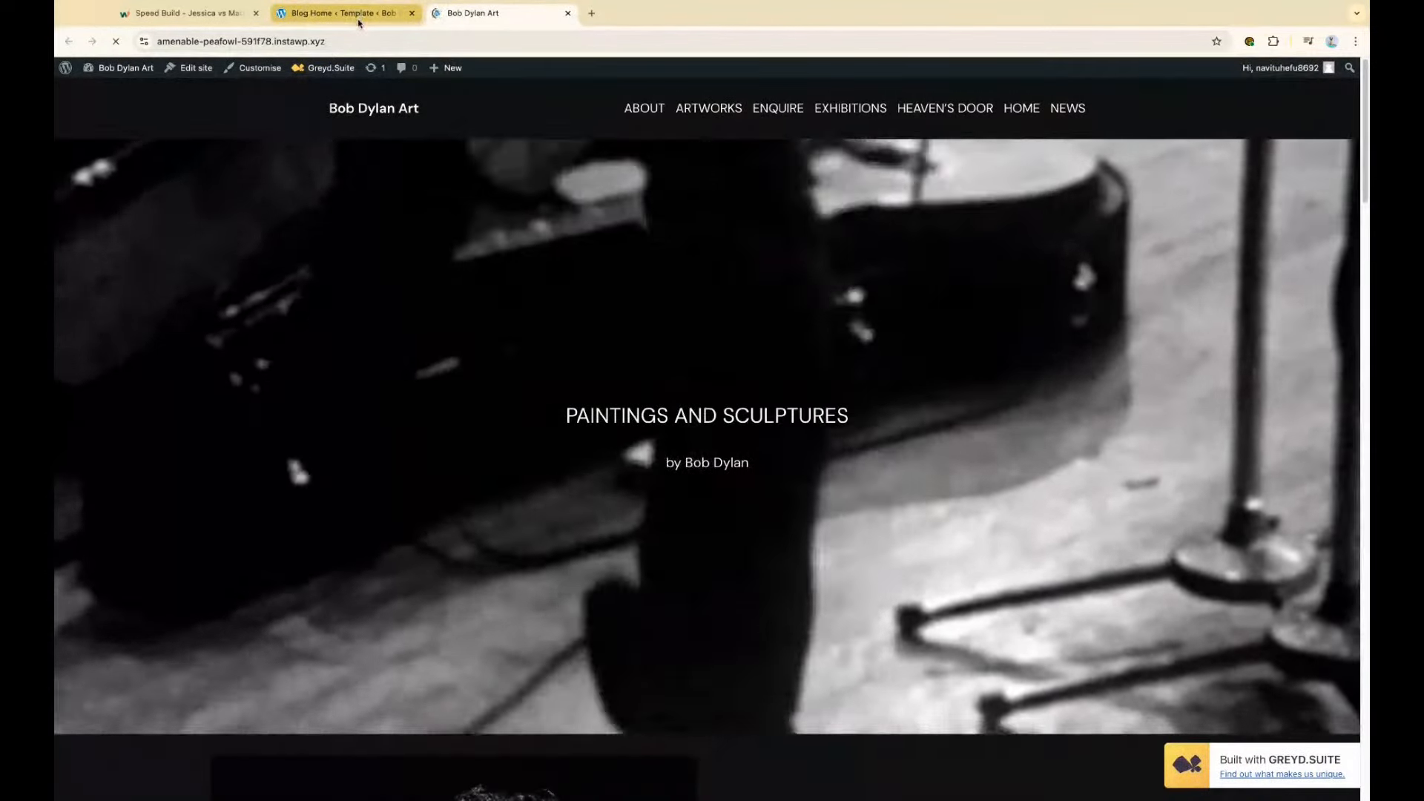
click(359, 23)
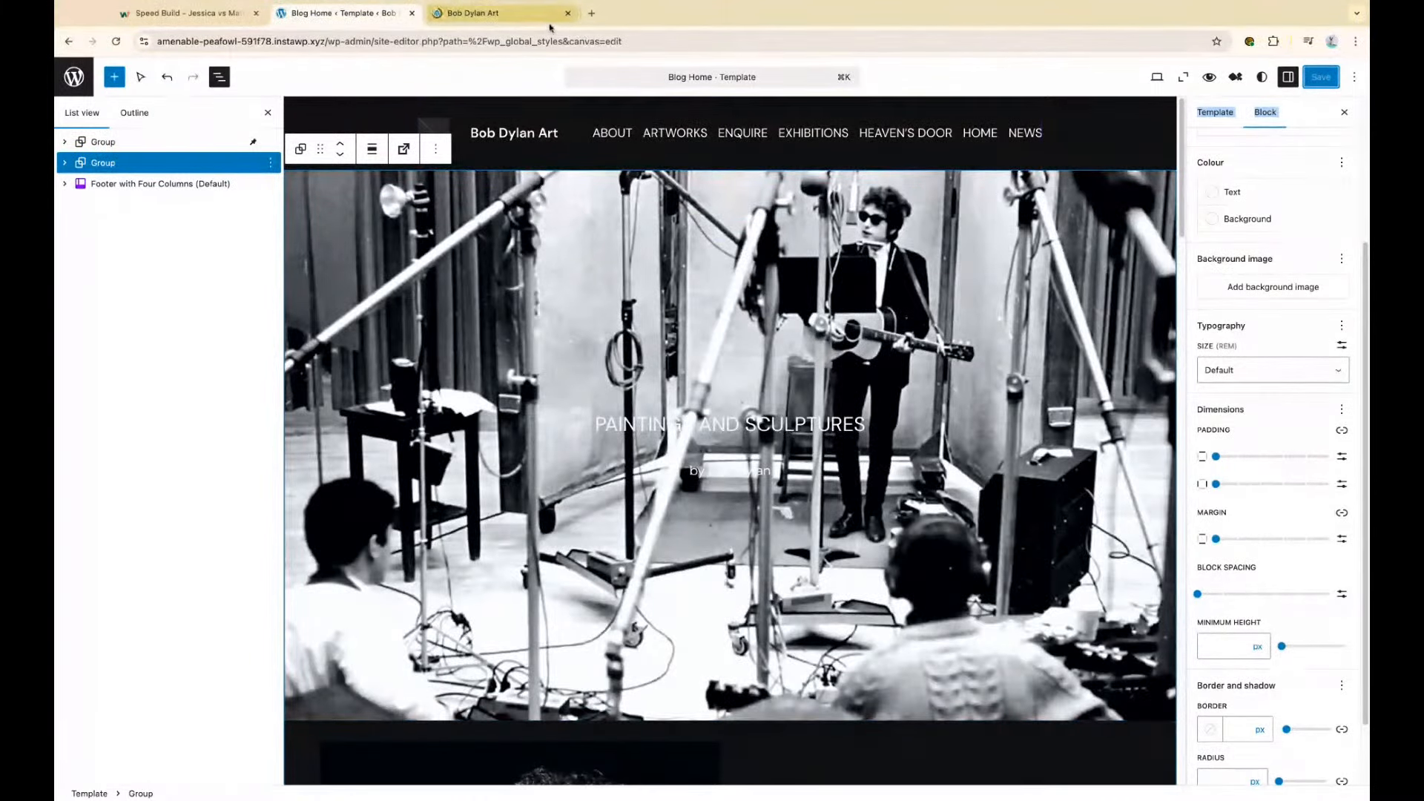
click(549, 16)
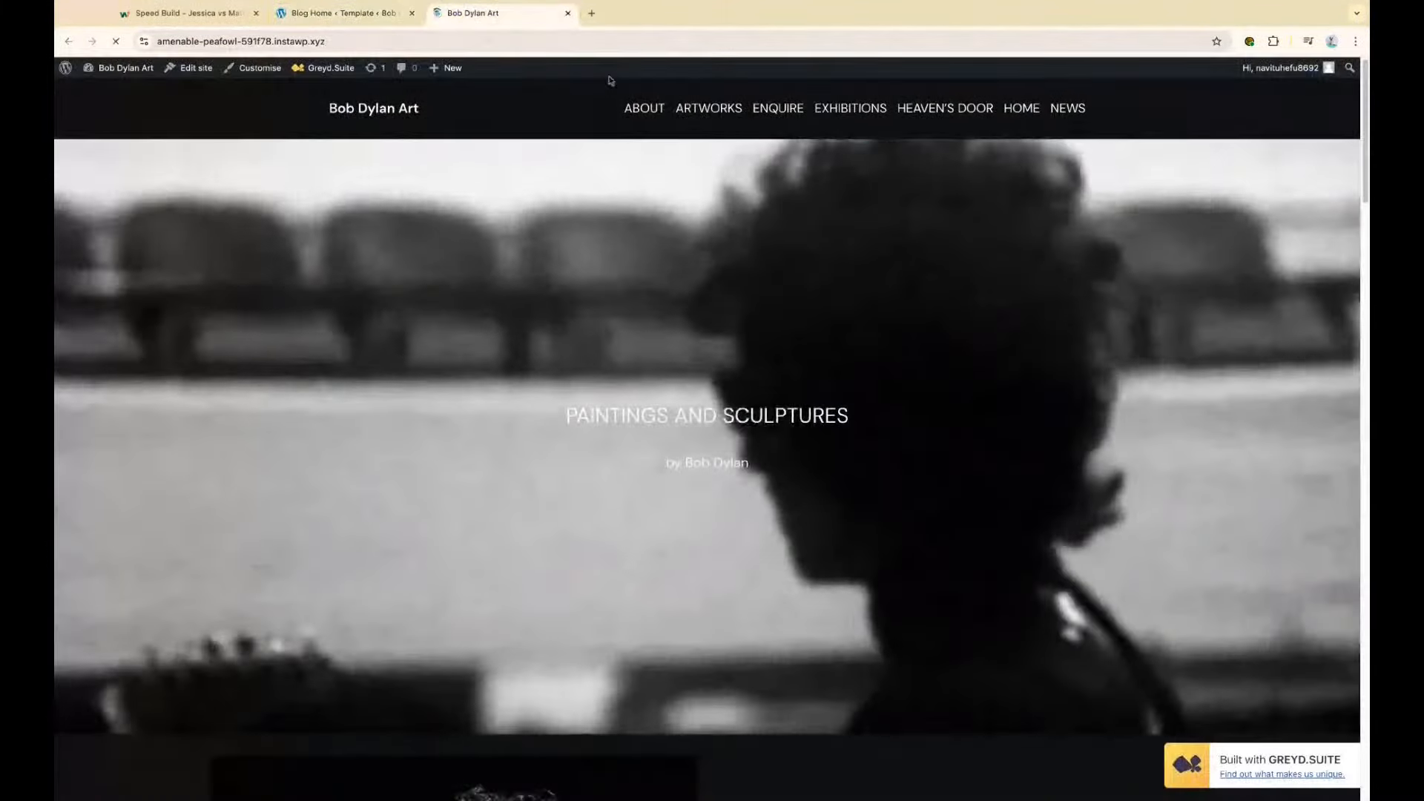
key(super+alt+i)
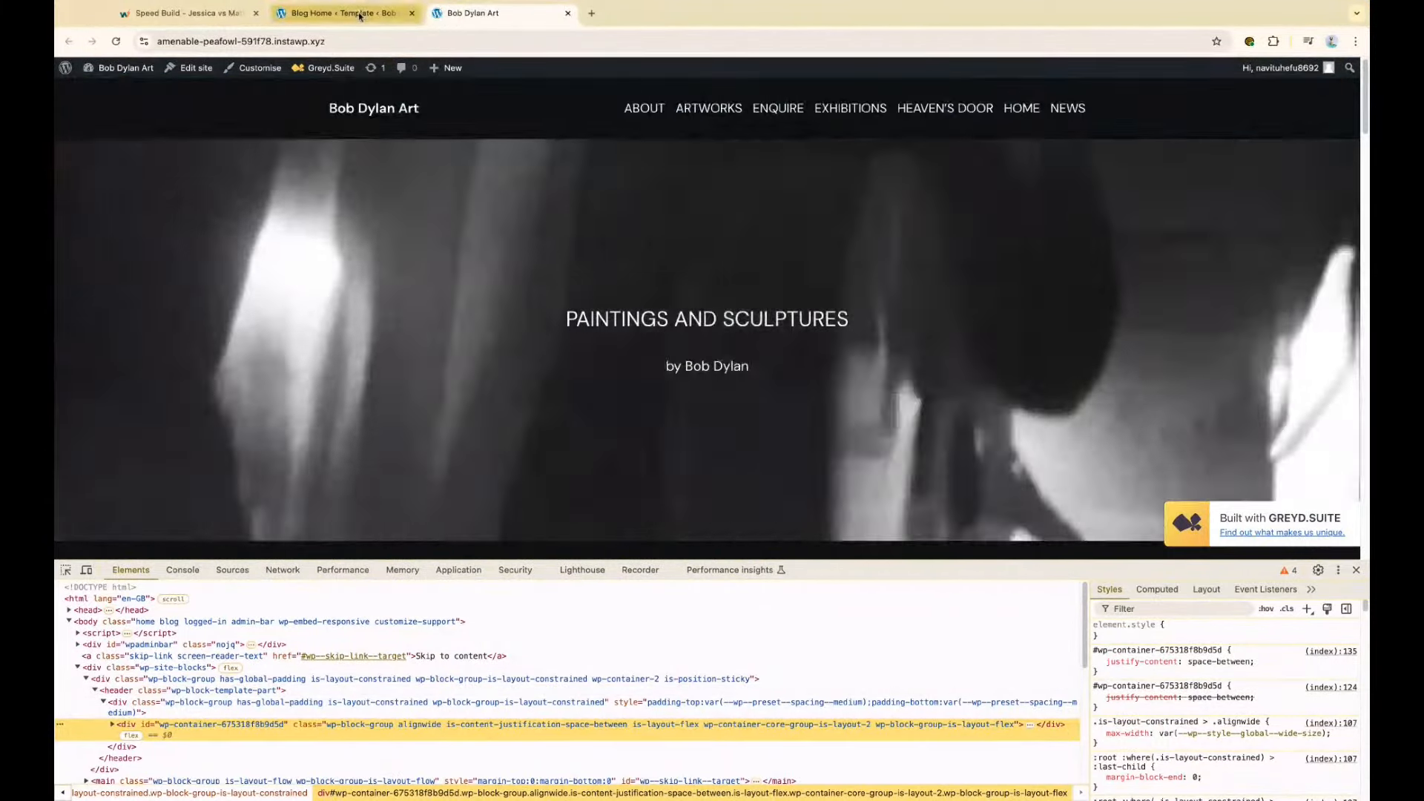
click(359, 14)
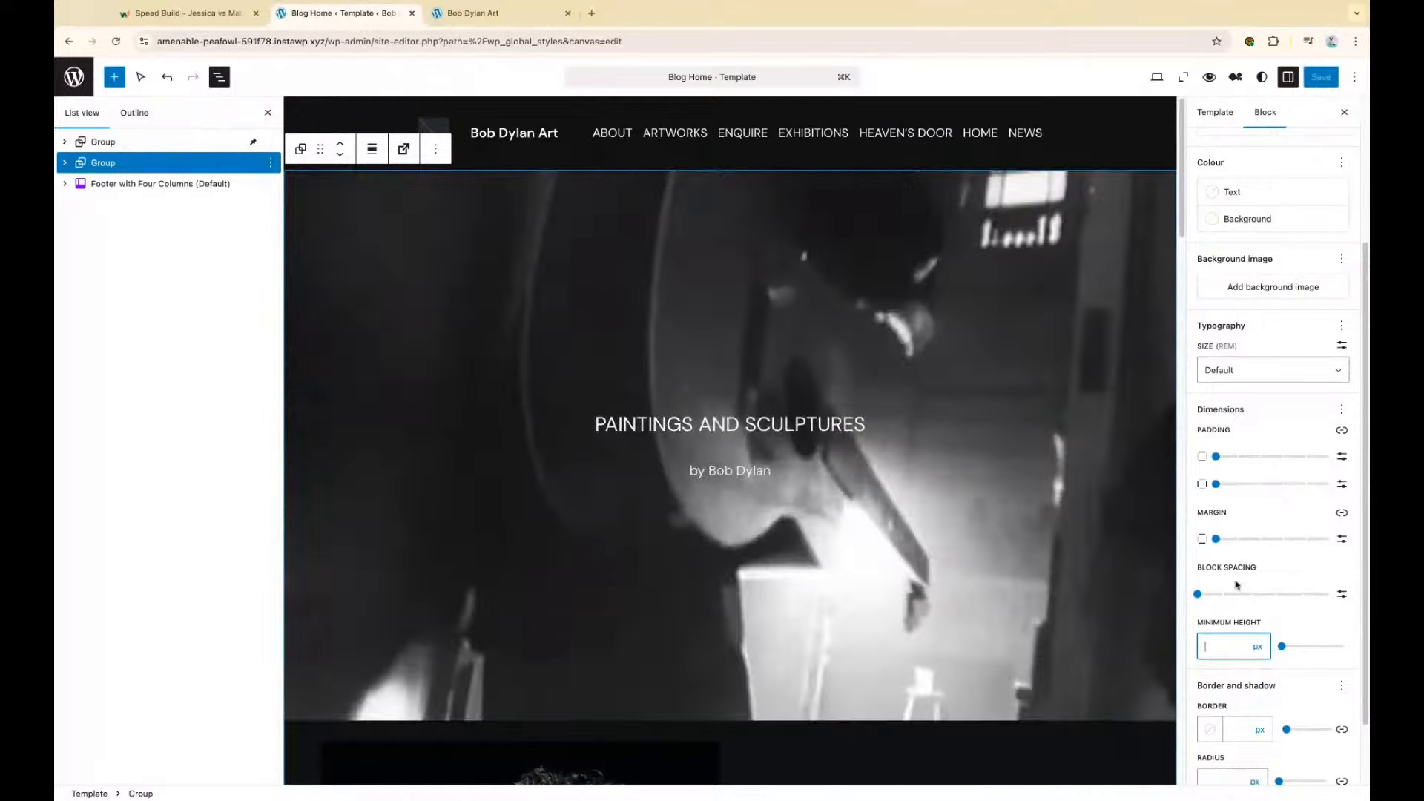
Unlink the content Group's top and bottom margins and set a custom top margin of -93 px
click(1341, 538)
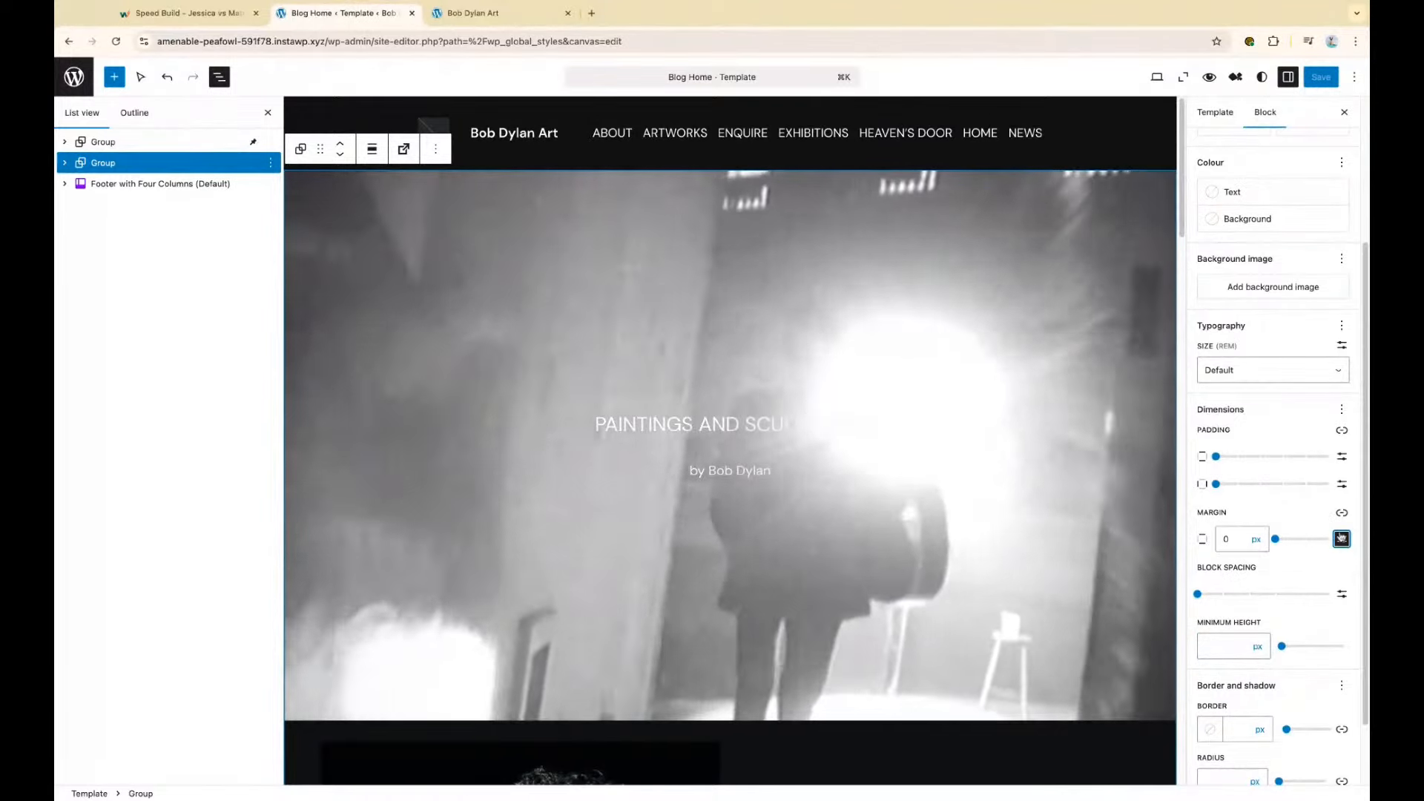
click(1342, 512)
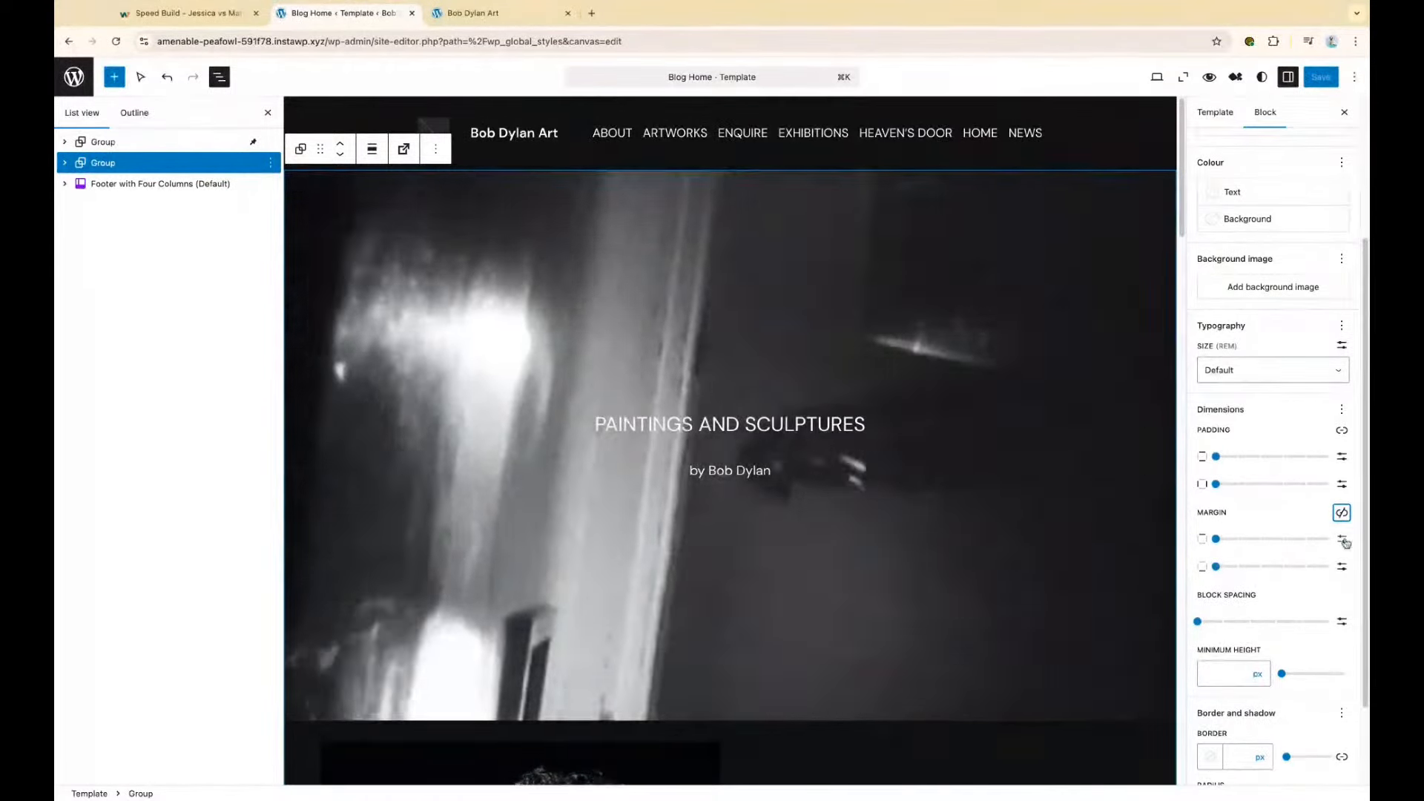
click(1345, 542)
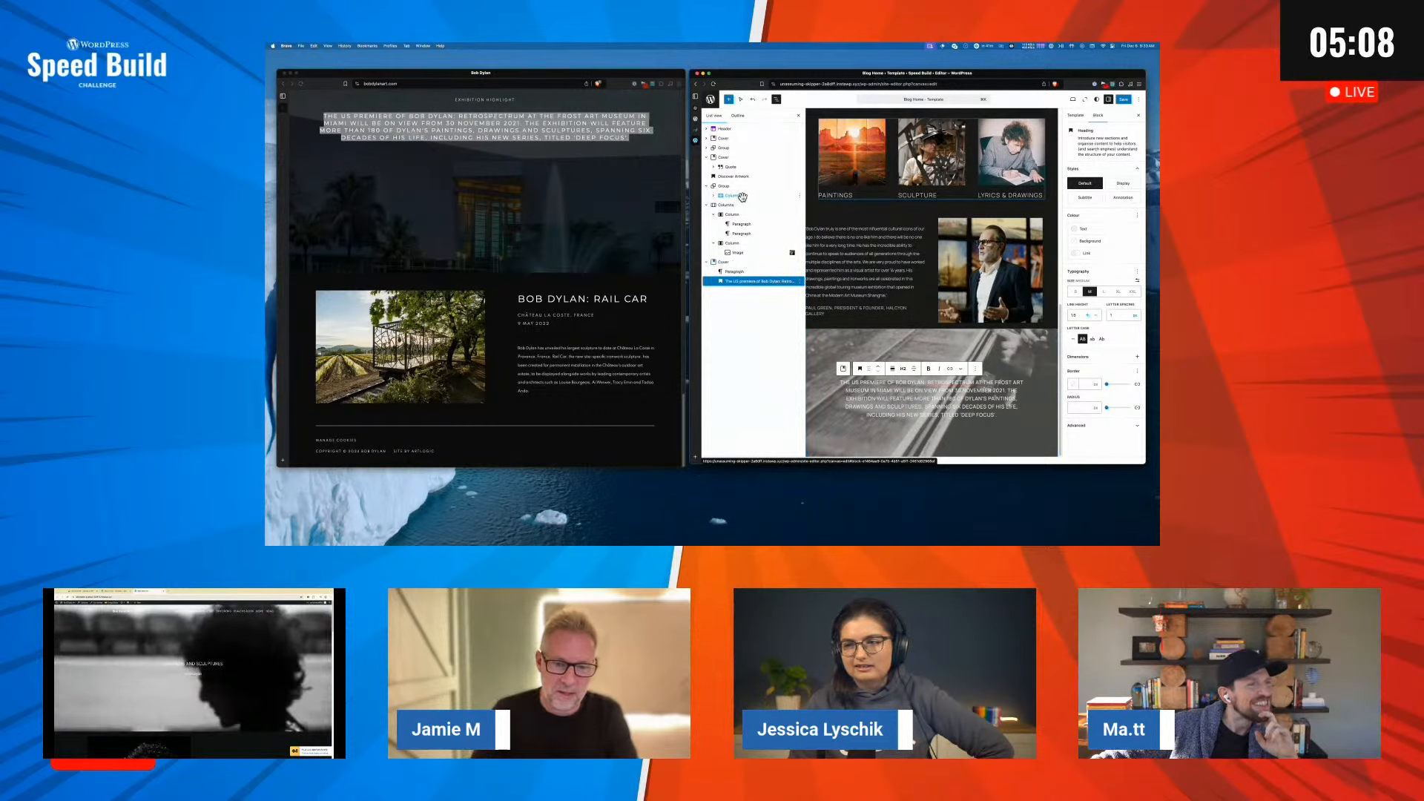
click(899, 307)
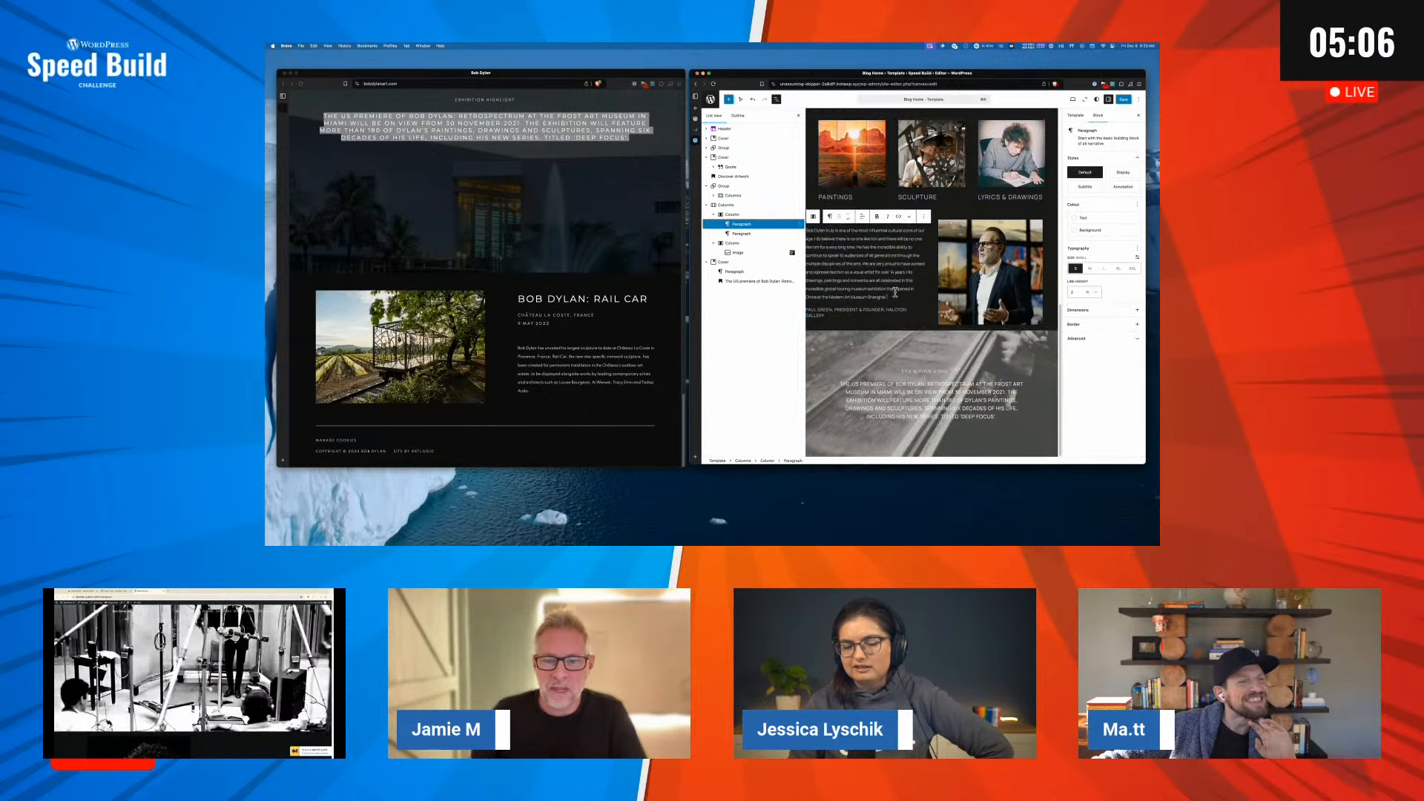
scroll(896, 307, up, 2)
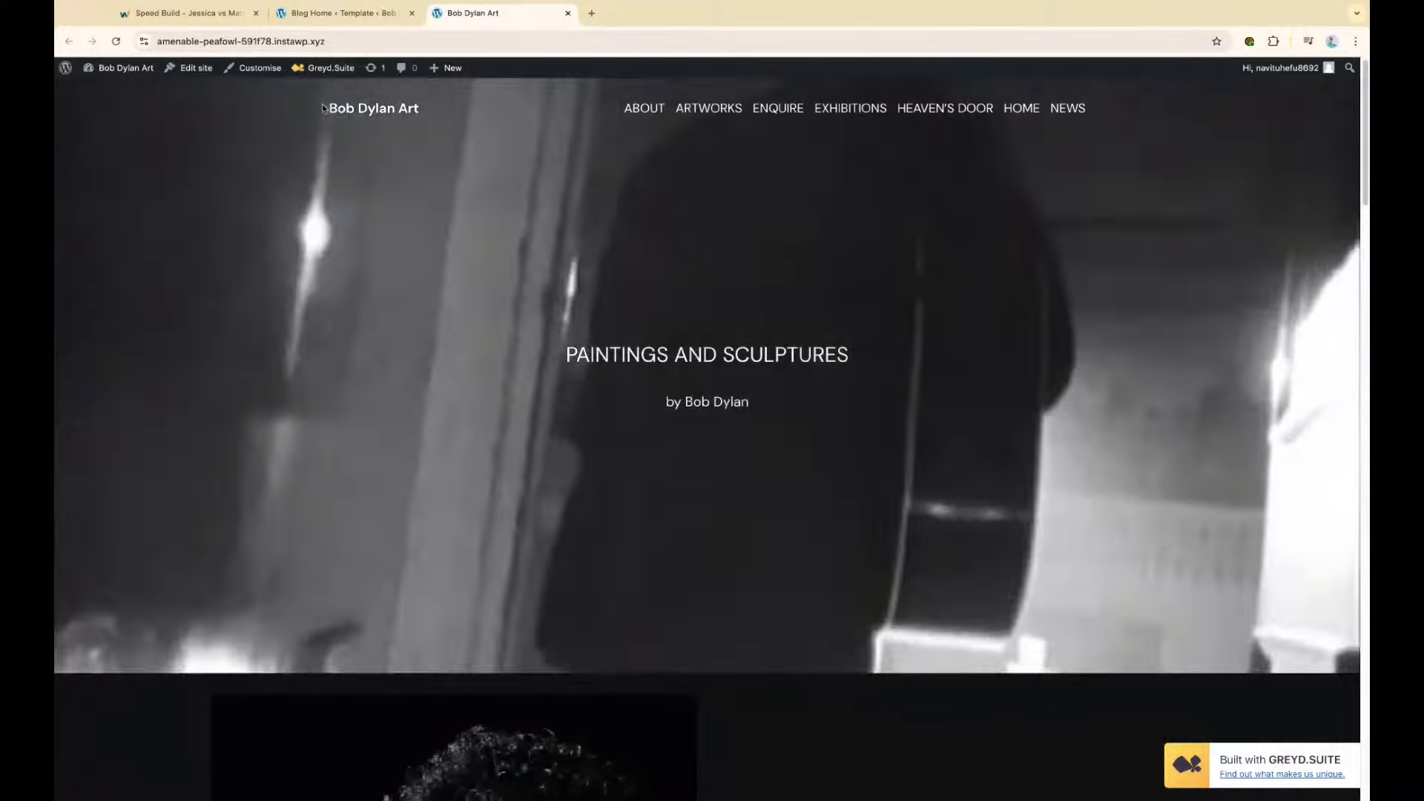
Compare the header overlap on the live homepage with the editor and examine the header Group's contents and position settings
click(338, 15)
click(453, 14)
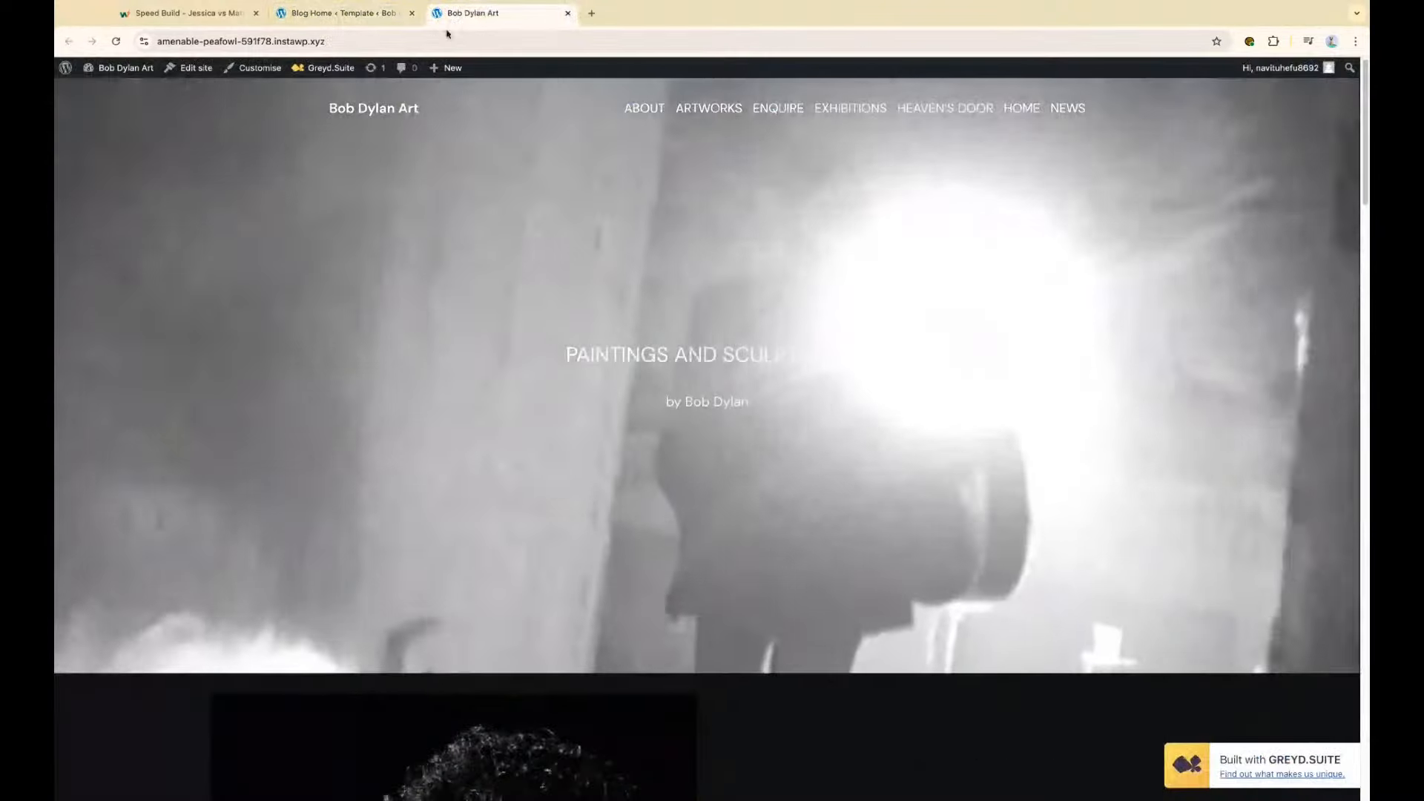
click(329, 12)
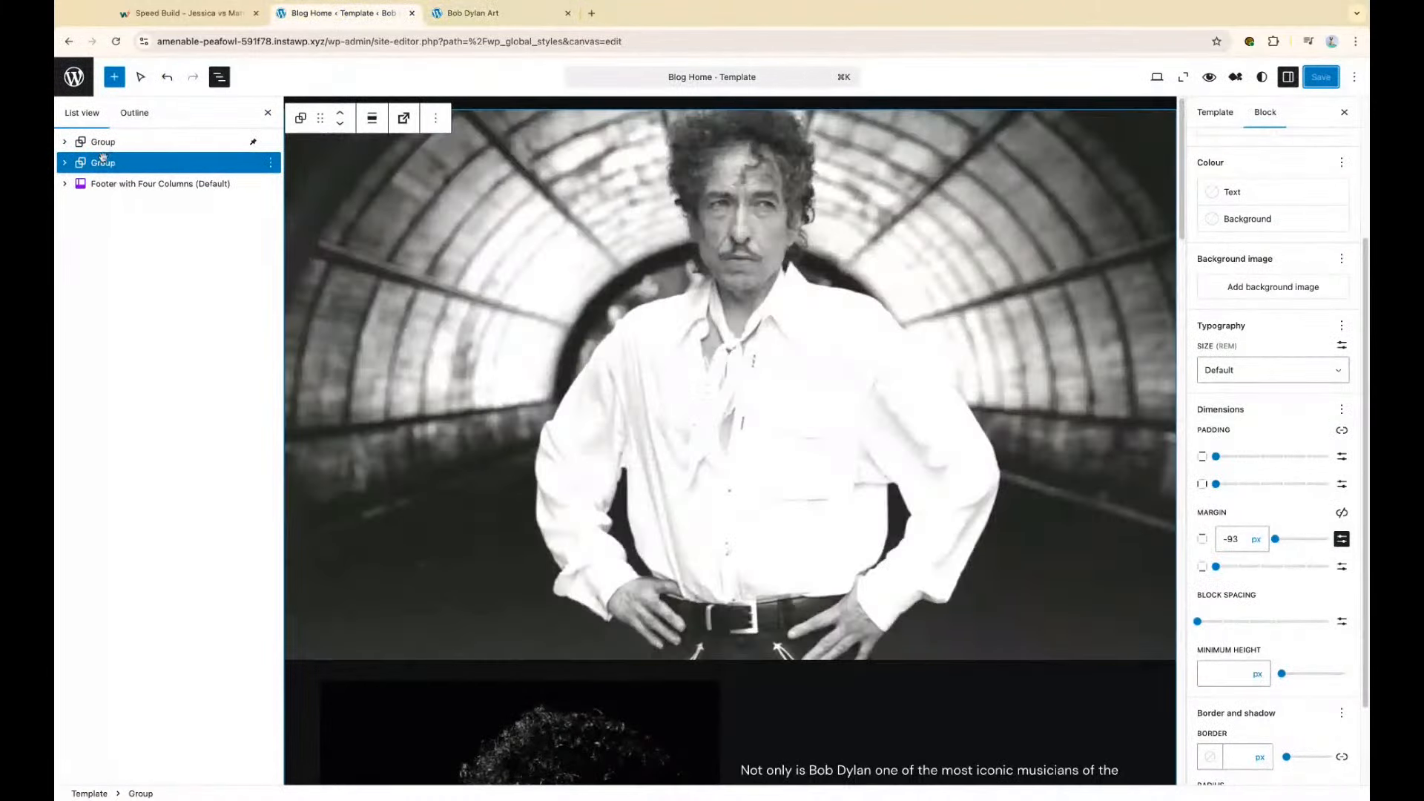
click(65, 142)
click(144, 163)
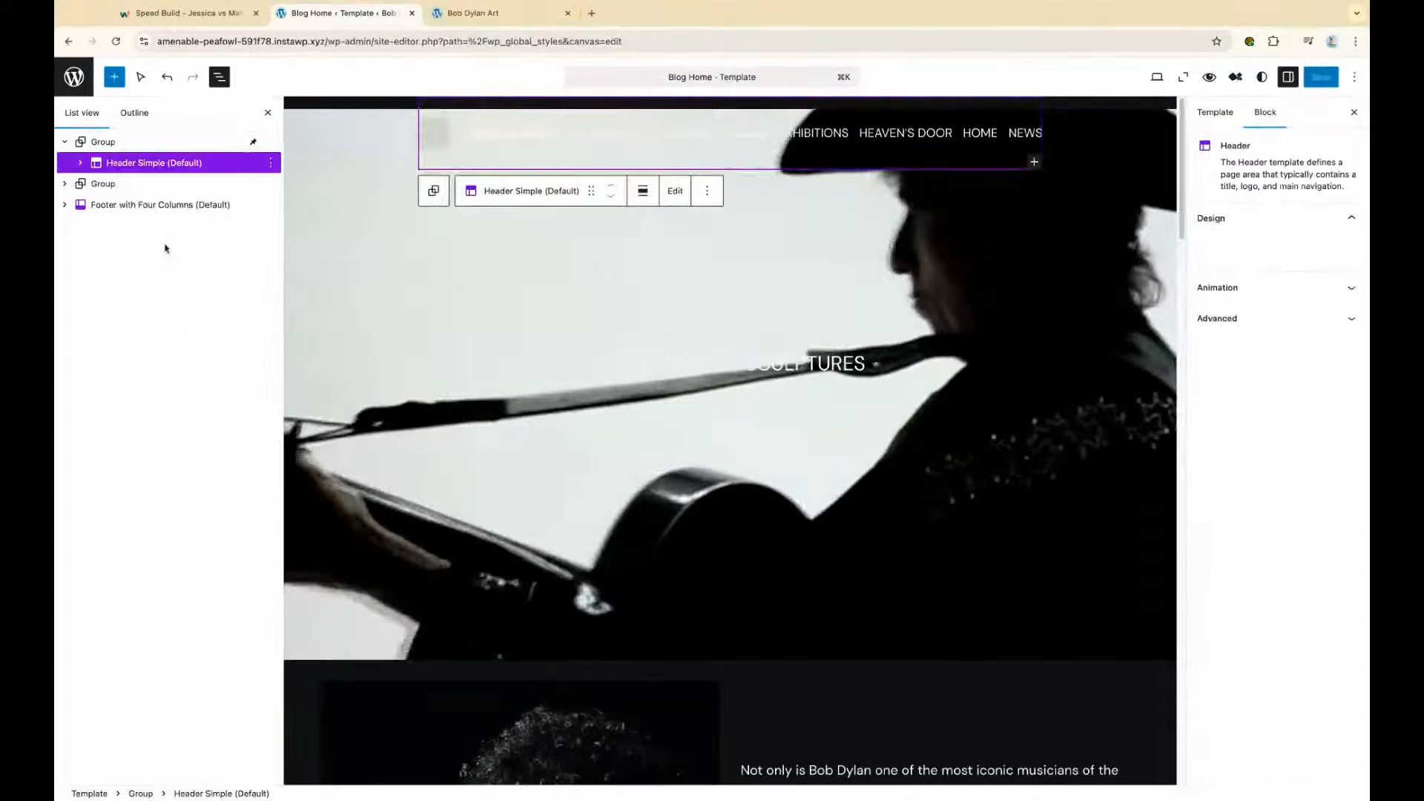
click(199, 143)
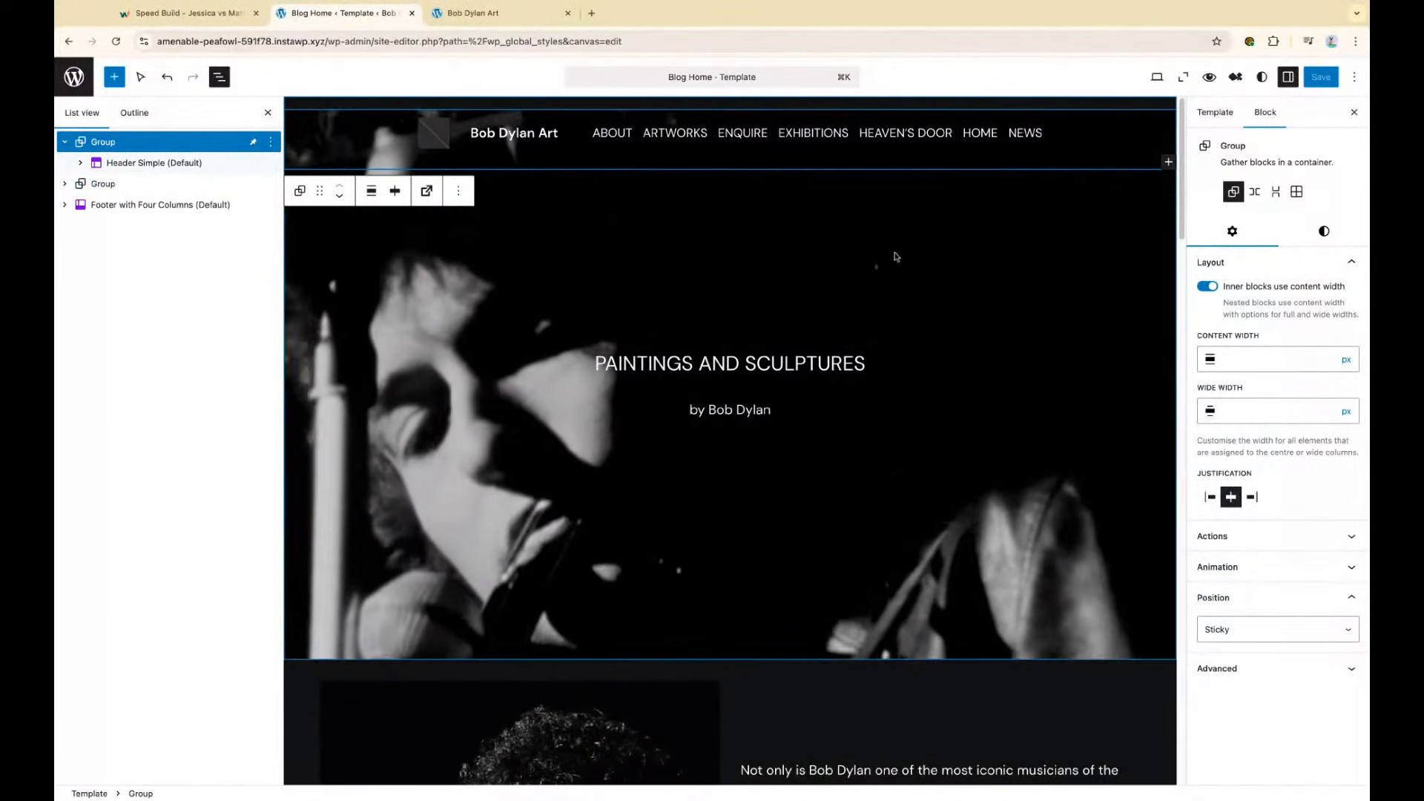
Expand the main content Group and examine its advanced settings, including the HTML element
click(137, 191)
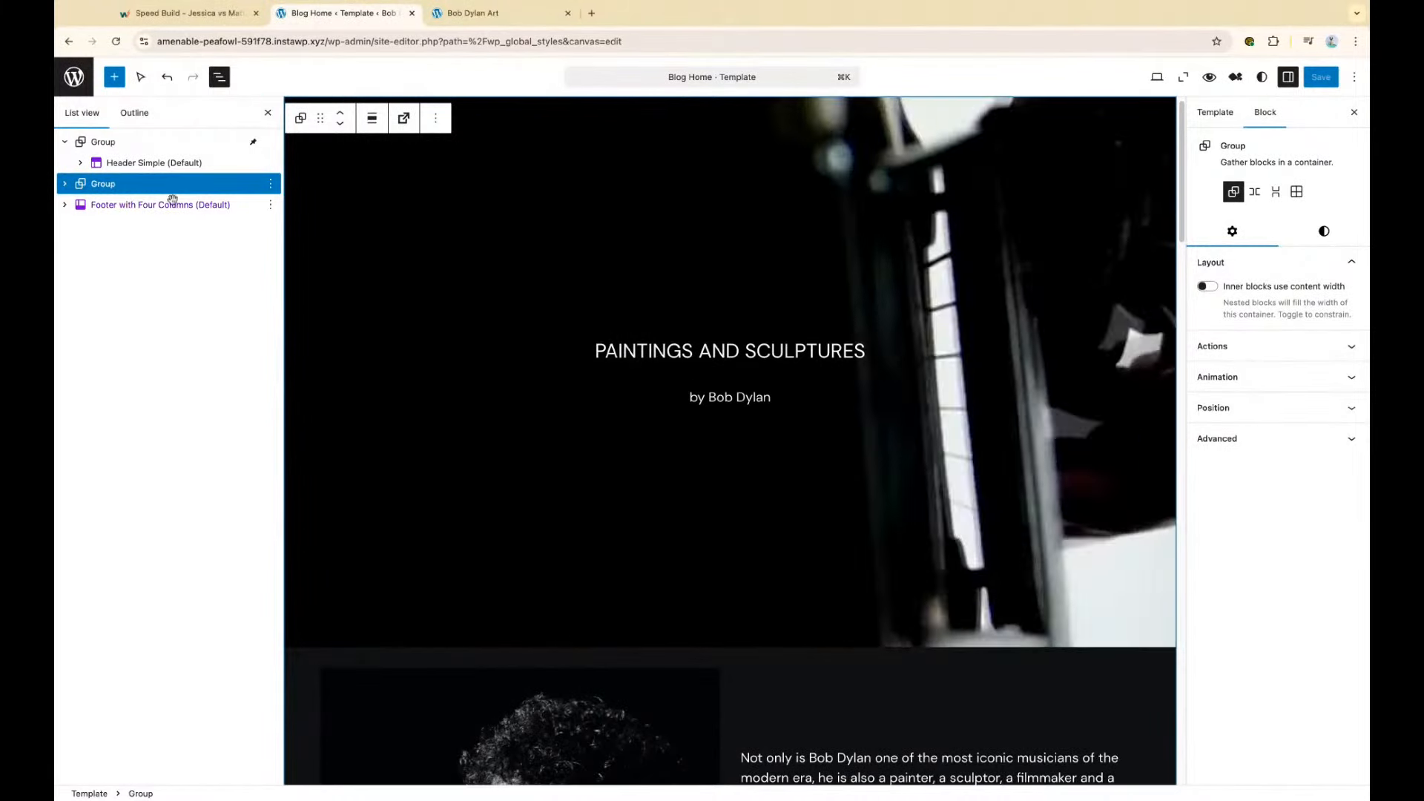
click(64, 184)
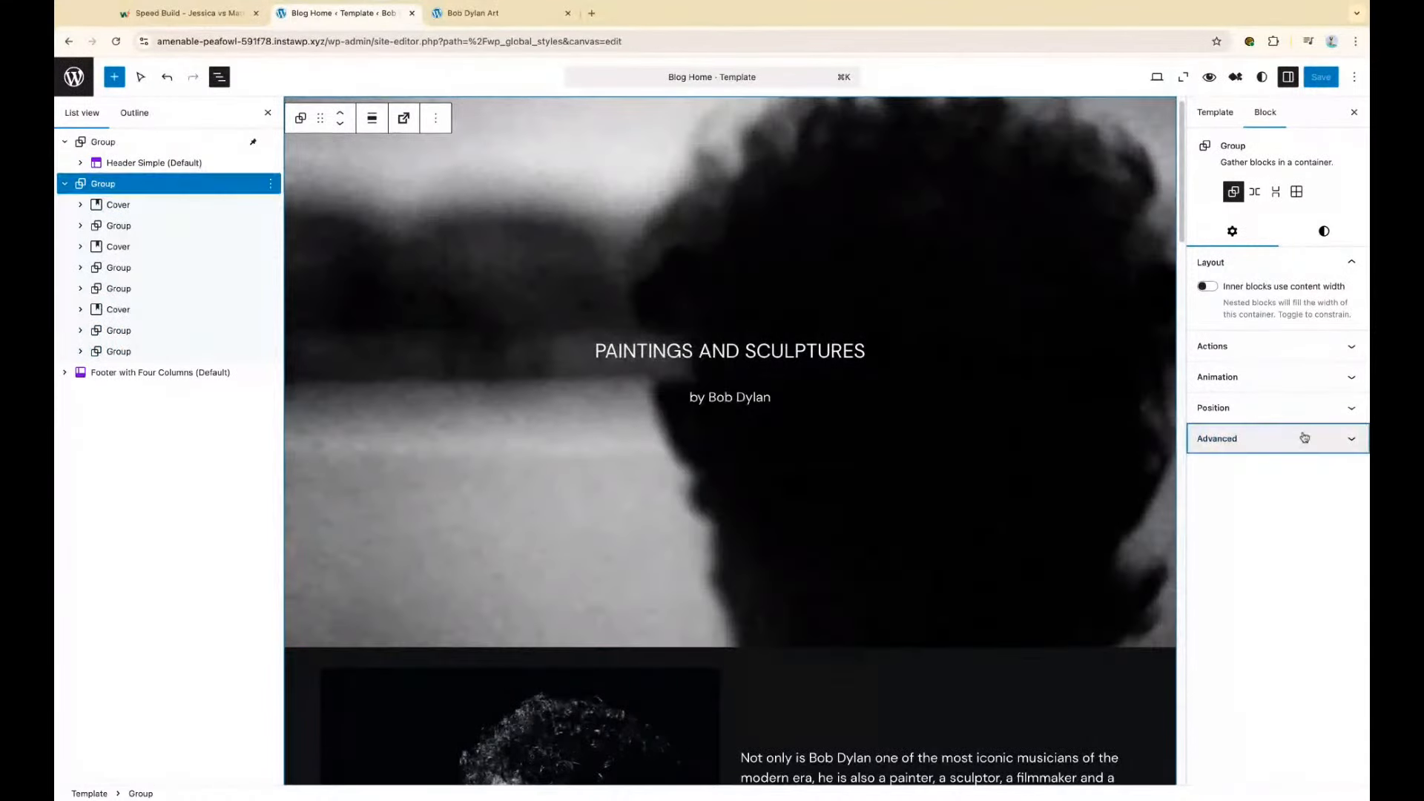
click(1306, 438)
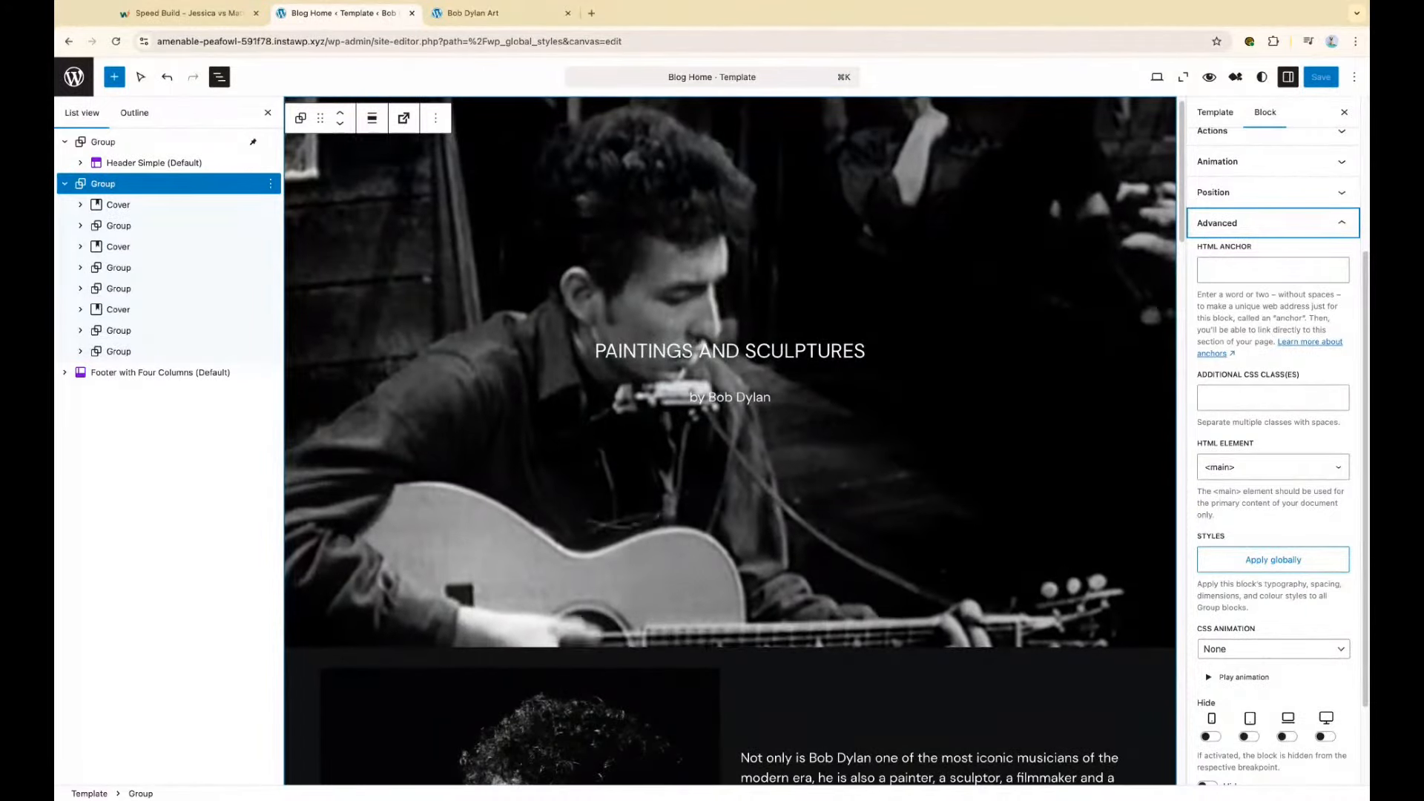
Switch to the Bob Dylan Art live homepage to review the built page
scroll(1274, 445, up, 3)
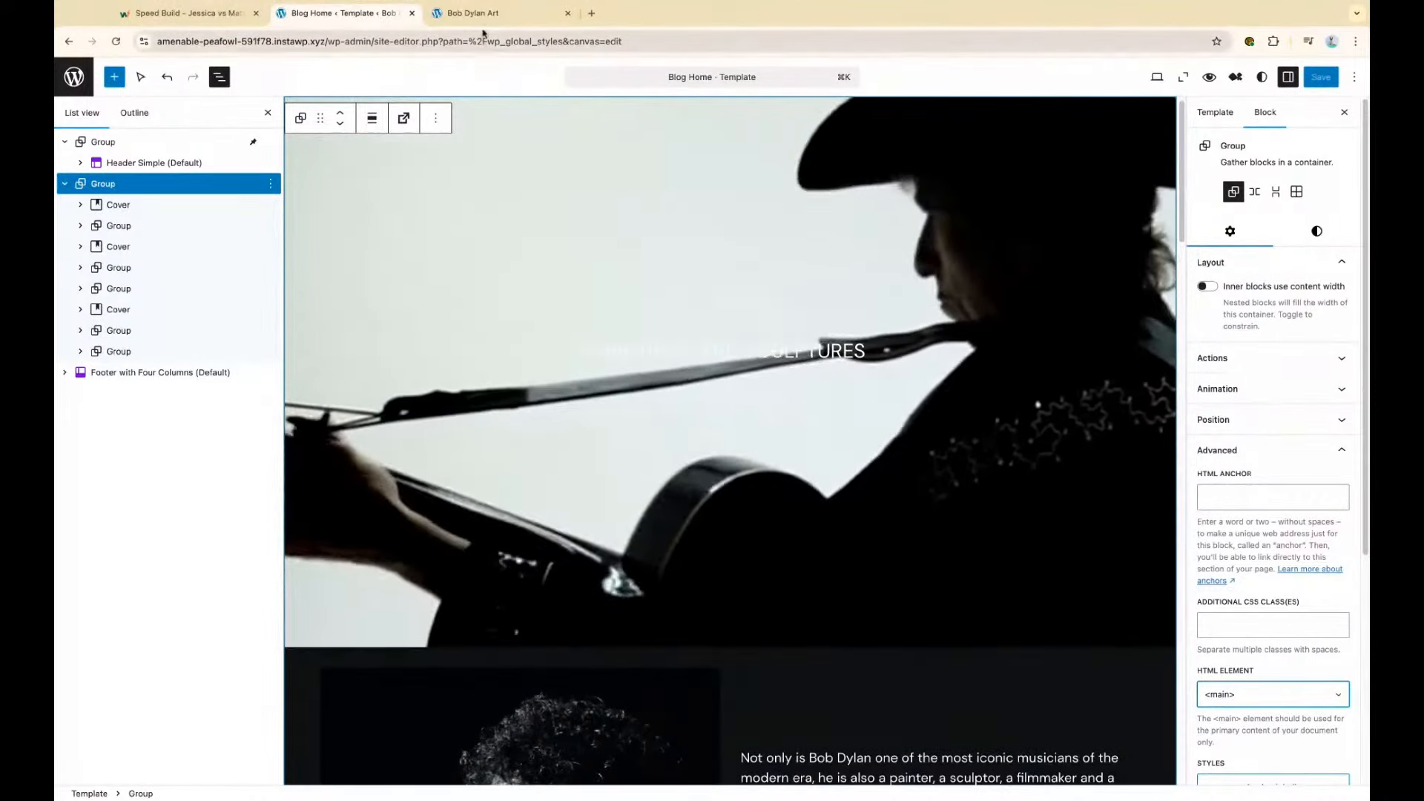
click(478, 14)
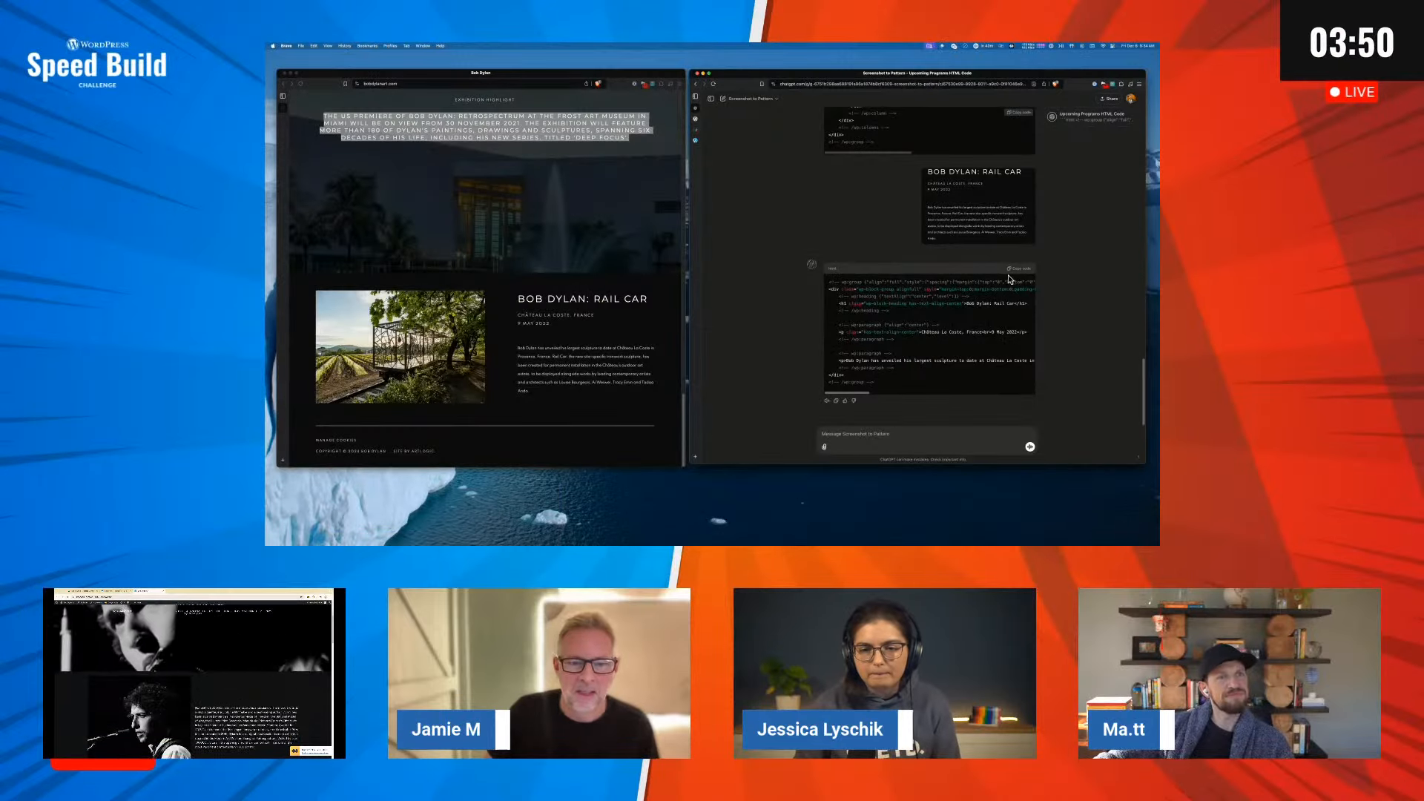
Replace the placeholder paragraph beside the rail car image with the ChatGPT-generated "Bob Dylan: Rail Car" block markup and recover the invalid block
click(1018, 270)
click(697, 140)
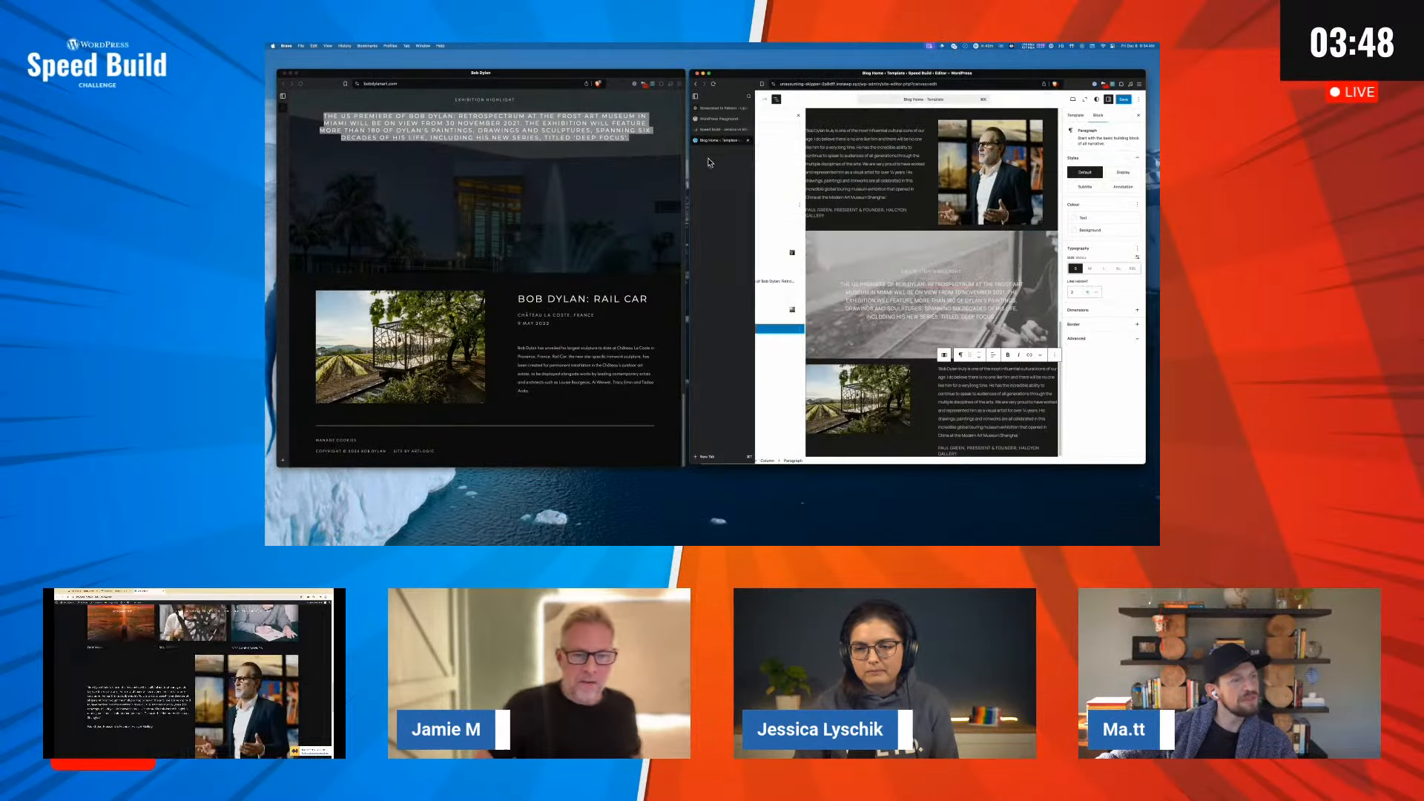
triple_click(963, 402)
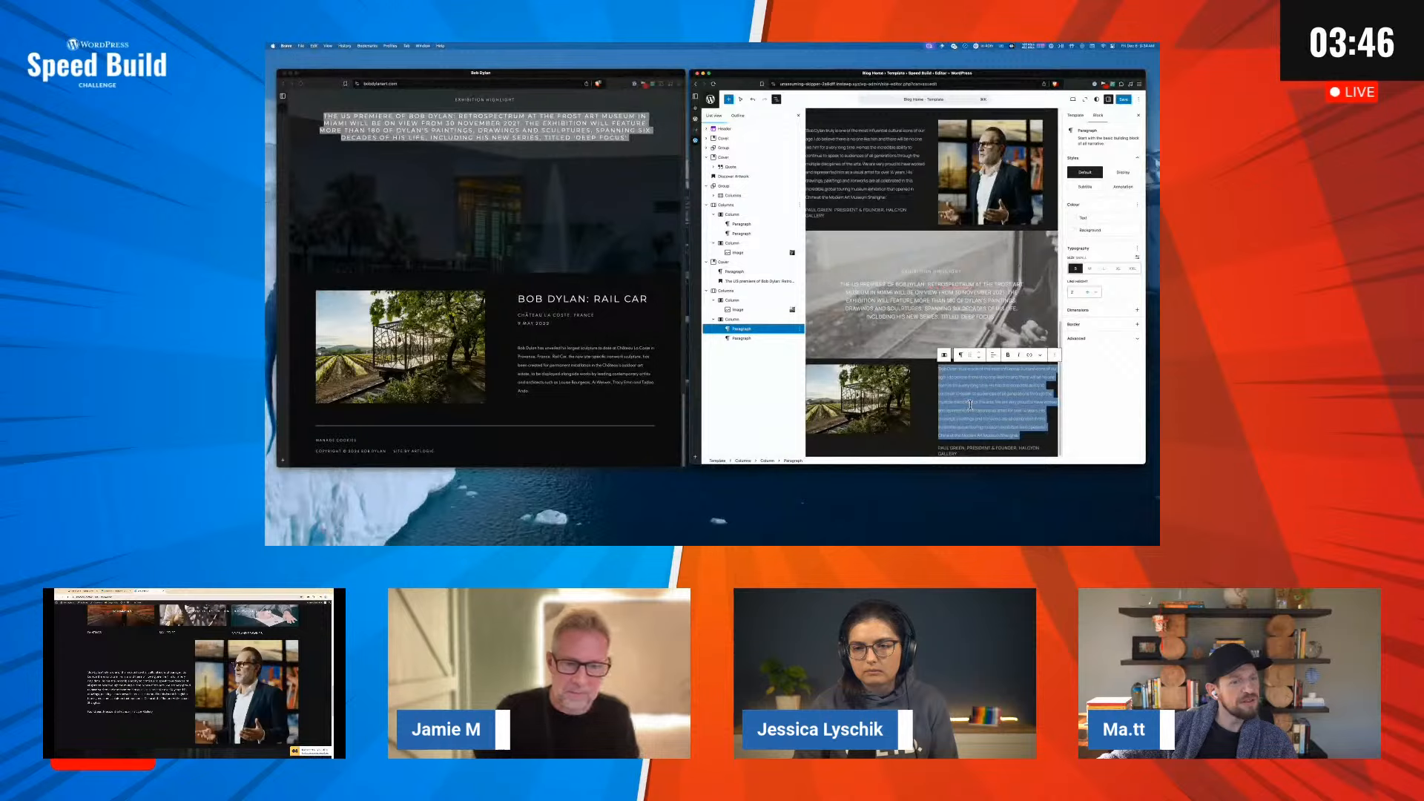
key(BackSpace)
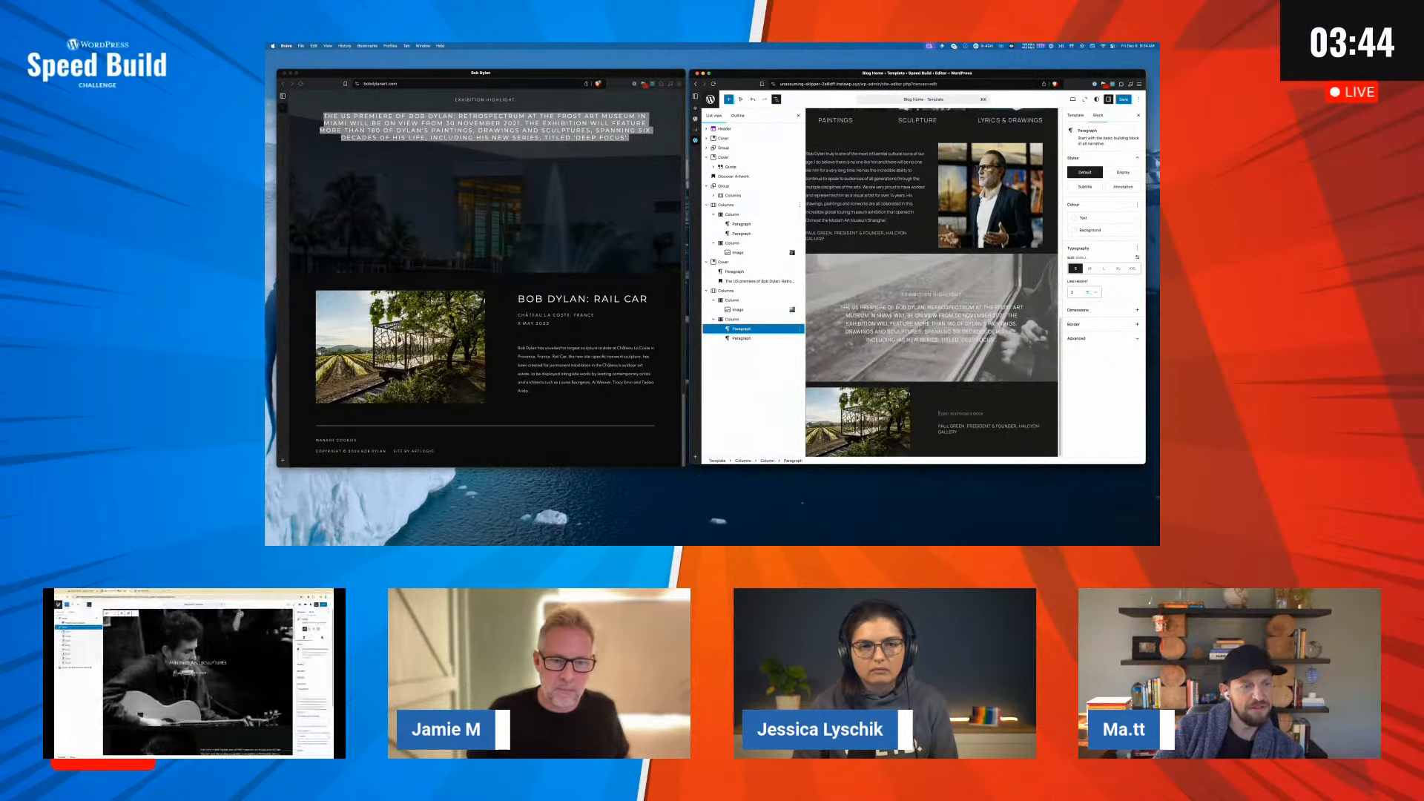
text(Bob Dylan: Rail Car Château La Coste, France 9 May 2022 Bob Dylan has unveiled his largest sculpture to date at Château La Coste in Provence, France. Rail Car, the new site-specific ironwork sculpture, has been created for permanent installation in the Château's outdoor art estate, to be displayed alongside works by leading contemporary artists and architects such as Louise Bourgeois, Ai Weiwei, Tracy Emin and Tadao Ando.)
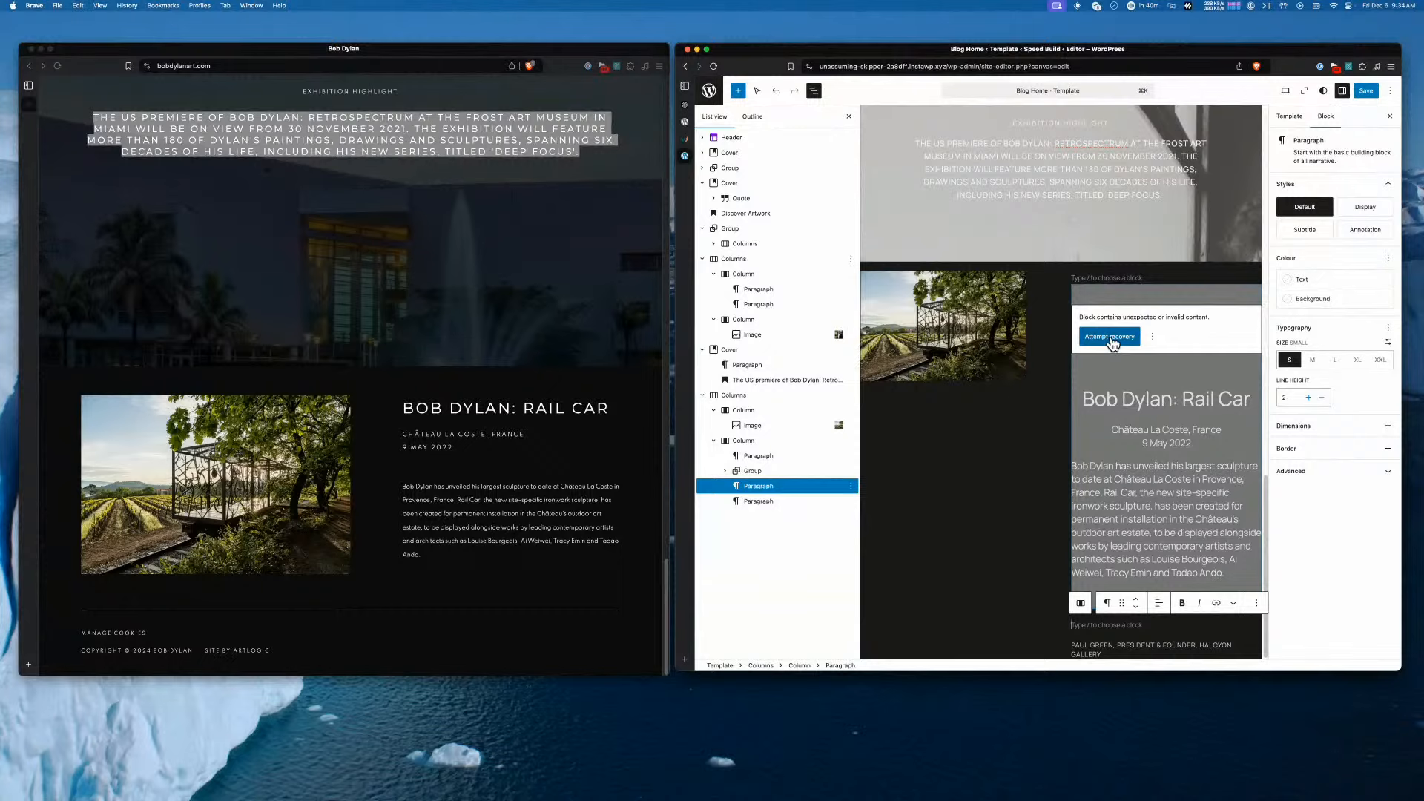
click(1111, 337)
Delete the empty paragraph and the leftover gallery caption paragraph below the pasted Rail Car Group
click(1150, 478)
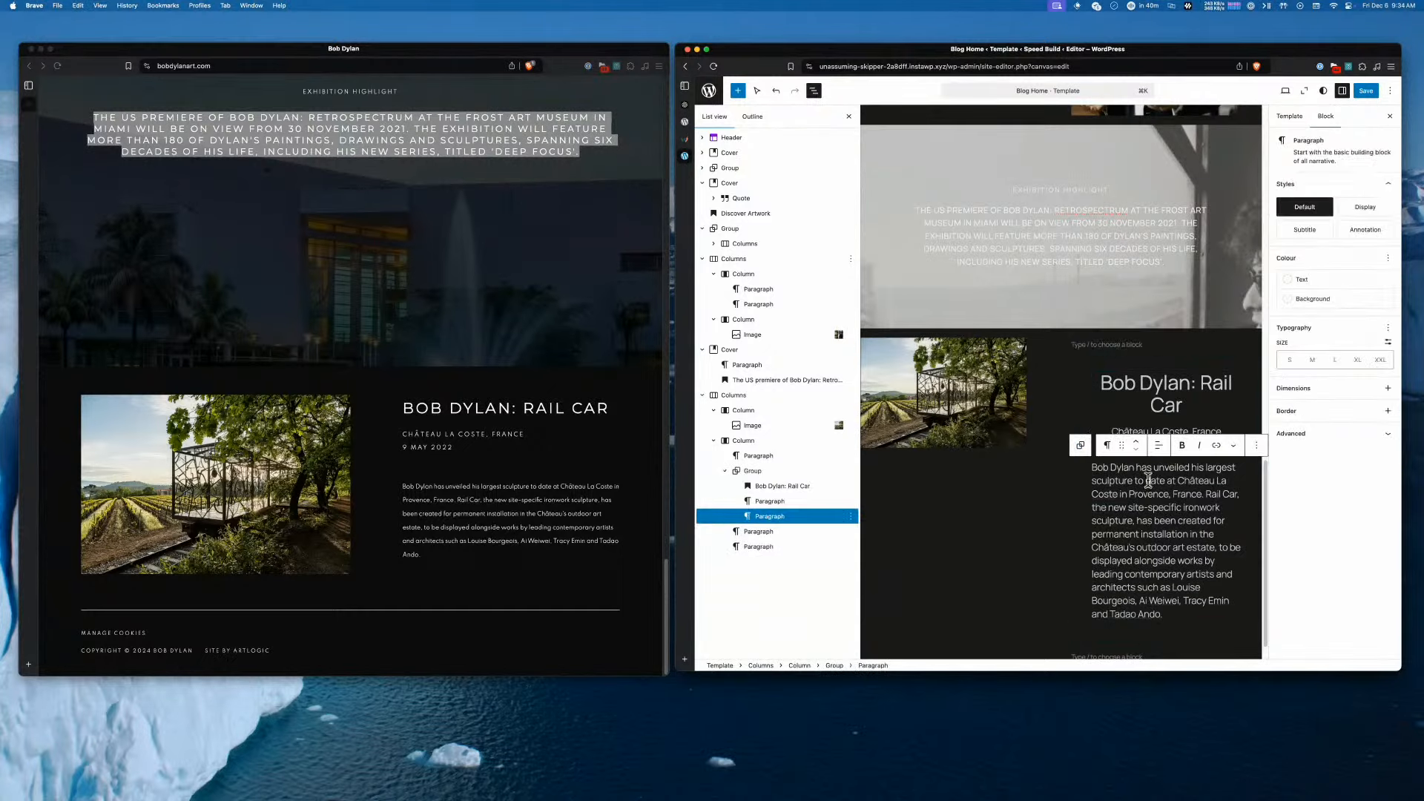
scroll(1109, 638, down, 1)
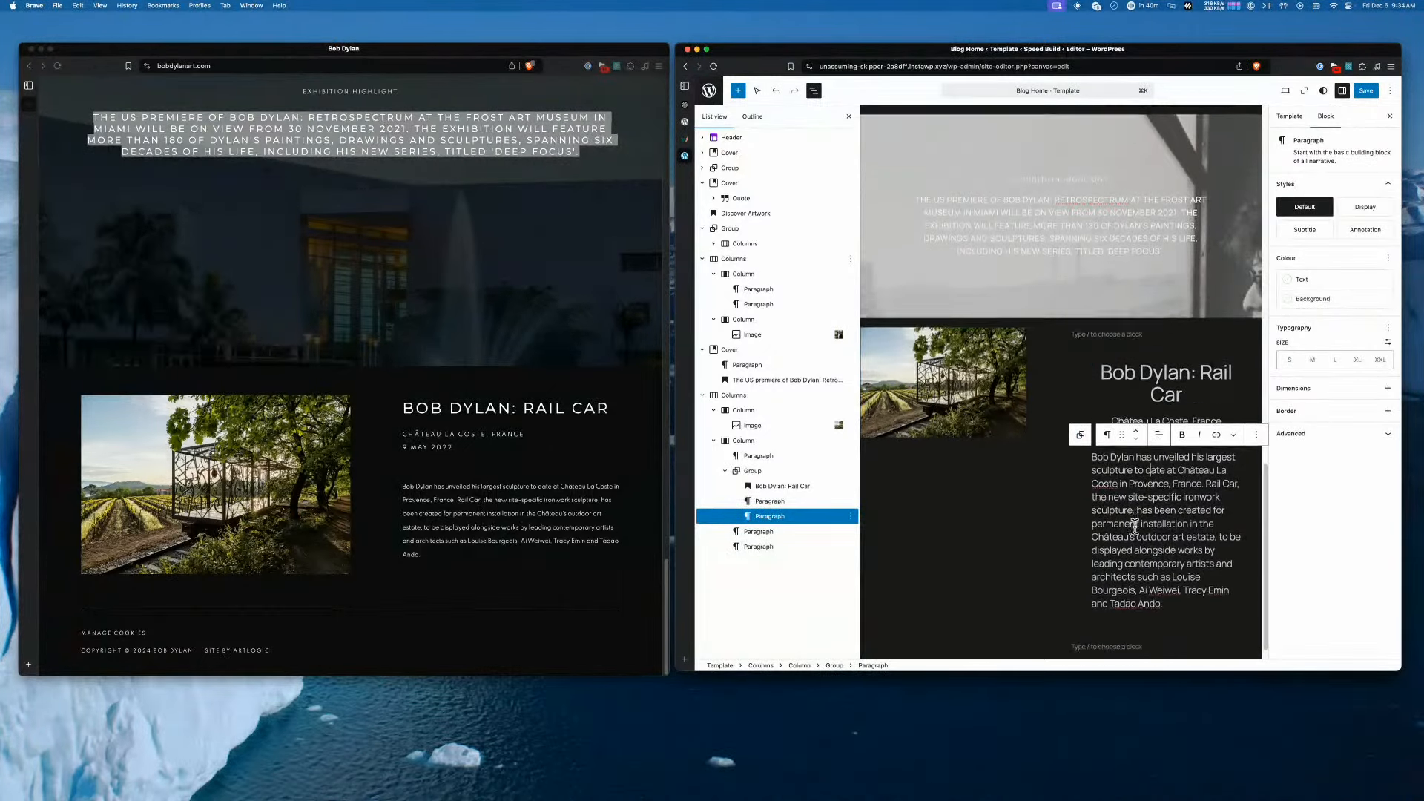
click(763, 536)
click(851, 532)
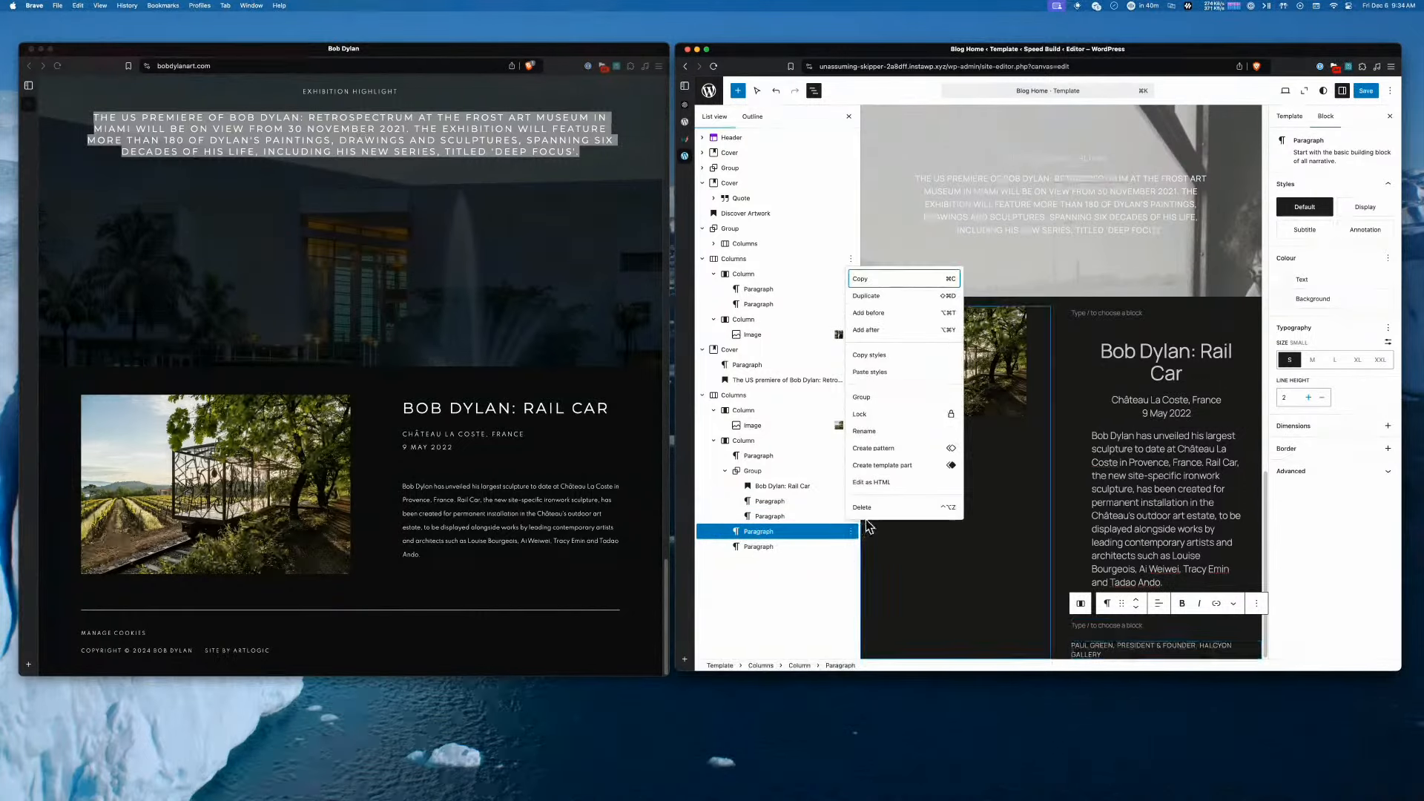
click(869, 508)
click(807, 531)
click(851, 533)
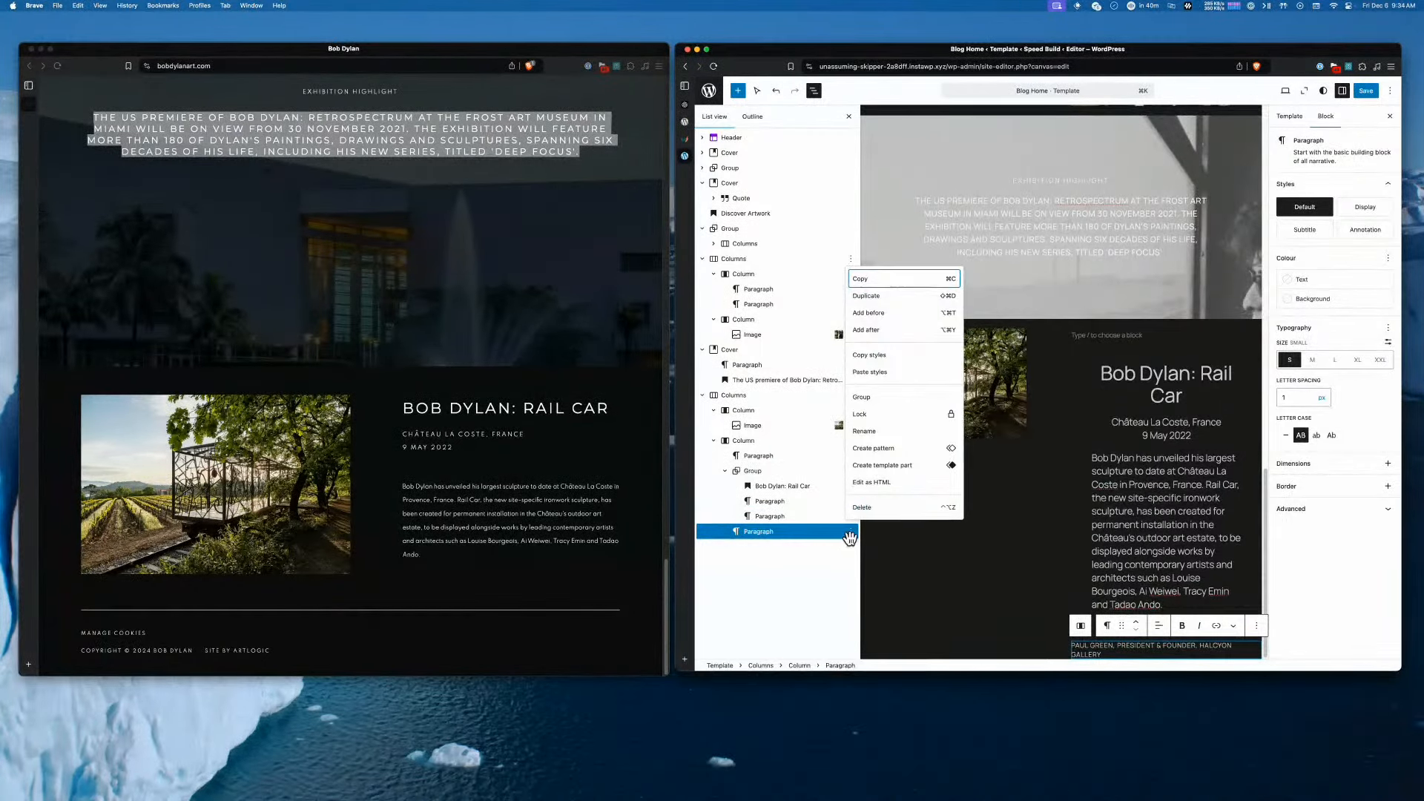
click(869, 507)
Left-align the Rail Car heading, the location and date paragraph, and the body paragraph
click(1122, 512)
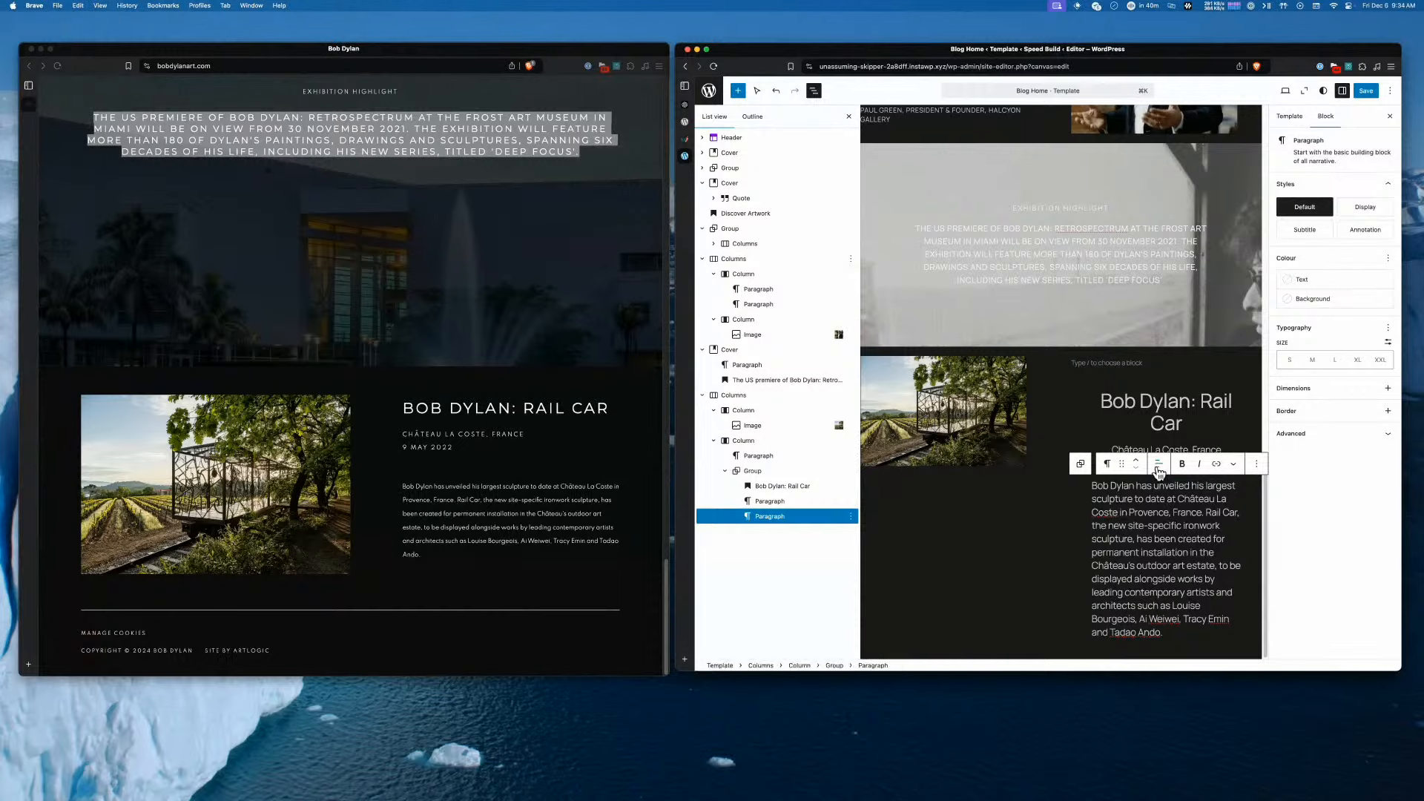
drag(1151, 532, 1147, 403)
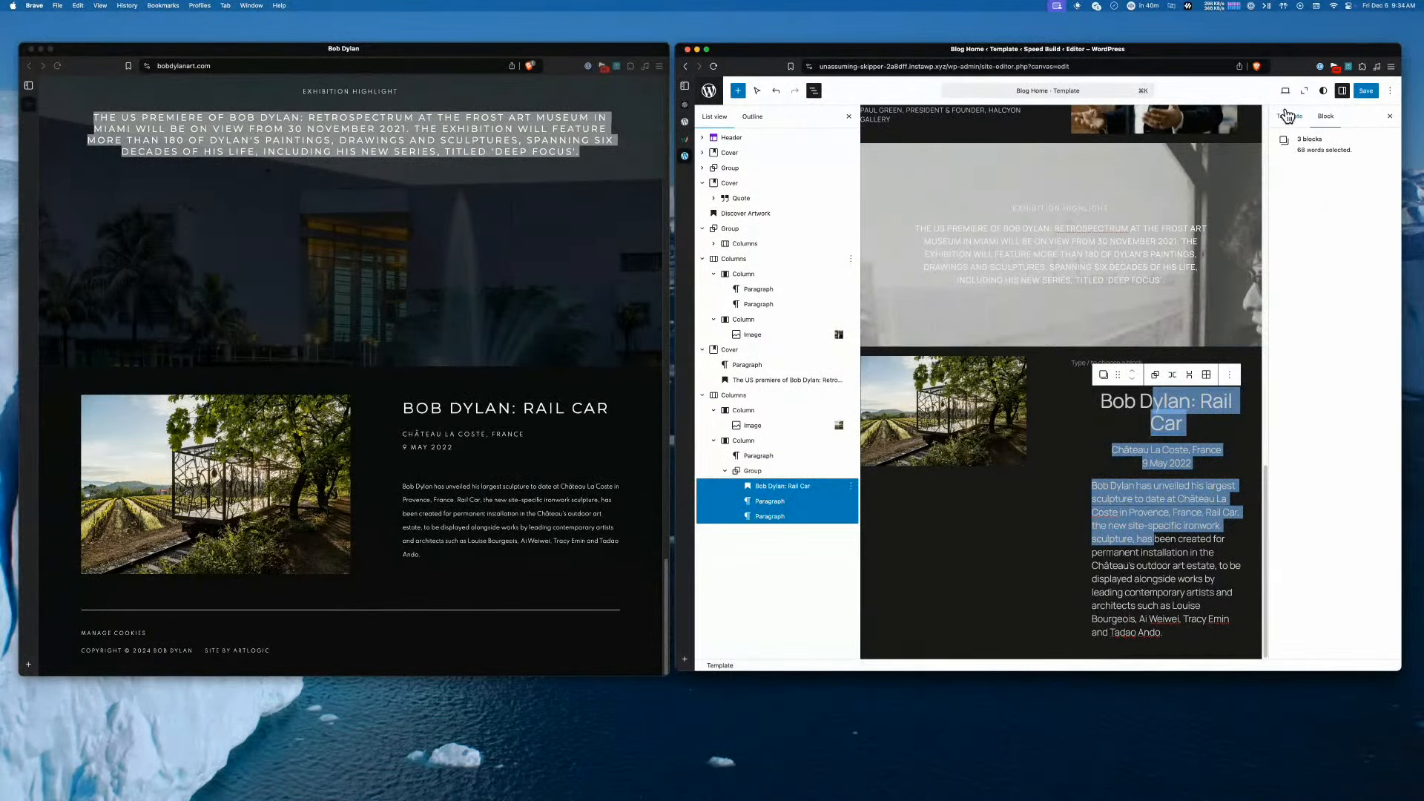
click(1148, 424)
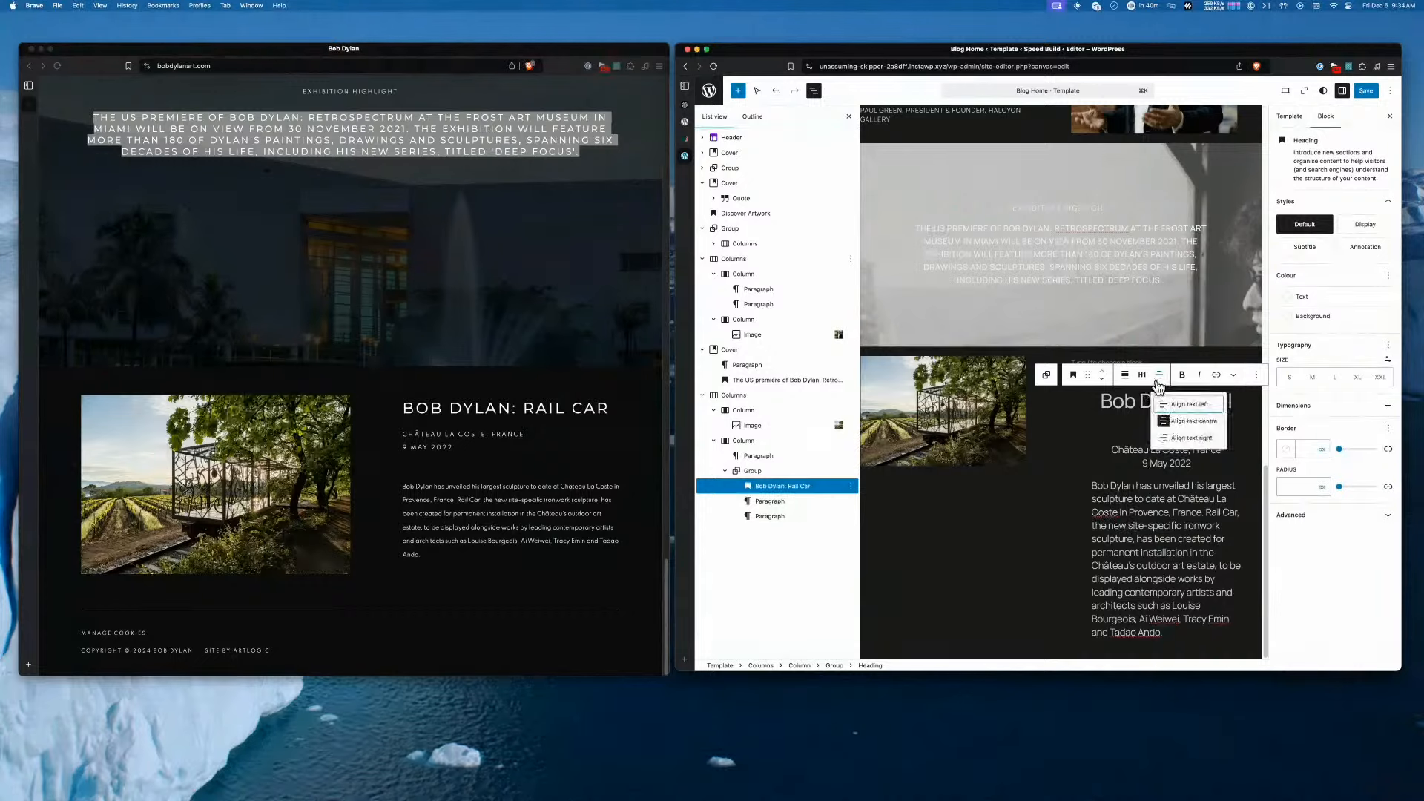
click(1157, 450)
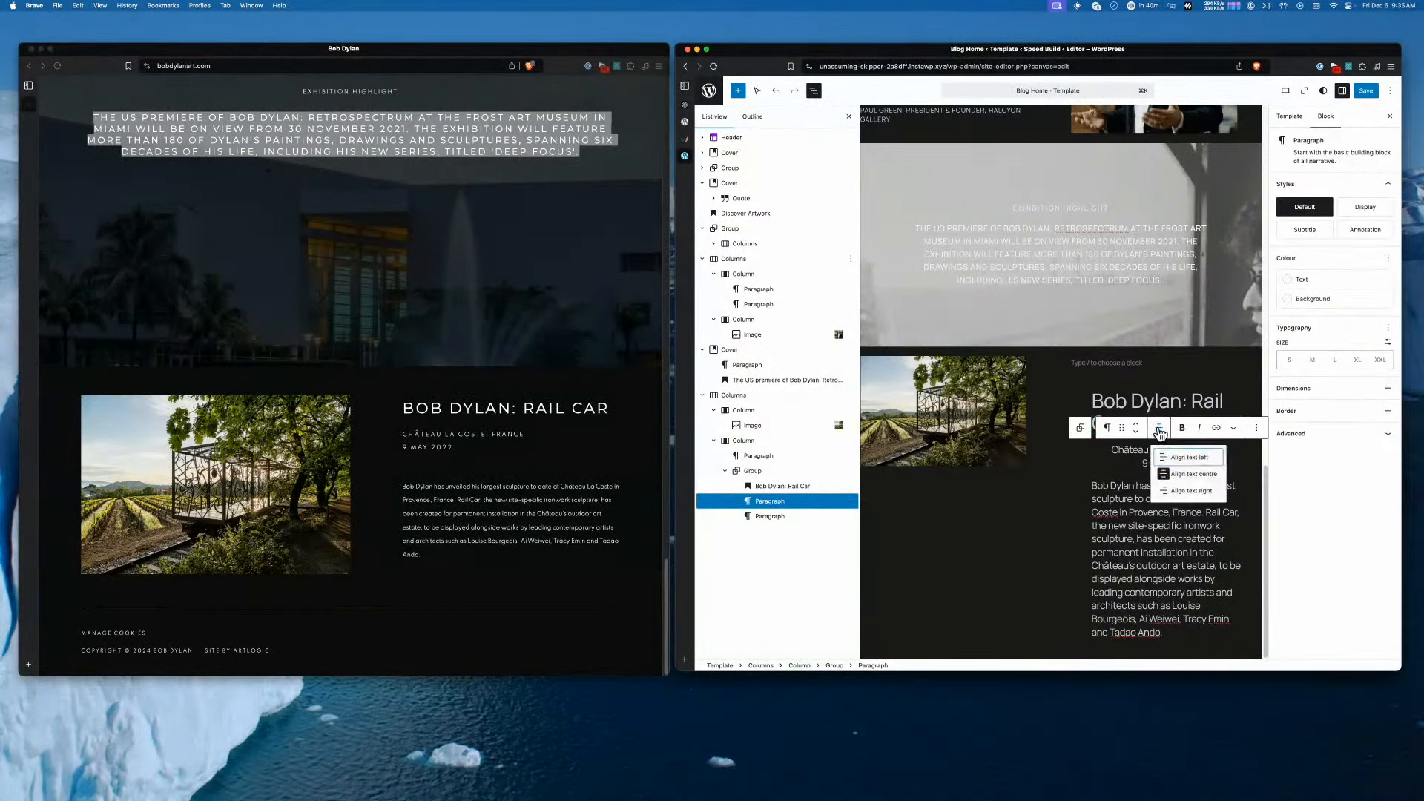
click(1159, 512)
click(1163, 464)
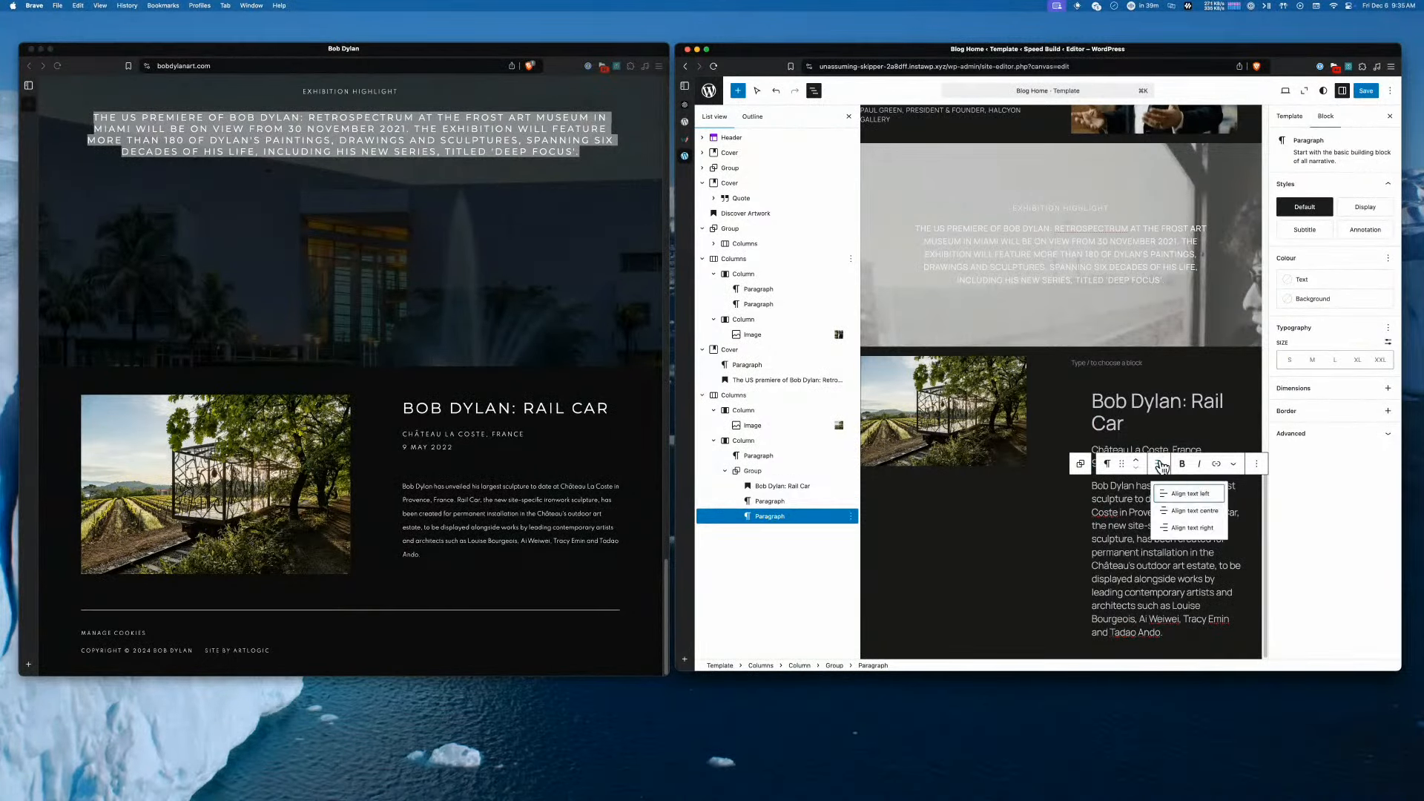
click(1174, 497)
Set the Château La Coste location and date paragraph to small size and uppercase letter case
click(1115, 448)
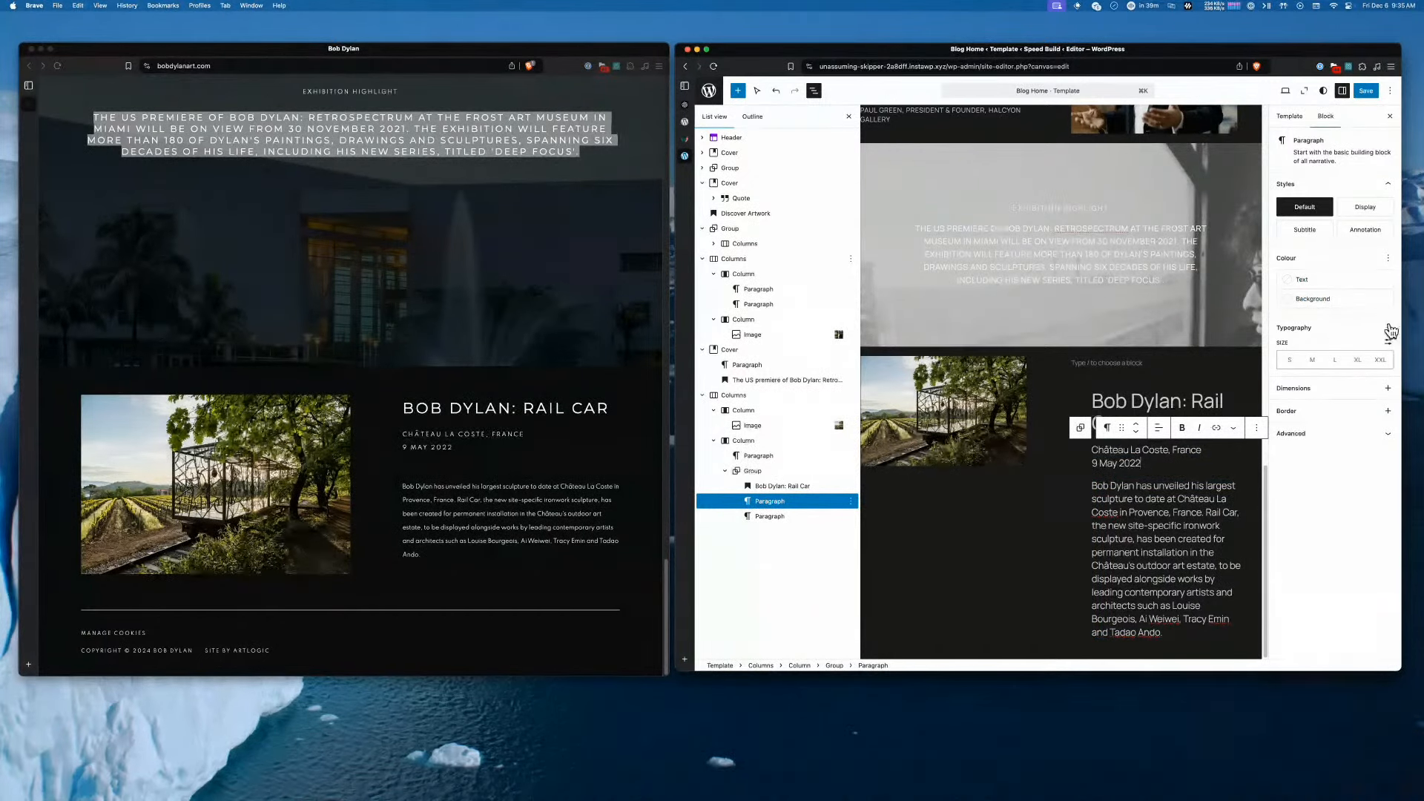
click(1287, 361)
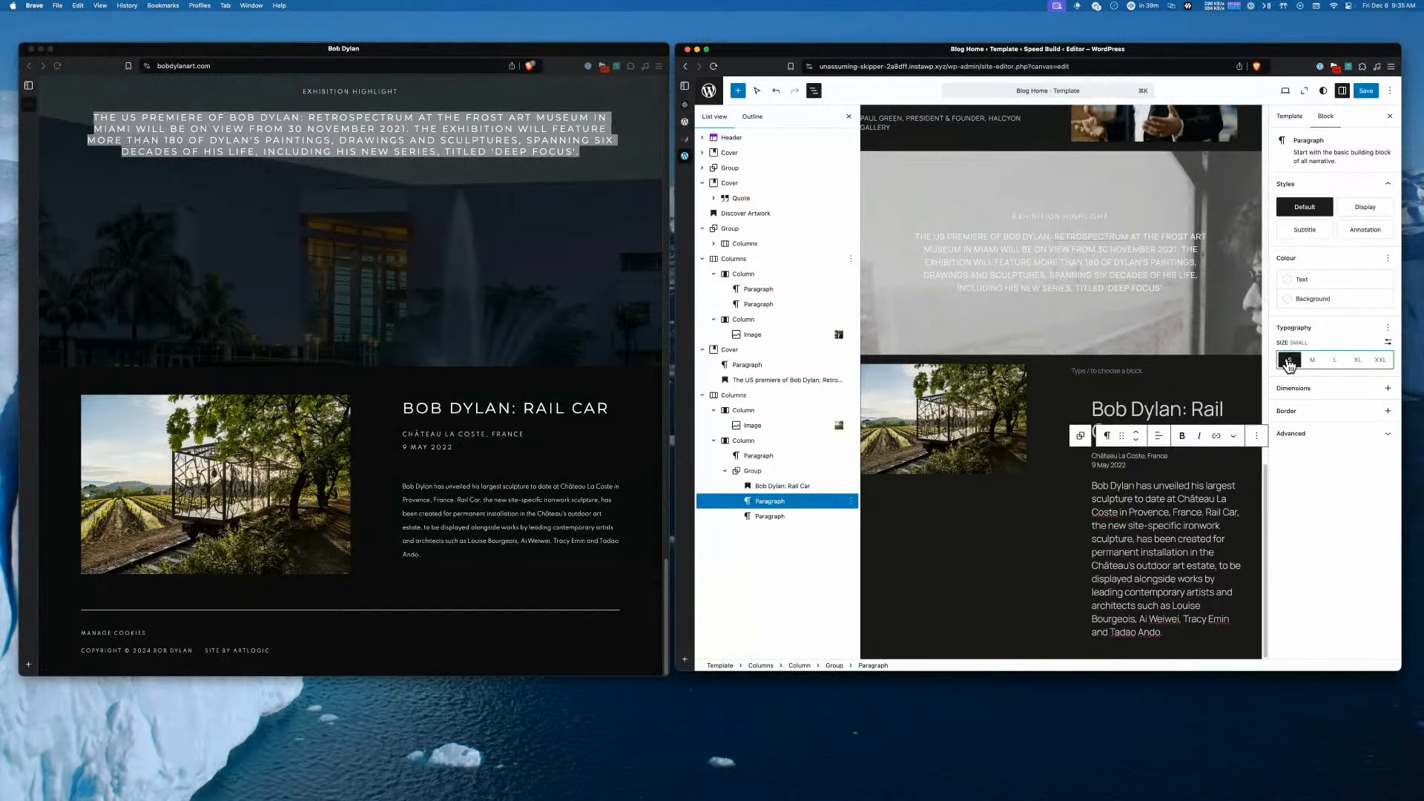
click(1388, 328)
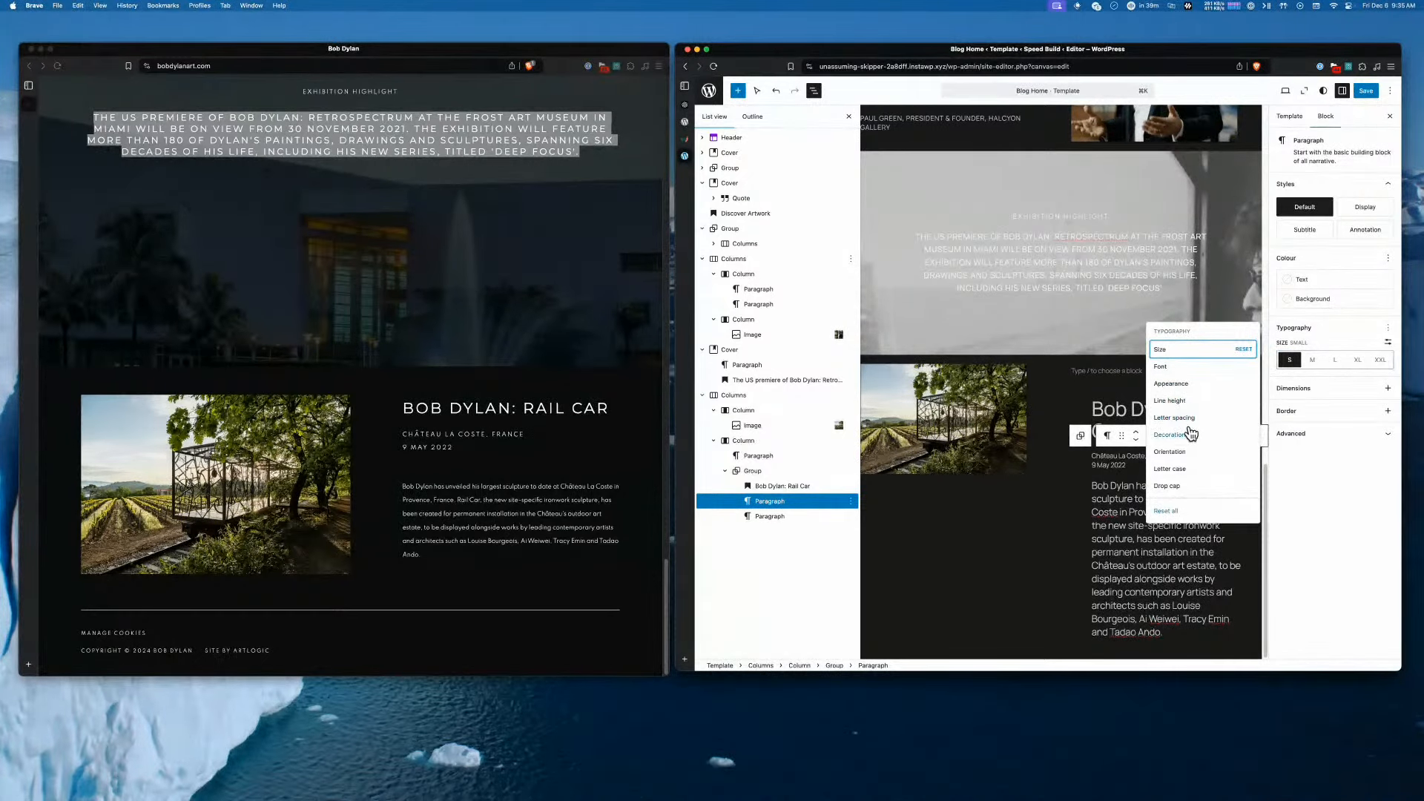
click(1180, 469)
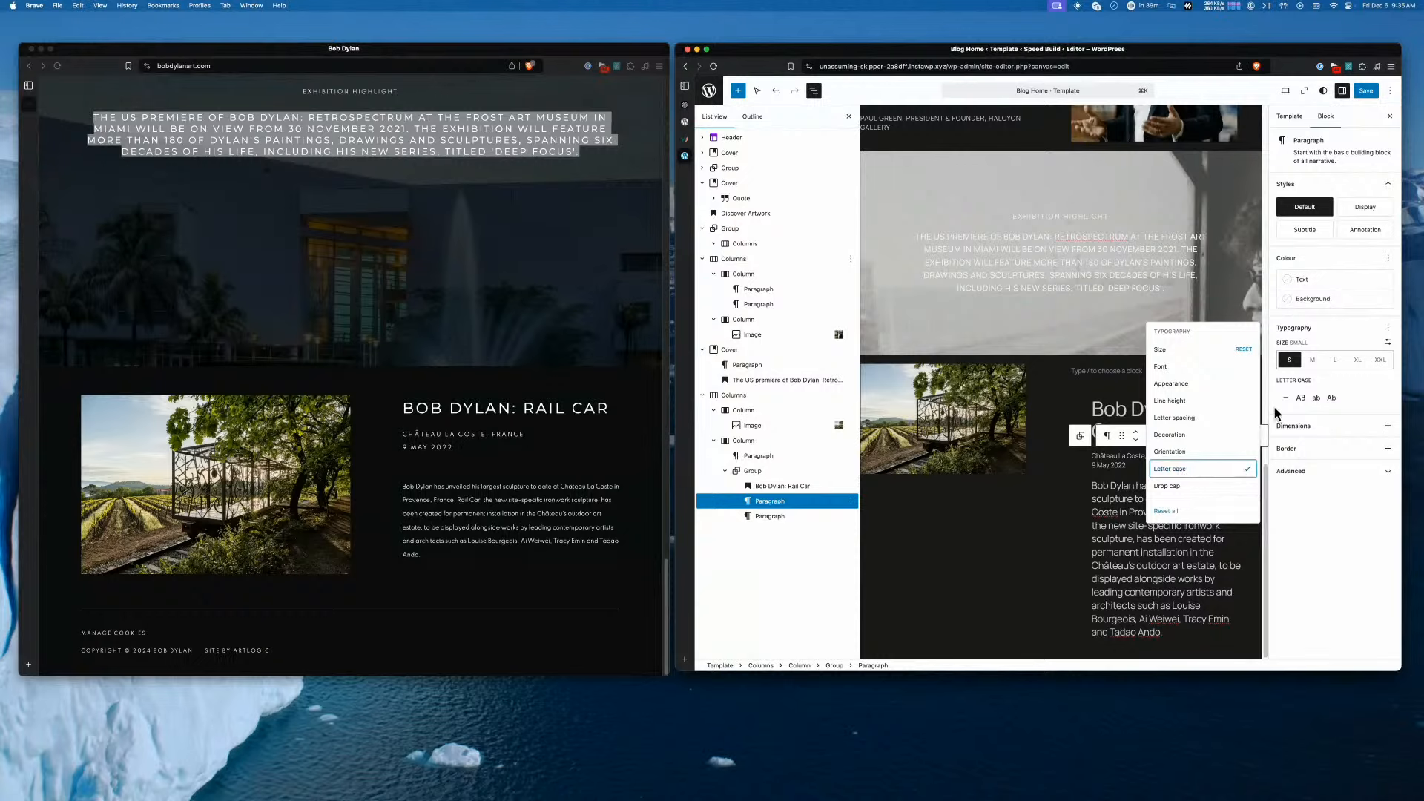
click(1301, 398)
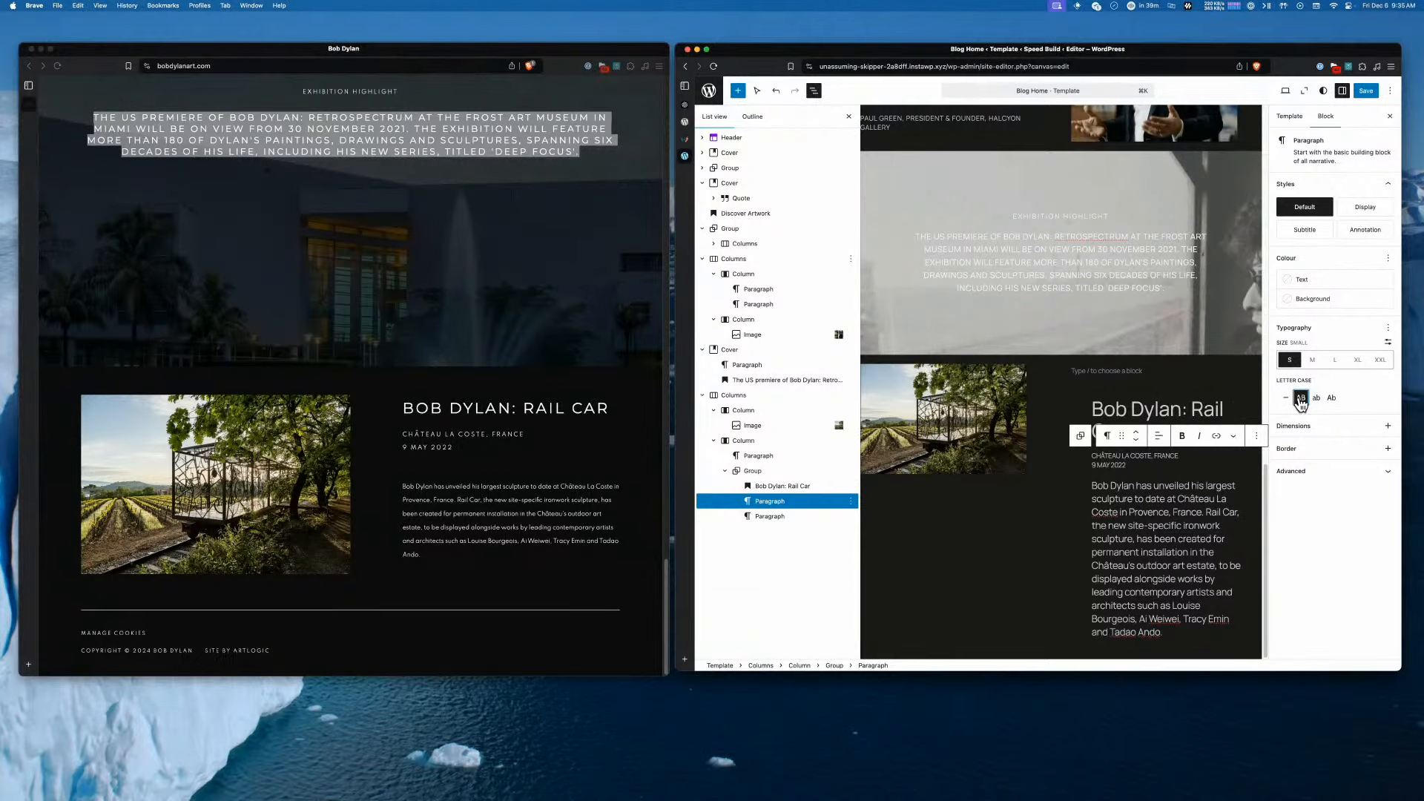
Set the "Bob Dylan: Rail Car" heading to uppercase and increase its letter spacing
click(1163, 415)
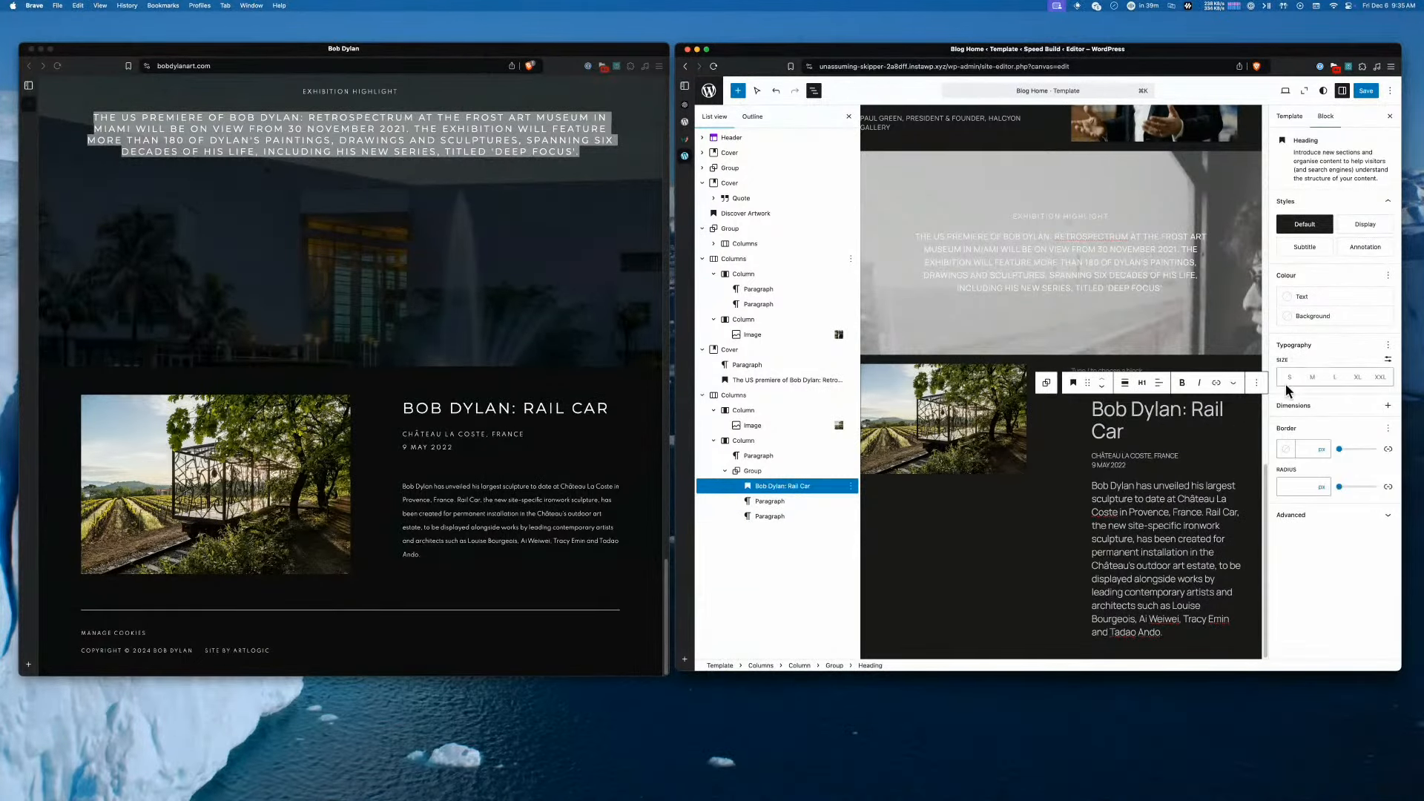
click(1387, 346)
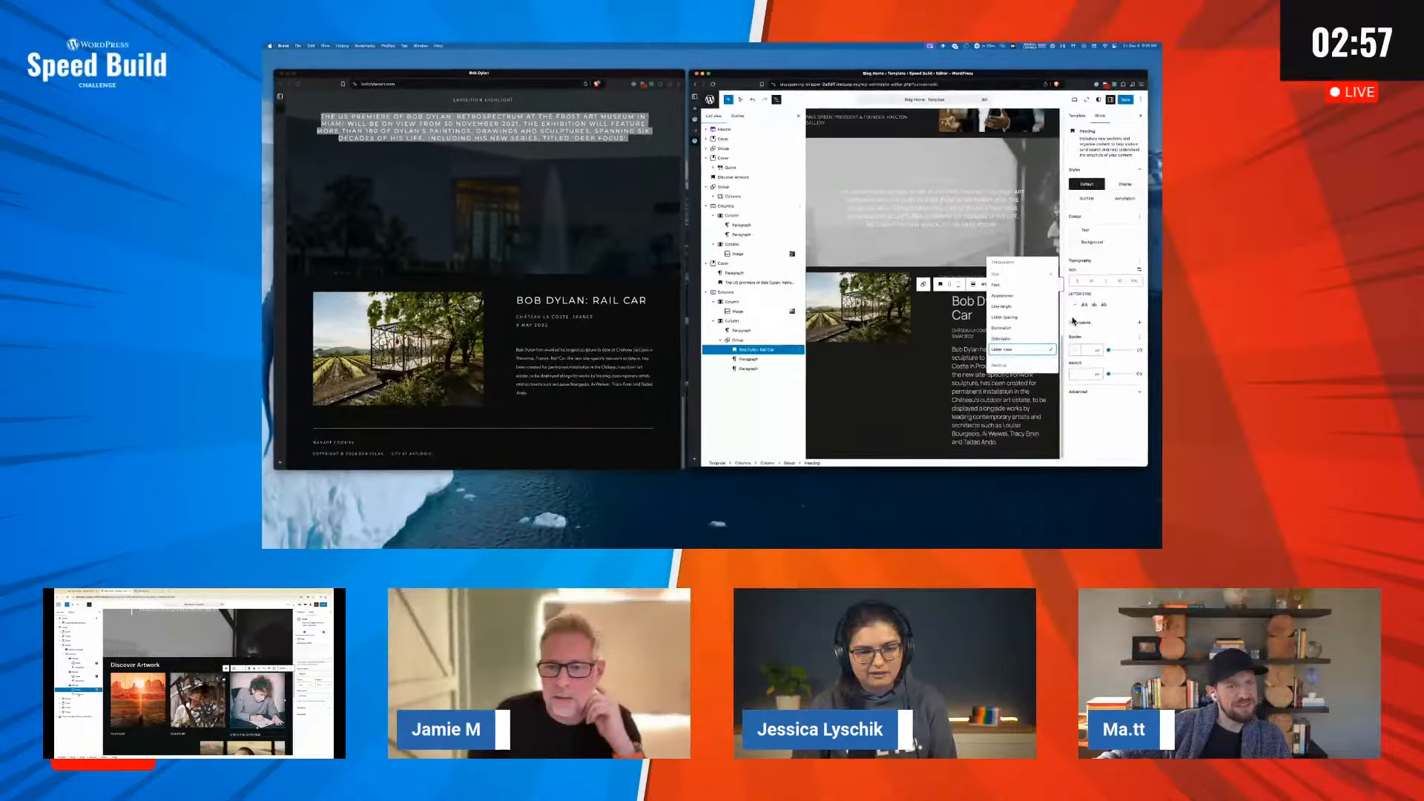
click(1181, 486)
click(1299, 415)
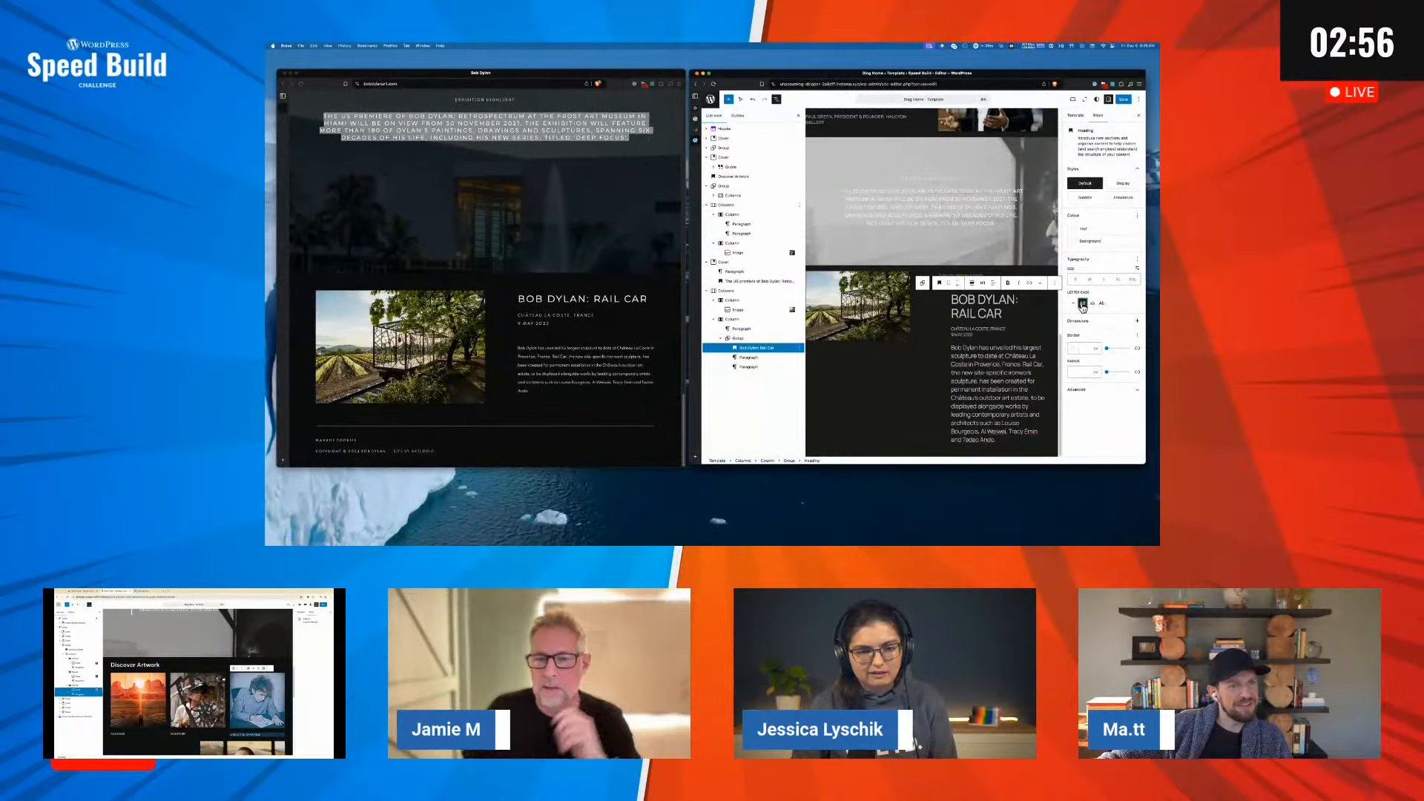
click(1137, 259)
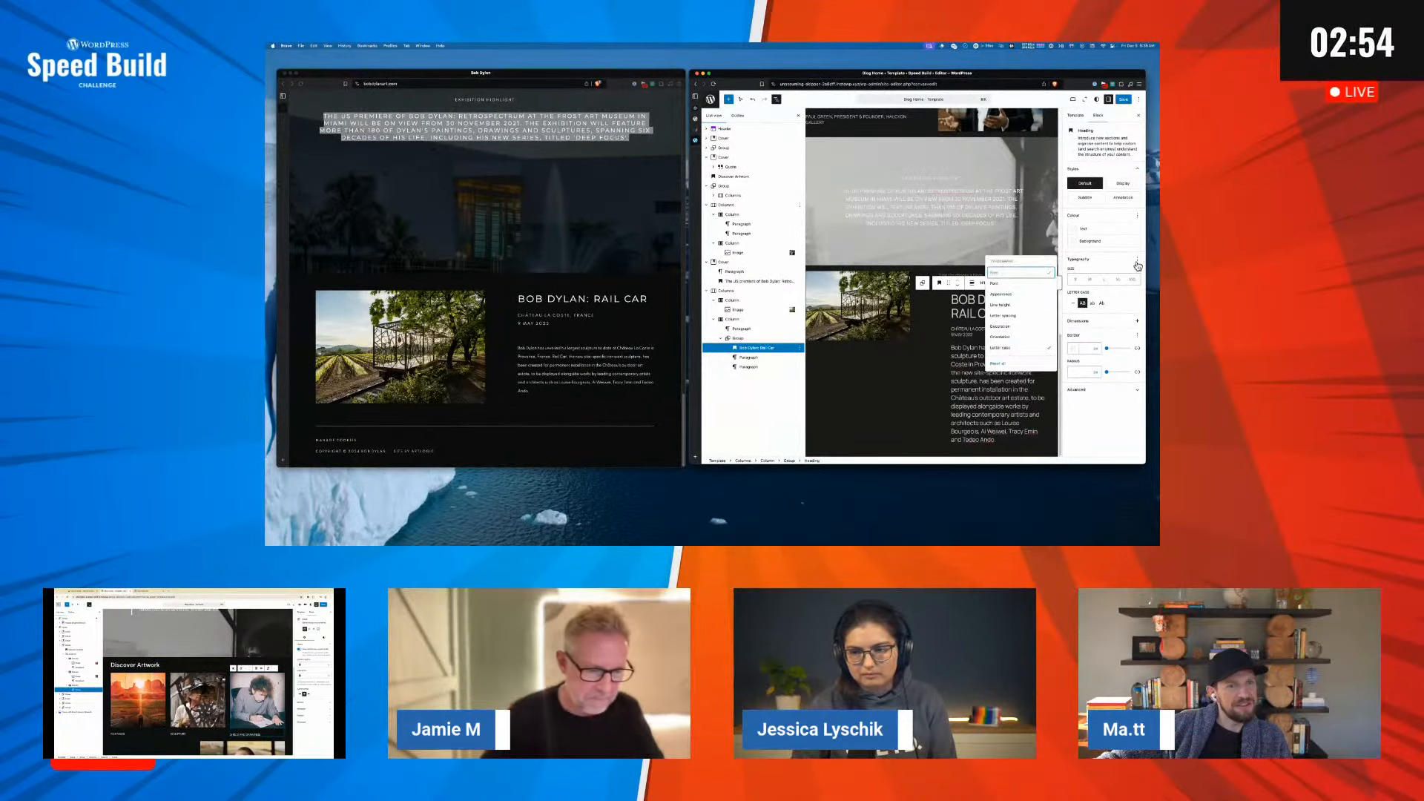
click(1004, 316)
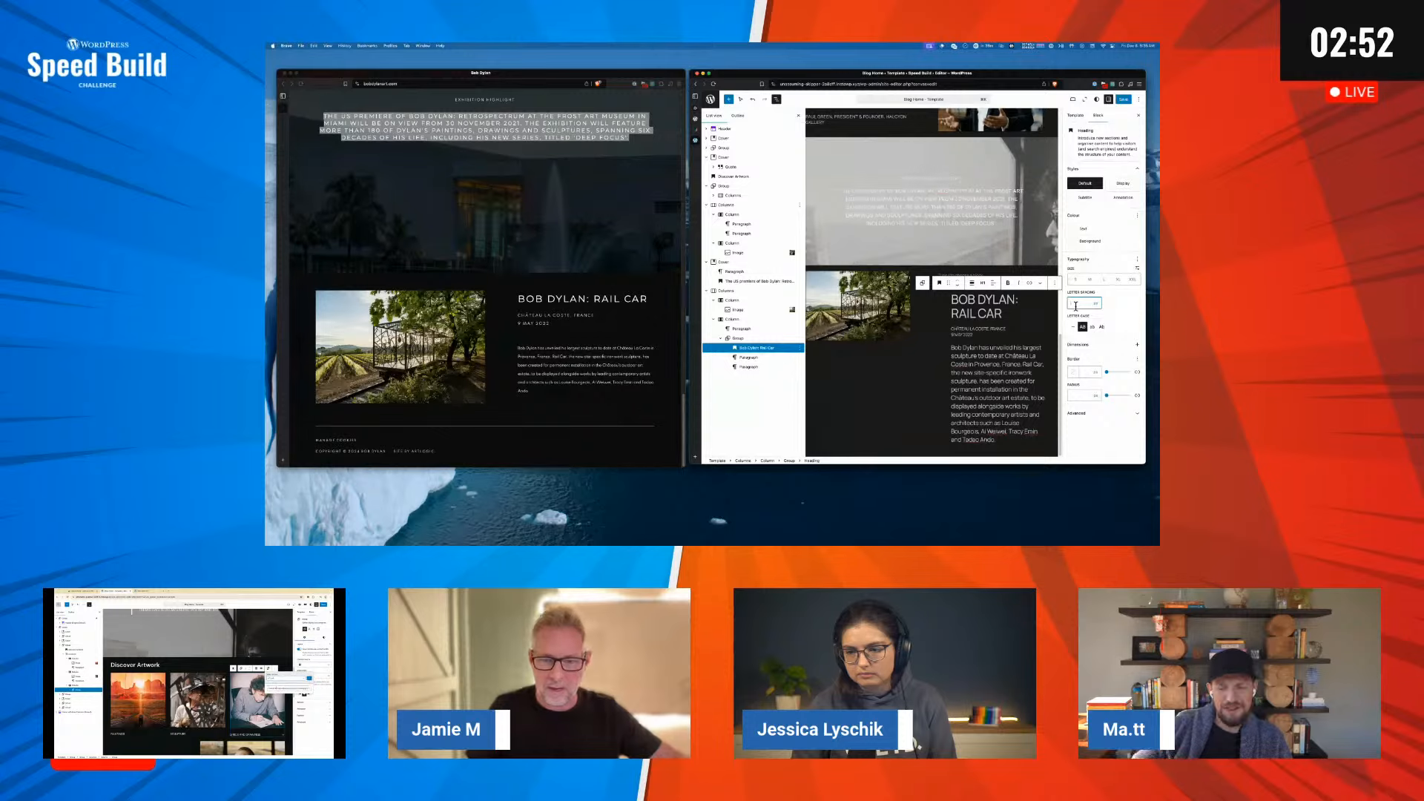
key(Up)
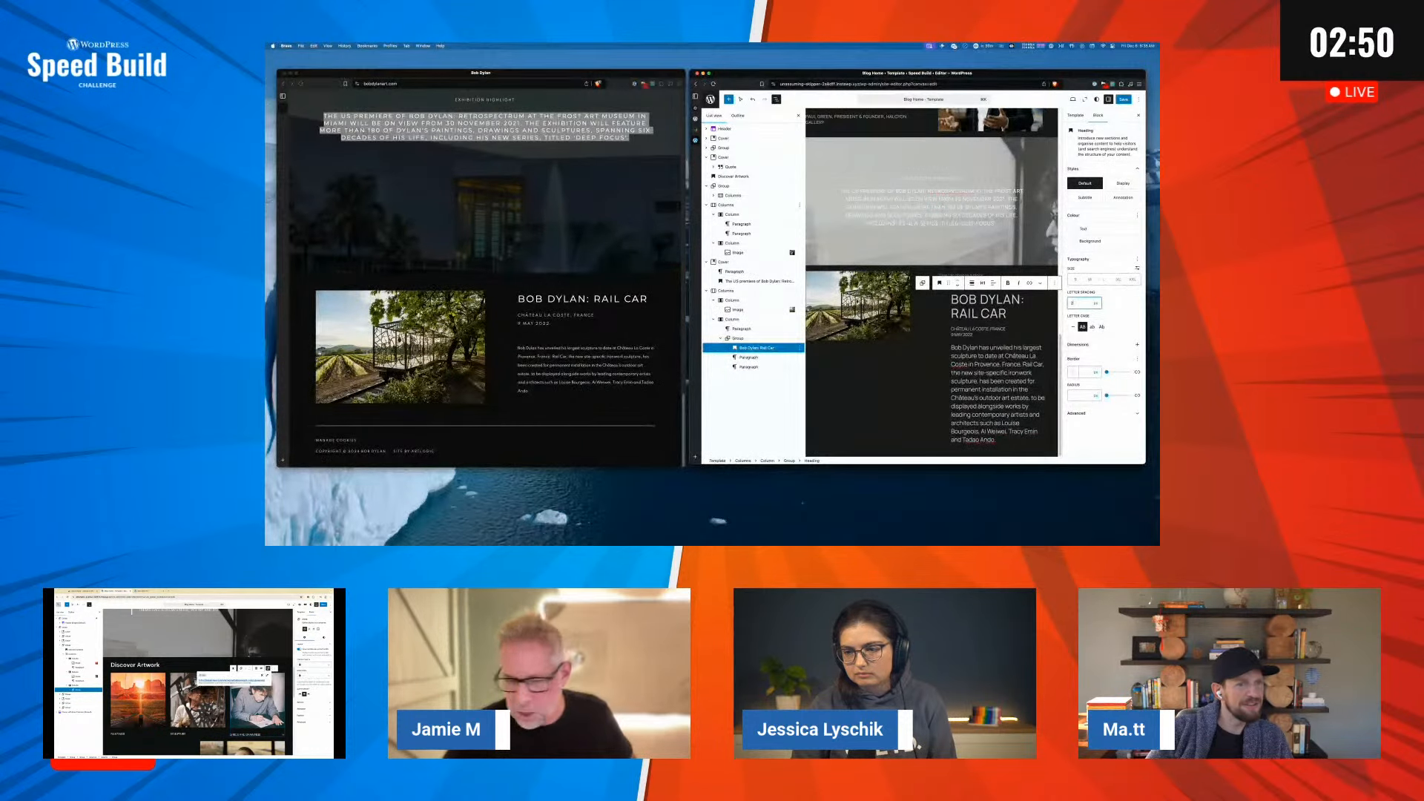
key(Up)
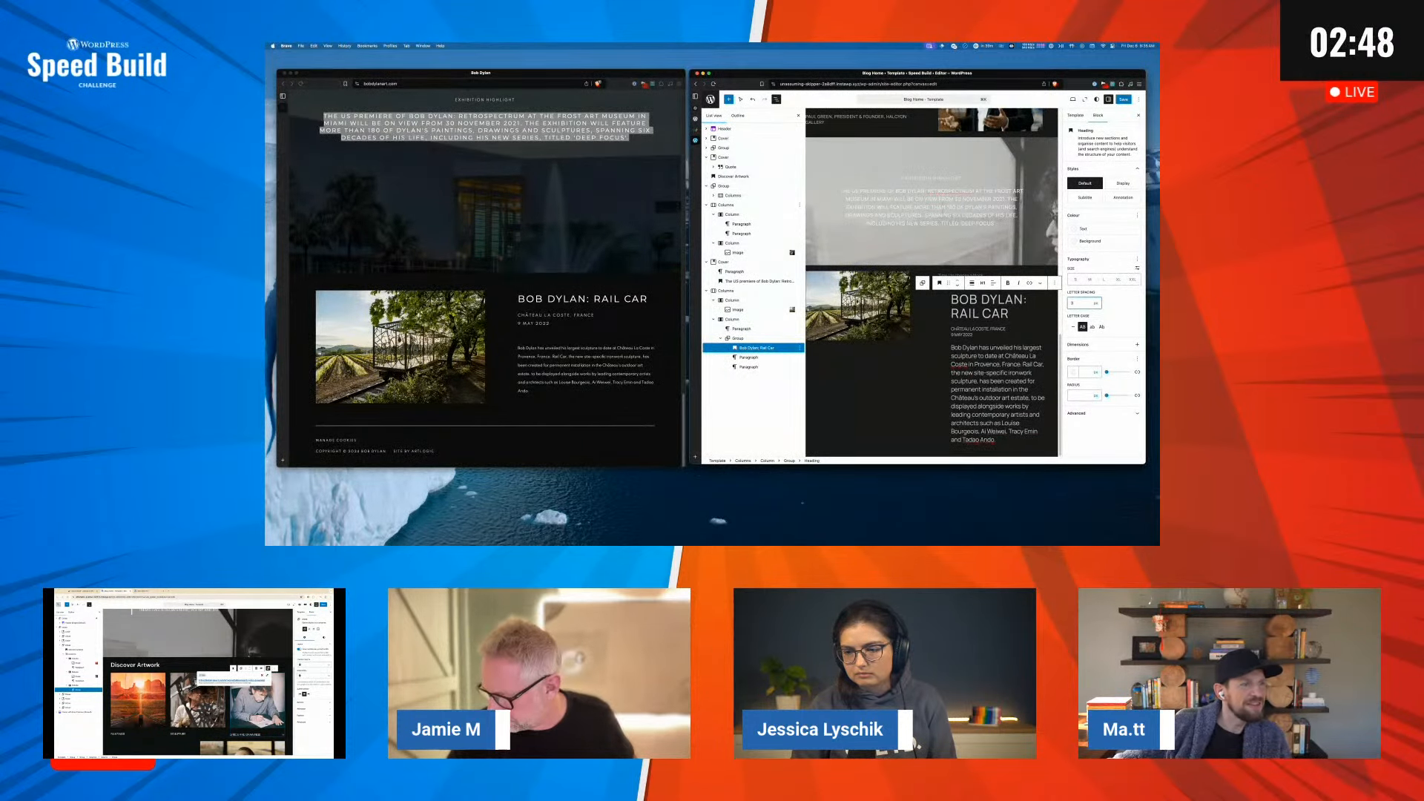
Set the Rail Car body paragraph to small size and increase its line height
click(990, 374)
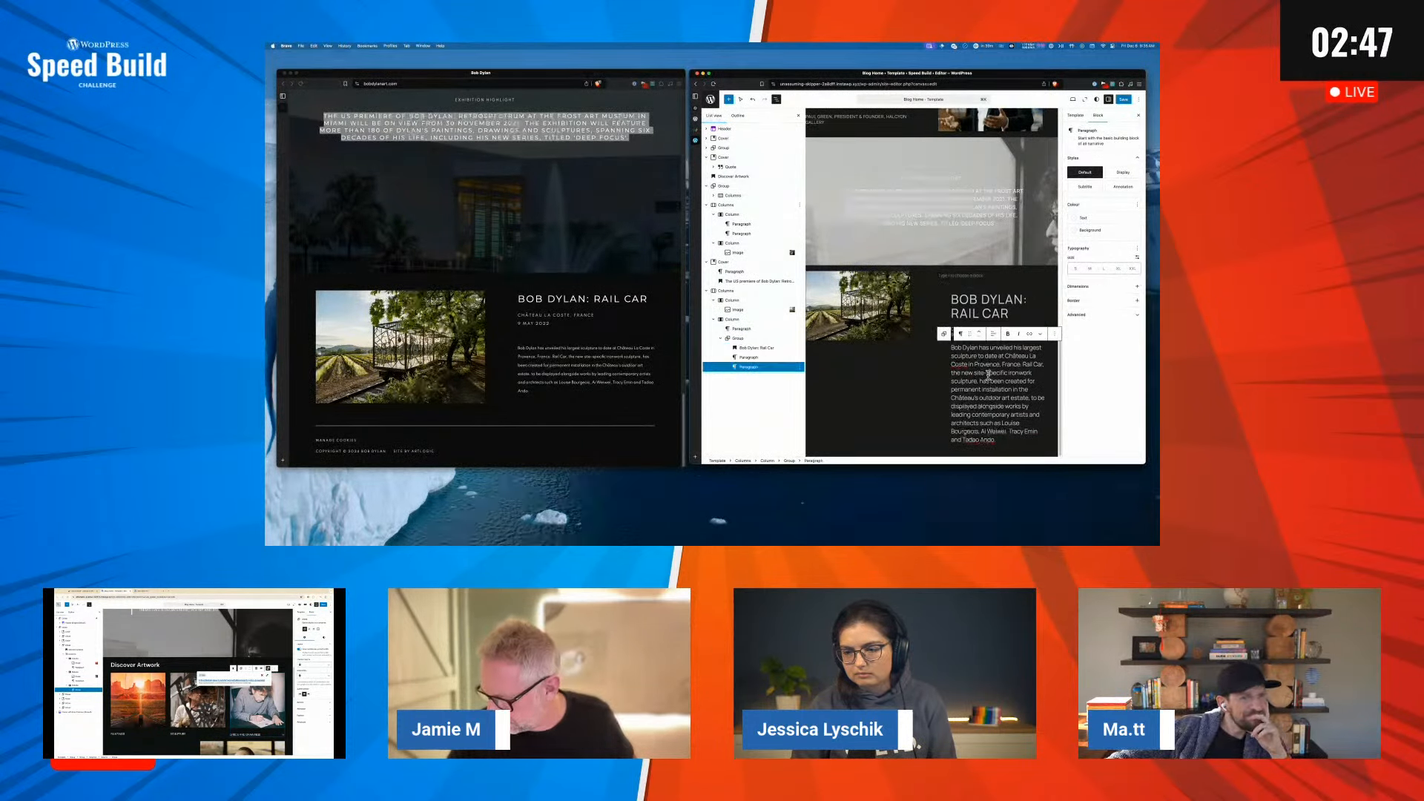
click(1077, 270)
click(1076, 270)
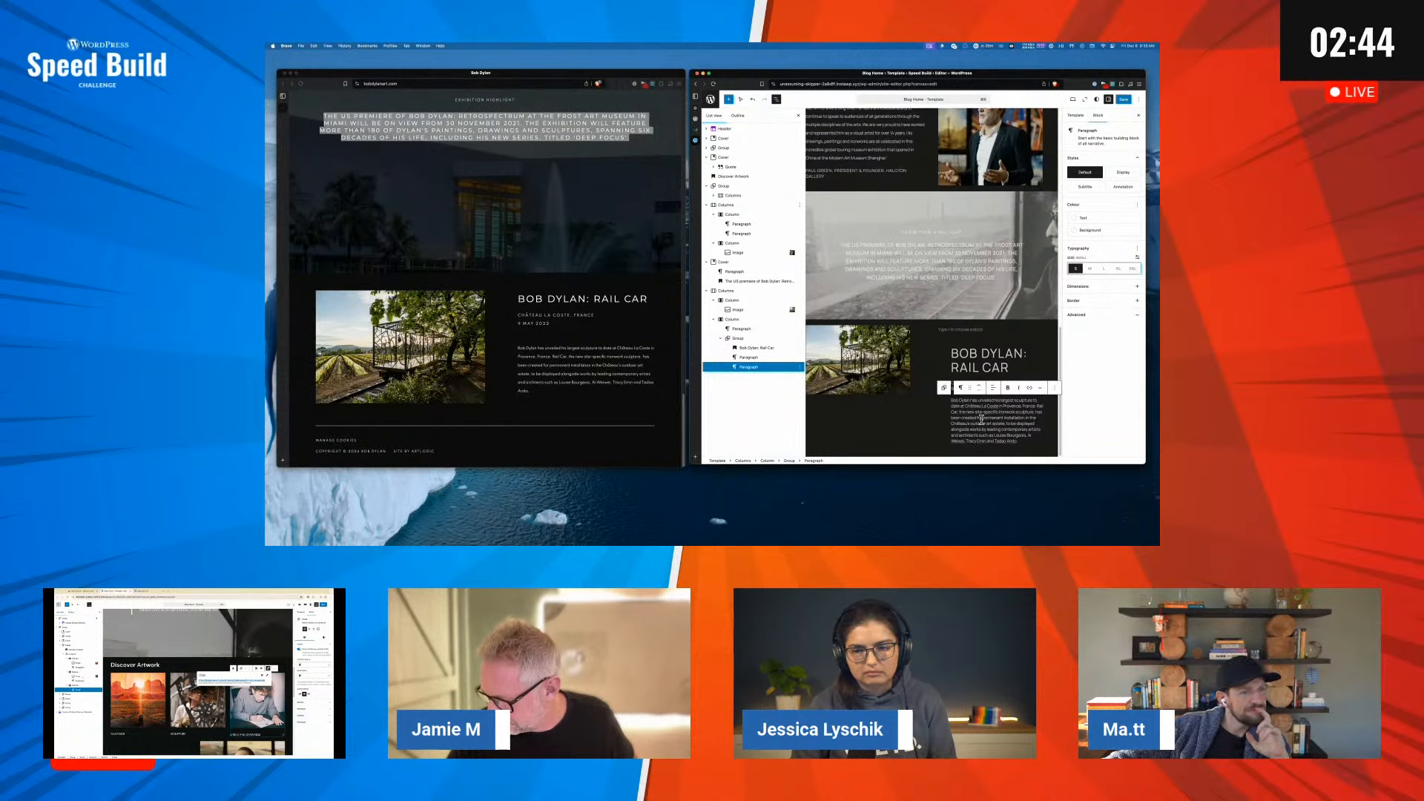
click(1139, 251)
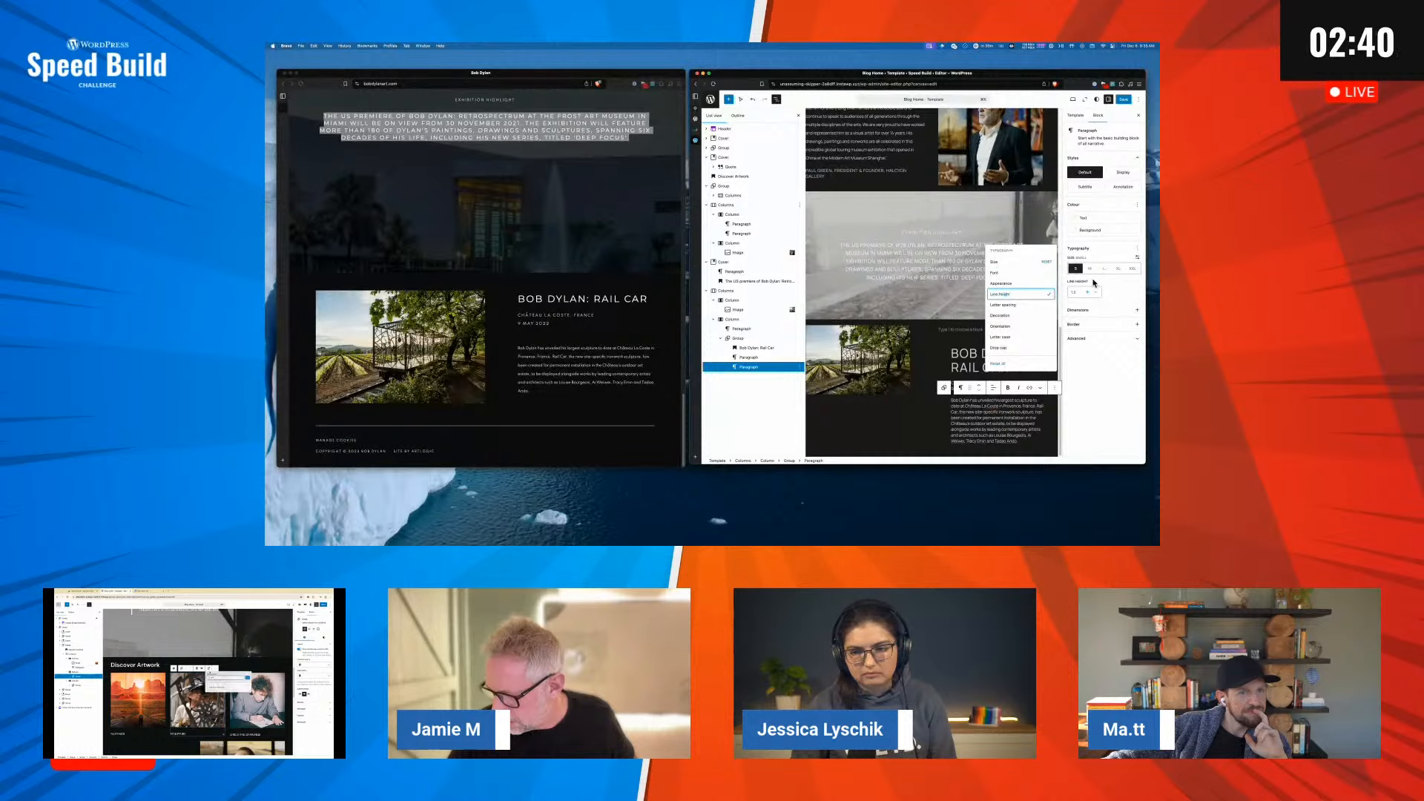
click(1089, 294)
click(1089, 294)
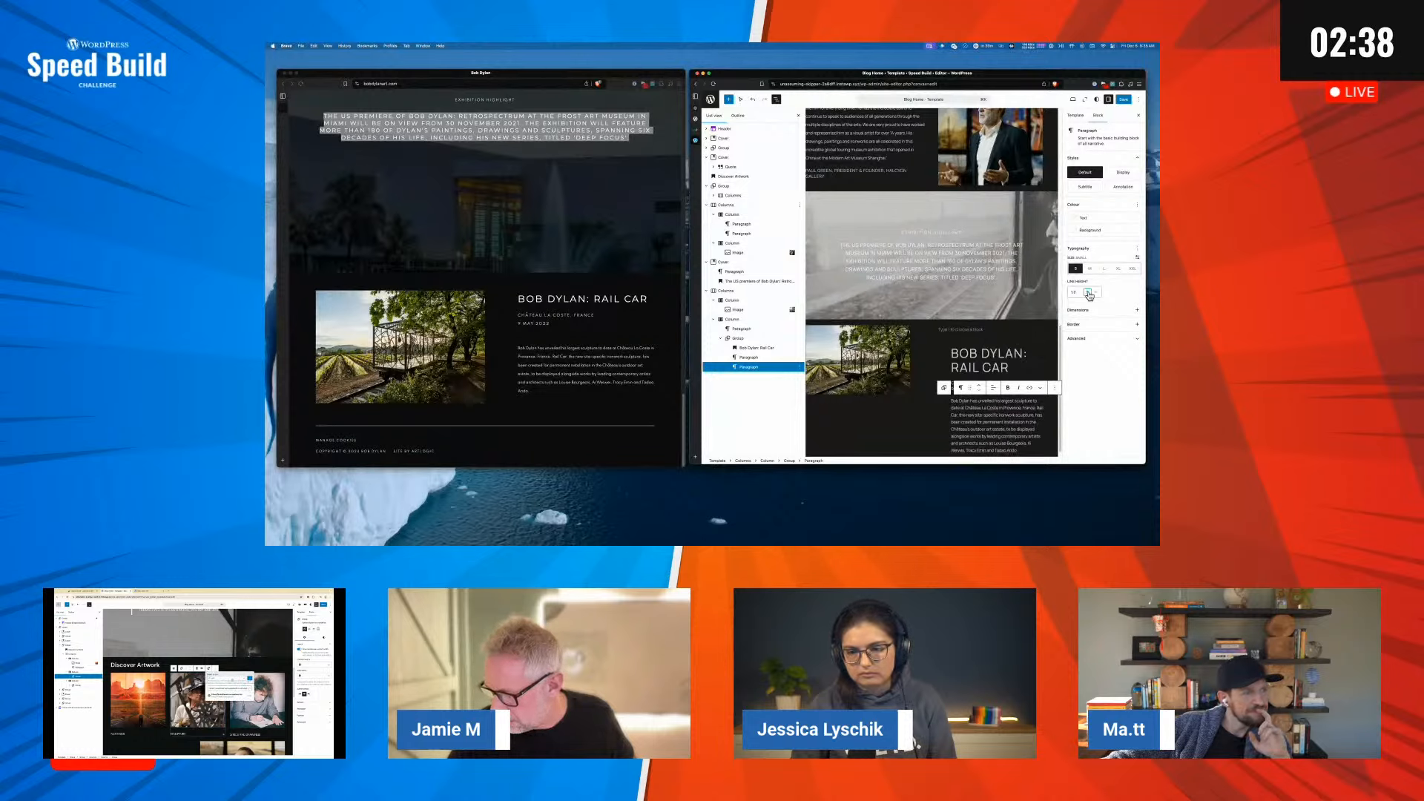
Enlarge the rail car image to fill its column's width and delete the empty paragraph above the Rail Car text Group
click(878, 363)
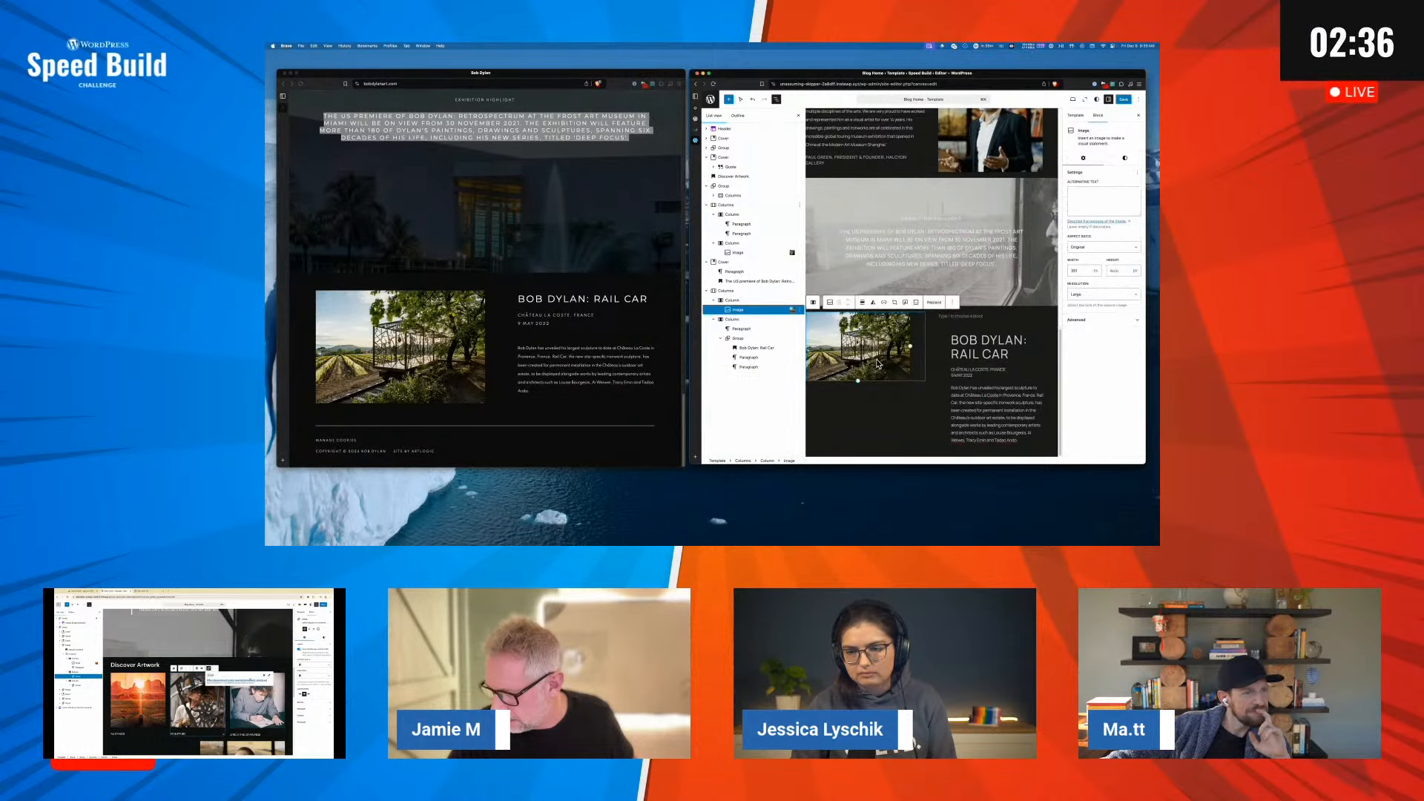
drag(910, 346, 927, 352)
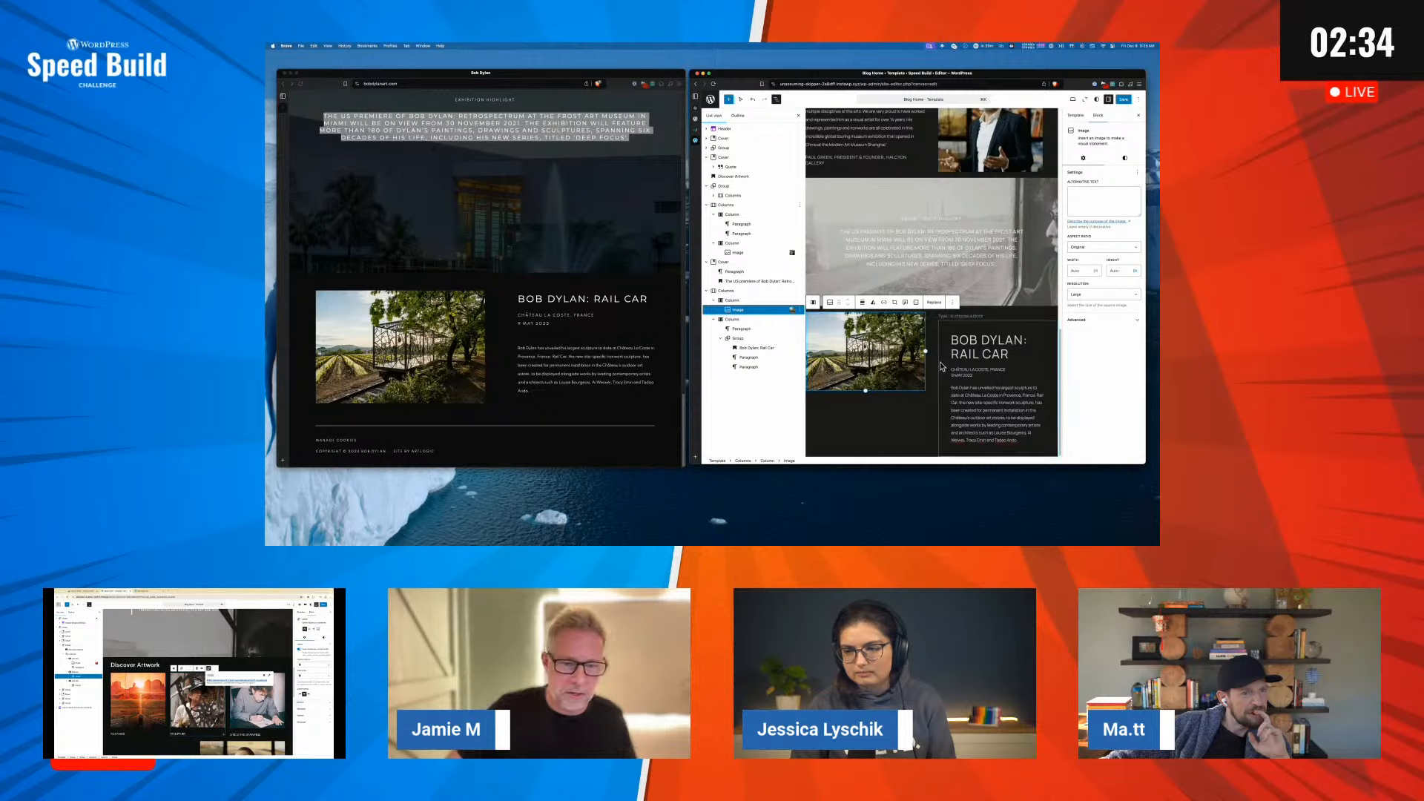
click(978, 315)
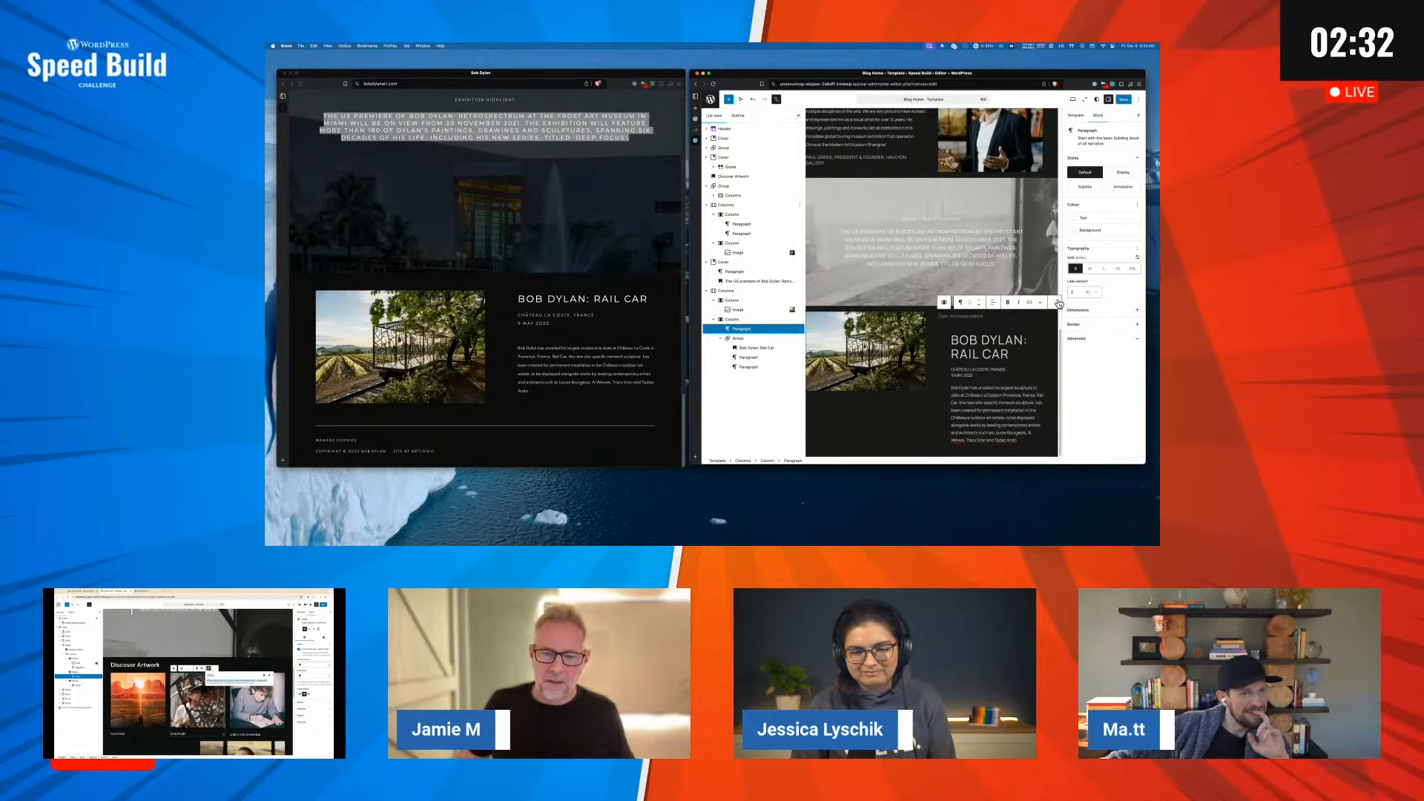
click(1058, 303)
click(1077, 284)
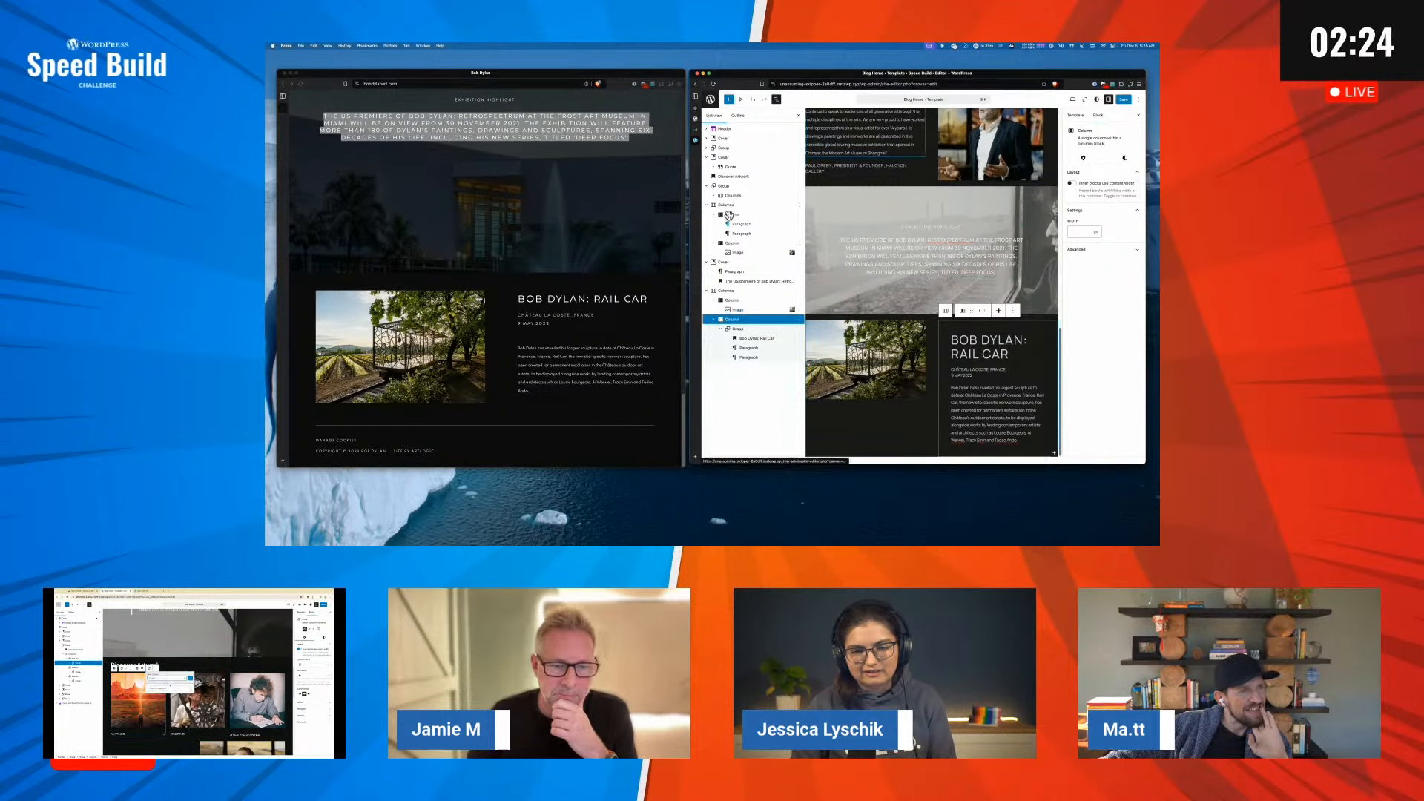
Insert a Separator block below the Rail Car columns and set its background colour to white
click(729, 99)
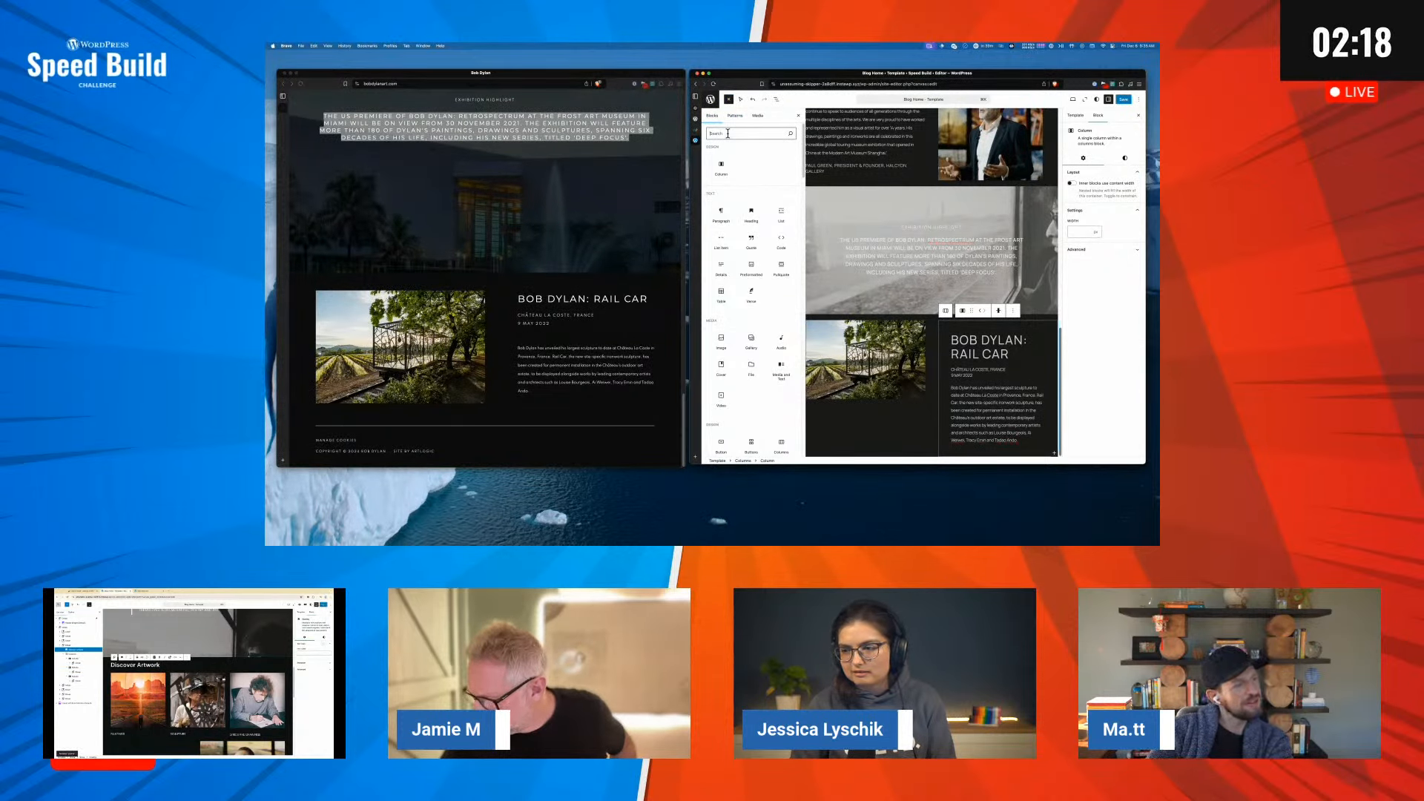
text(hr)
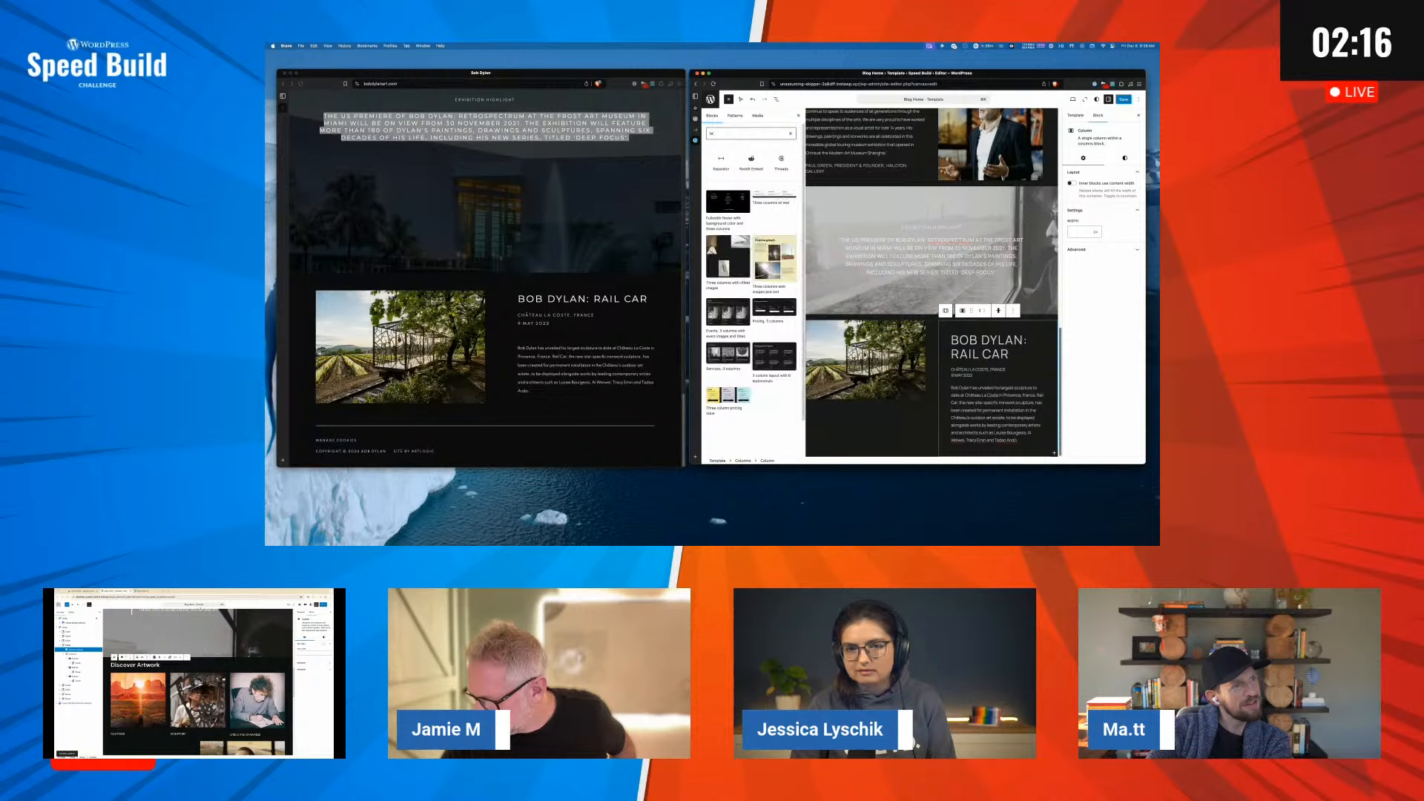
click(713, 162)
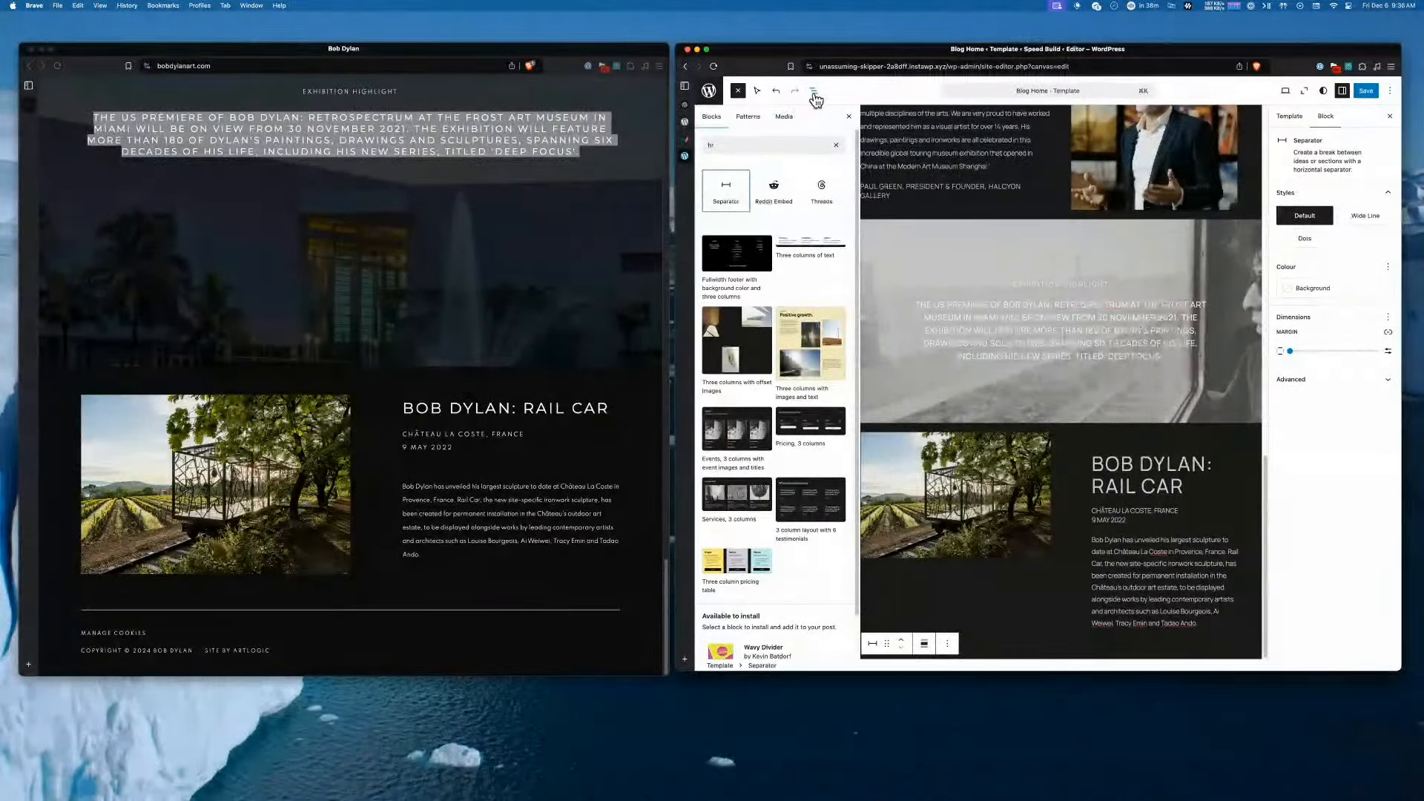
click(814, 92)
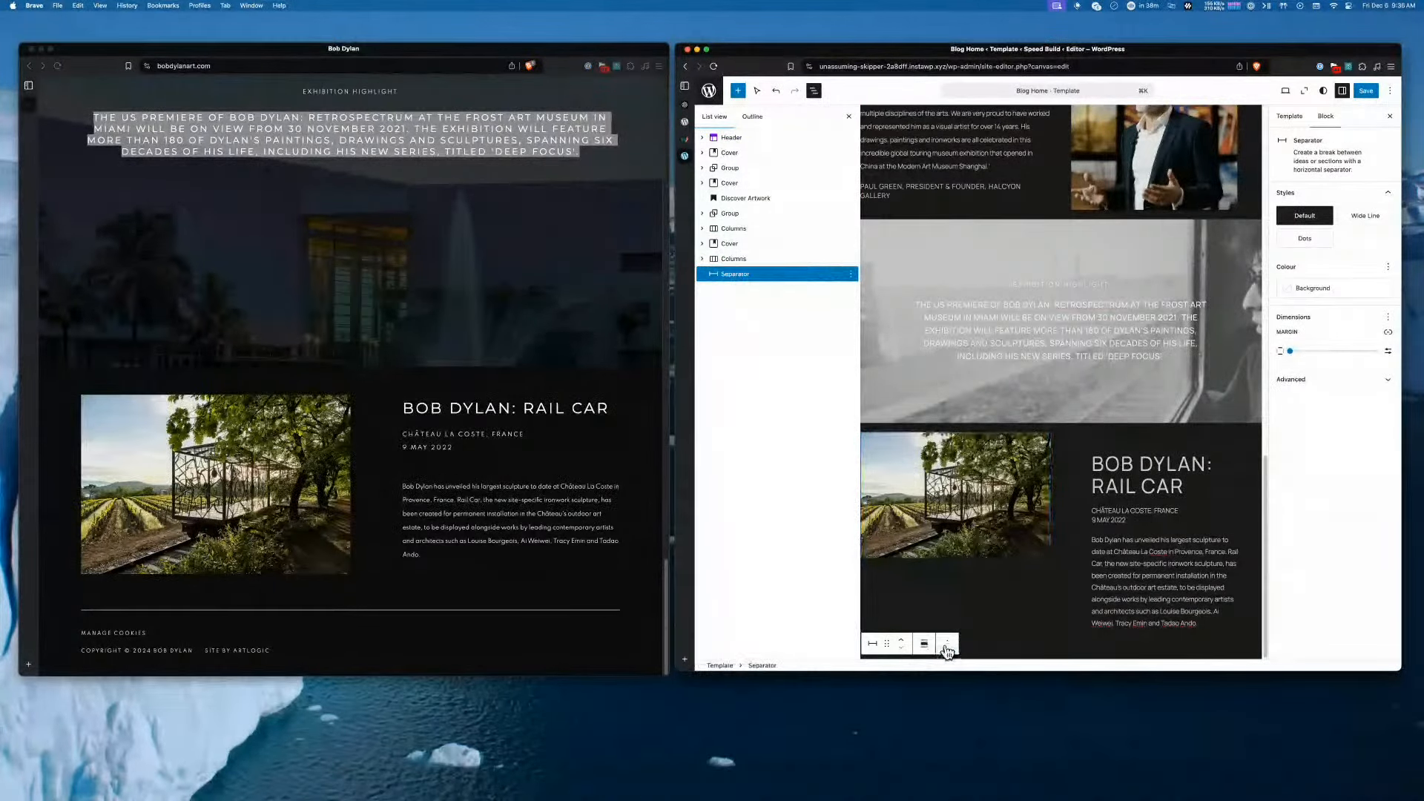
click(947, 644)
click(947, 644)
click(1311, 290)
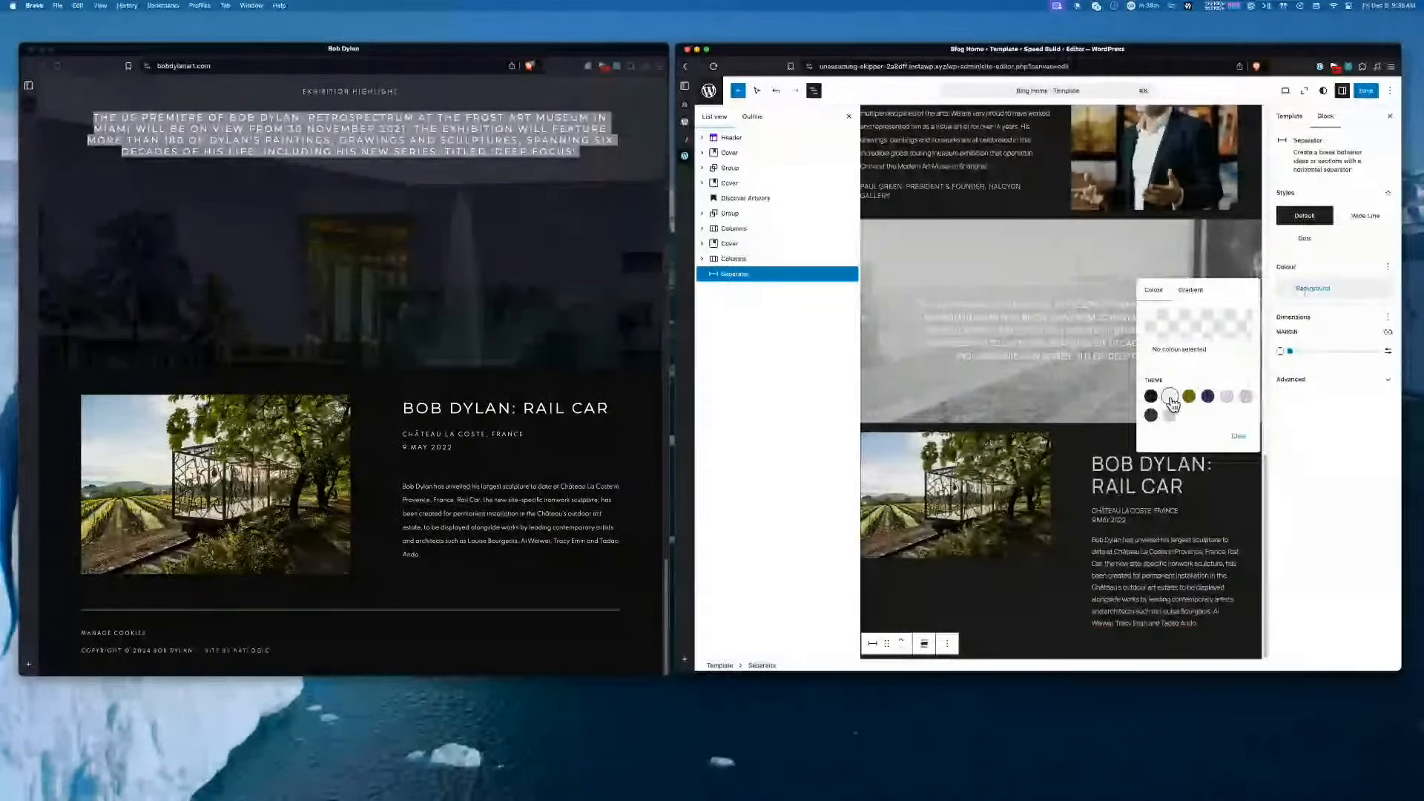
click(764, 371)
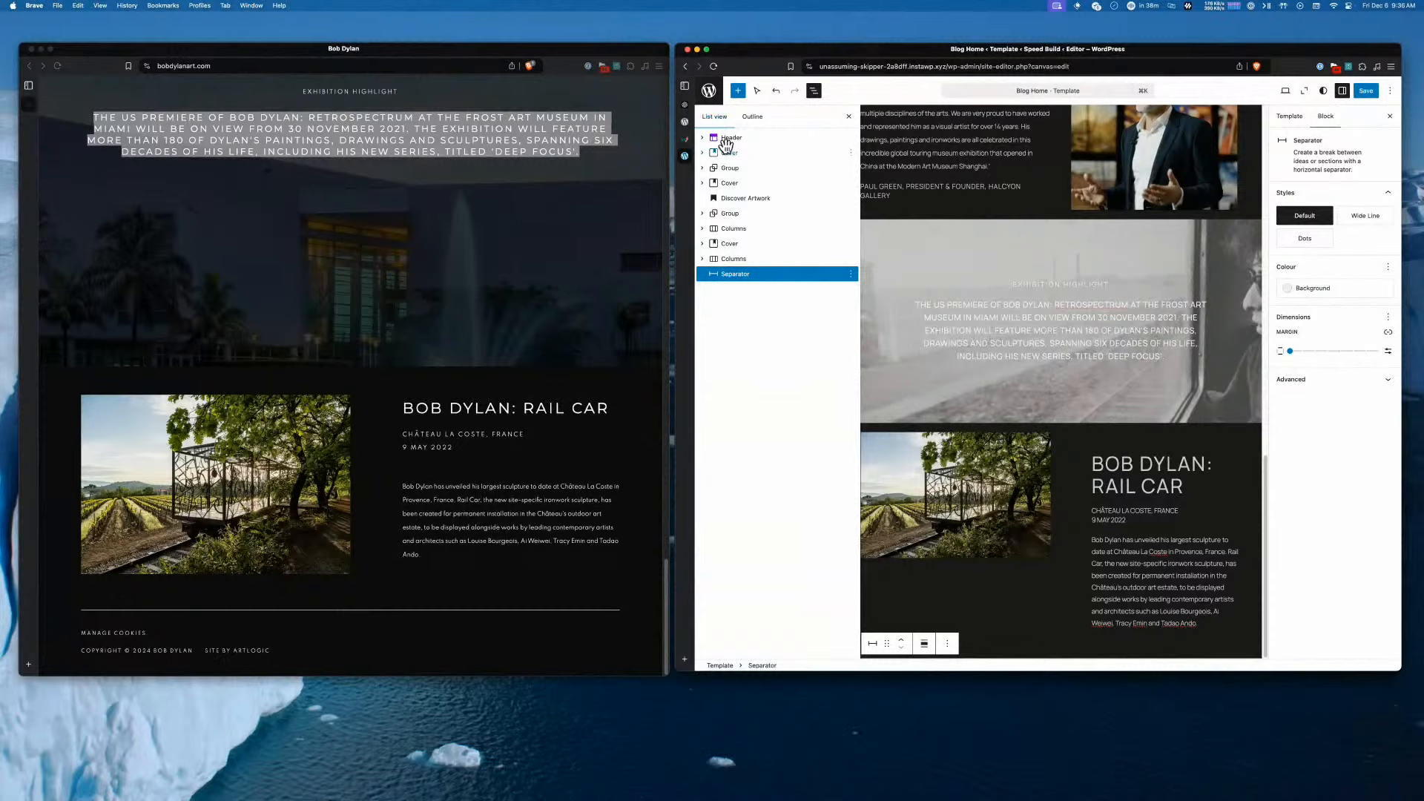
Add a paragraph reading "Manage Cookies" below the separator
click(737, 90)
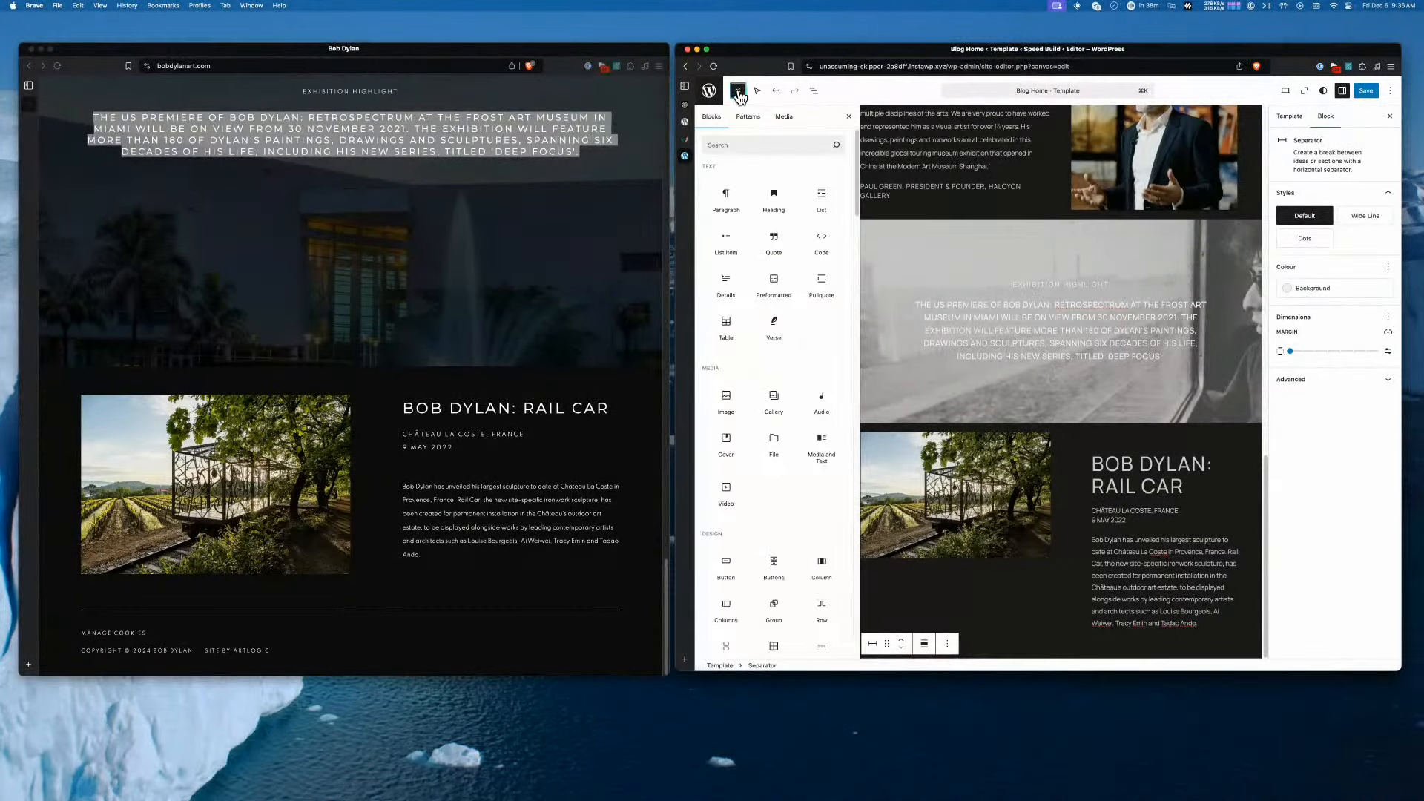
click(726, 196)
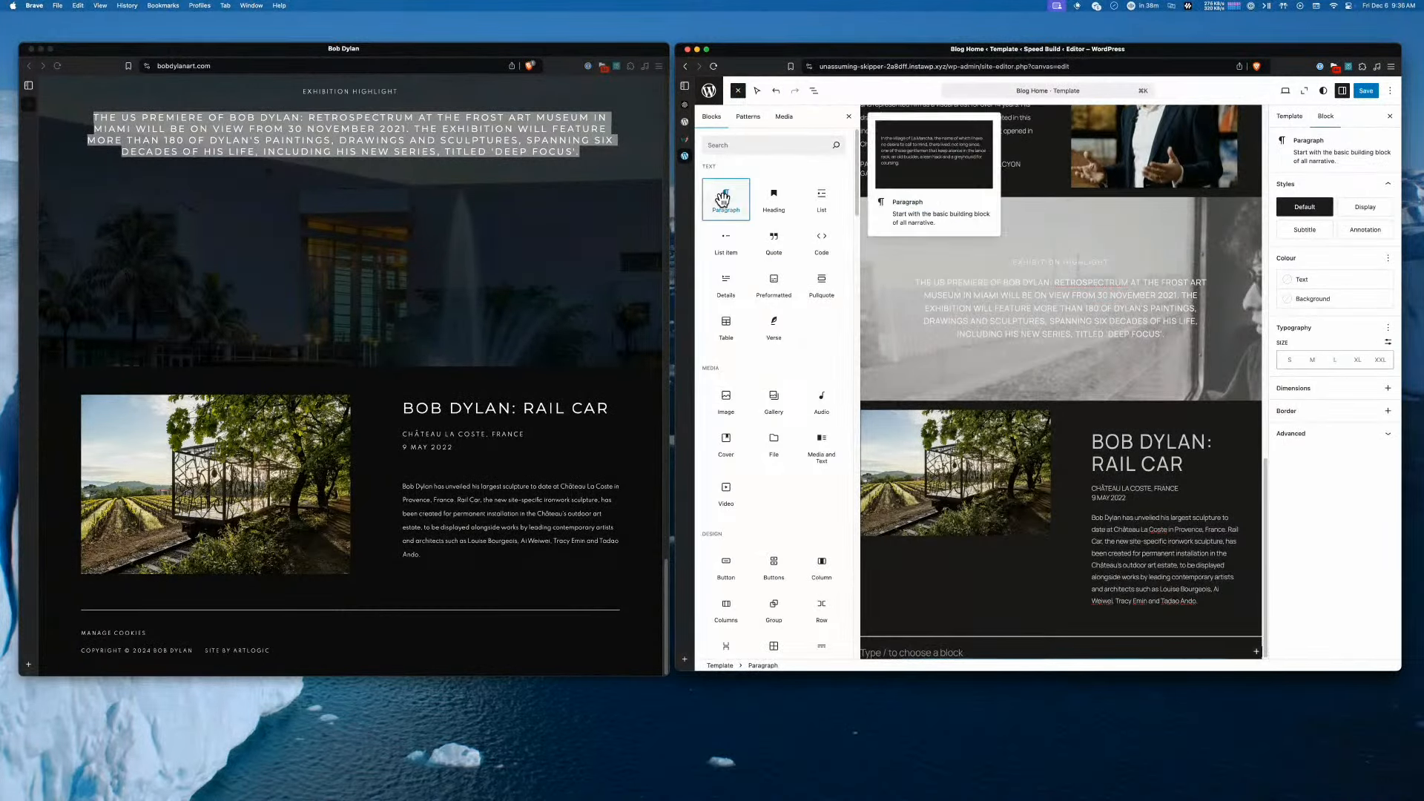
click(848, 117)
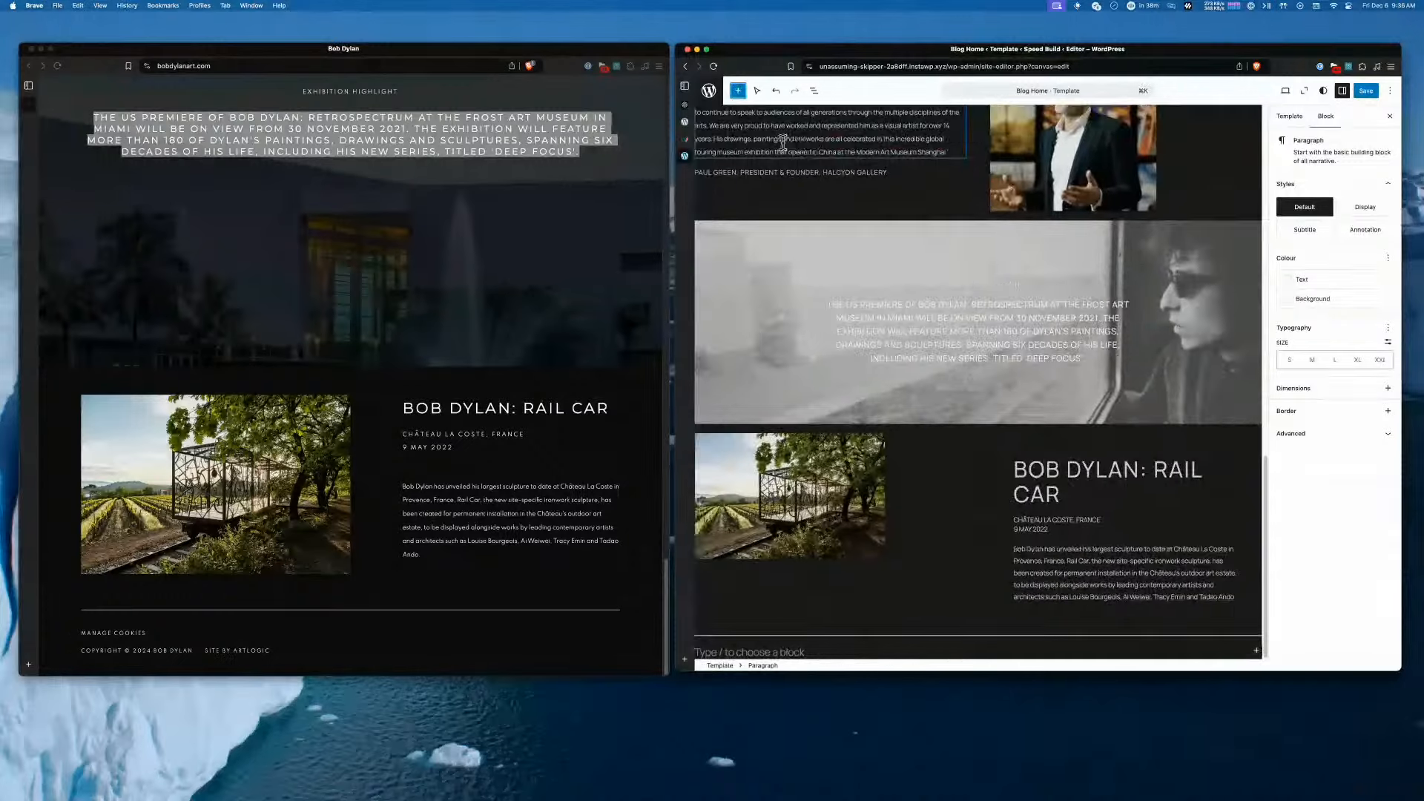
click(816, 92)
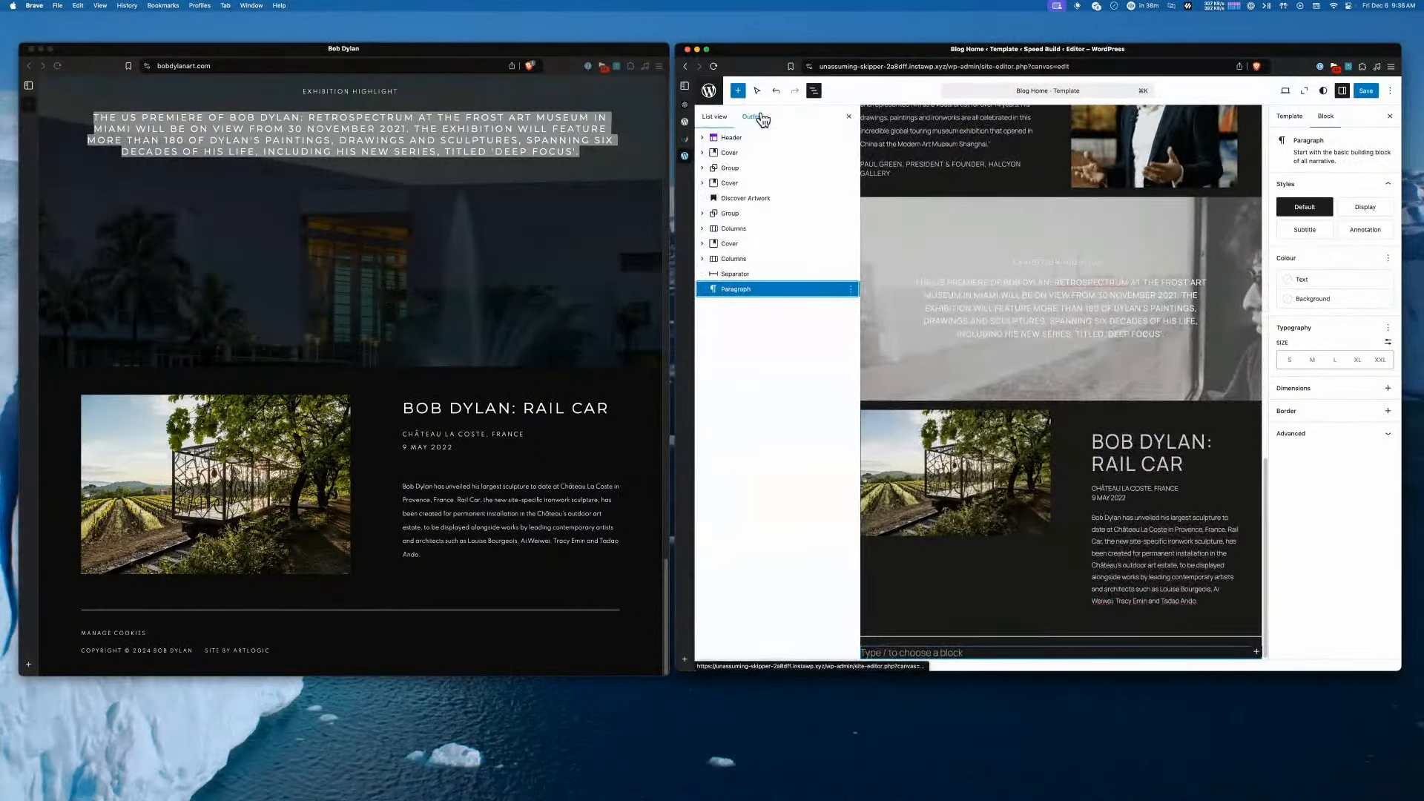
click(752, 116)
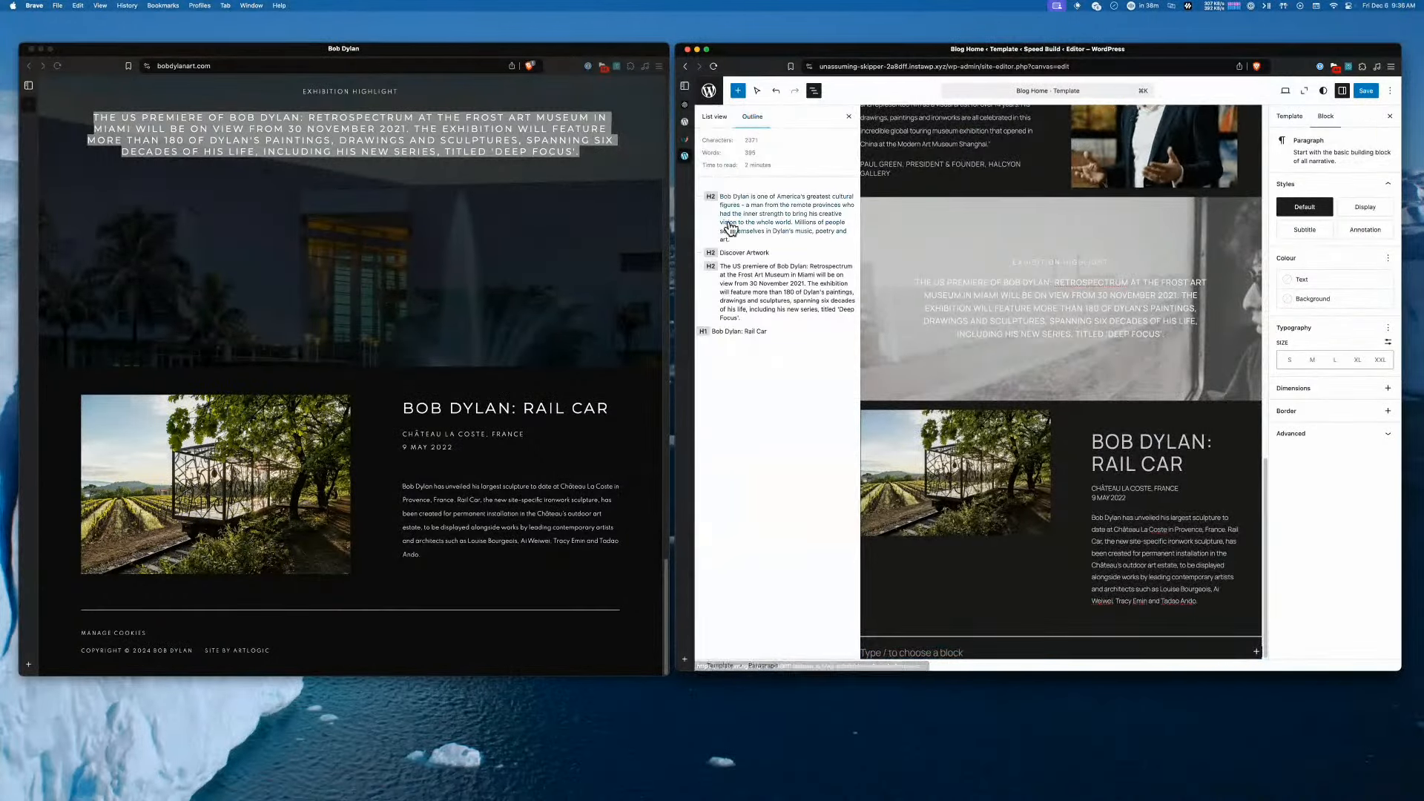
click(718, 116)
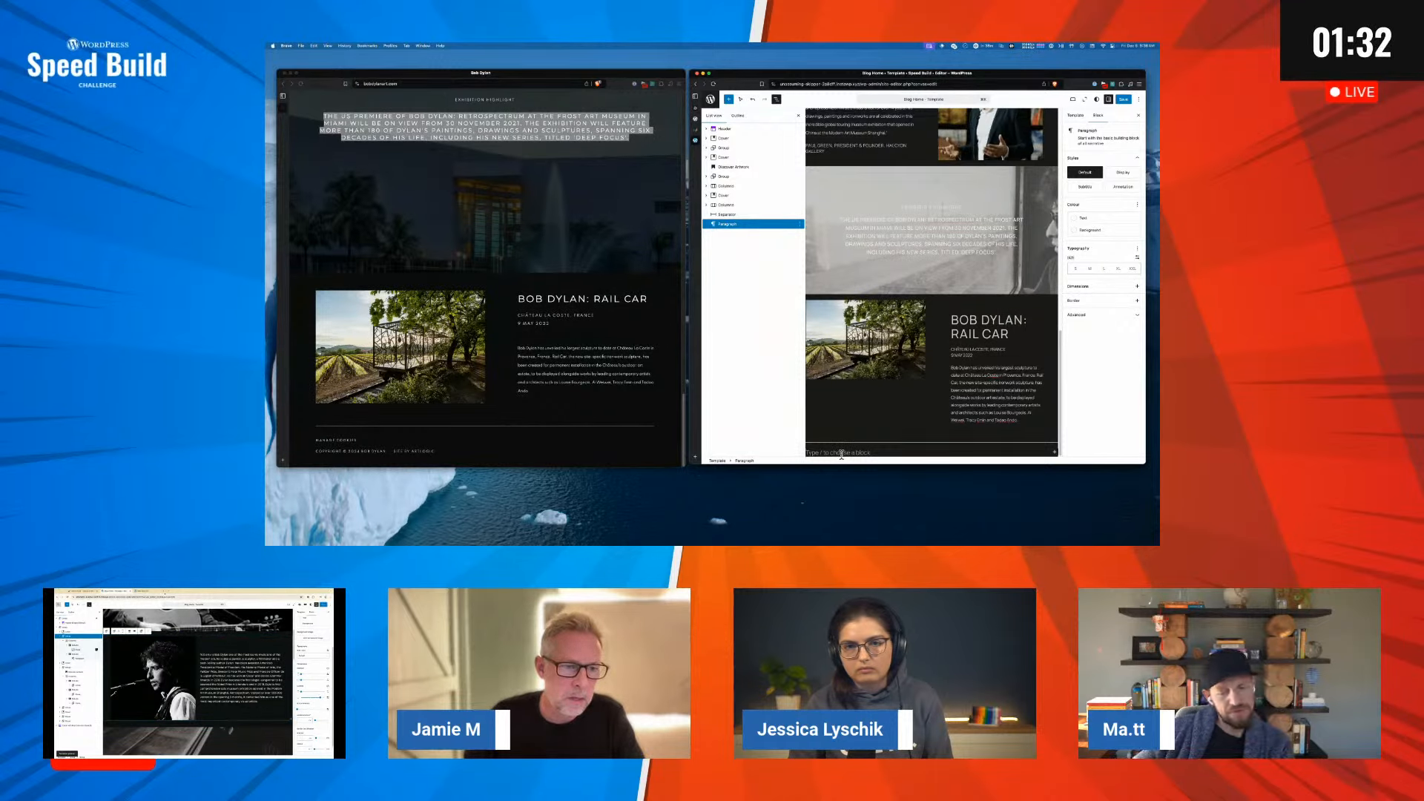
text(Manage Cookies)
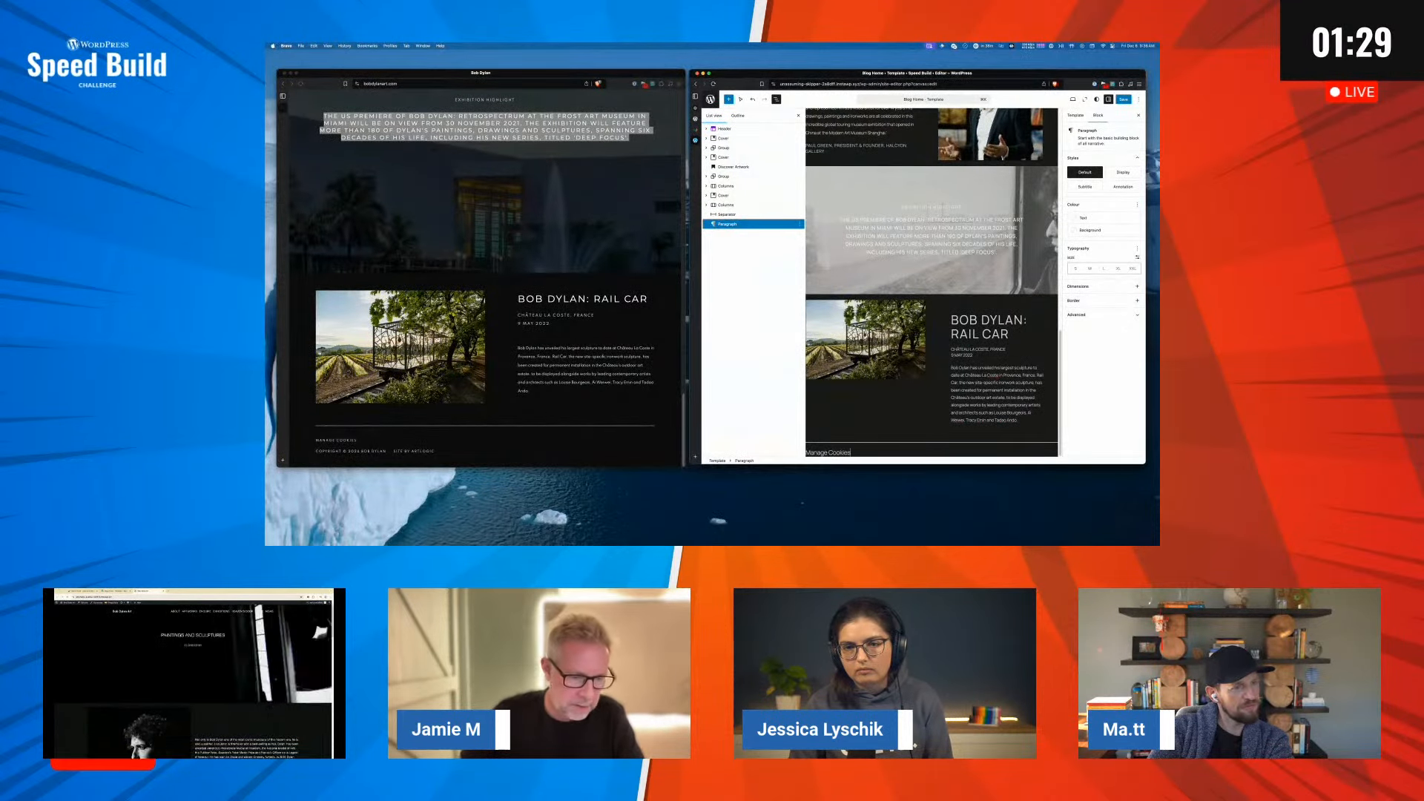
Paste the reference site's copyright and credit lines below Manage Cookies and replace "Artlogic" with the builder's name and "ChatGPT"
key(Return)
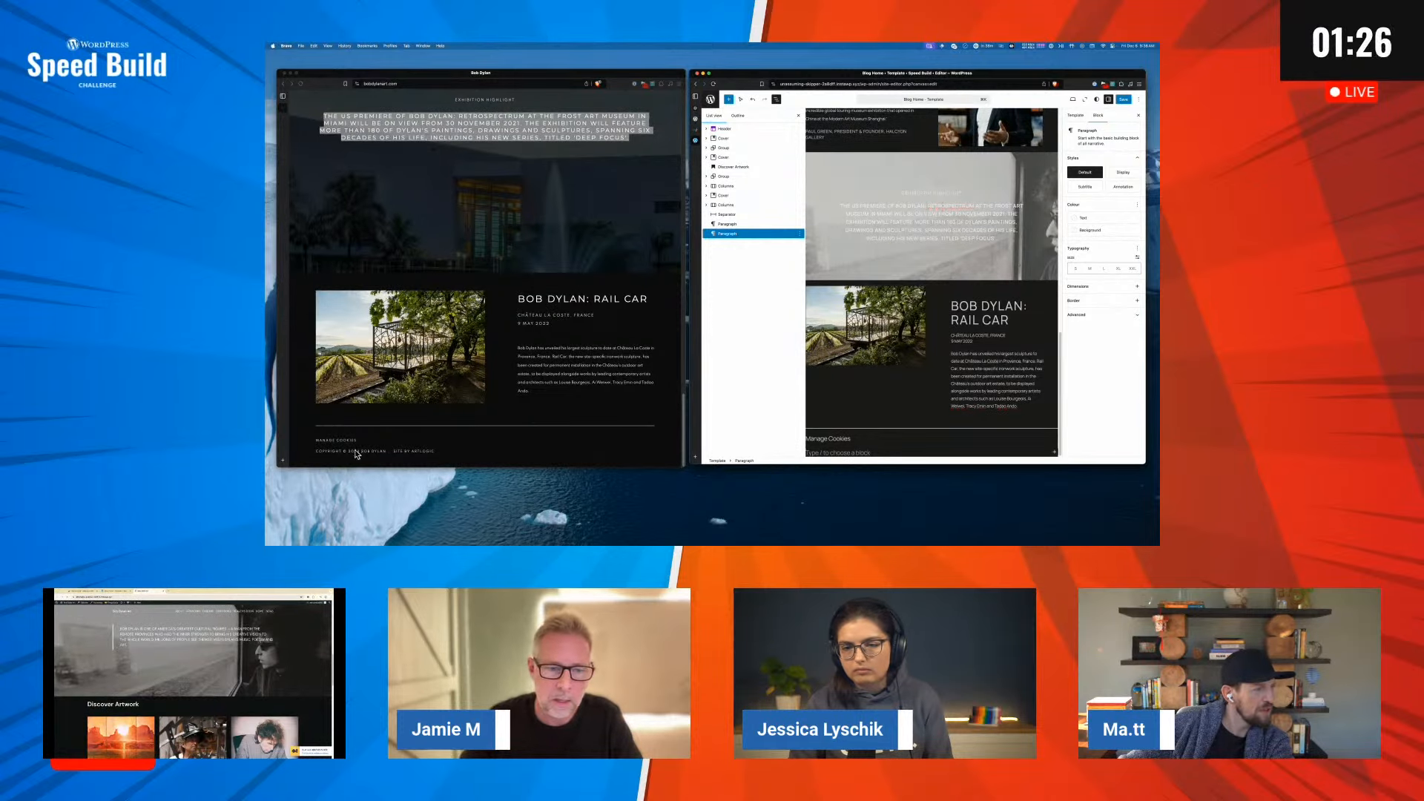
triple_click(355, 450)
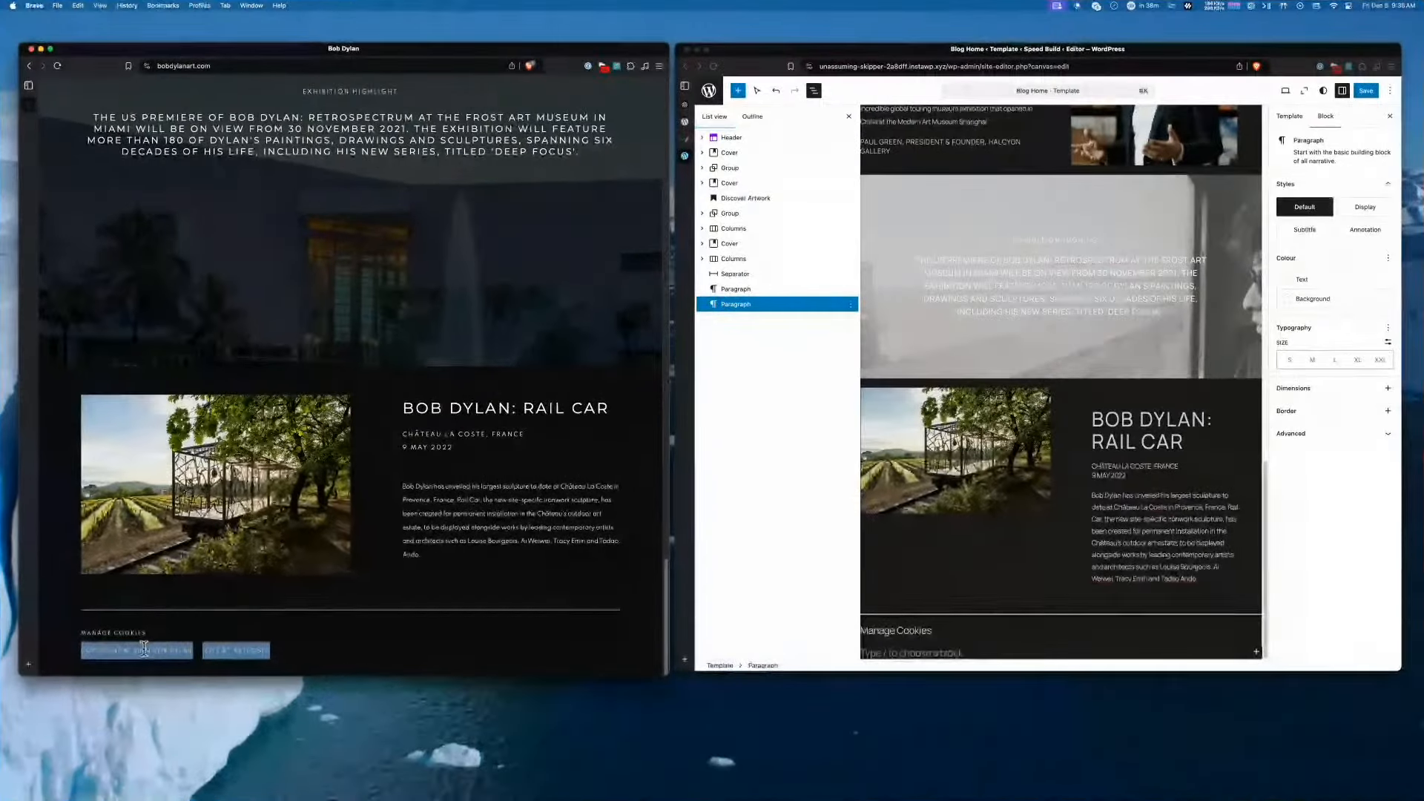
click(831, 457)
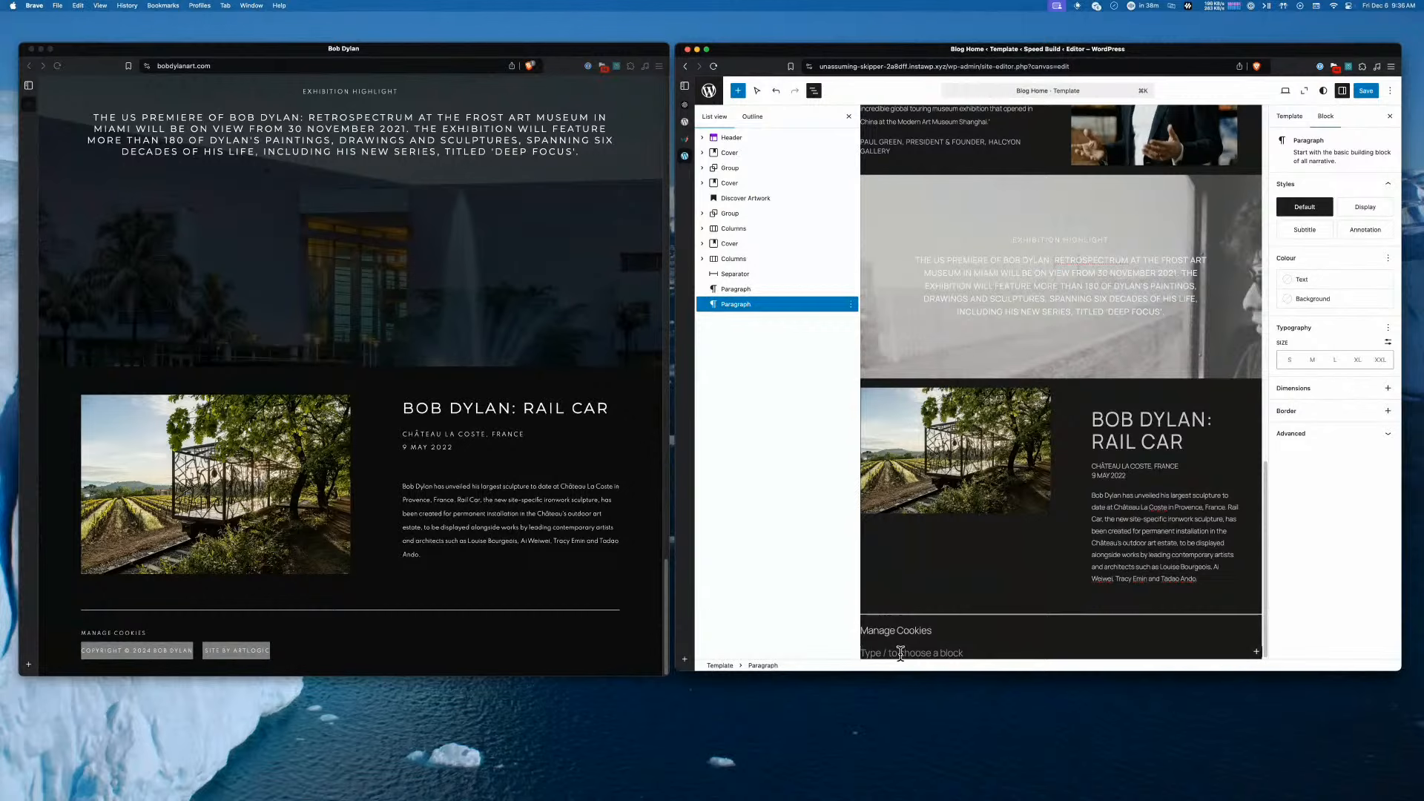
key(super+v)
double_click(922, 653)
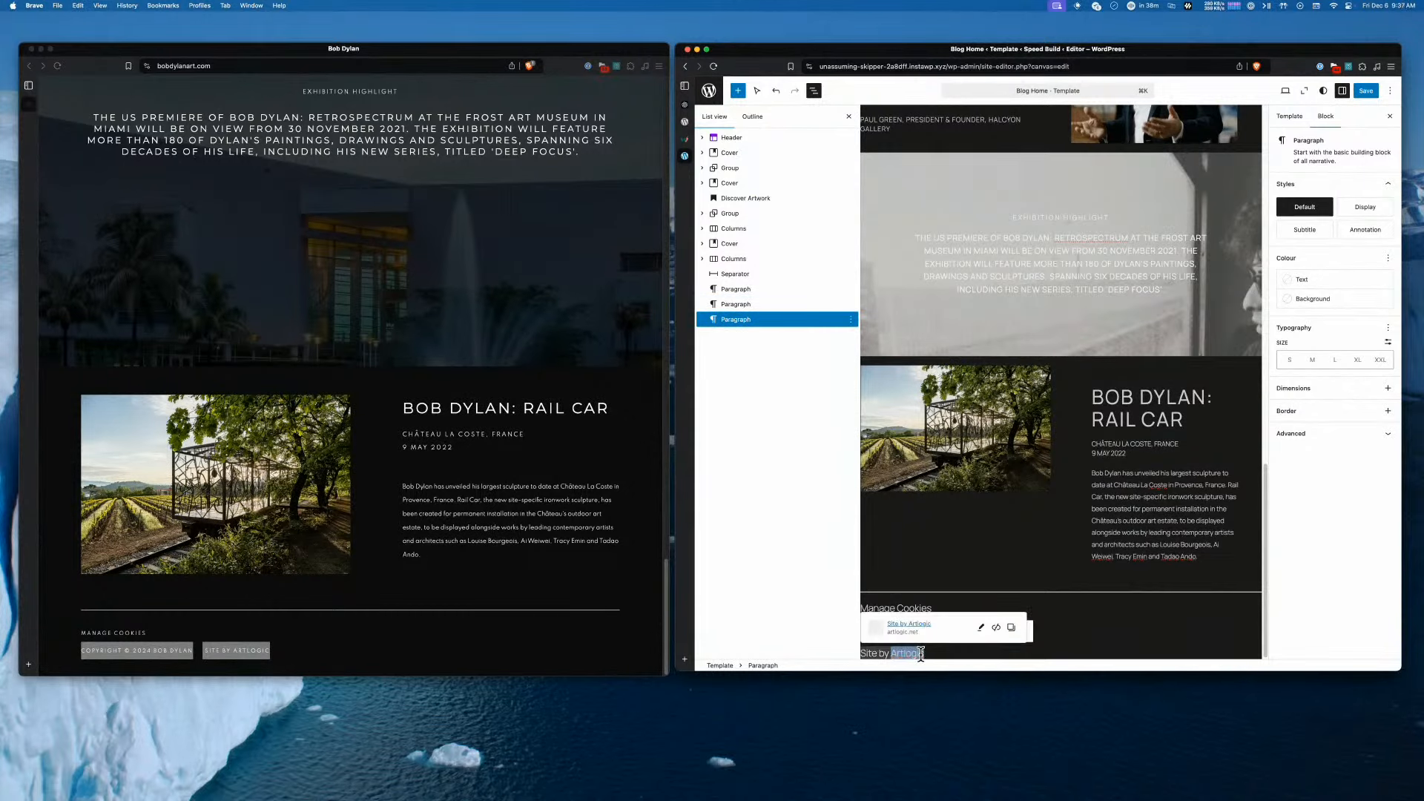
text(Ma.tt and ChatGPT)
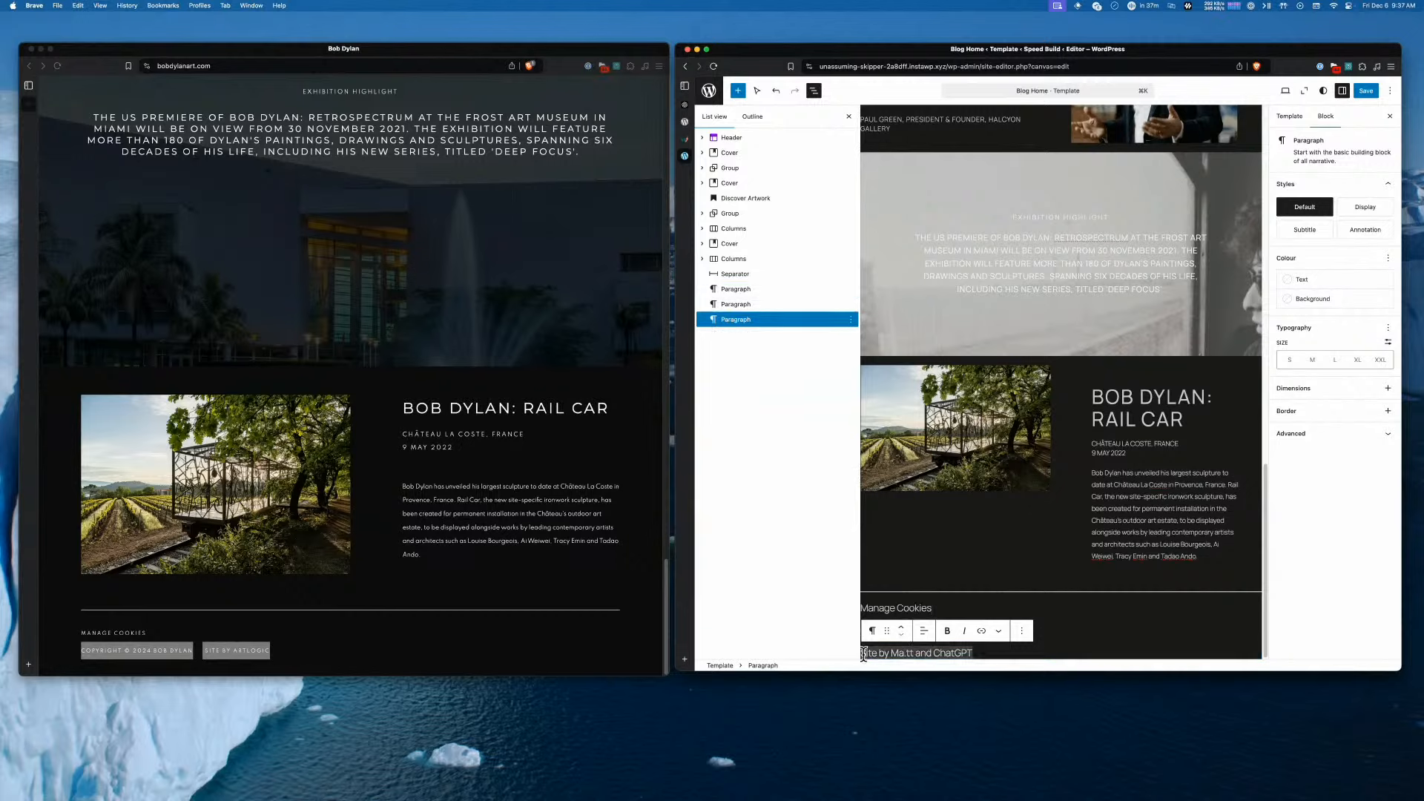
Move the linked site credit onto the "Copyright © 2024 Bob Dylan" line and delete the empty paragraph below it
mouse_move(864, 654)
mouse_down()
mouse_move(921, 657)
mouse_move(853, 658)
mouse_up()
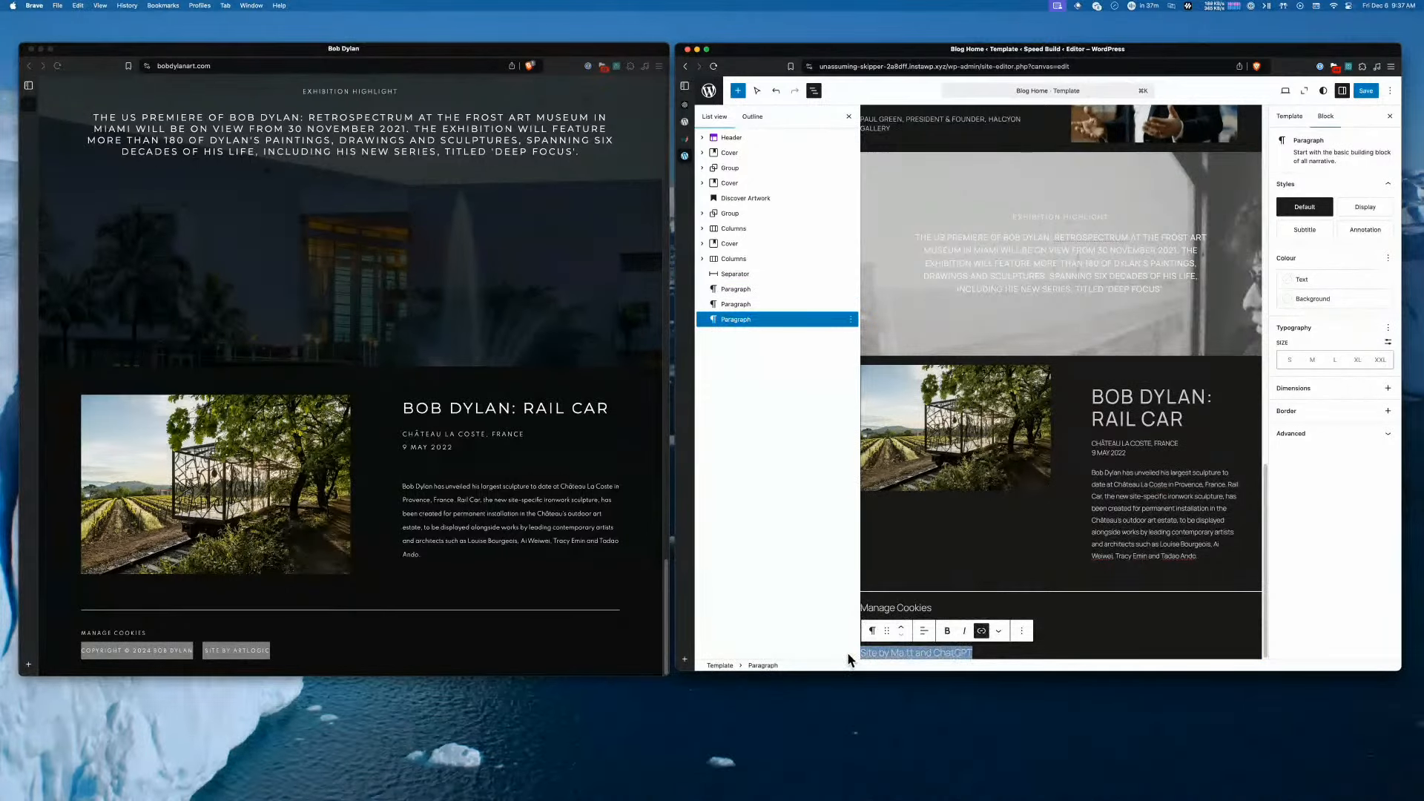
text(Copyright © 2024 Bob Dylan)
click(979, 630)
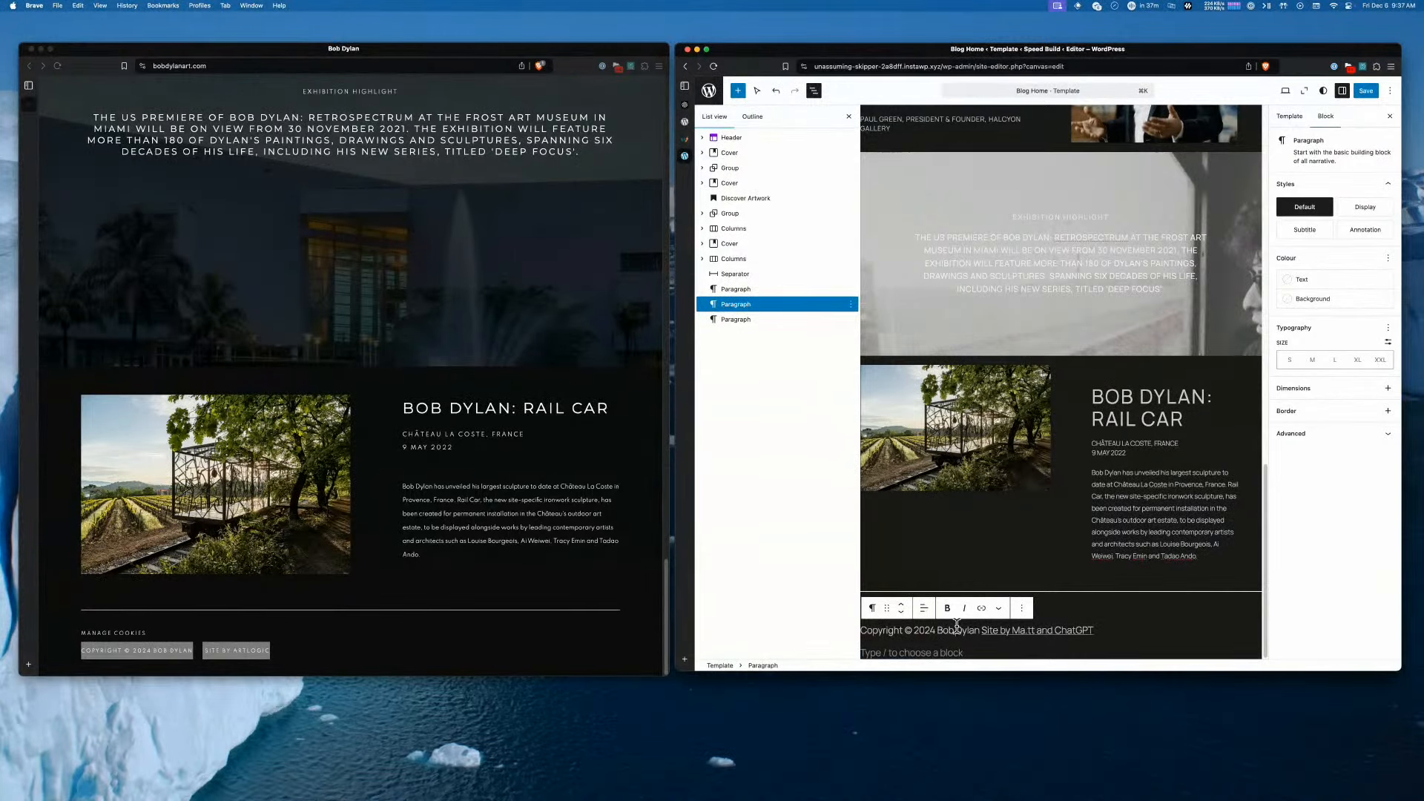
click(935, 651)
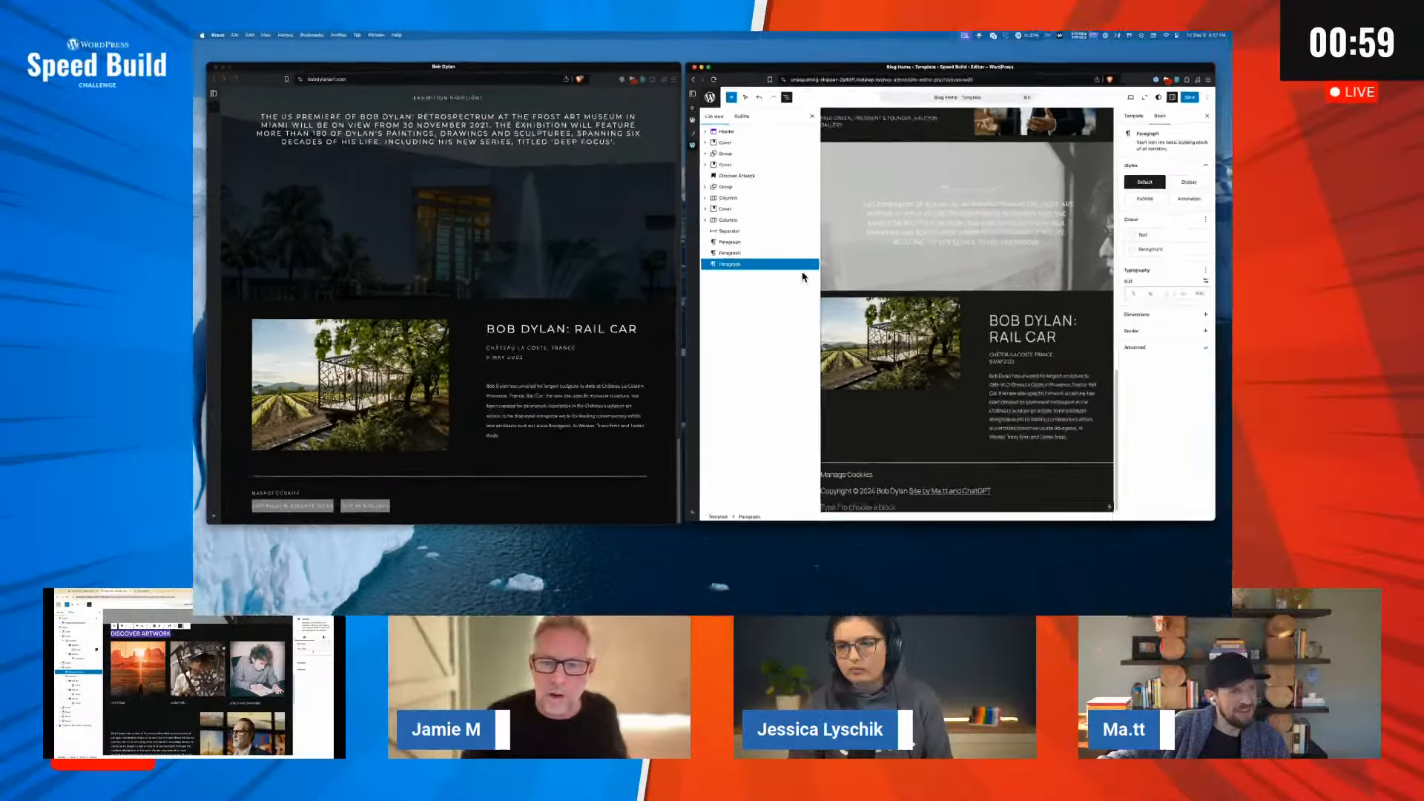
click(851, 319)
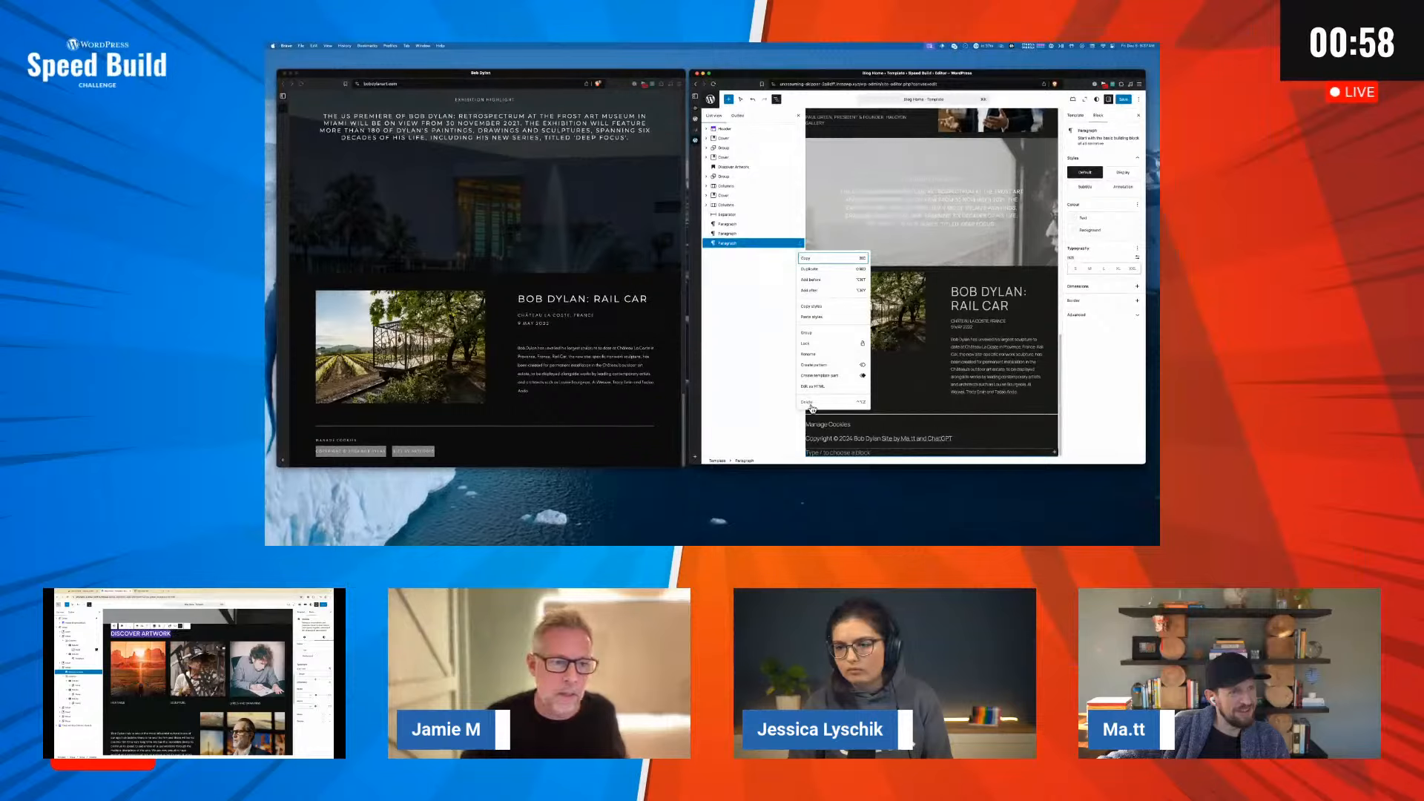
click(870, 578)
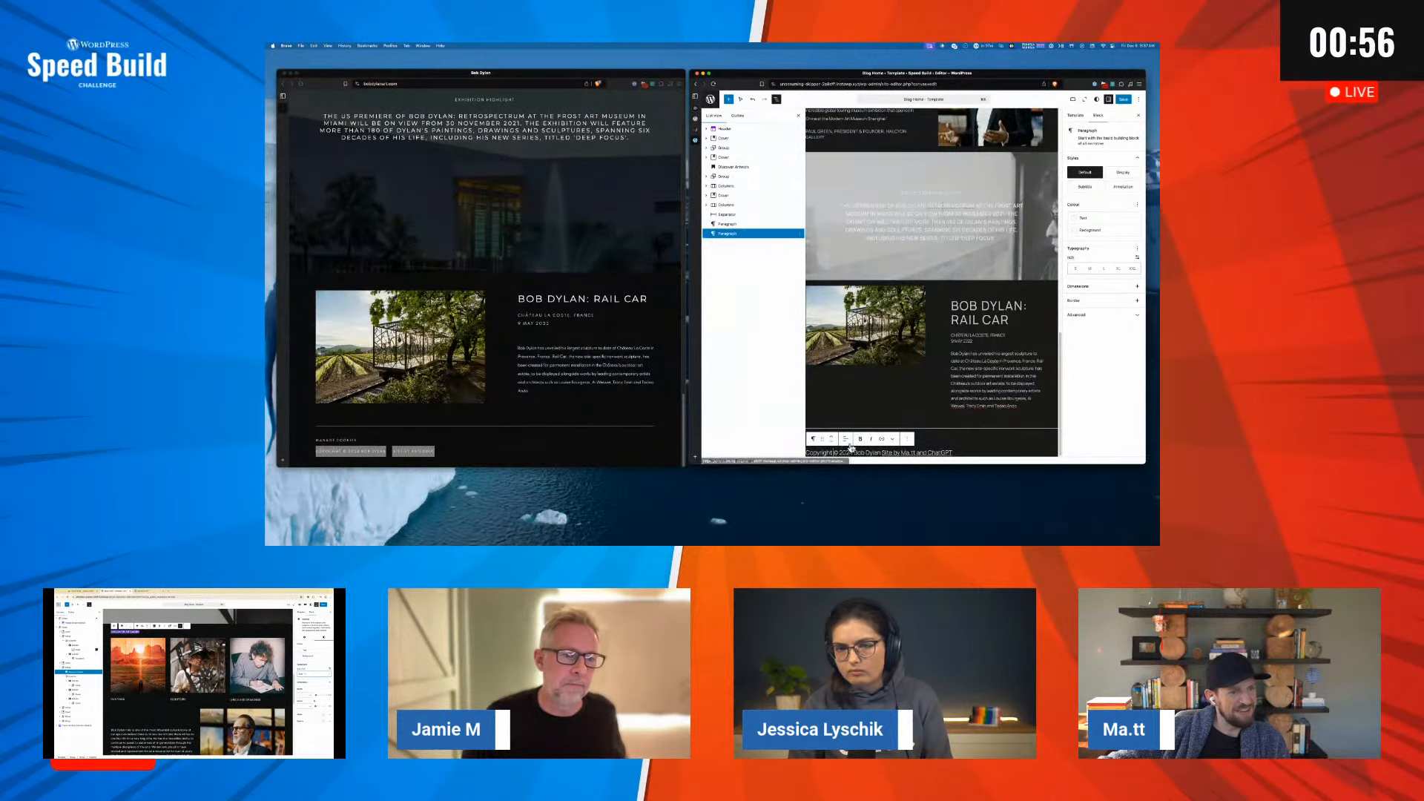
Set the Manage Cookies paragraph to uppercase letter case
drag(933, 438, 966, 449)
click(933, 439)
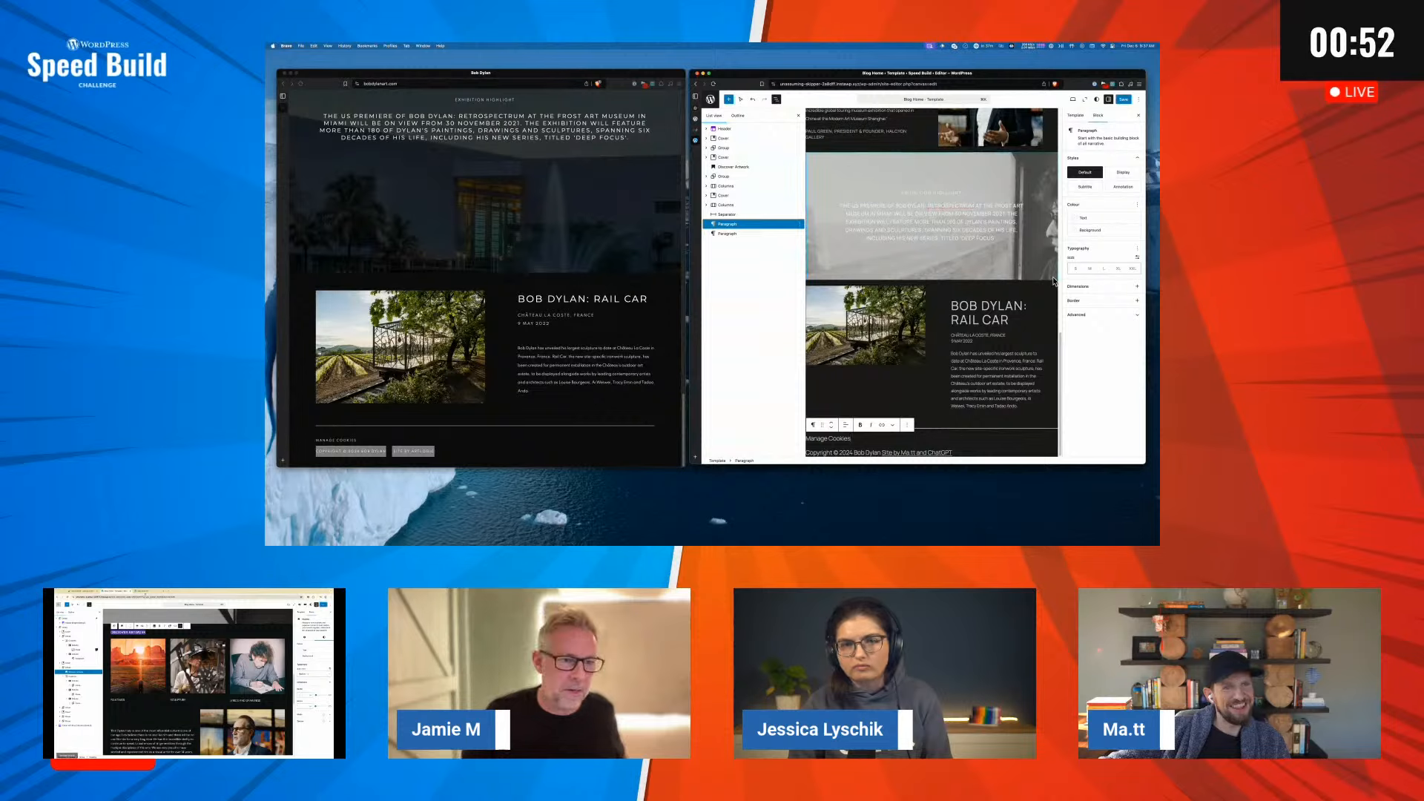
click(1137, 248)
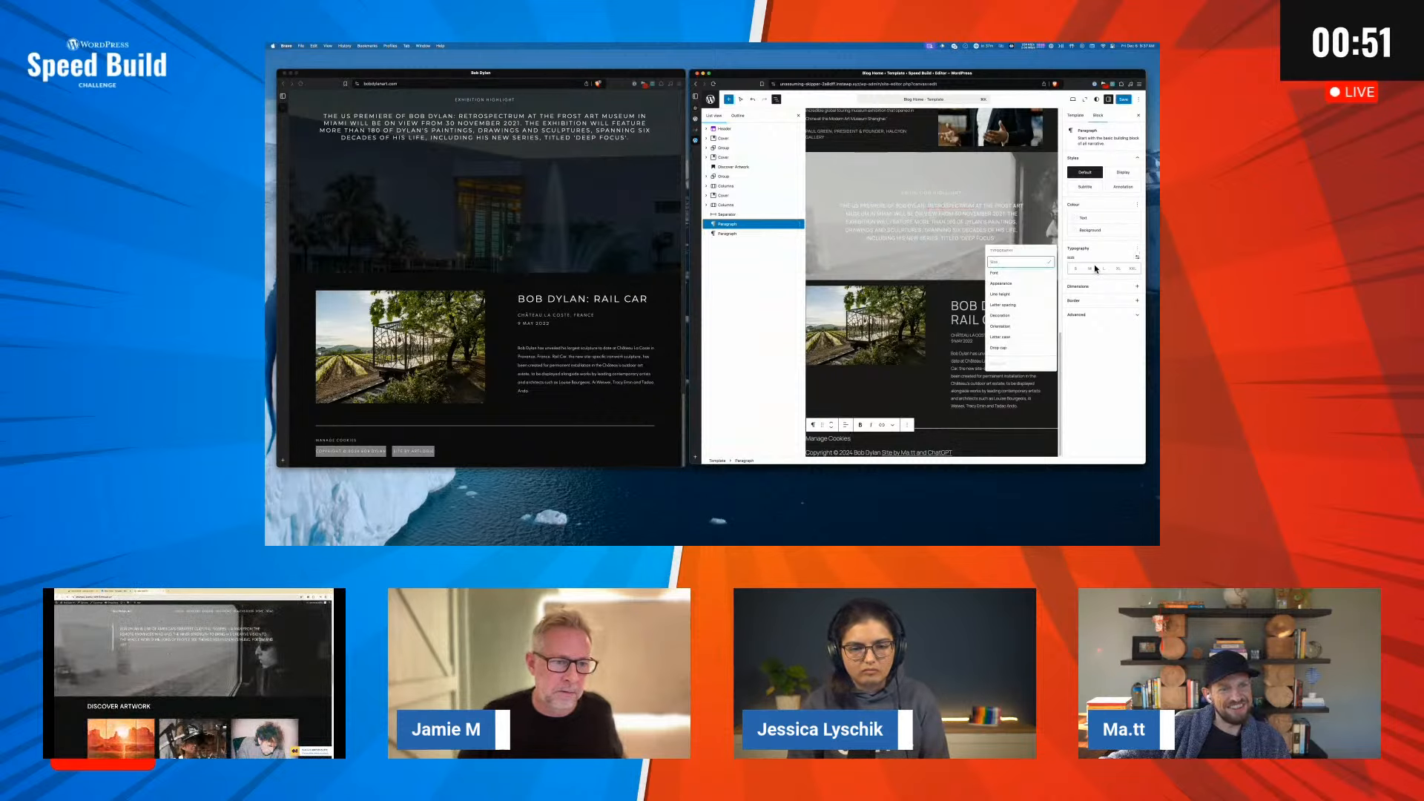
click(1009, 338)
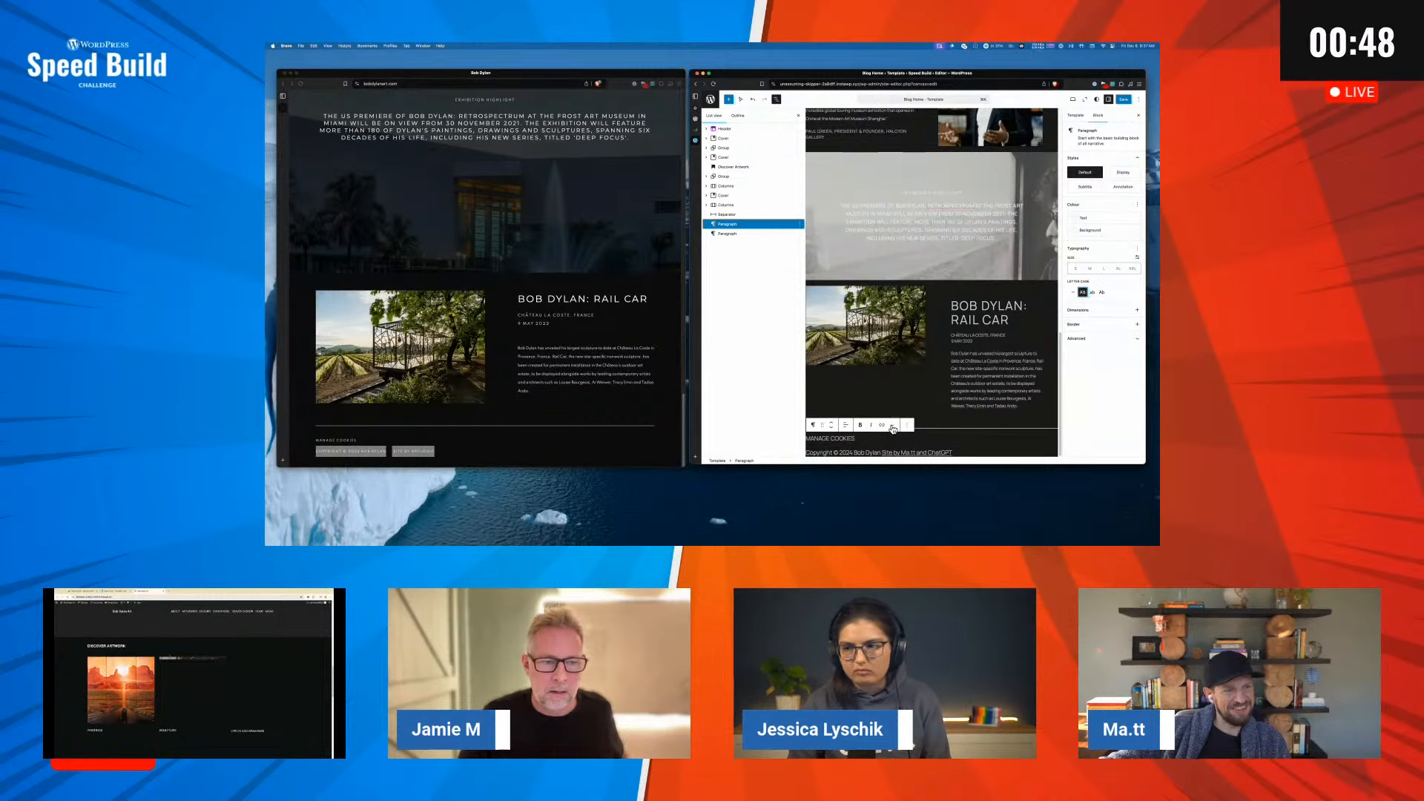
click(1083, 293)
Set the copyright and site credit paragraph to uppercase letter case and small size
click(857, 451)
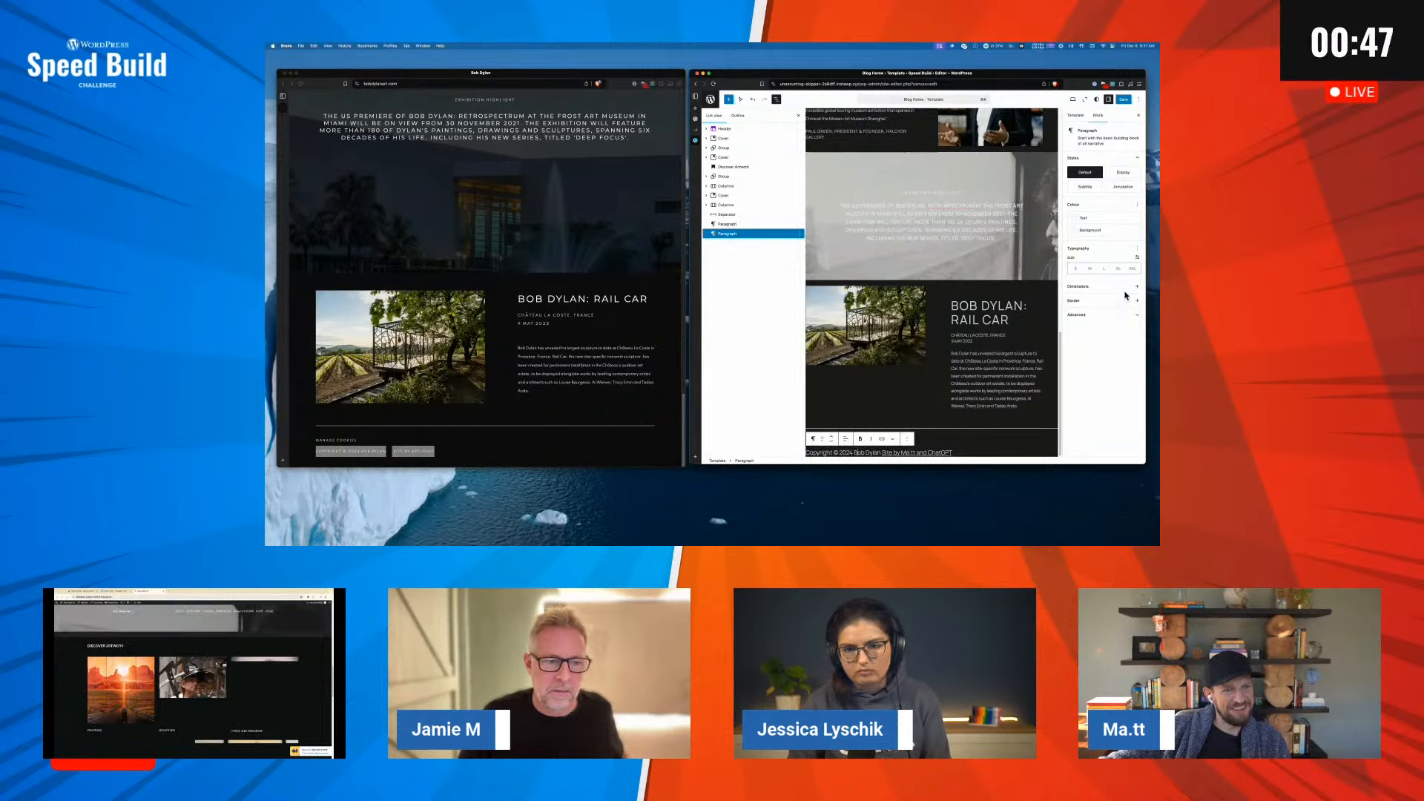
click(1139, 252)
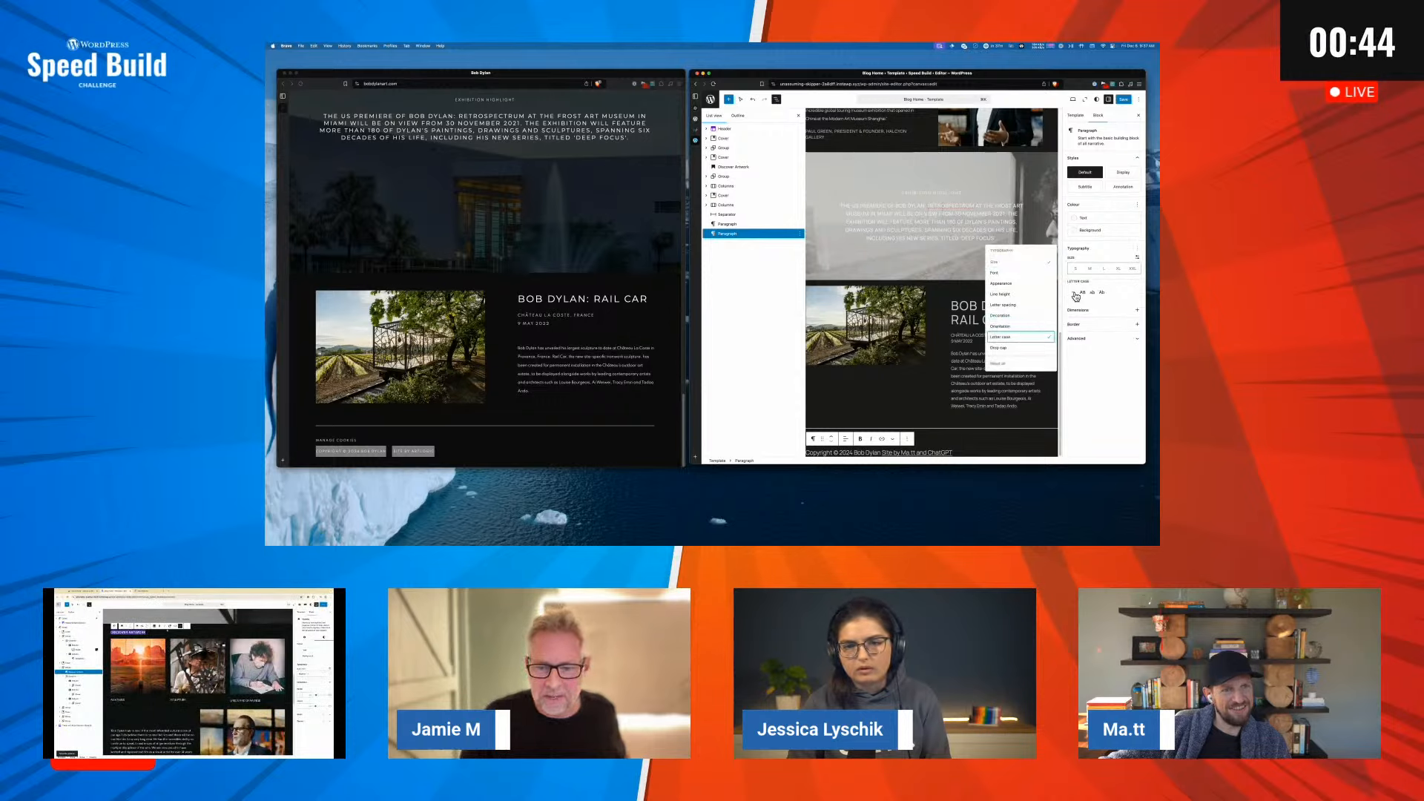
click(1083, 293)
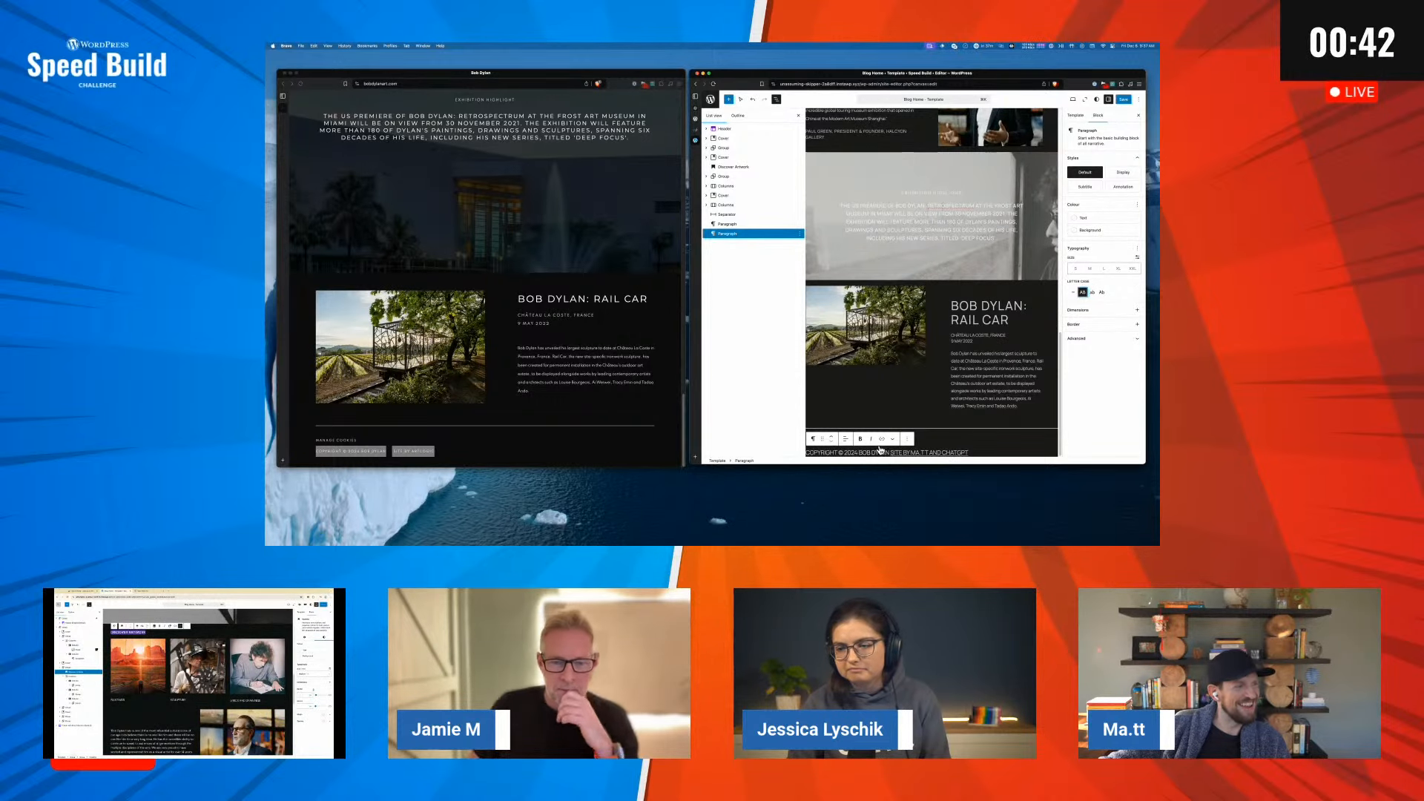
click(1076, 269)
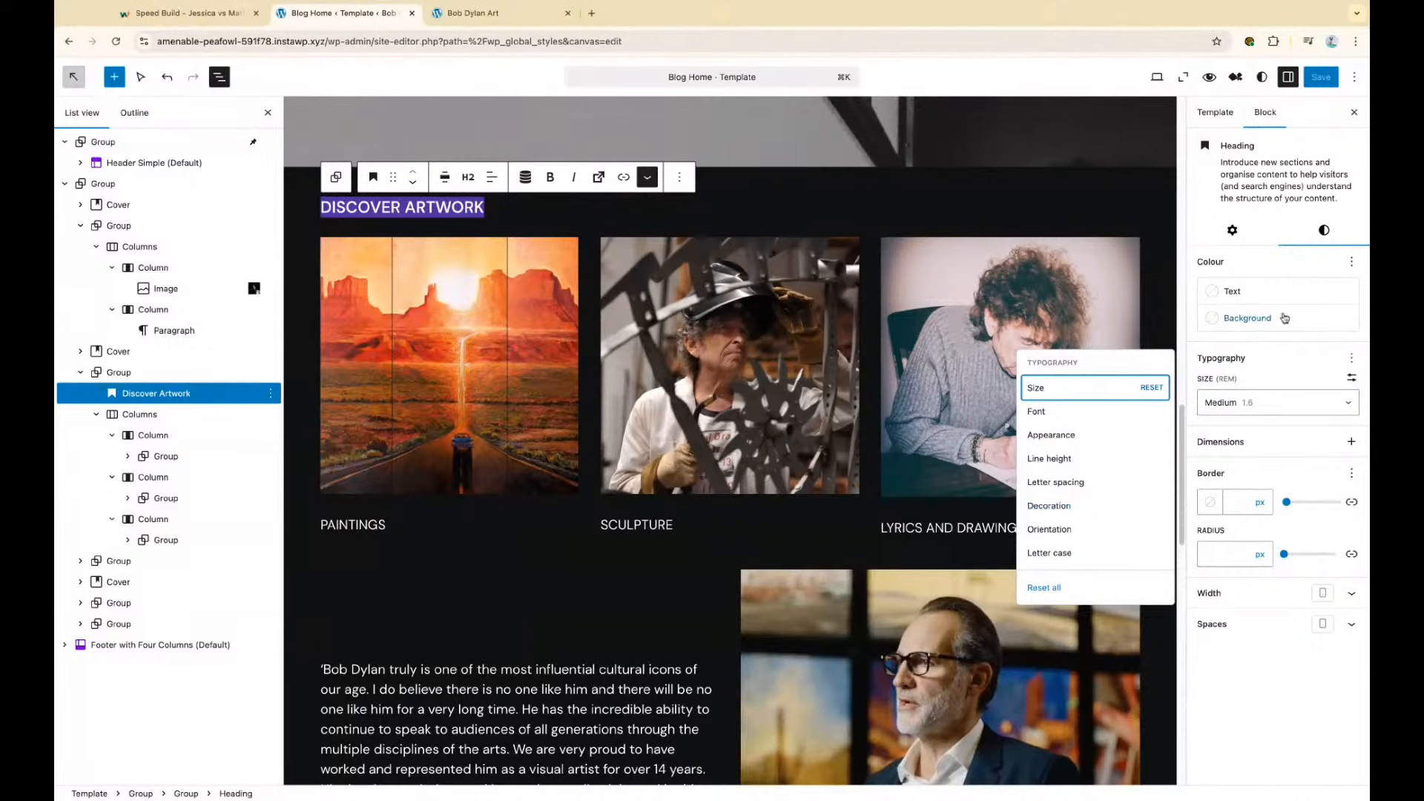
click(1284, 318)
click(1285, 318)
click(1232, 230)
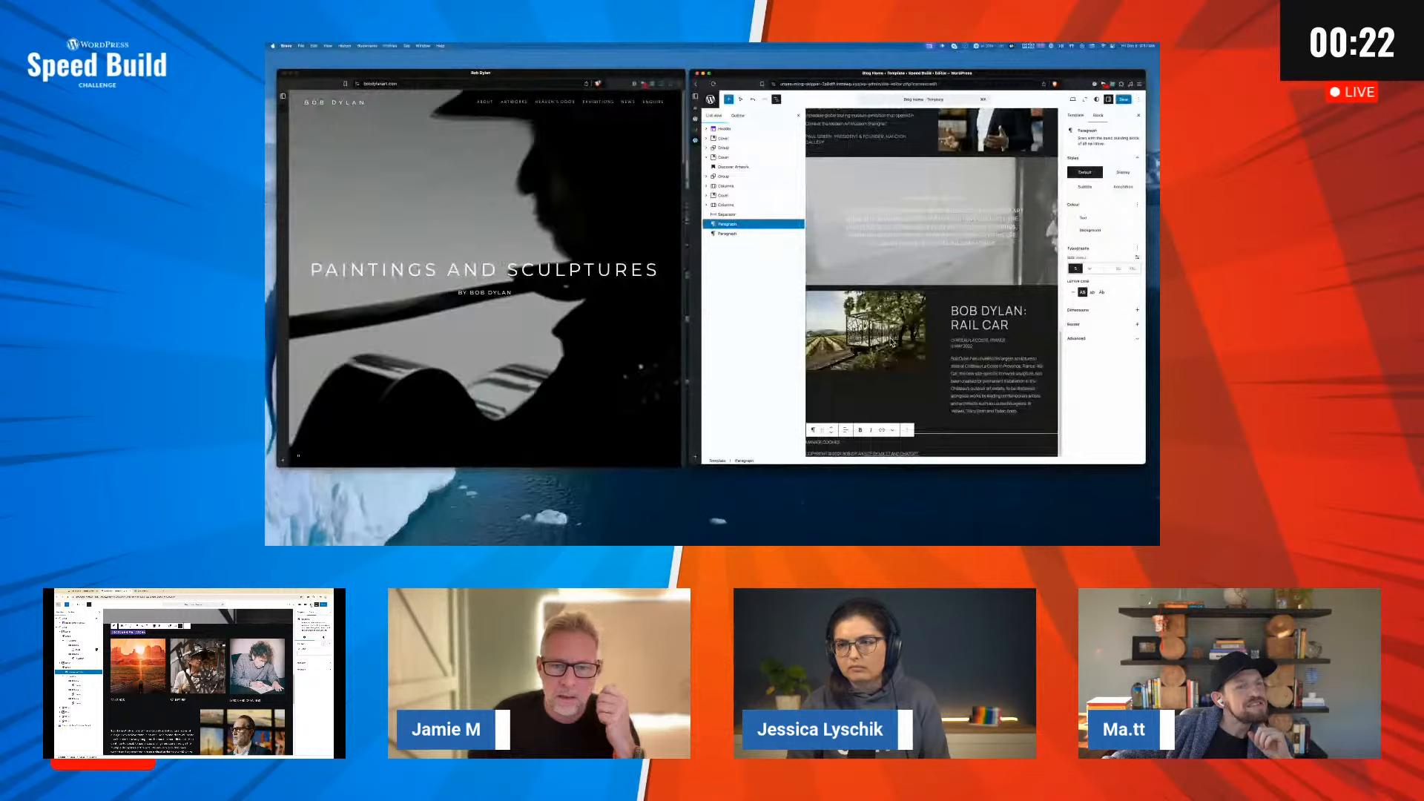
Review the template from the Rail Car section up to the header and compare it with the reference site
click(981, 372)
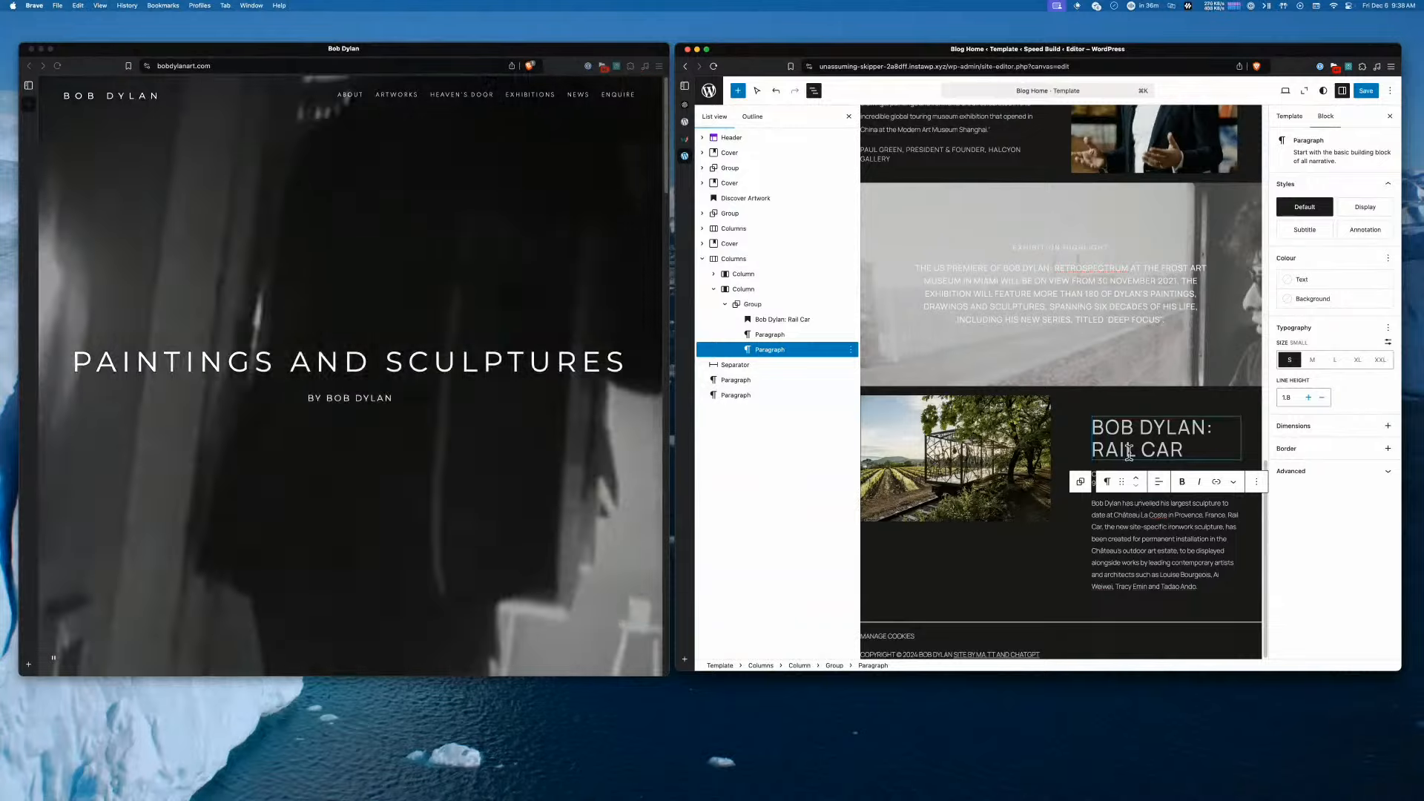
scroll(1072, 358, up, 6)
scroll(1079, 361, up, 3)
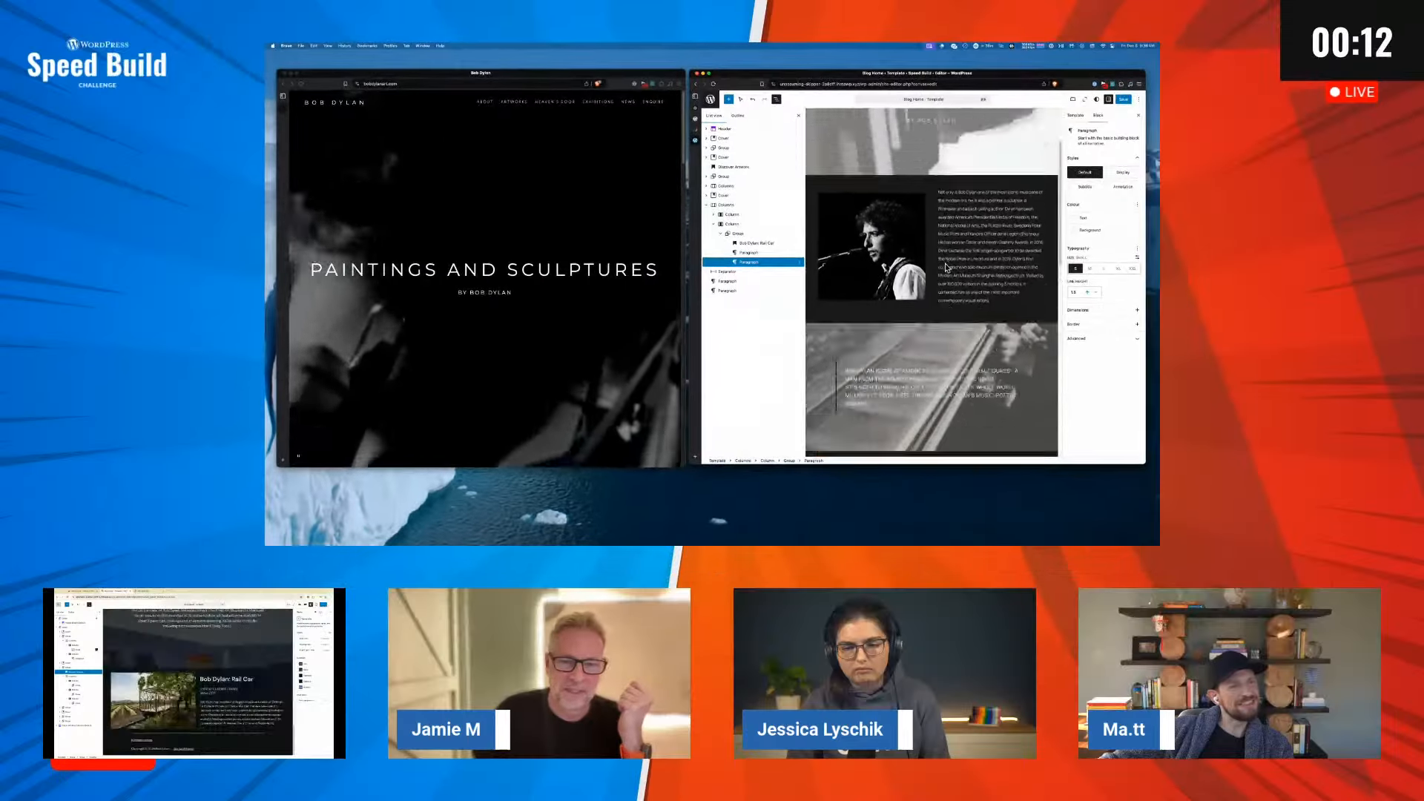
scroll(1052, 337, up, 3)
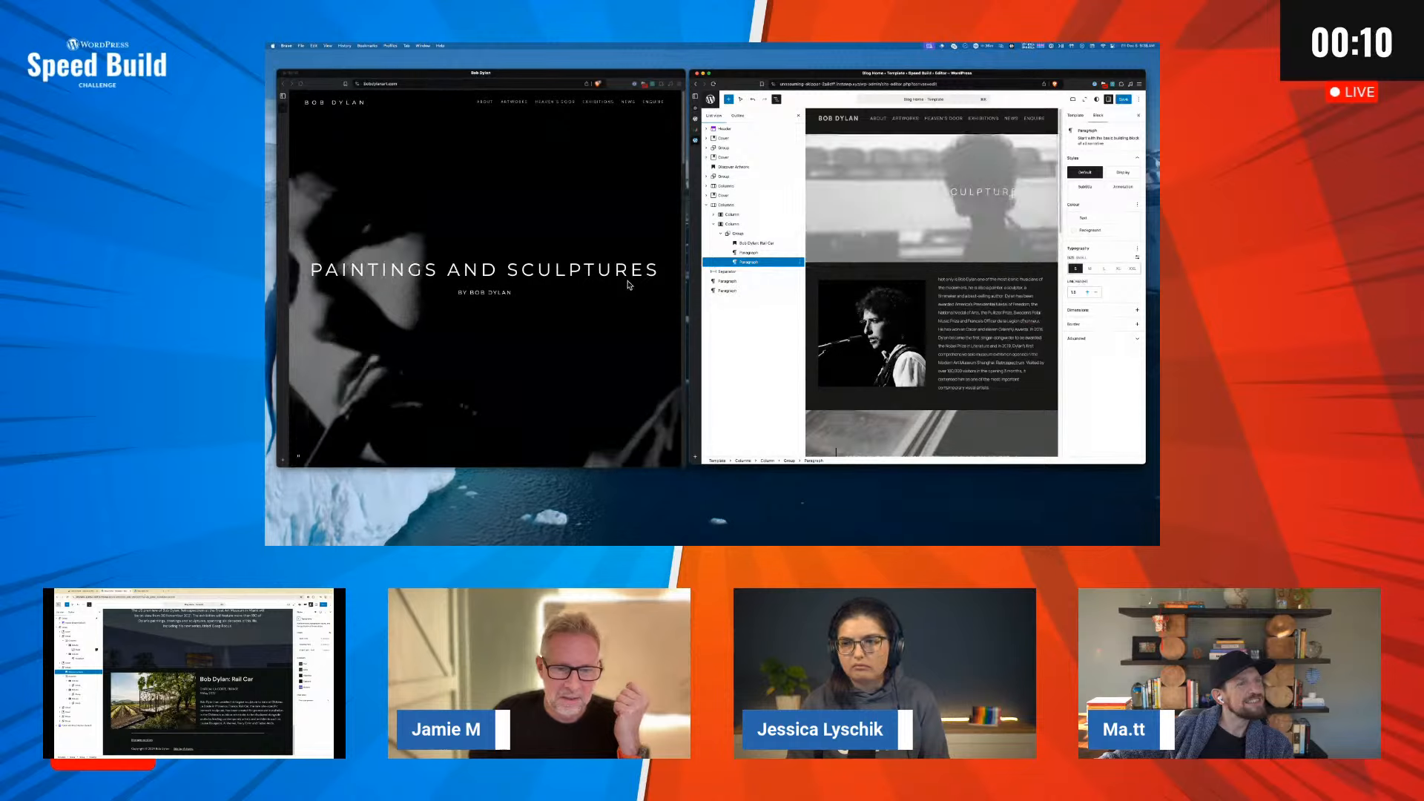
scroll(628, 285, down, 10)
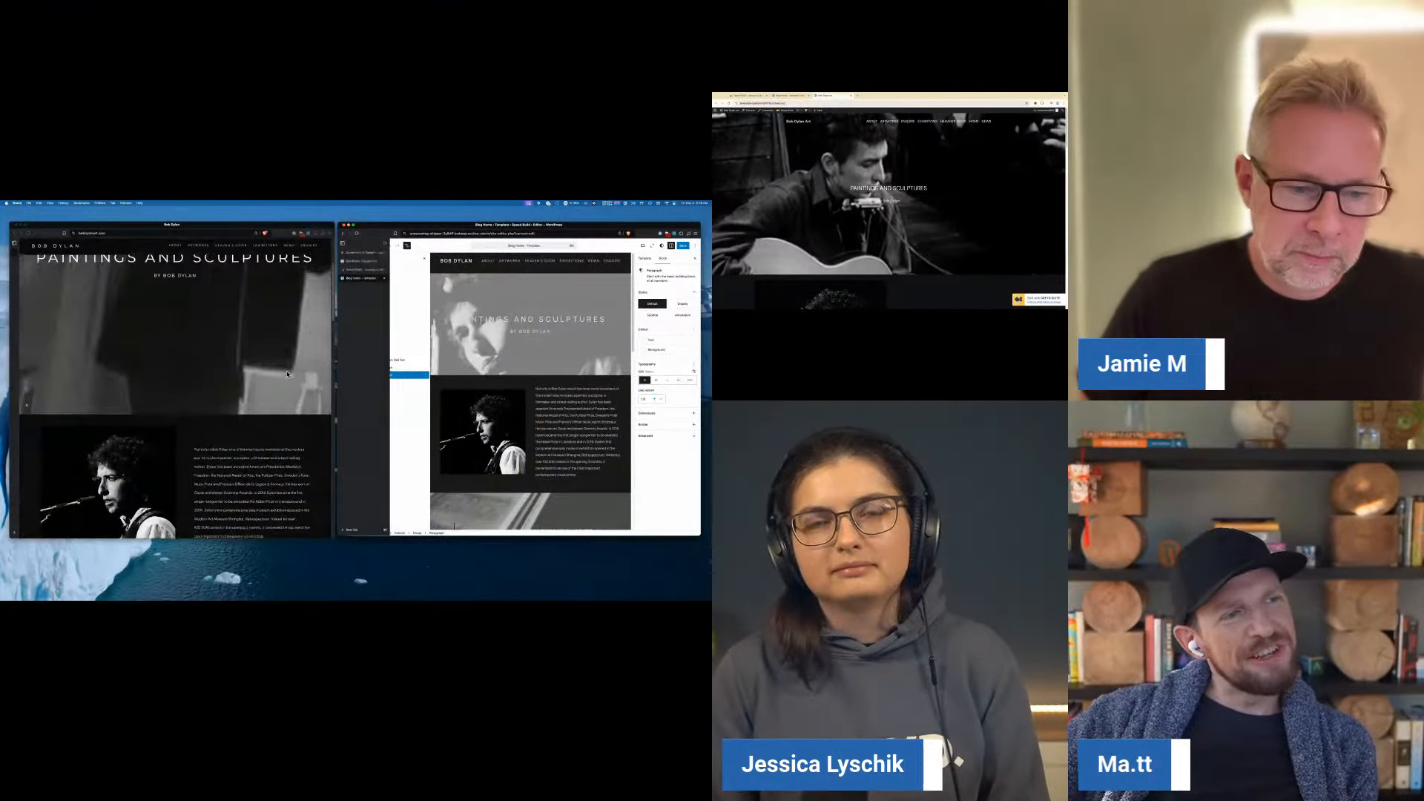
scroll(287, 375, up, 2)
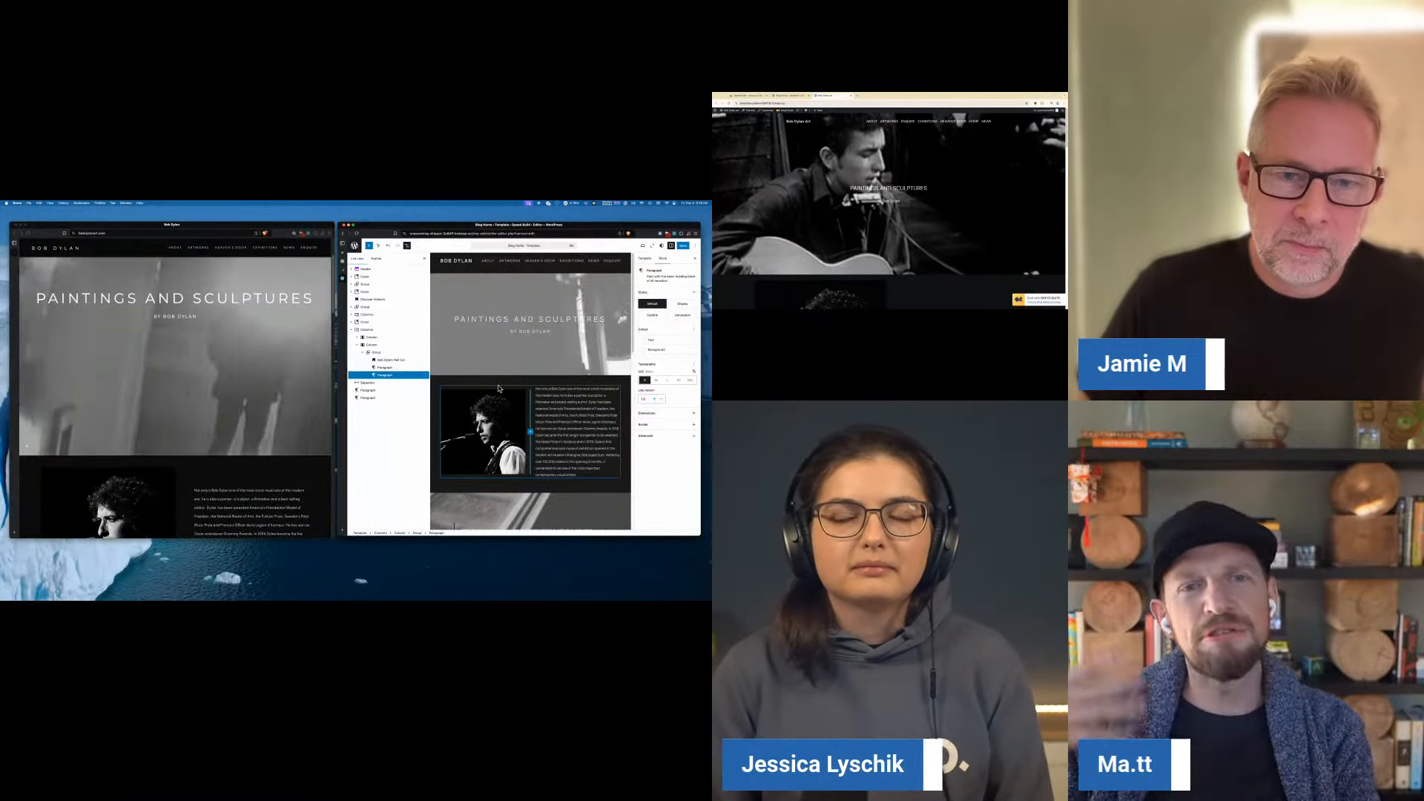